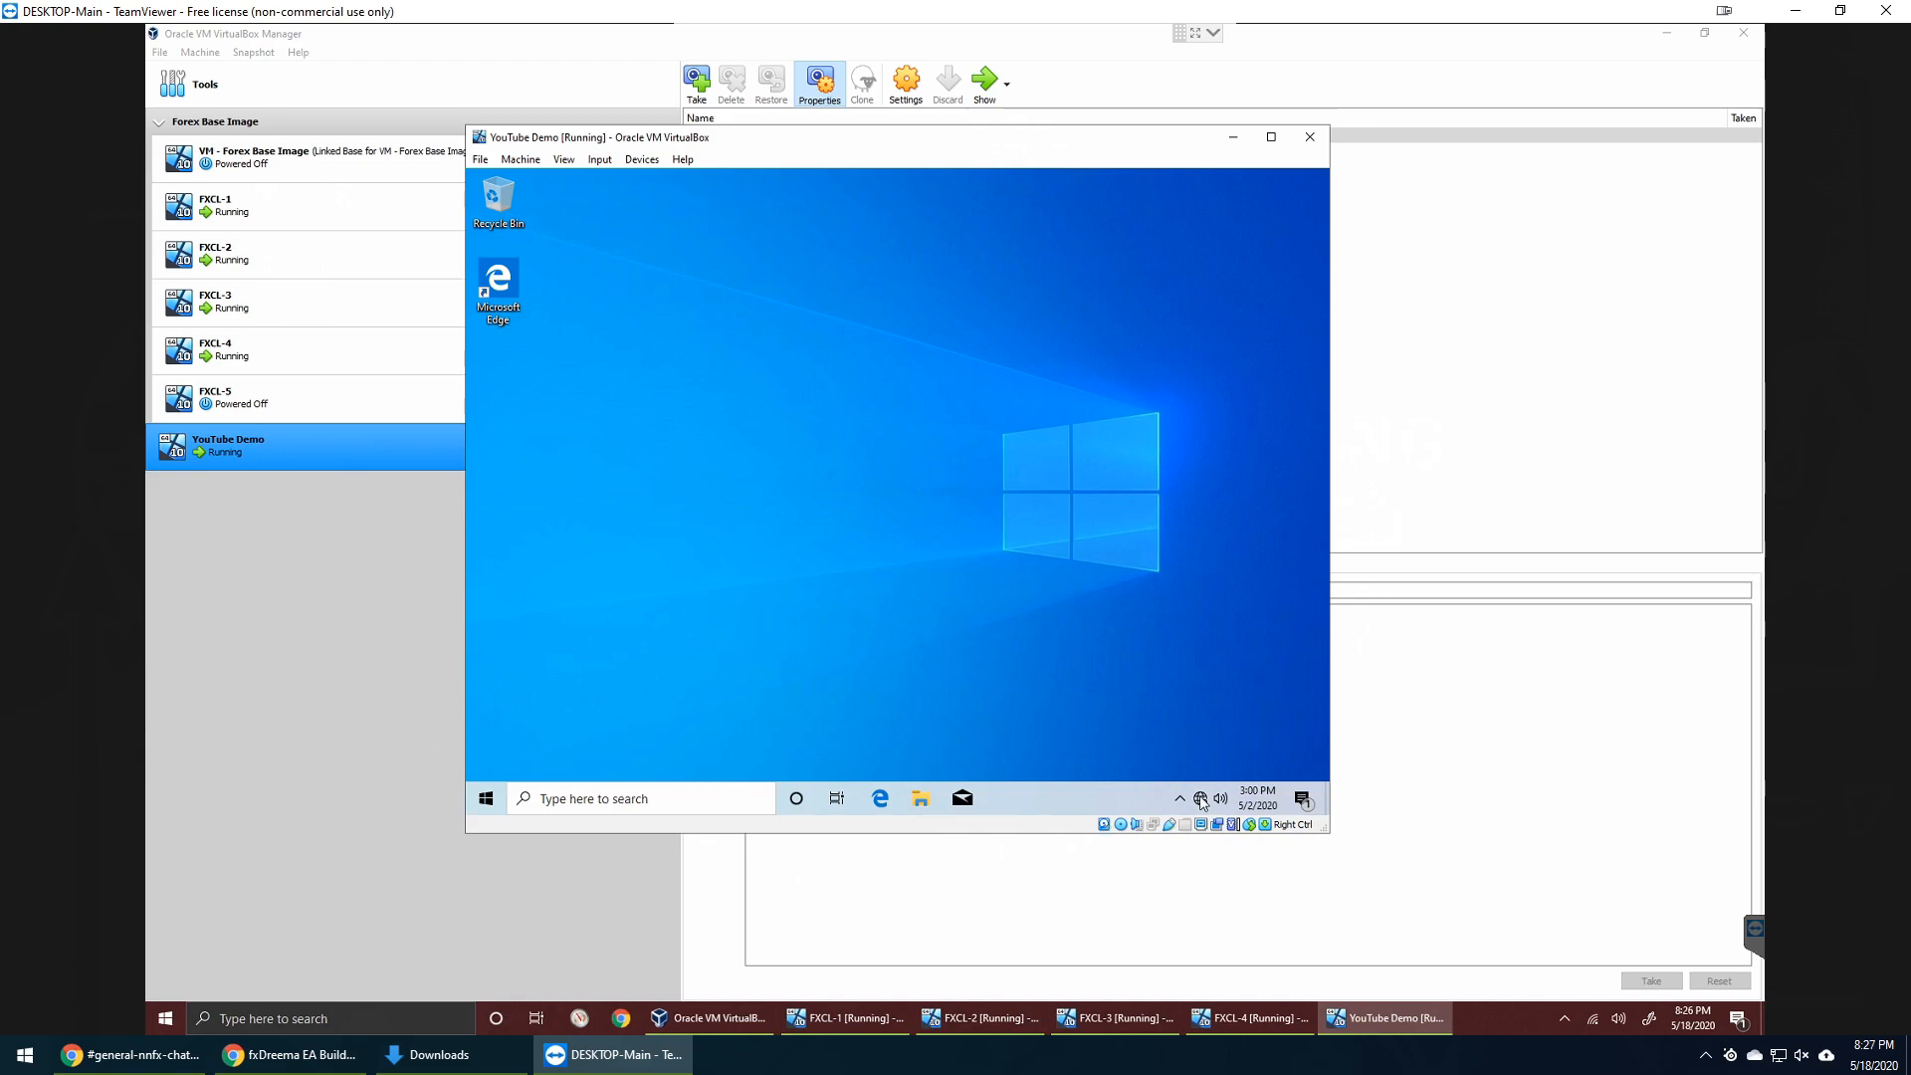
# - Check the connection options of the YouTube Demo machine's network adapter and maximize the virtual machine window
pyautogui.moveTo(1158, 828)
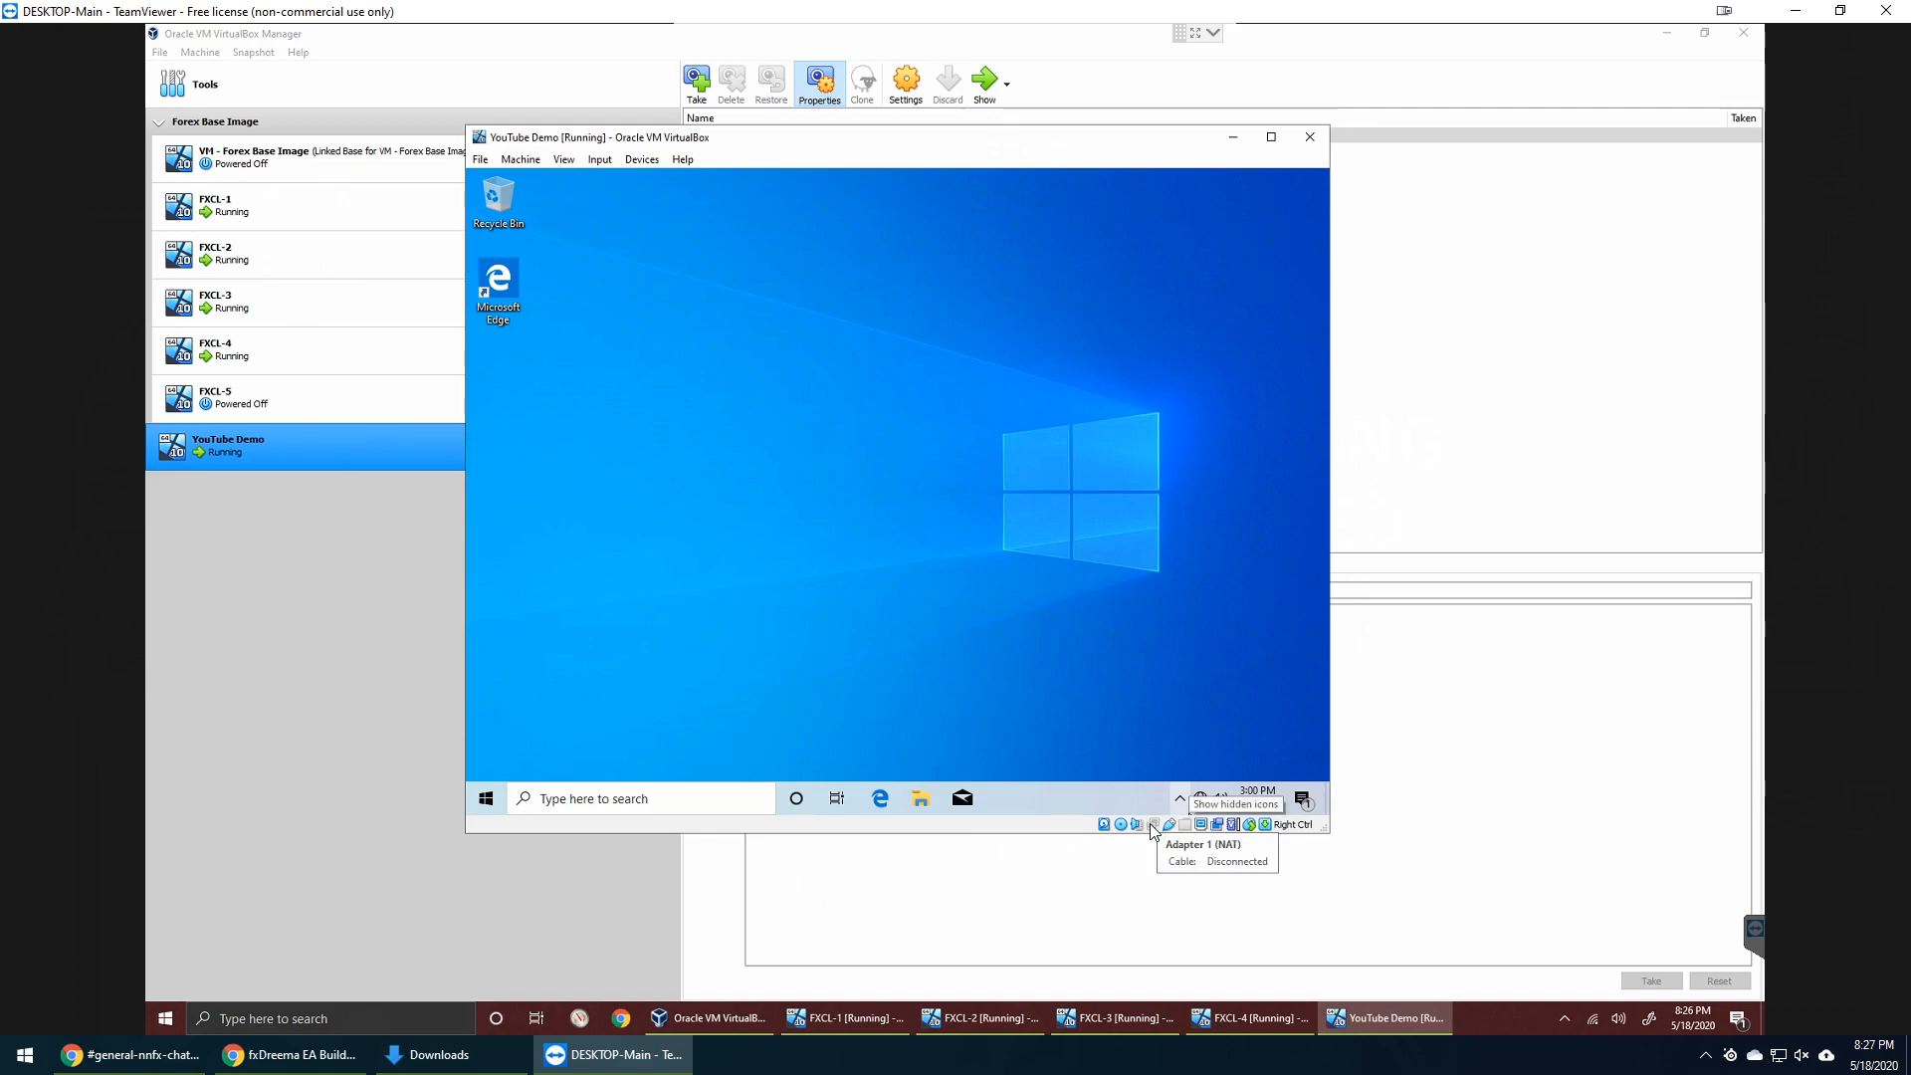
pyautogui.rightClick(1150, 825)
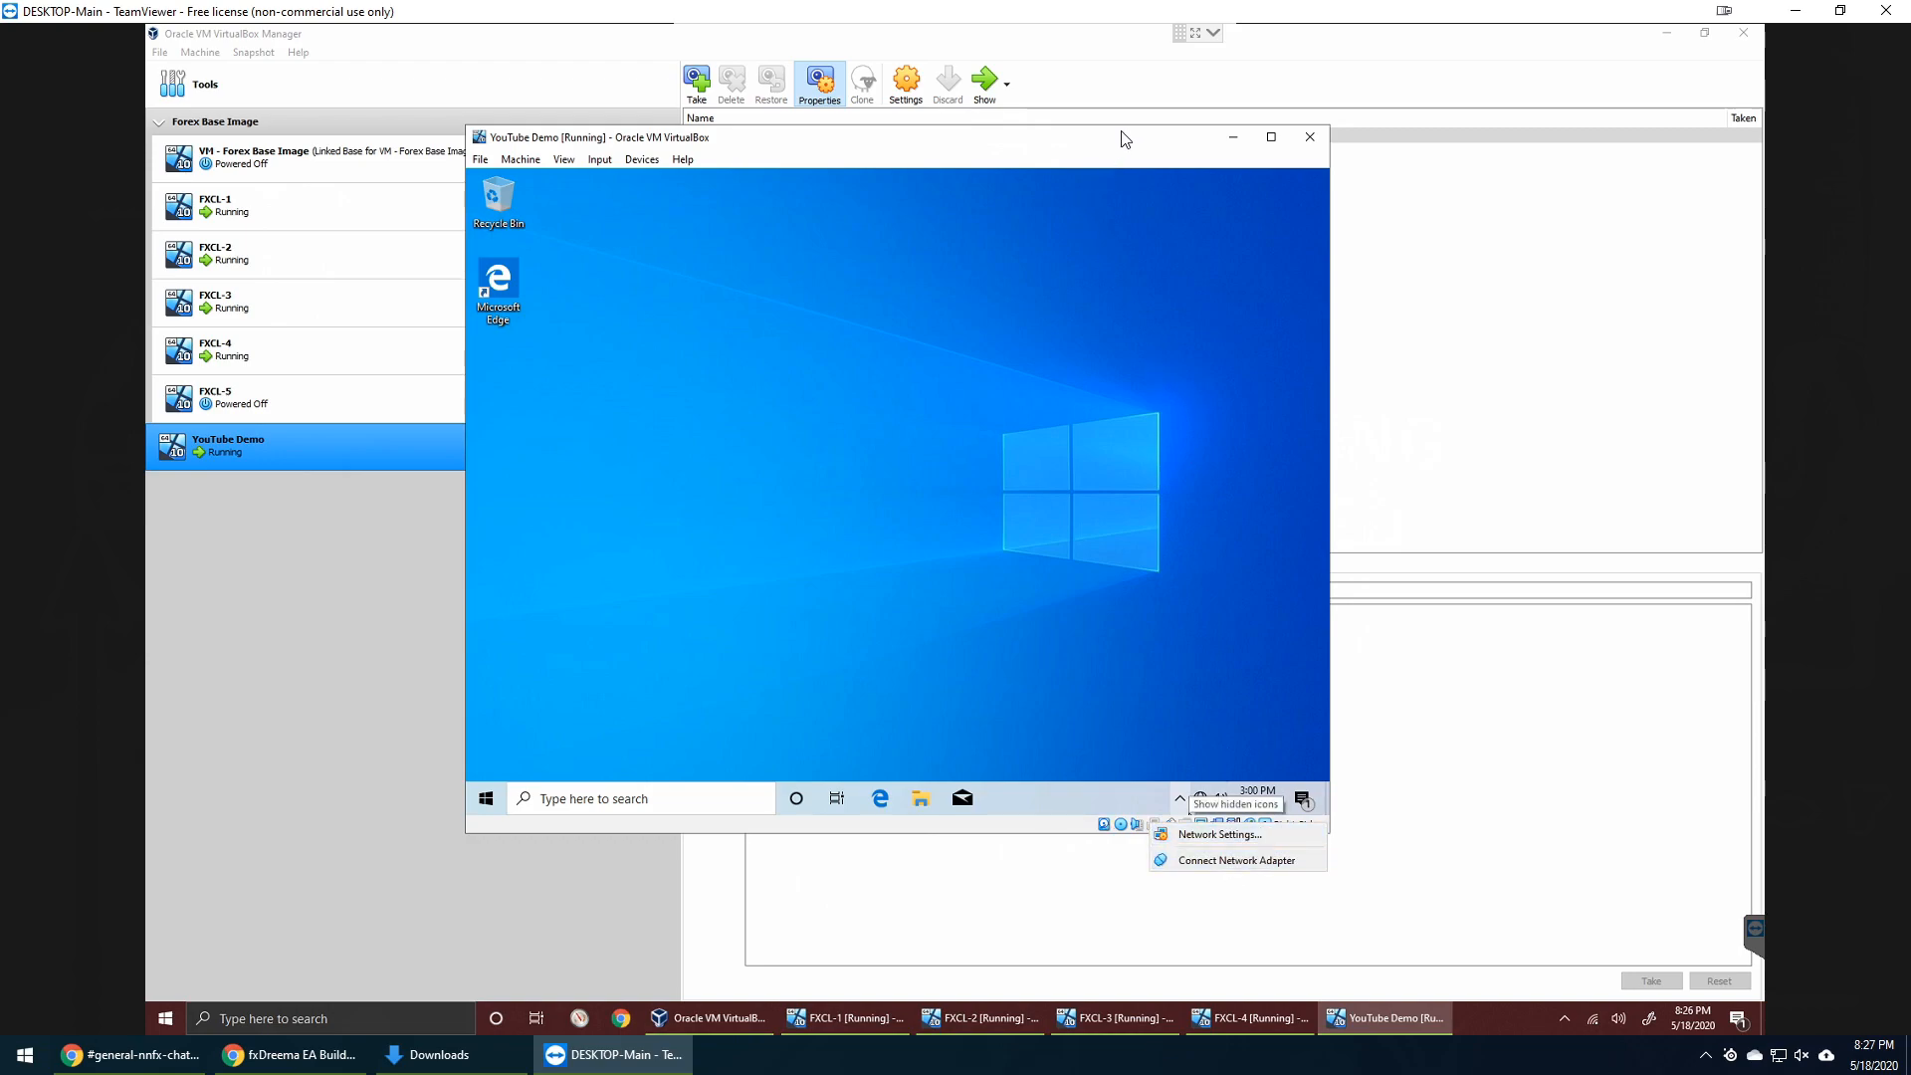
pyautogui.click(1282, 149)
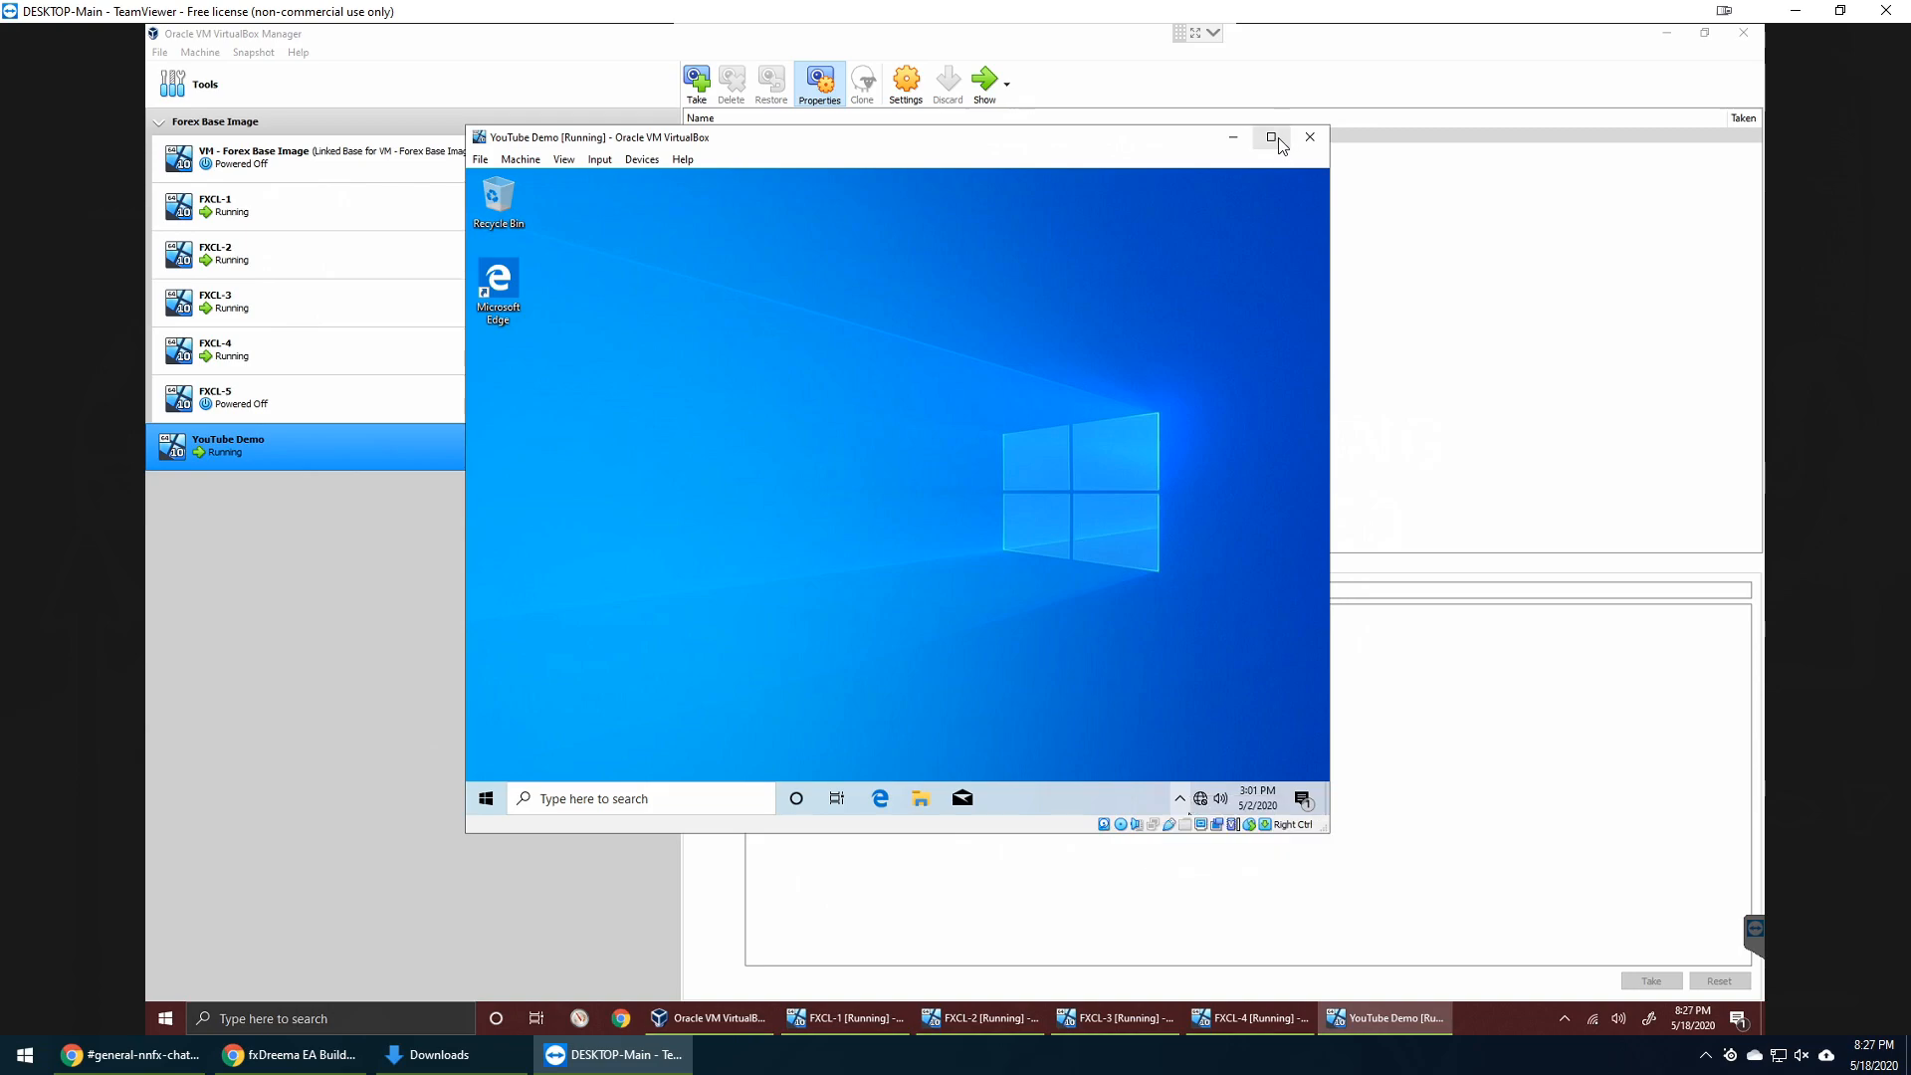
pyautogui.click(1282, 146)
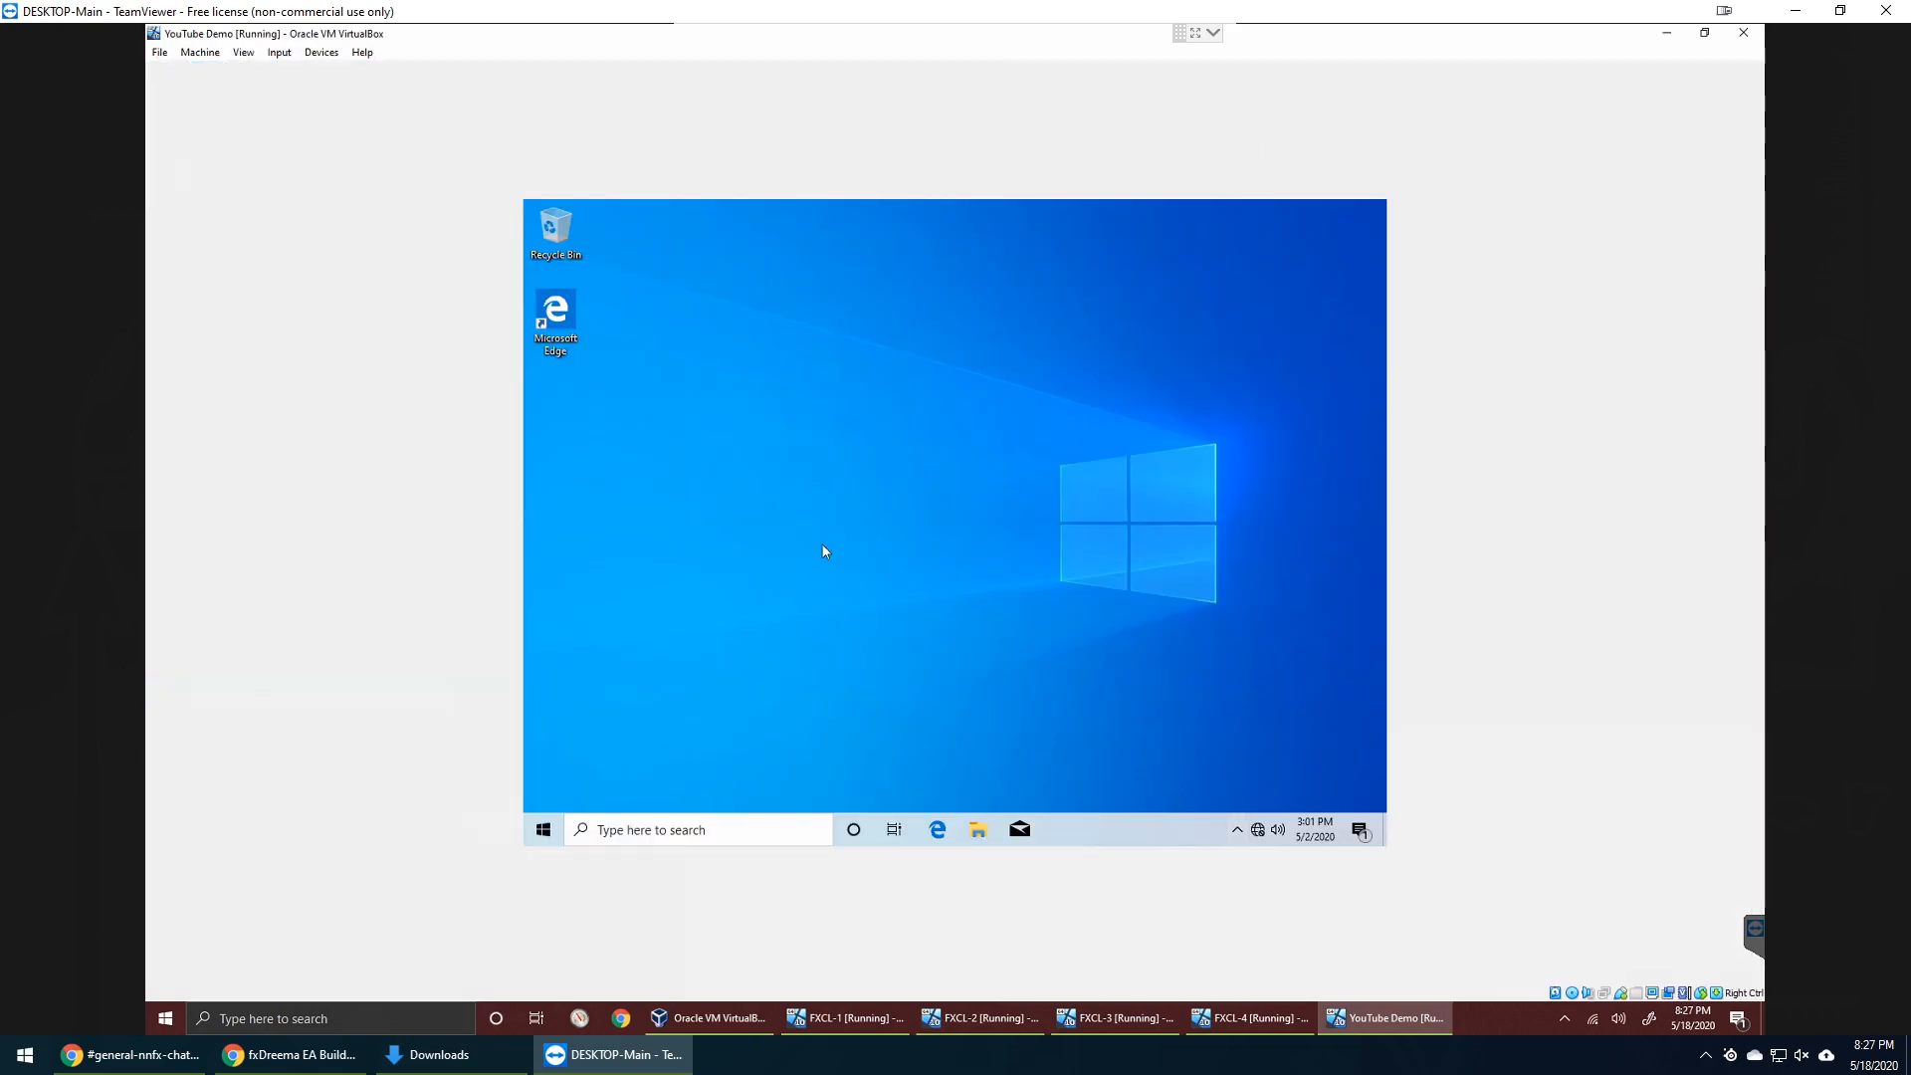
# - Open the guest desktop's personalization settings and look through the Themes page for a dark mode option
pyautogui.rightClick(944, 523)
pyautogui.click(1036, 682)
pyautogui.rightClick(878, 465)
pyautogui.click(983, 625)
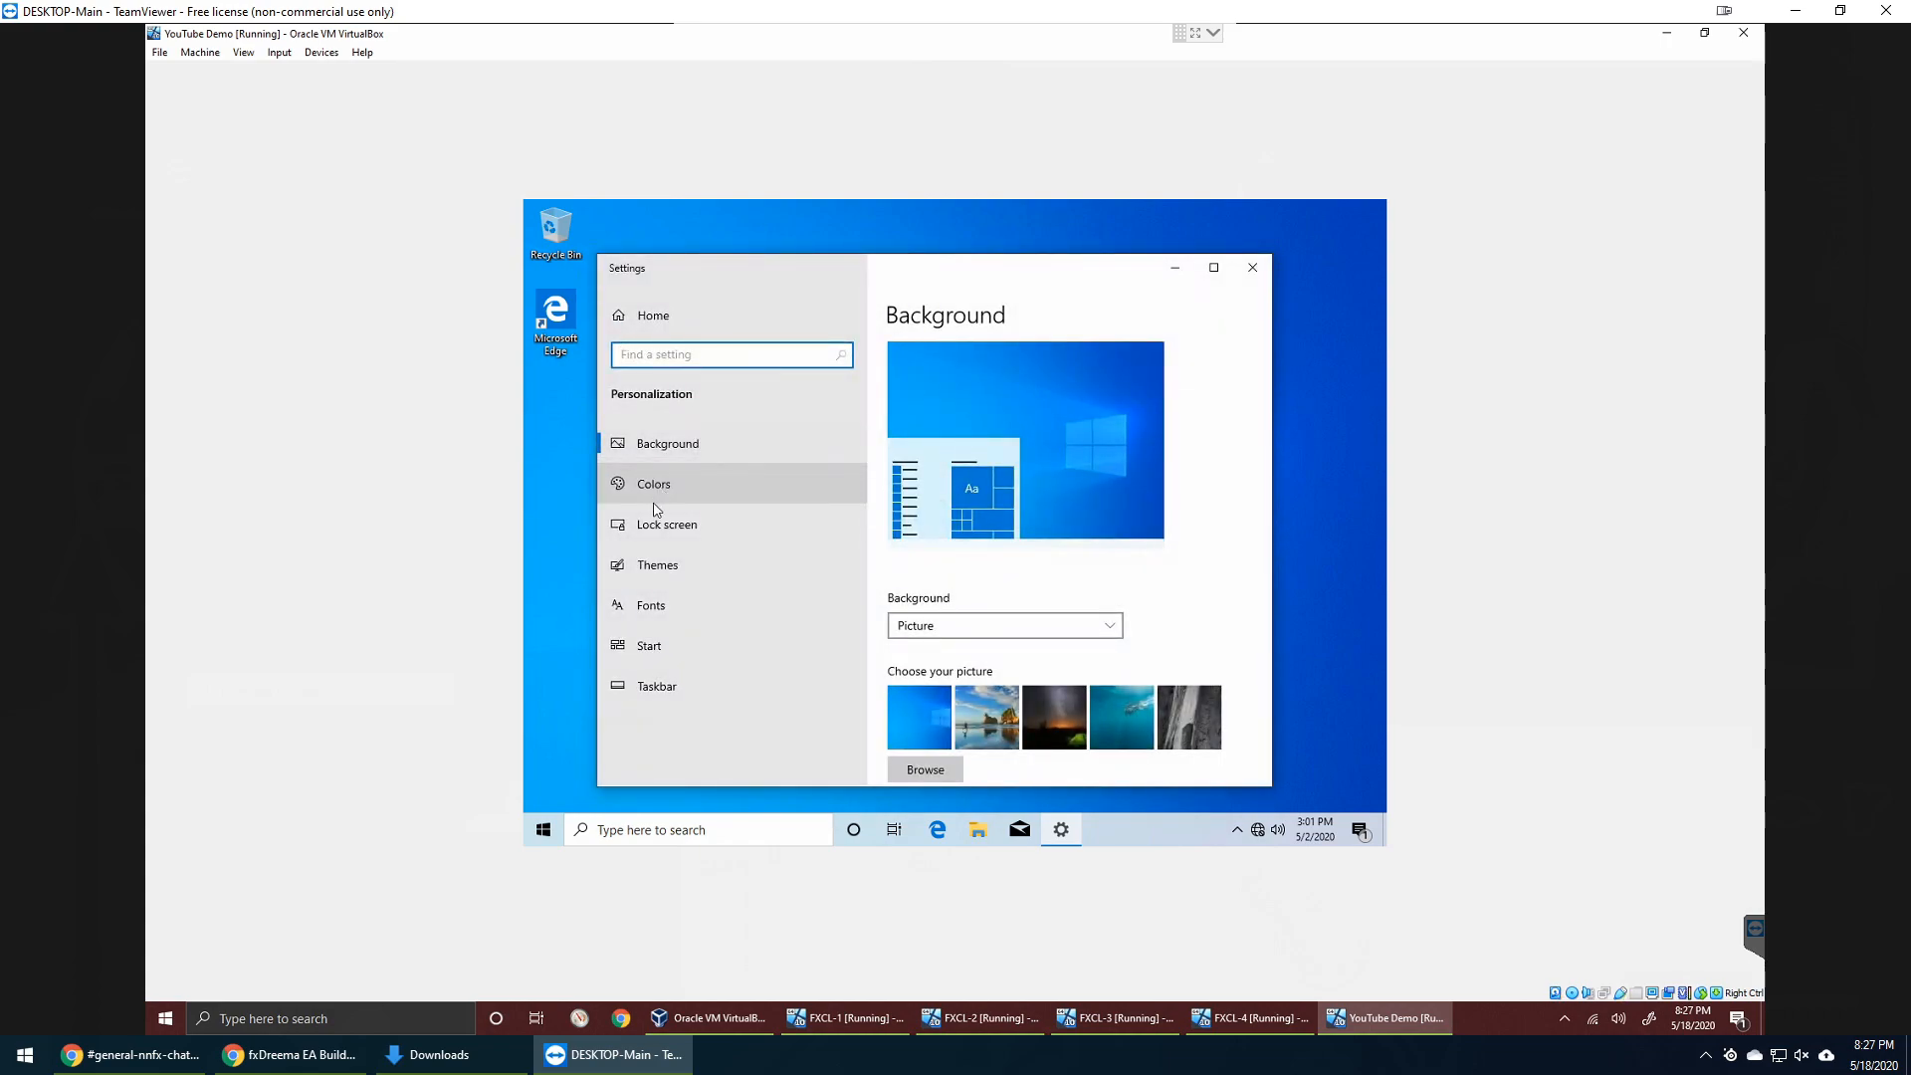
pyautogui.click(627, 562)
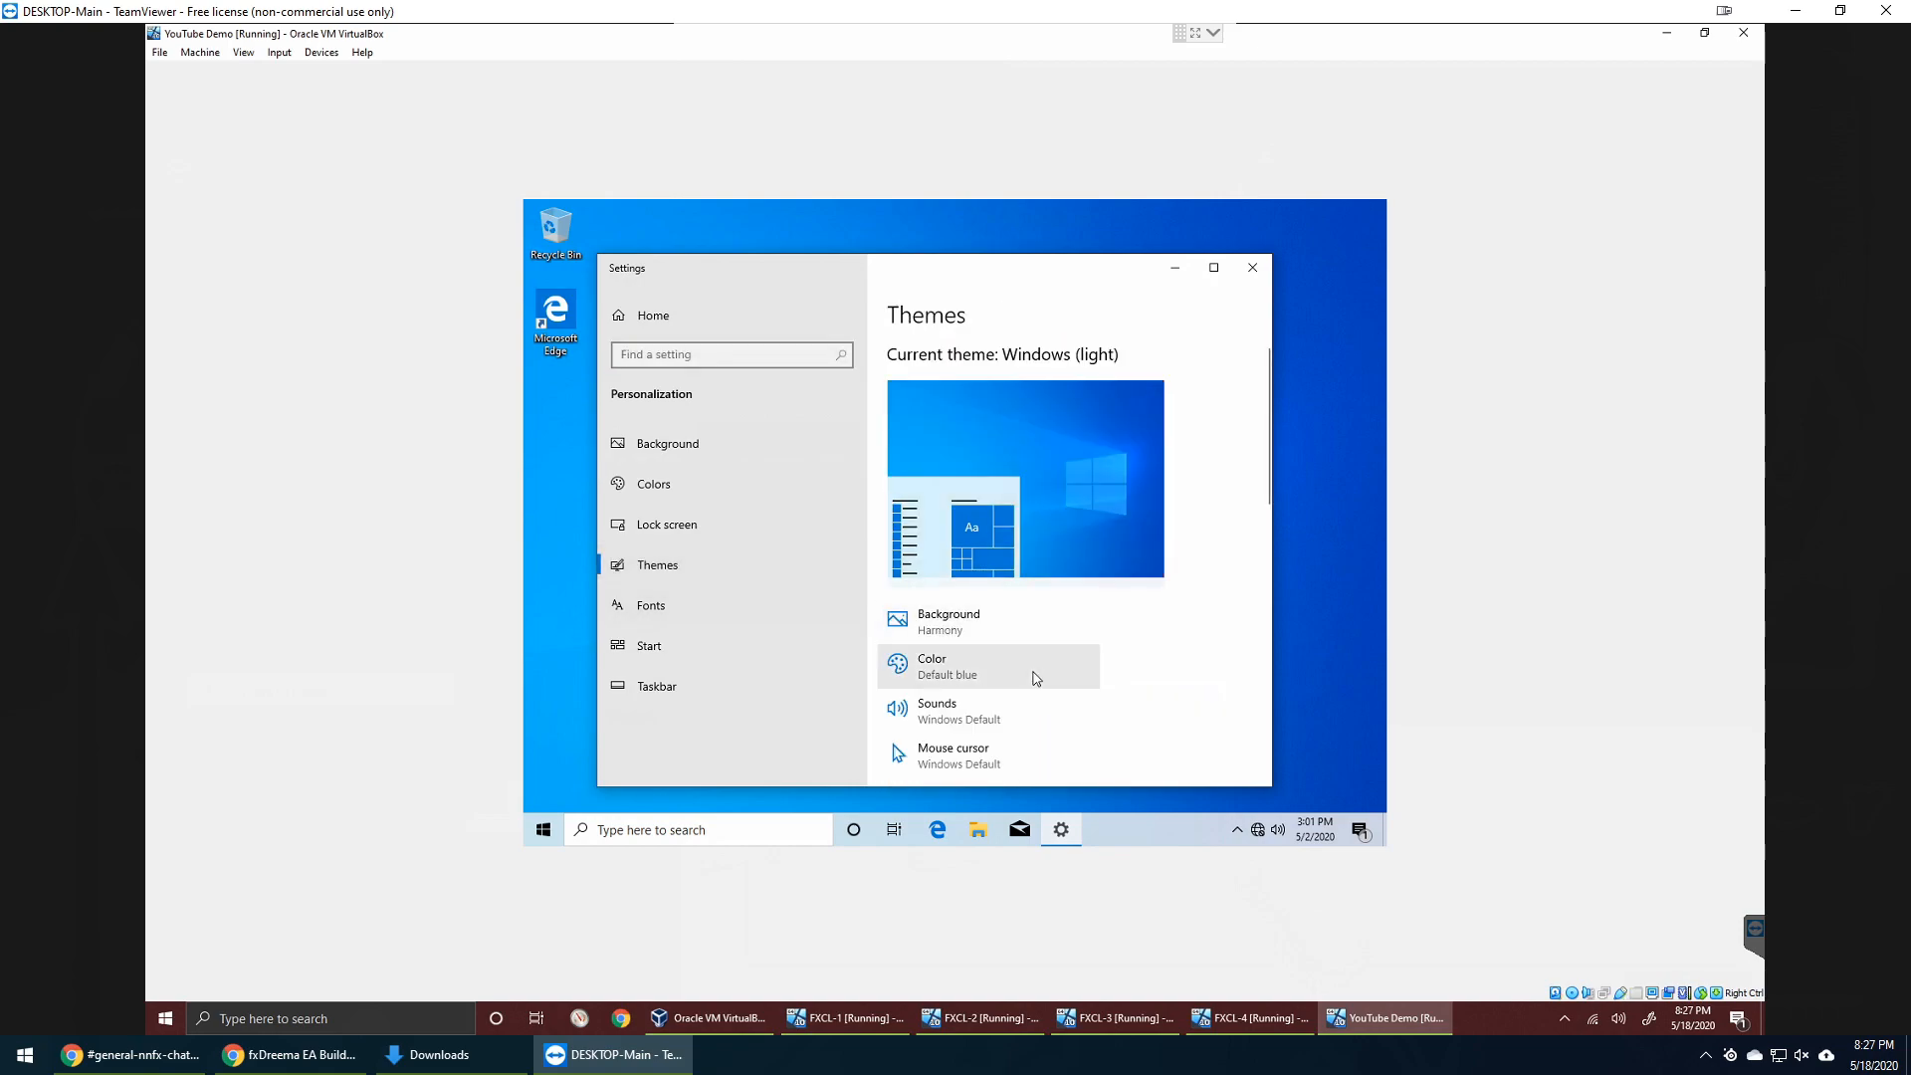
pyautogui.scroll(-2, 1040, 676)
pyautogui.scroll(-2, 1041, 671)
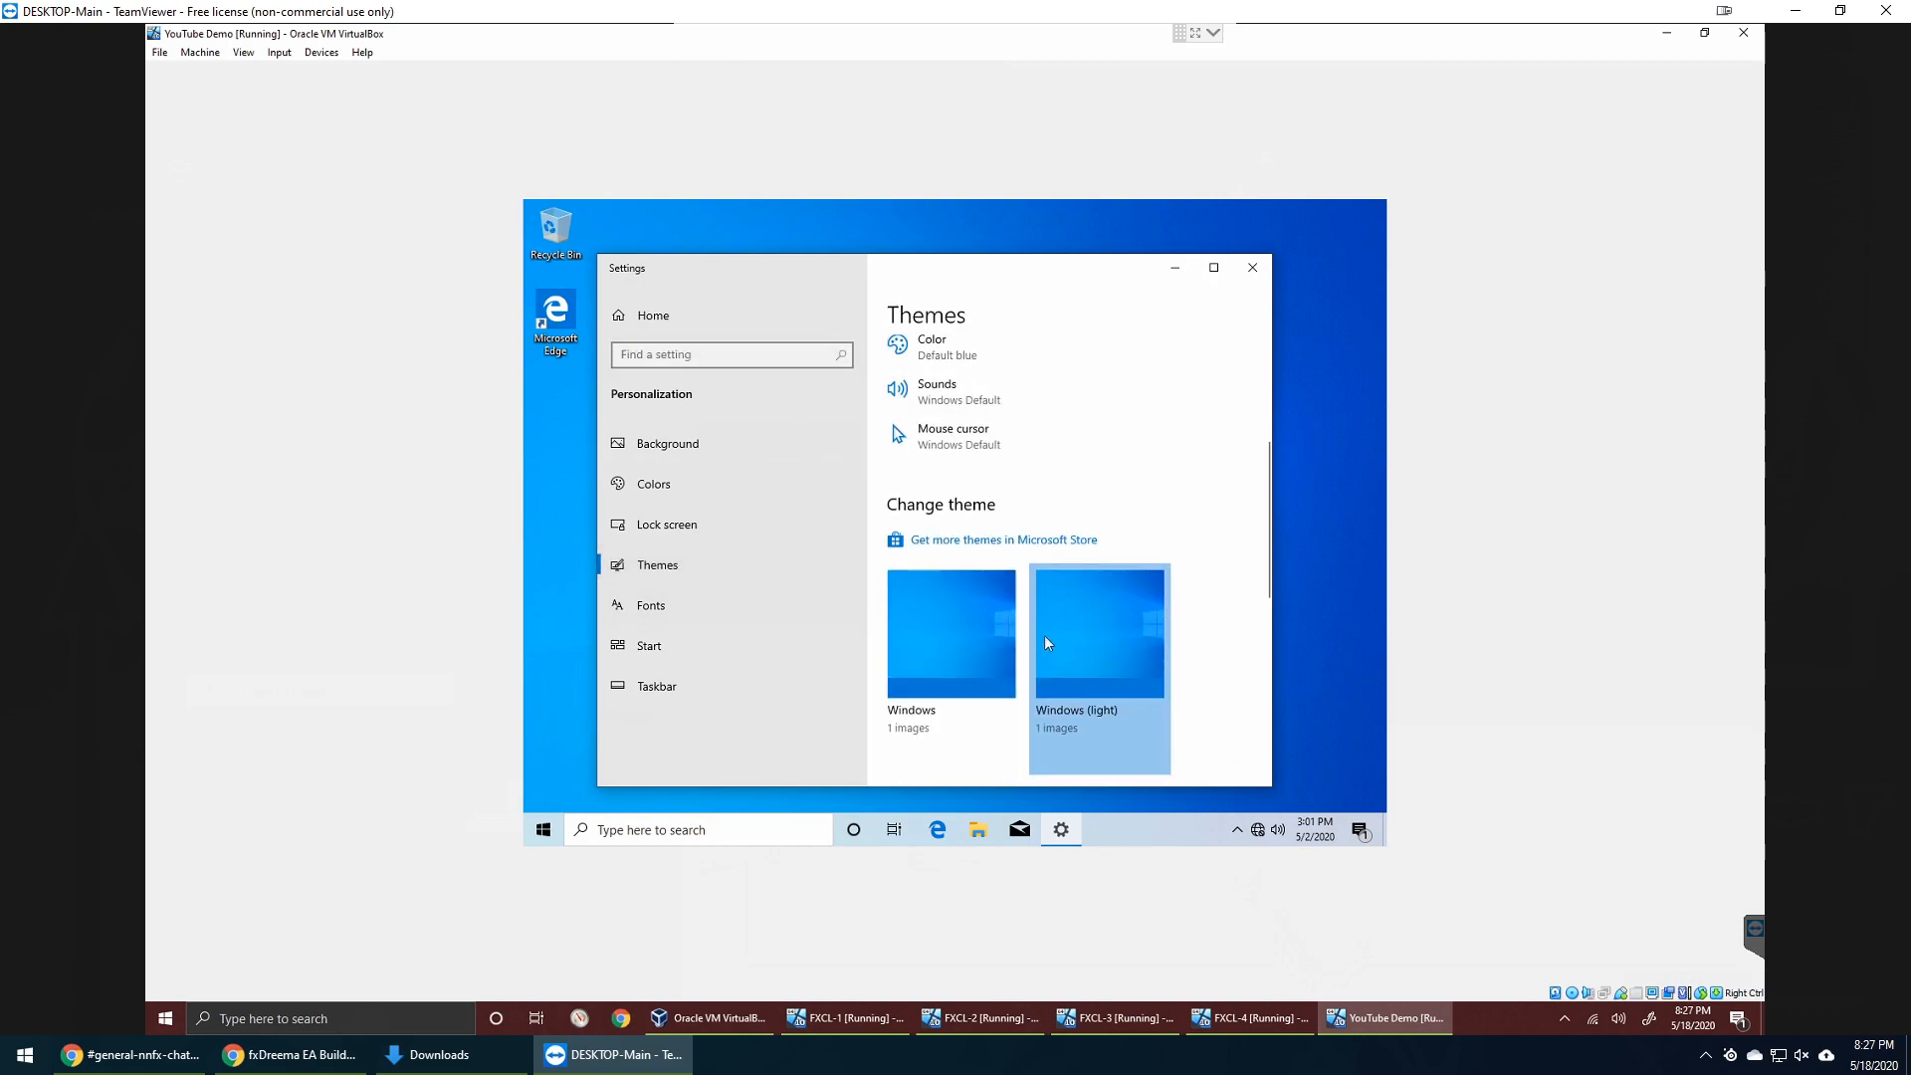
pyautogui.scroll(-4, 1043, 635)
pyautogui.scroll(-3, 1061, 589)
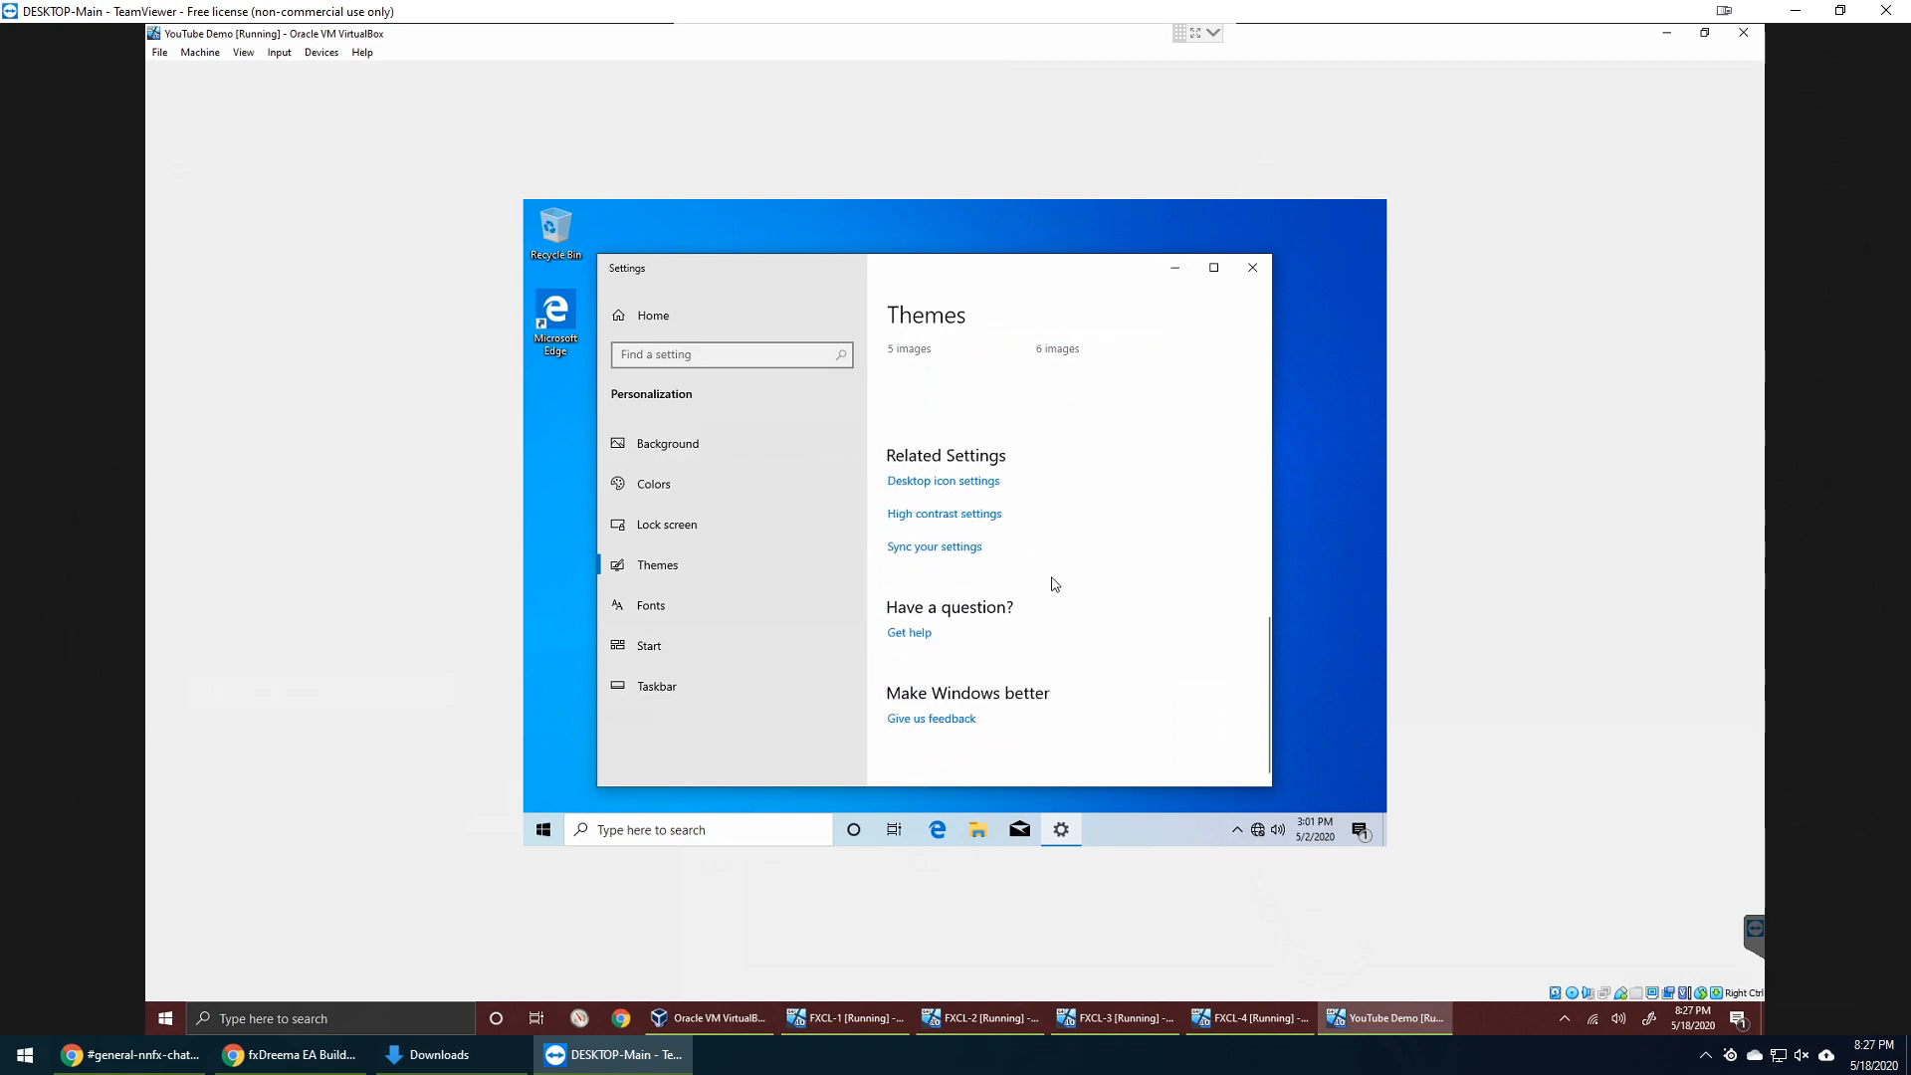
# - Search the settings for "dark mod", open the dark mode for apps result and set the color mode to Dark
pyautogui.click(747, 354)
pyautogui.write('dark mod')
pyautogui.press('Return')
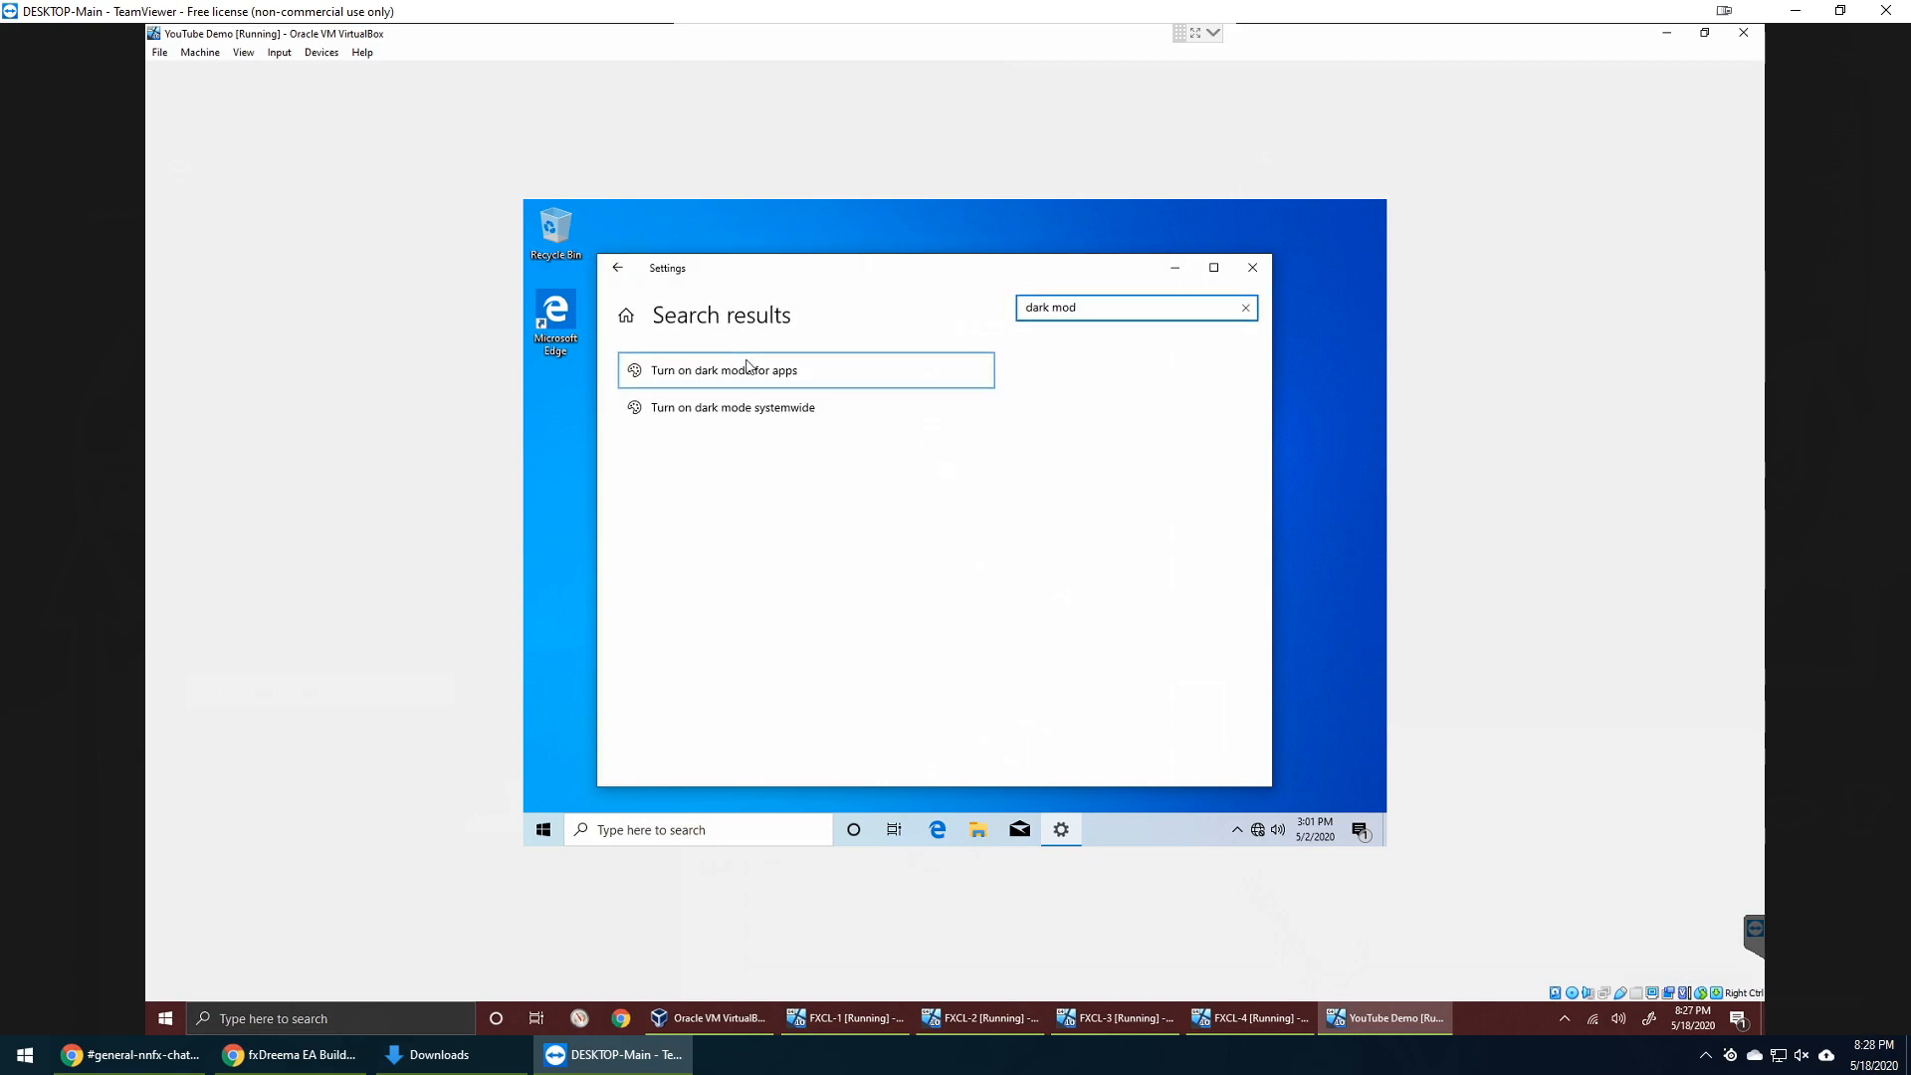
pyautogui.click(704, 370)
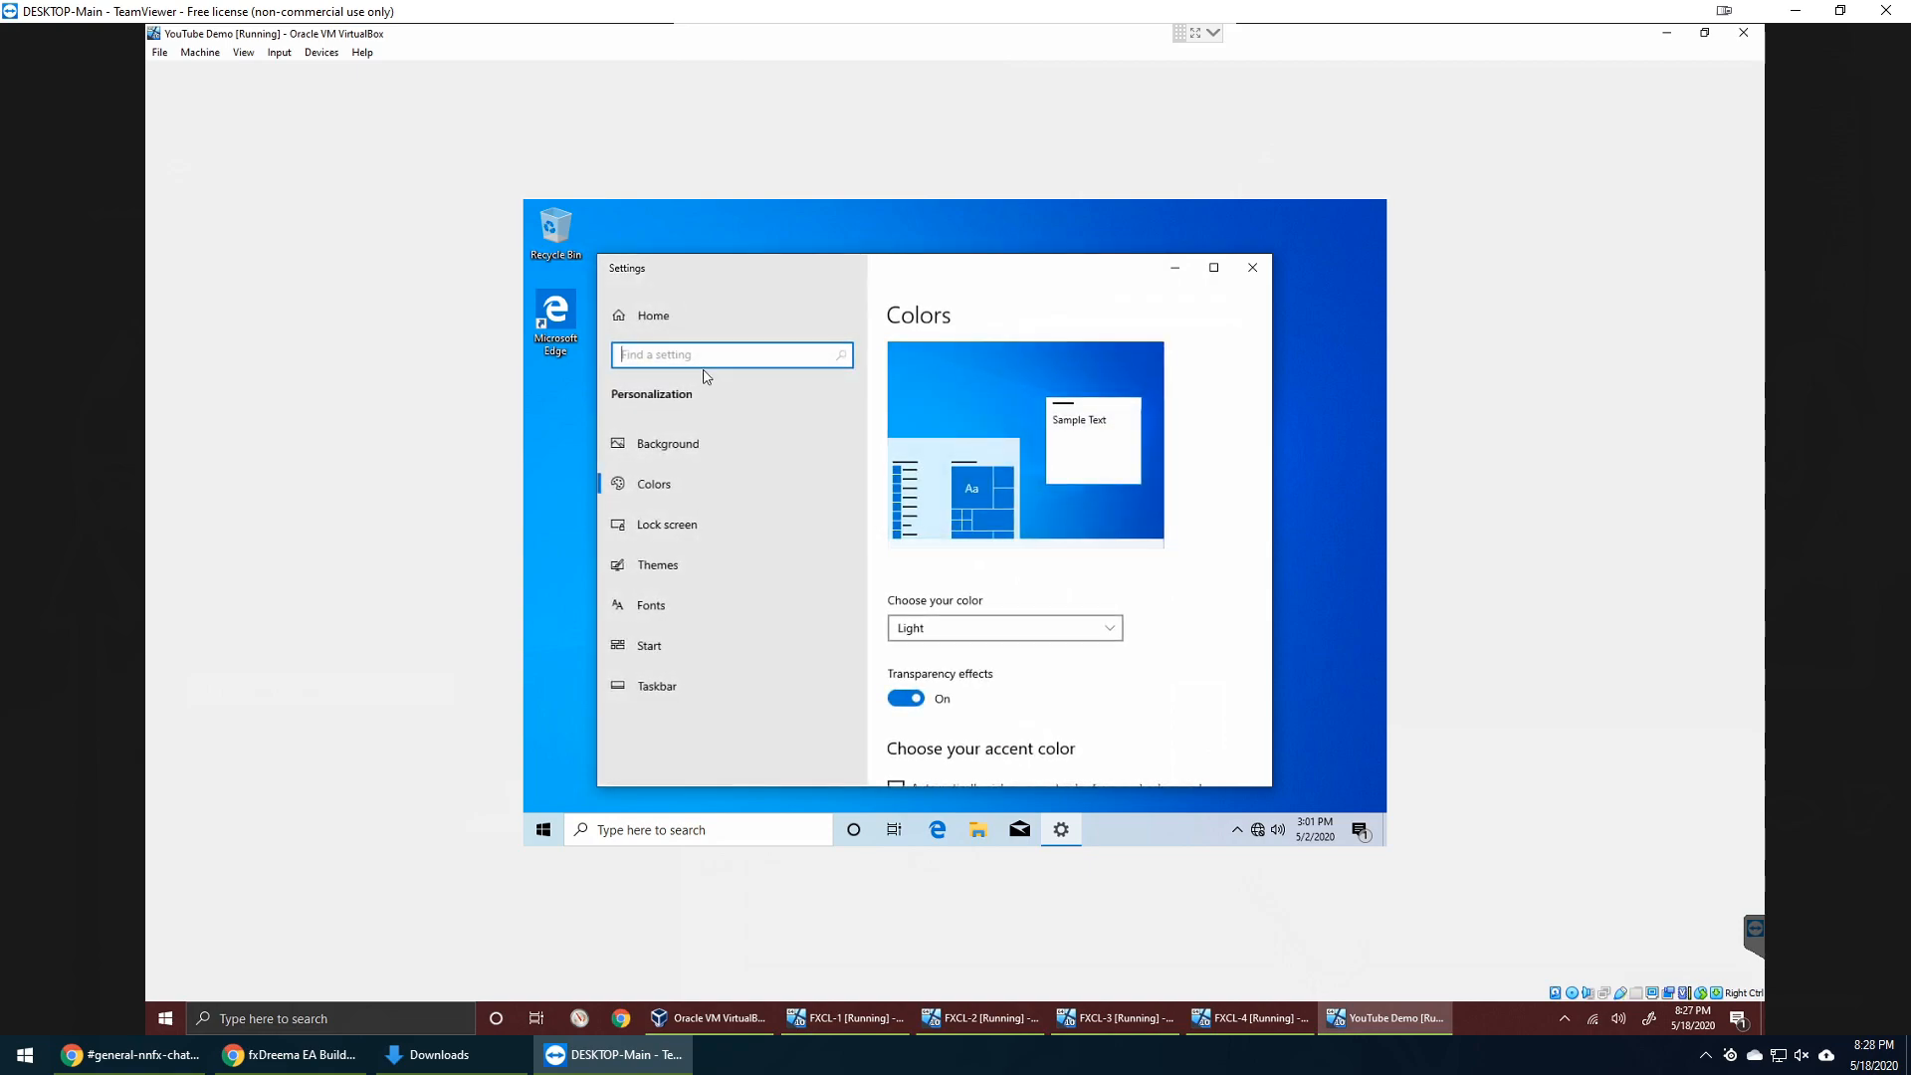
pyautogui.click(1004, 629)
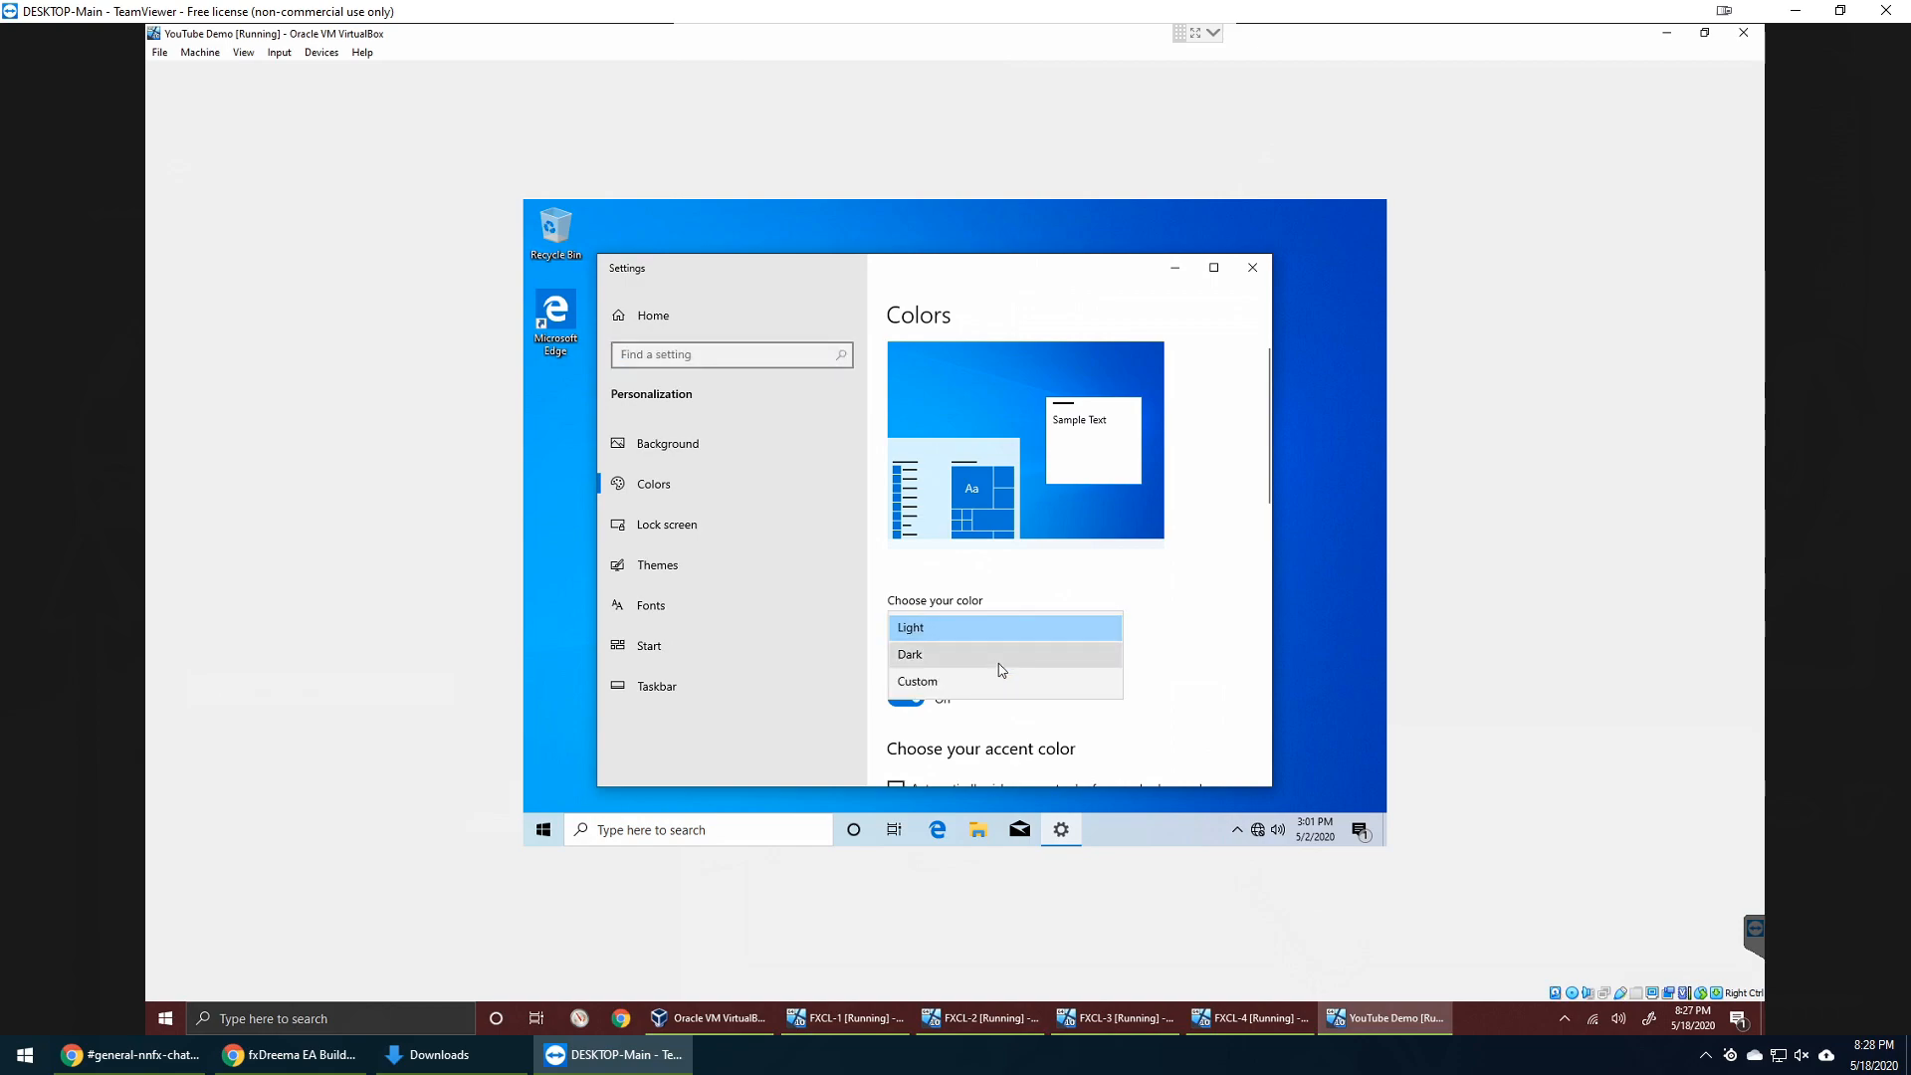
pyautogui.click(1001, 657)
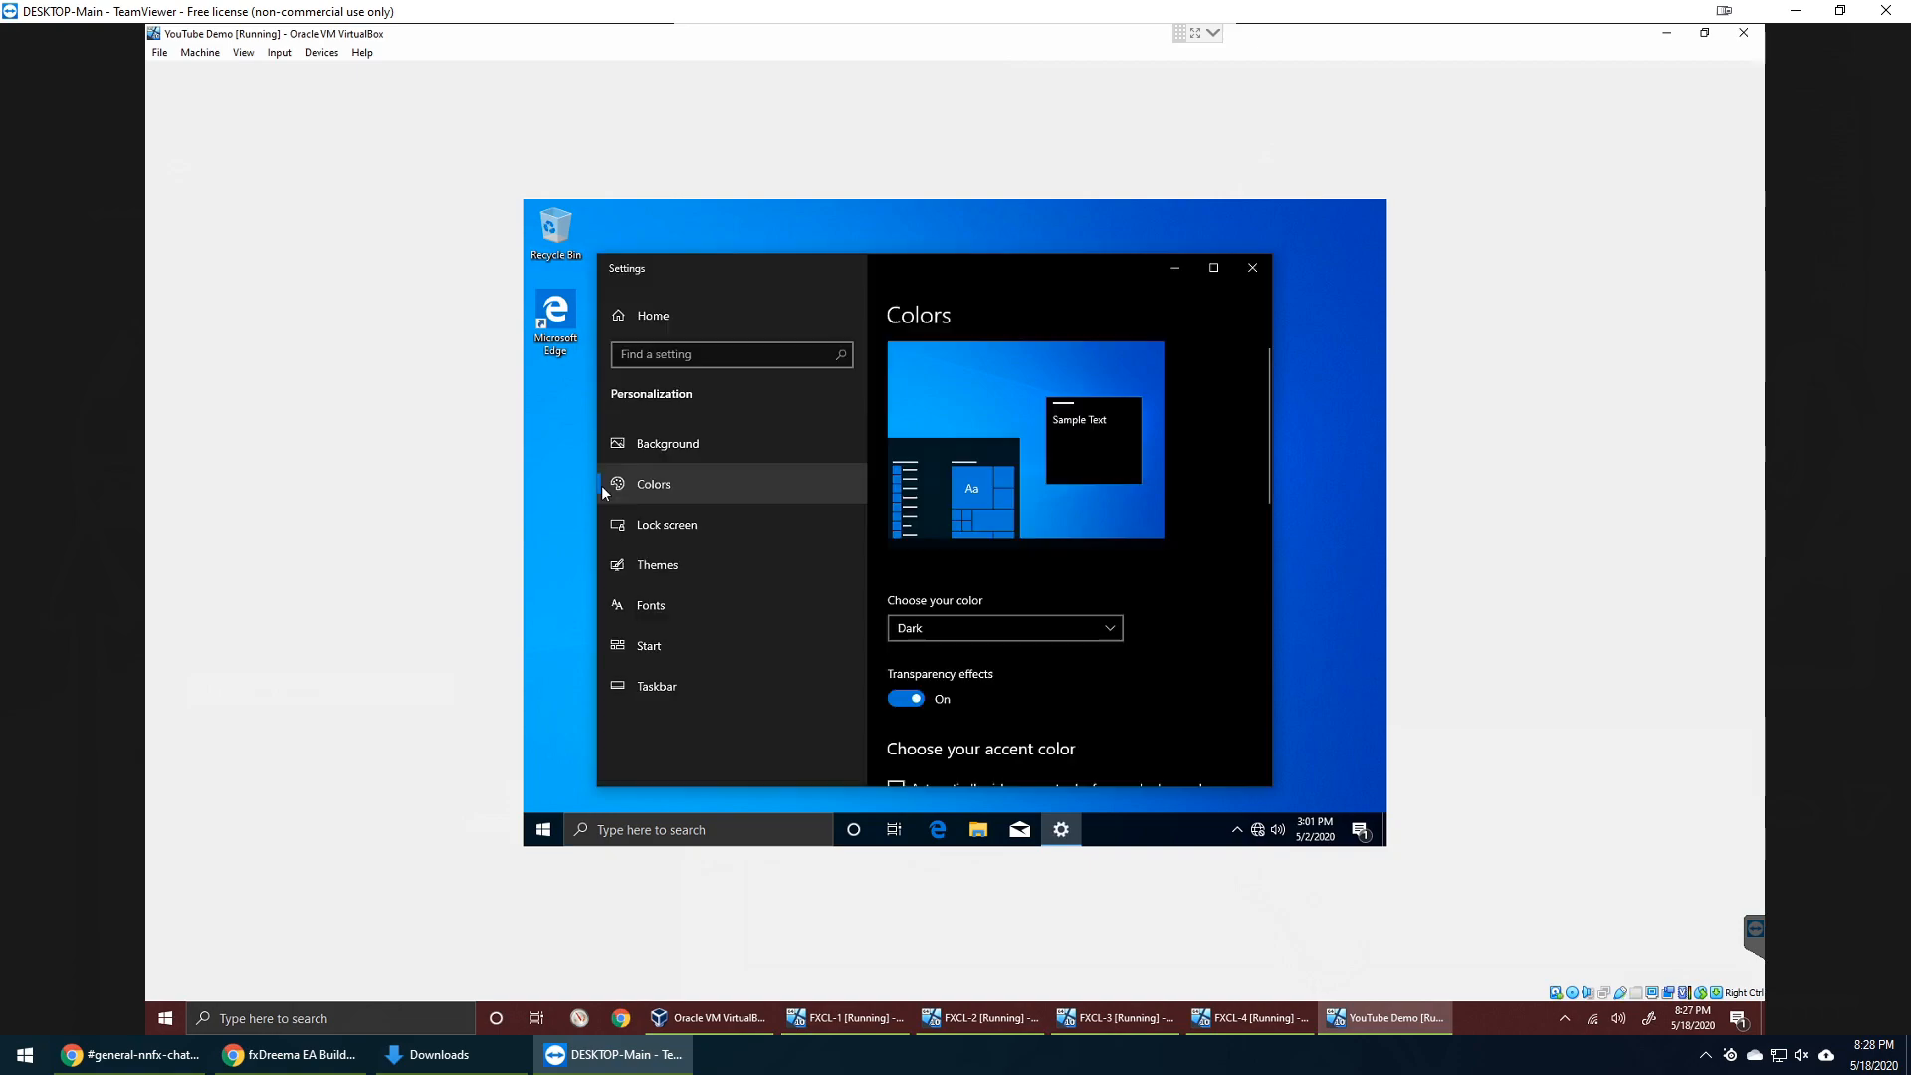
# - Try the starry night picture with the green tent as desktop background, and restore the blue Windows picture
pyautogui.click(692, 443)
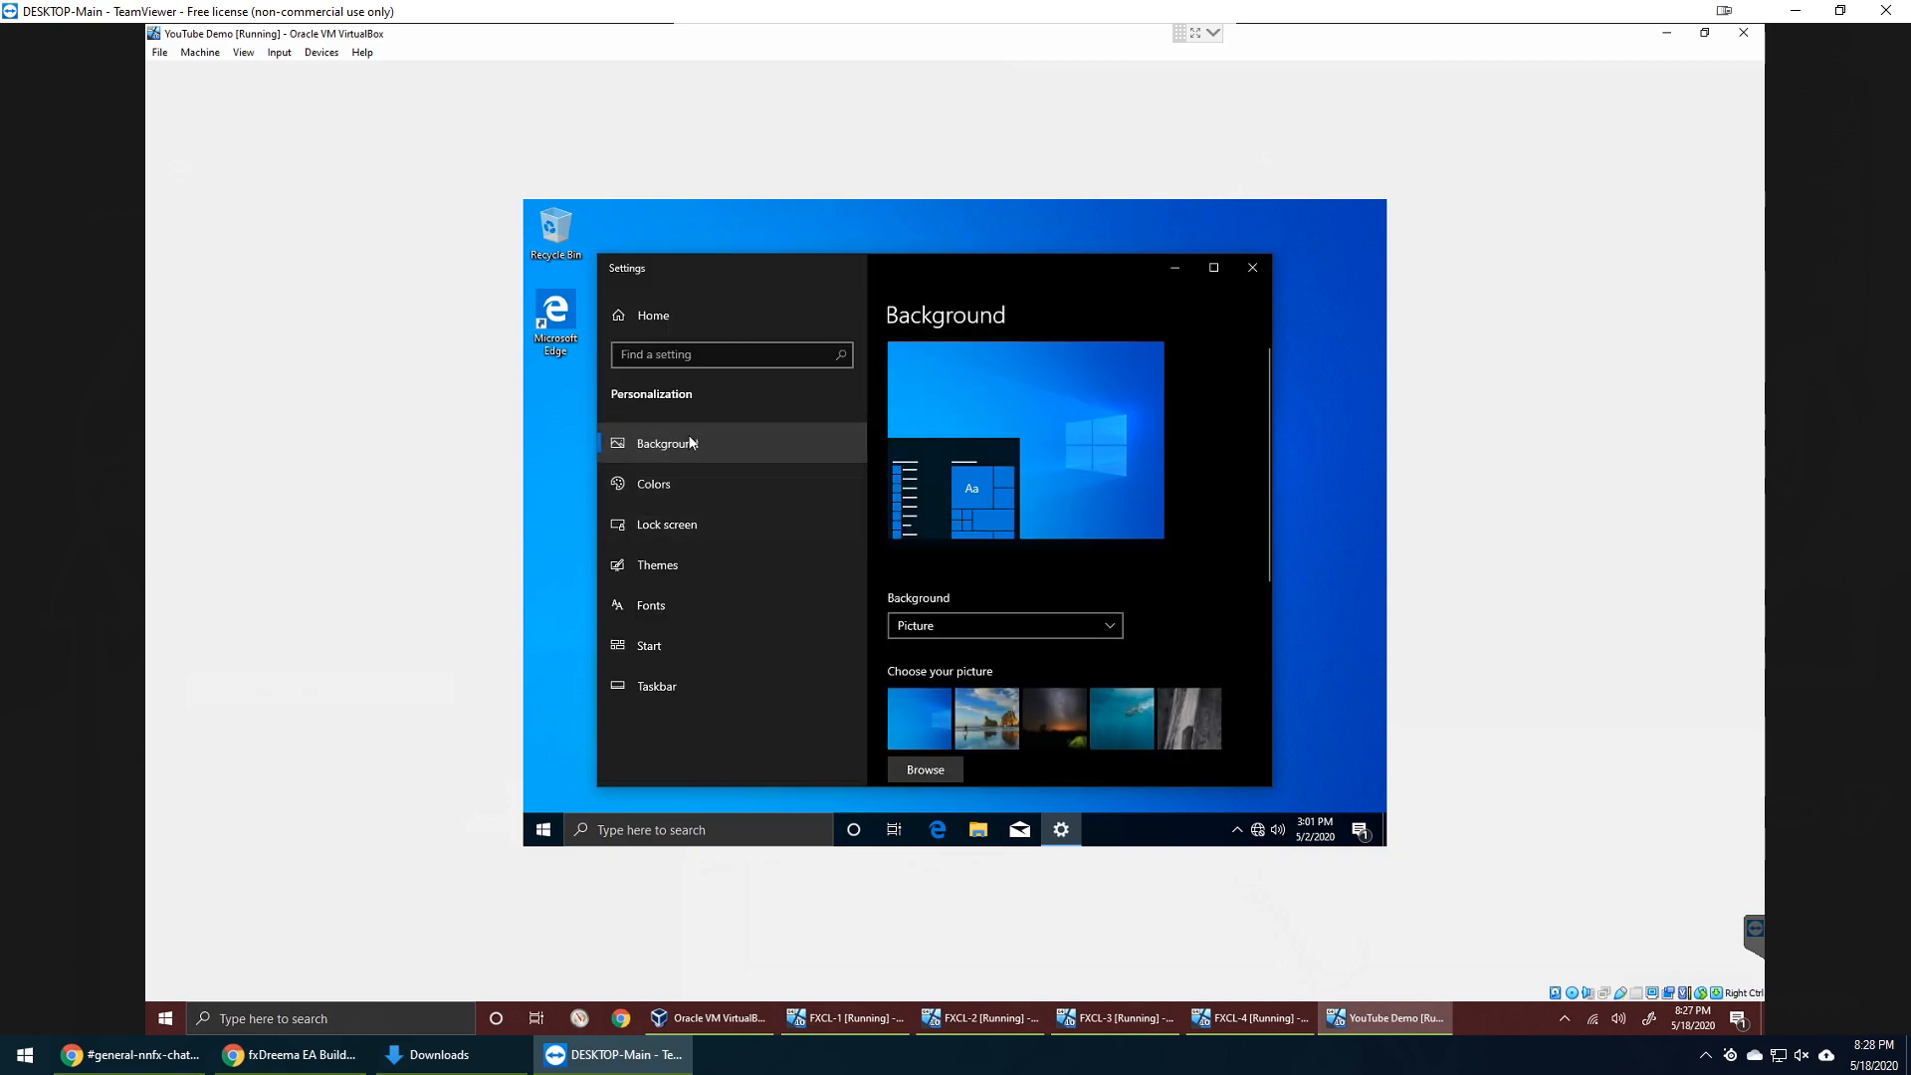
pyautogui.click(986, 717)
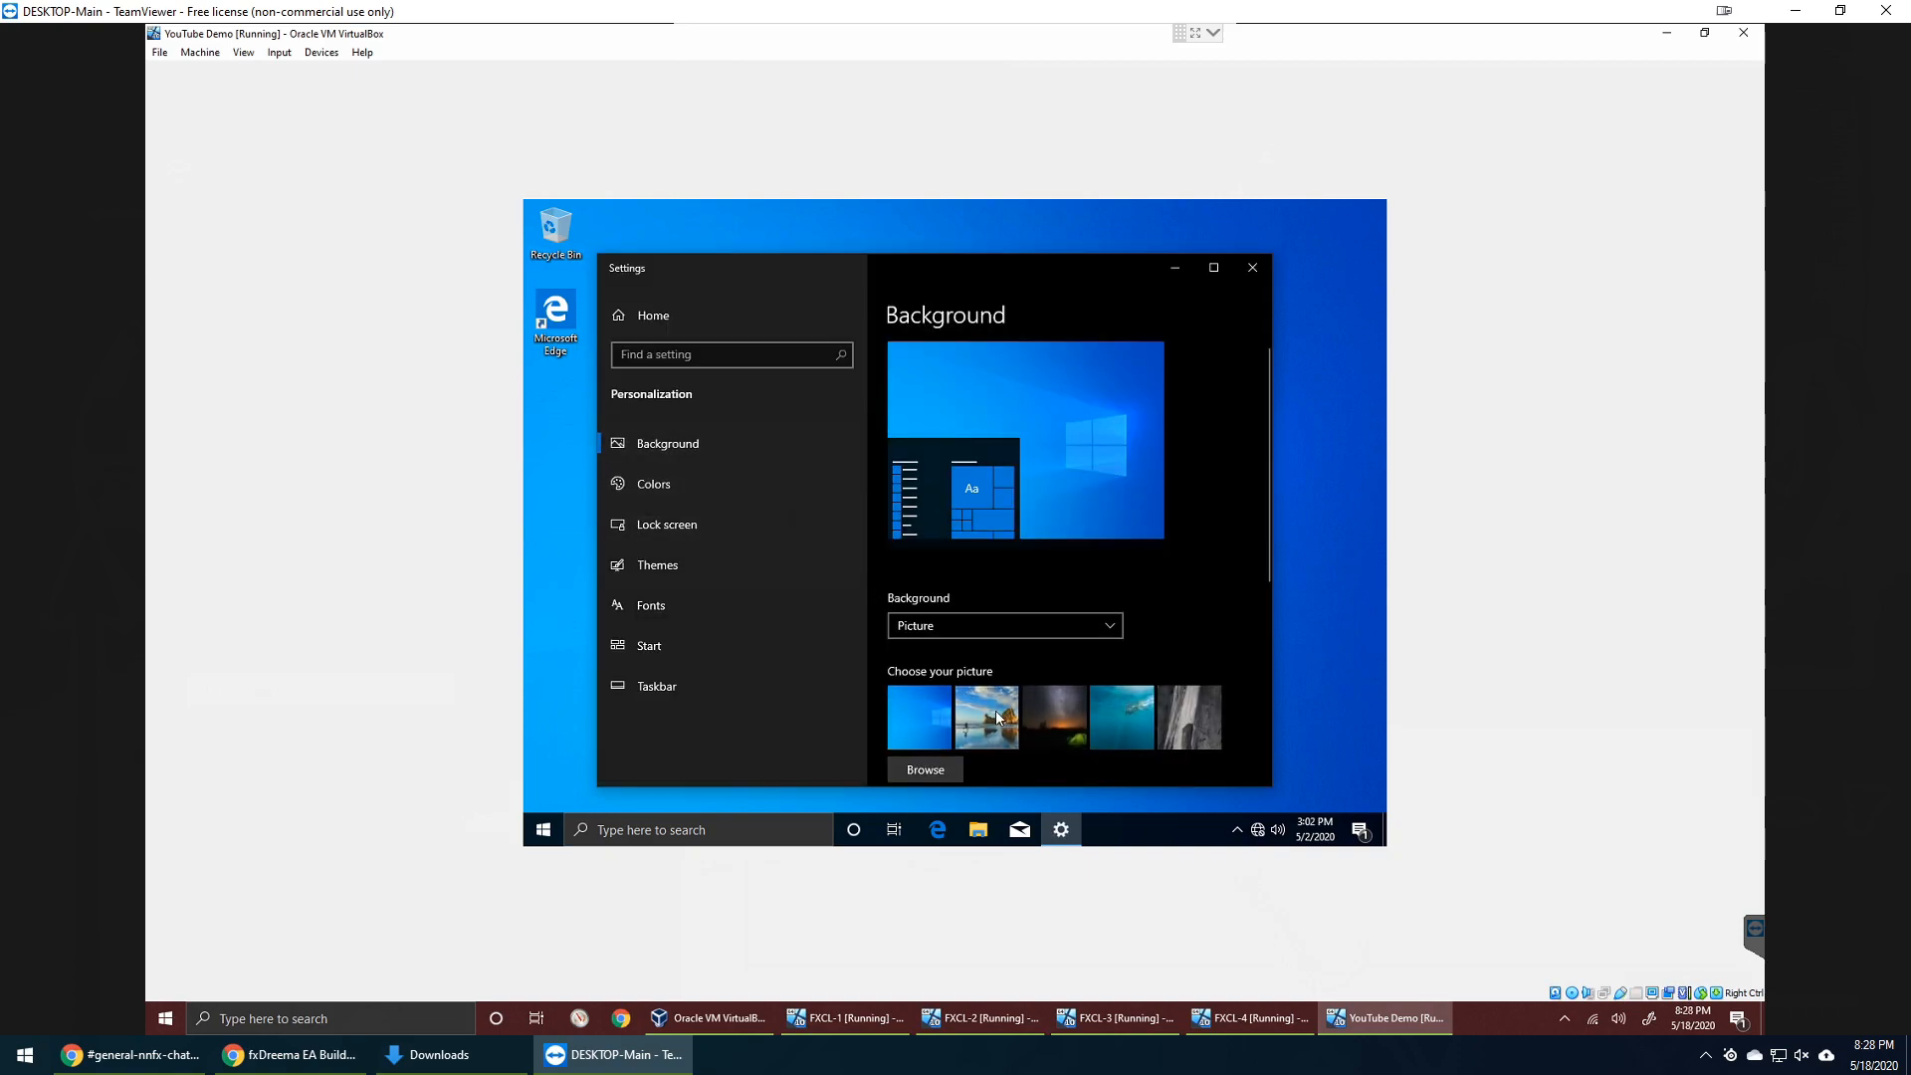
pyautogui.click(1067, 712)
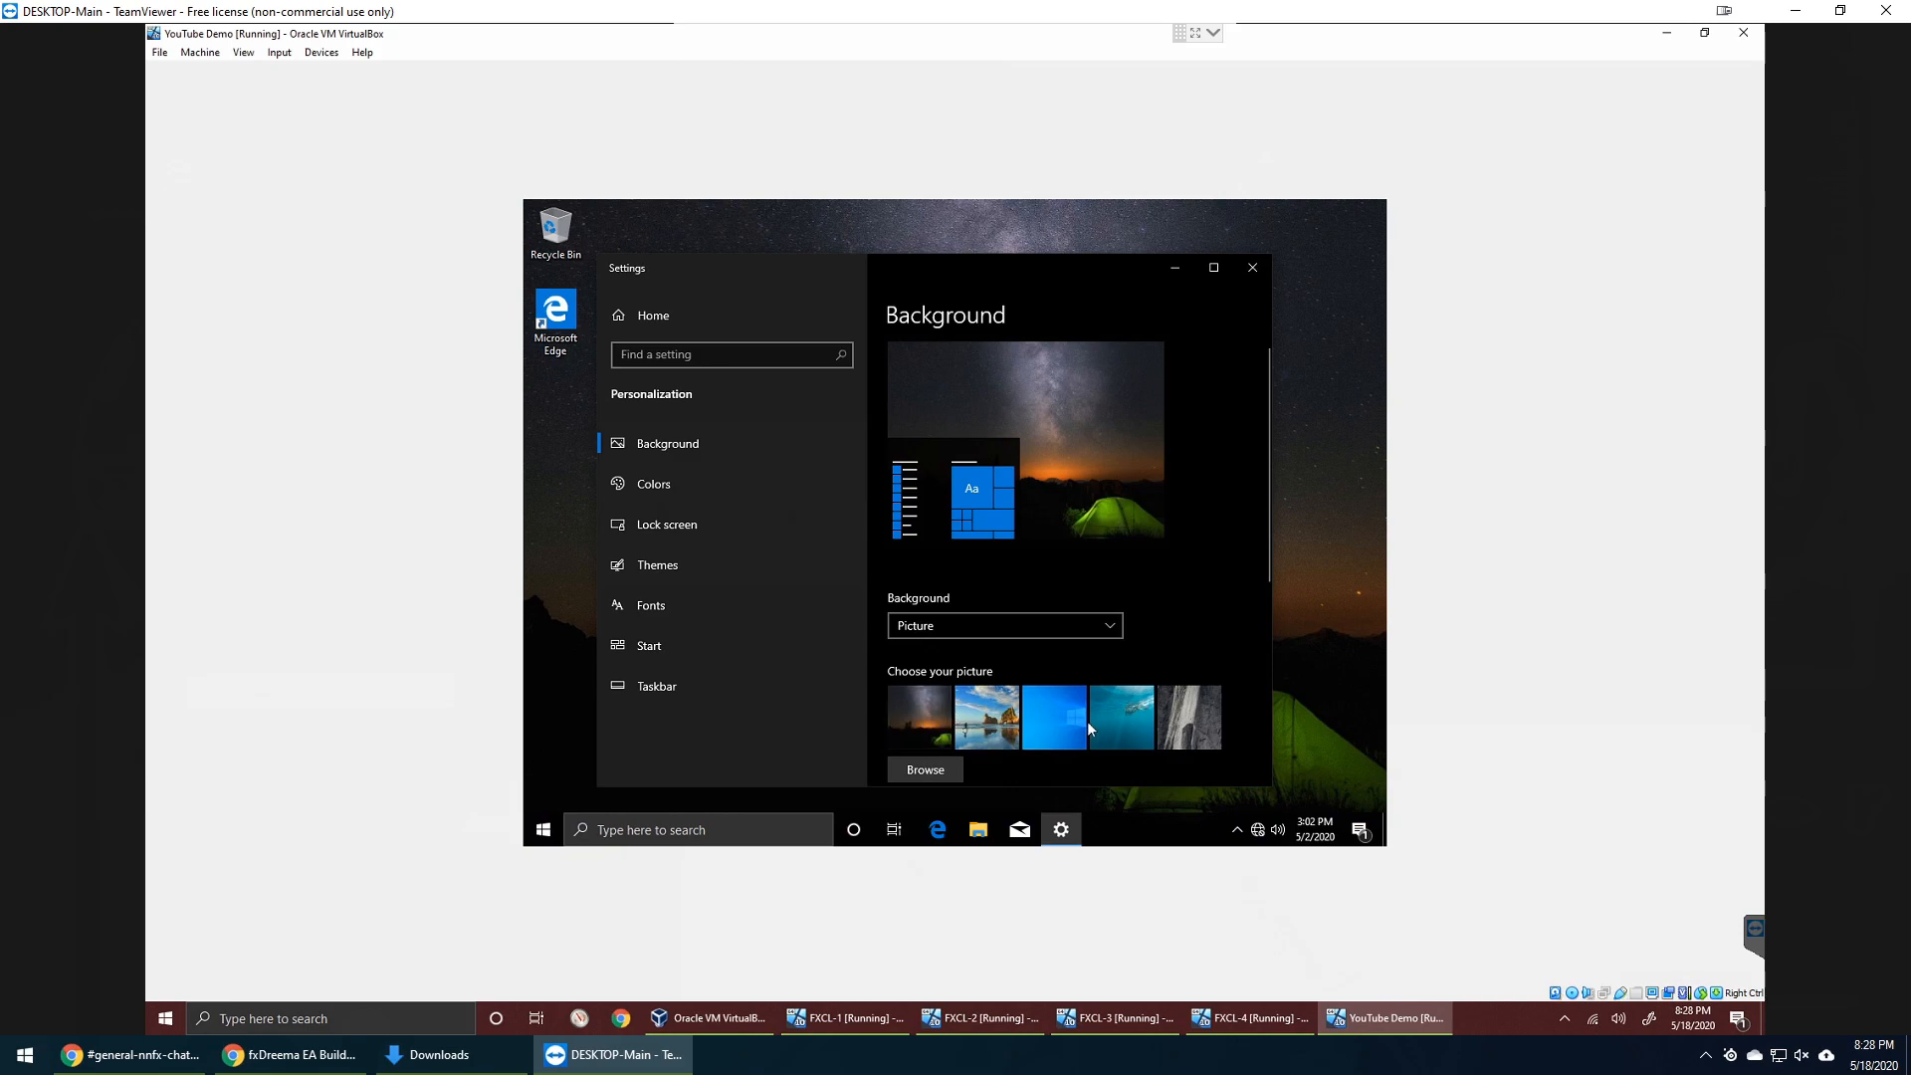
pyautogui.click(1057, 722)
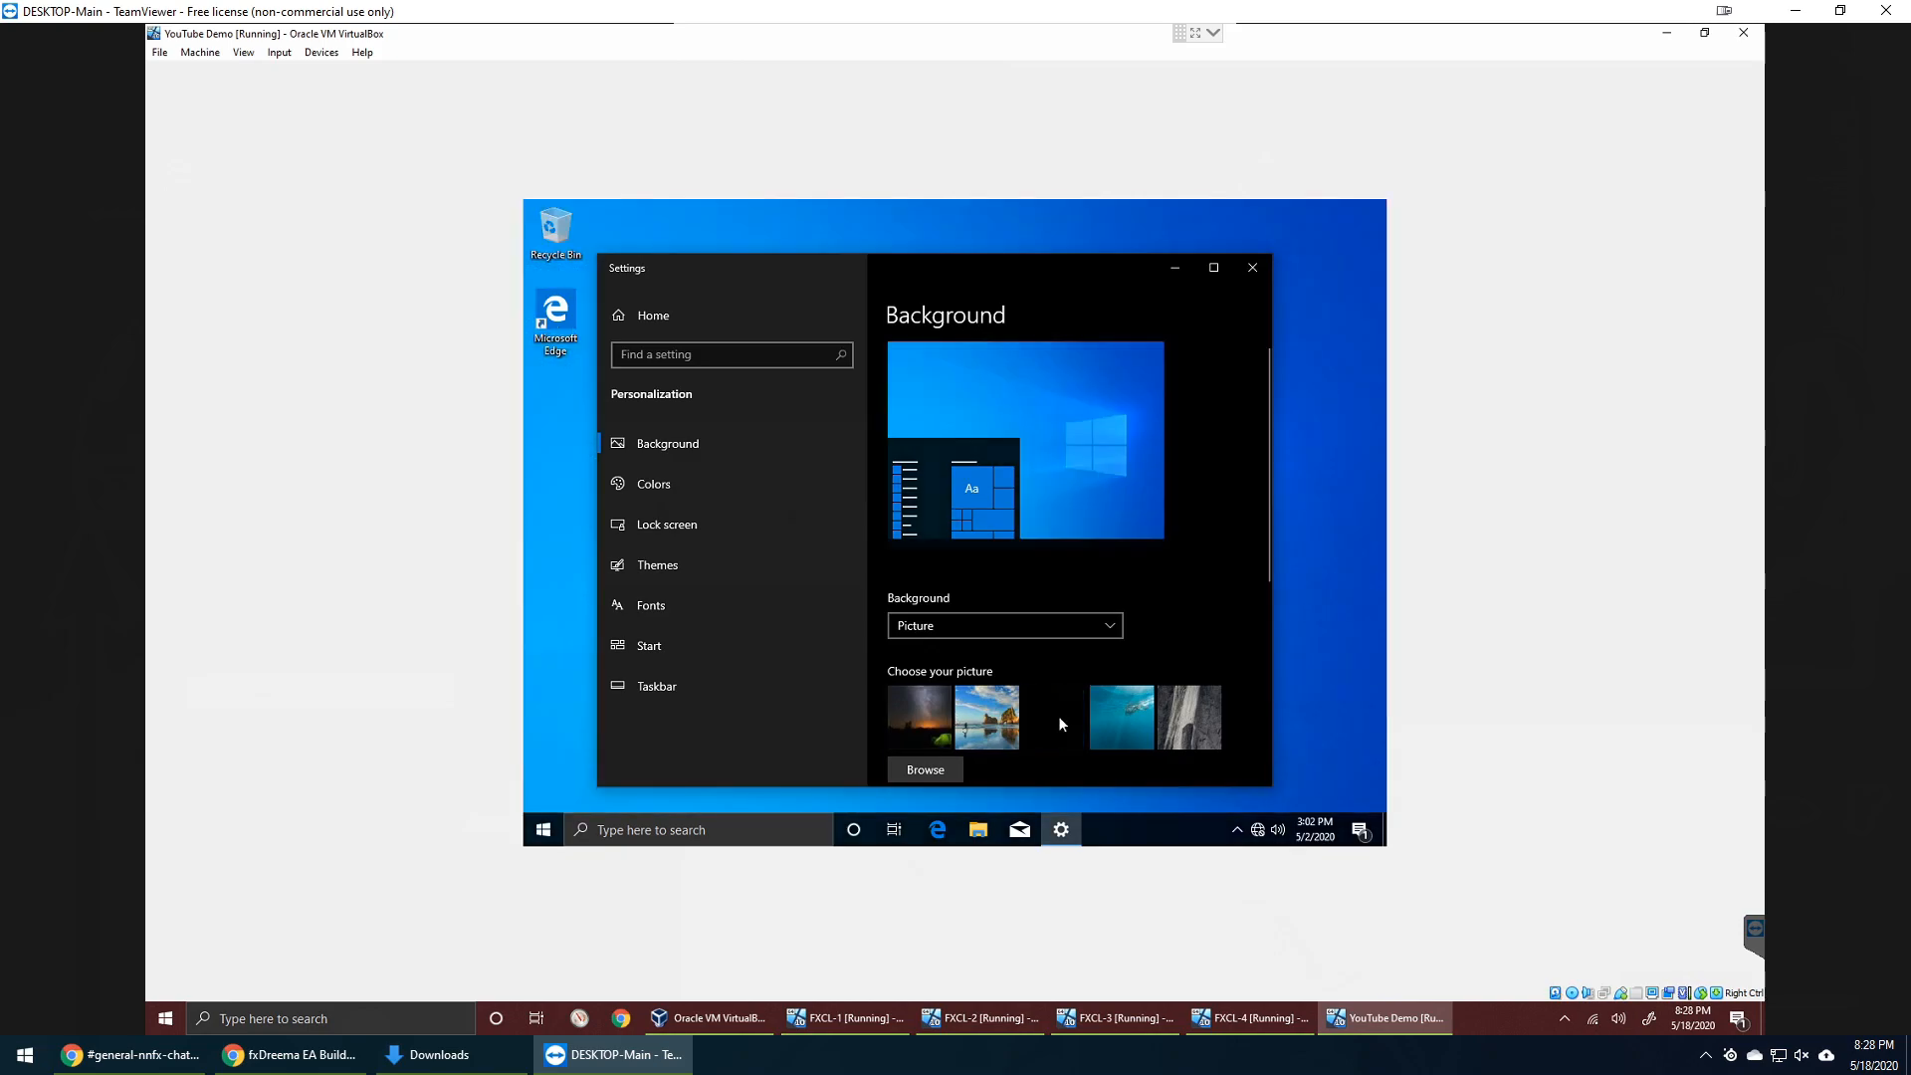
# - Close the guest's Settings, unlock the taskbar and dock it vertically along the right edge of the guest desktop
pyautogui.click(1255, 267)
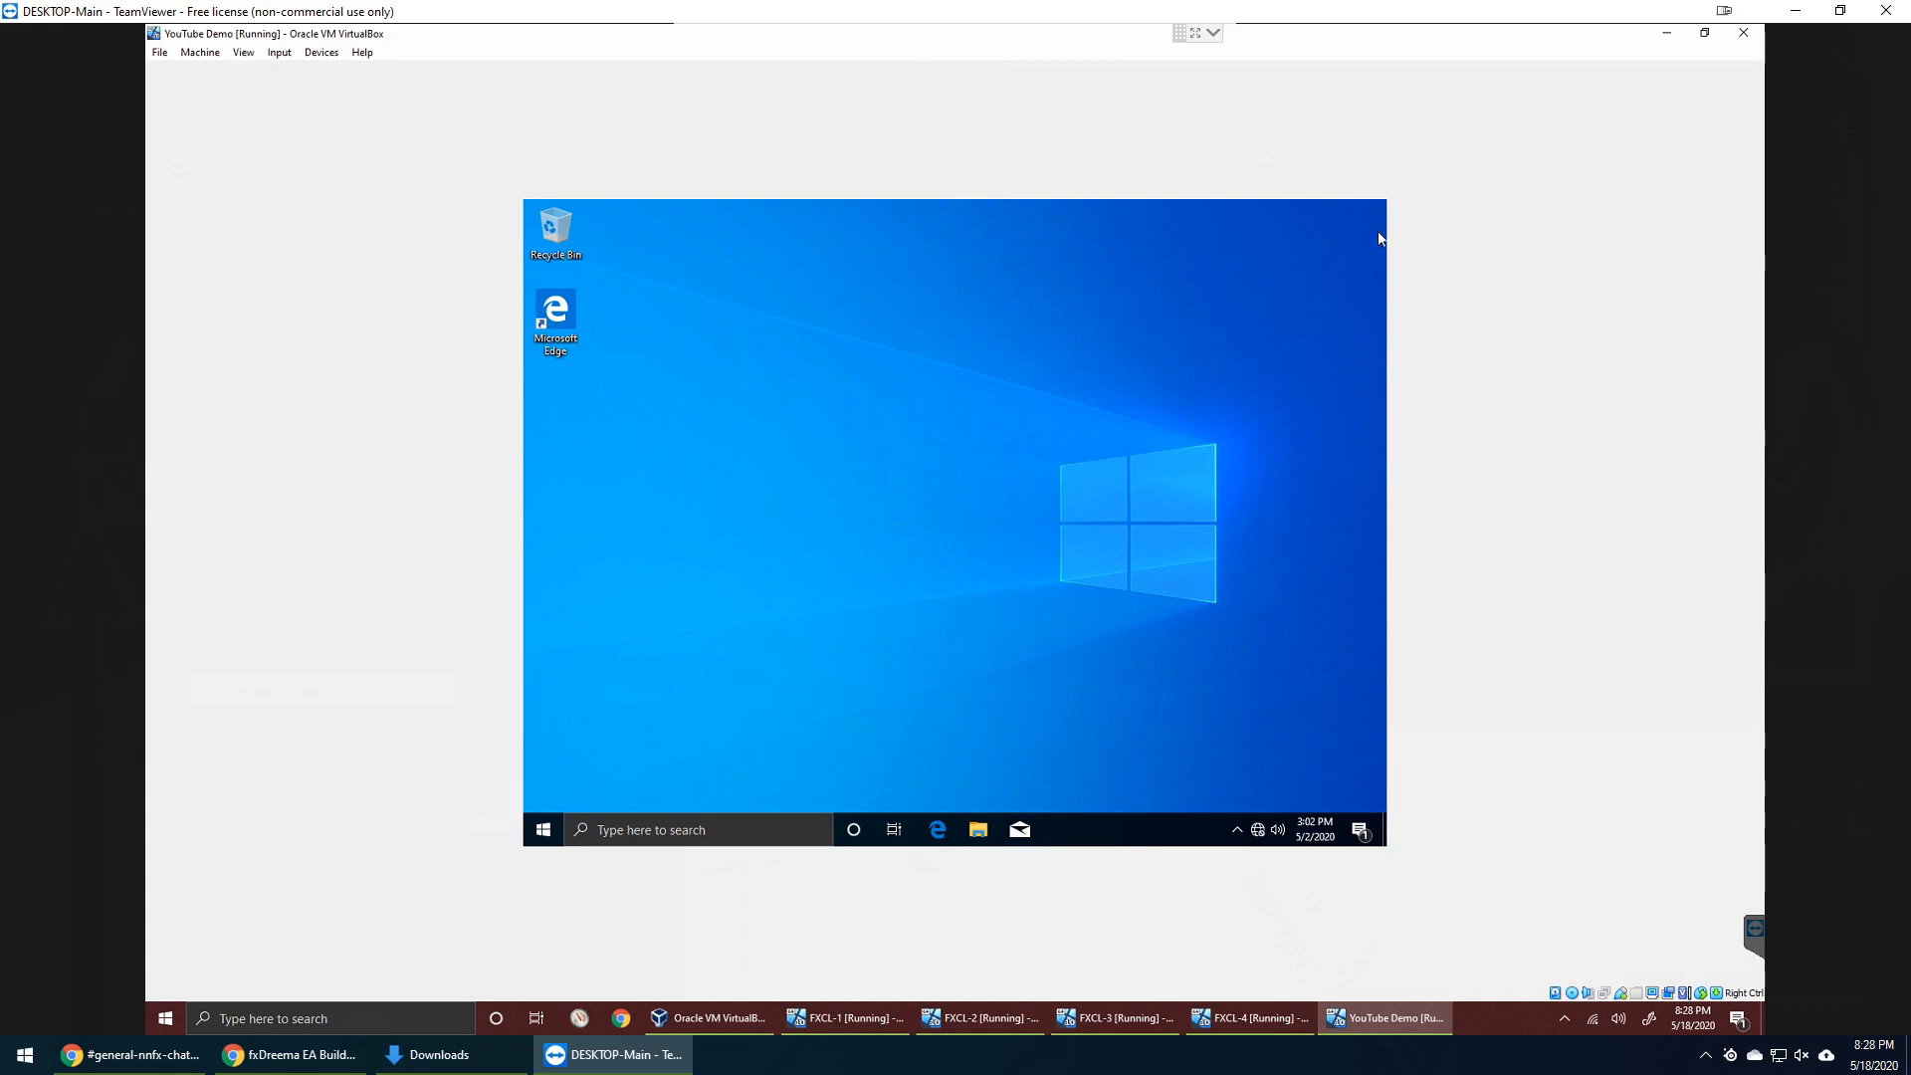
pyautogui.rightClick(1190, 822)
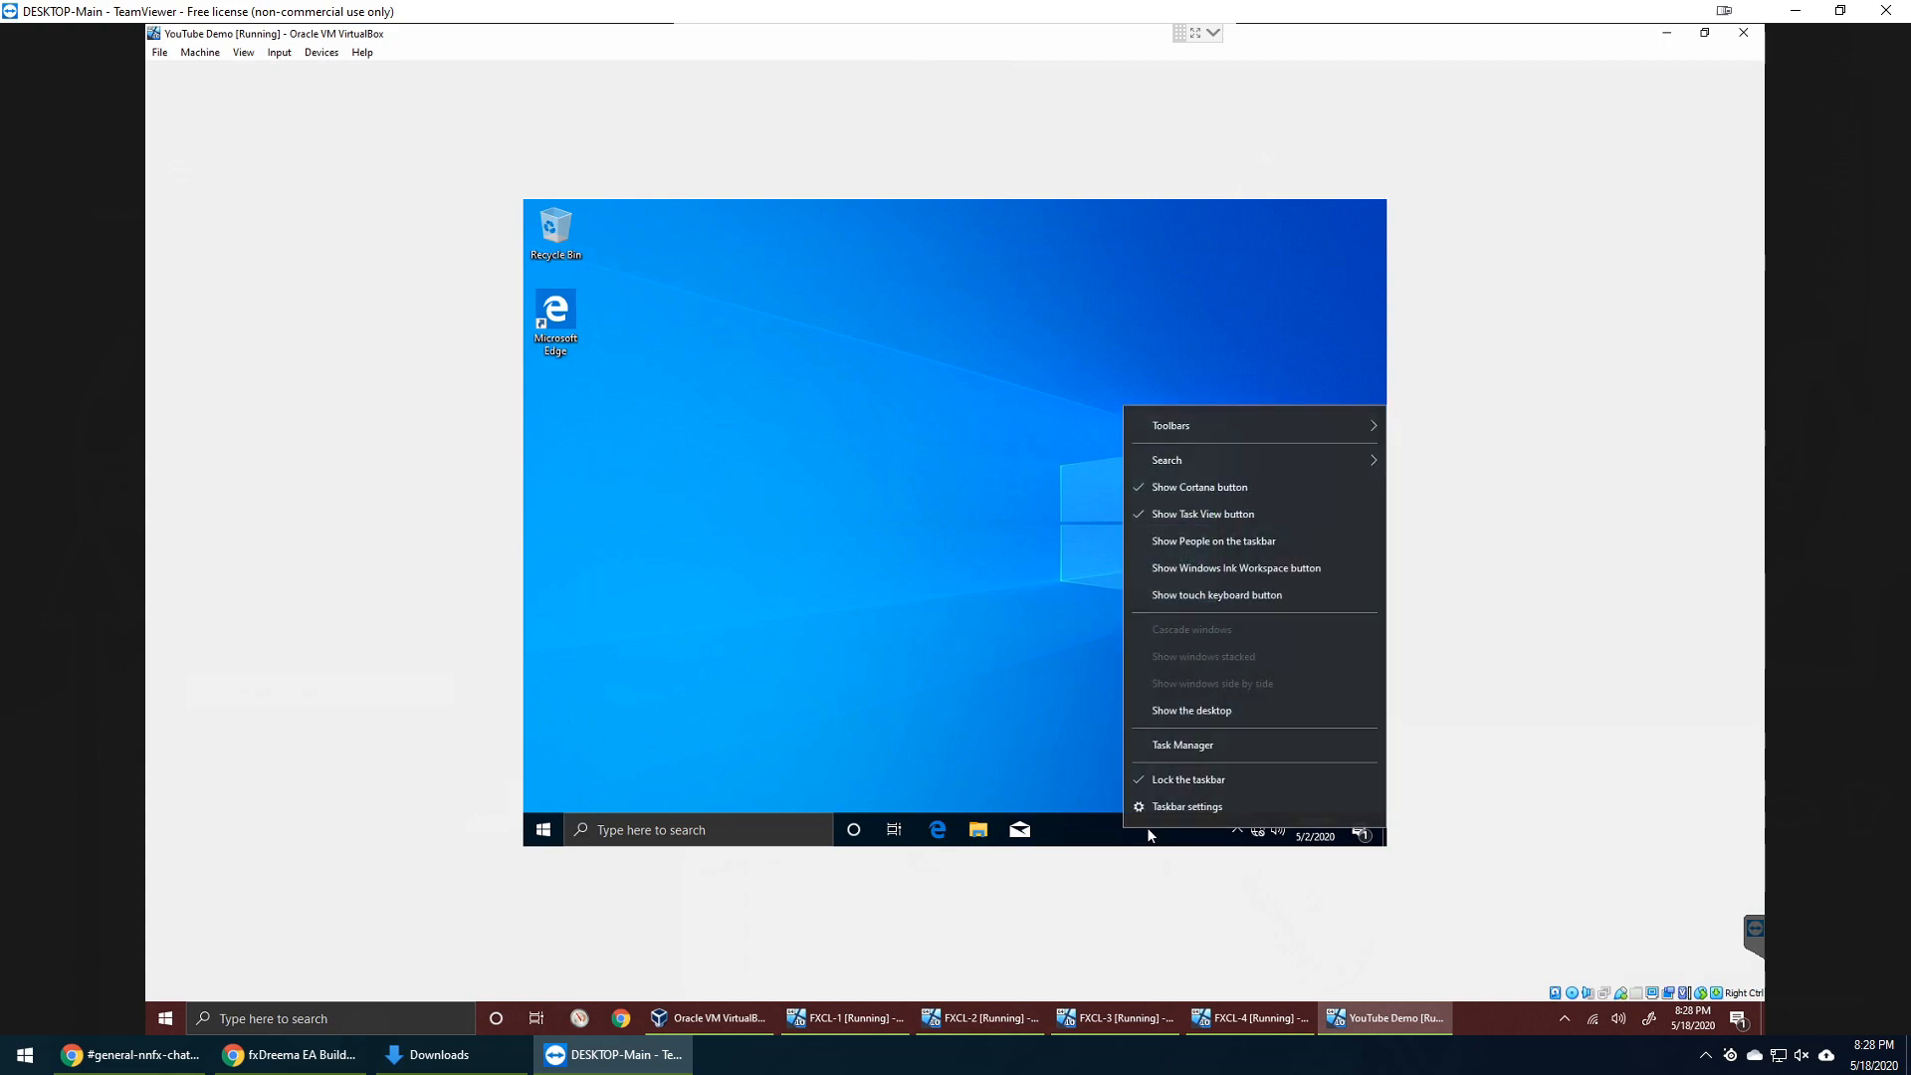
pyautogui.click(1203, 787)
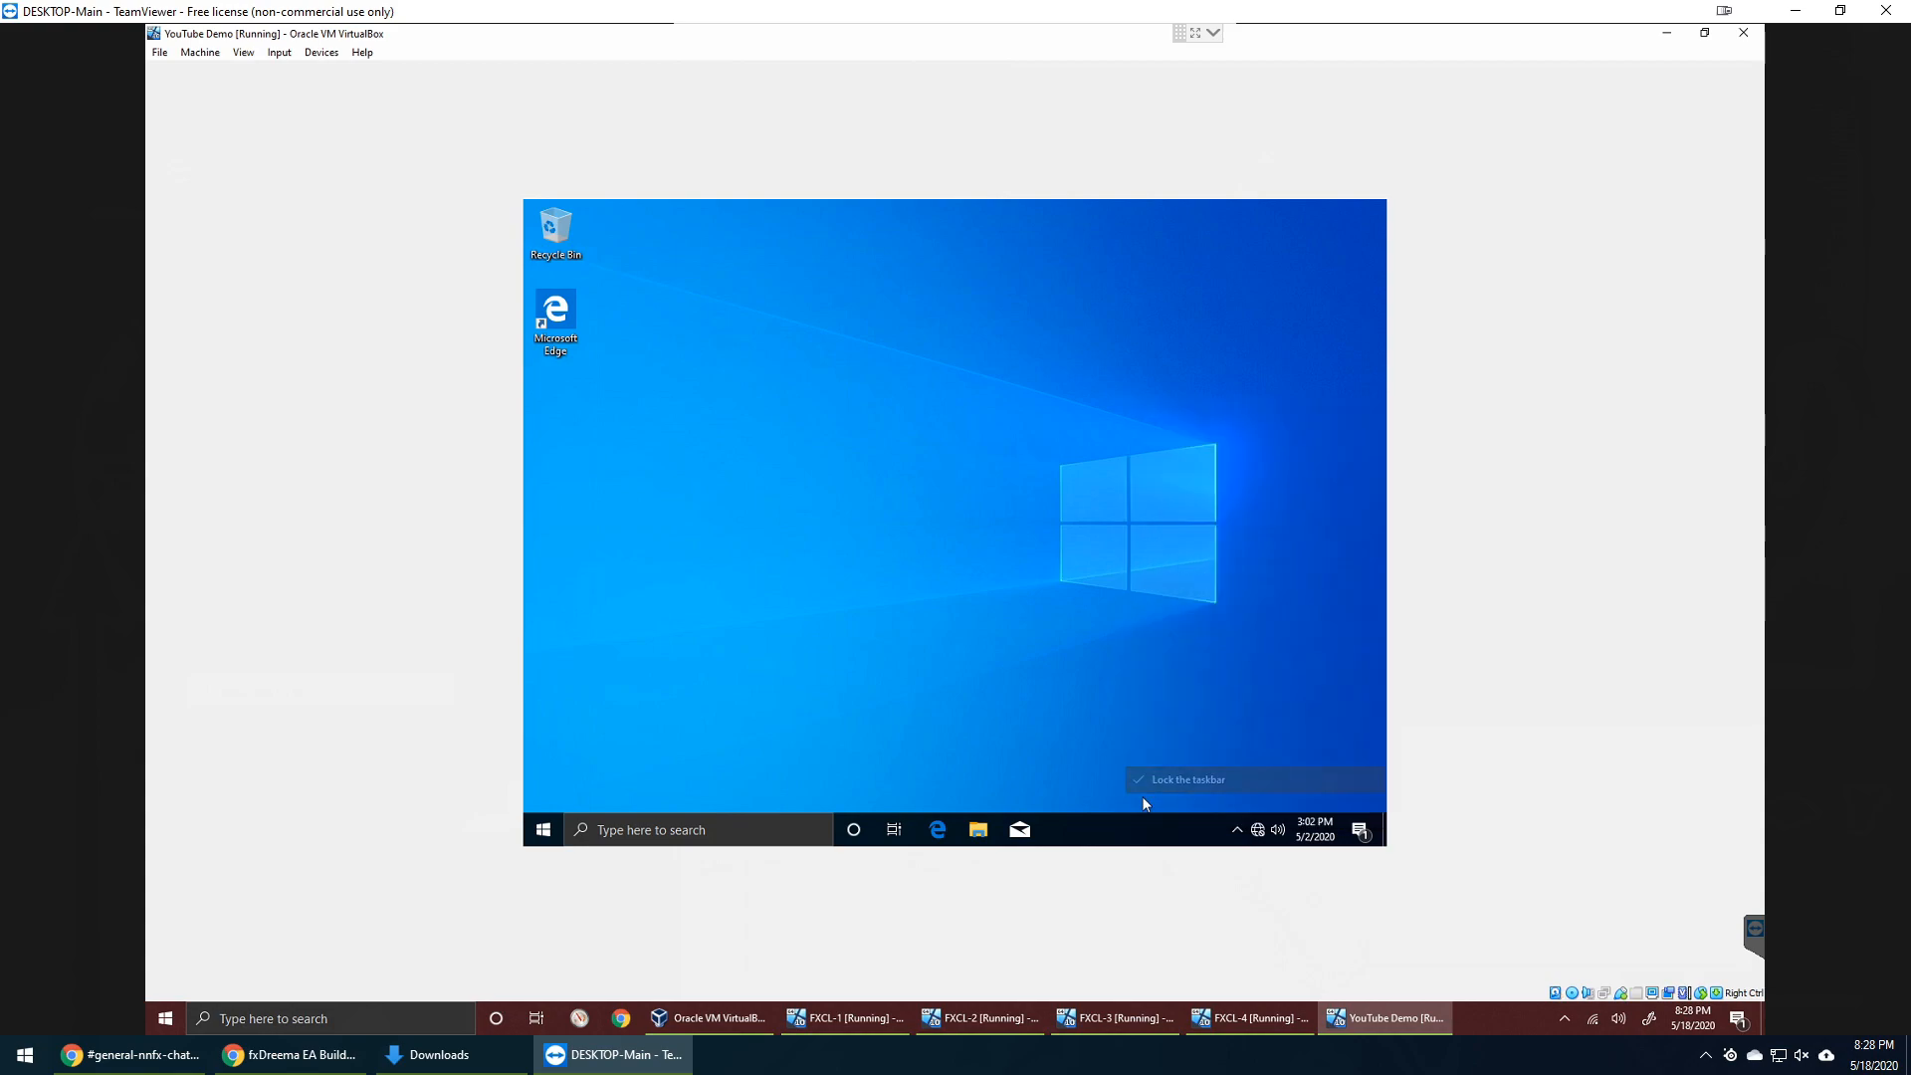
pyautogui.moveTo(1190, 828); pyautogui.dragTo(1318, 356)
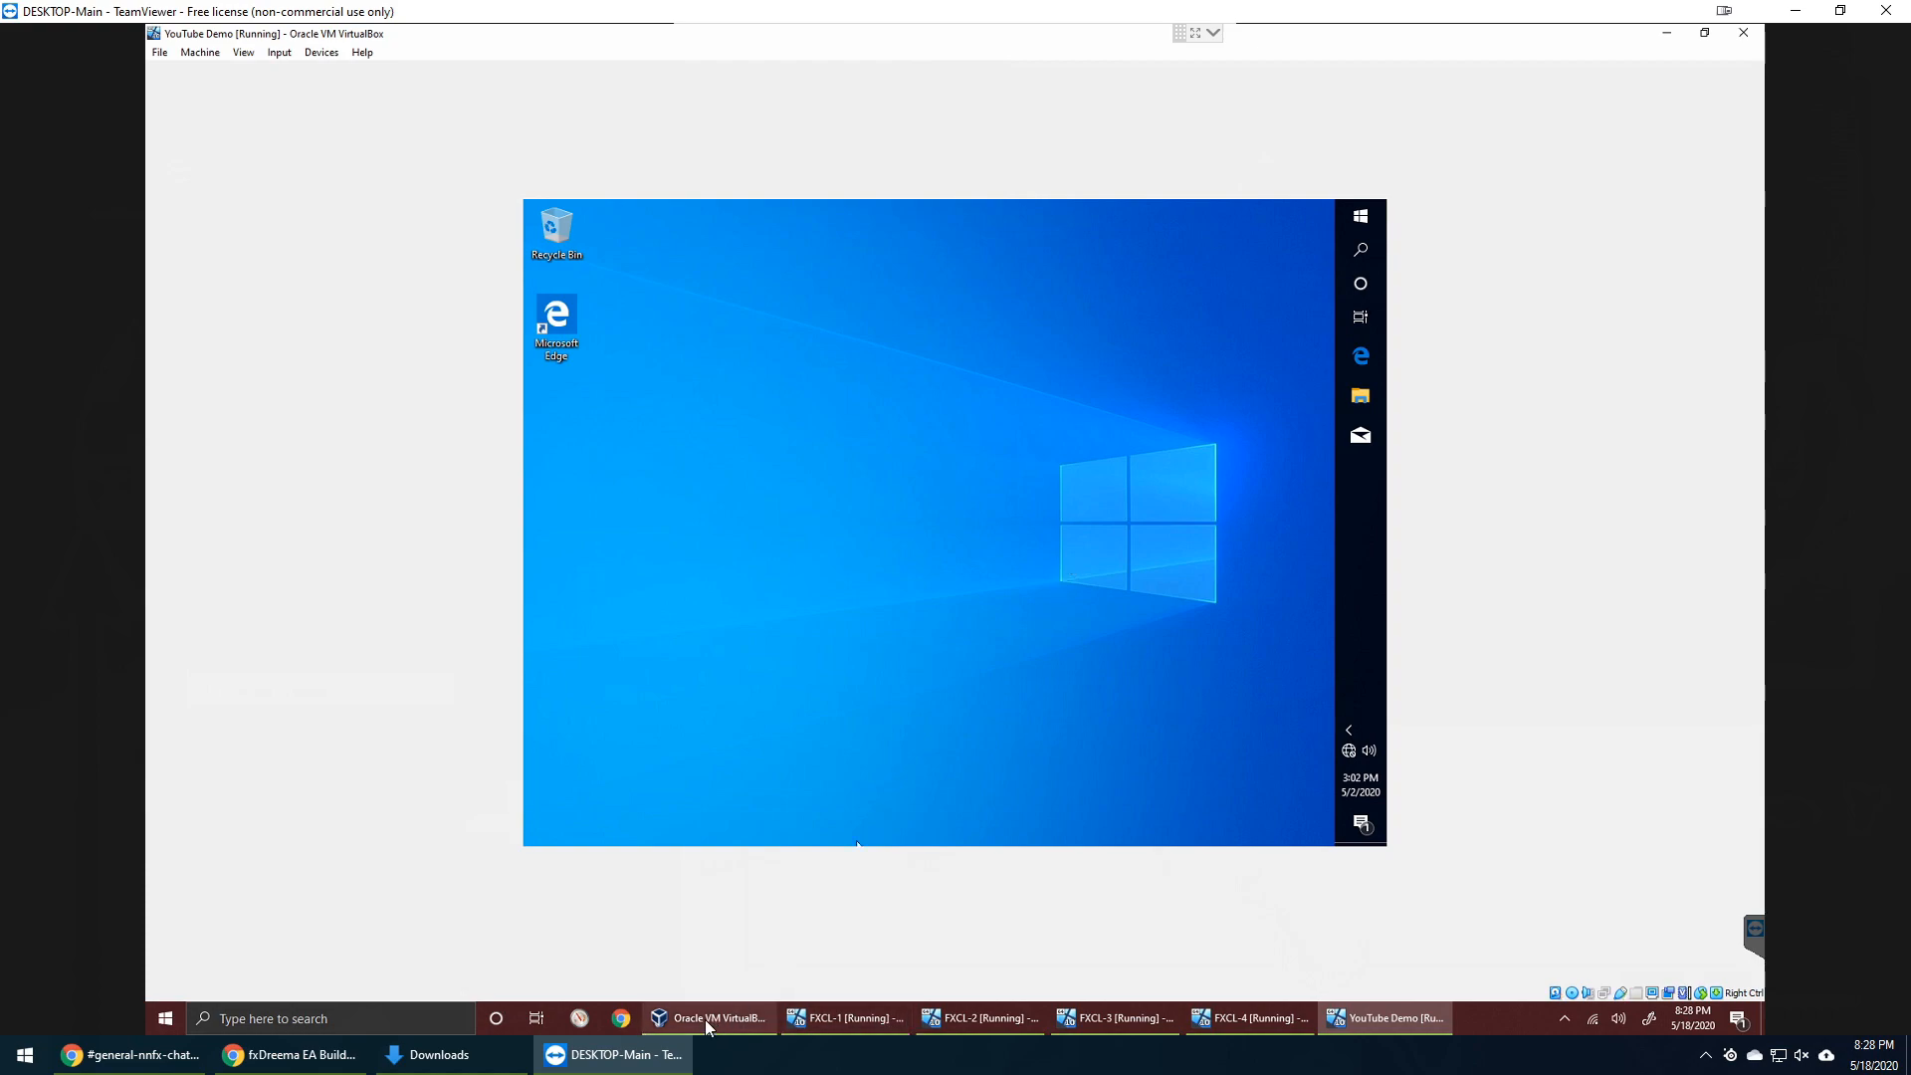
pyautogui.moveTo(711, 1017)
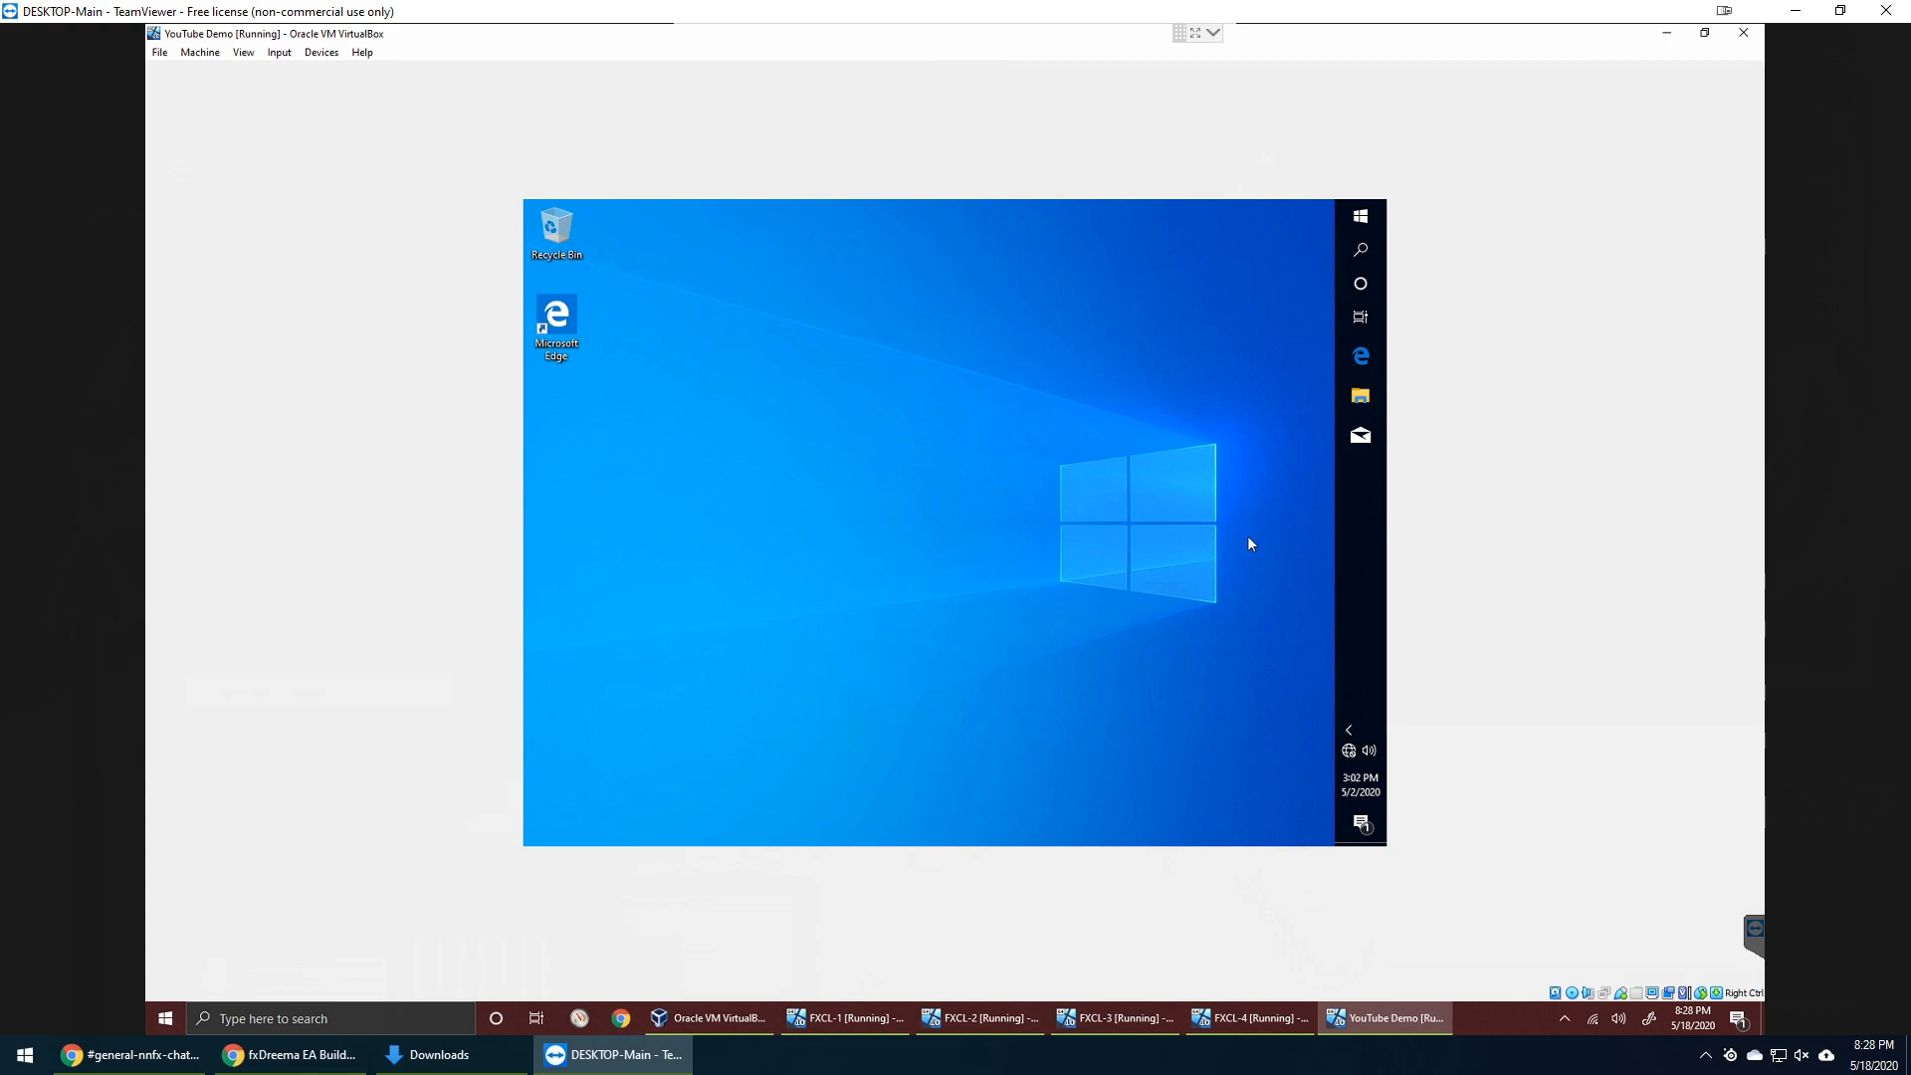
pyautogui.moveTo(1357, 496); pyautogui.dragTo(1072, 828)
# - Examine the display resolutions offered in the guest's display settings, and close Settings without changing the resolution
pyautogui.rightClick(995, 419)
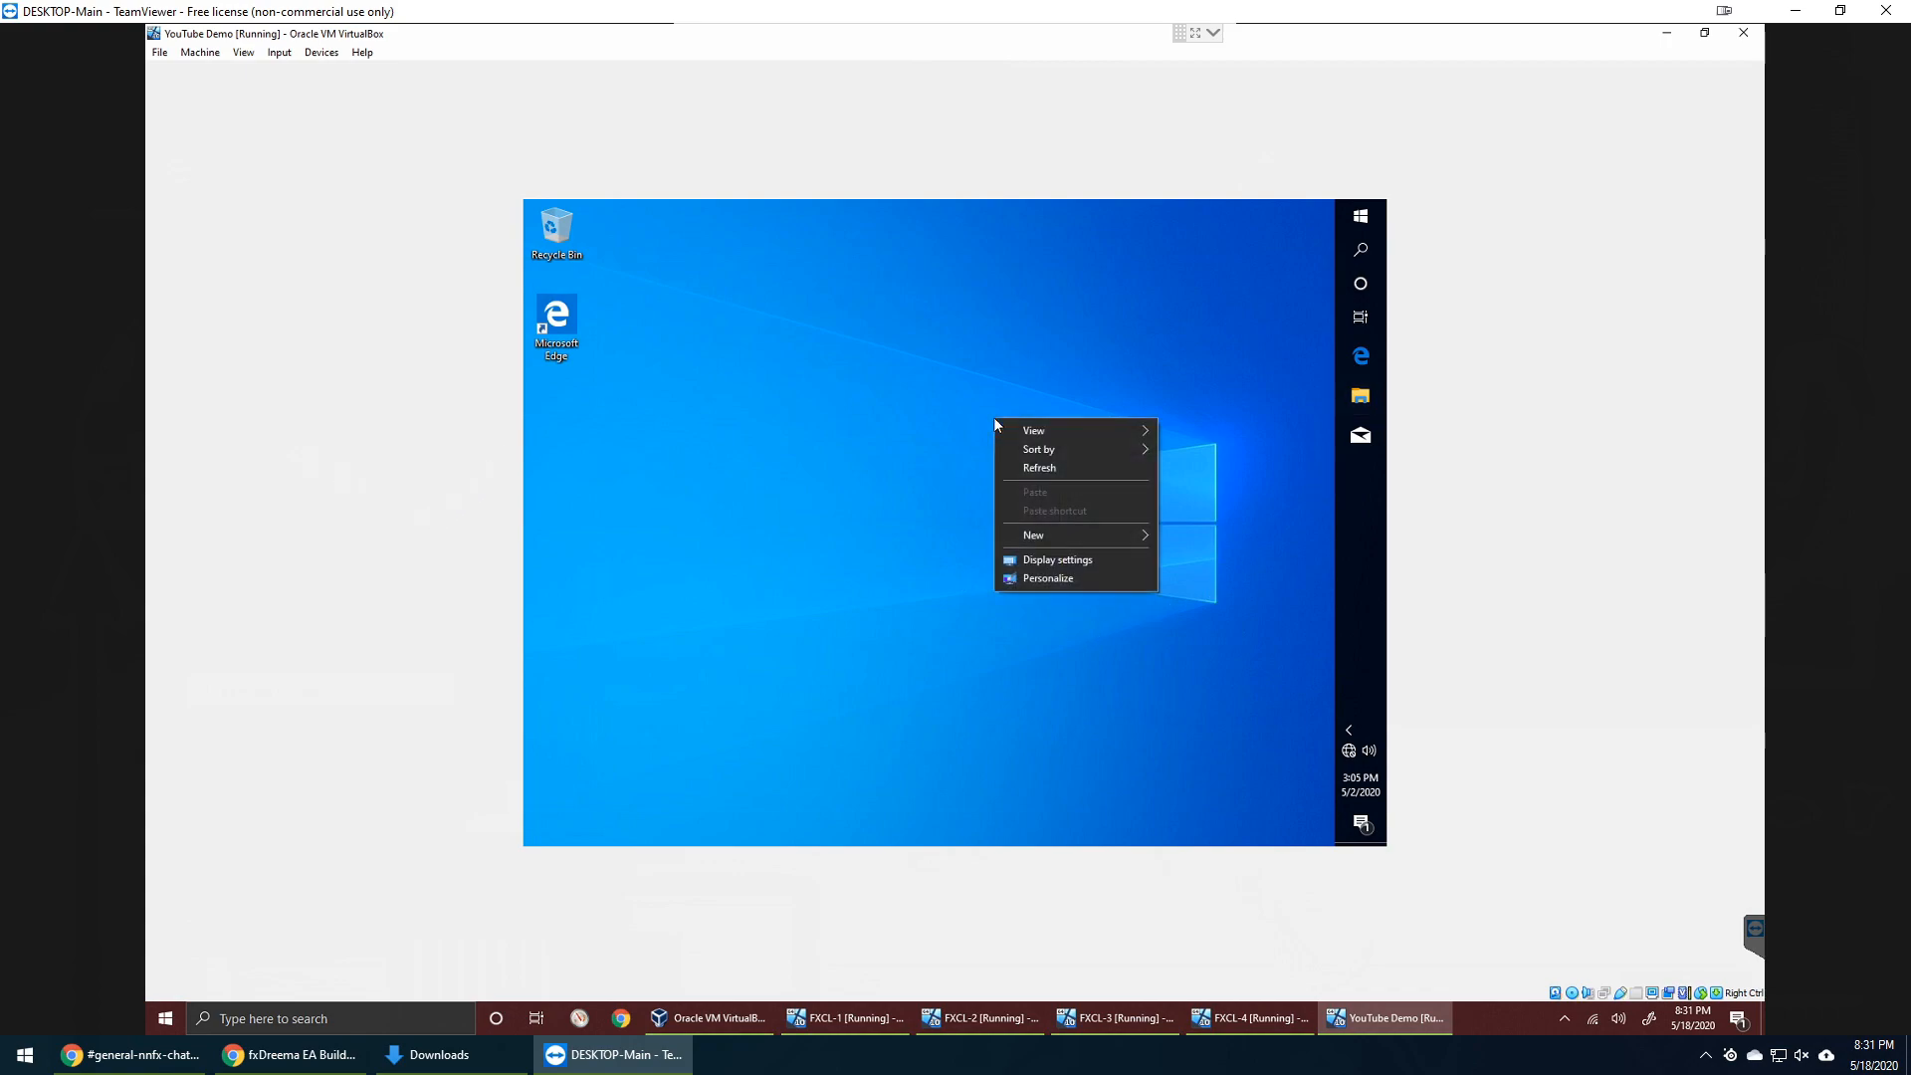
pyautogui.click(1037, 565)
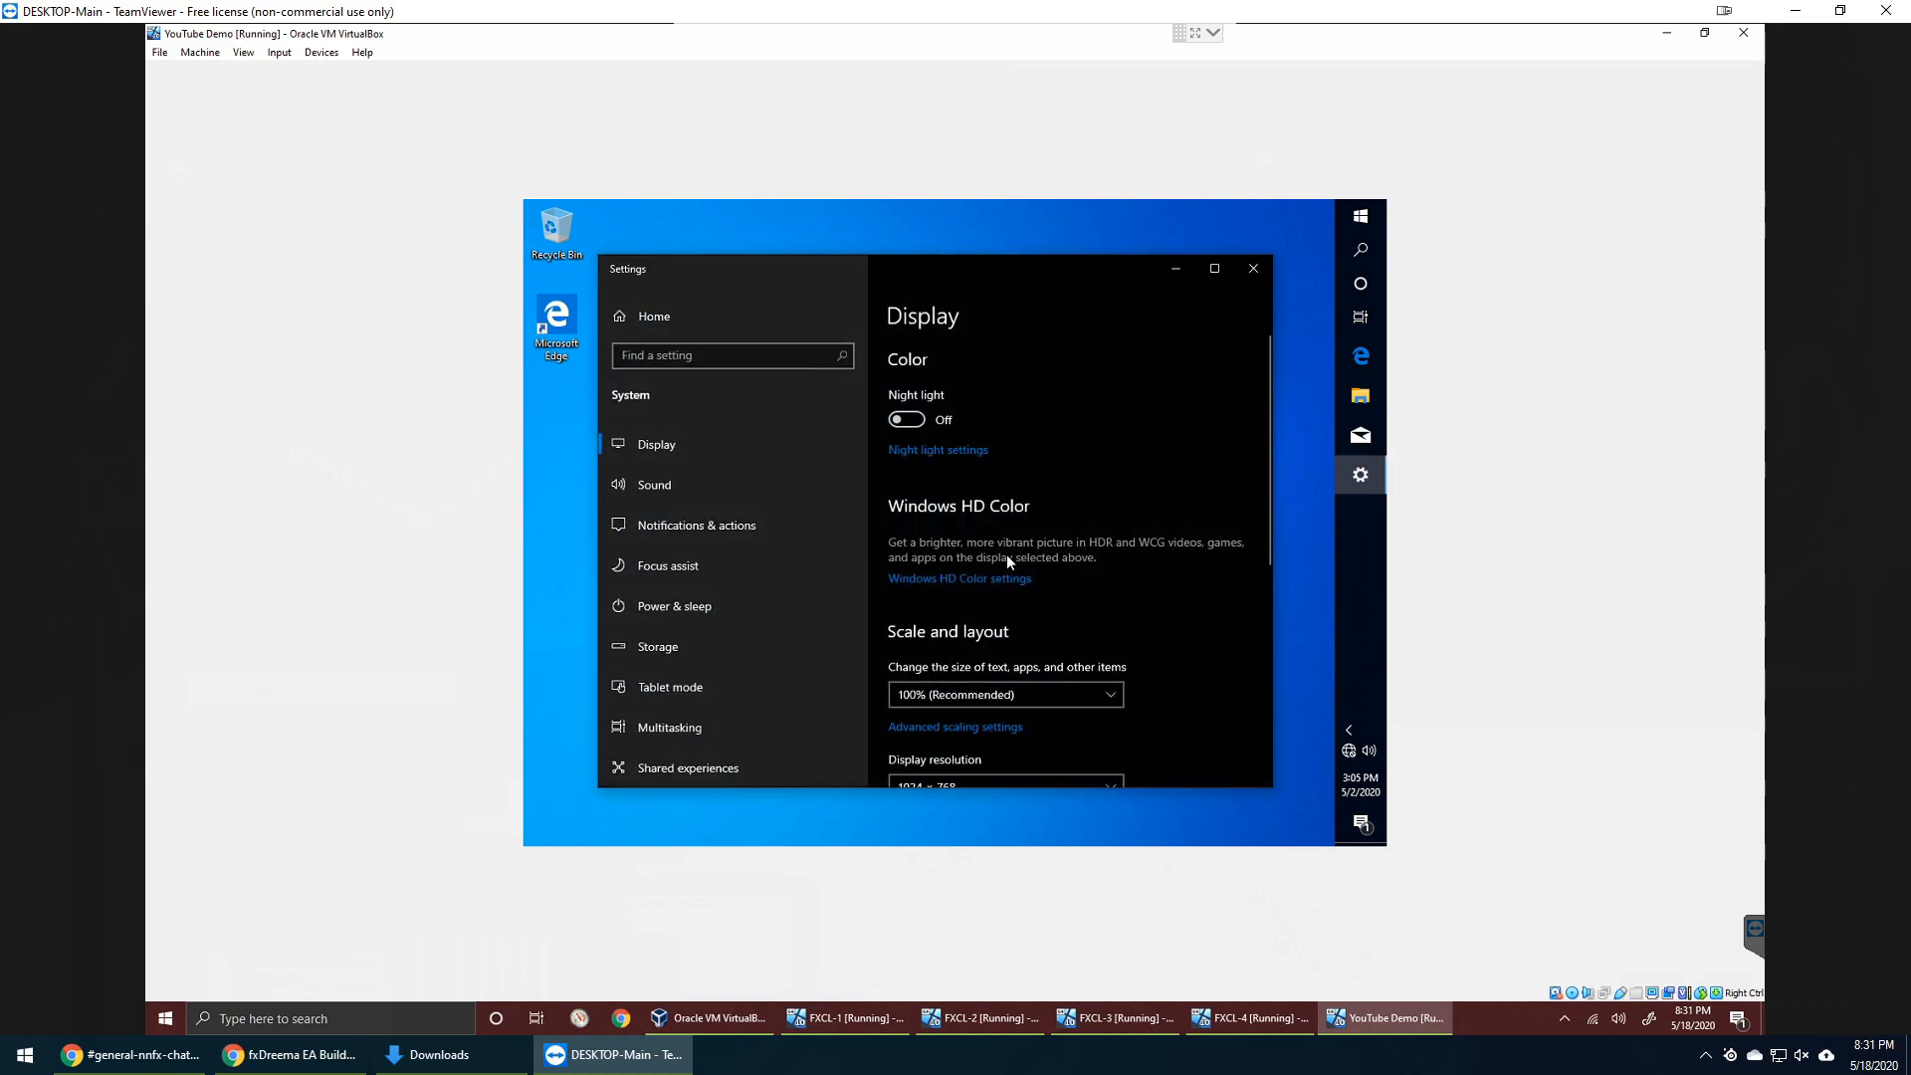
pyautogui.scroll(-3, 1001, 732)
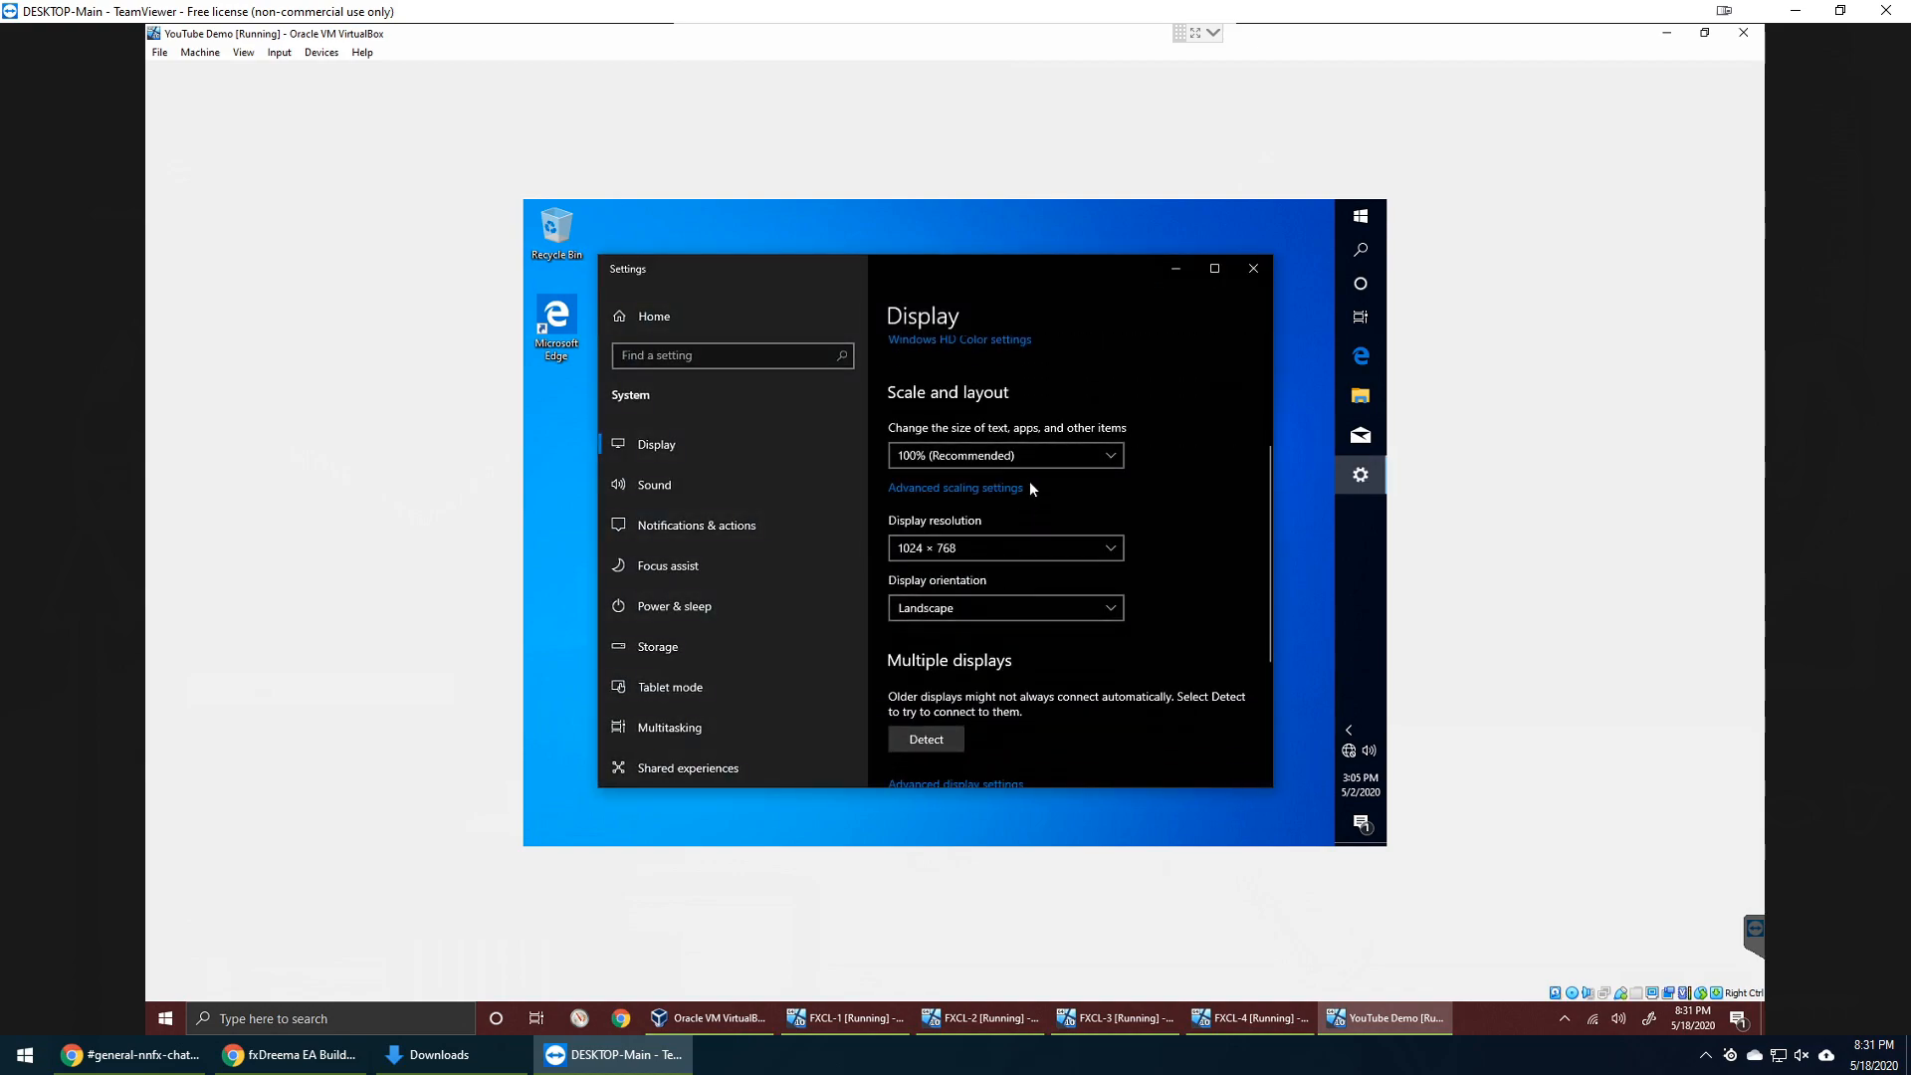
pyautogui.click(965, 550)
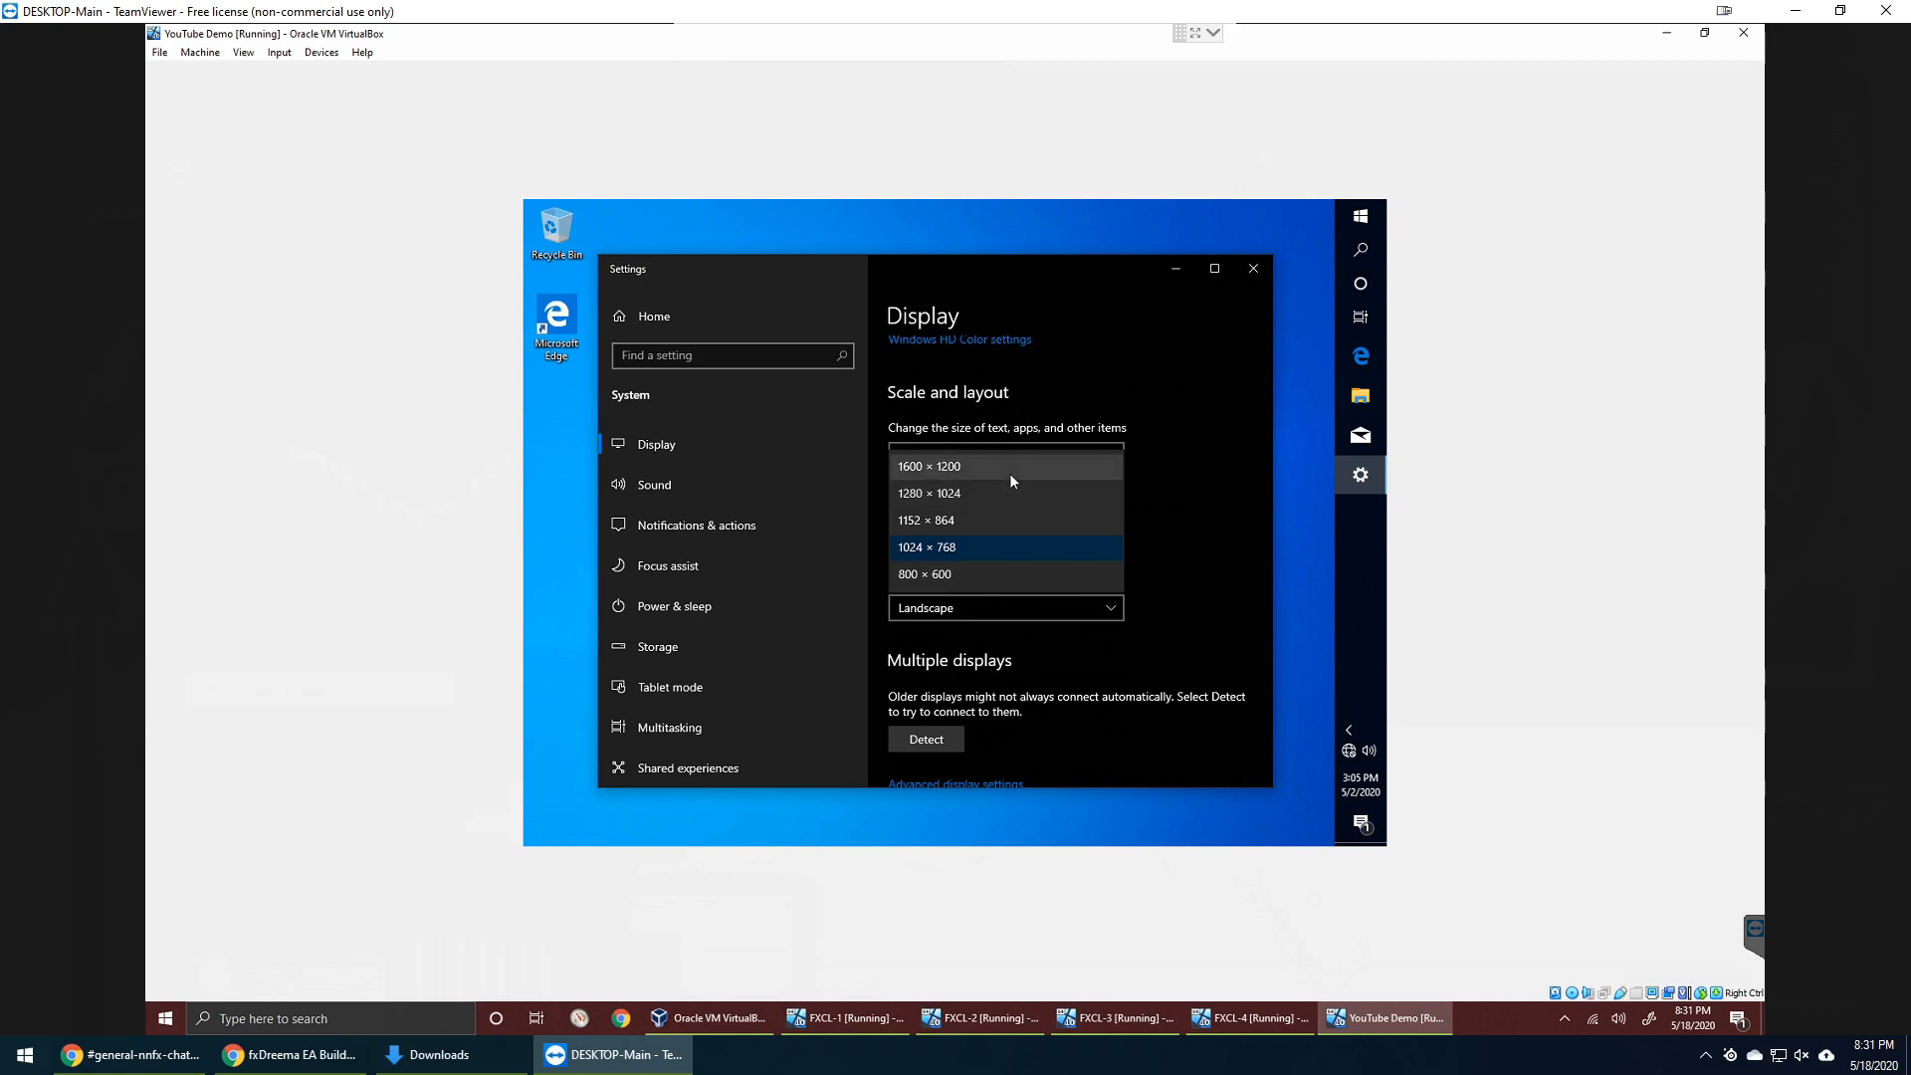
pyautogui.click(1253, 268)
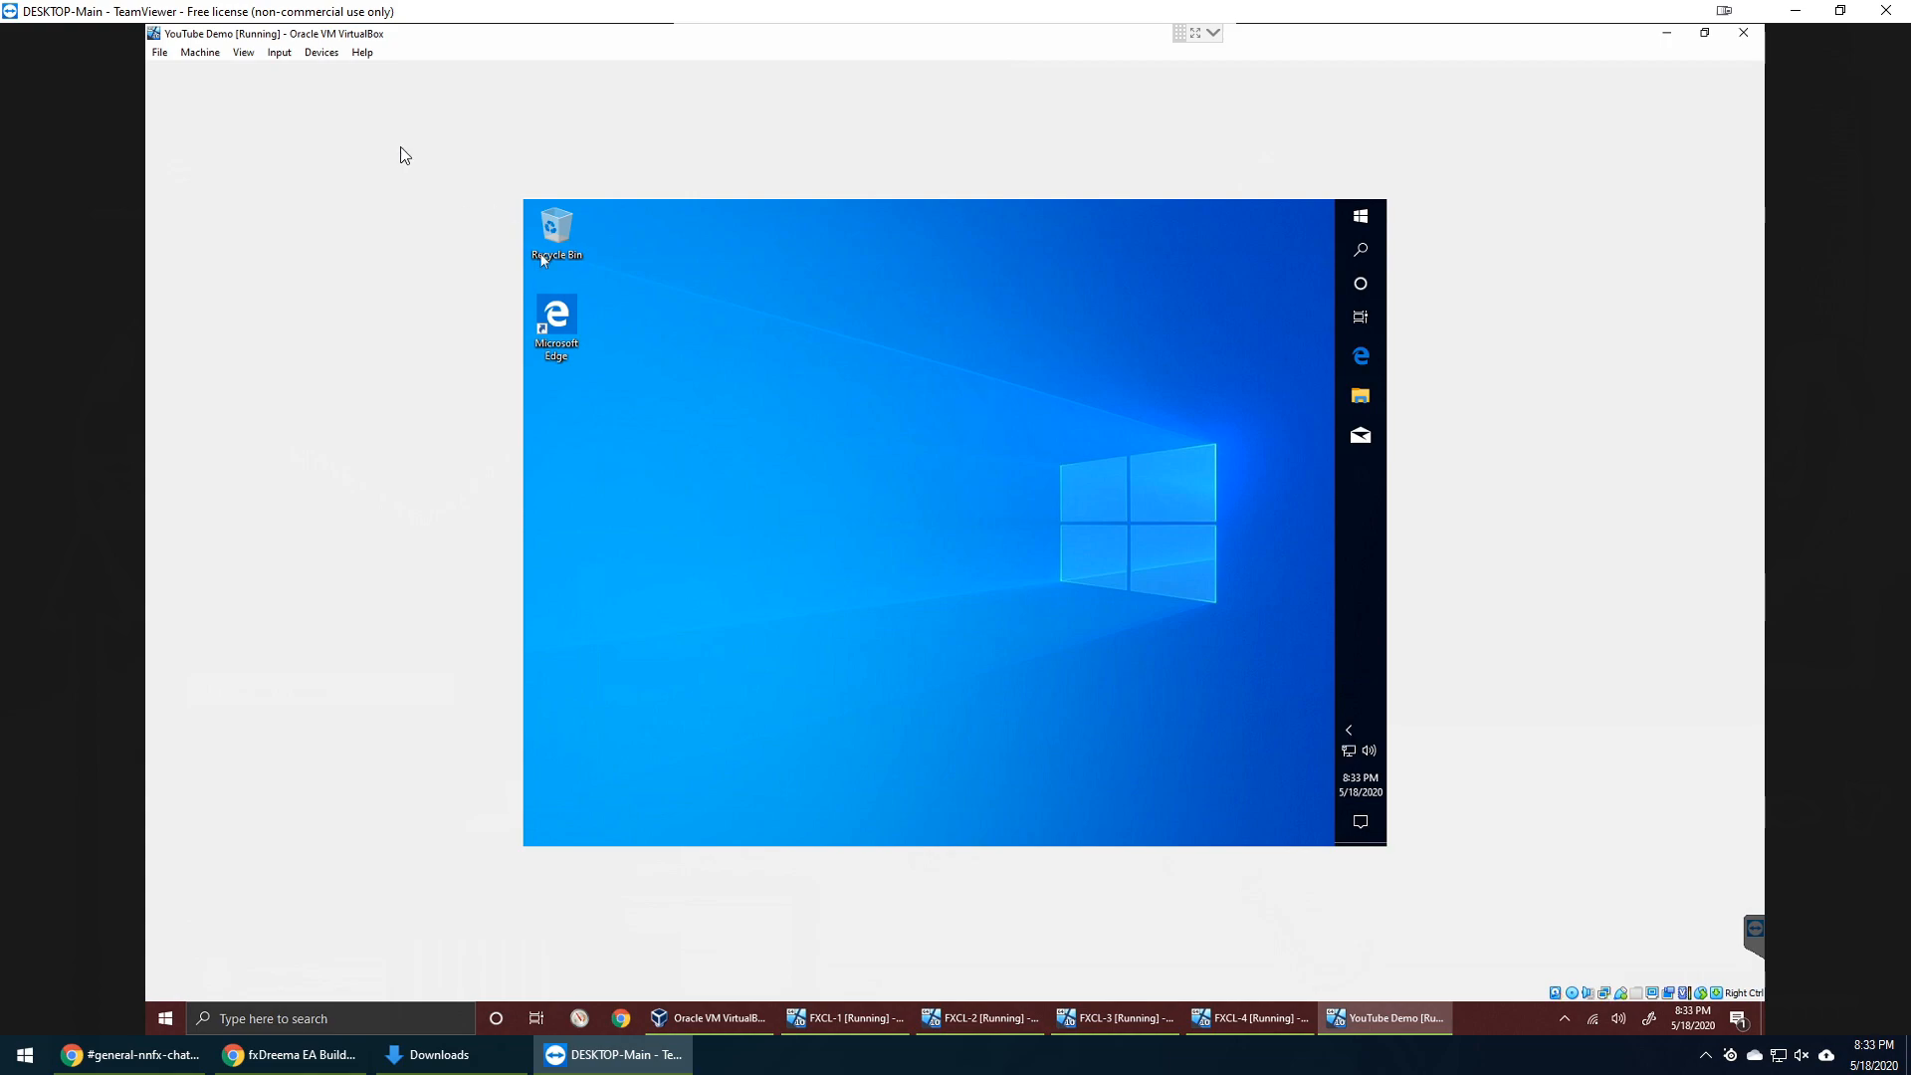
# - Insert the Guest Additions CD image into the virtual machine and open the VirtualBox Guest Additions CD drive (D:) in the guest
pyautogui.click(321, 52)
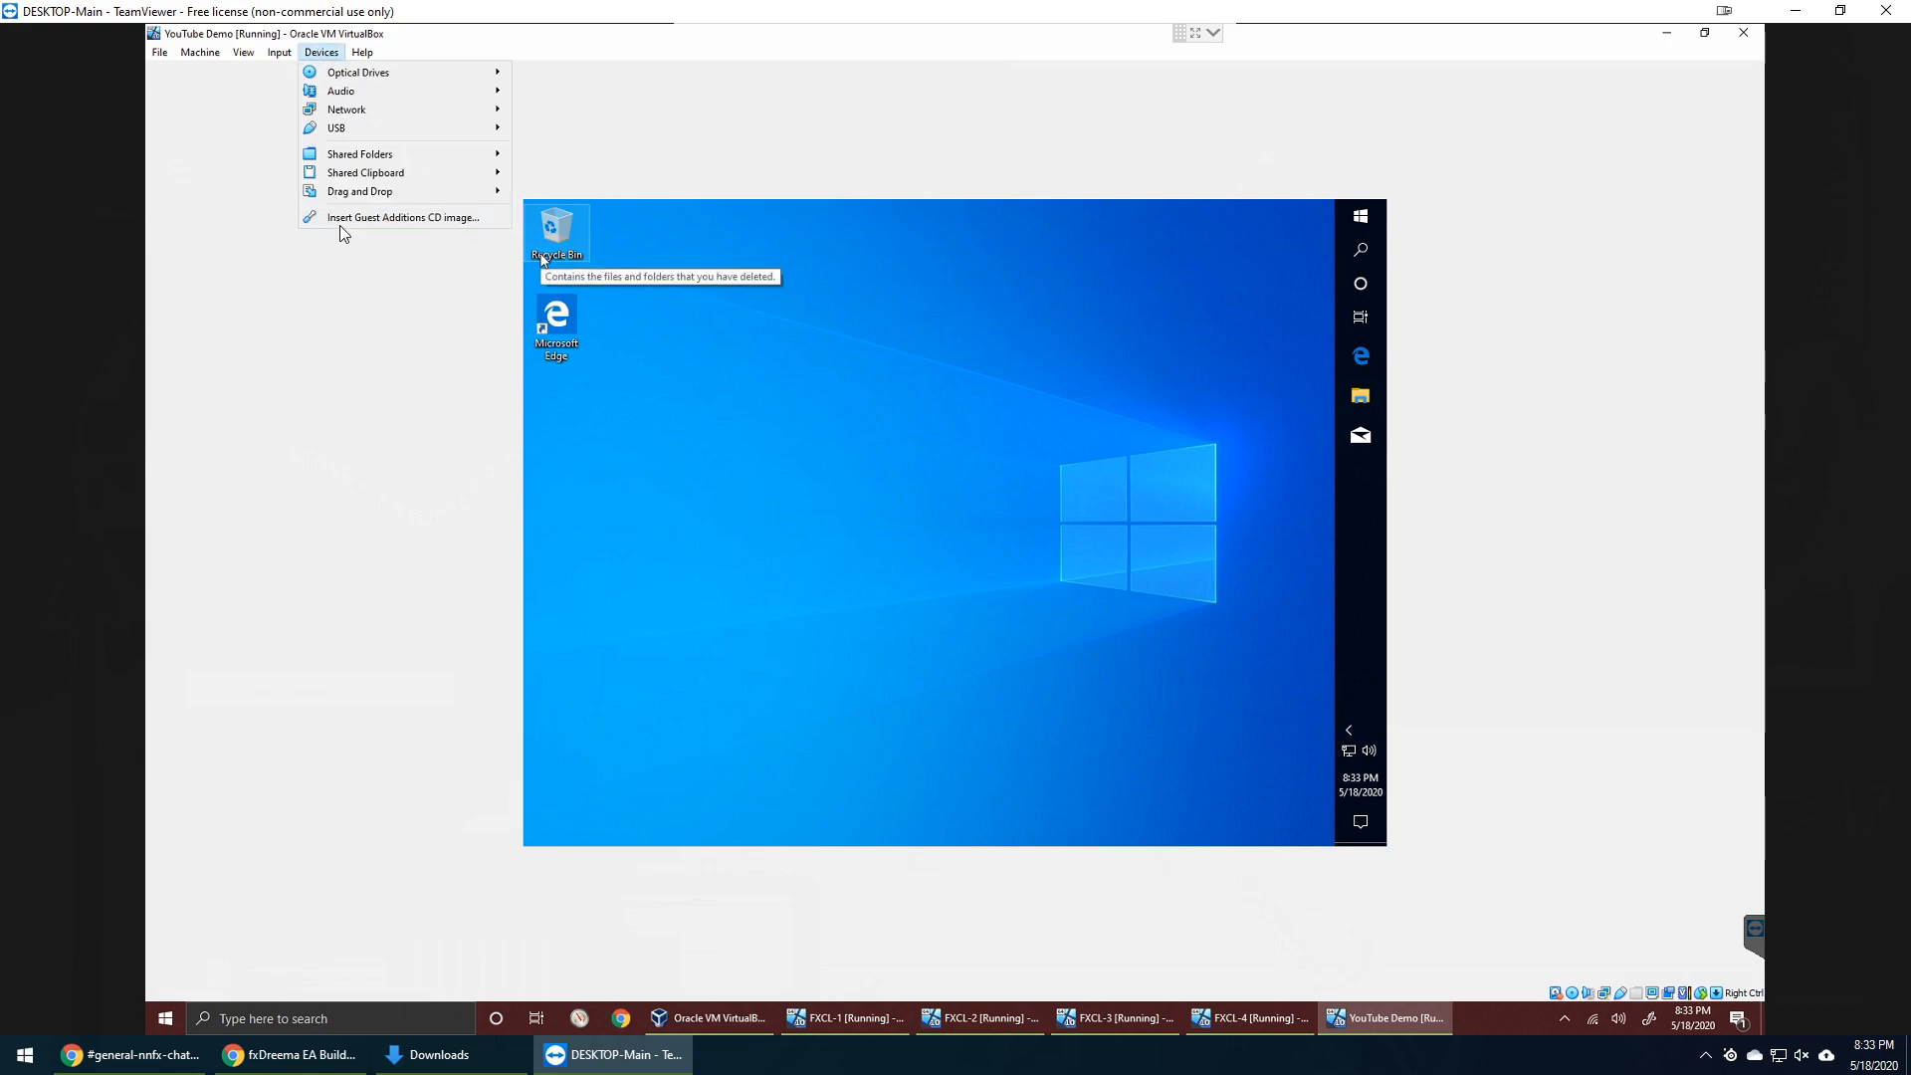
pyautogui.click(482, 215)
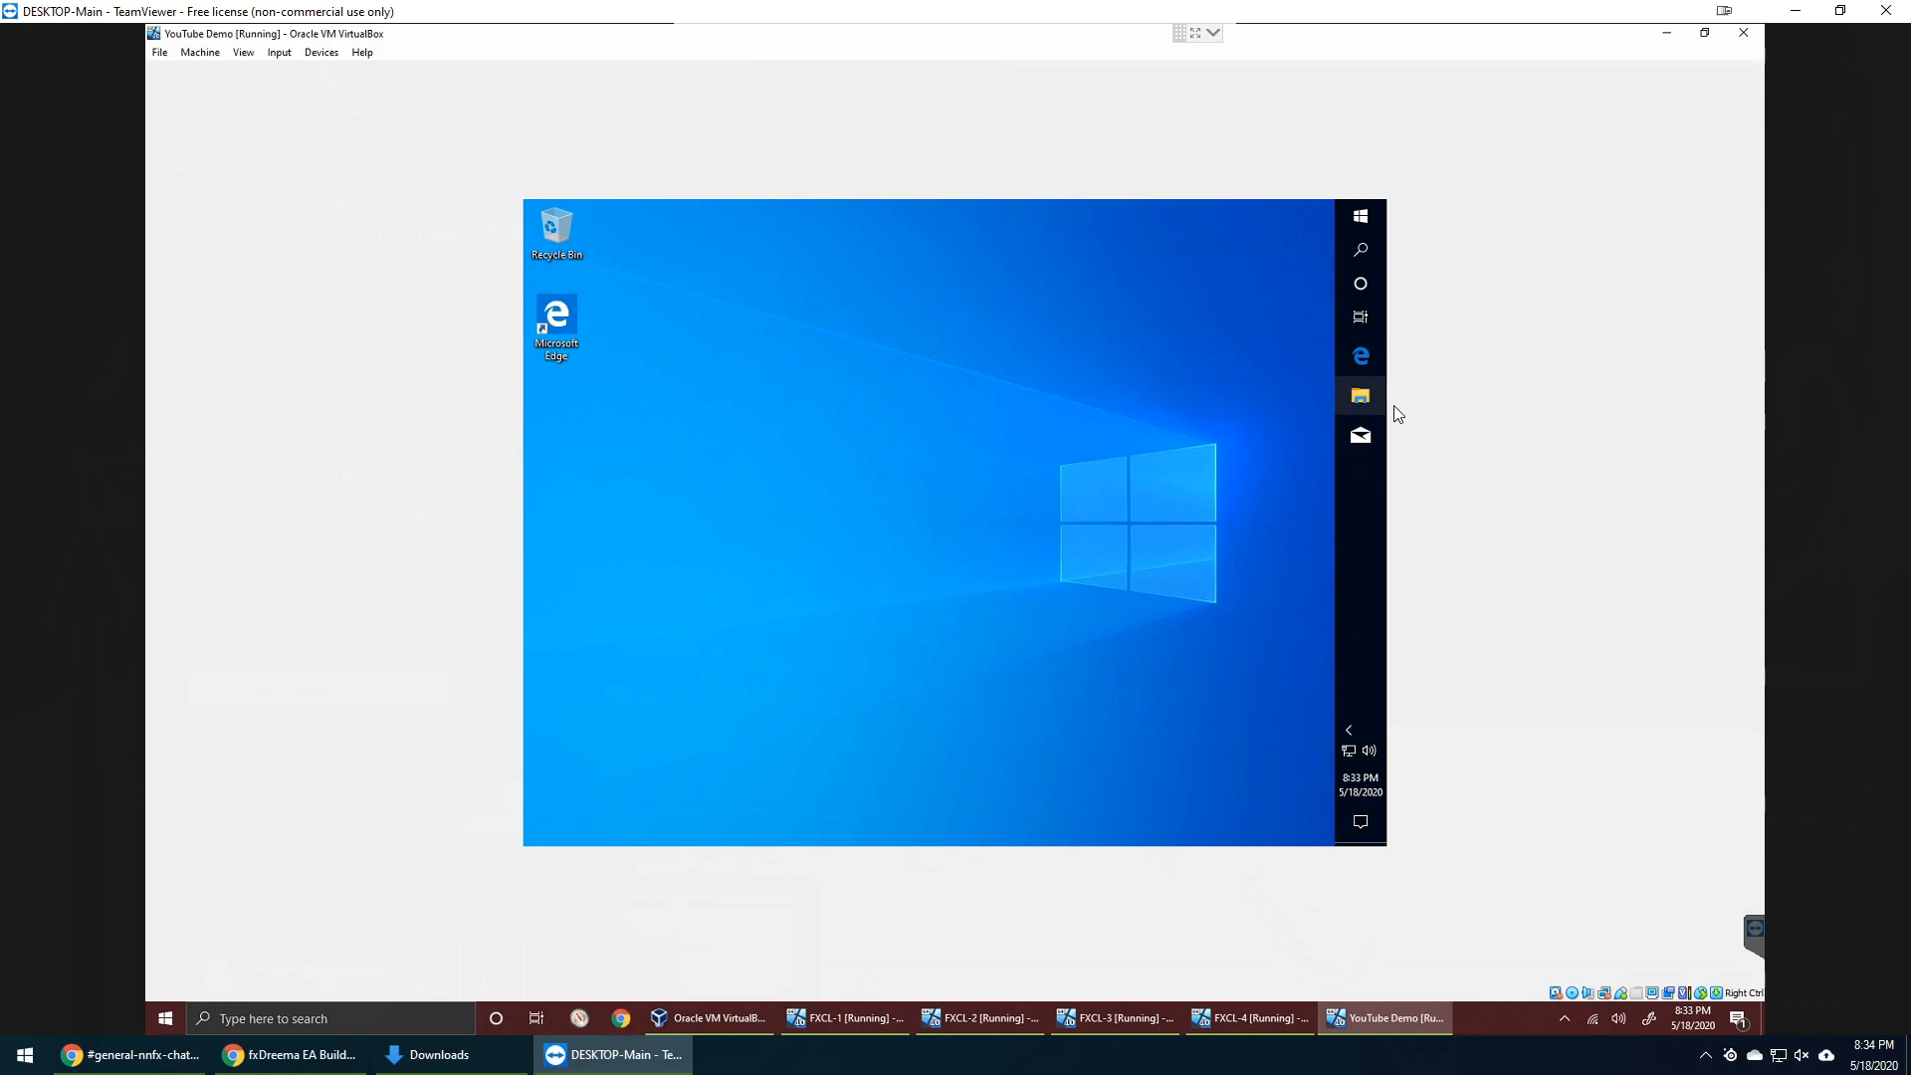
pyautogui.click(1370, 397)
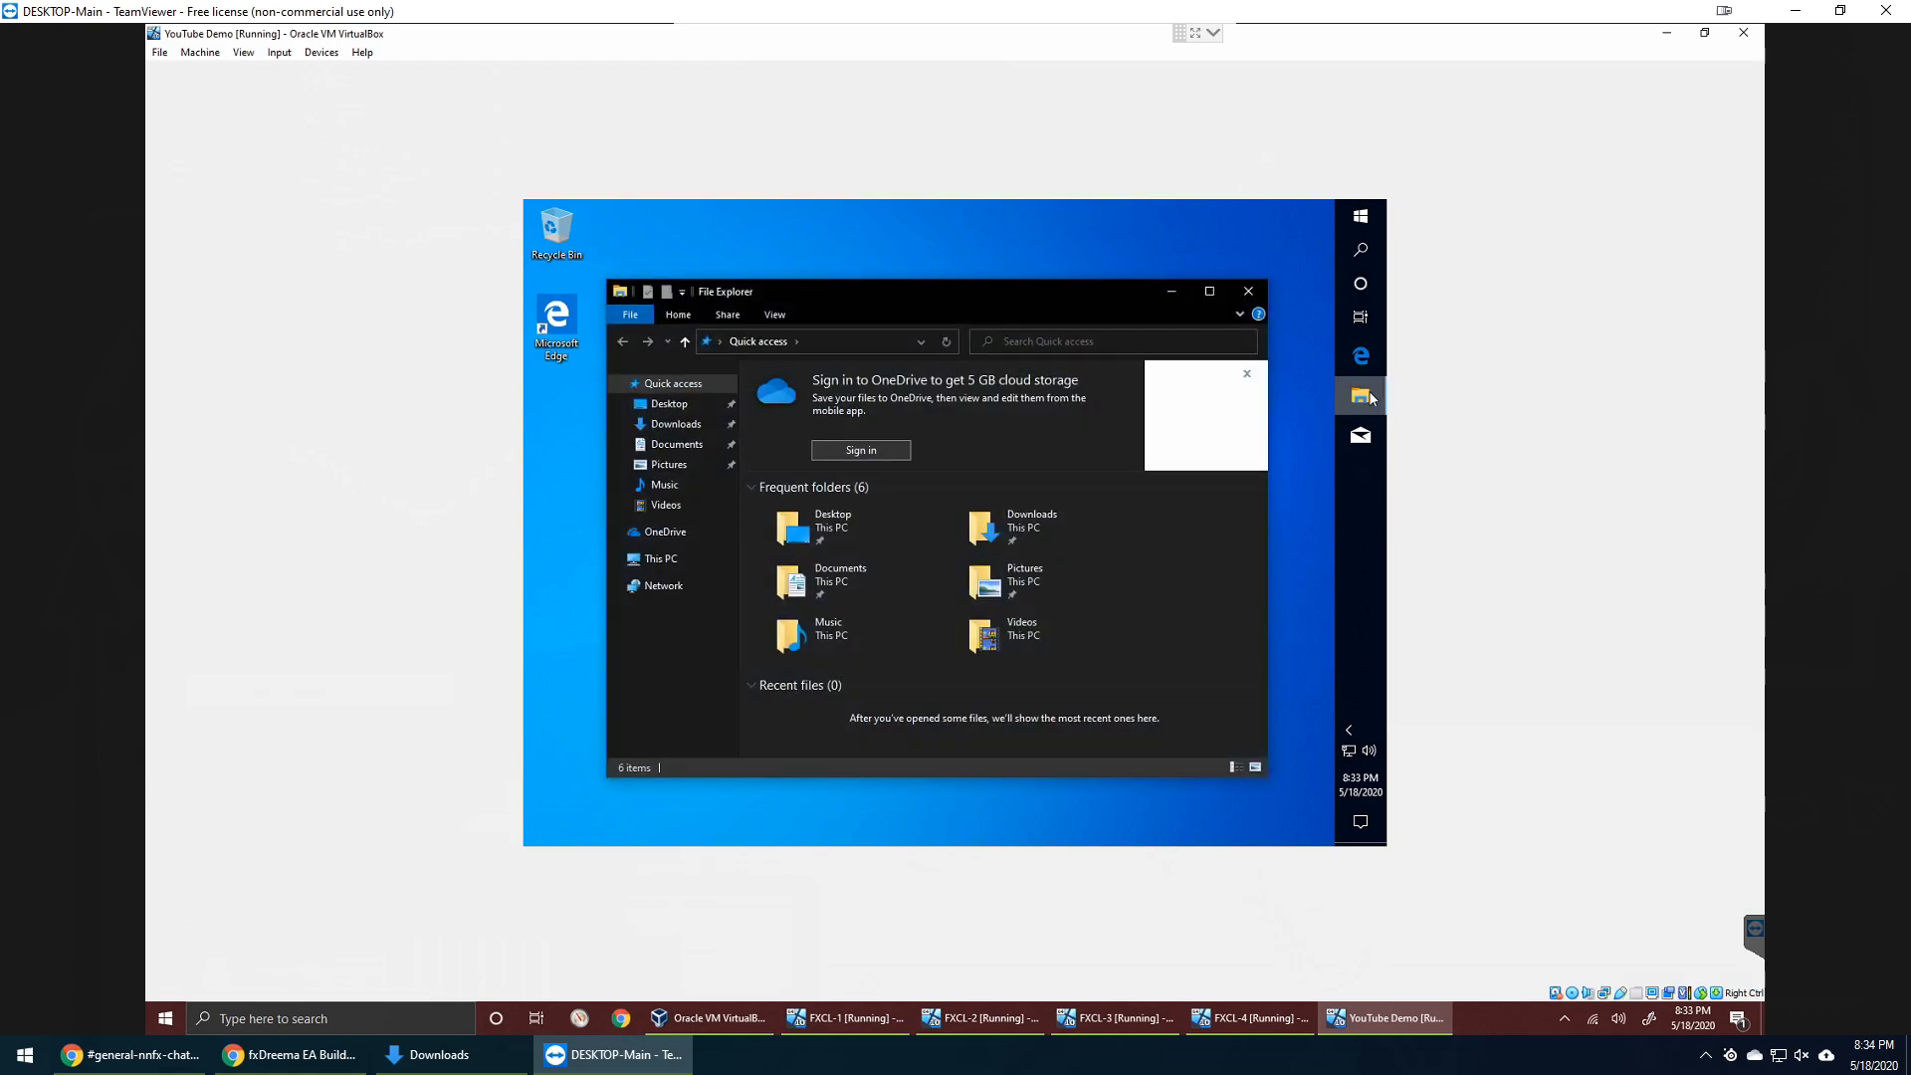
pyautogui.click(661, 561)
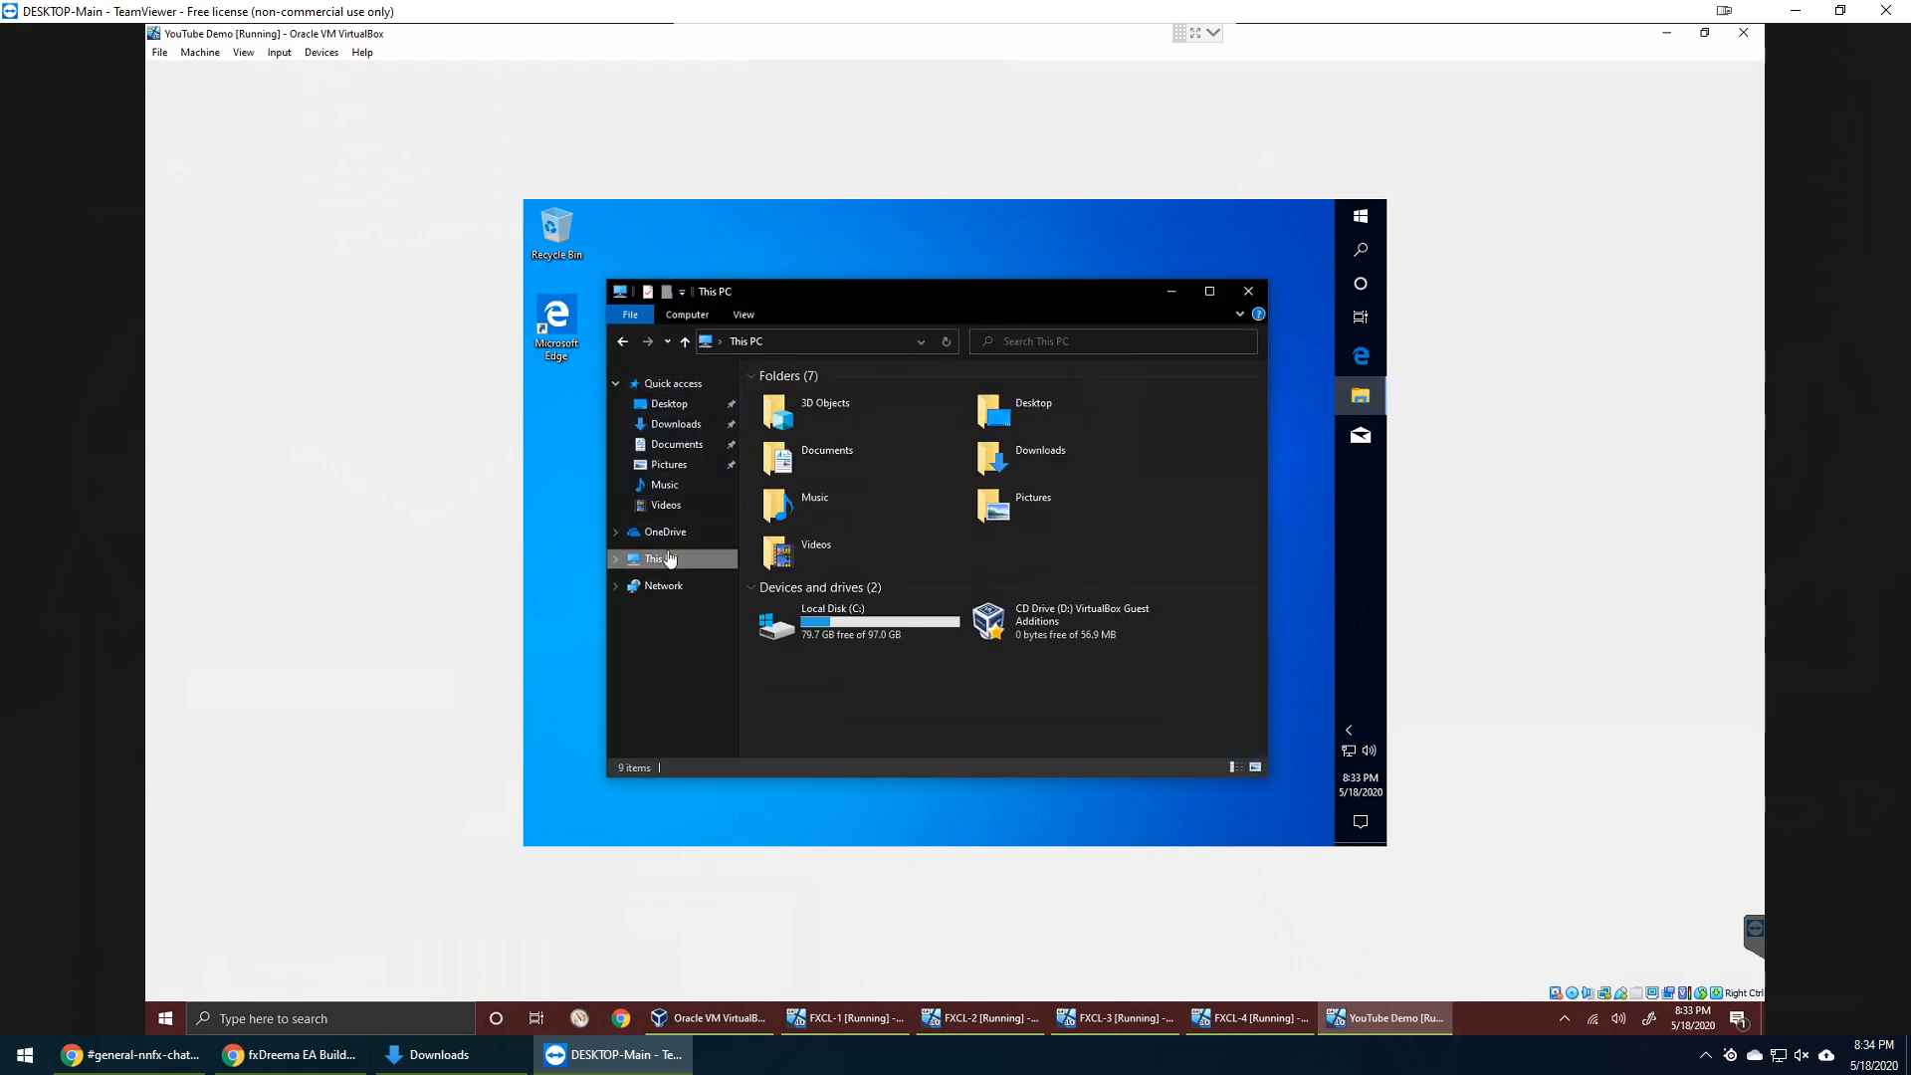
pyautogui.doubleClick(1100, 636)
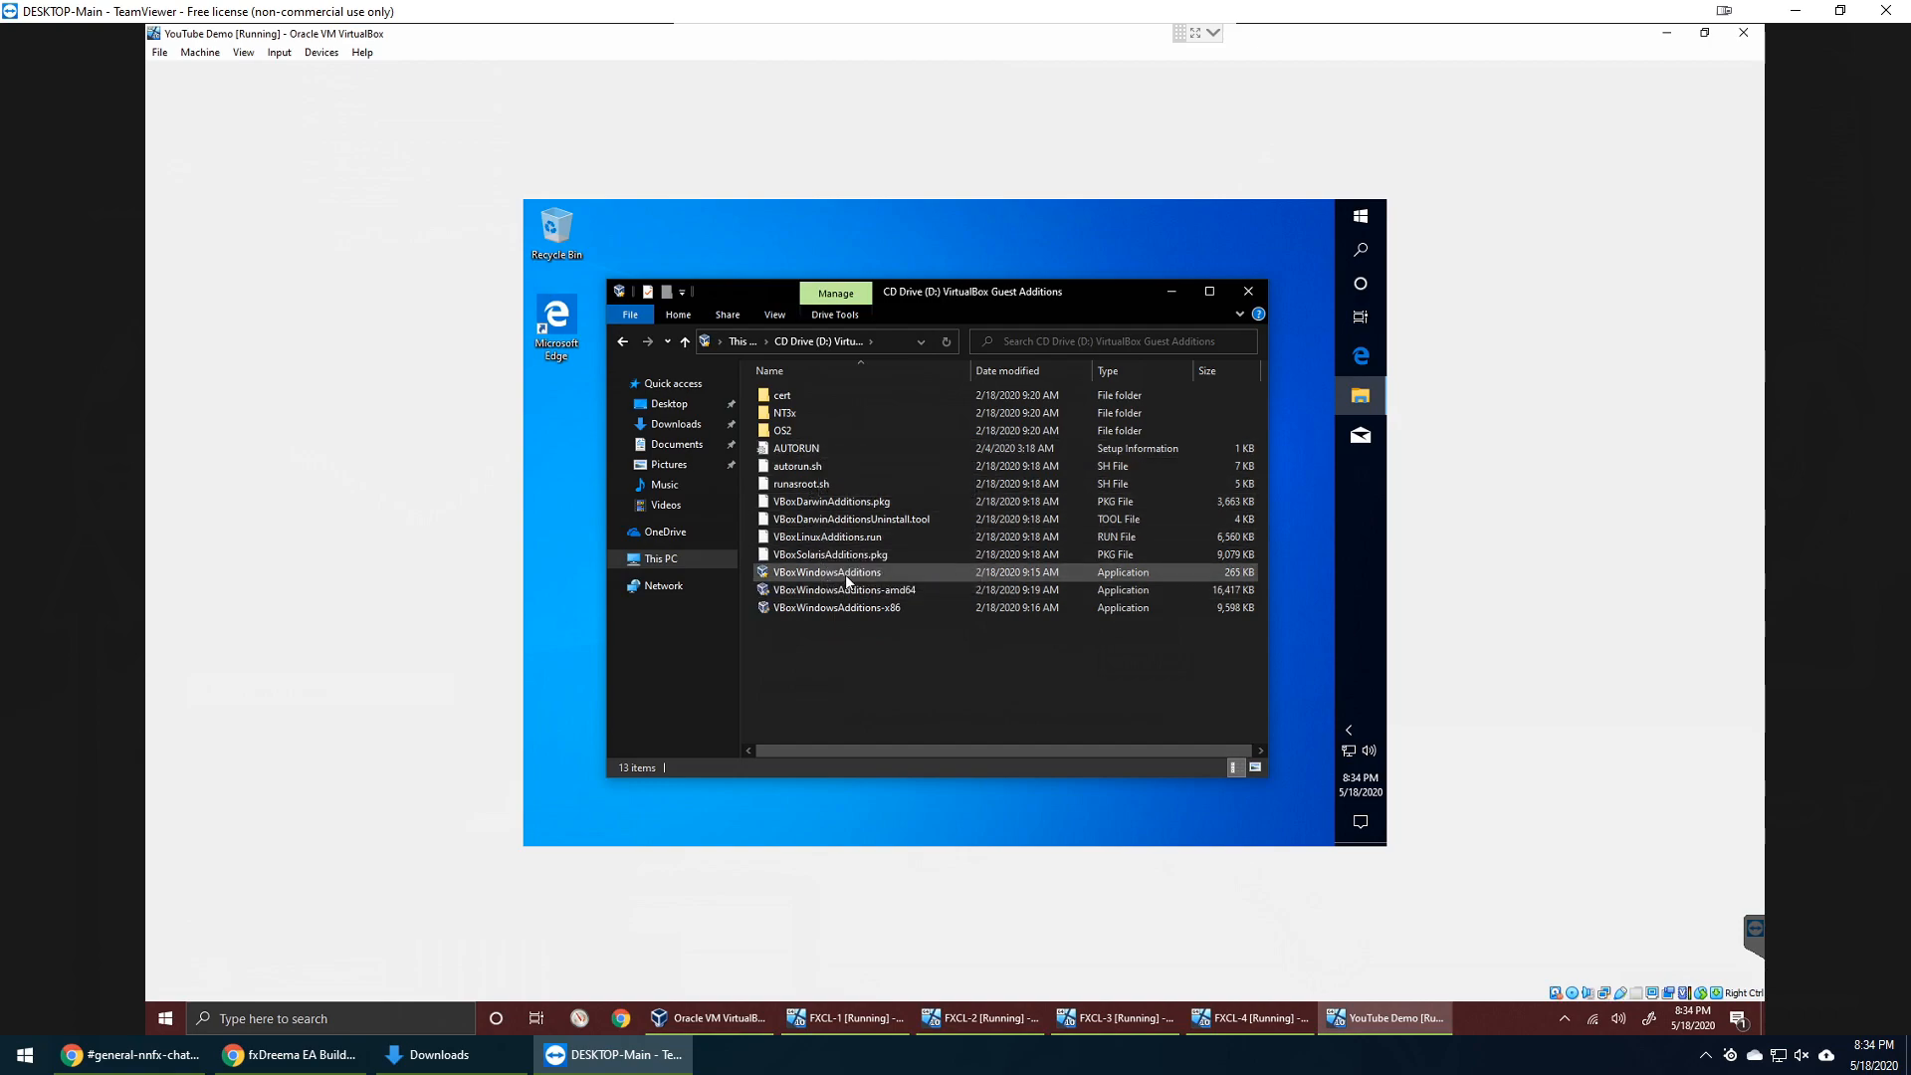
# - Install VirtualBox Guest Additions 6.1.4 in the default folder with the default components, allow the Oracle device software, and reboot the guest
pyautogui.doubleClick(889, 577)
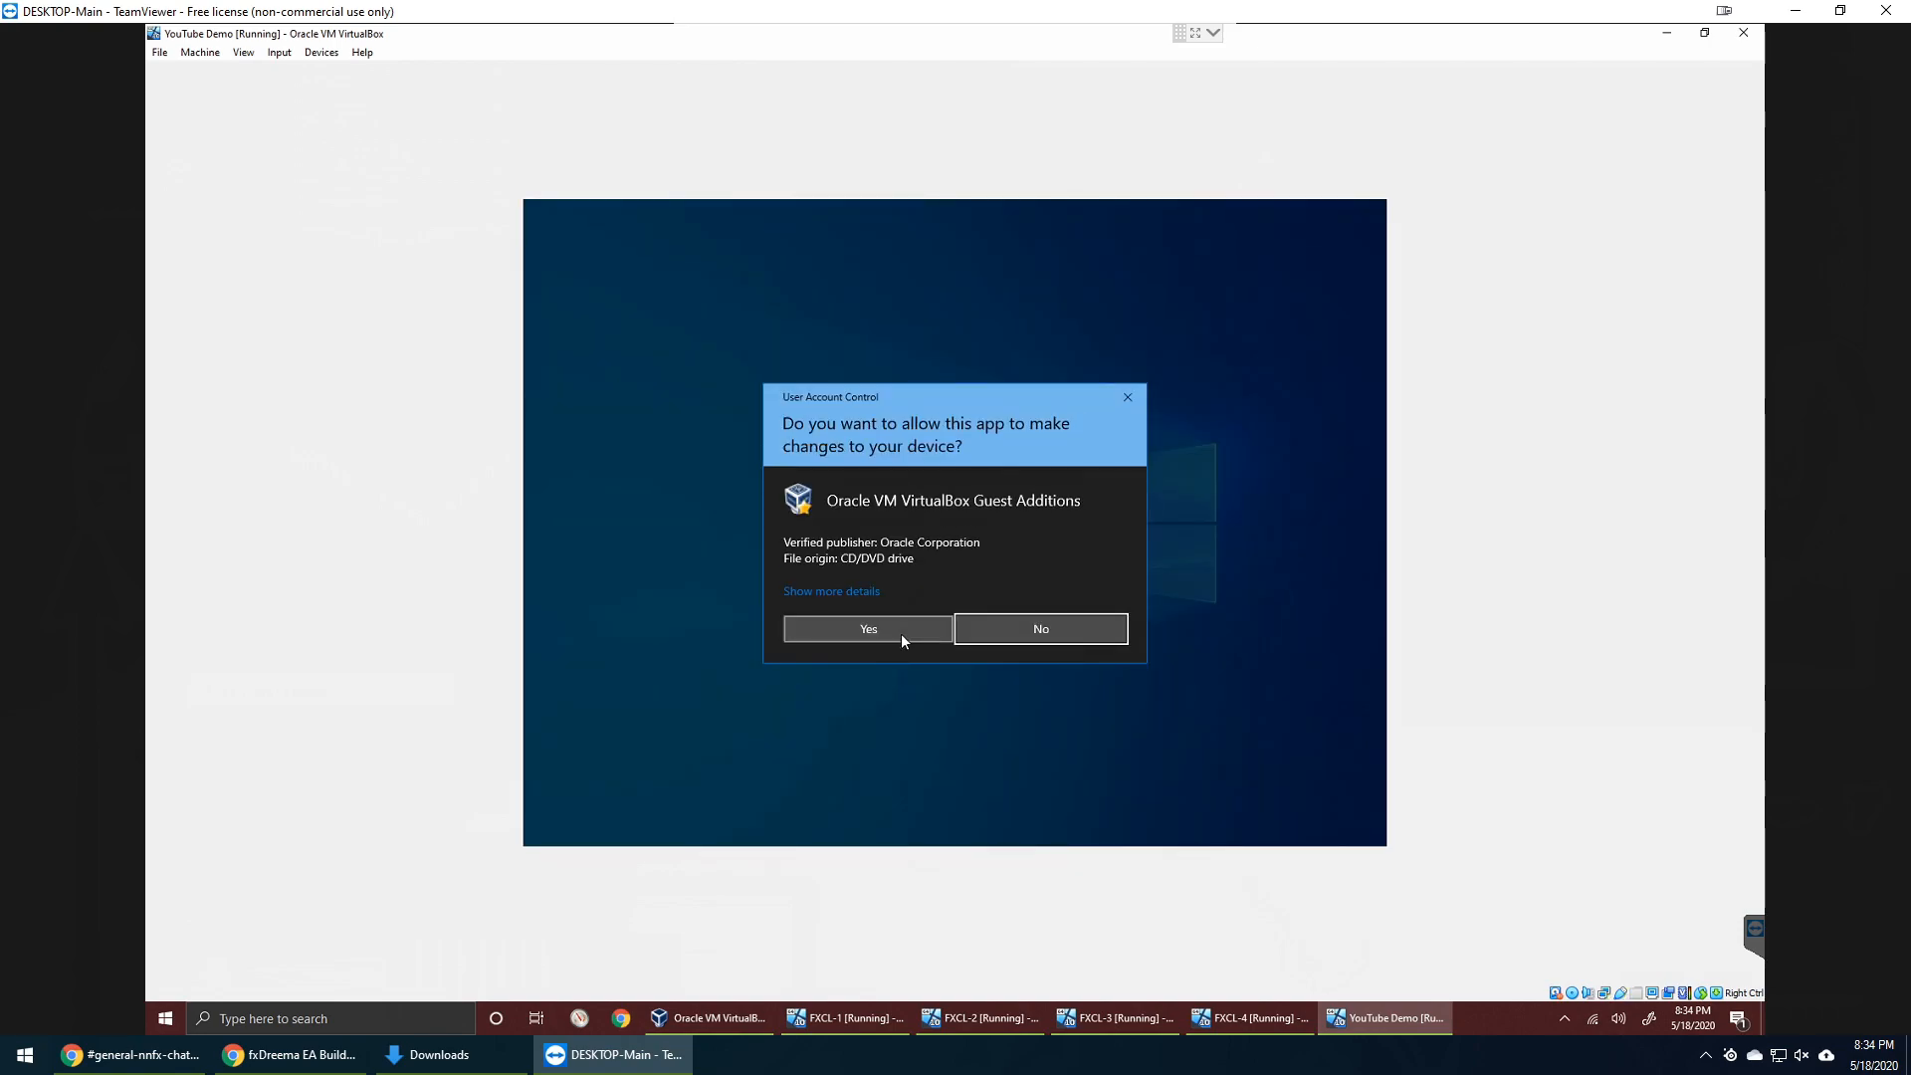
pyautogui.click(900, 633)
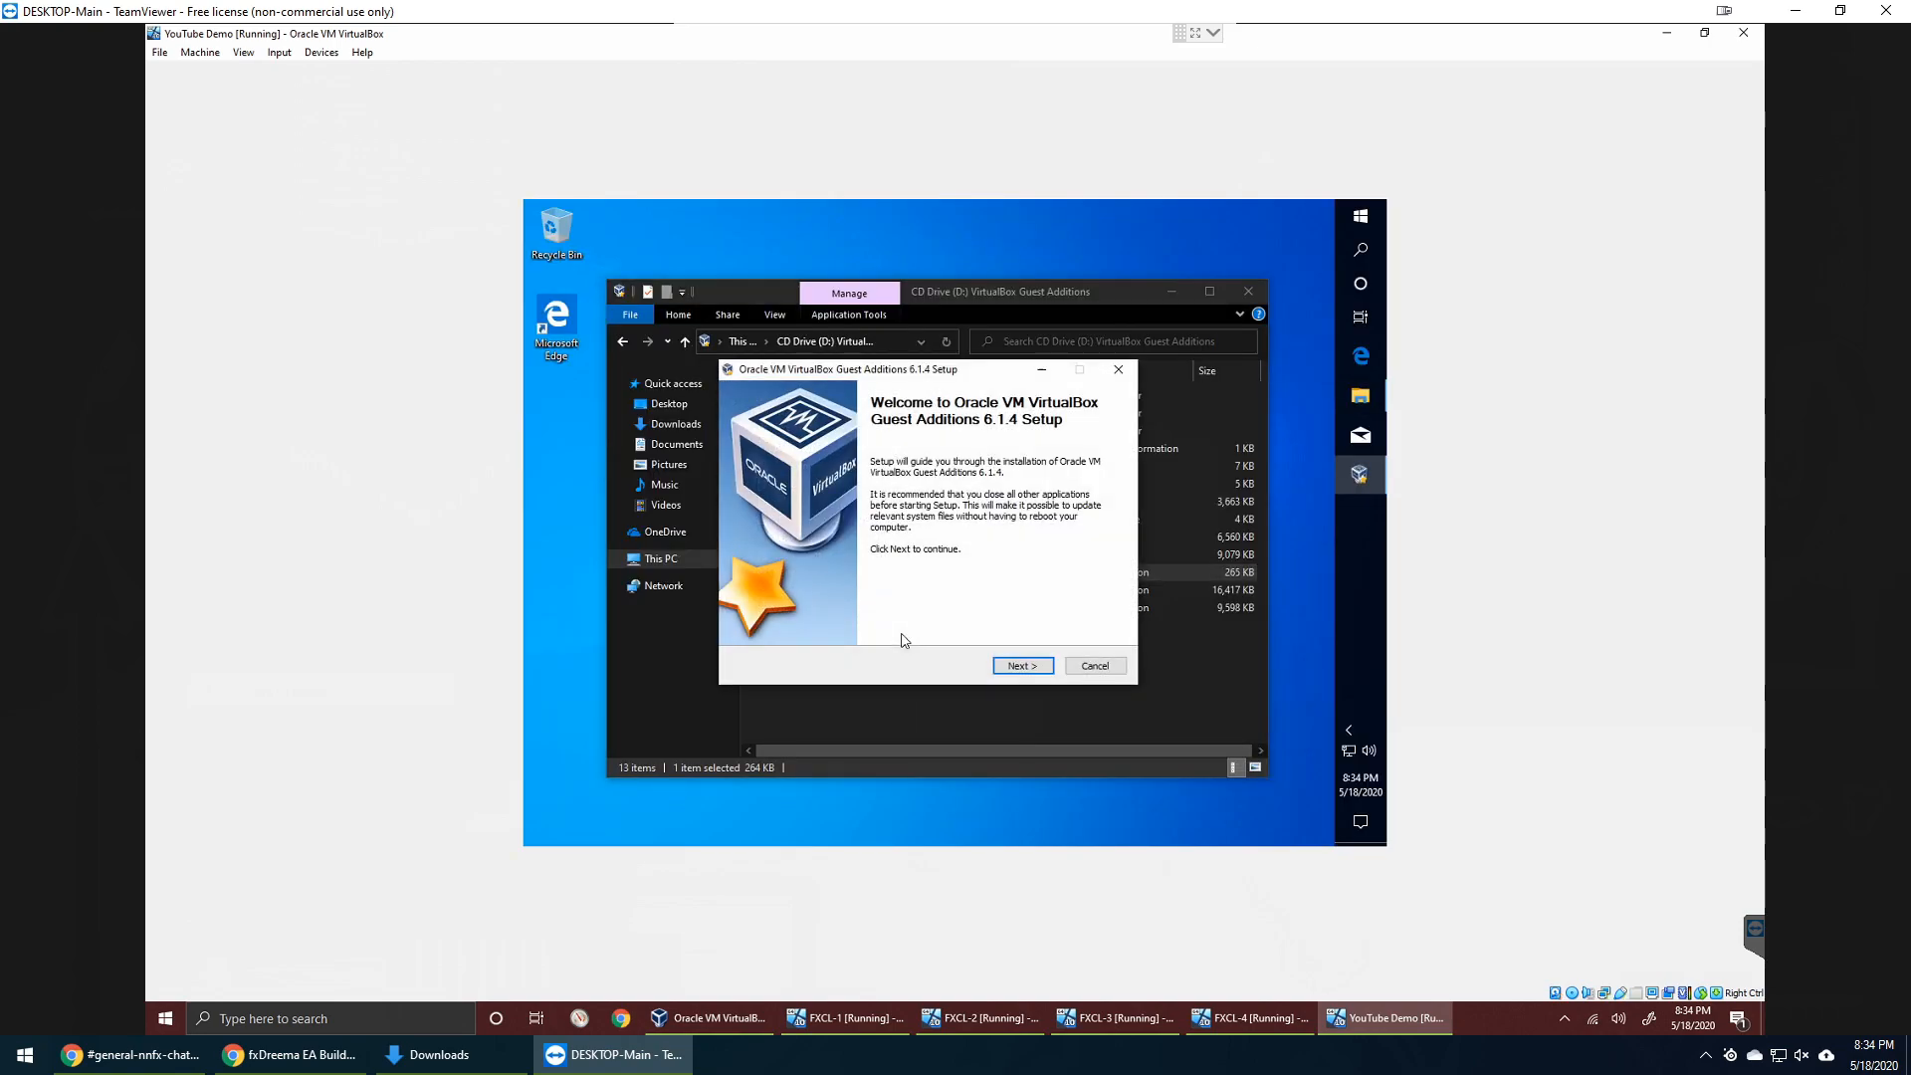
pyautogui.click(1035, 674)
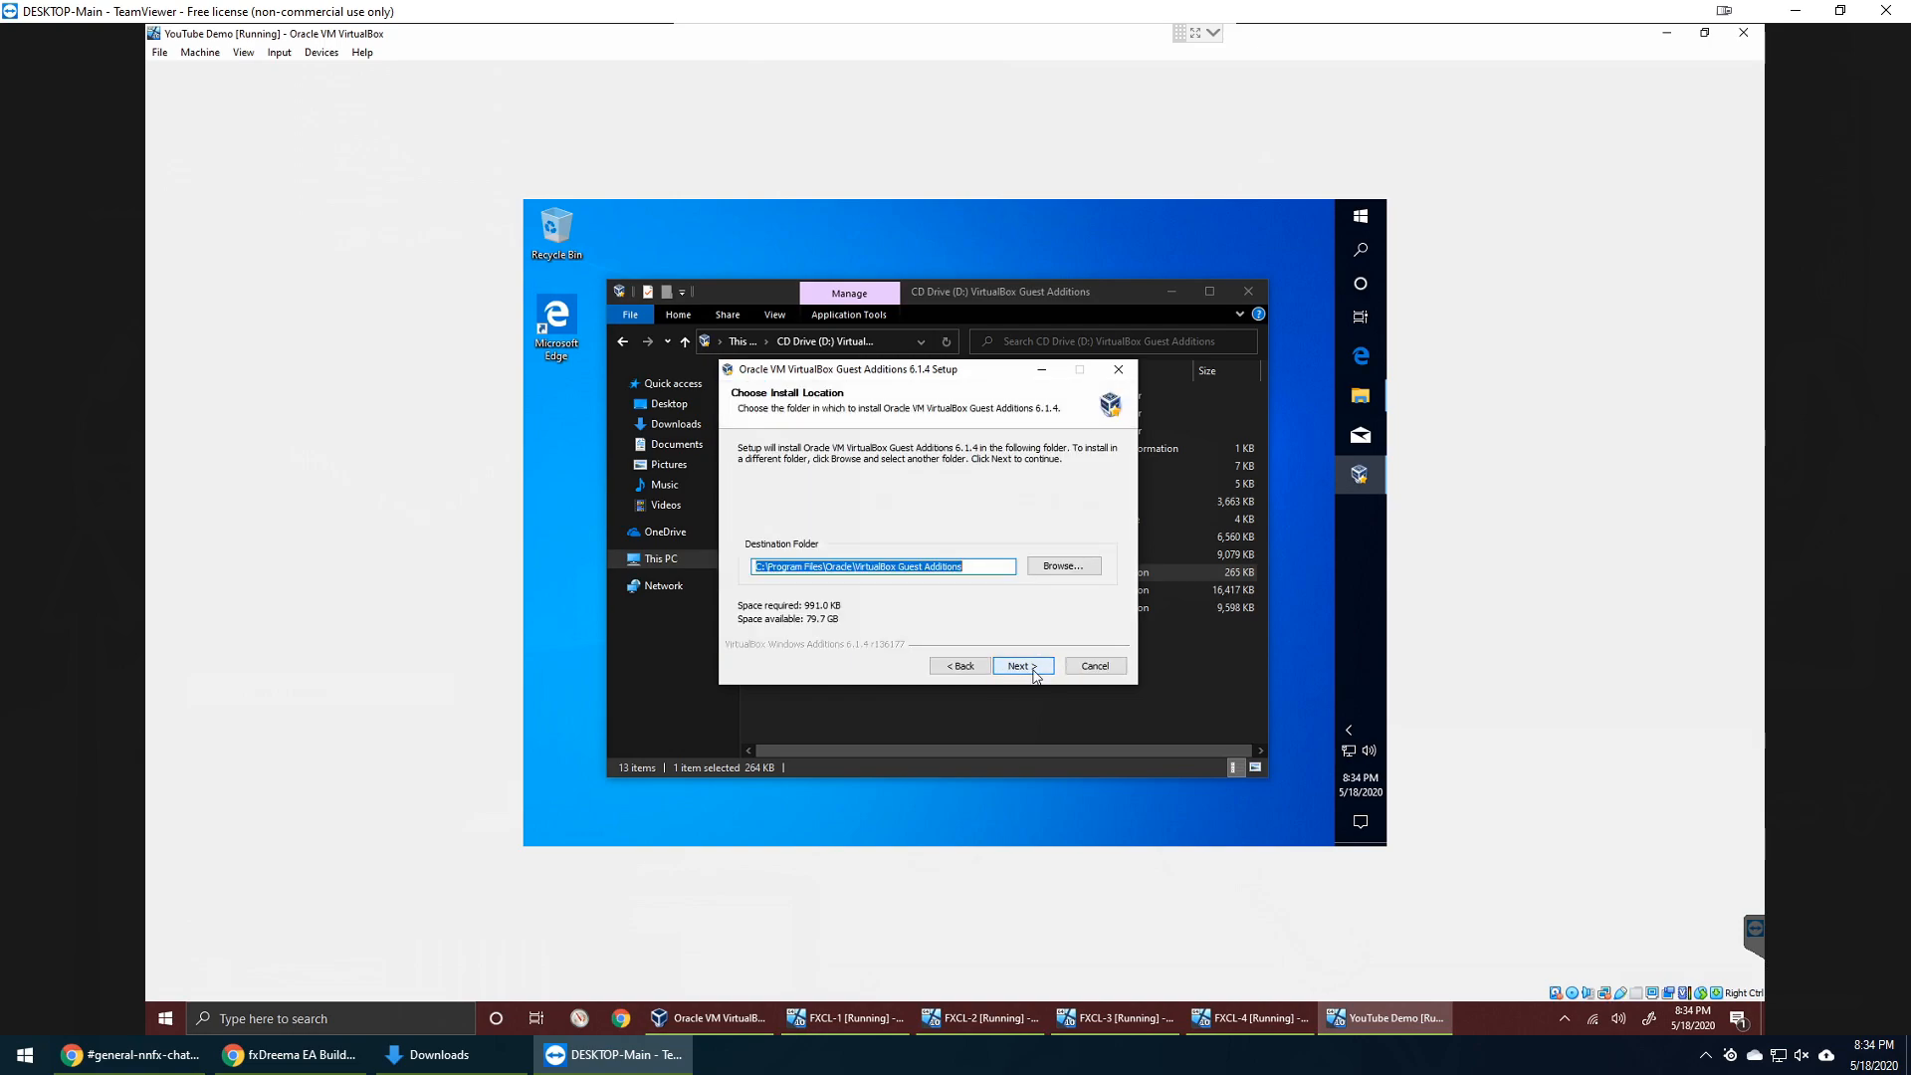
pyautogui.click(1035, 674)
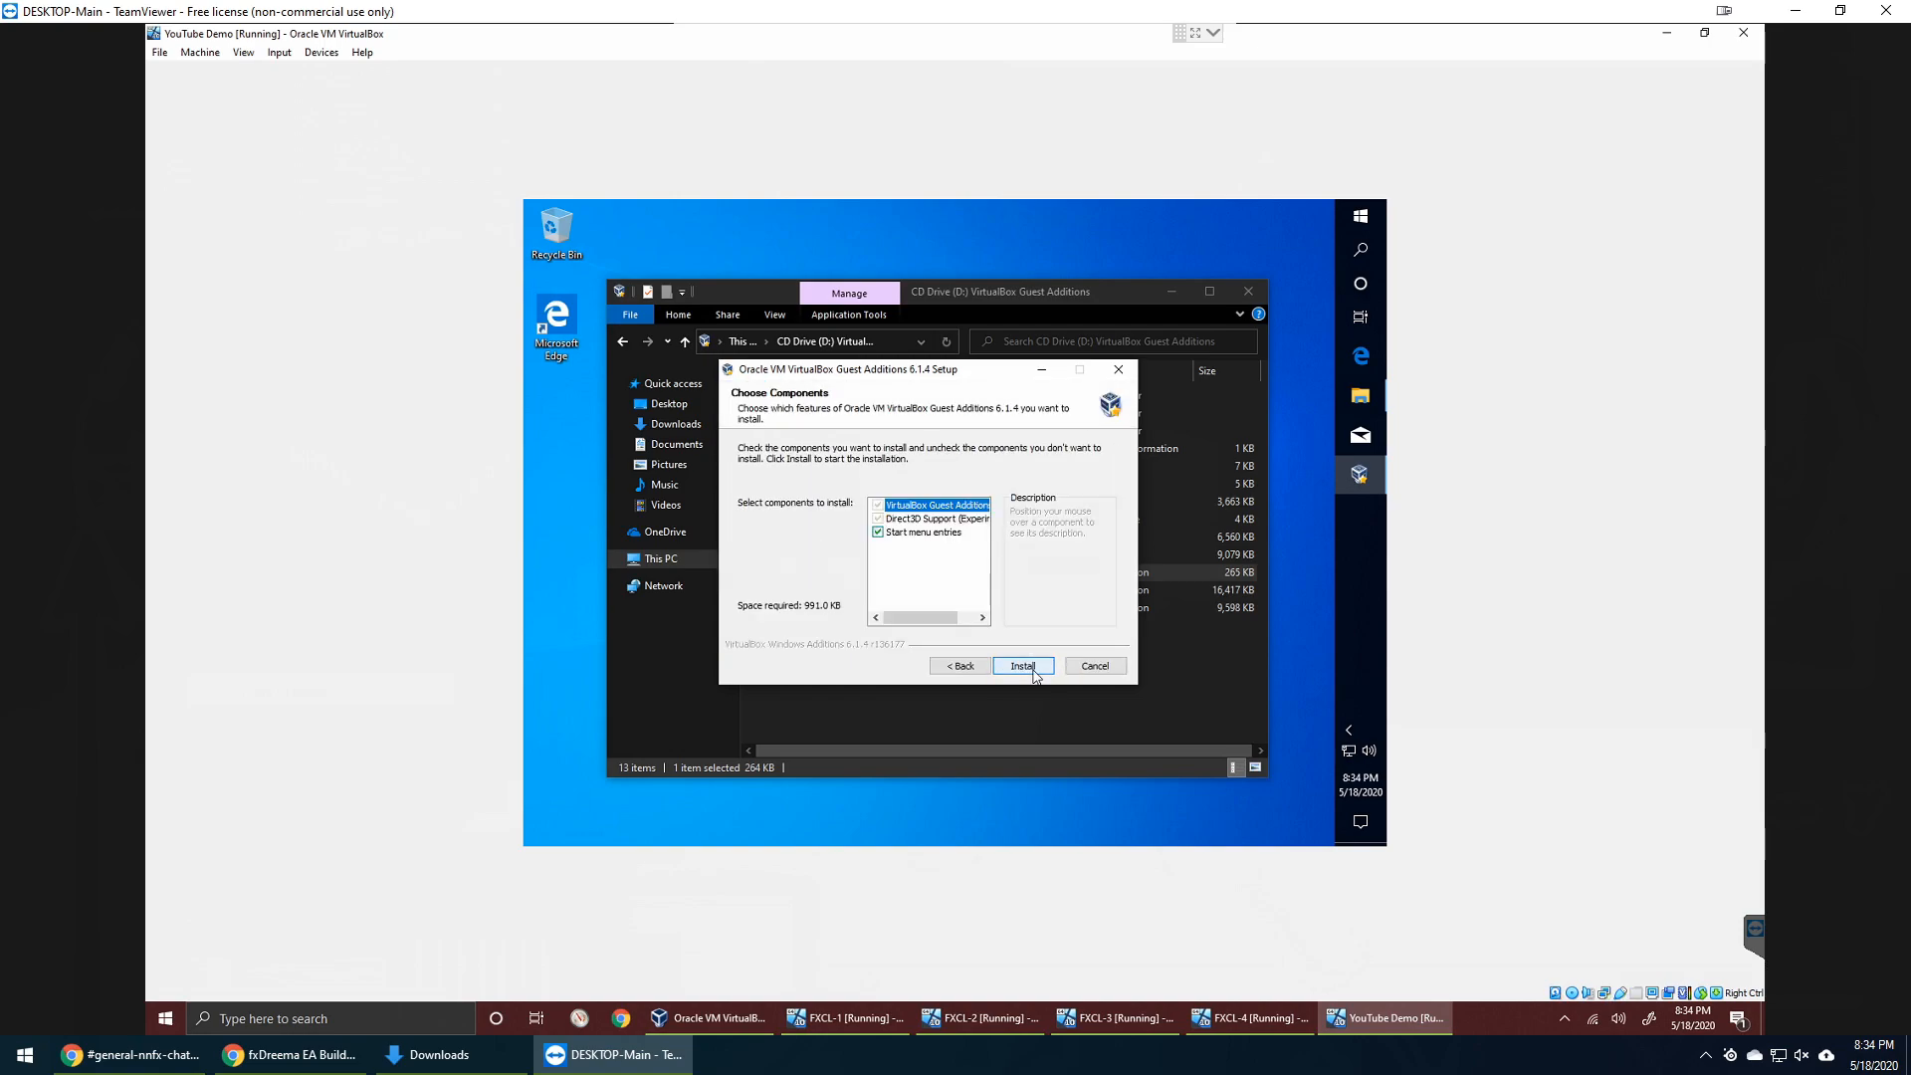
pyautogui.click(1024, 666)
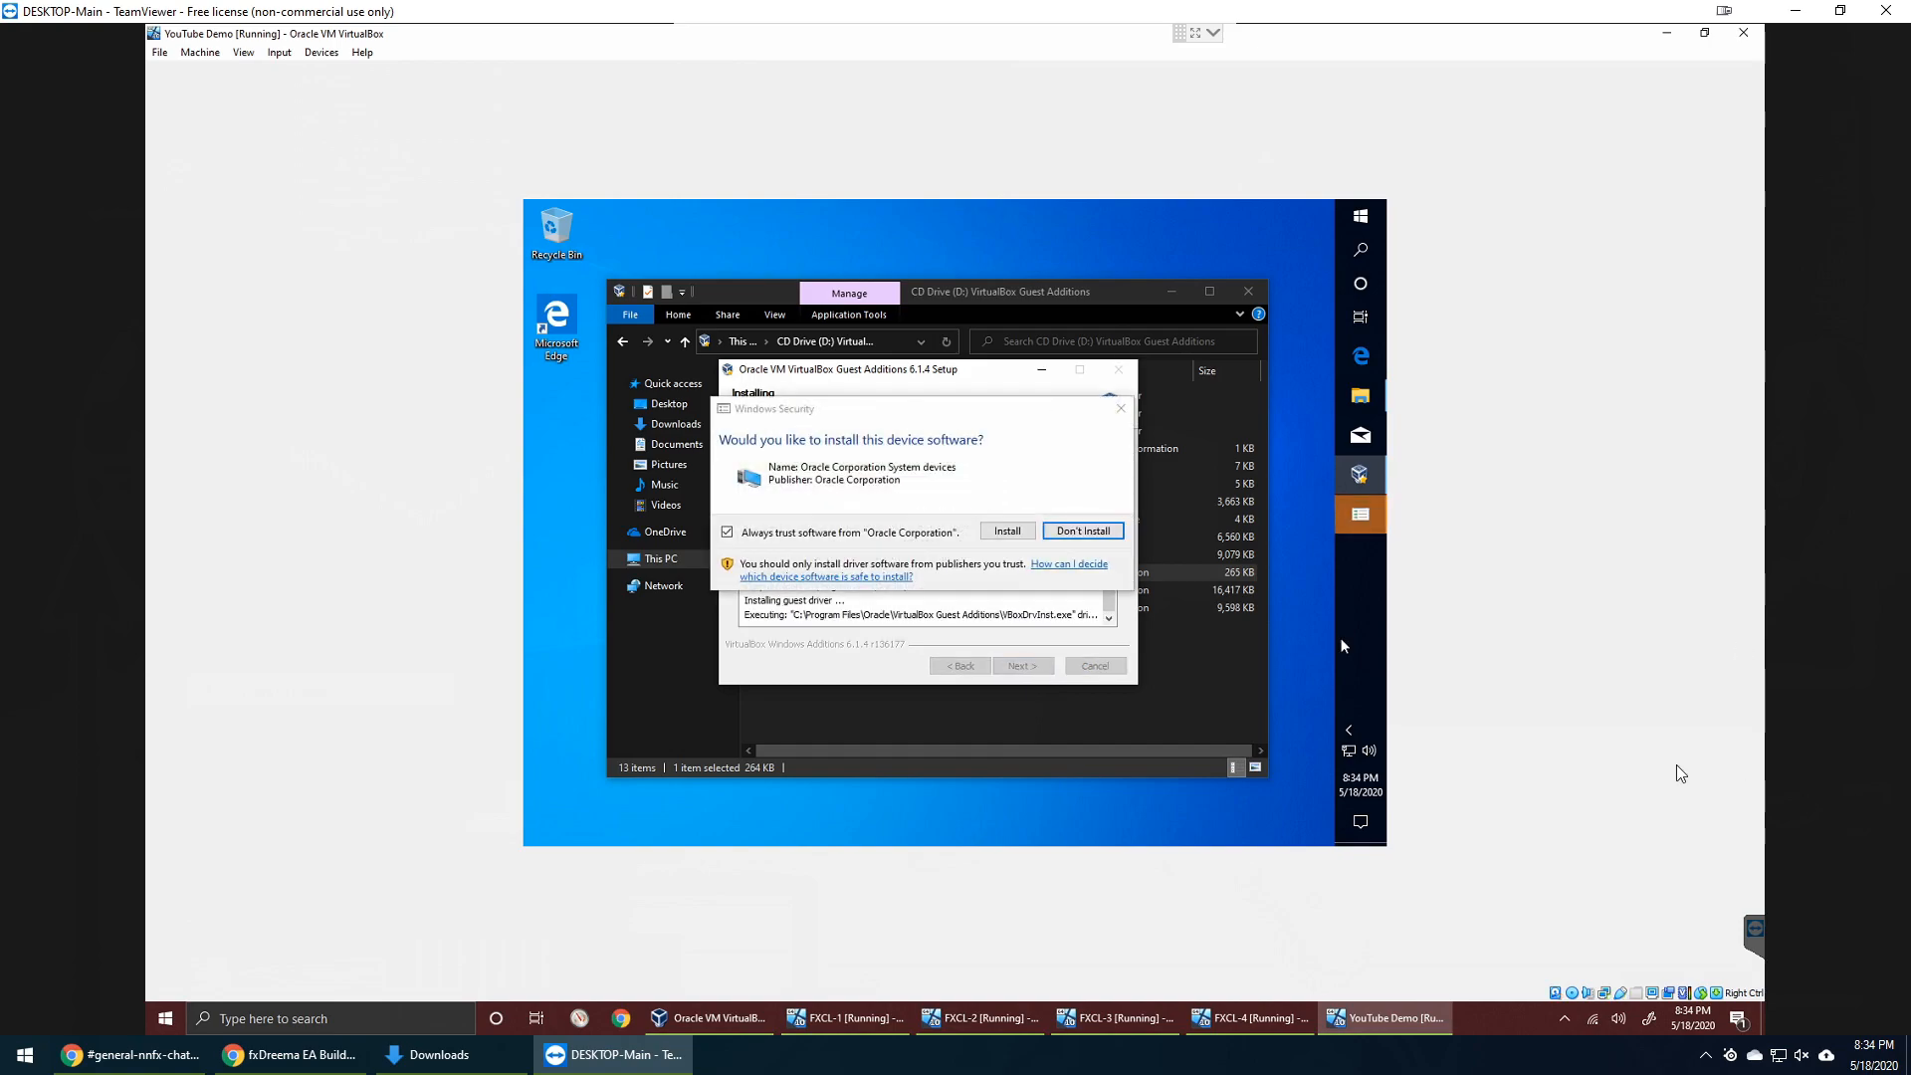
pyautogui.click(1007, 530)
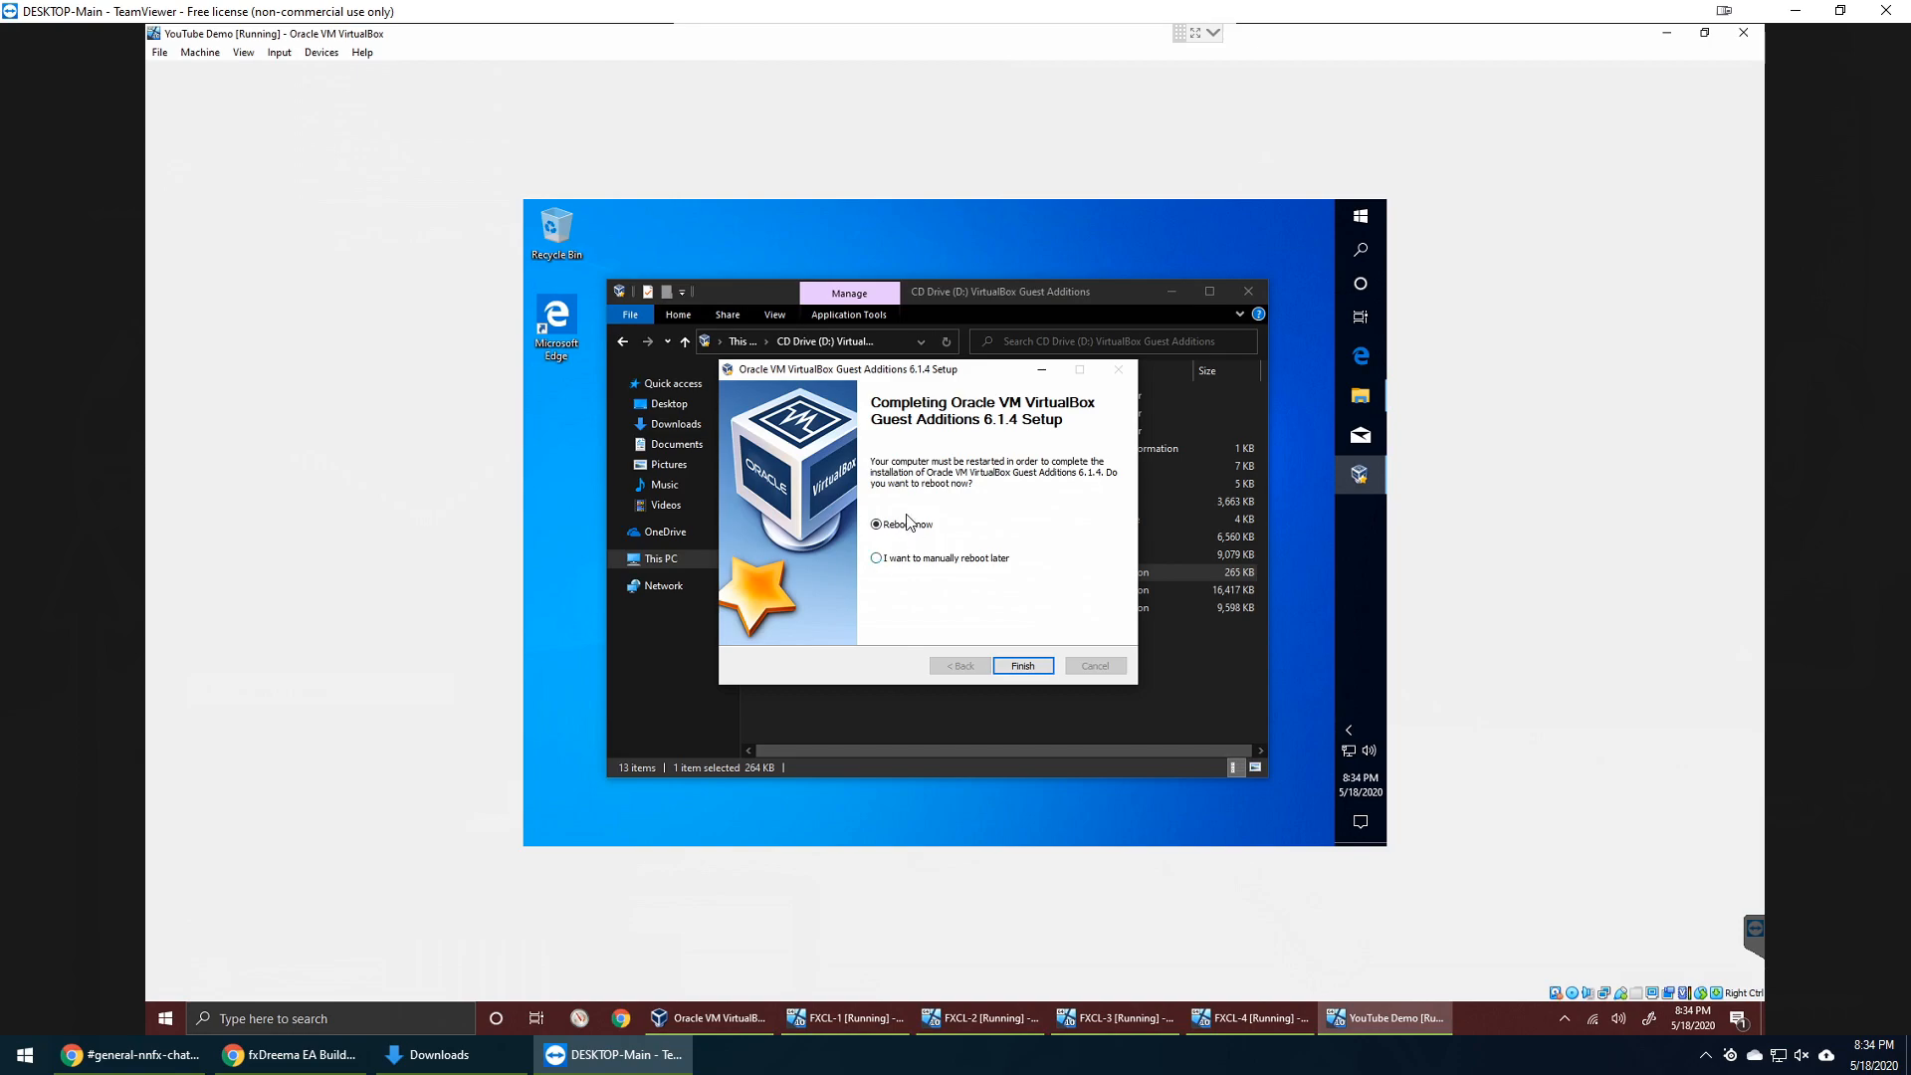
pyautogui.click(1019, 664)
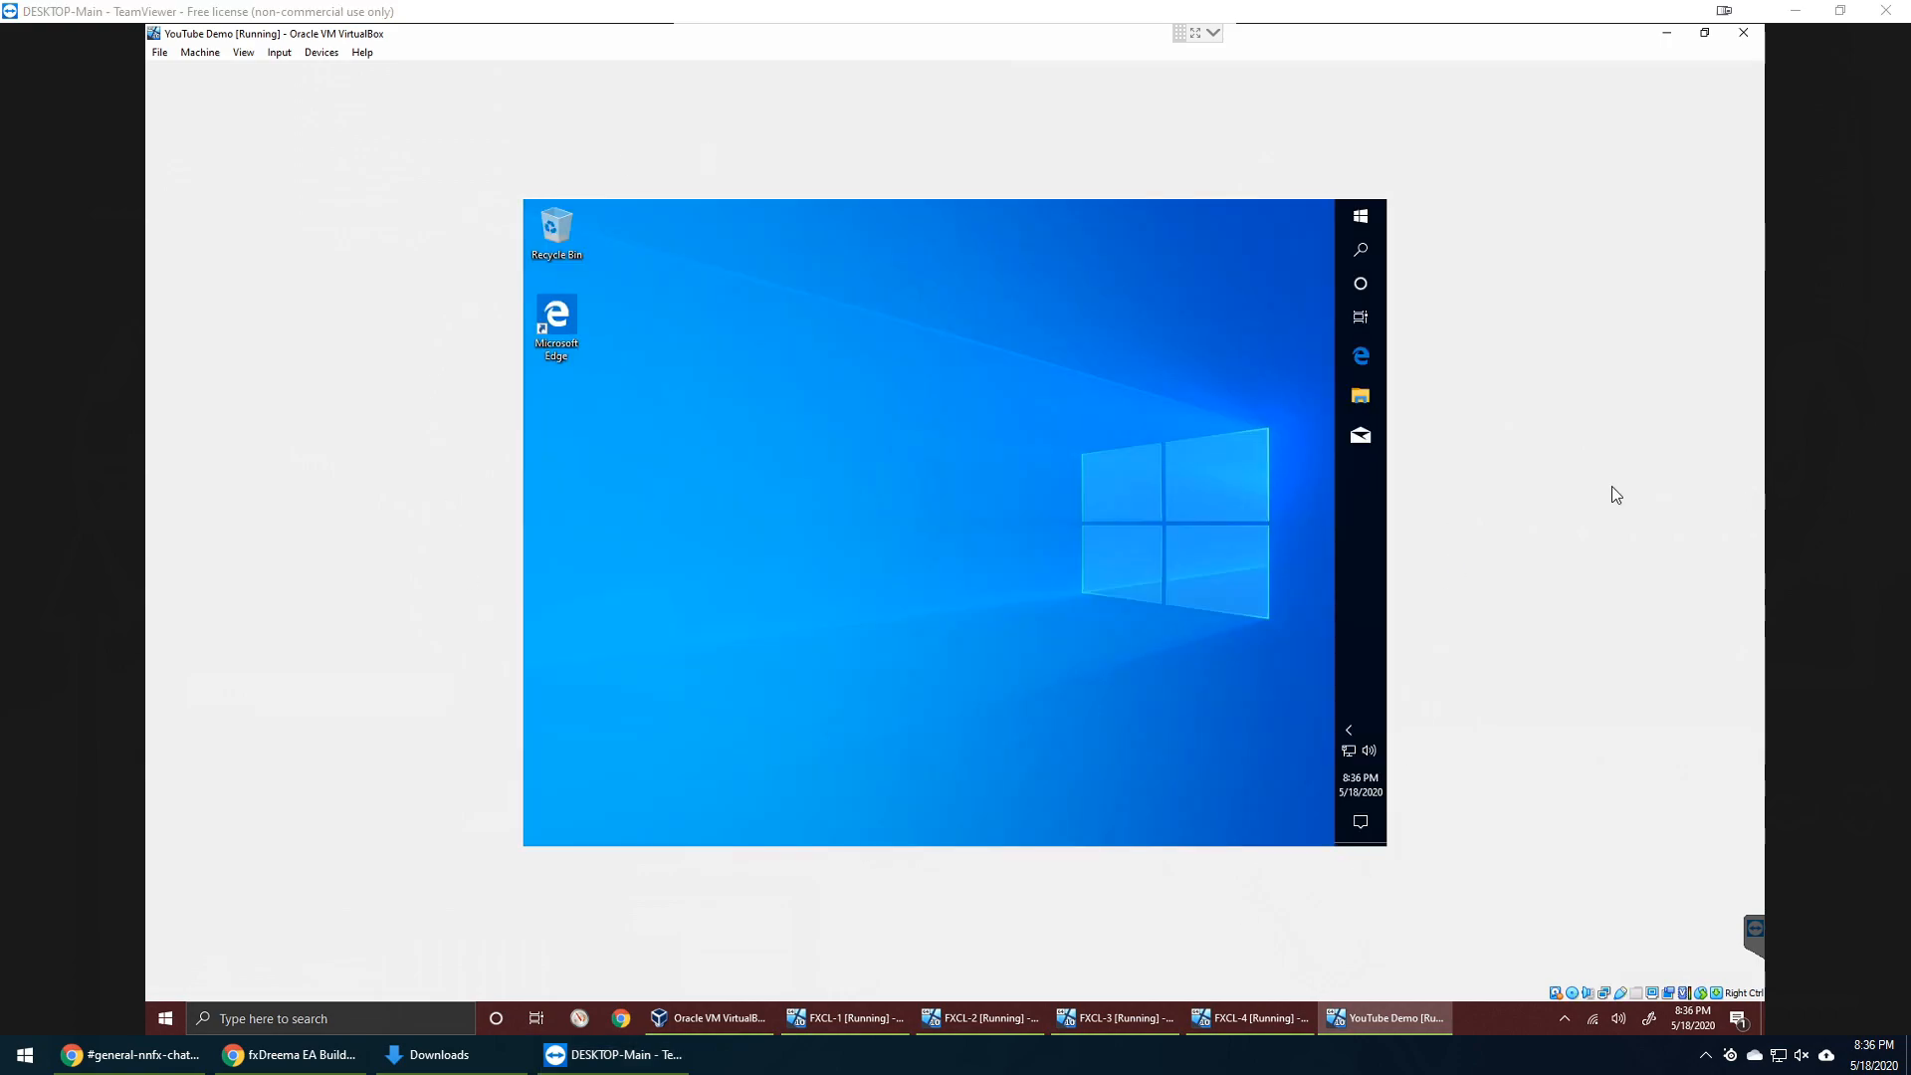
# - Resize the YouTube Demo machine's Virtual Screen 1 to 1920x1080
pyautogui.click(780, 672)
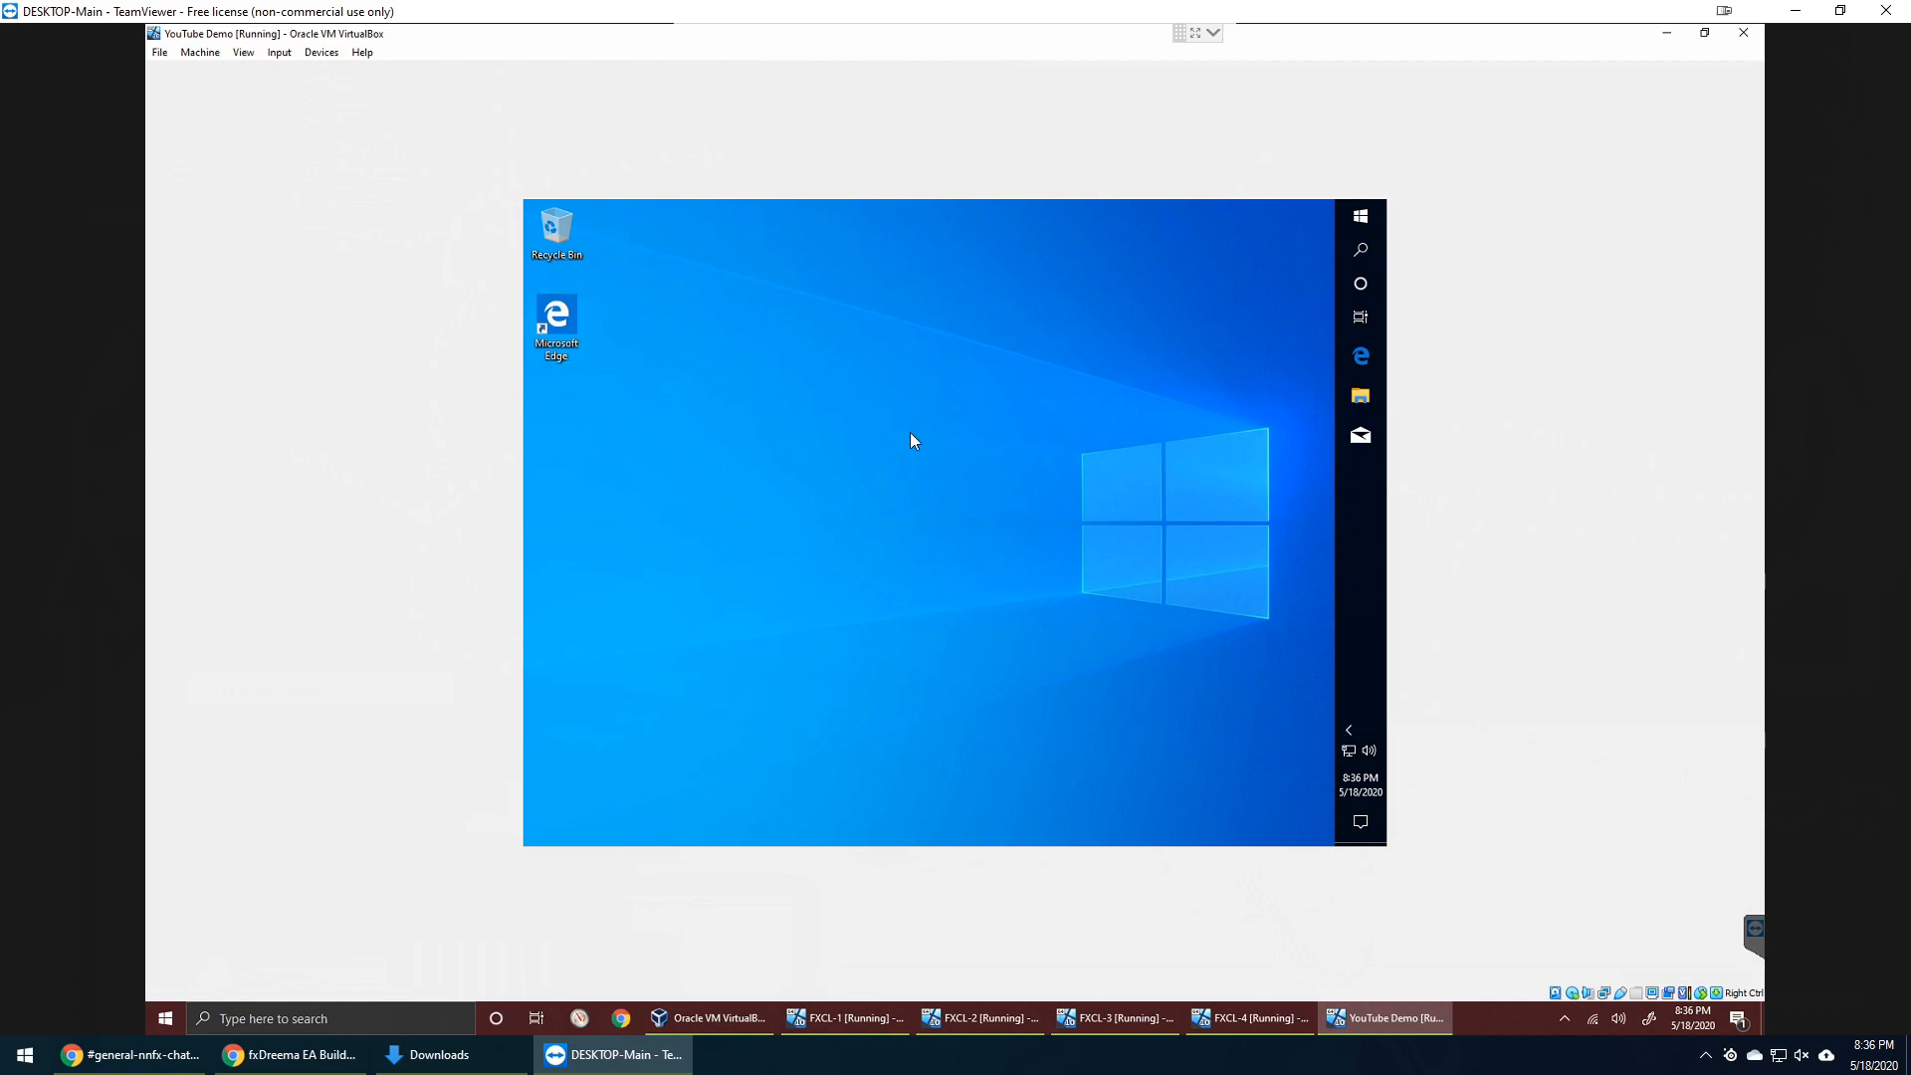
pyautogui.click(278, 54)
pyautogui.moveTo(321, 52)
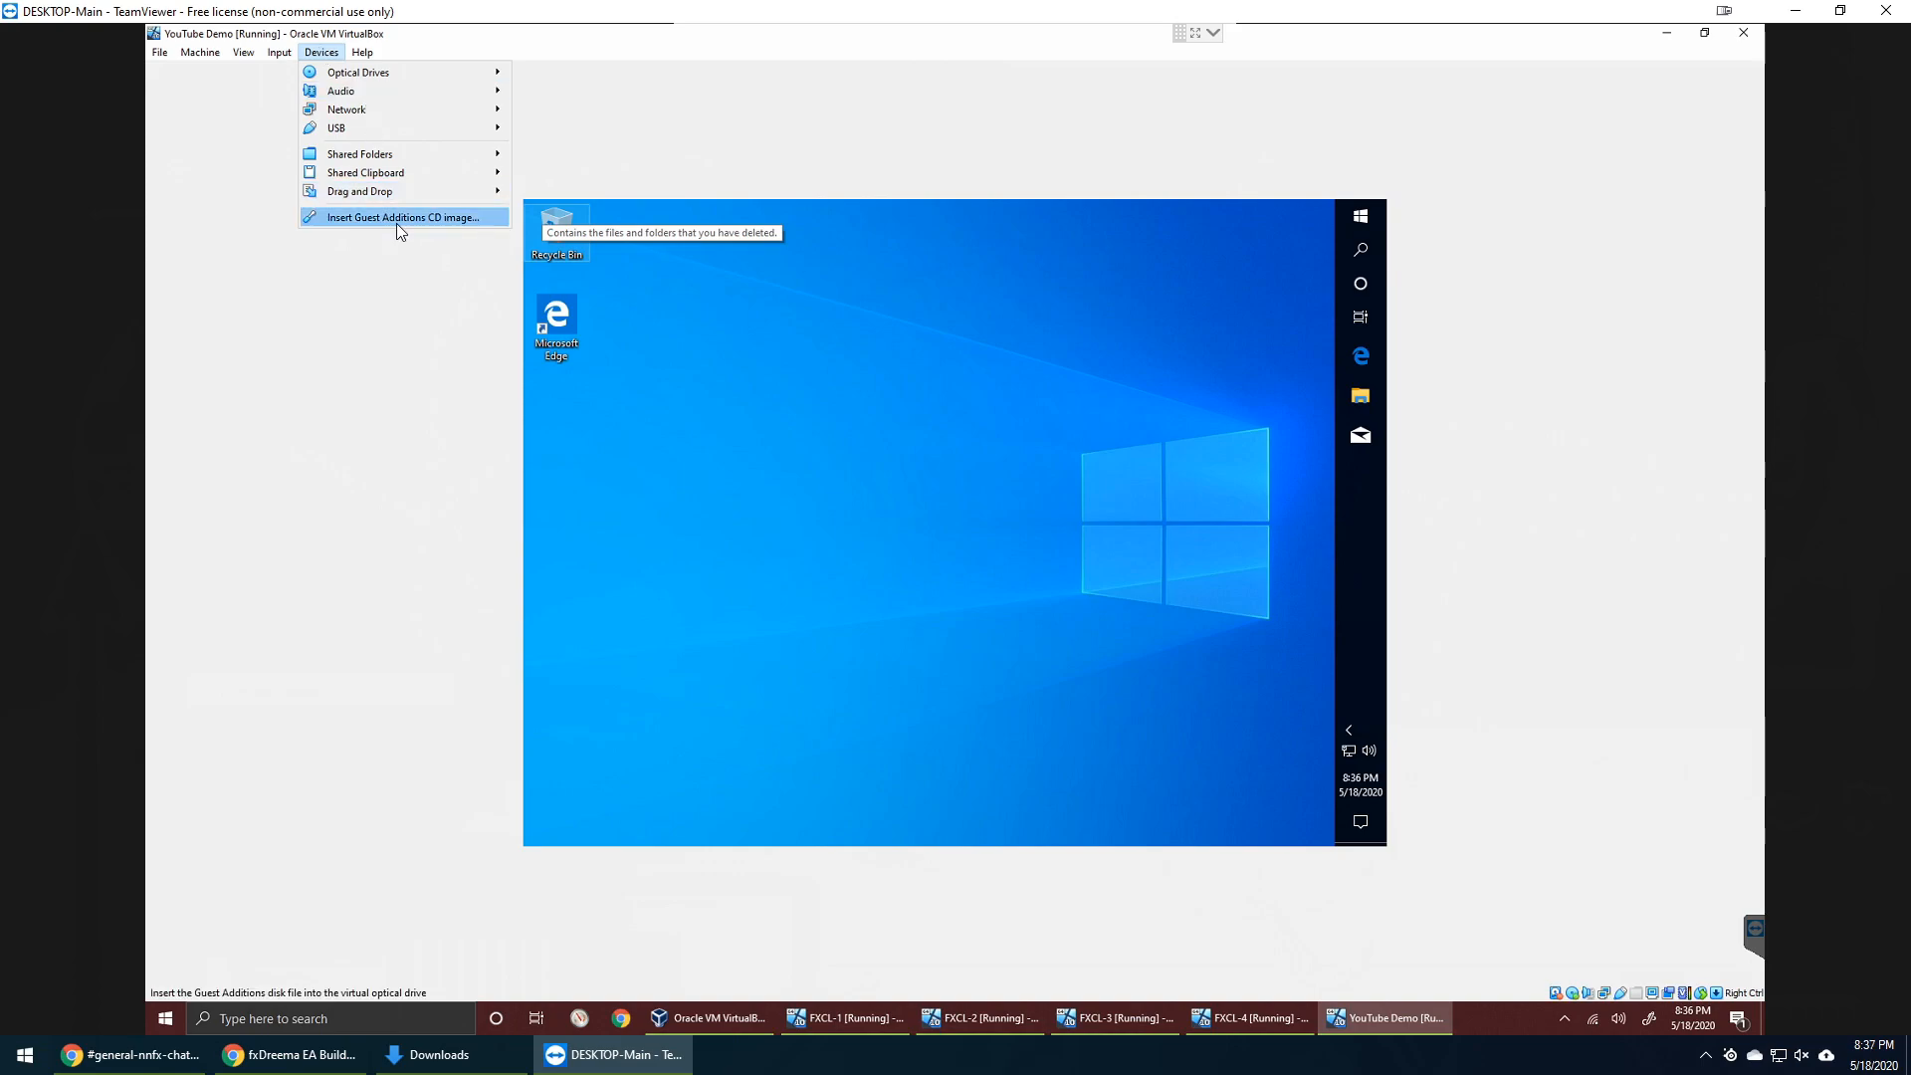
pyautogui.moveTo(243, 52)
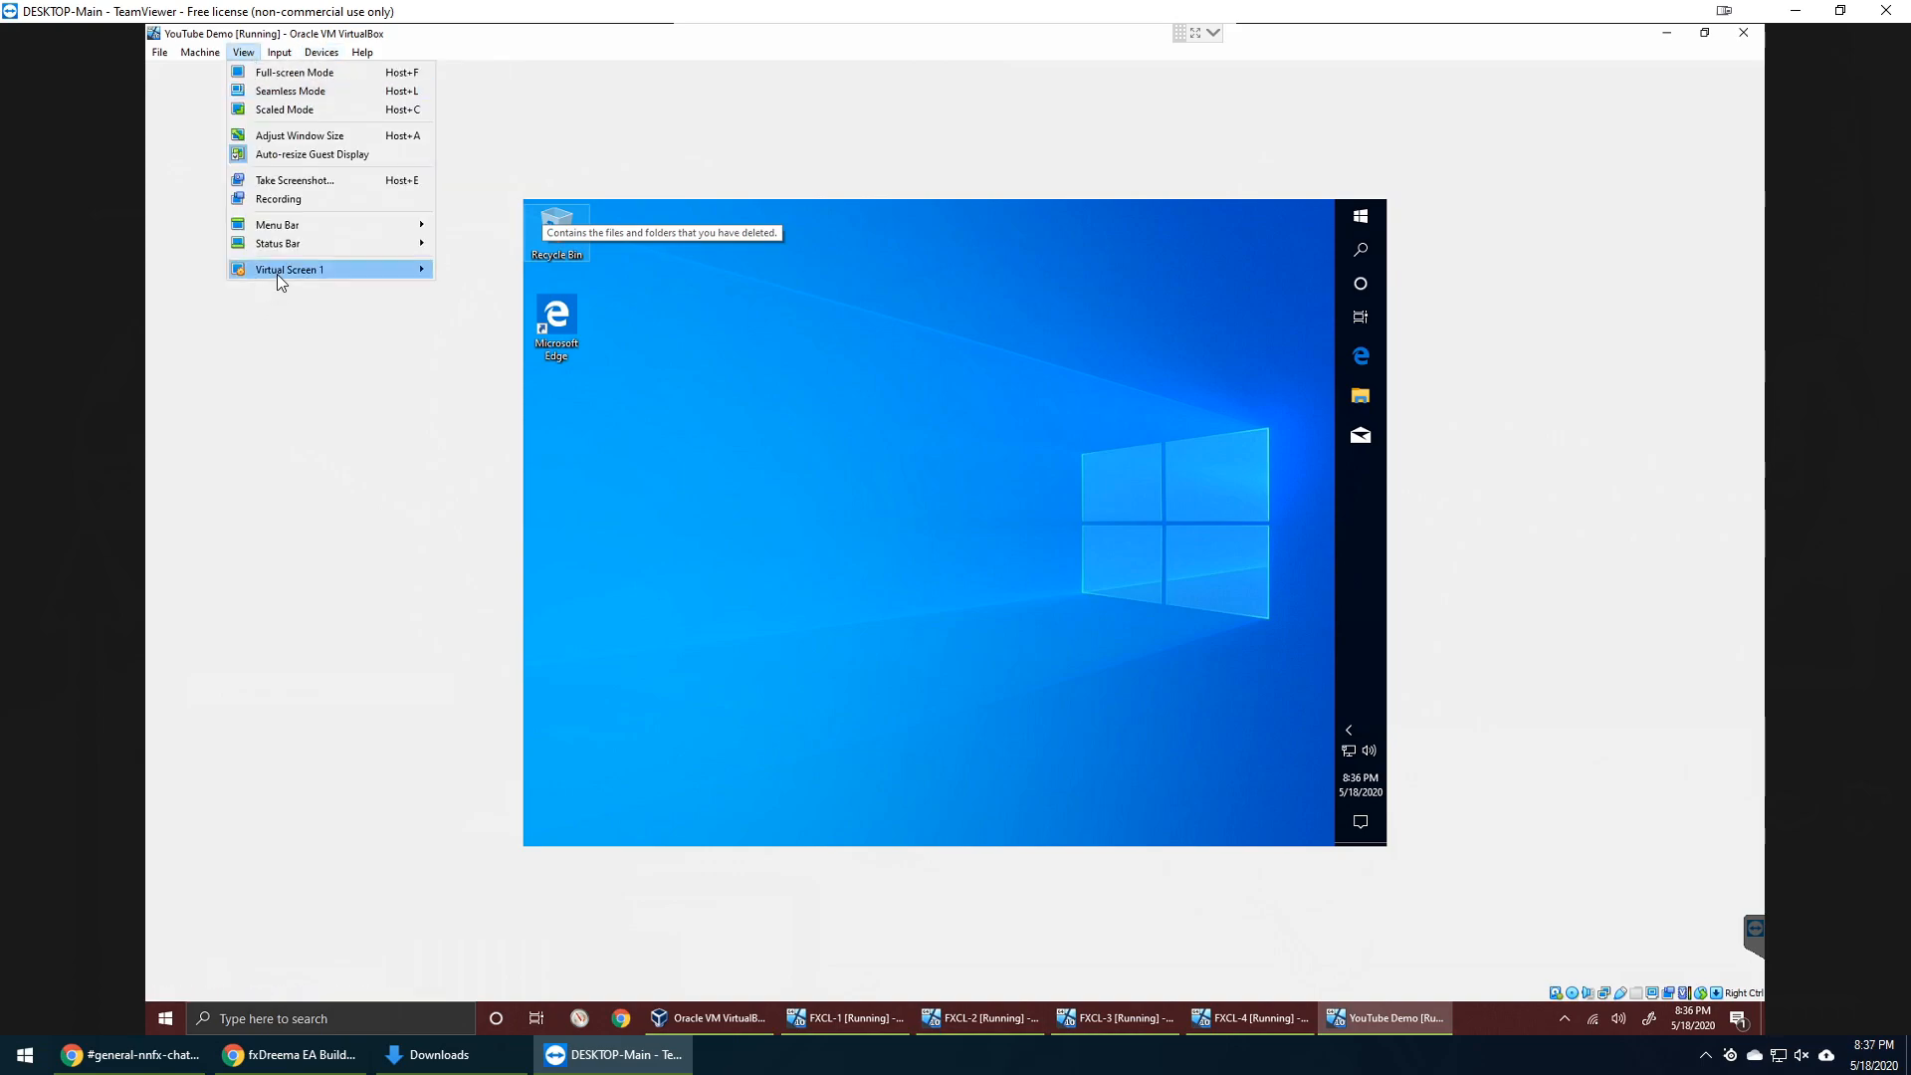
pyautogui.moveTo(278, 274)
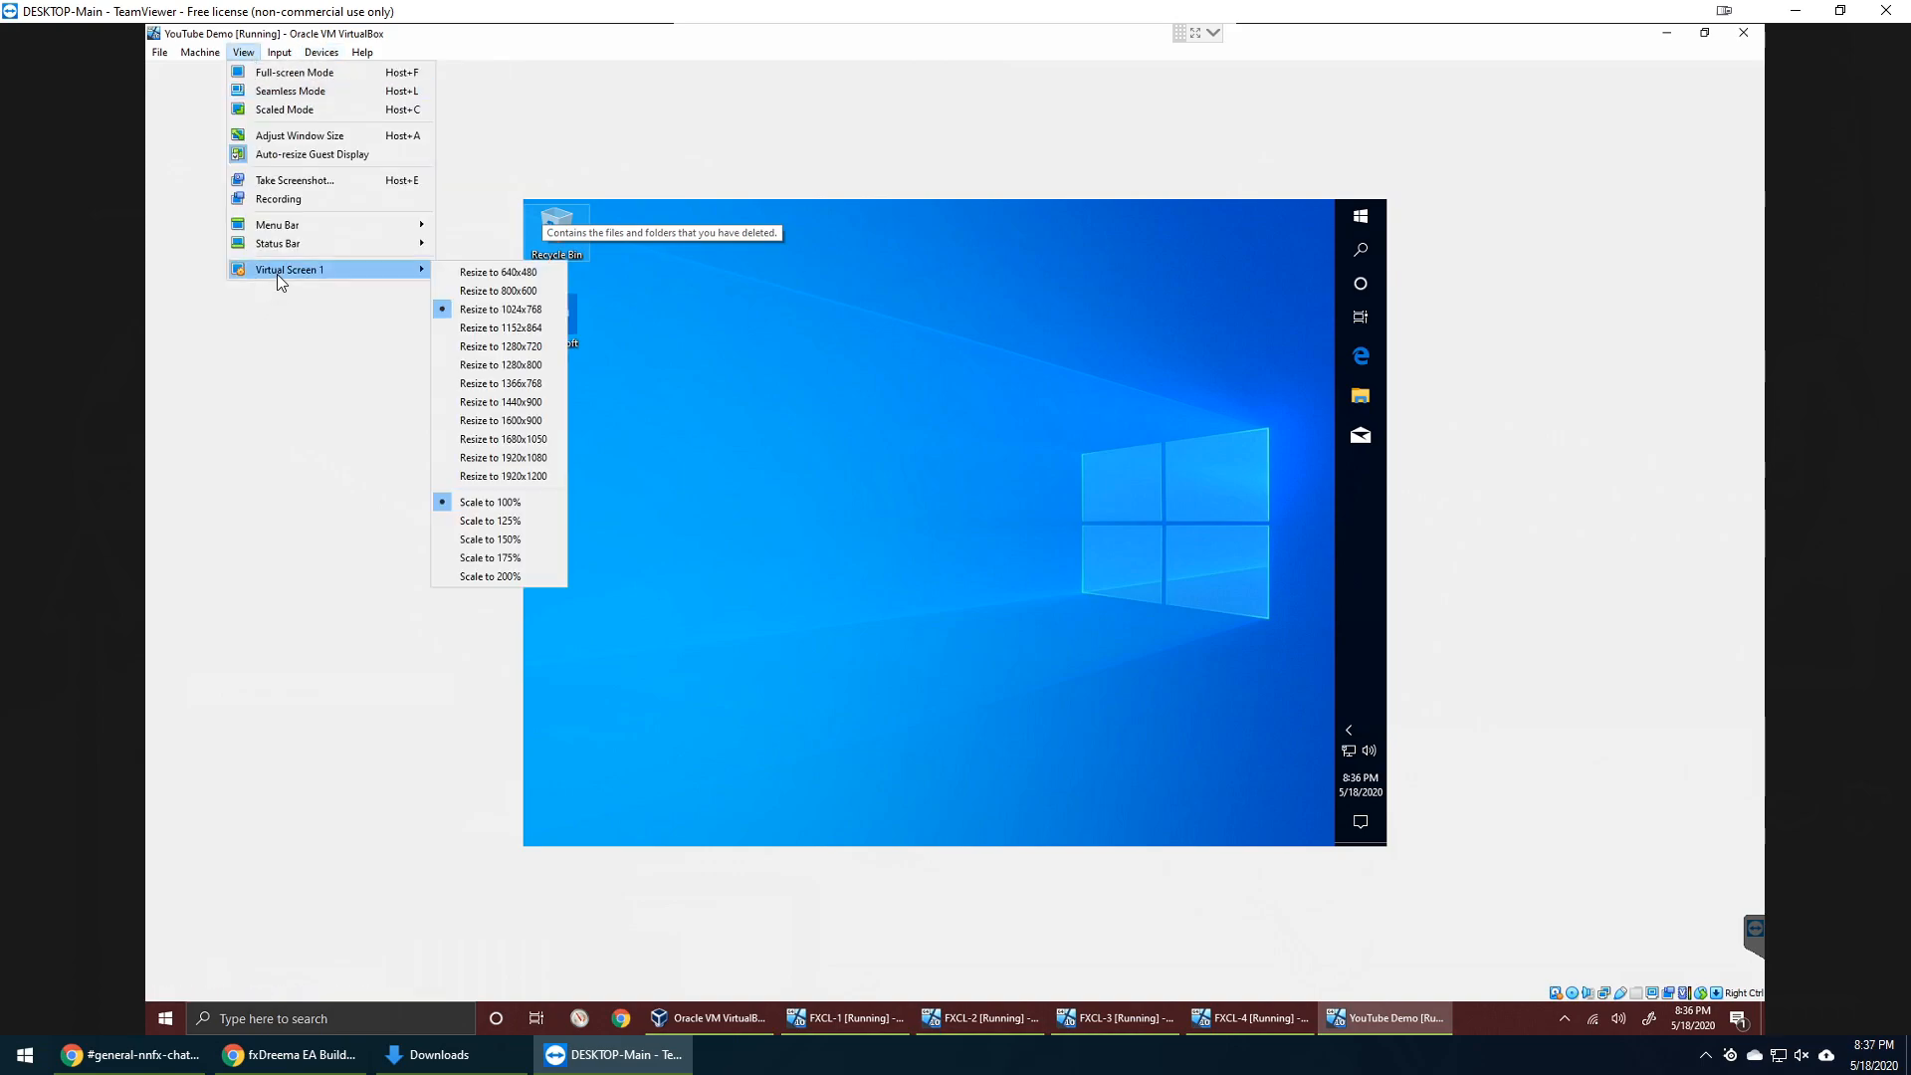
pyautogui.click(542, 466)
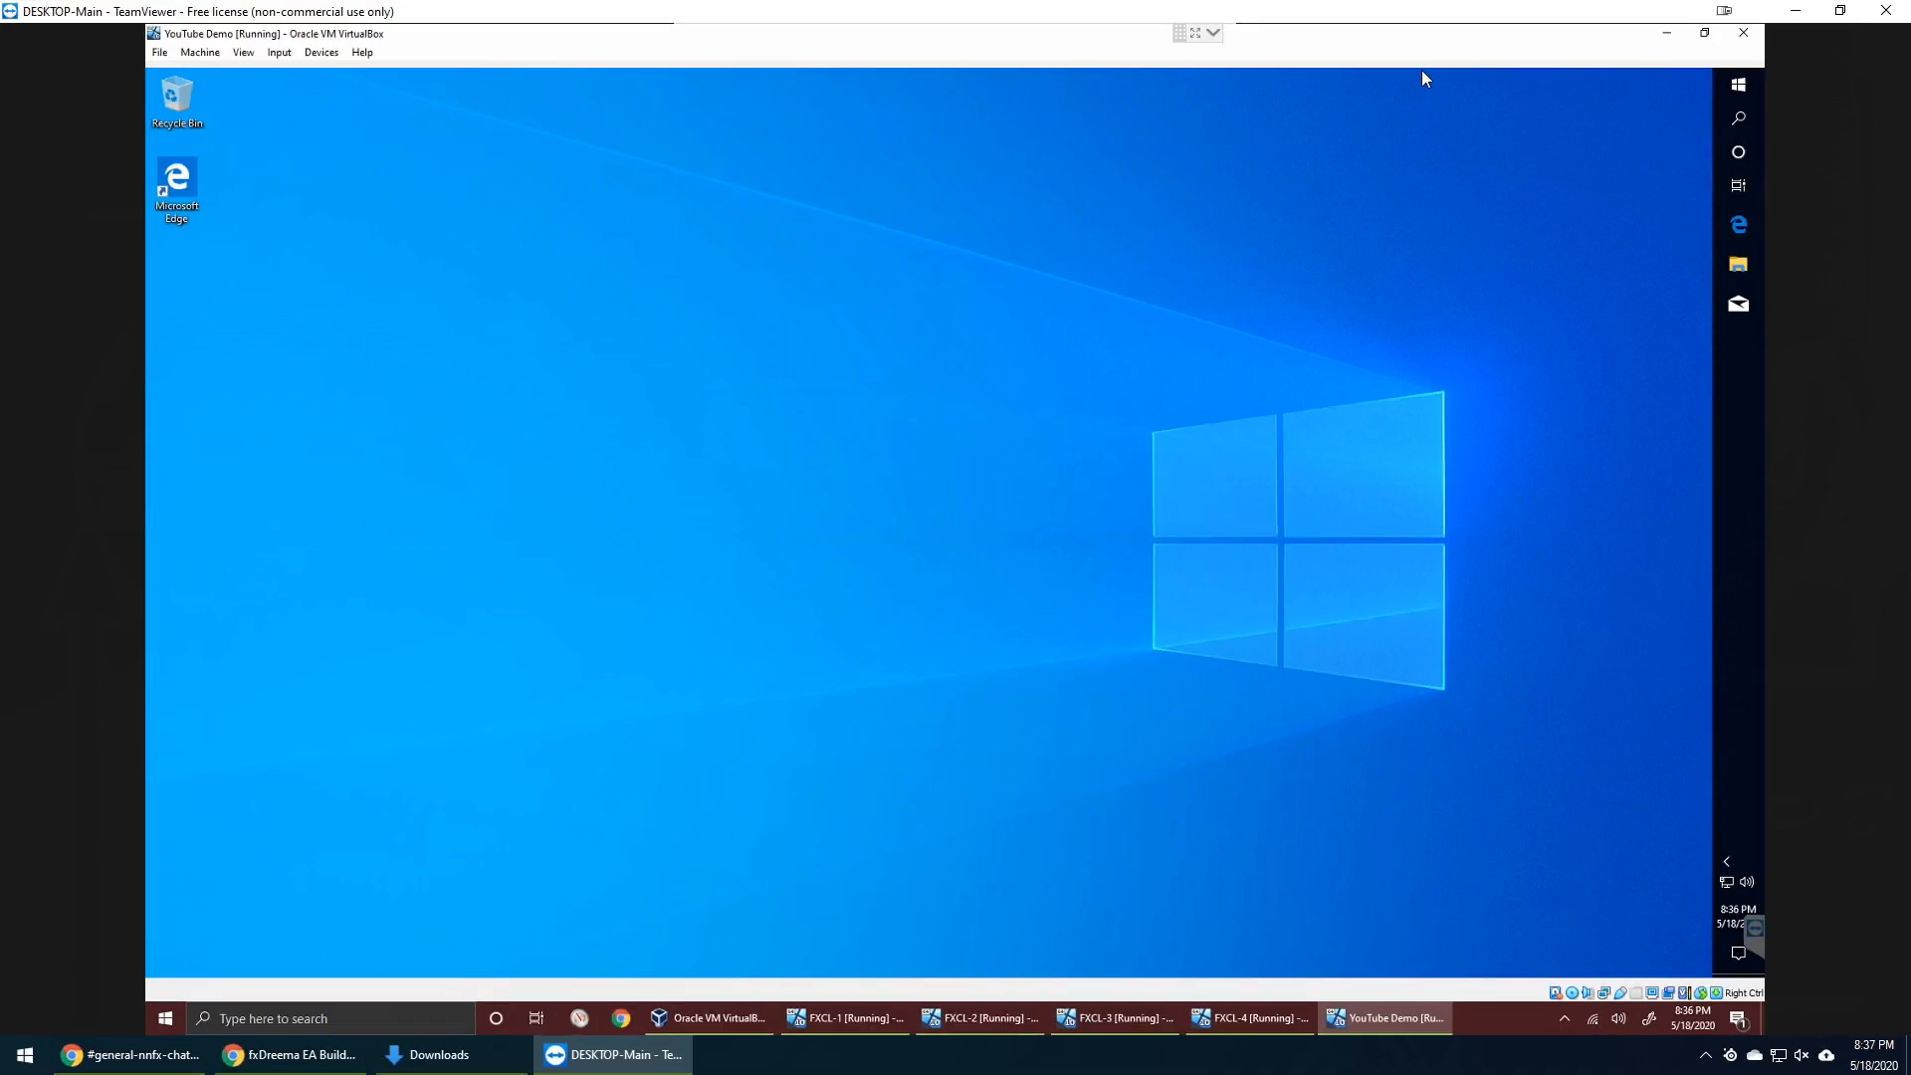
# - Restore the virtual machine window from its maximized state and shrink it to test how the guest display resizes
pyautogui.doubleClick(1458, 44)
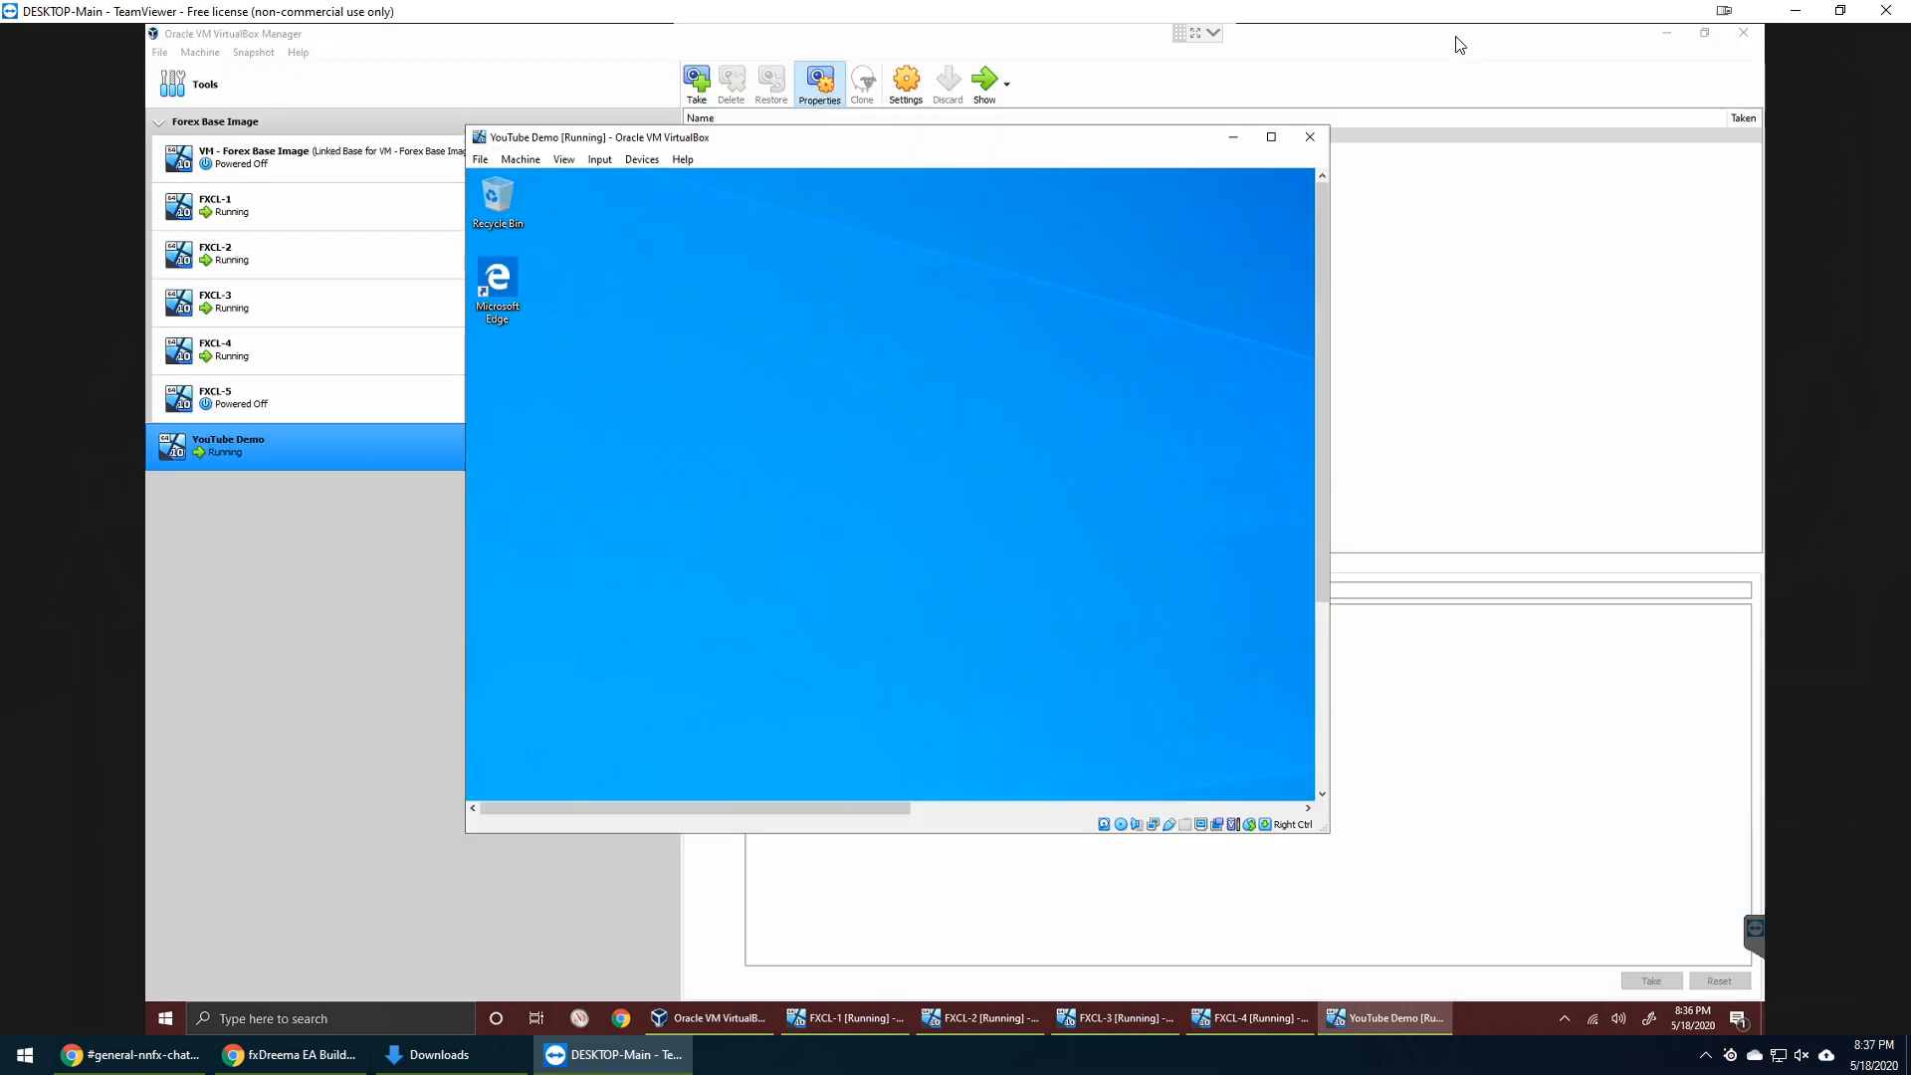
pyautogui.moveTo(1089, 136); pyautogui.dragTo(1199, 176)
pyautogui.moveTo(577, 167); pyautogui.dragTo(968, 278)
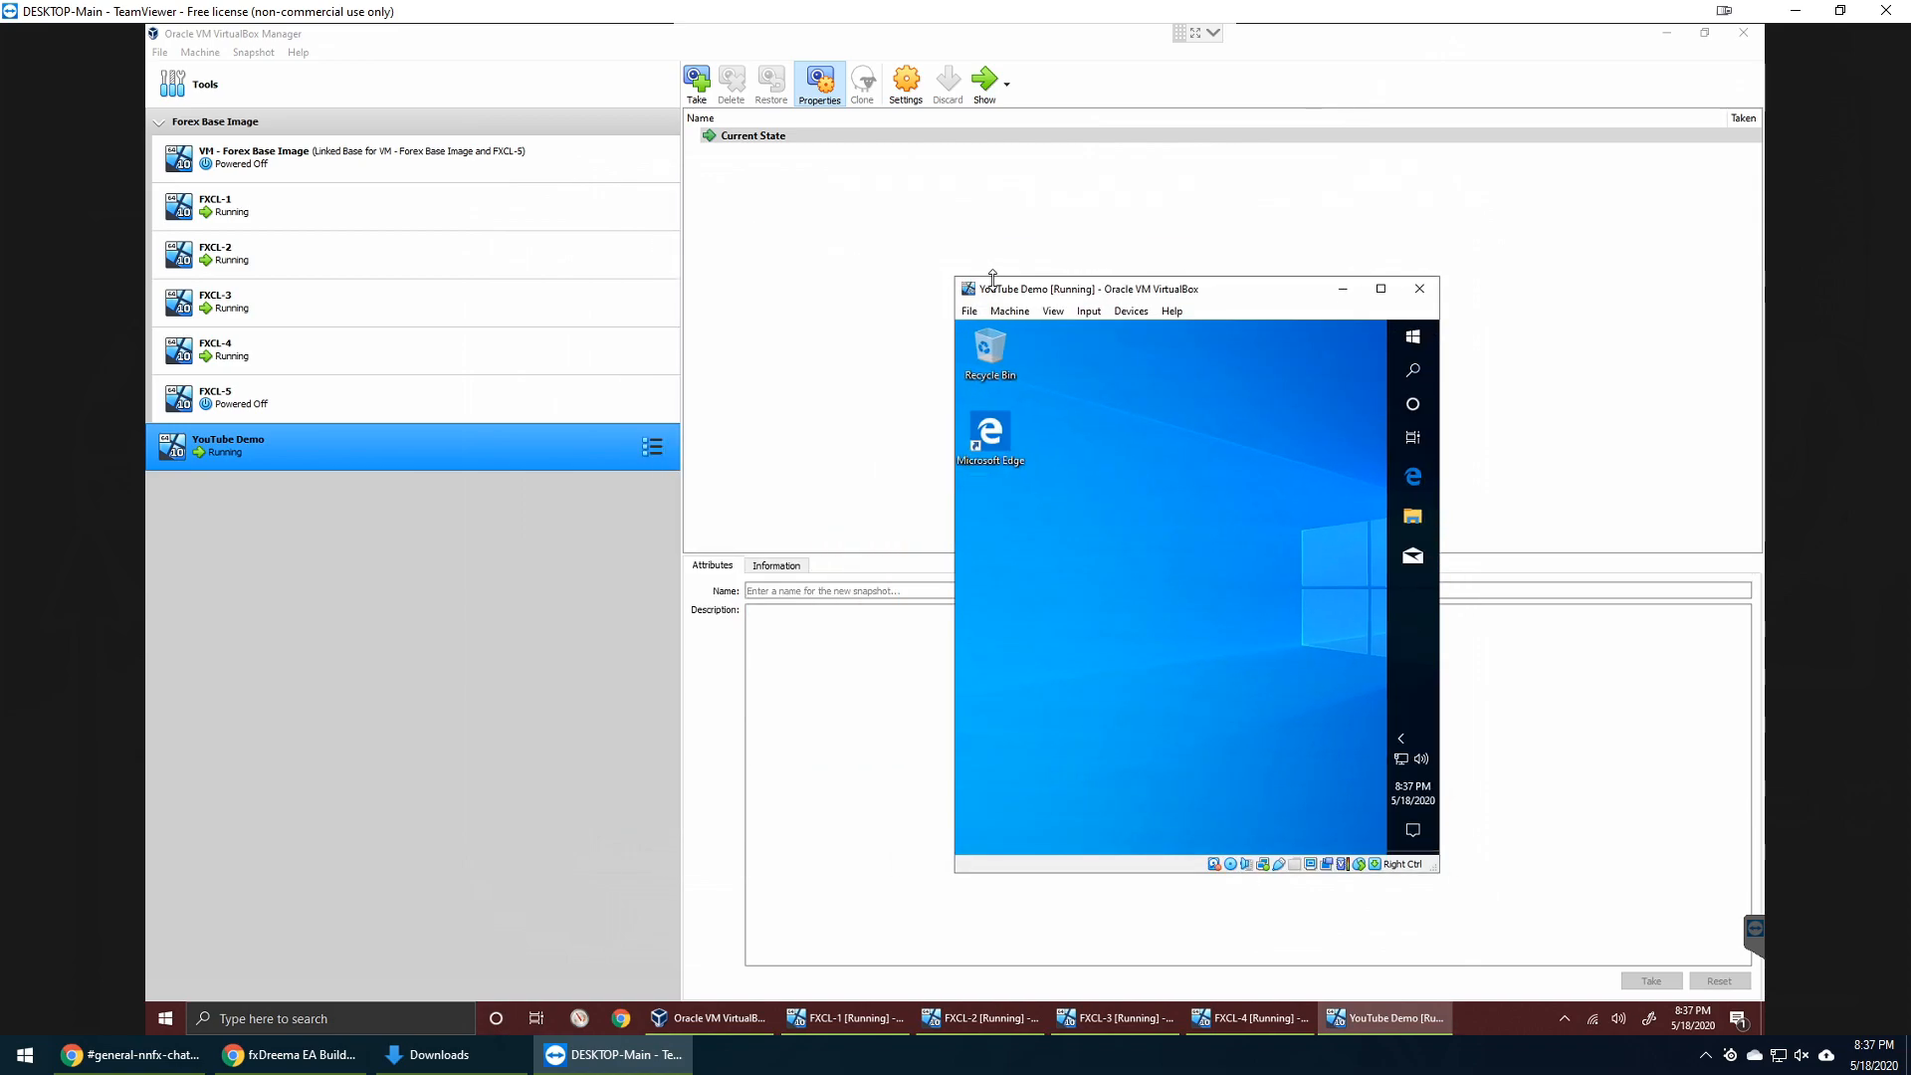
# - Turn off Auto-resize Guest Display for the YouTube Demo machine and maximize its window
pyautogui.click(1026, 312)
pyautogui.moveTo(1048, 316)
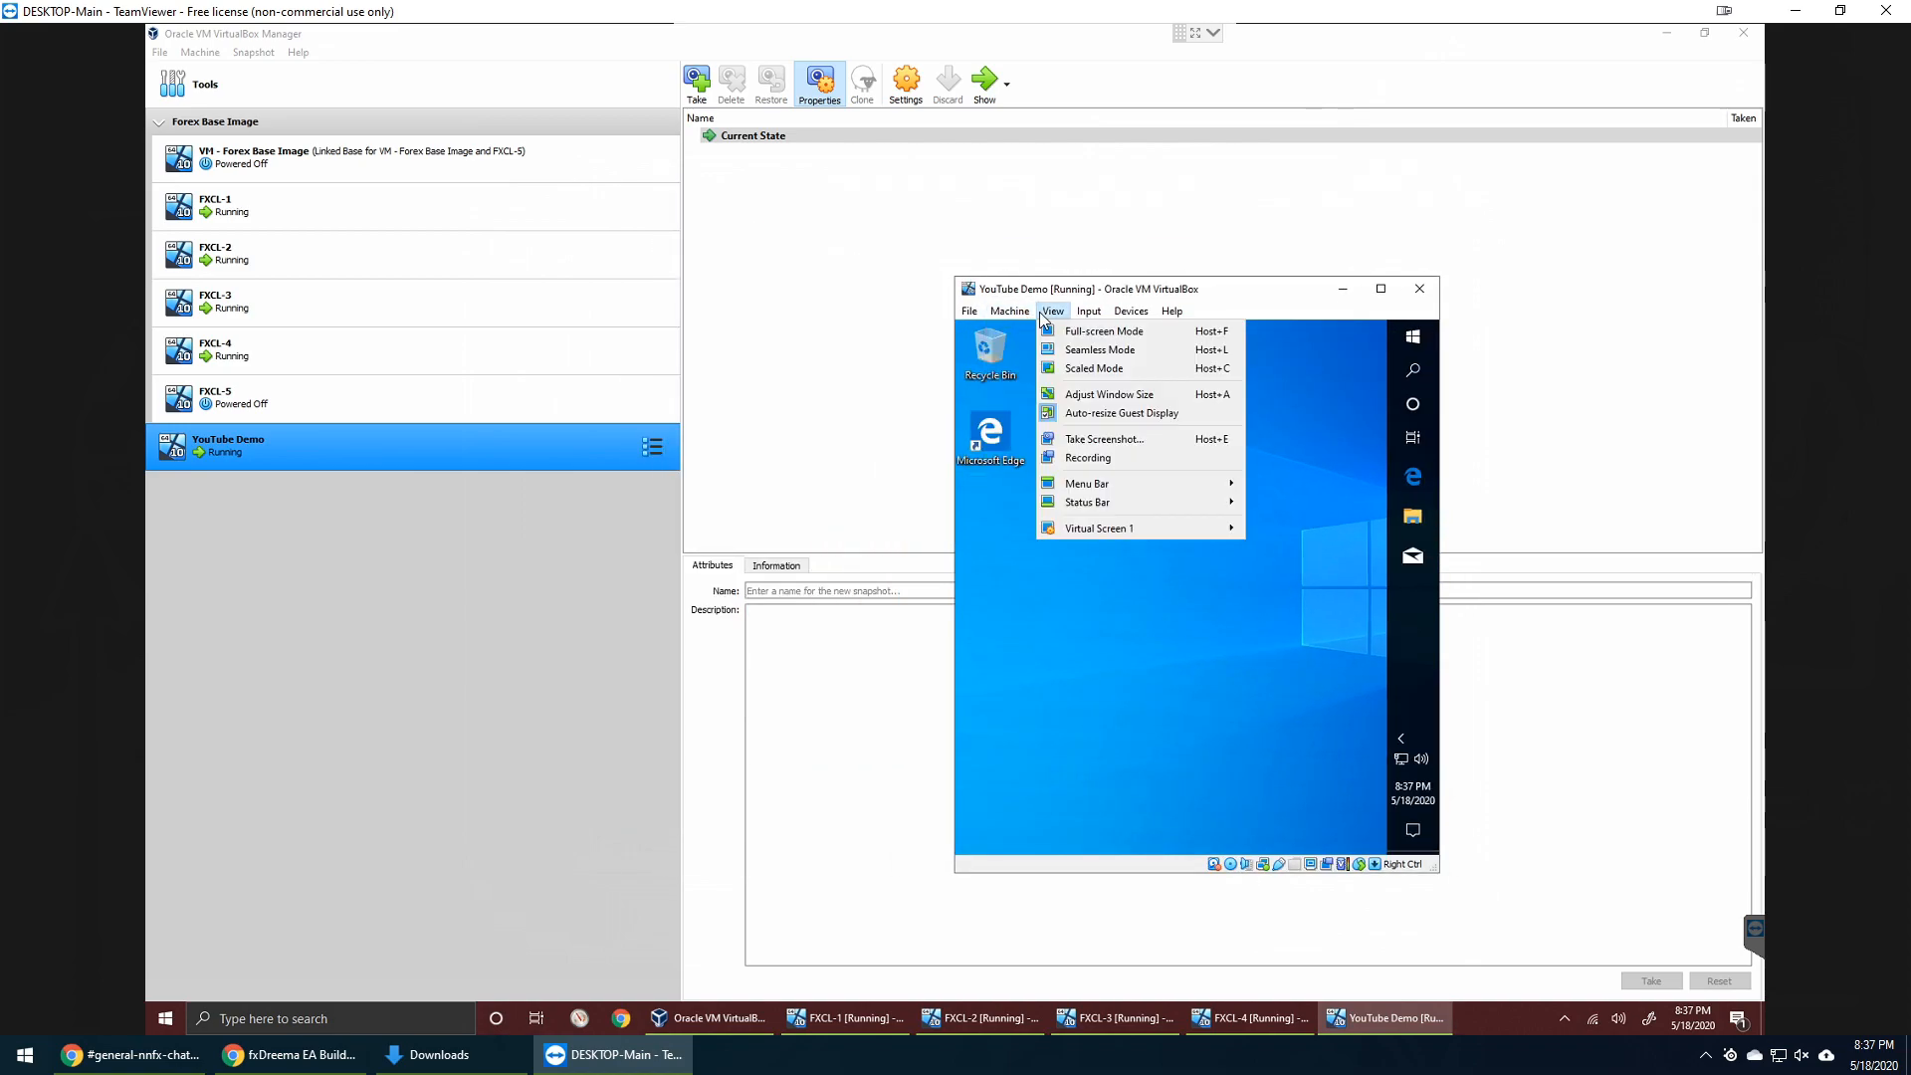
pyautogui.click(1155, 414)
pyautogui.doubleClick(1199, 290)
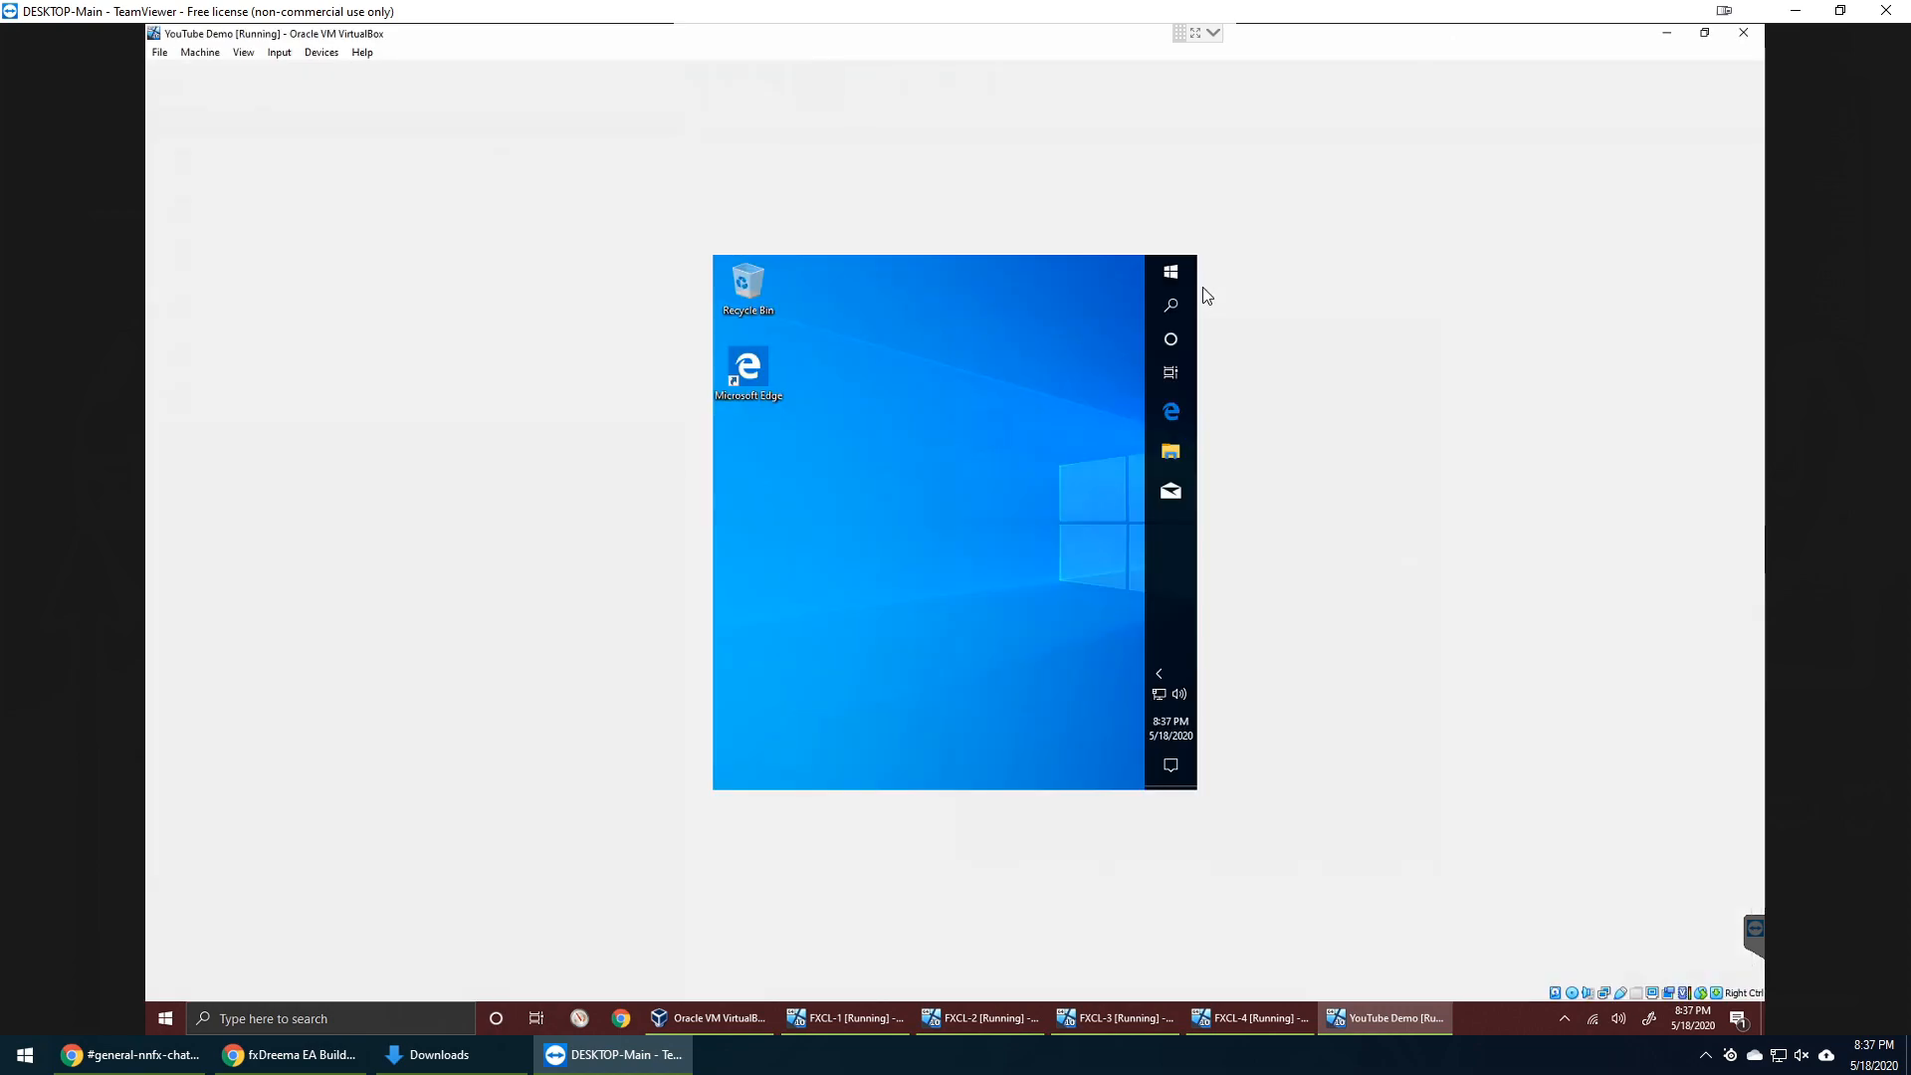
# - Set Virtual Screen 1 back to 1920x1080 with automatic display resizing turned off
pyautogui.click(280, 56)
pyautogui.moveTo(243, 53)
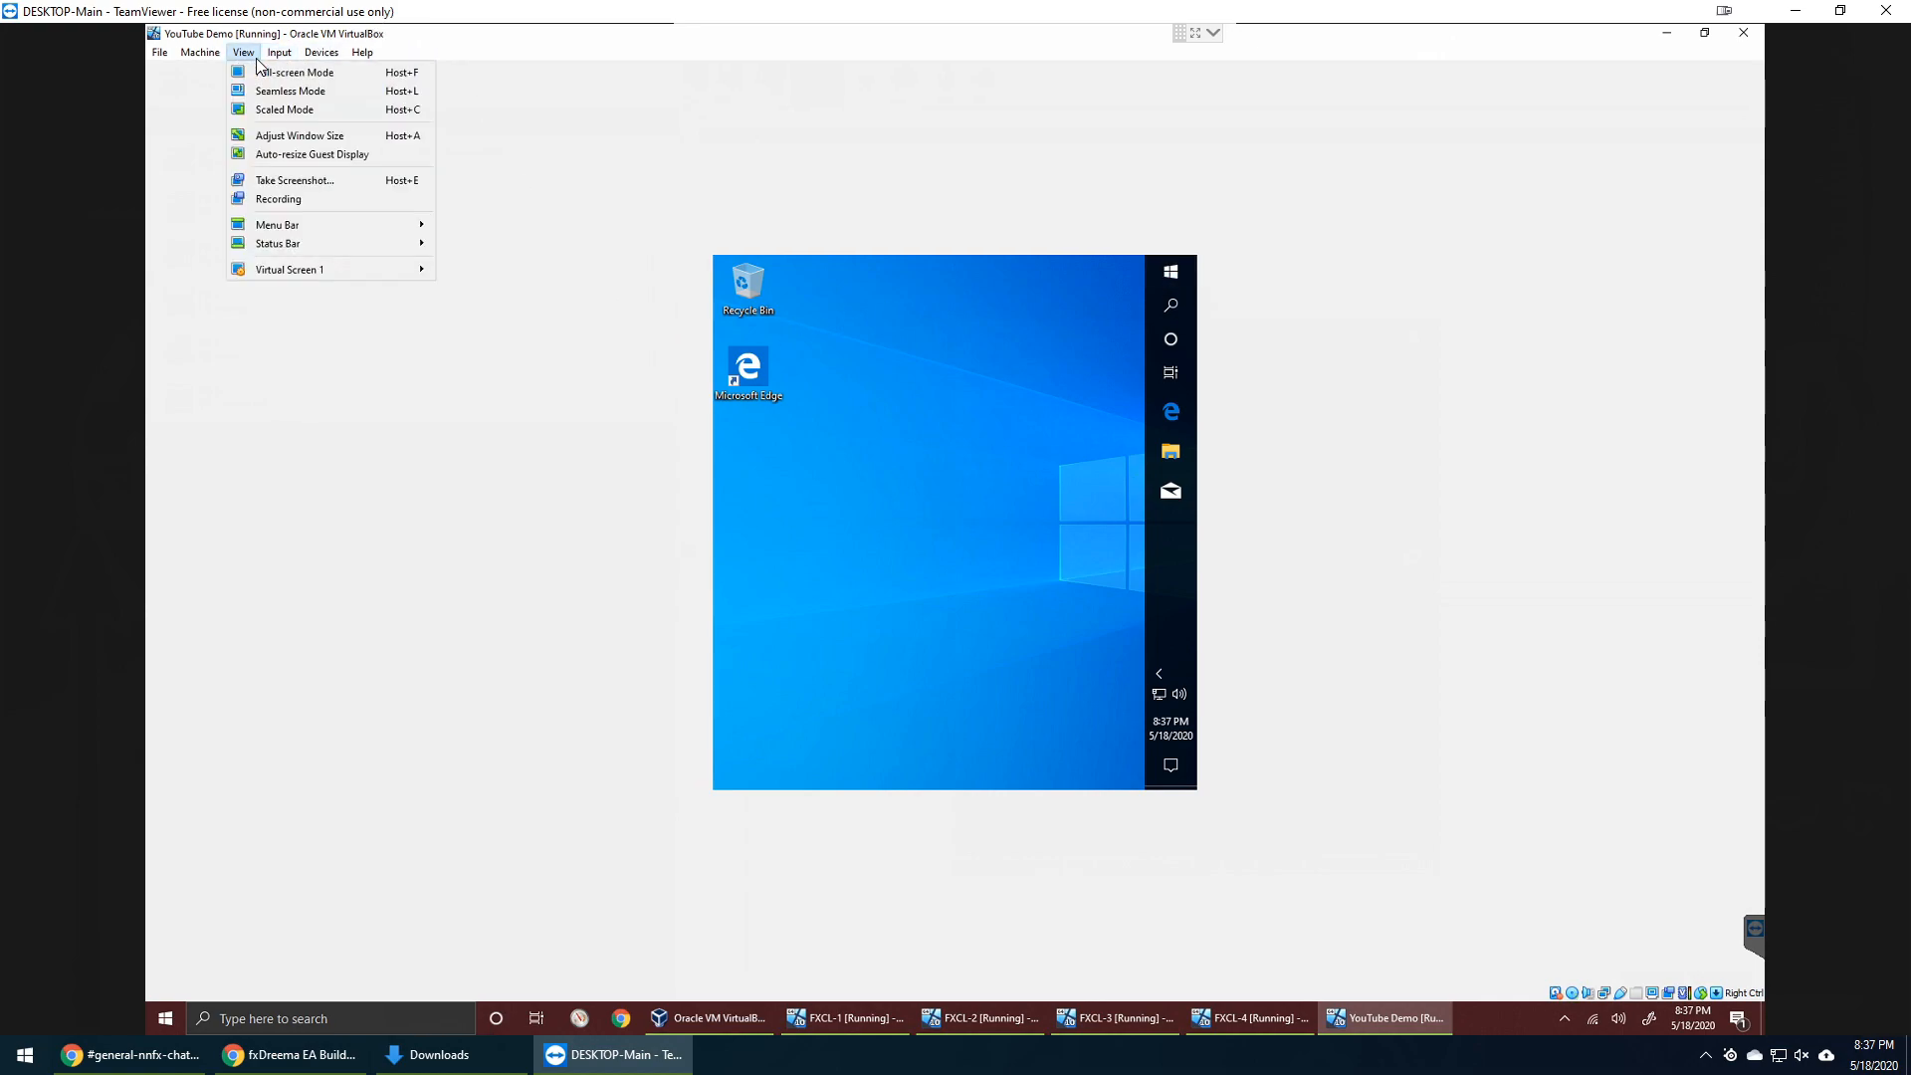
pyautogui.moveTo(305, 275)
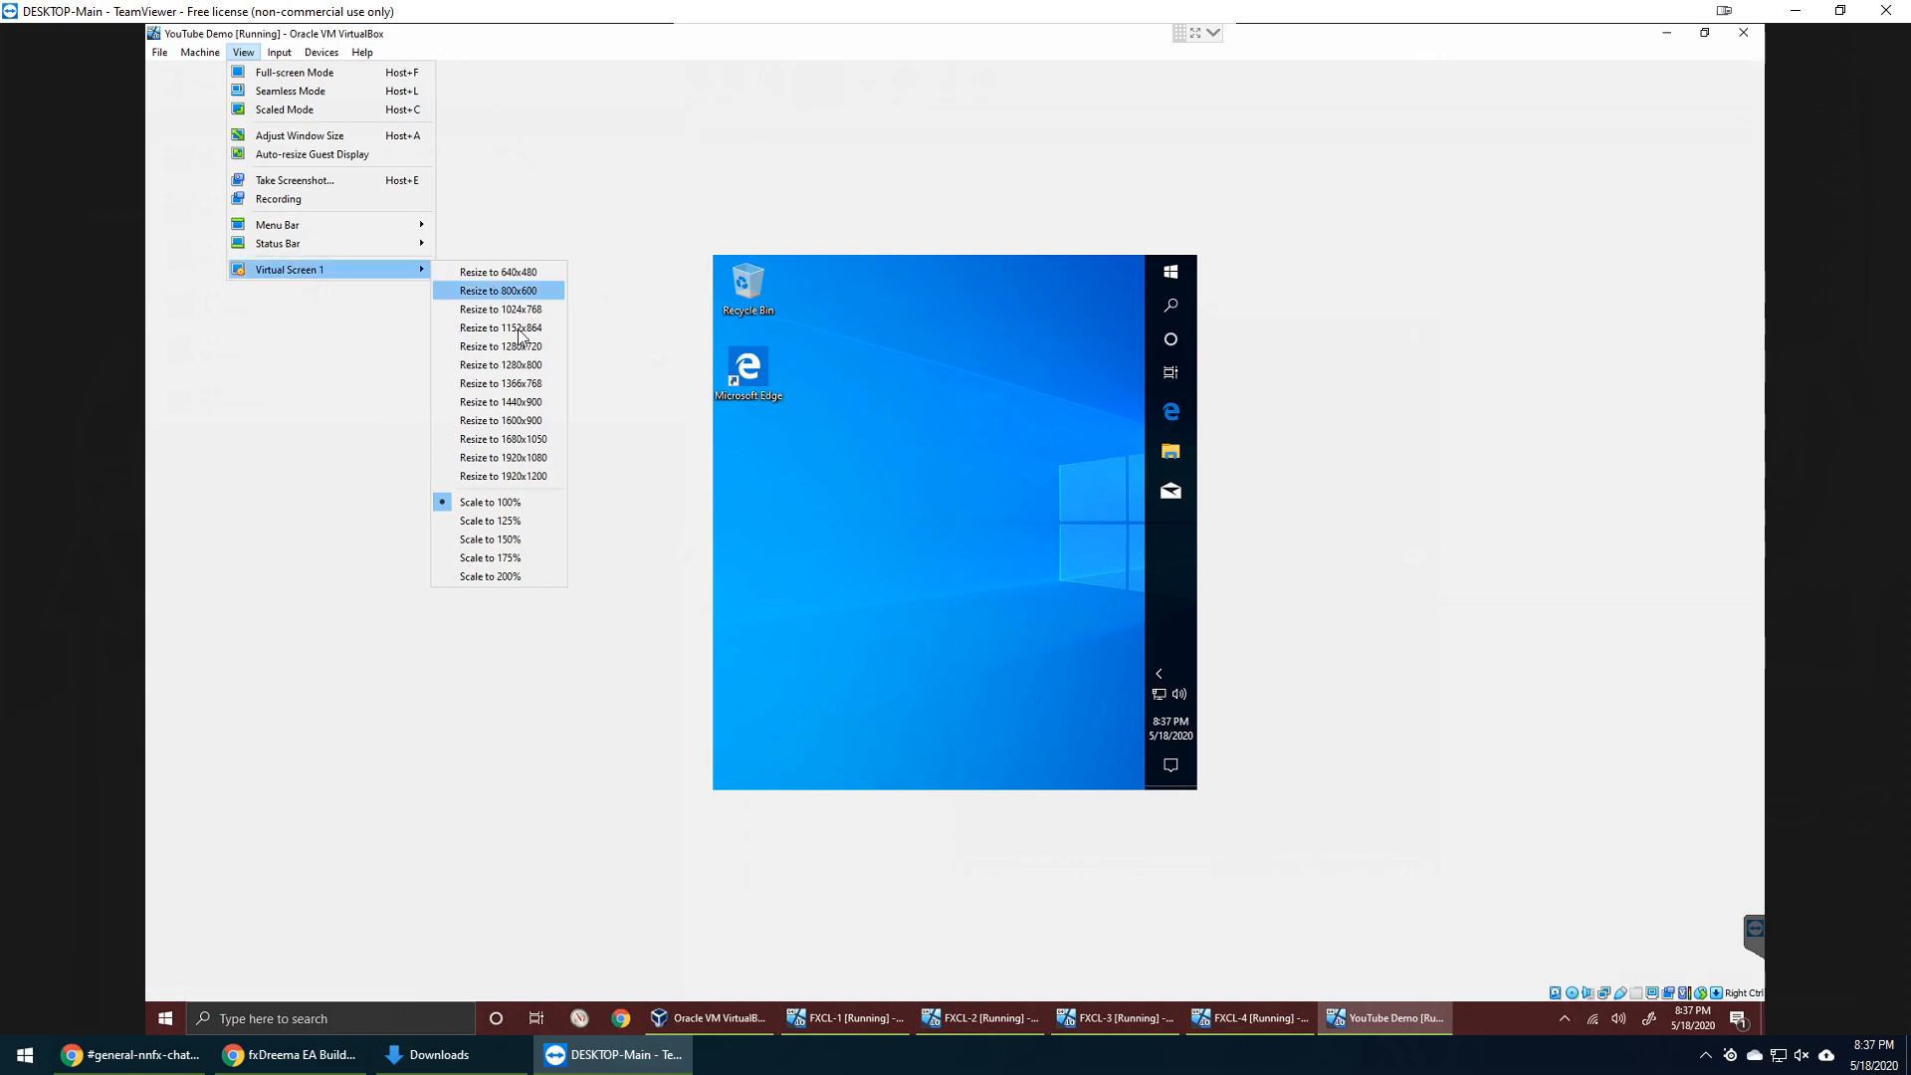
pyautogui.click(540, 463)
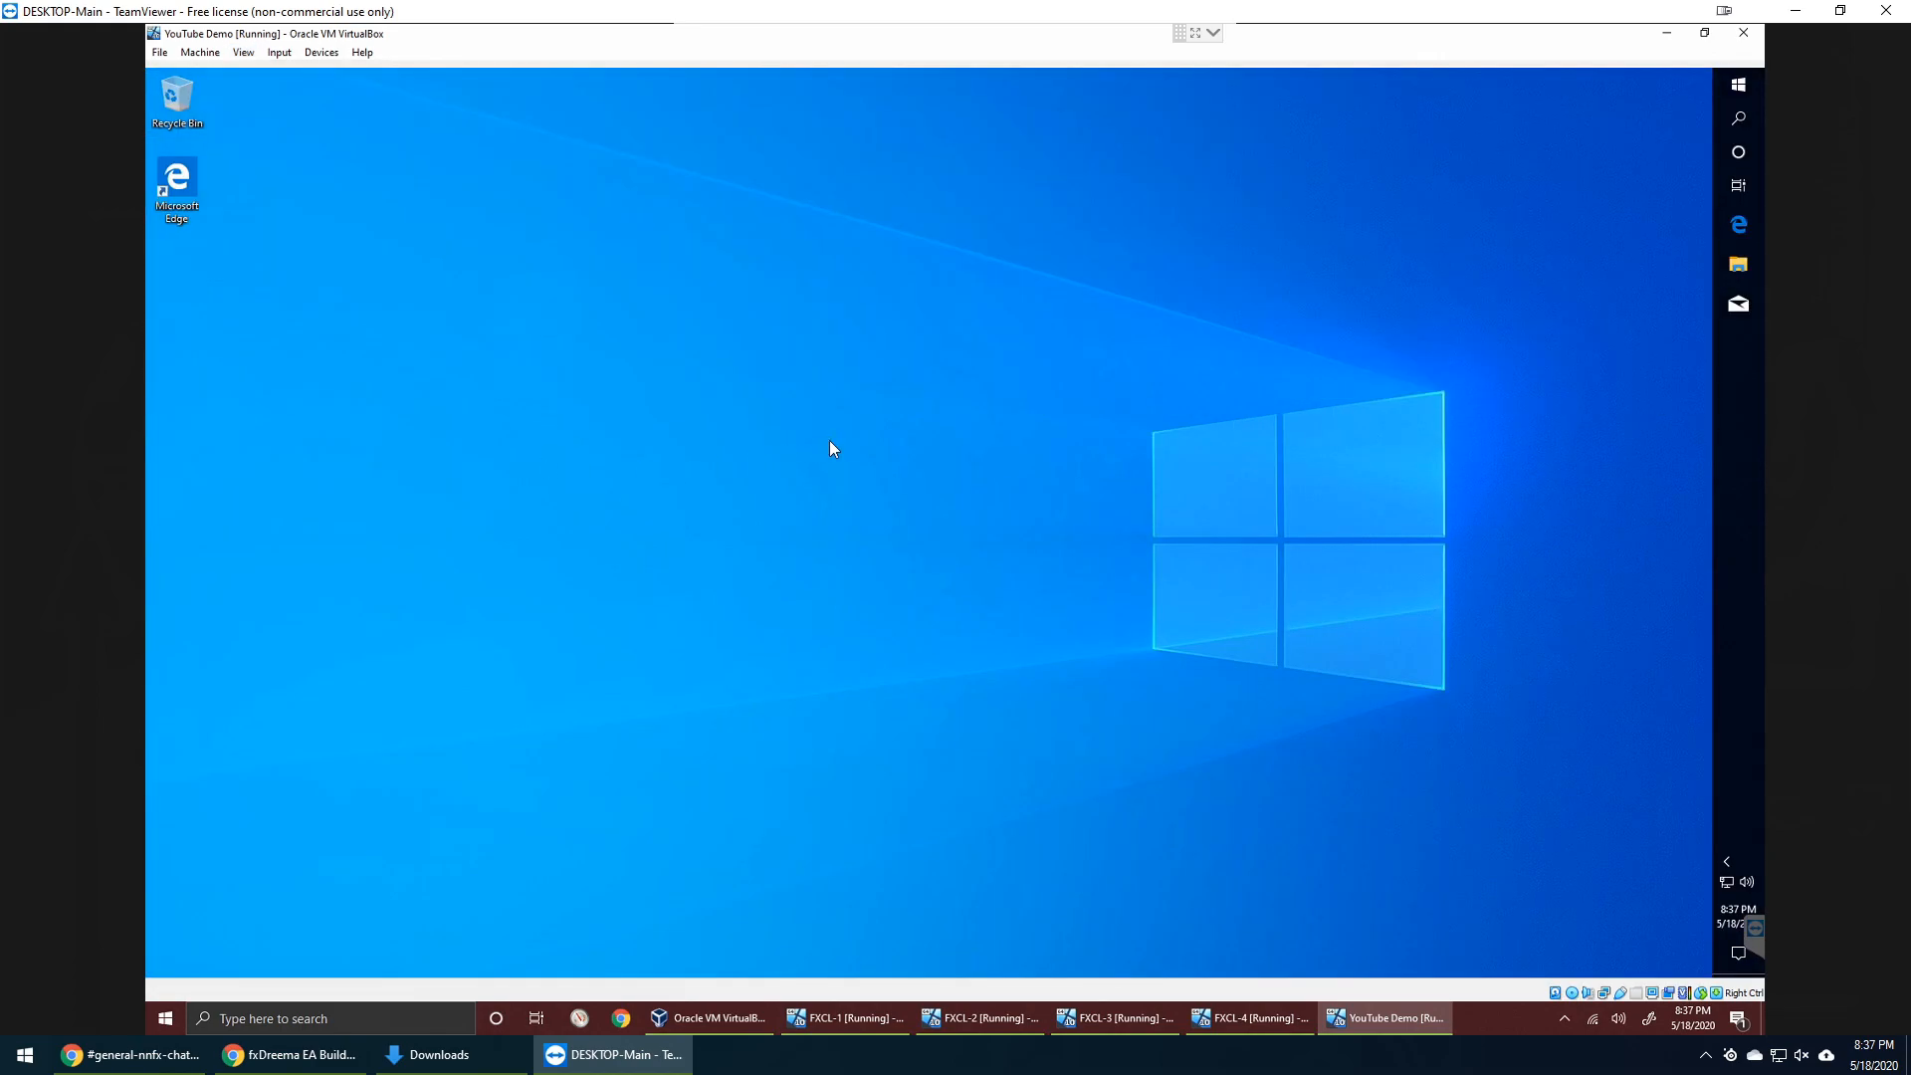
# - Restore the virtual machine window to its small size, examine the fixed-size guest desktop's far edges, and maximize the window again
pyautogui.doubleClick(943, 40)
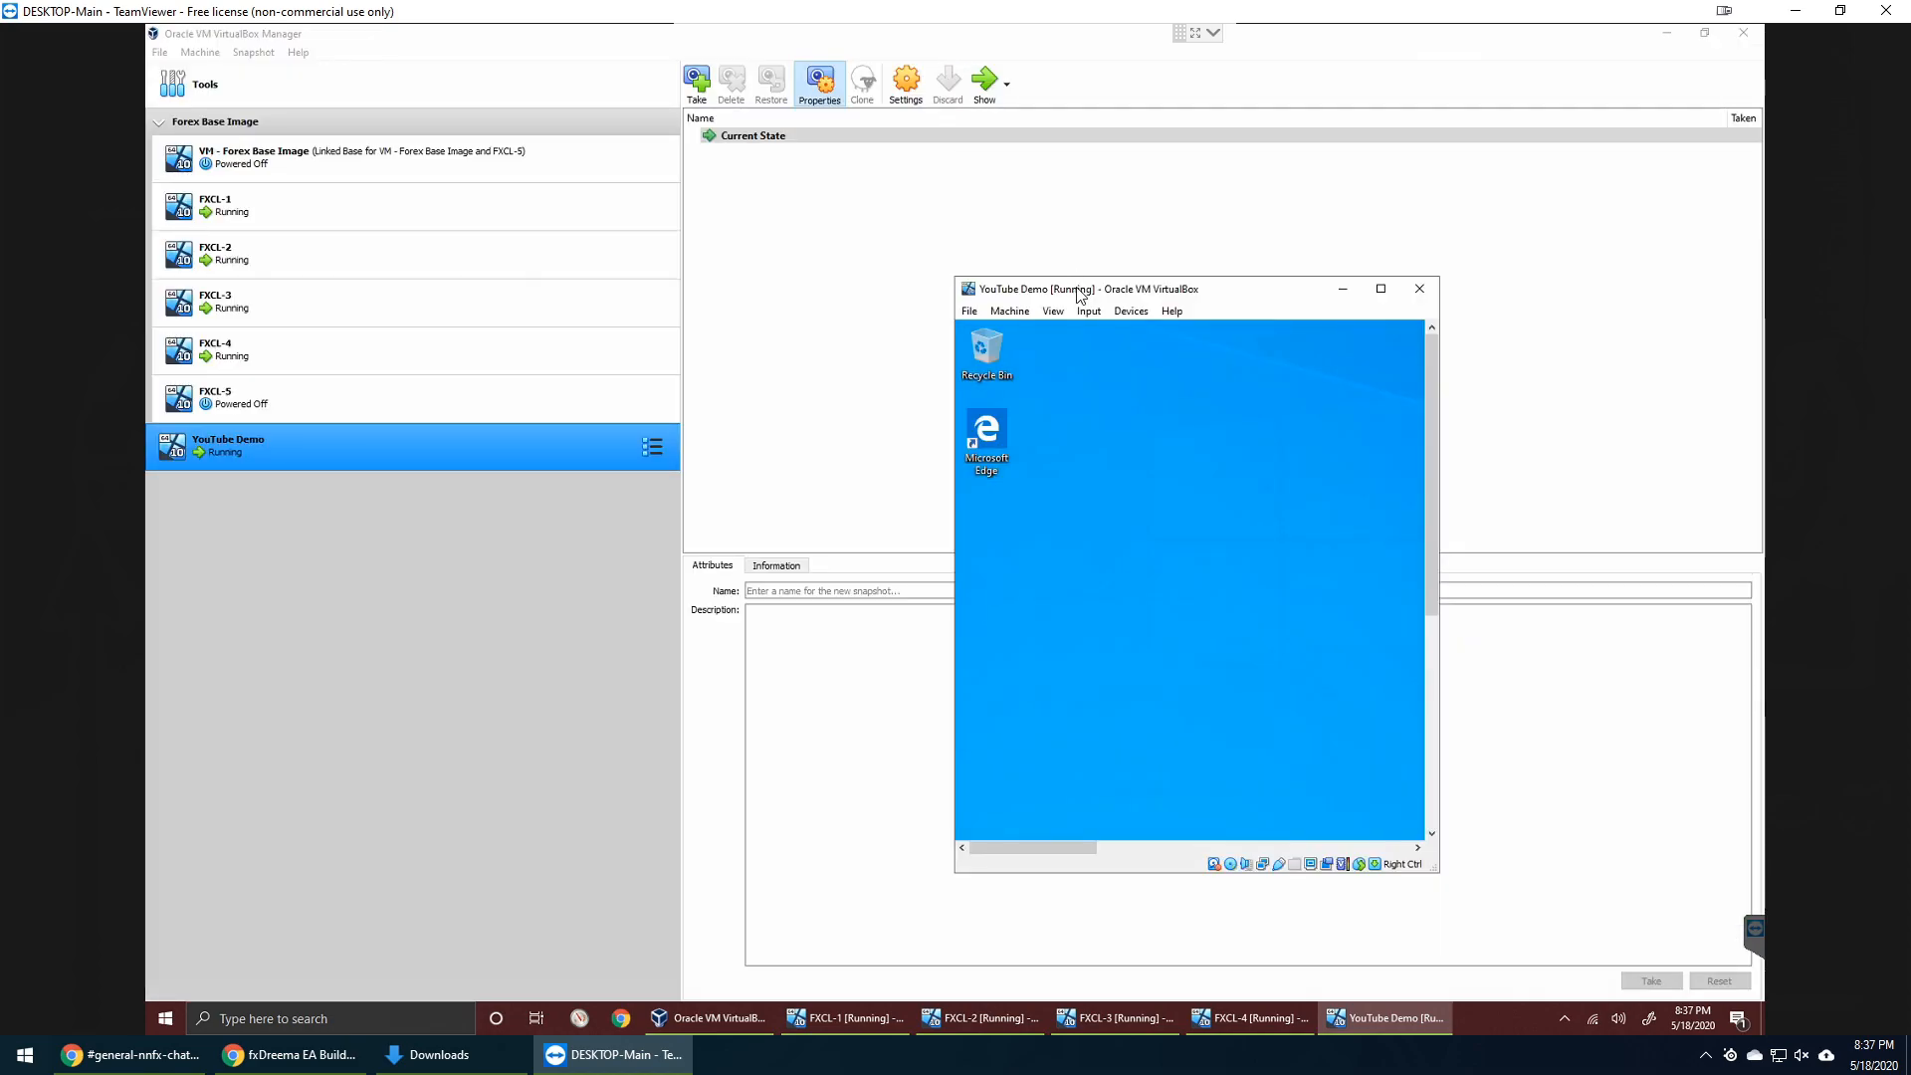
pyautogui.moveTo(1083, 291); pyautogui.dragTo(509, 189)
pyautogui.moveTo(448, 740); pyautogui.dragTo(895, 713)
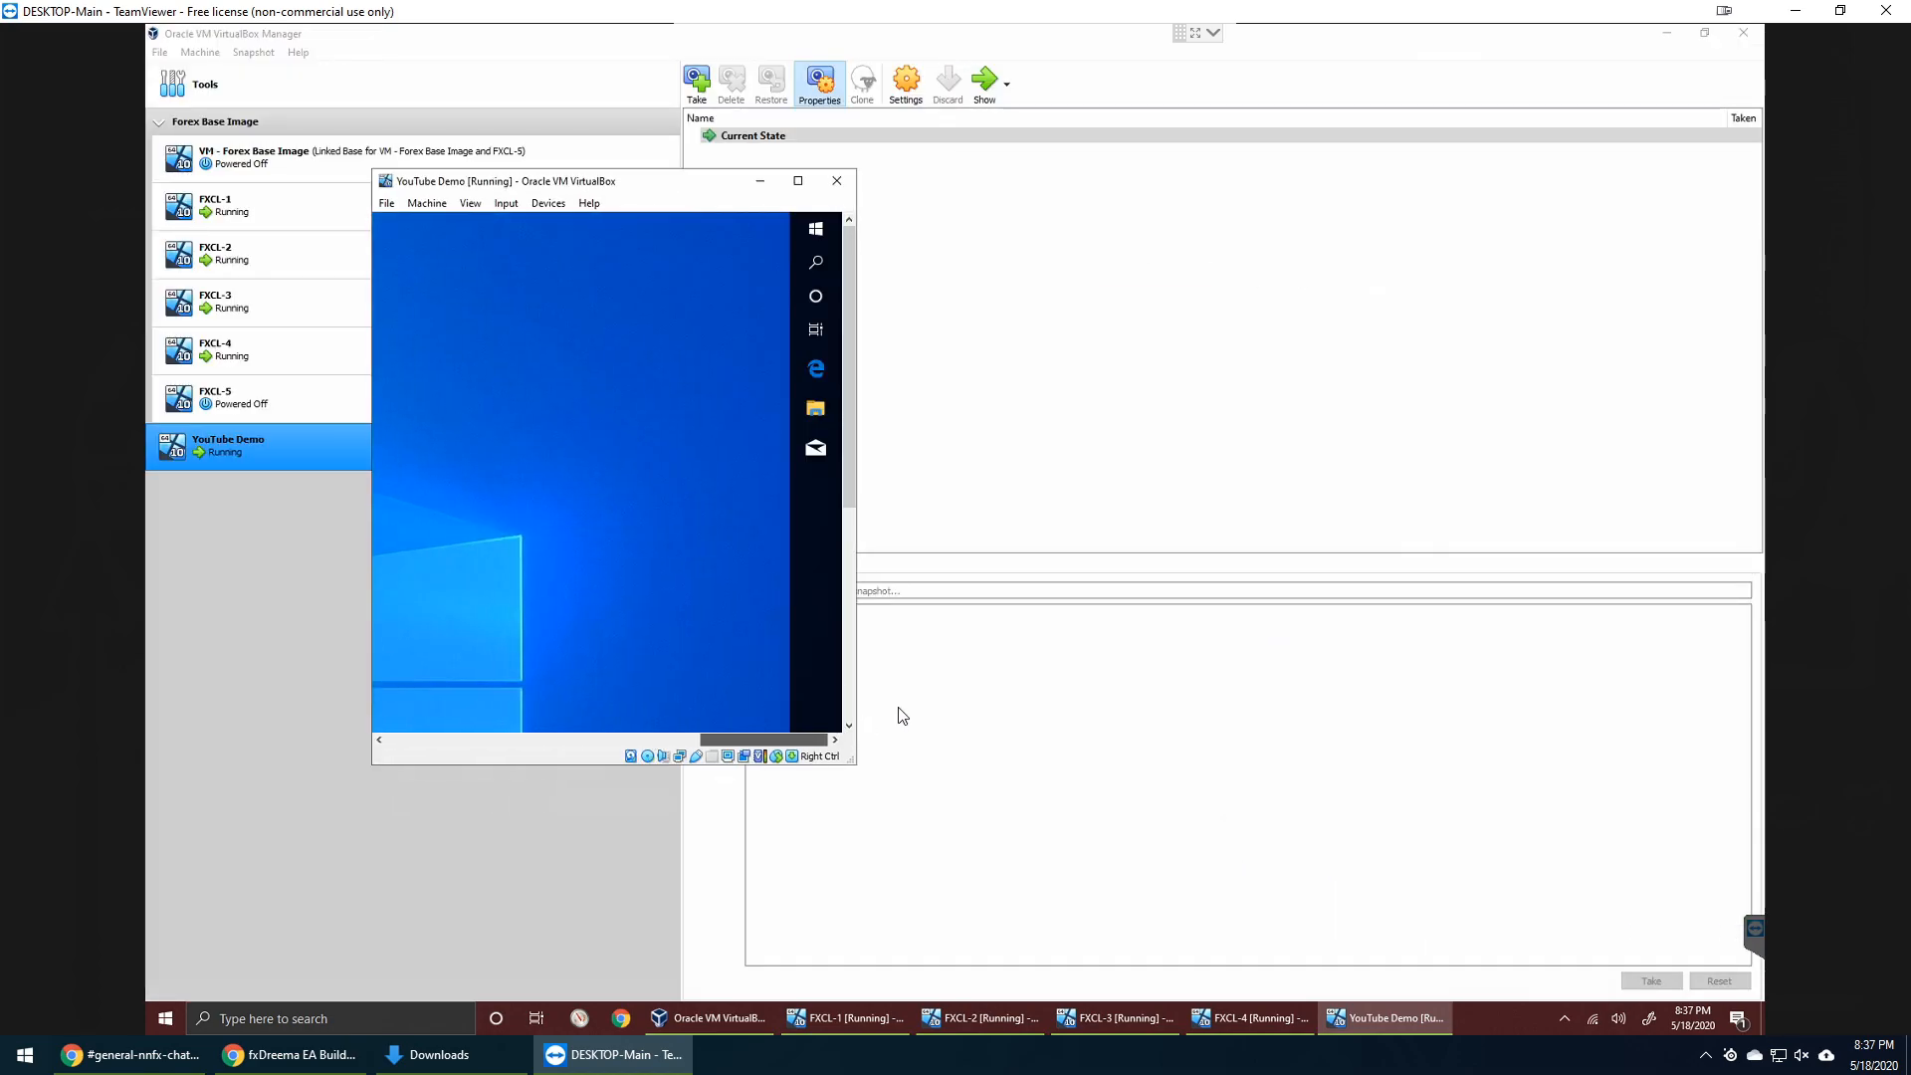
pyautogui.moveTo(846, 307); pyautogui.dragTo(846, 518)
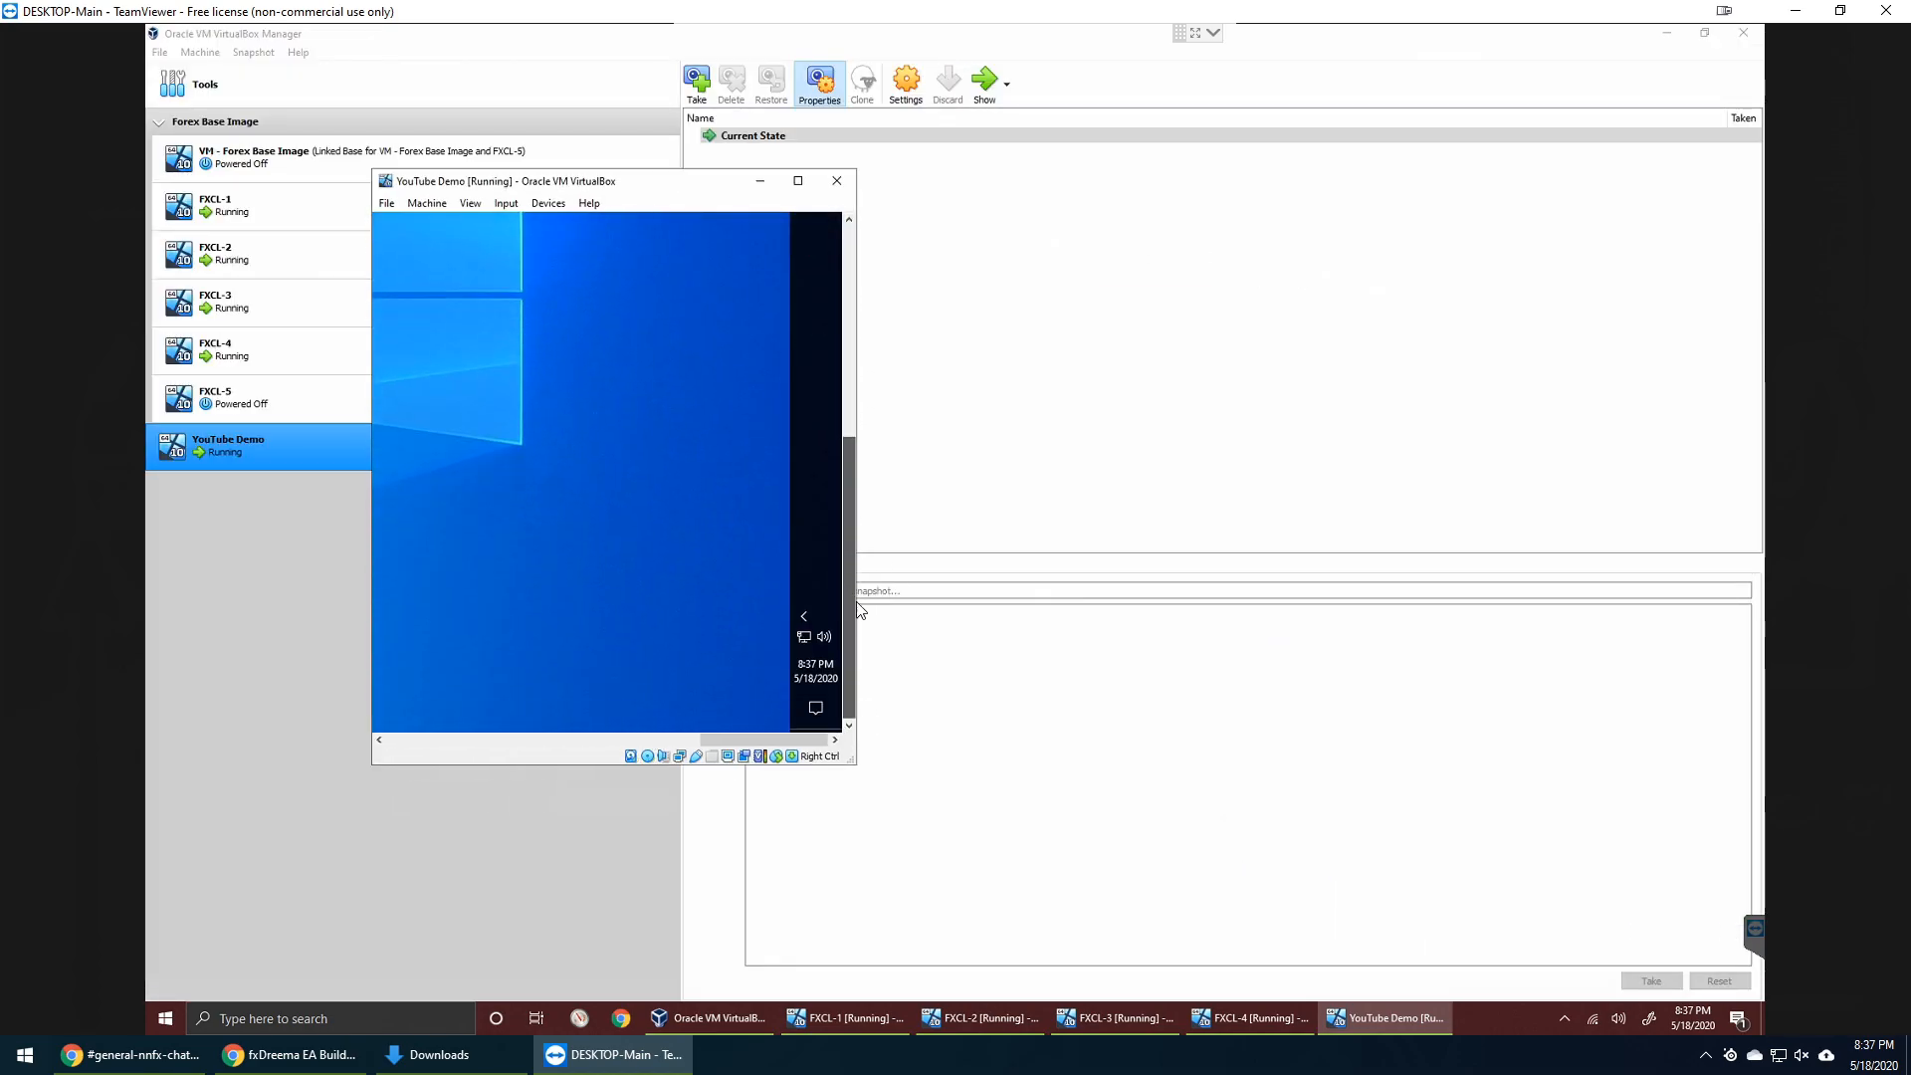
pyautogui.click(799, 182)
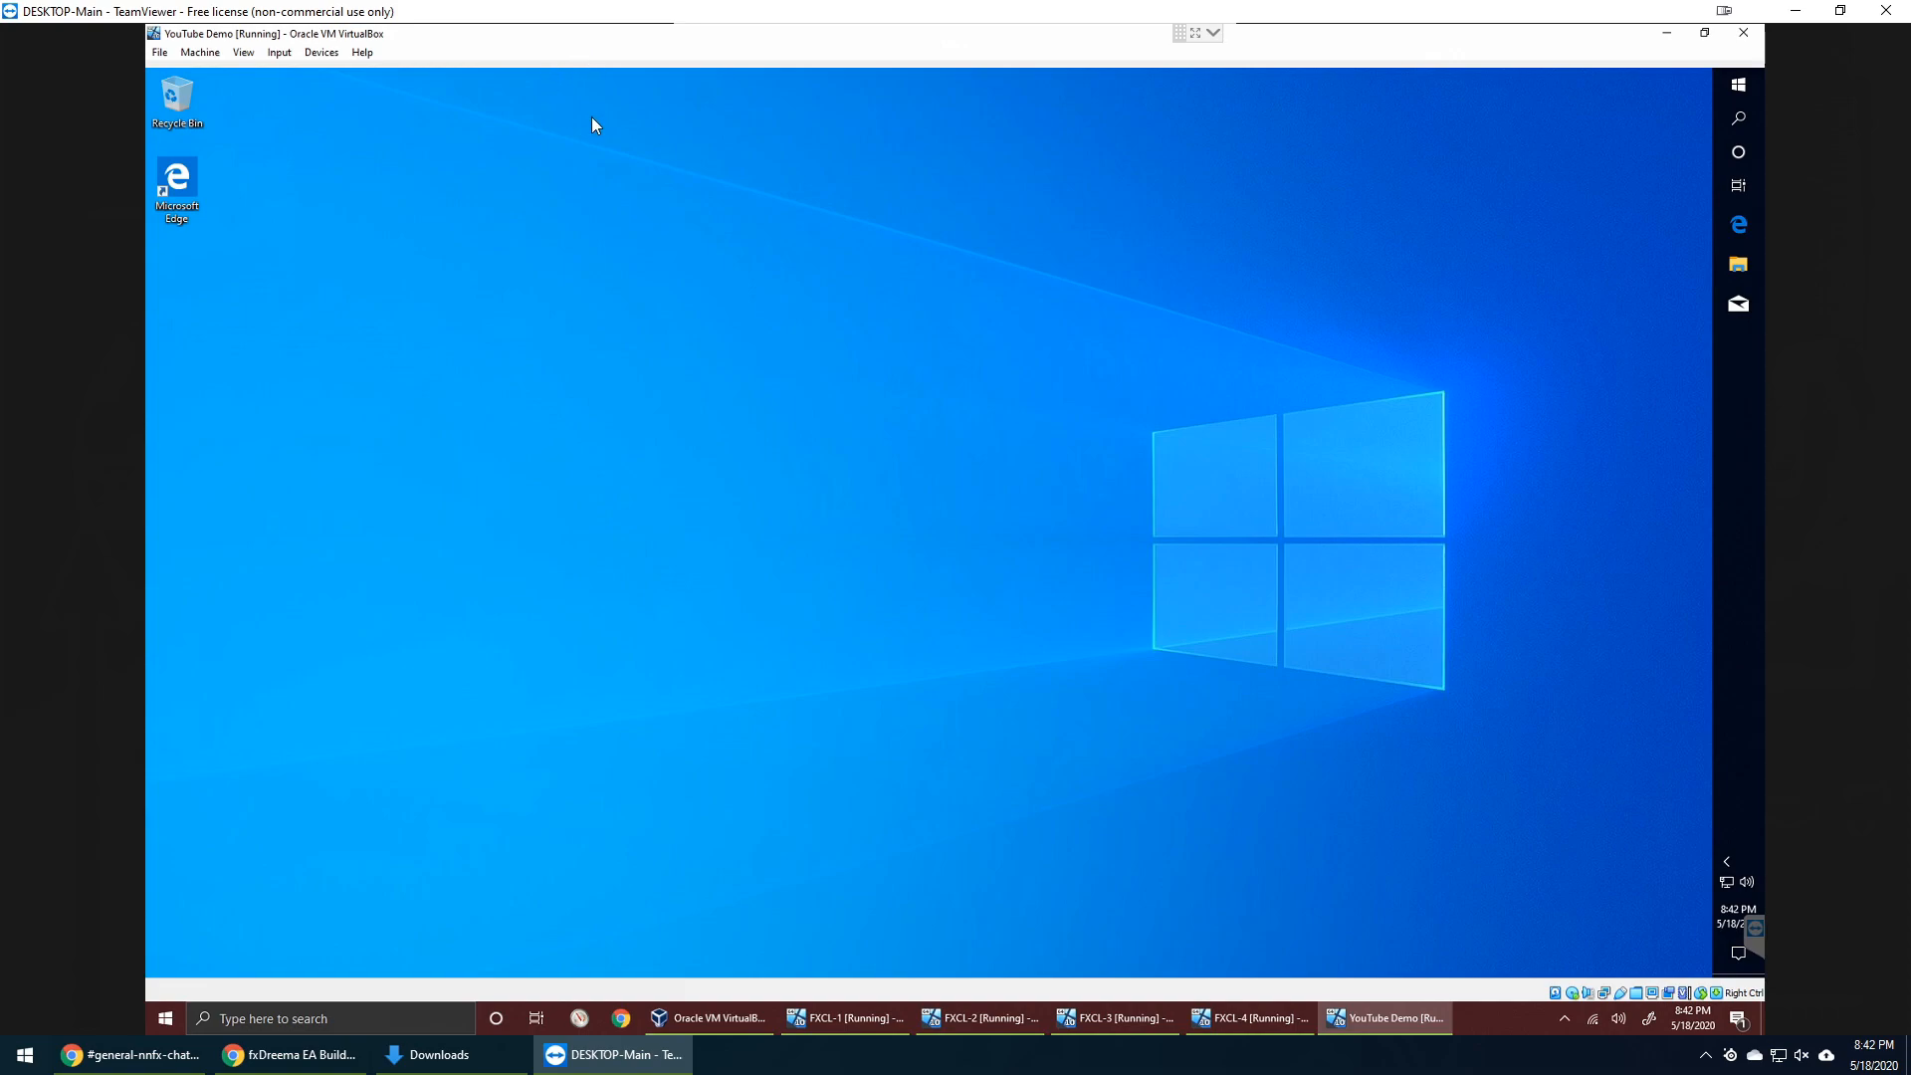
# - Switch to VirtualBox Manager and open the Shared Folders settings of the YouTube Demo machine
pyautogui.click(721, 1015)
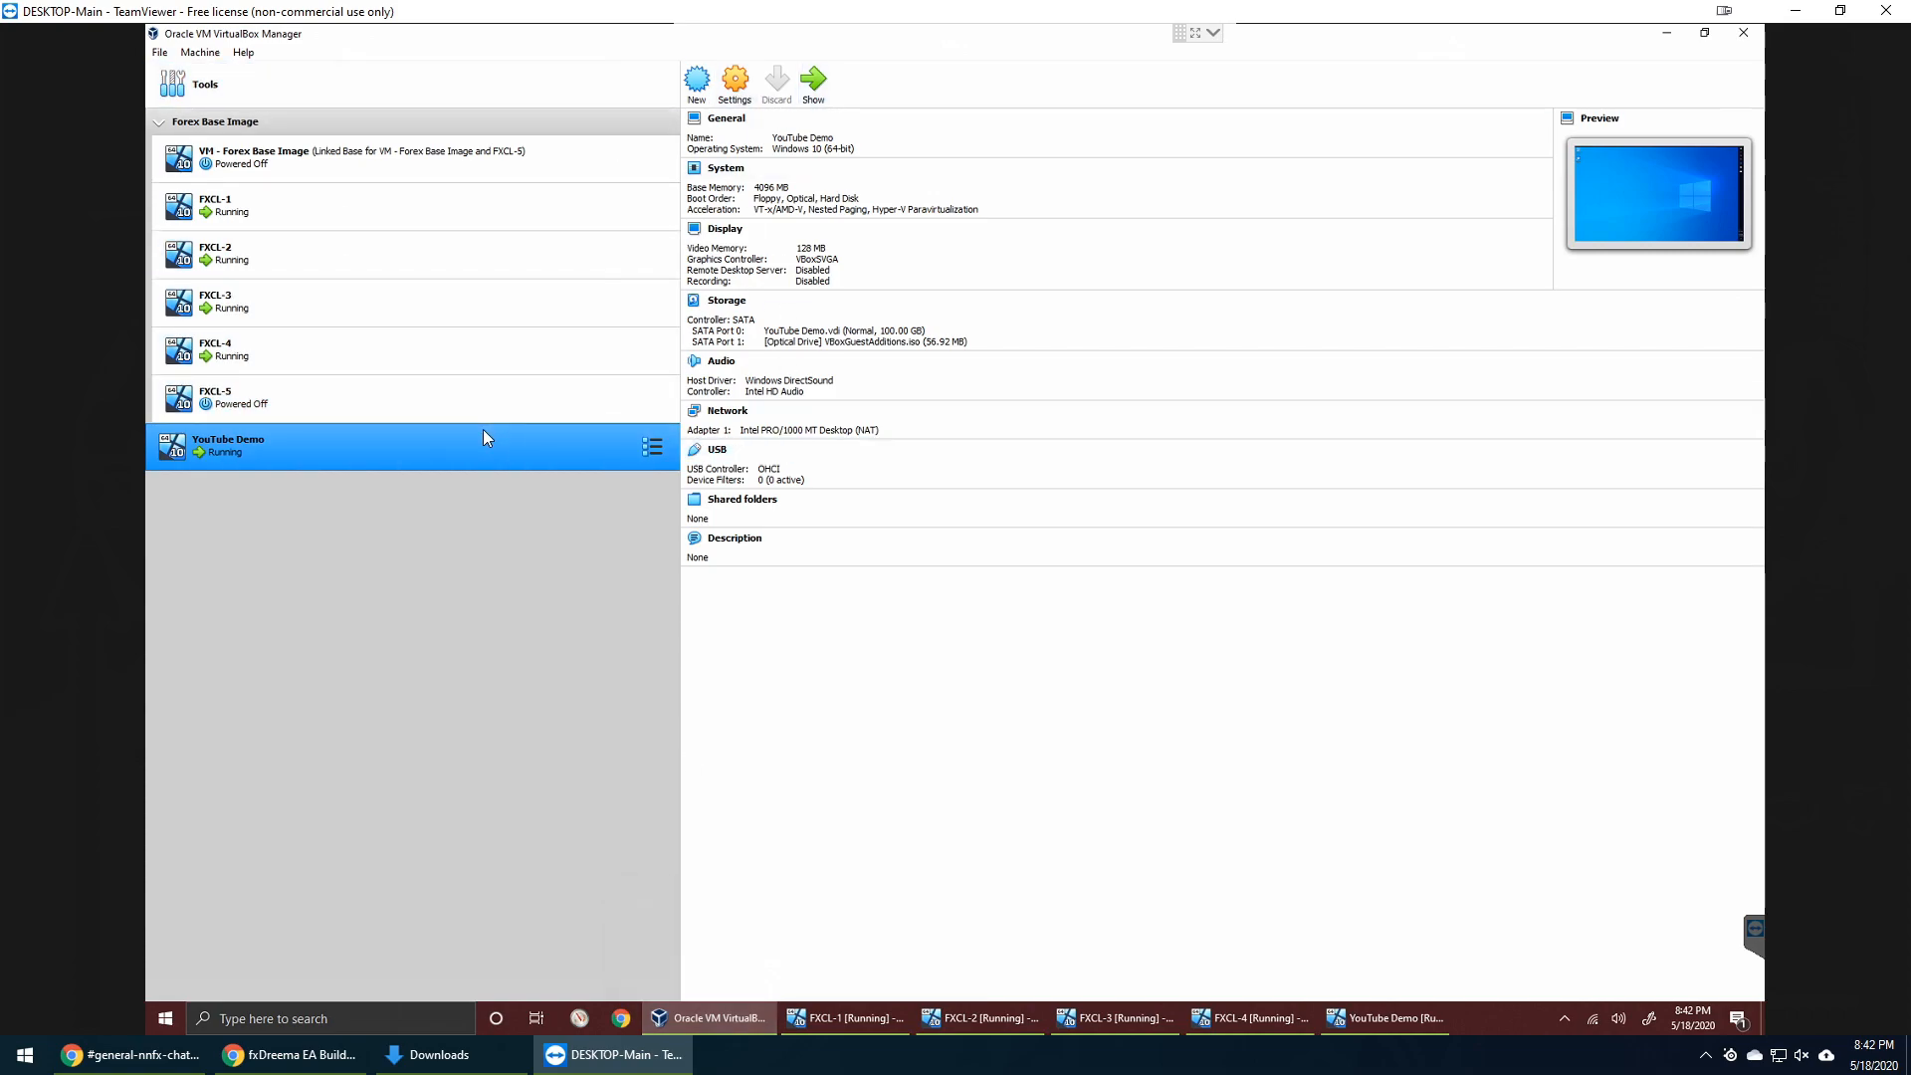
pyautogui.click(737, 83)
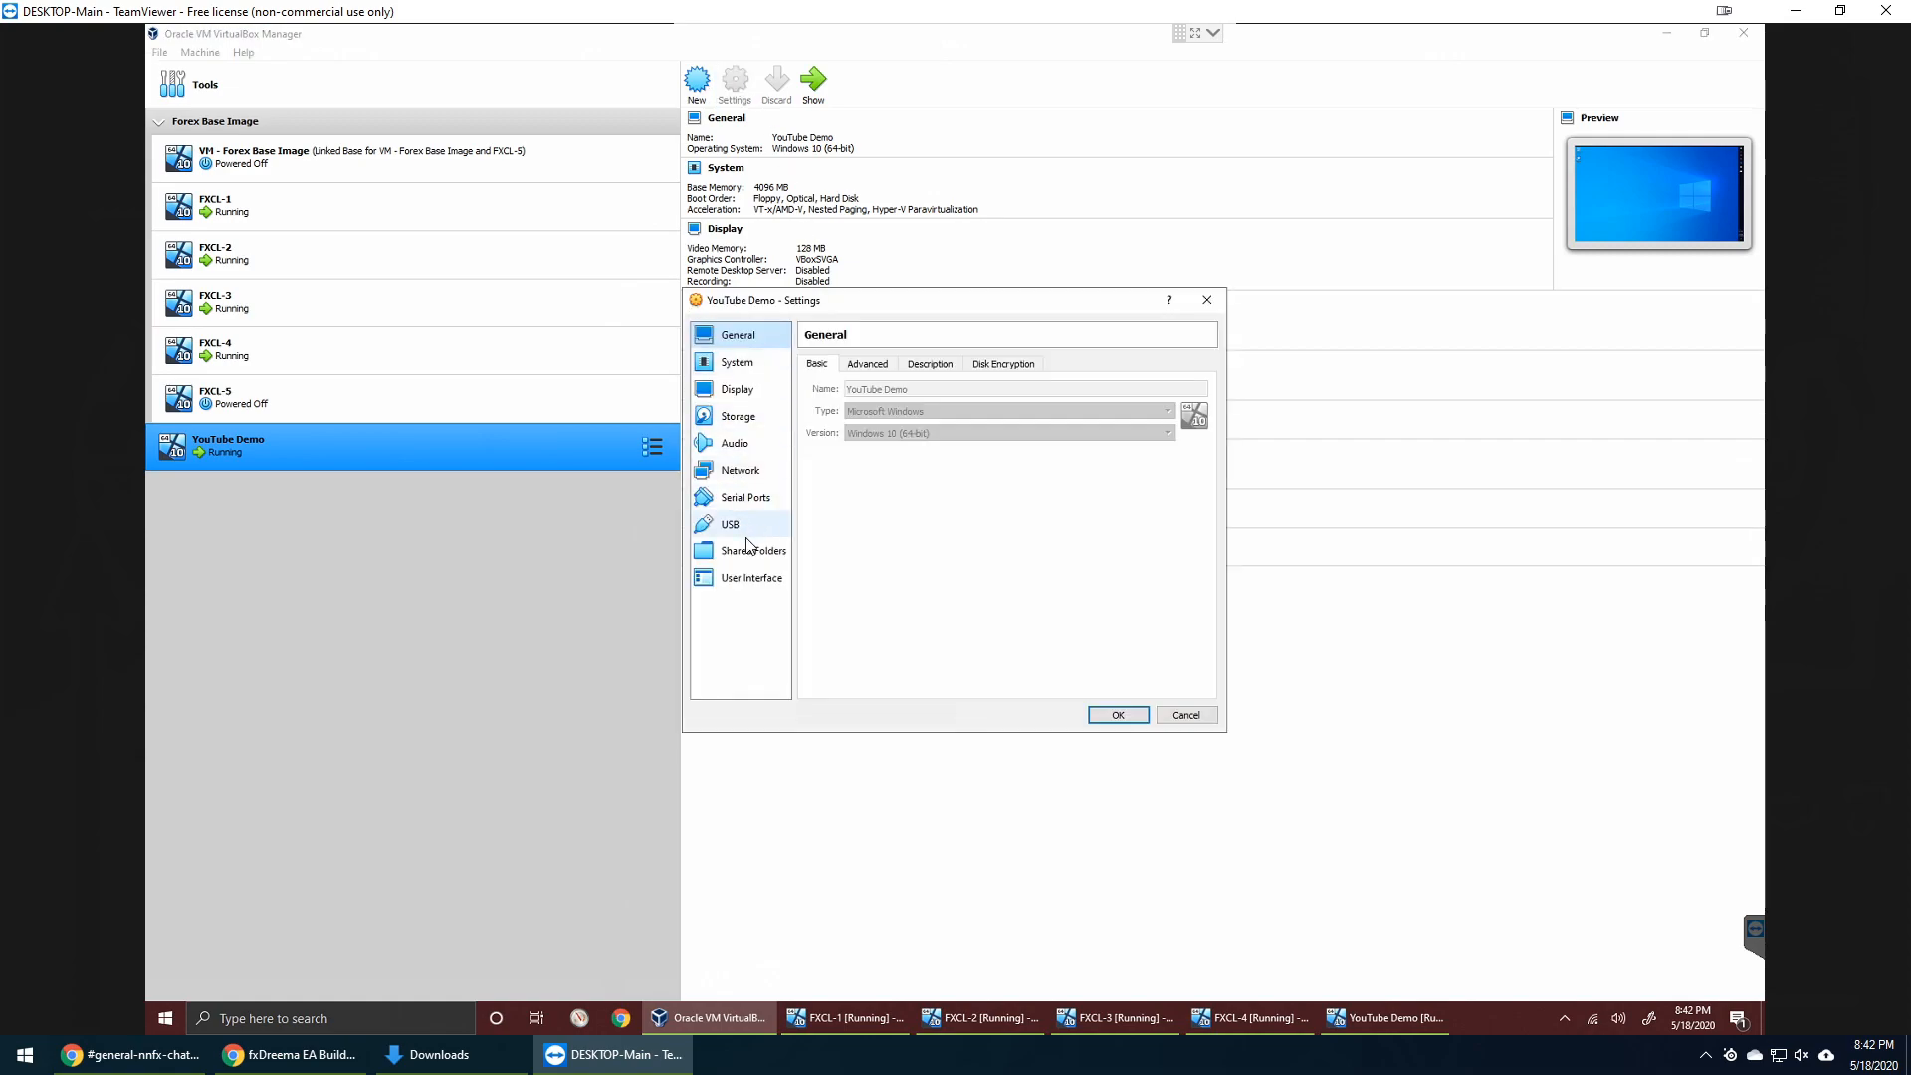
pyautogui.click(773, 564)
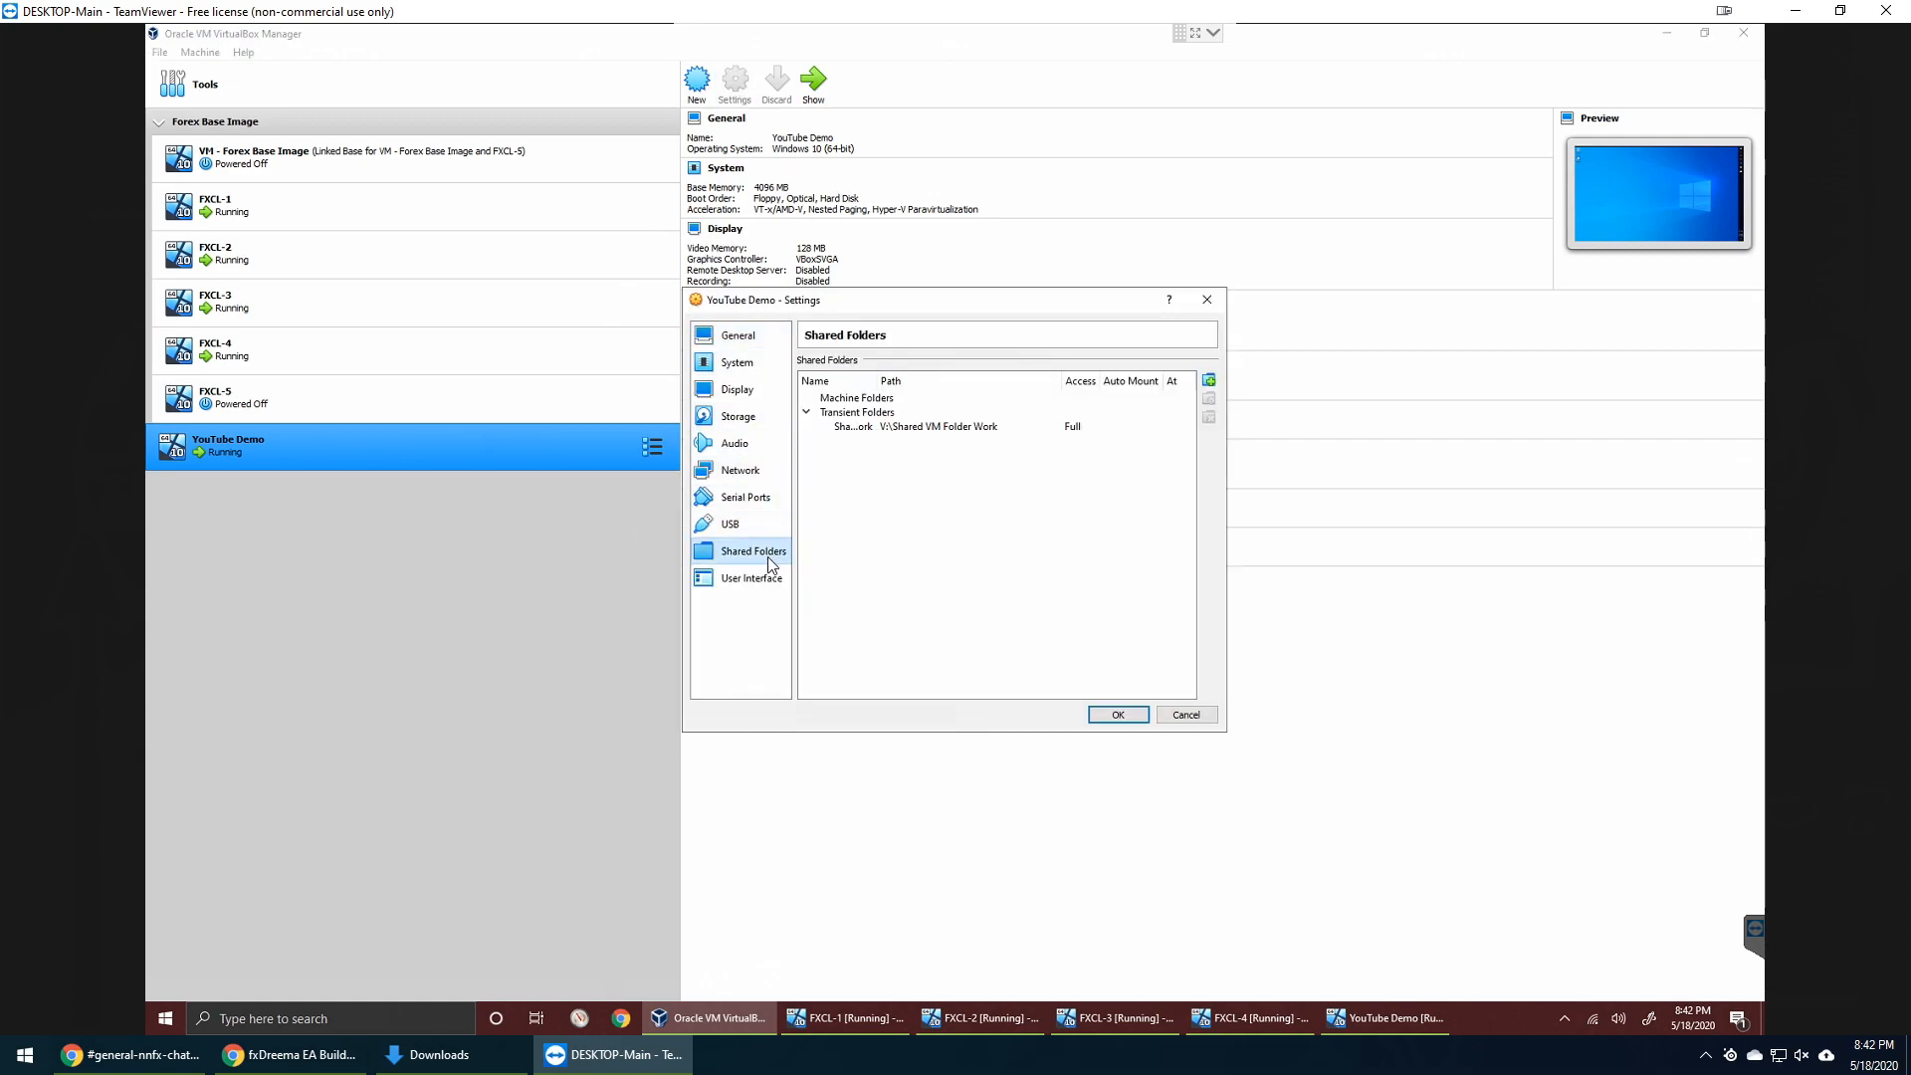
# - Add the host folder V:\Shared VM Folder as a share named Shared_VM_Folder and save the machine settings
pyautogui.click(1208, 379)
pyautogui.click(1061, 442)
pyautogui.click(1015, 474)
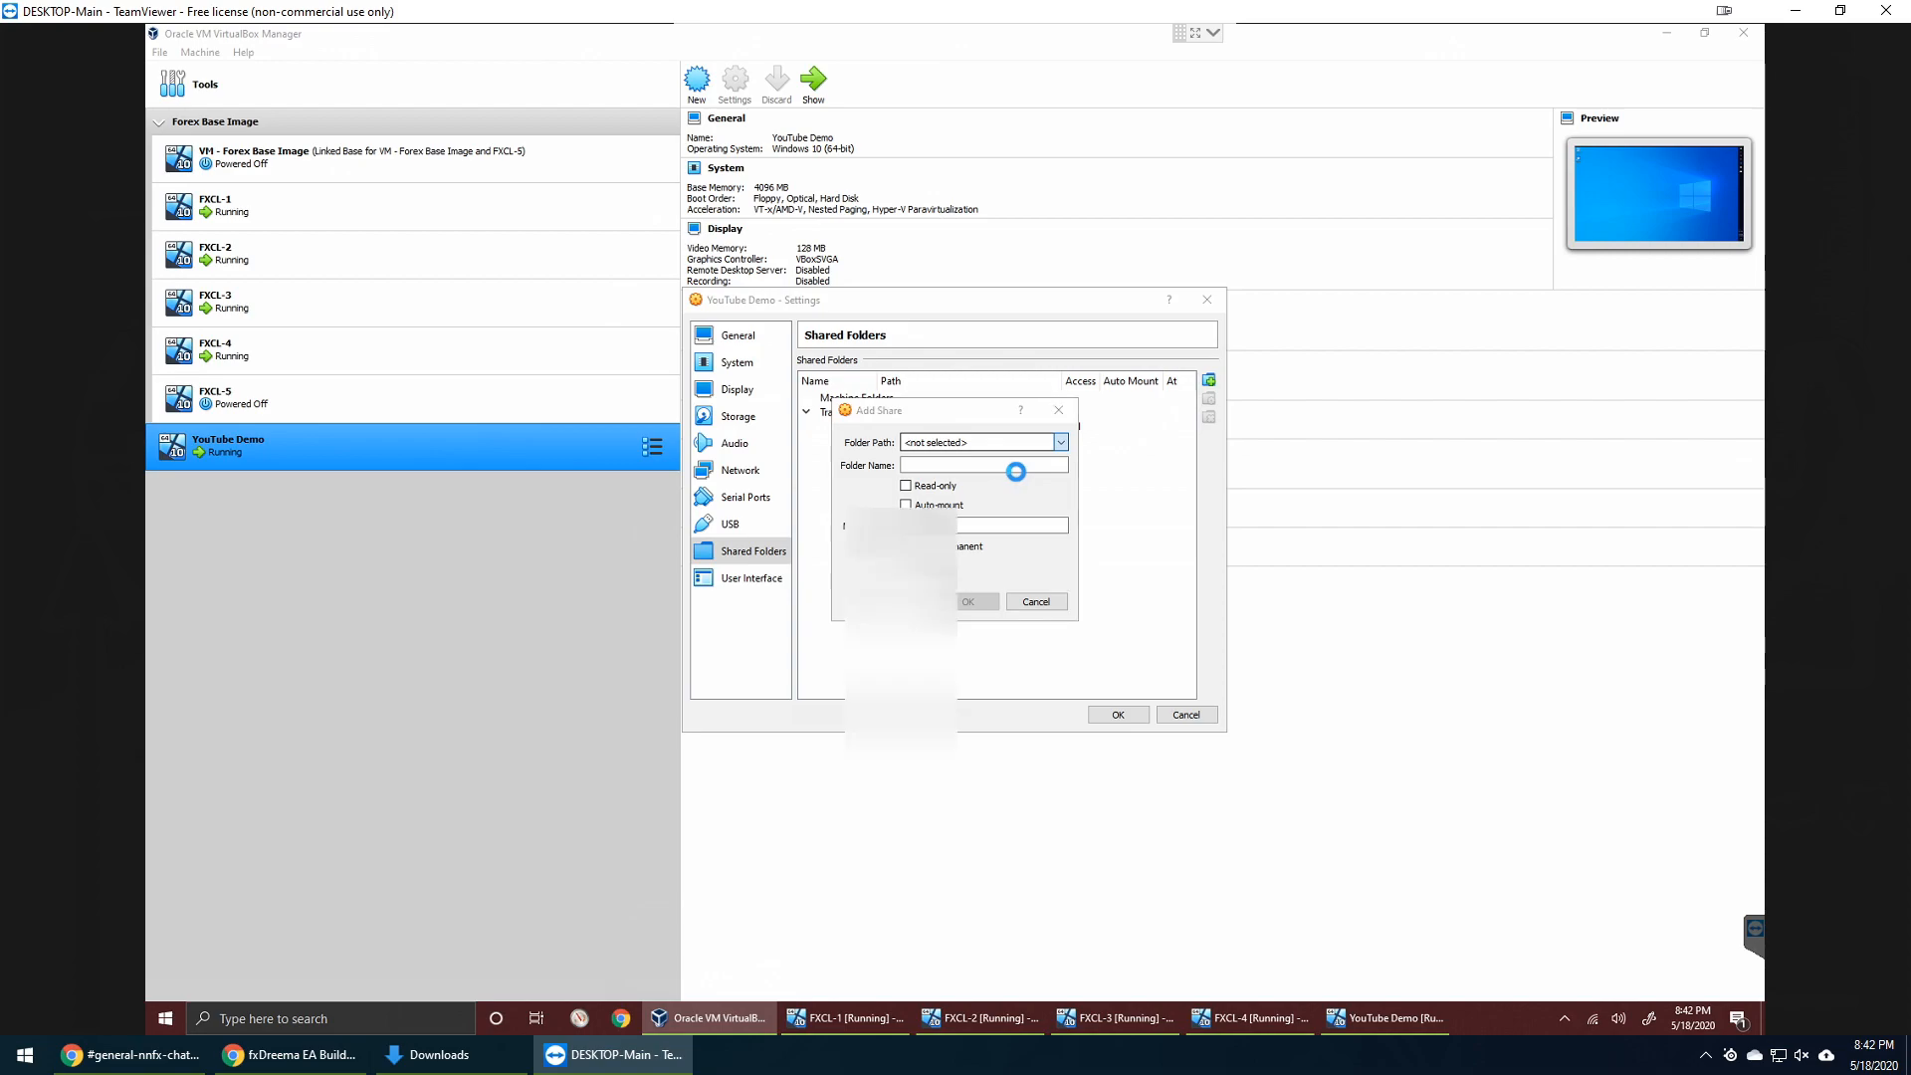
pyautogui.scroll(-5, 901, 697)
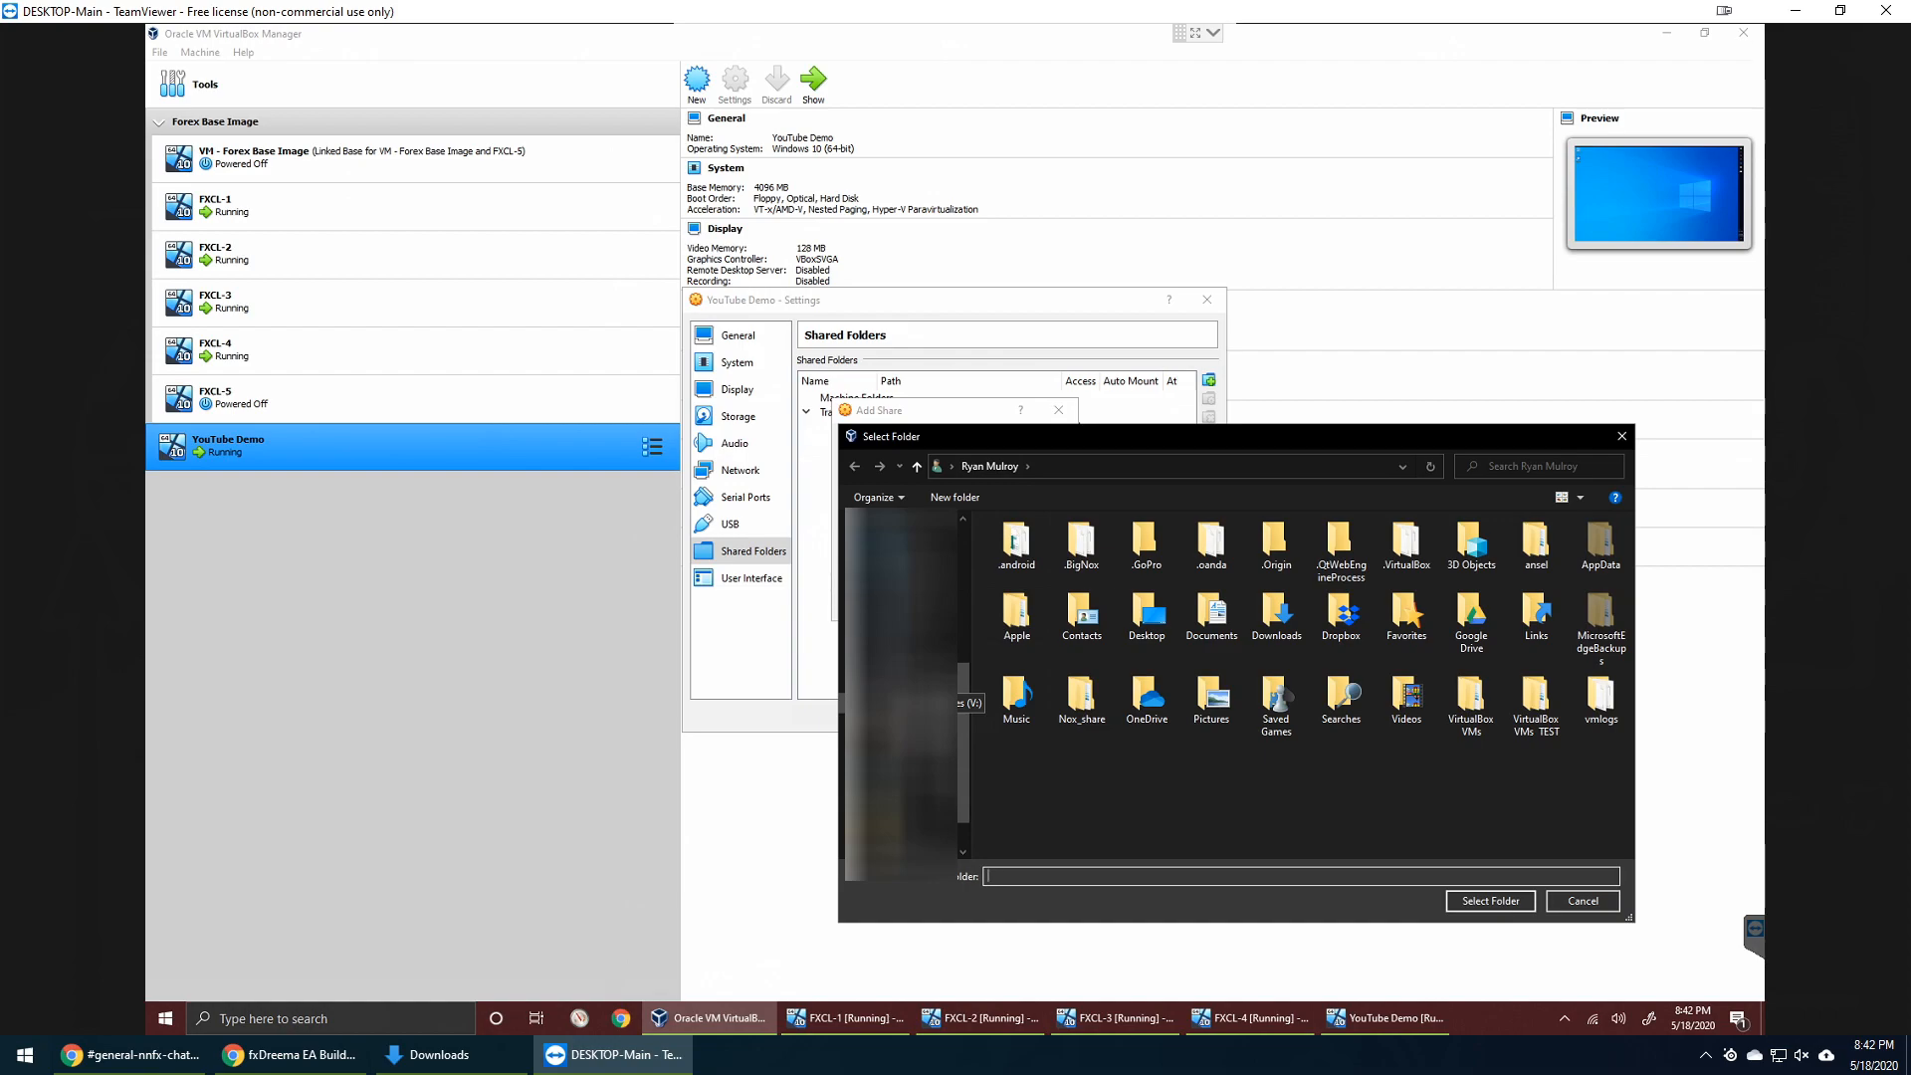
pyautogui.click(906, 701)
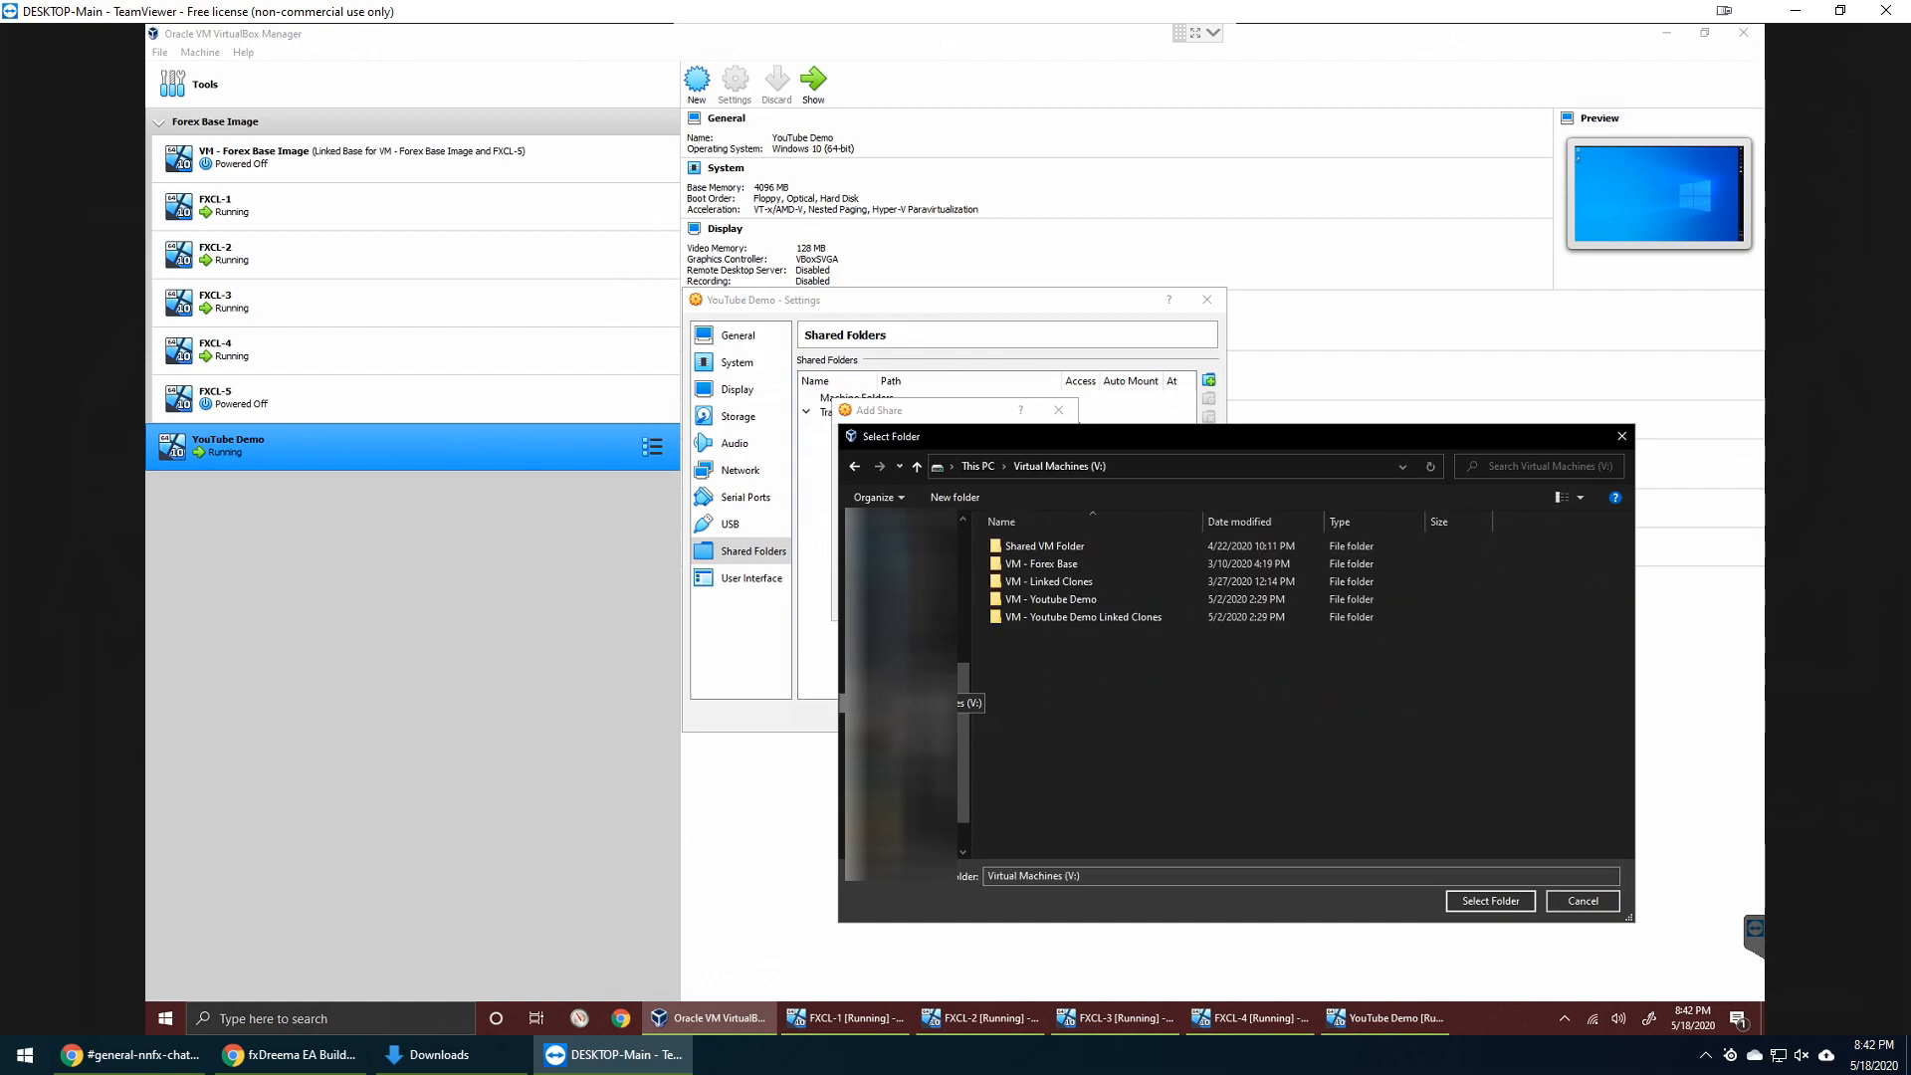
pyautogui.click(1067, 546)
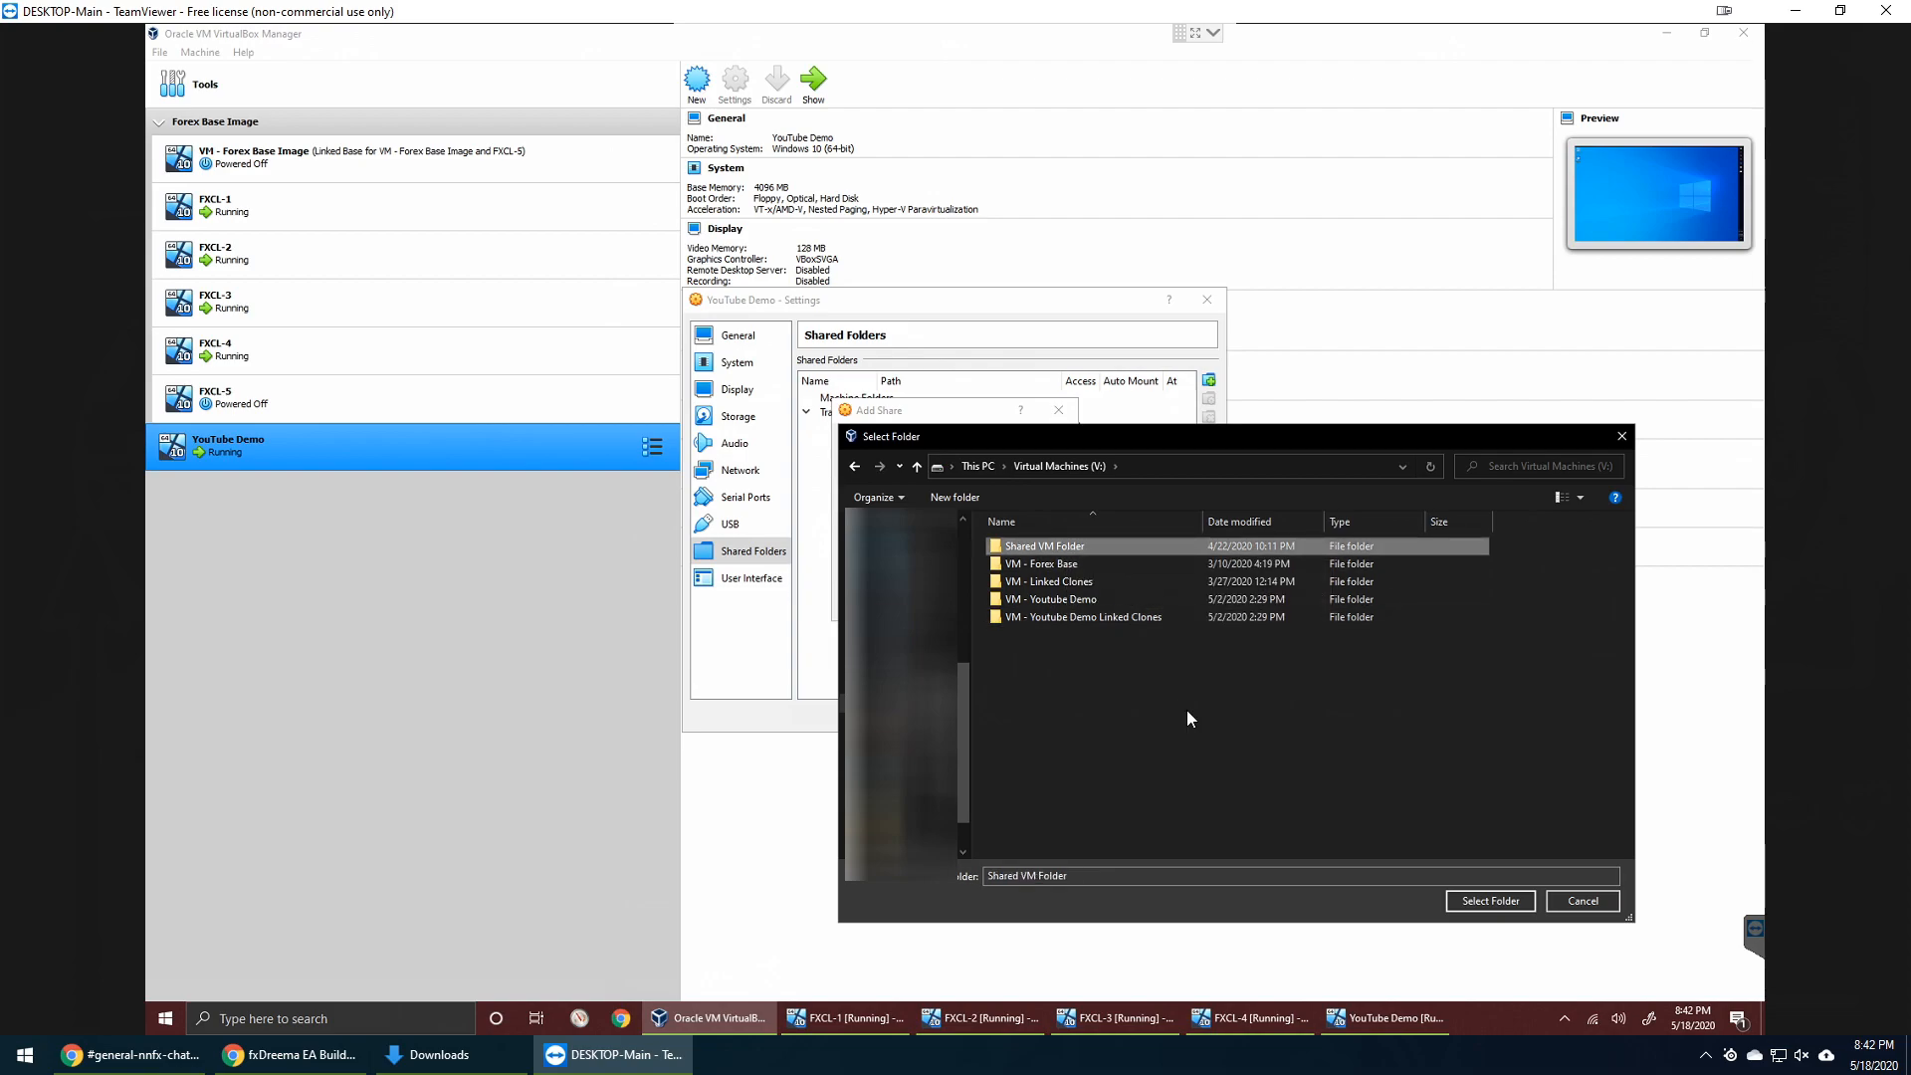
pyautogui.click(1490, 900)
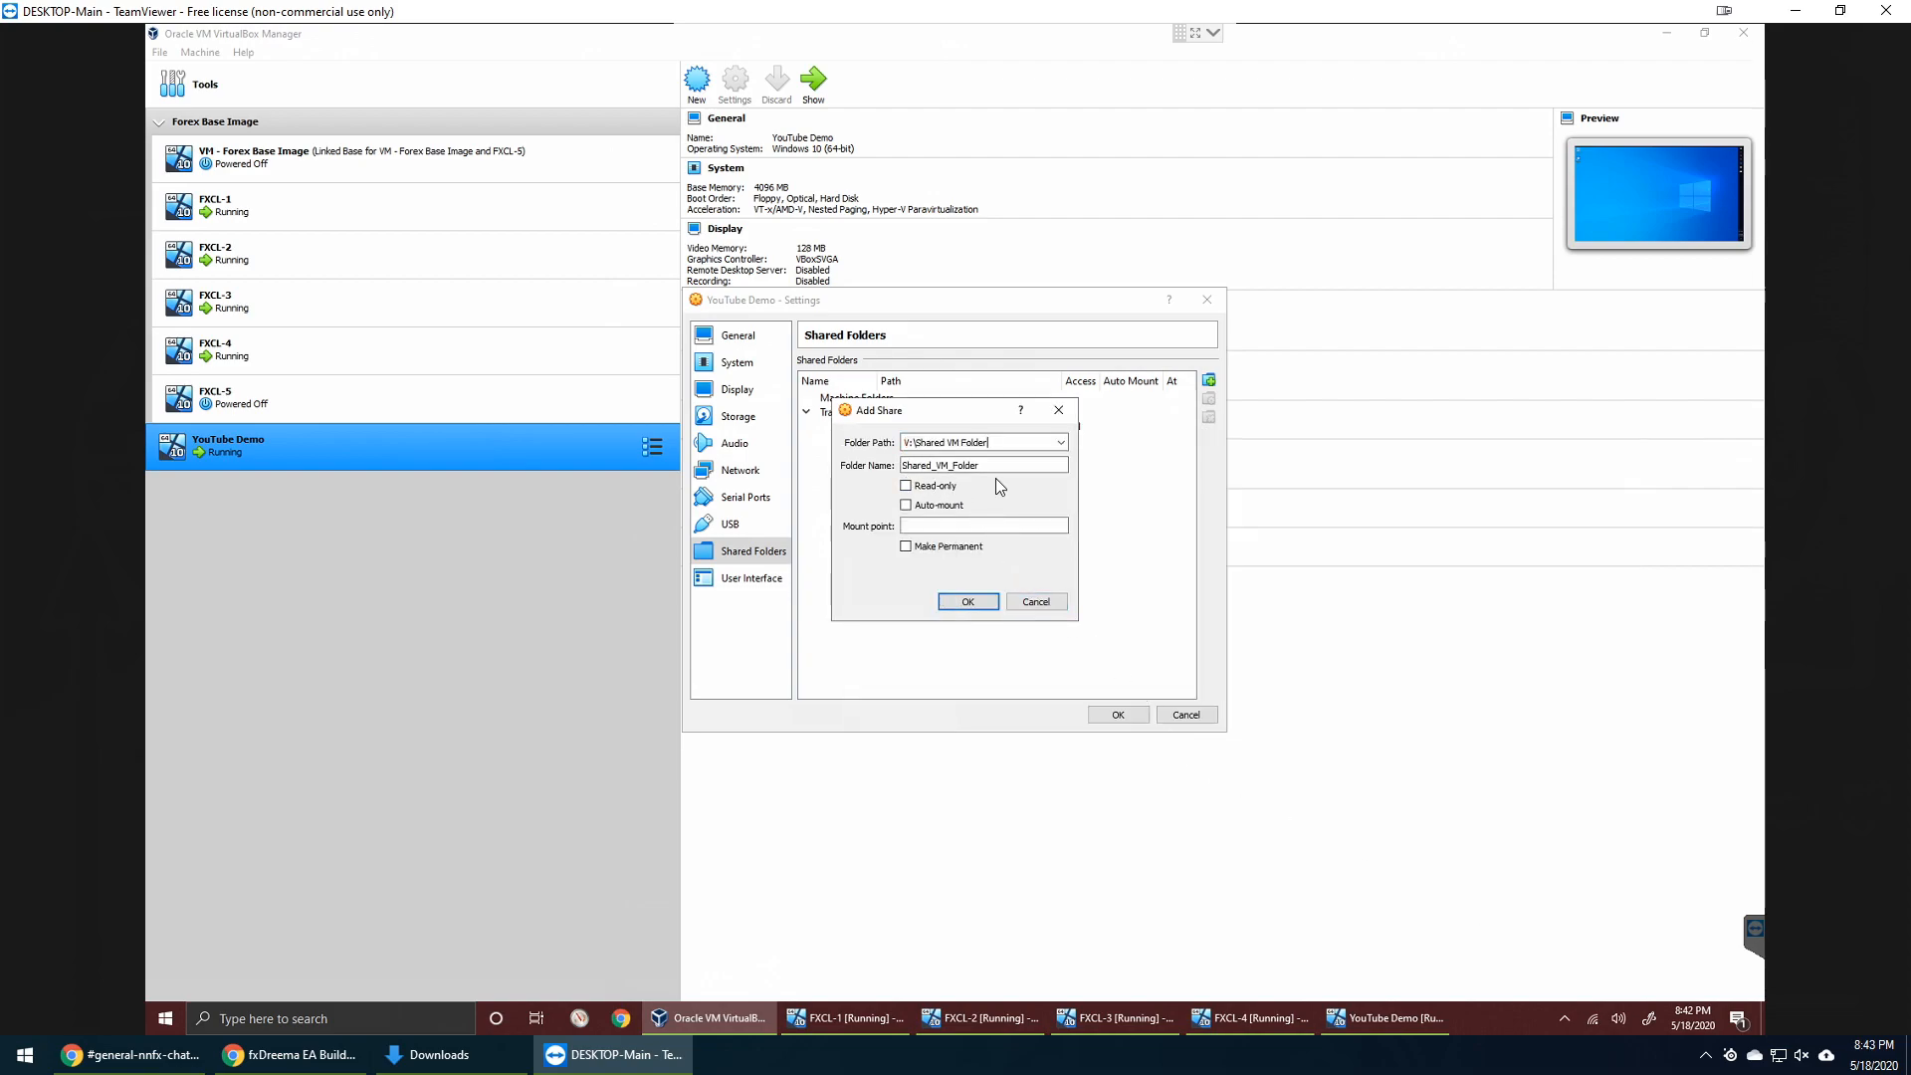
pyautogui.click(971, 601)
pyautogui.click(1118, 716)
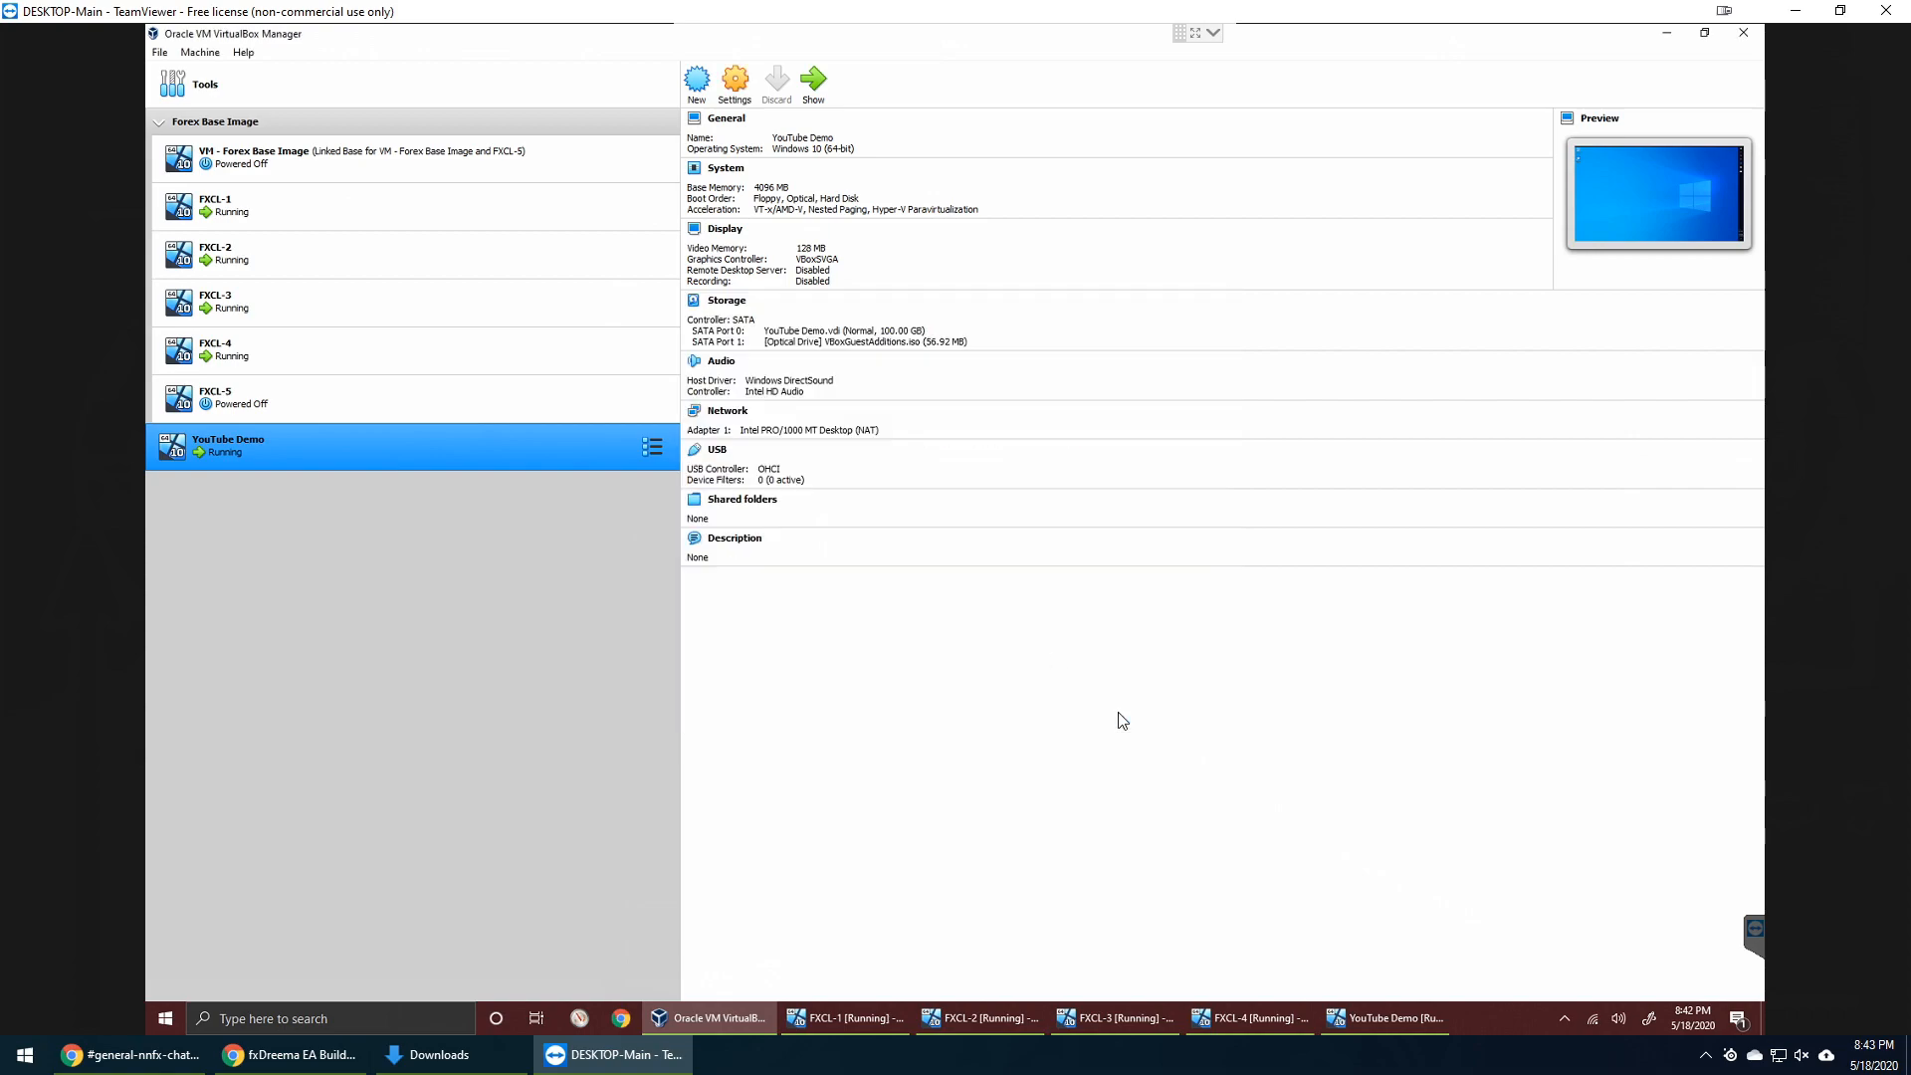
# - Switch to the YouTube Demo guest and open the Network location in its File Explorer, dismissing the network discovery notice
pyautogui.click(1365, 1025)
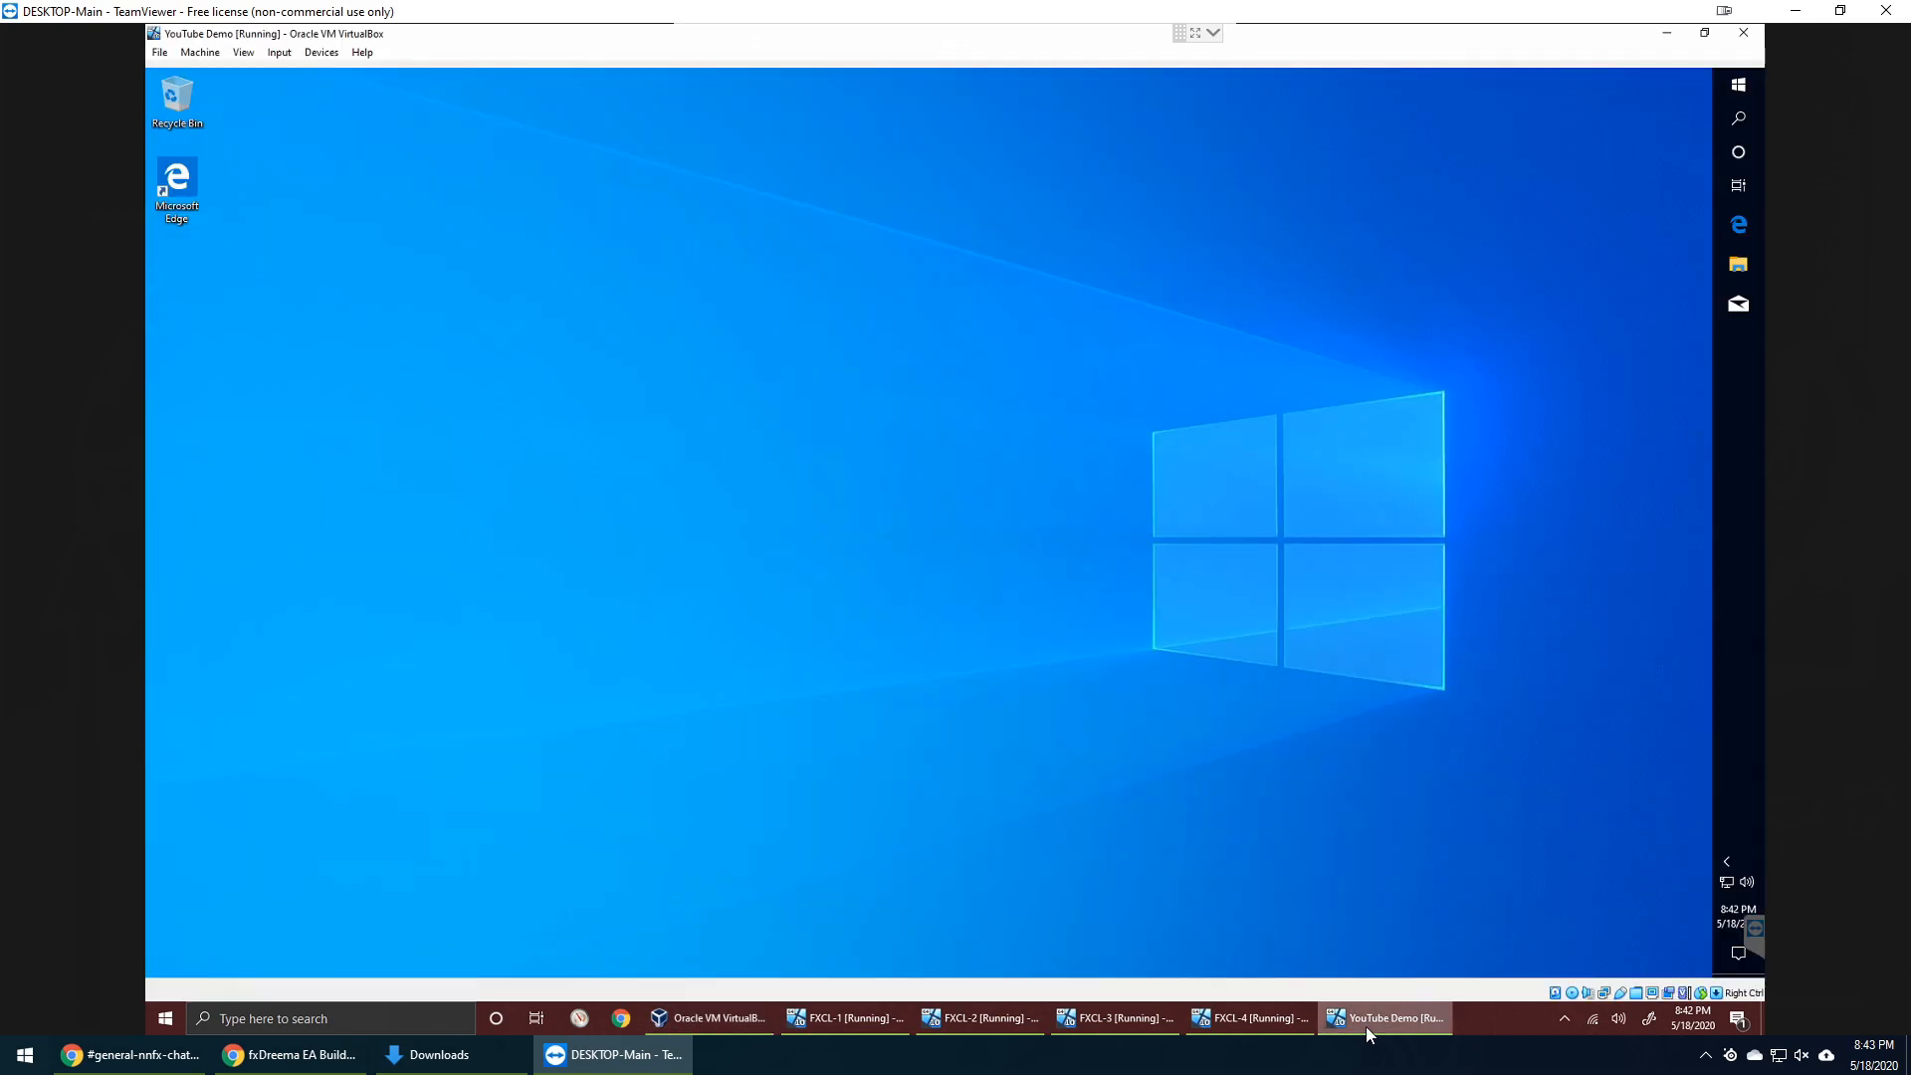
pyautogui.click(1737, 267)
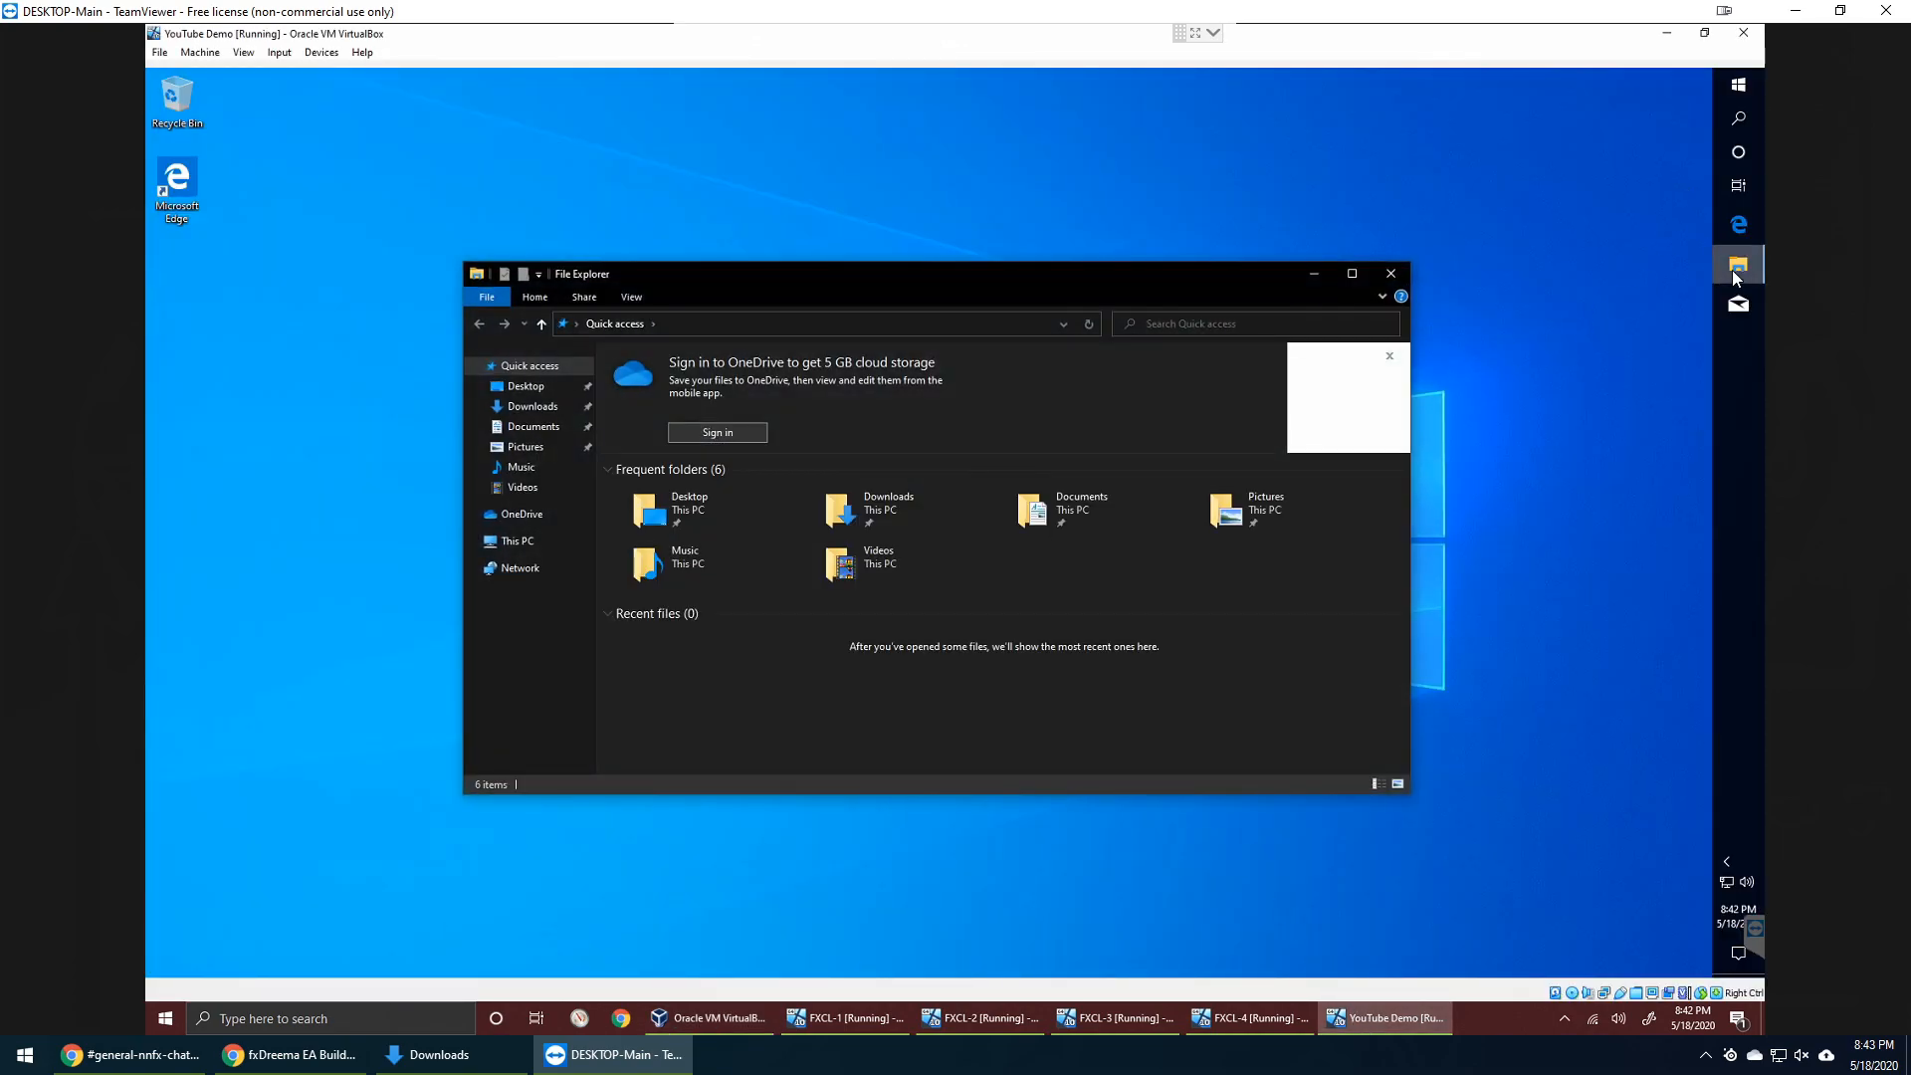
pyautogui.click(501, 571)
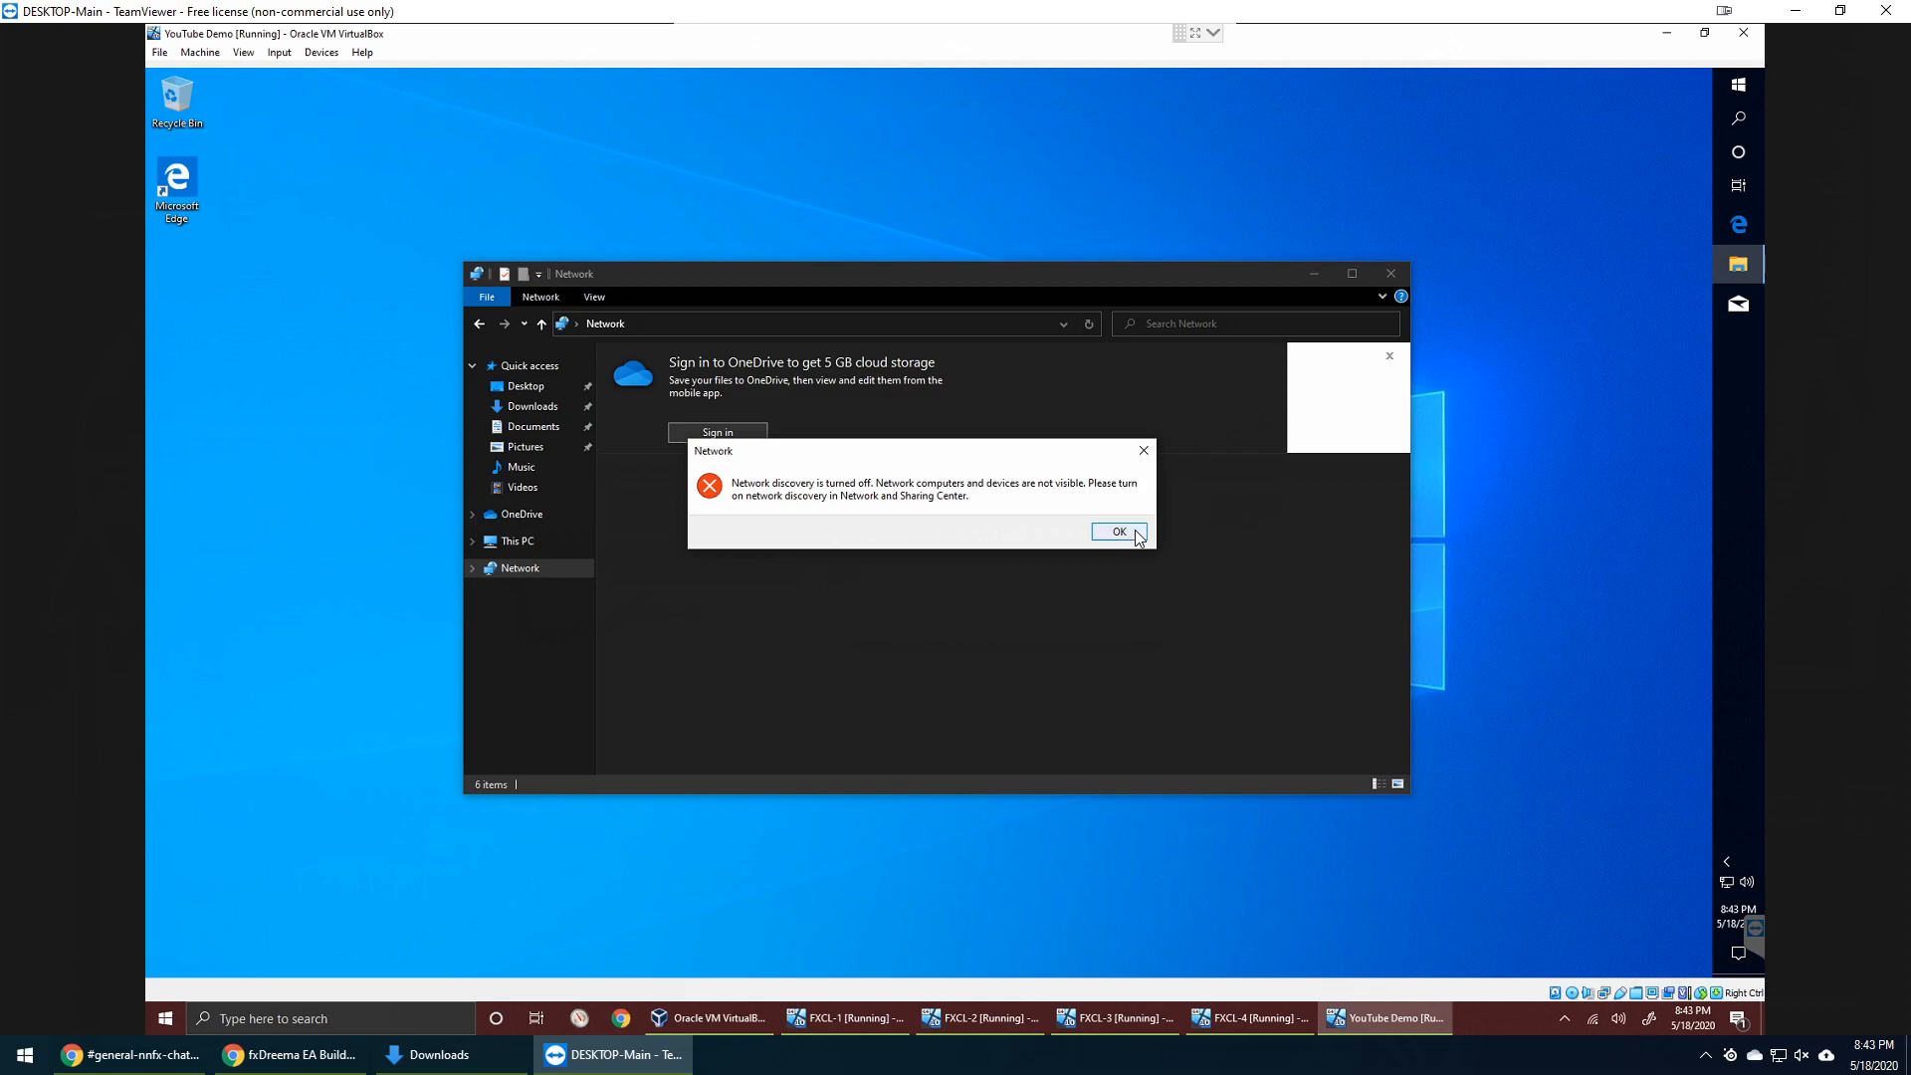
pyautogui.click(1136, 532)
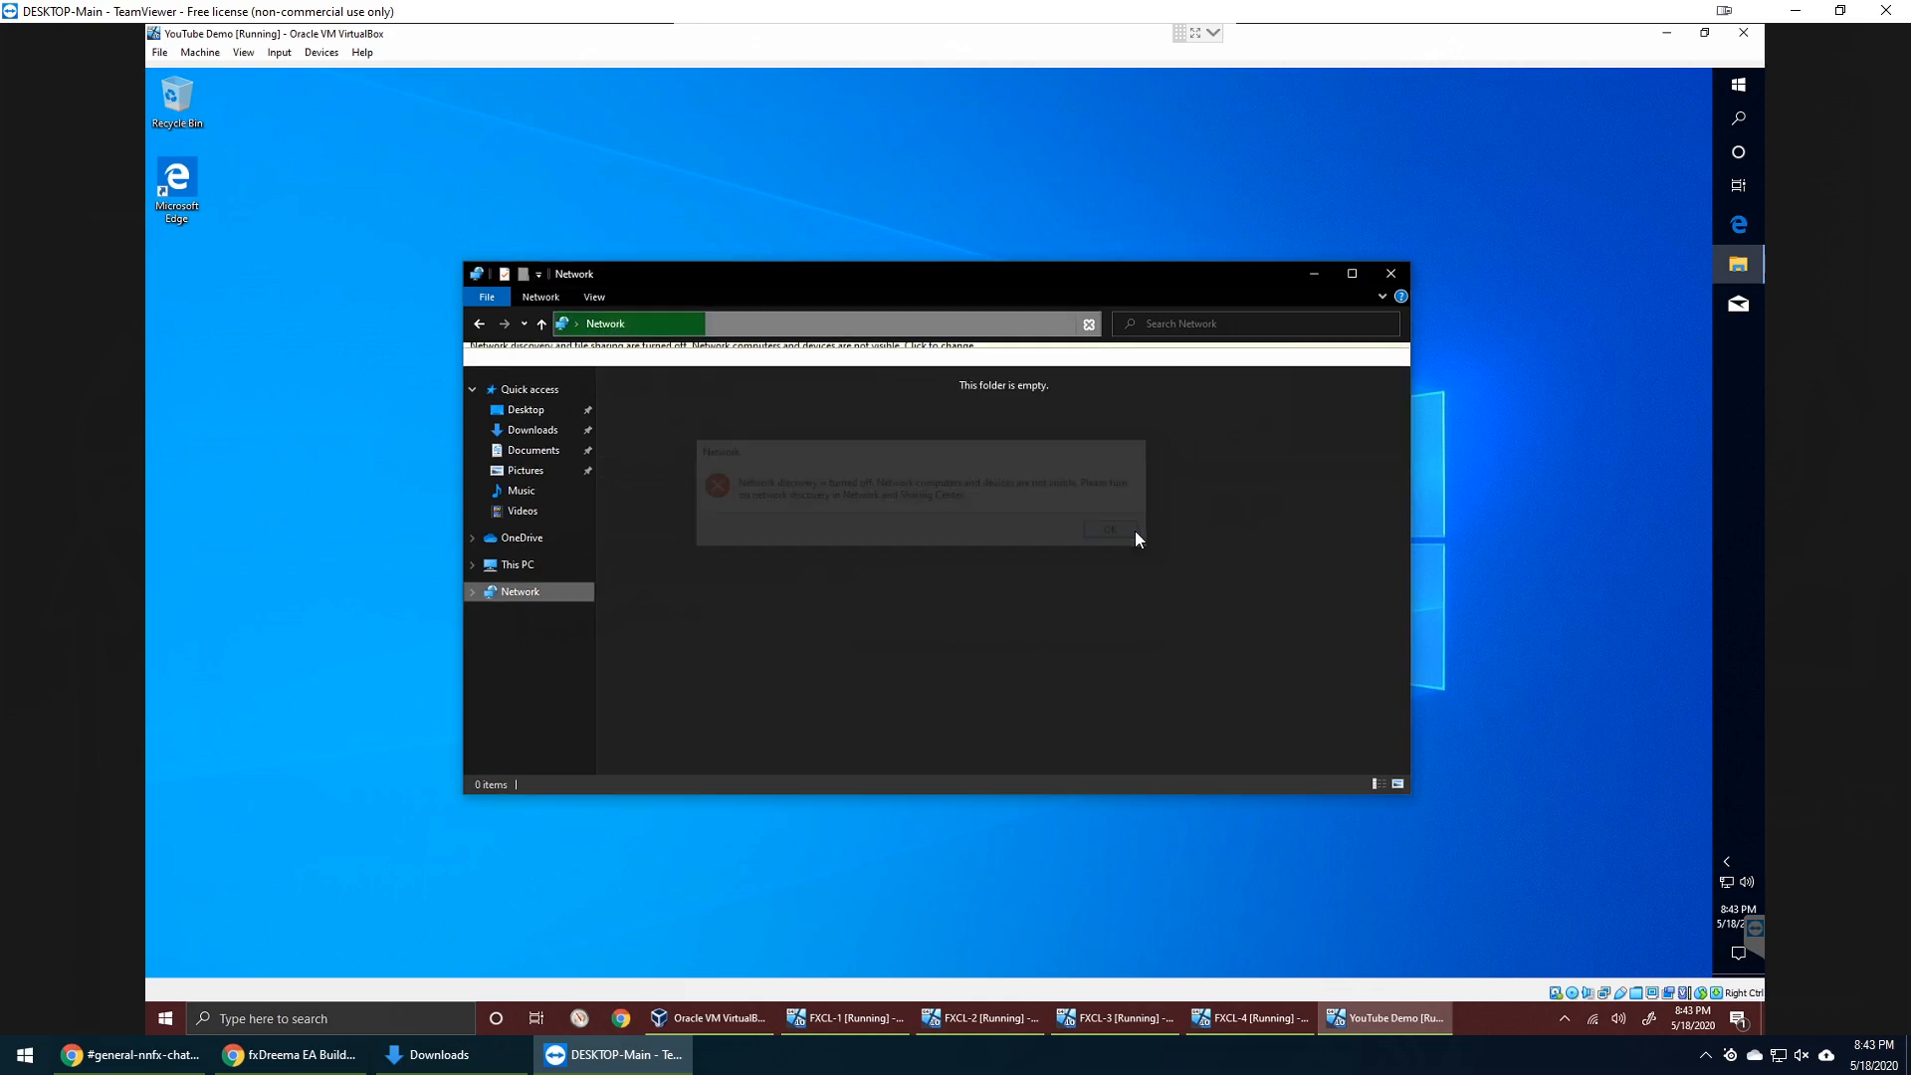
# - Turn on network discovery and file sharing in the guest, make the connected network private, and reload the Network location
pyautogui.click(939, 354)
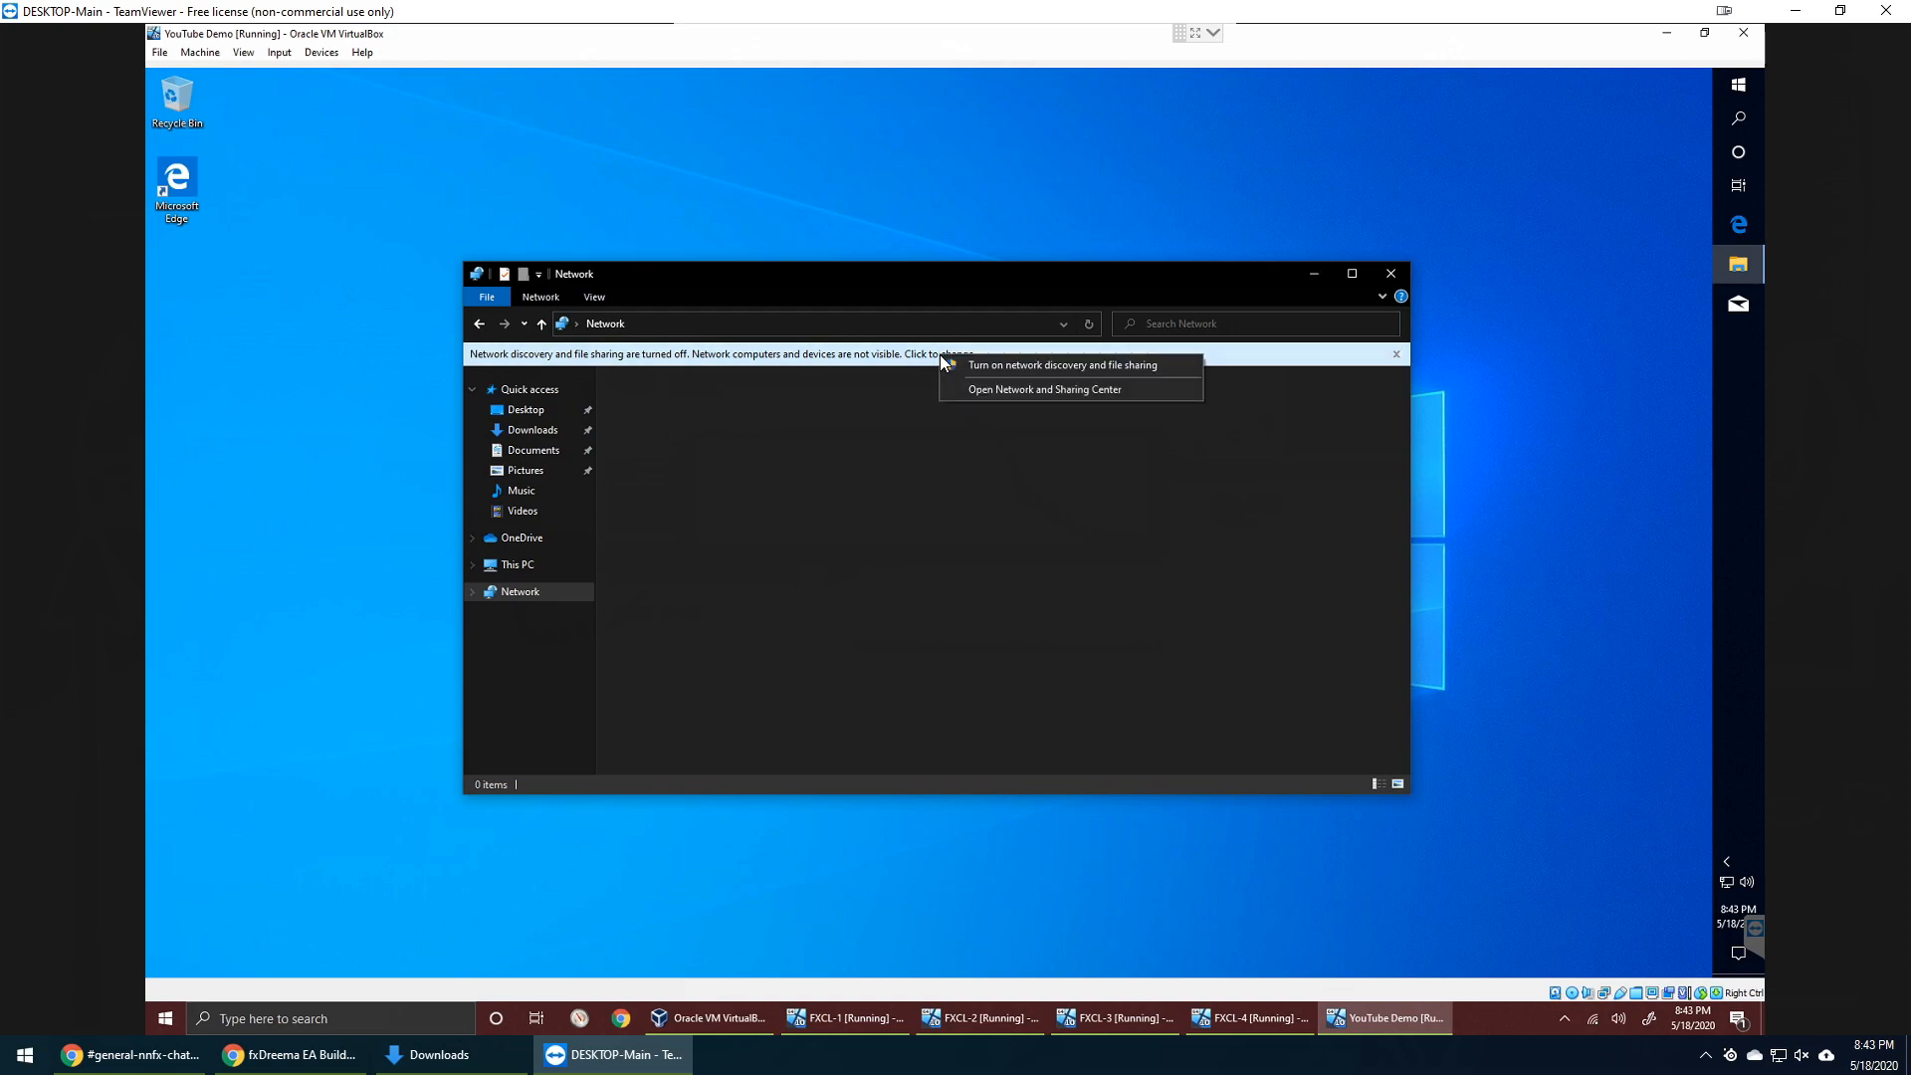
pyautogui.click(1059, 374)
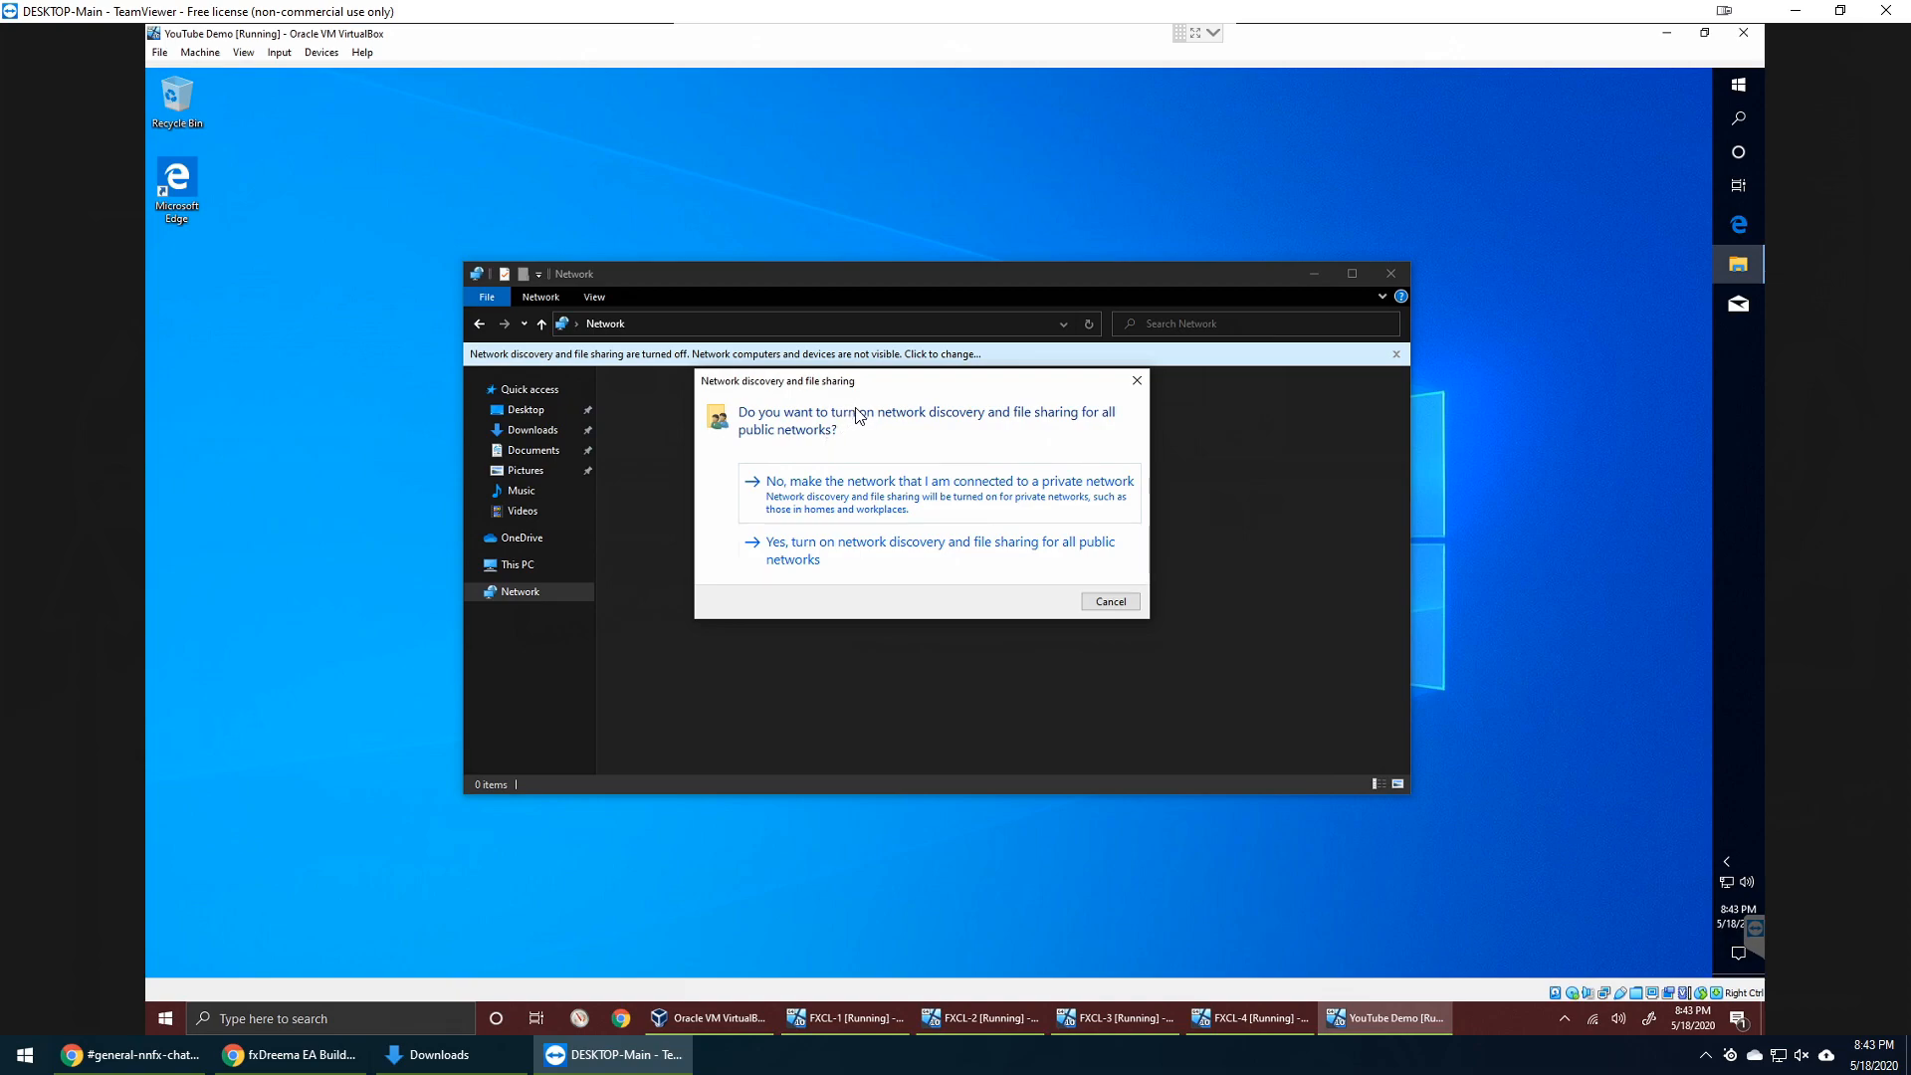
pyautogui.click(849, 495)
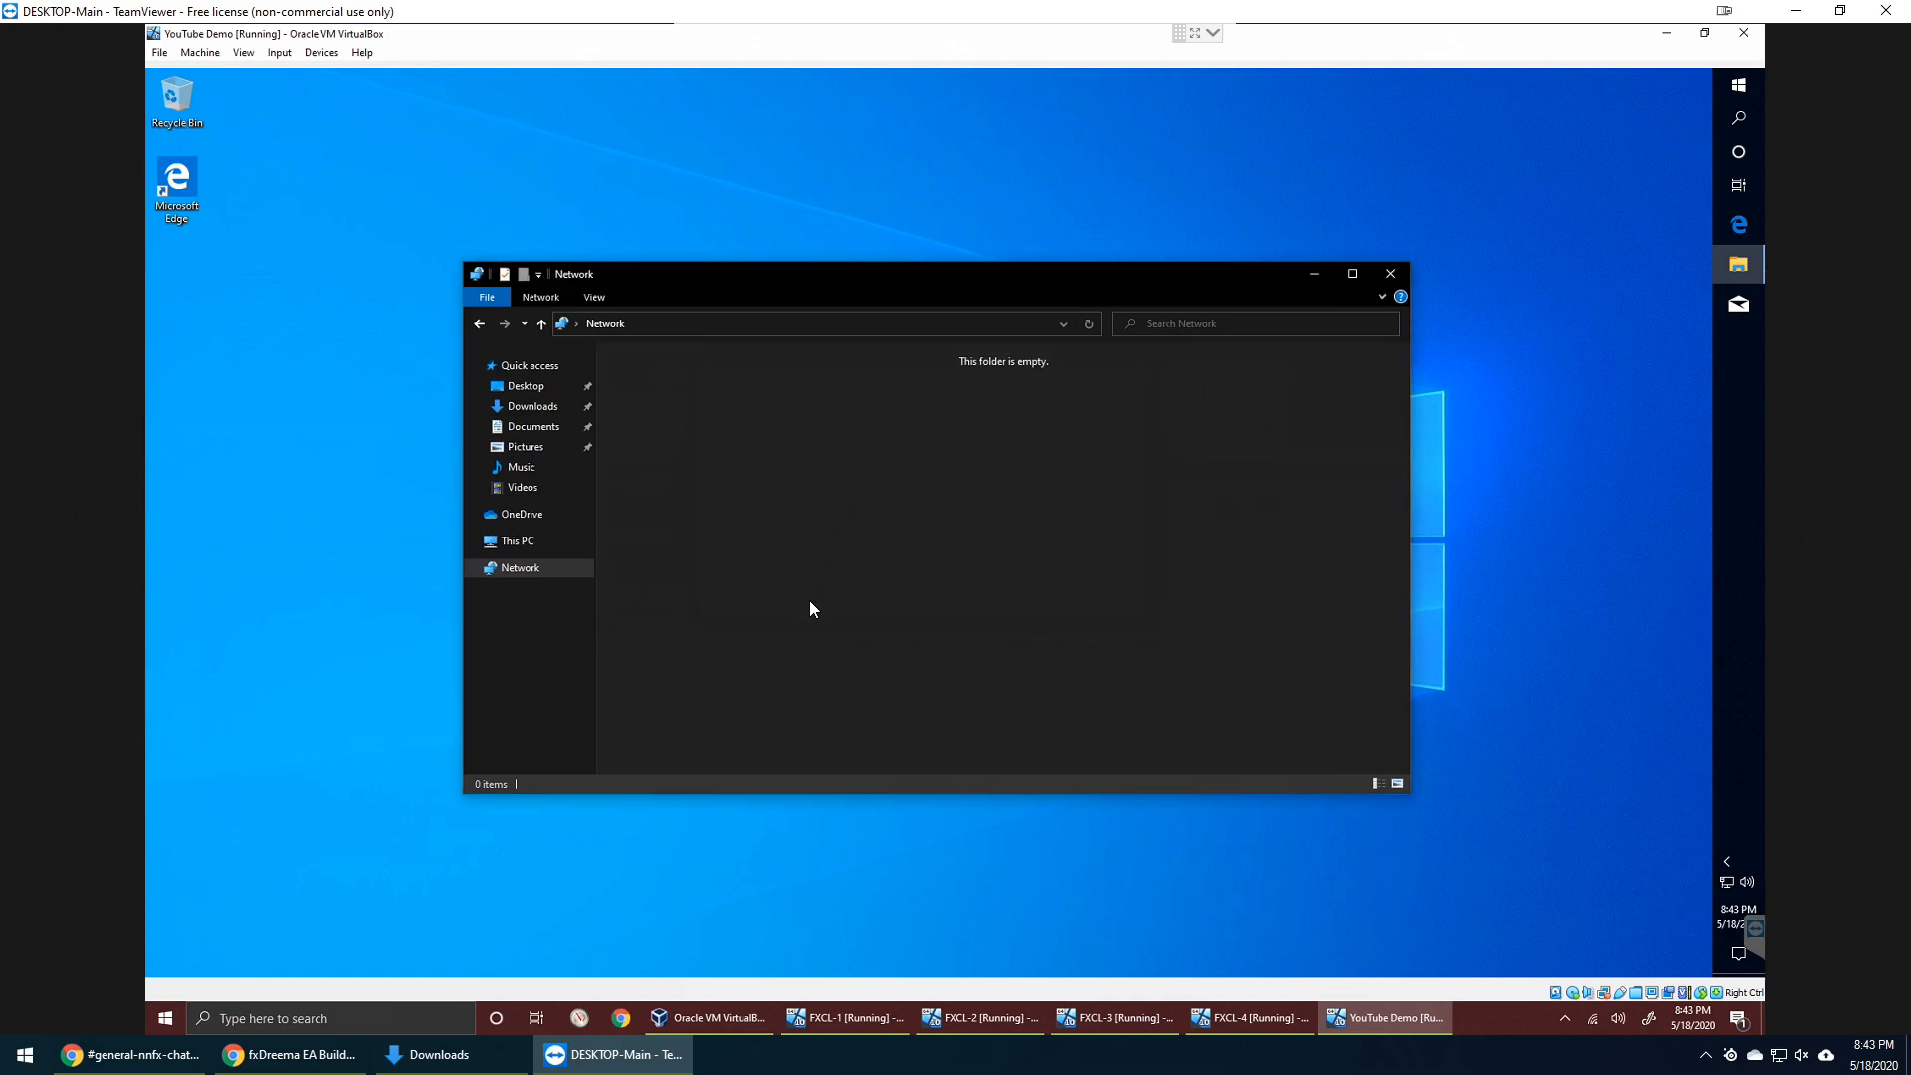
pyautogui.click(520, 565)
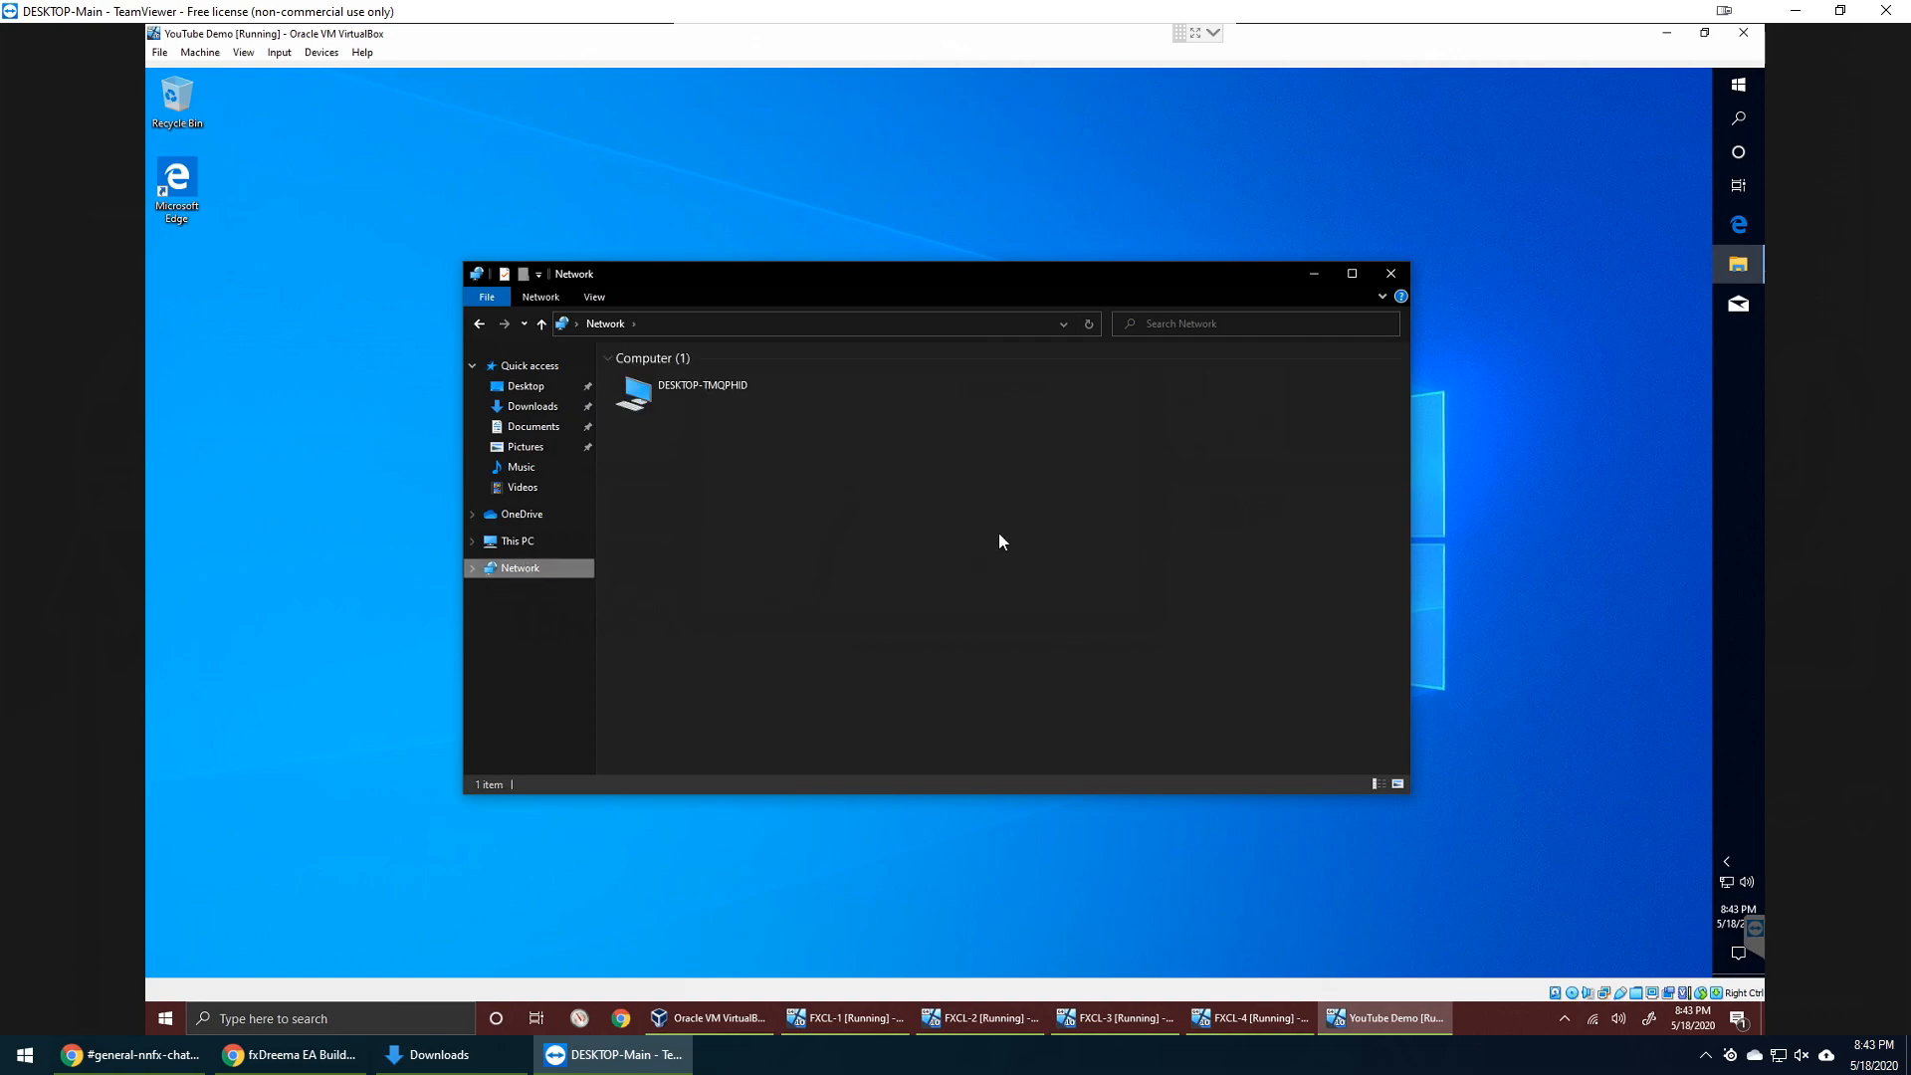
# - Look inside DESKTOP-TMQPHID, return to Network, and open the Shared_VM_Folder share on VBOXSVR
pyautogui.doubleClick(722, 400)
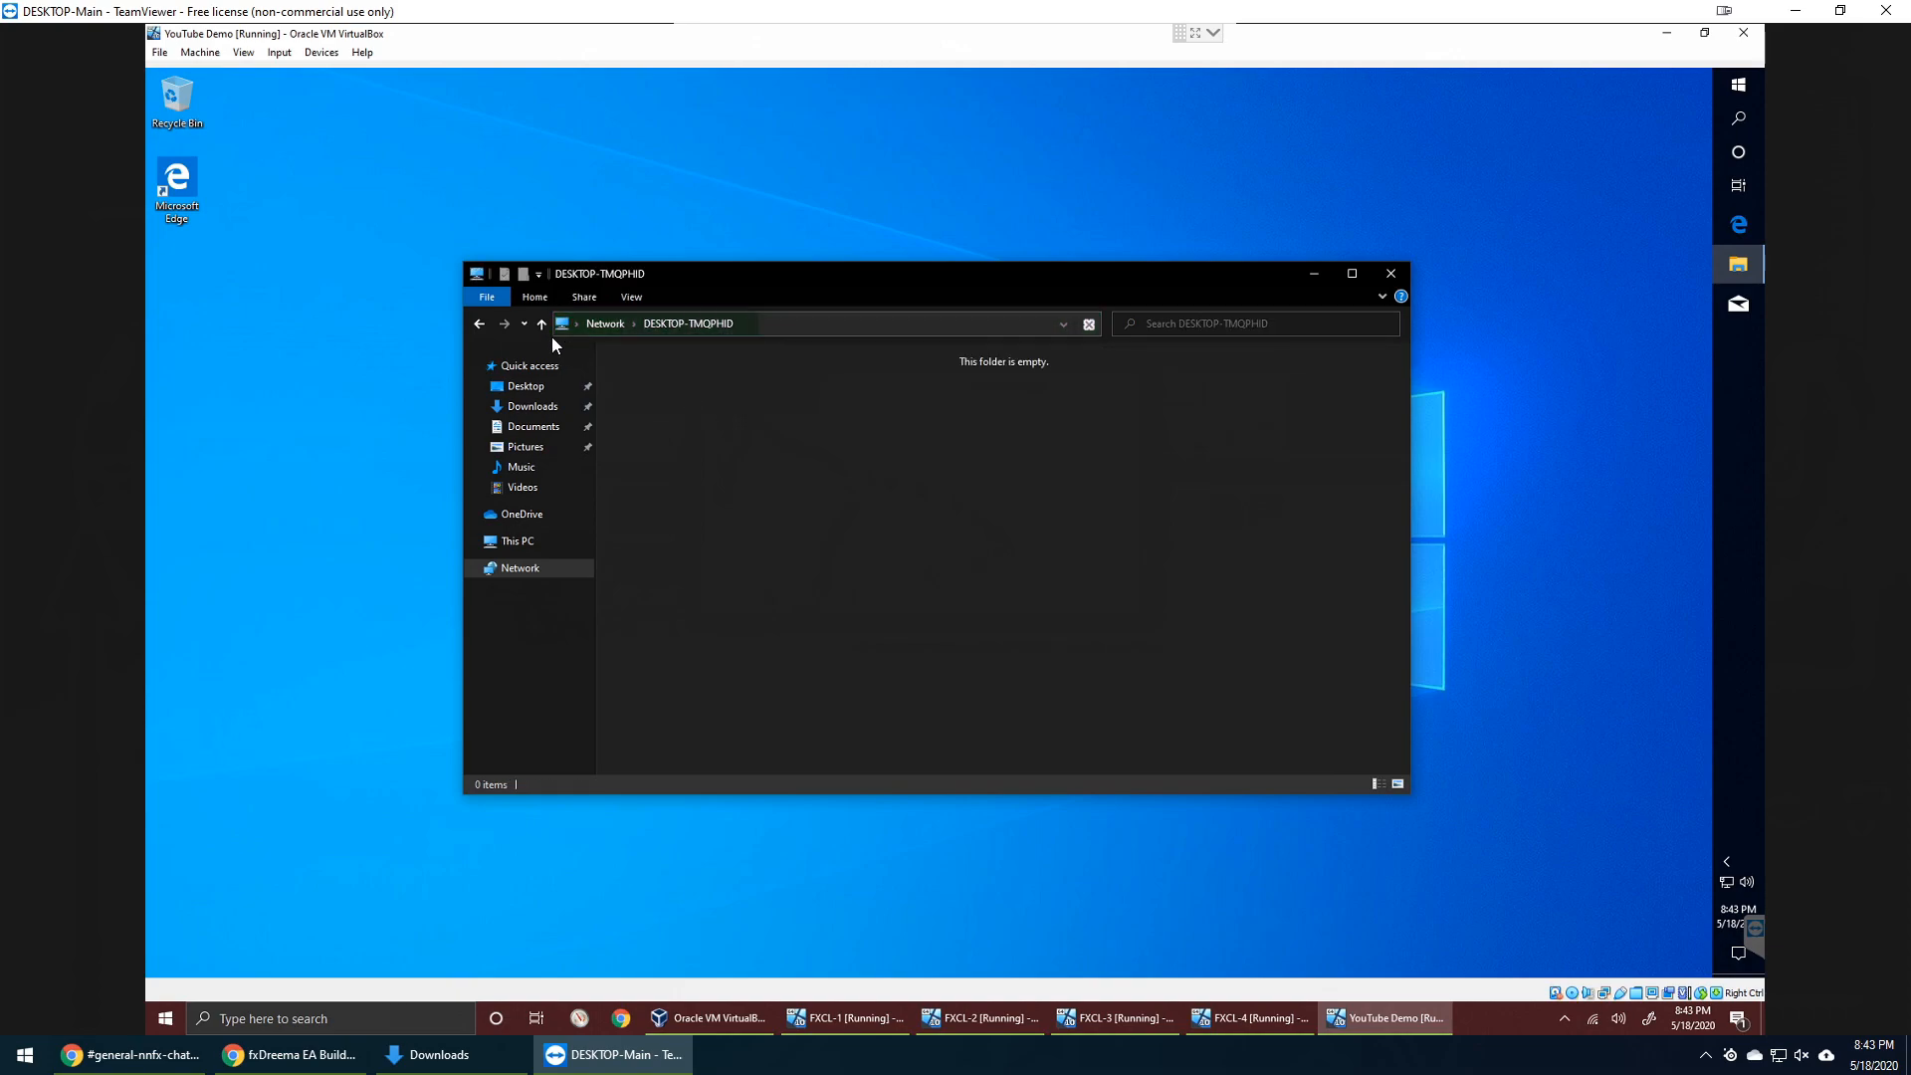
pyautogui.click(478, 324)
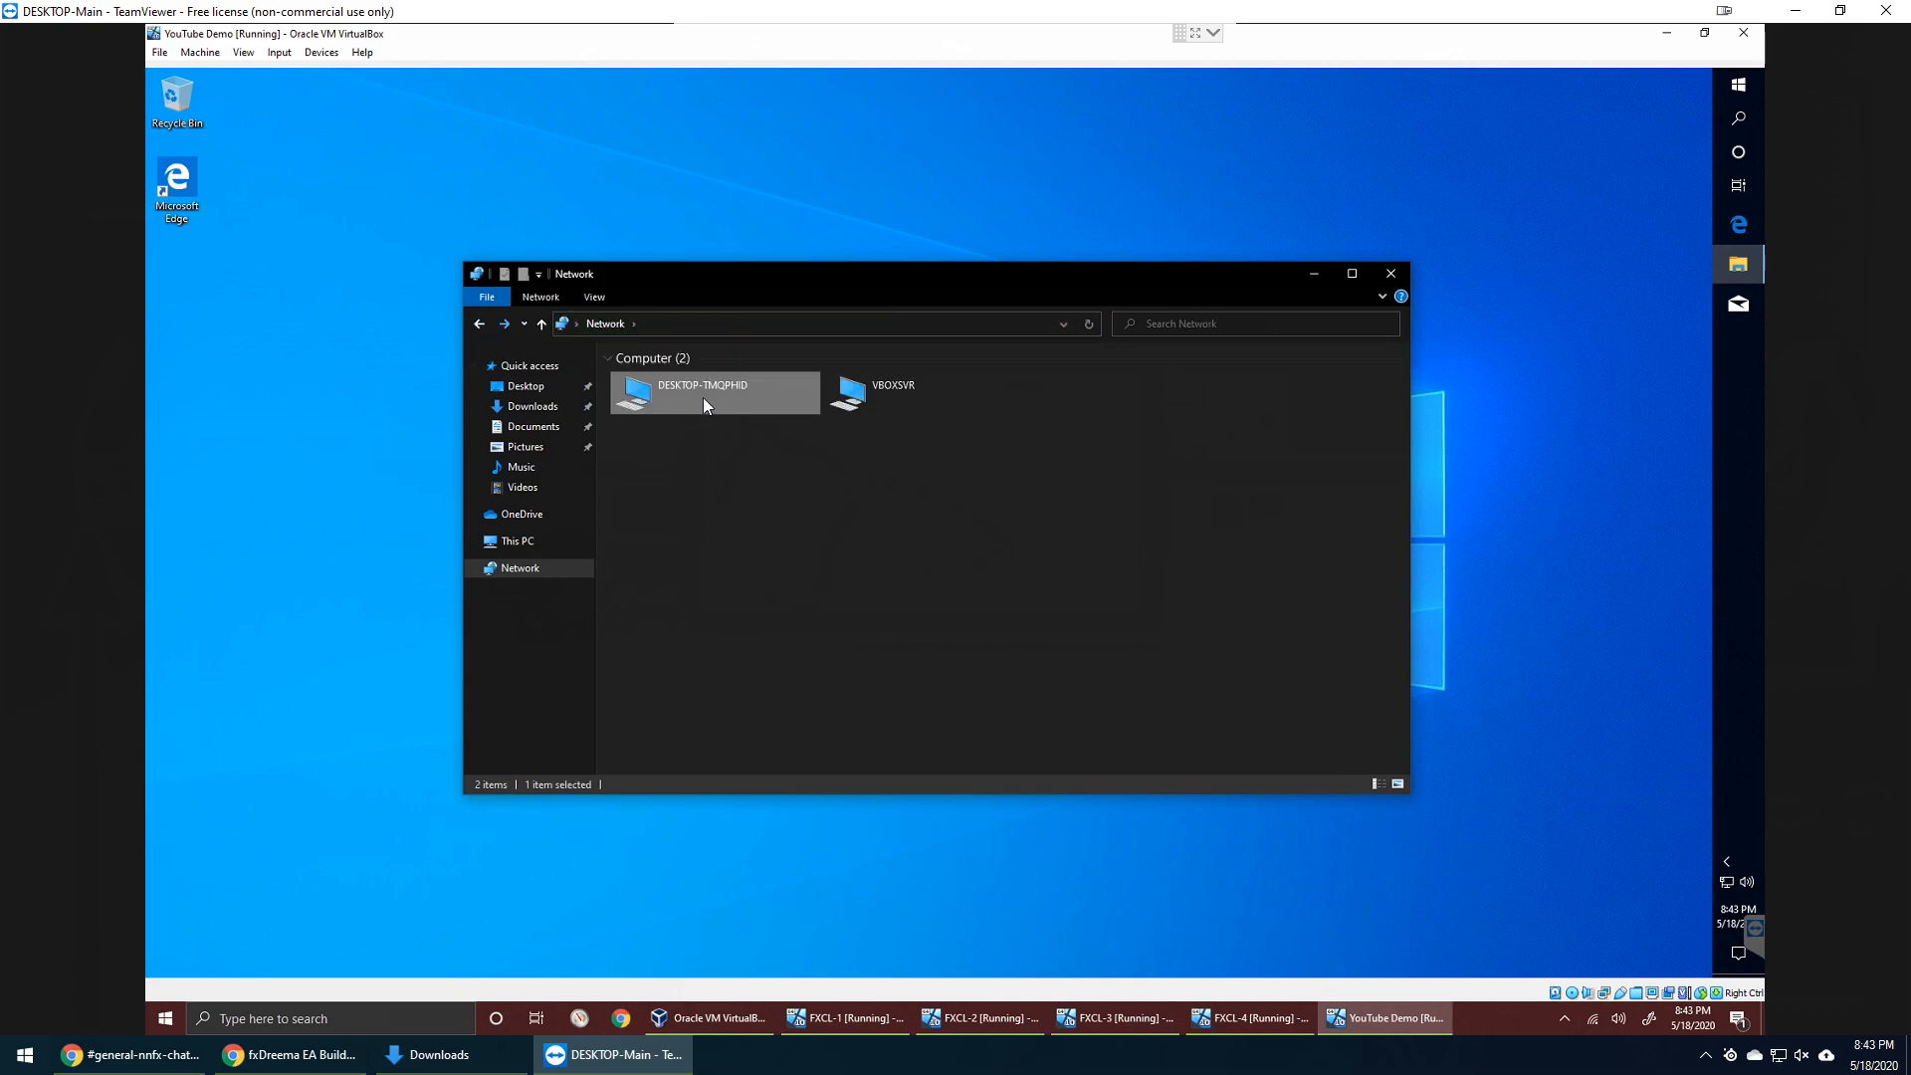
pyautogui.click(920, 406)
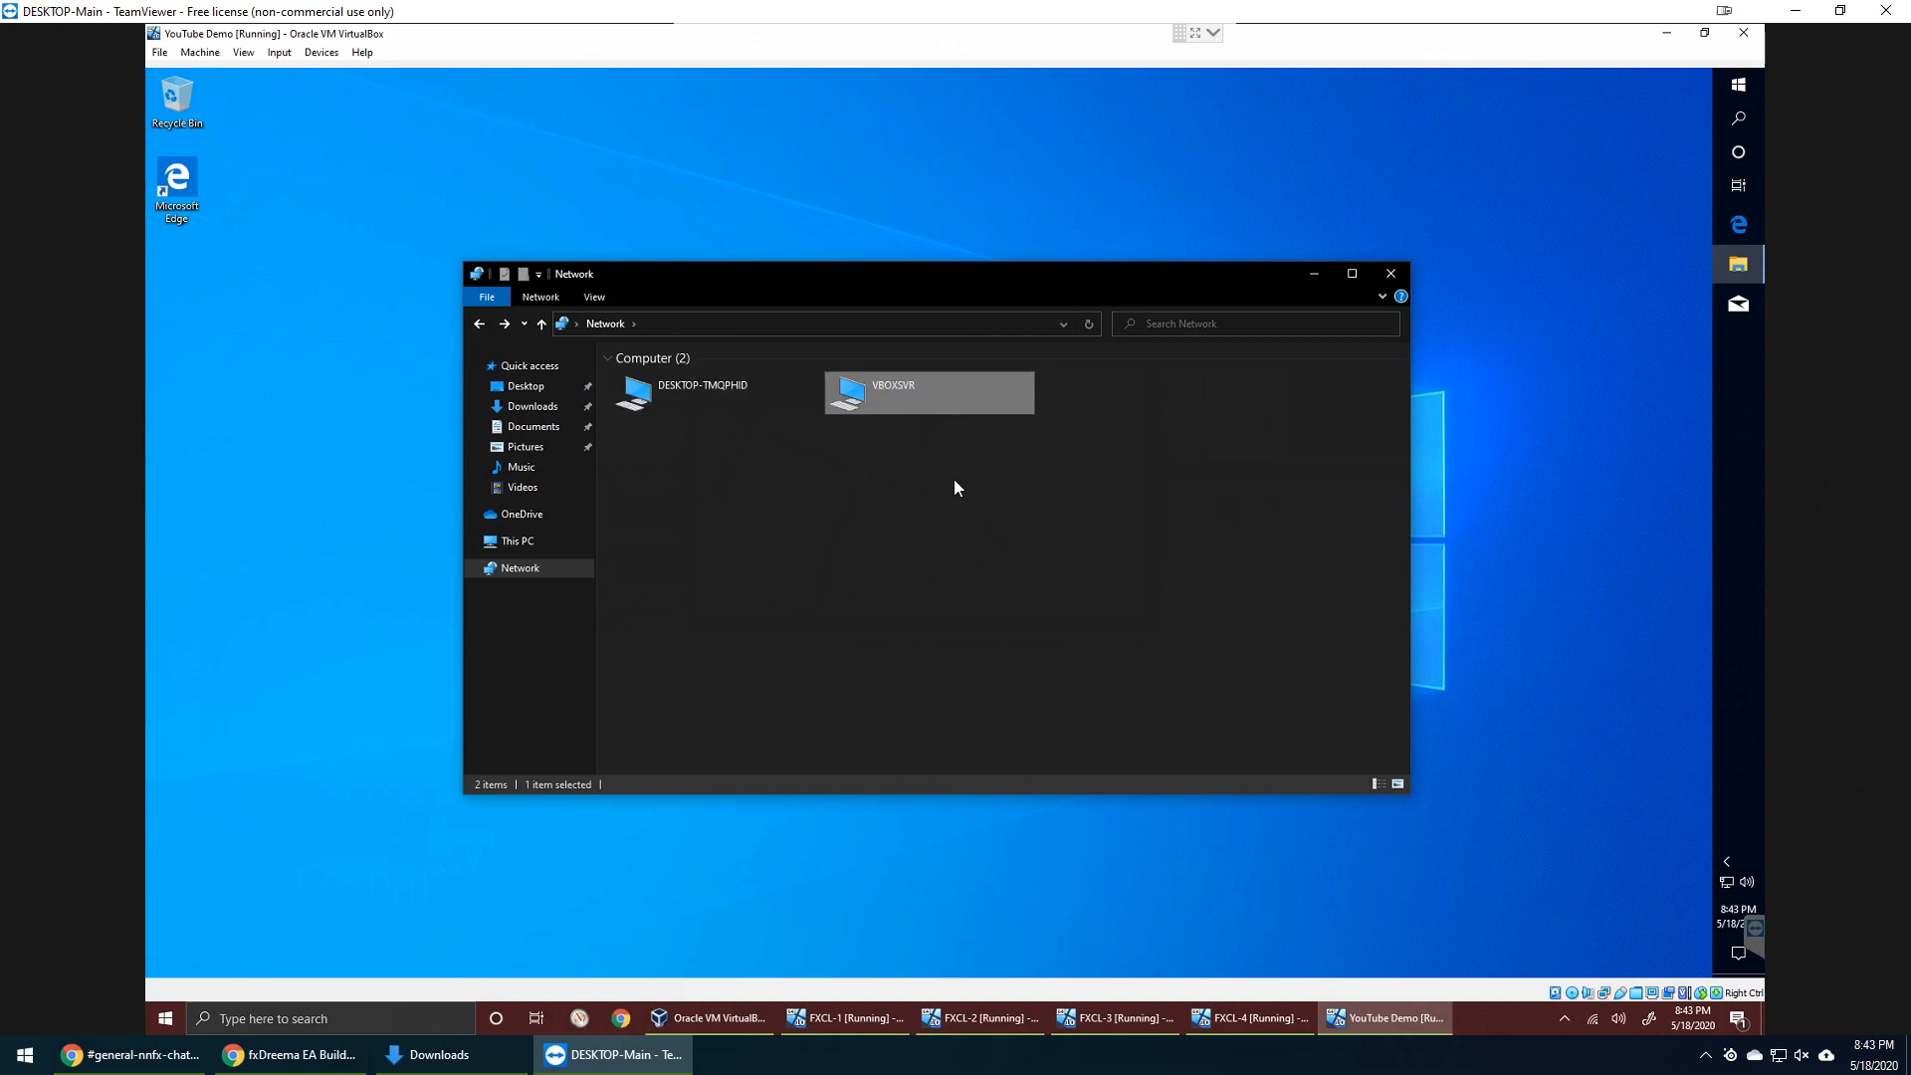
pyautogui.doubleClick(946, 398)
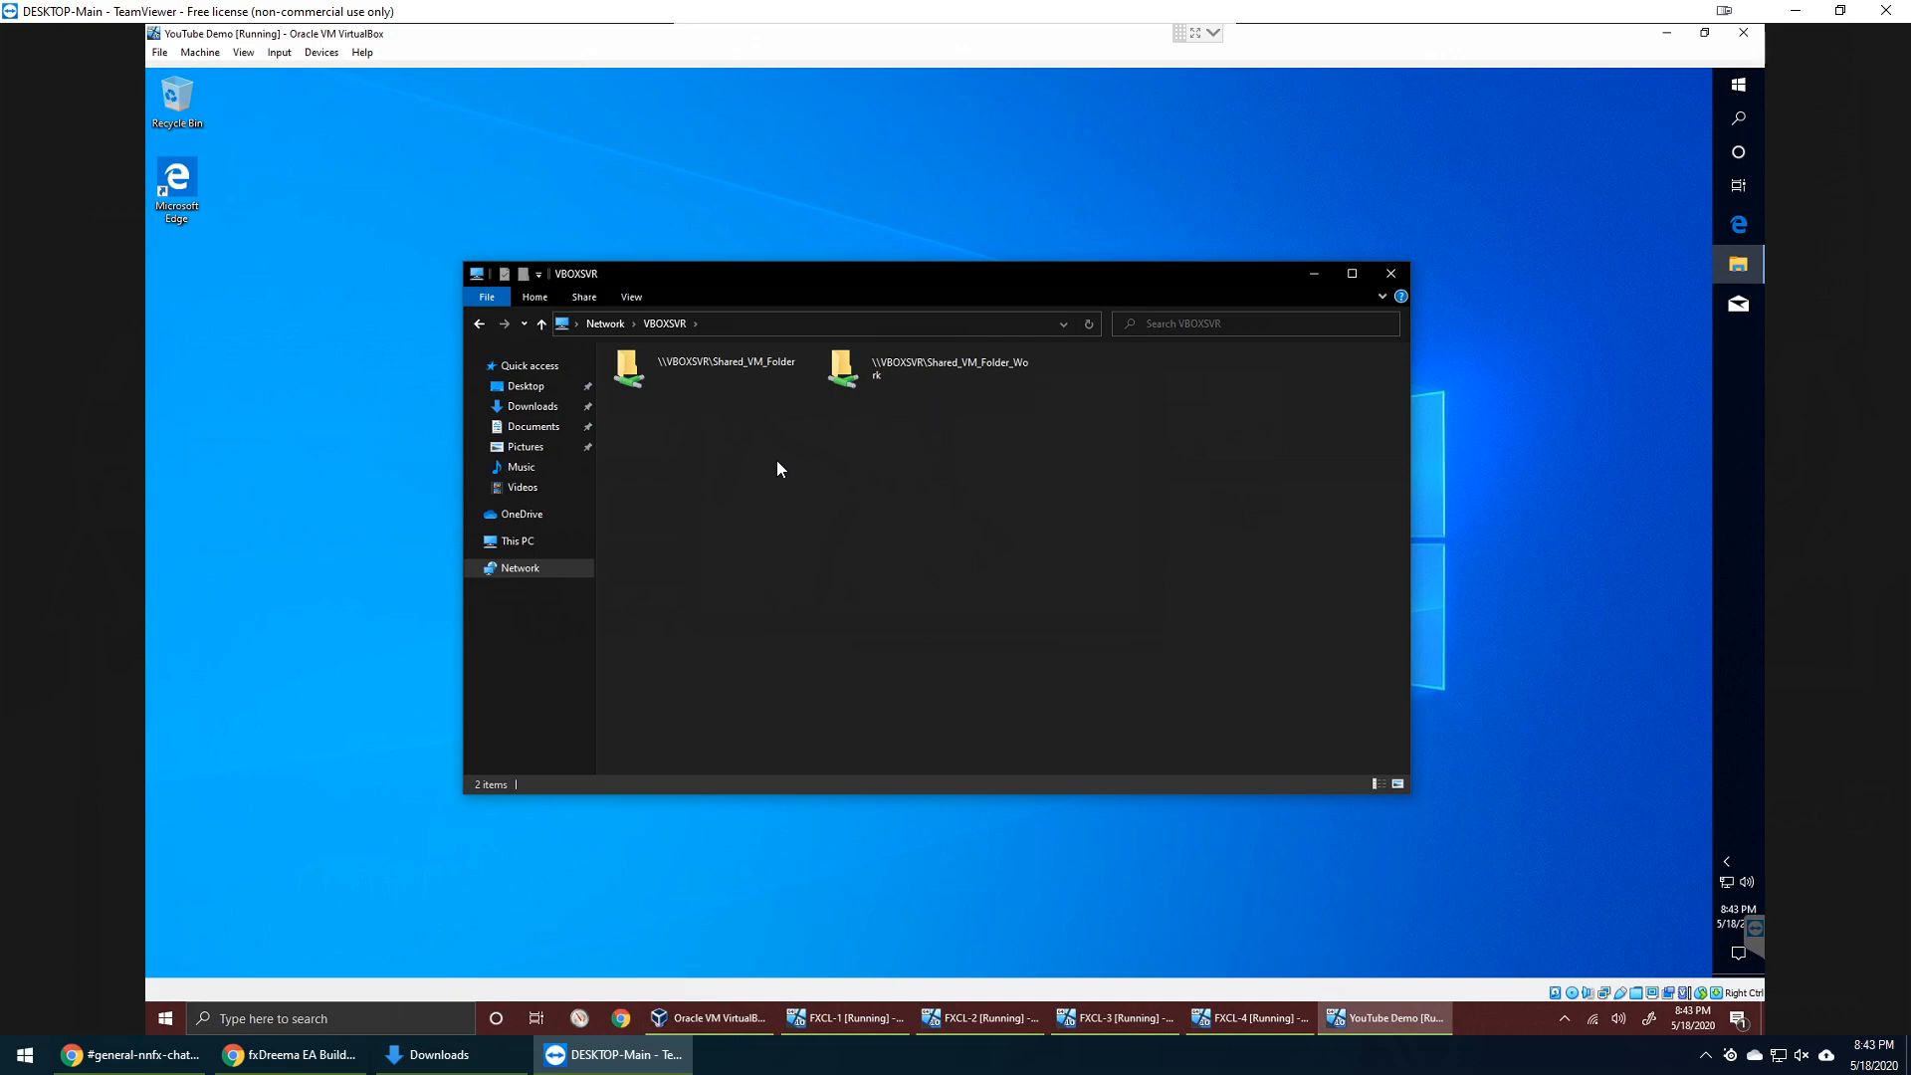
pyautogui.click(727, 364)
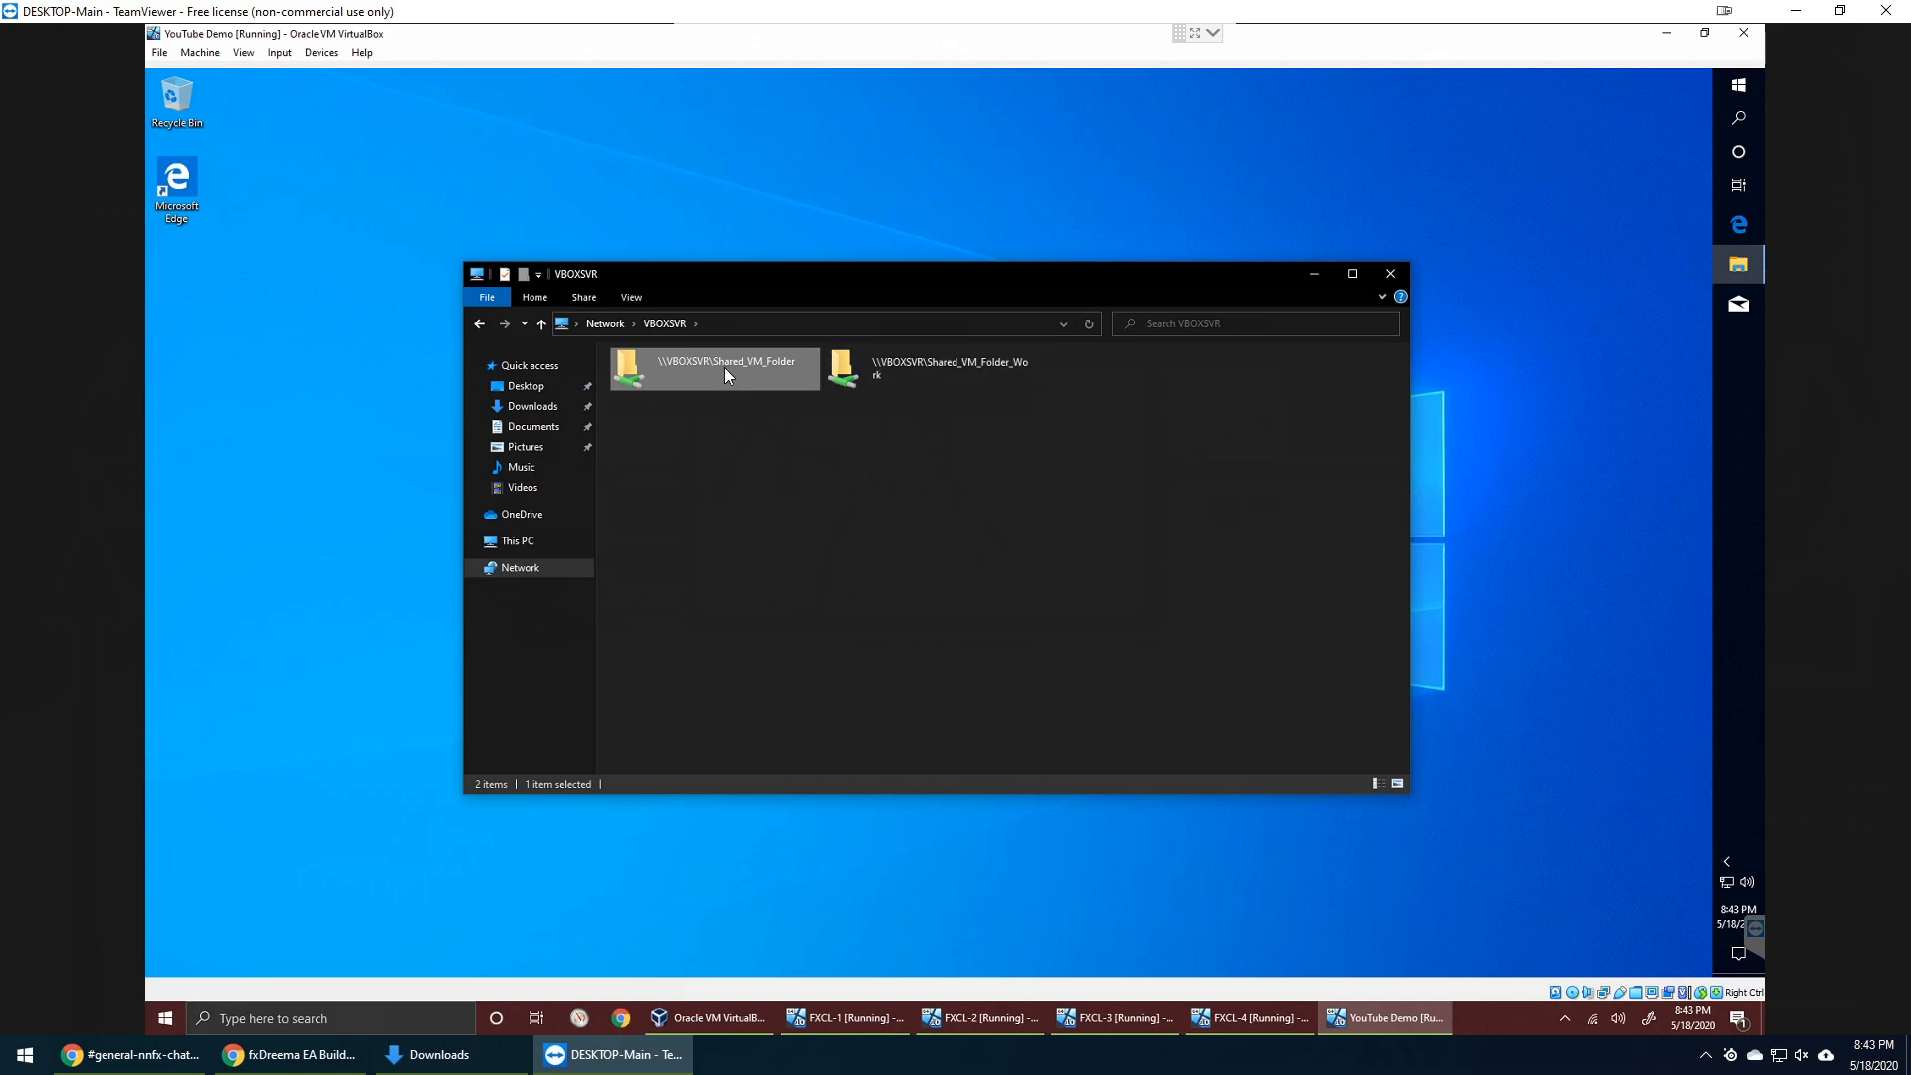
pyautogui.doubleClick(725, 367)
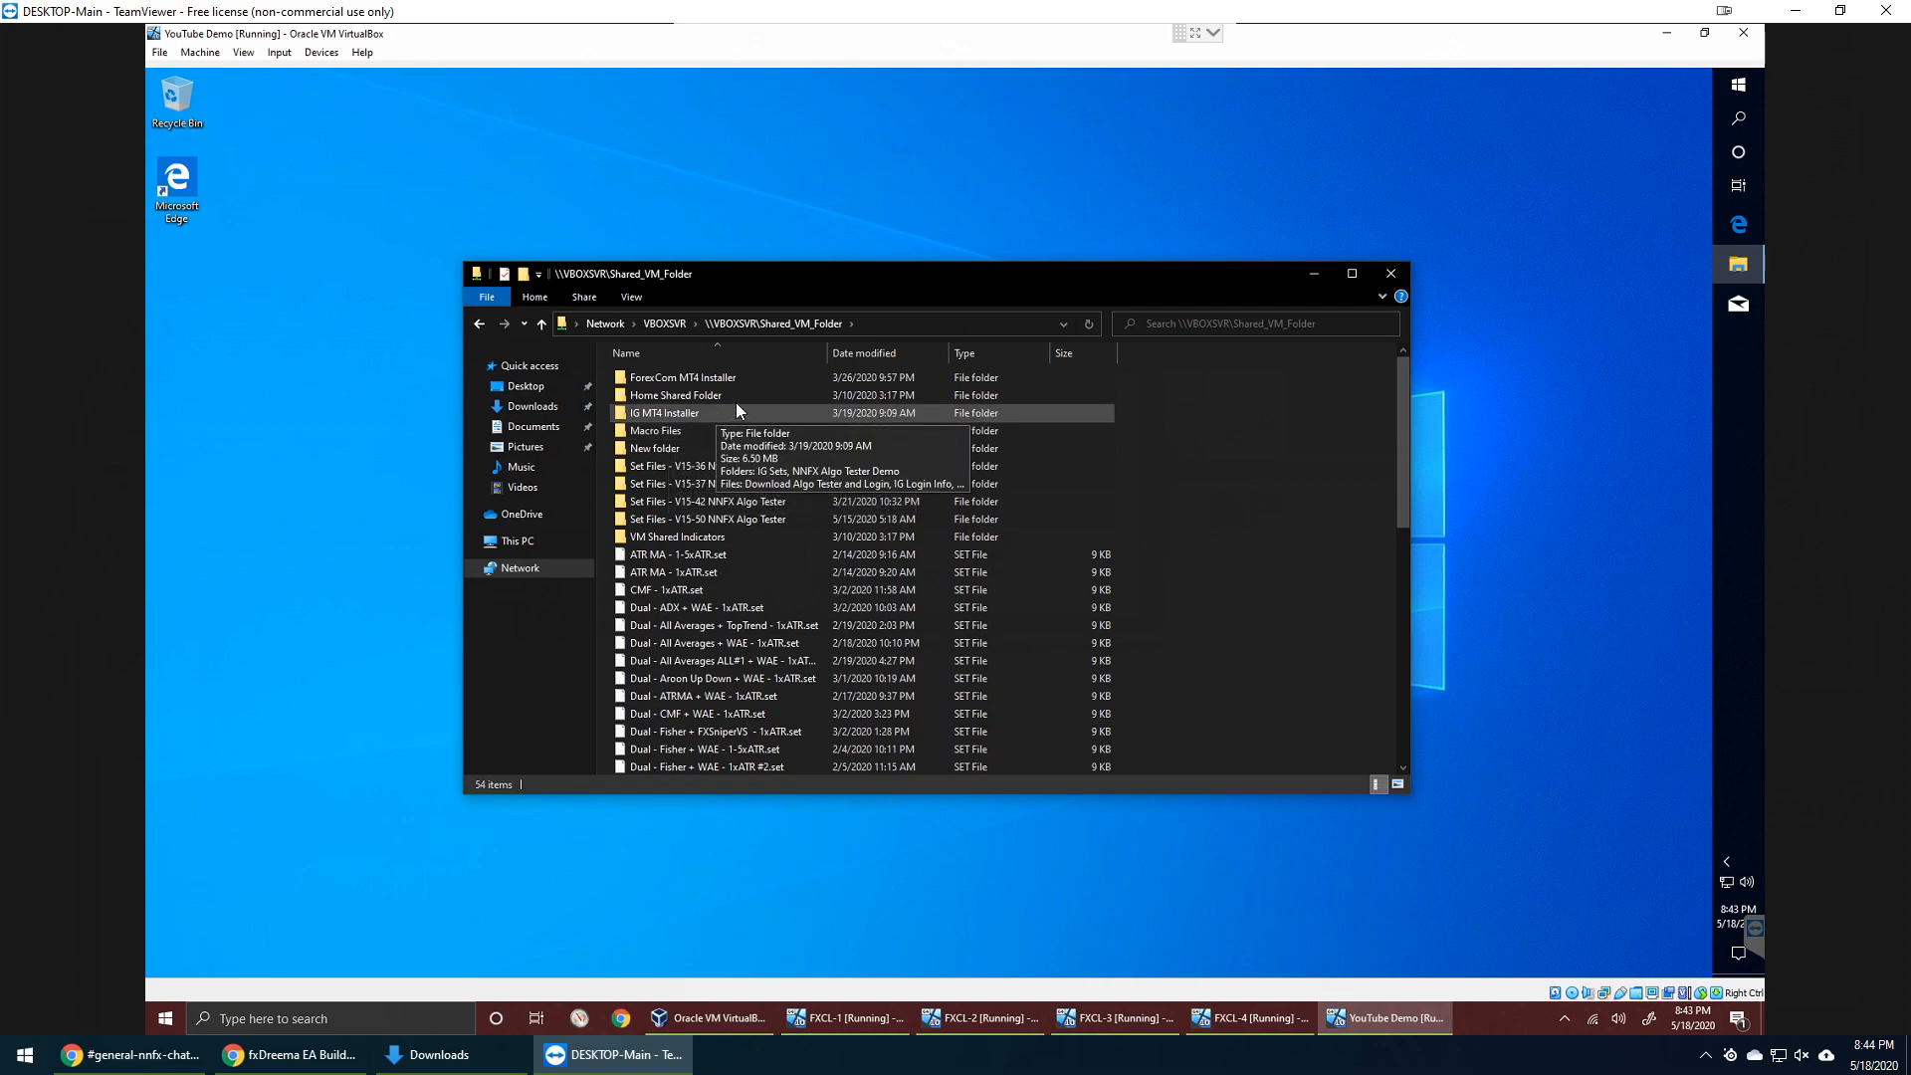
# - Look through the files in Shared_VM_Folder from inside the guest and close File Explorer
pyautogui.scroll(-10, 844, 542)
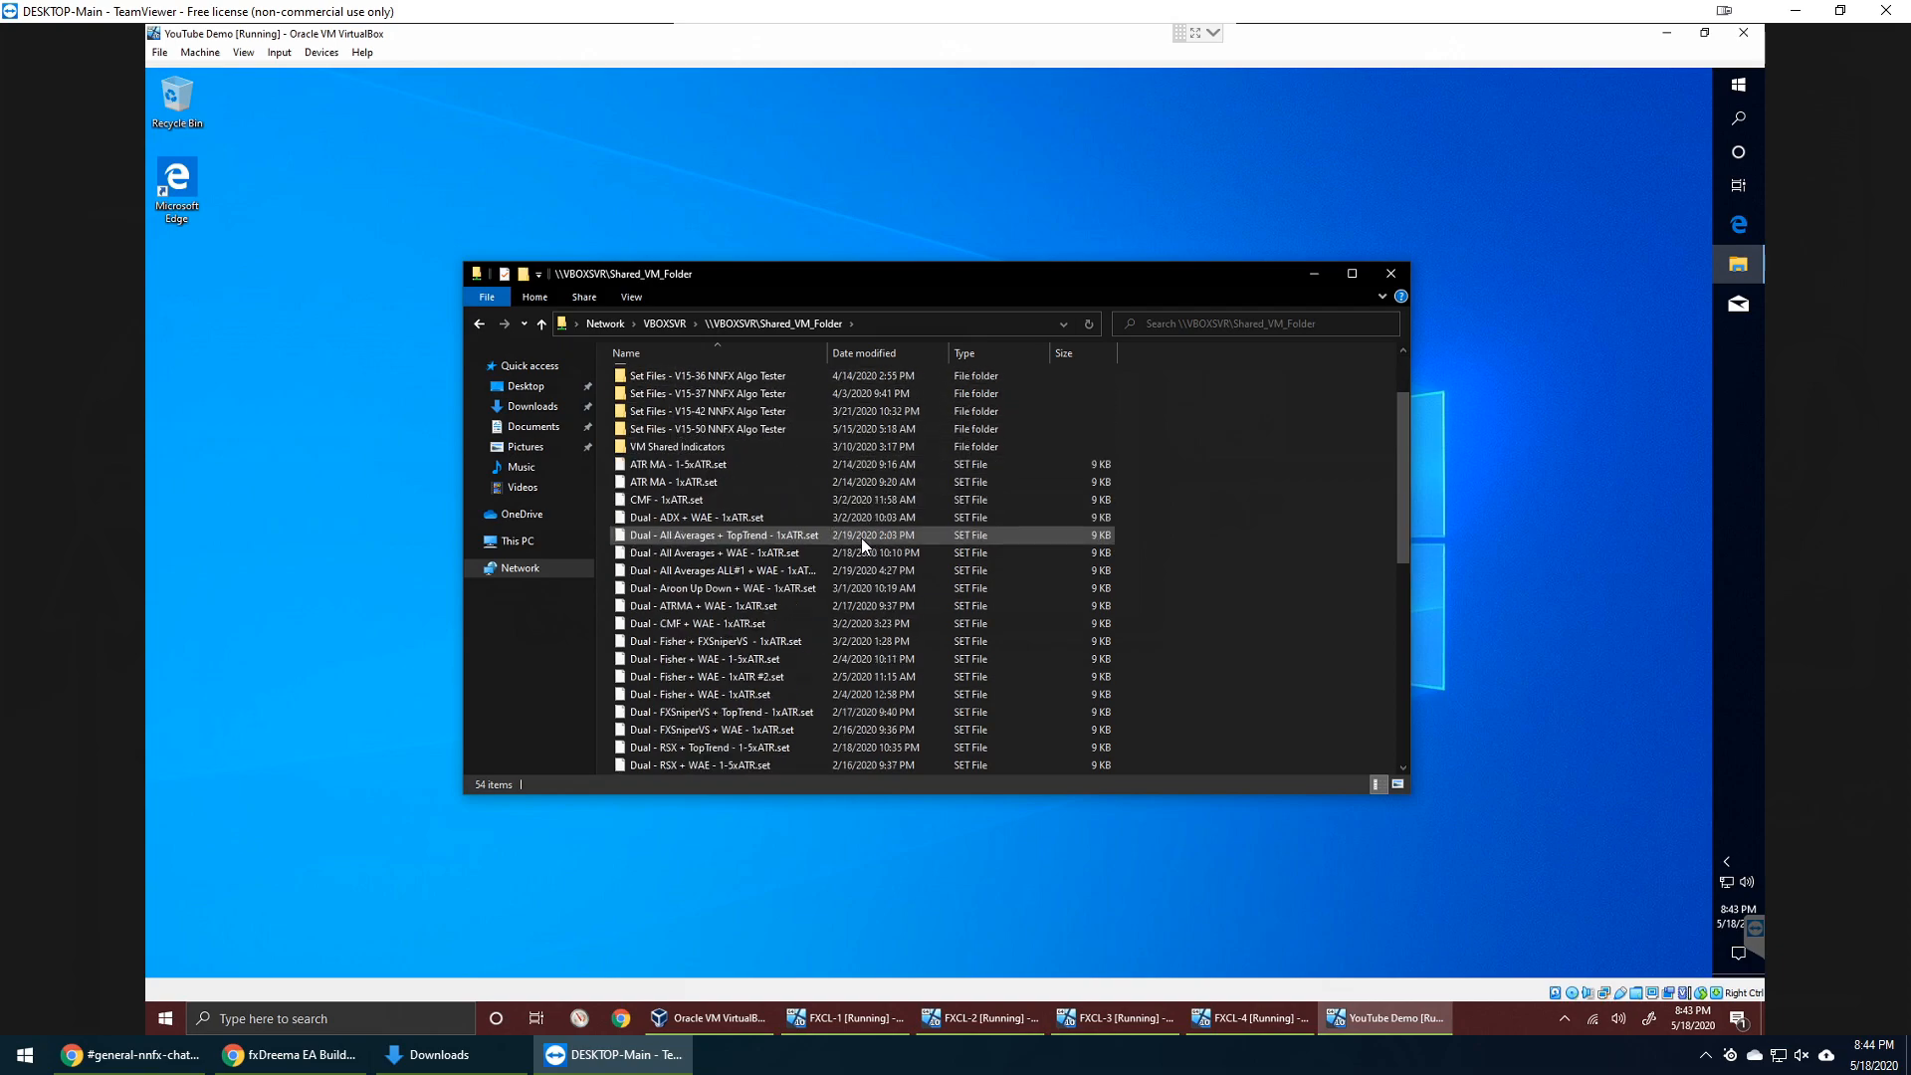
pyautogui.scroll(-1, 873, 522)
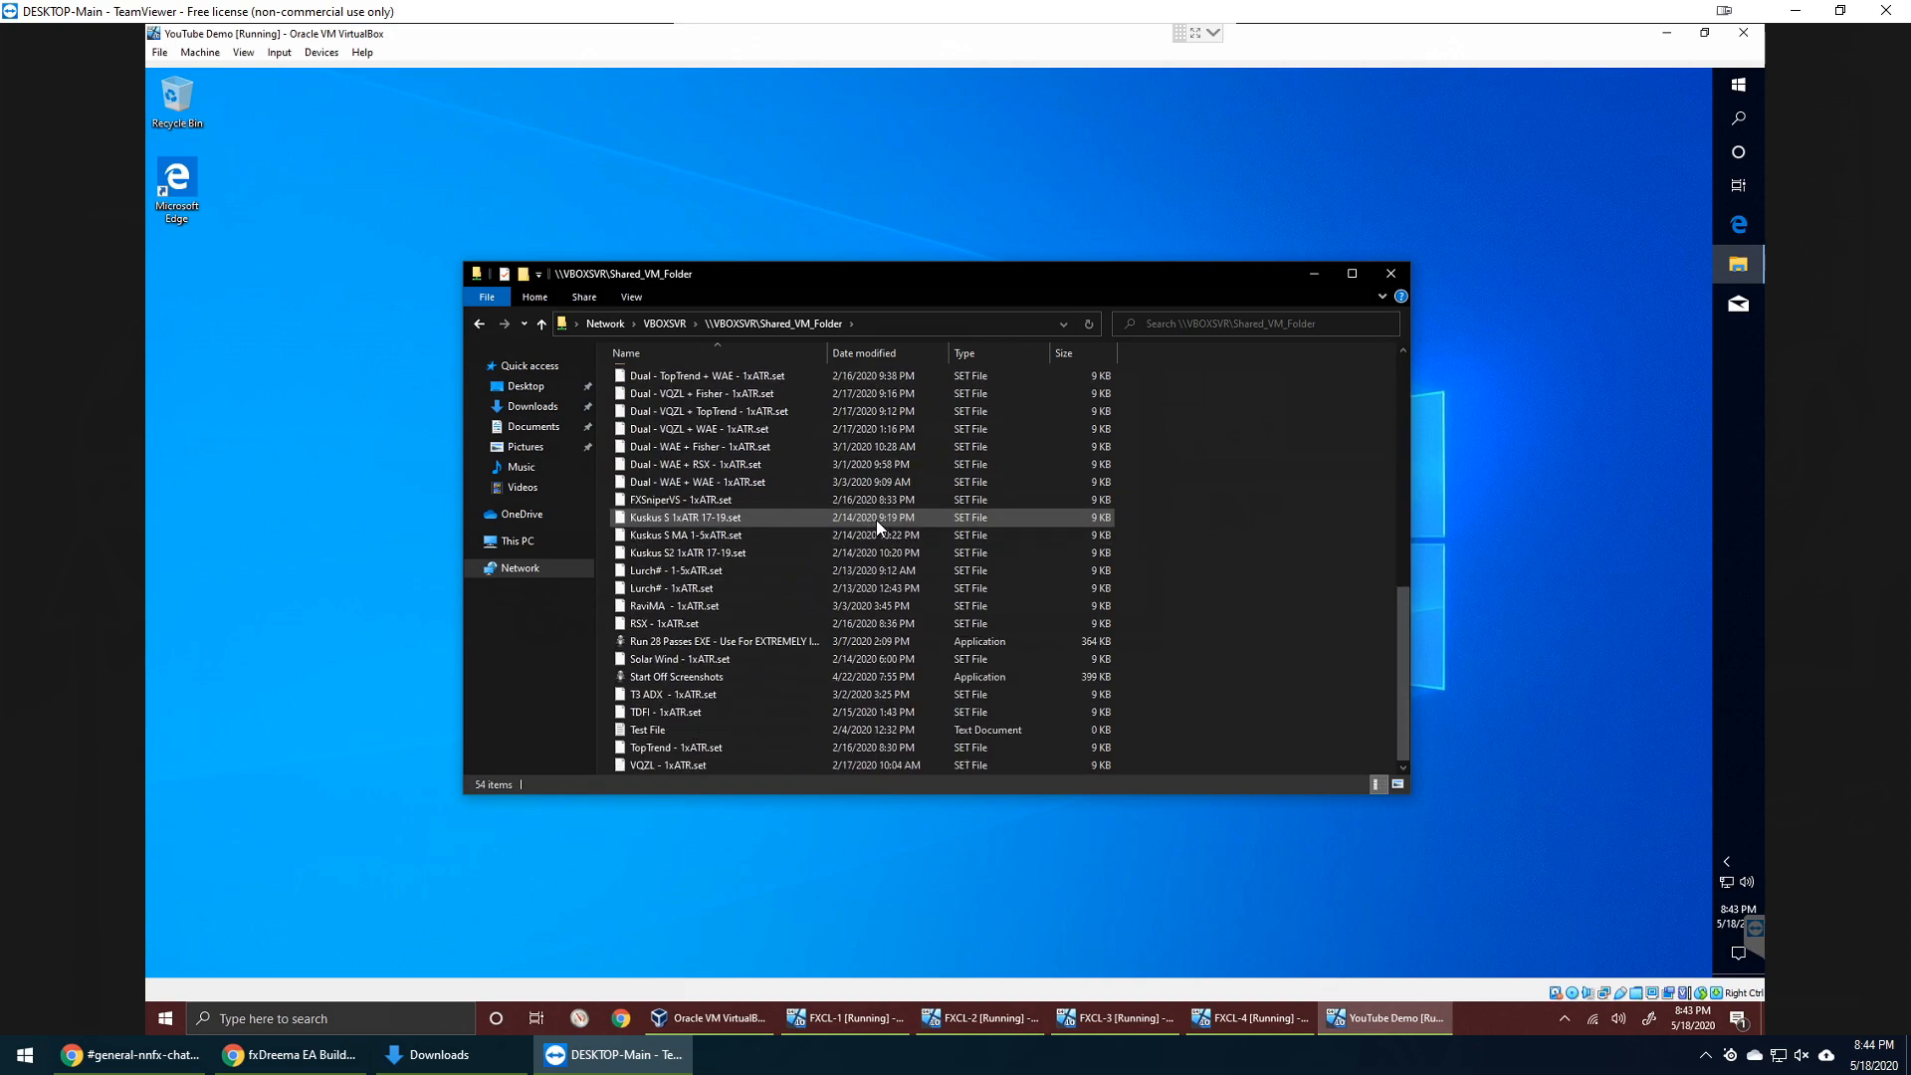
pyautogui.scroll(10, 844, 506)
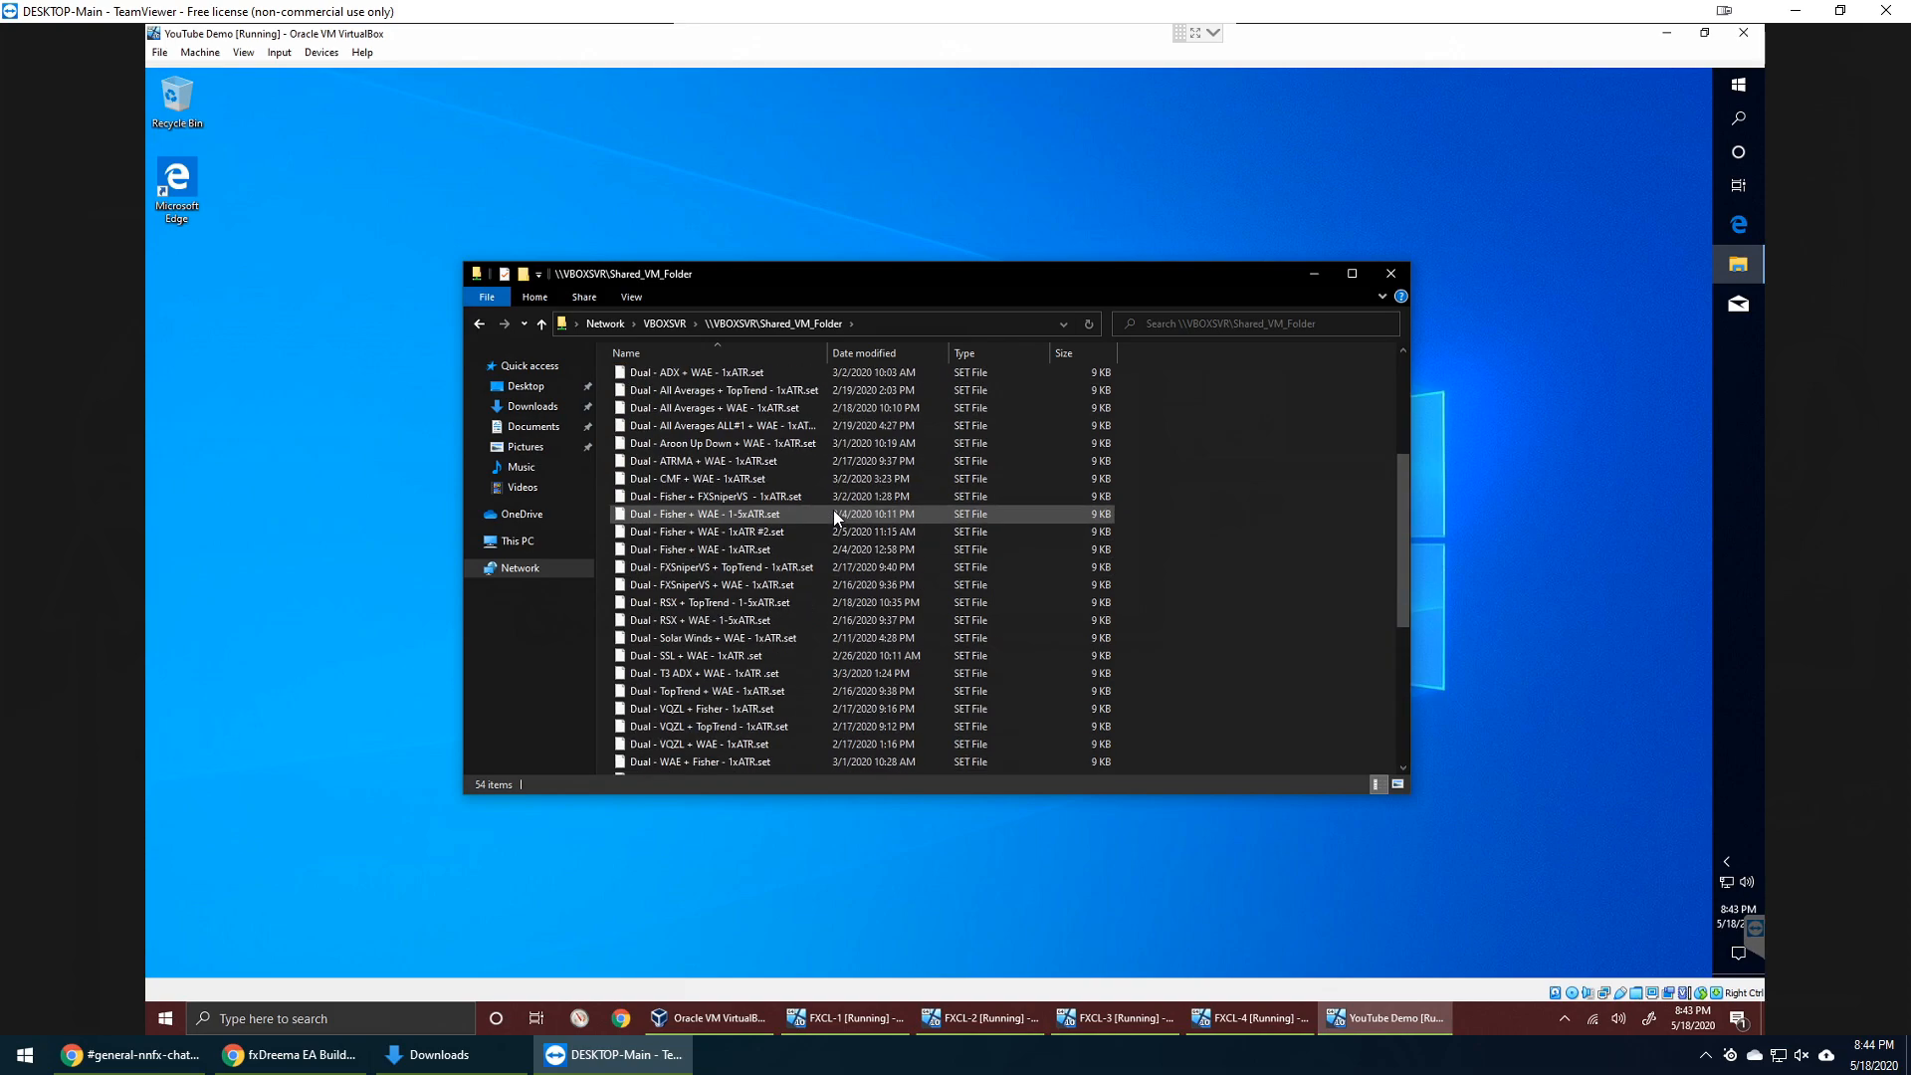
pyautogui.scroll(2, 709, 488)
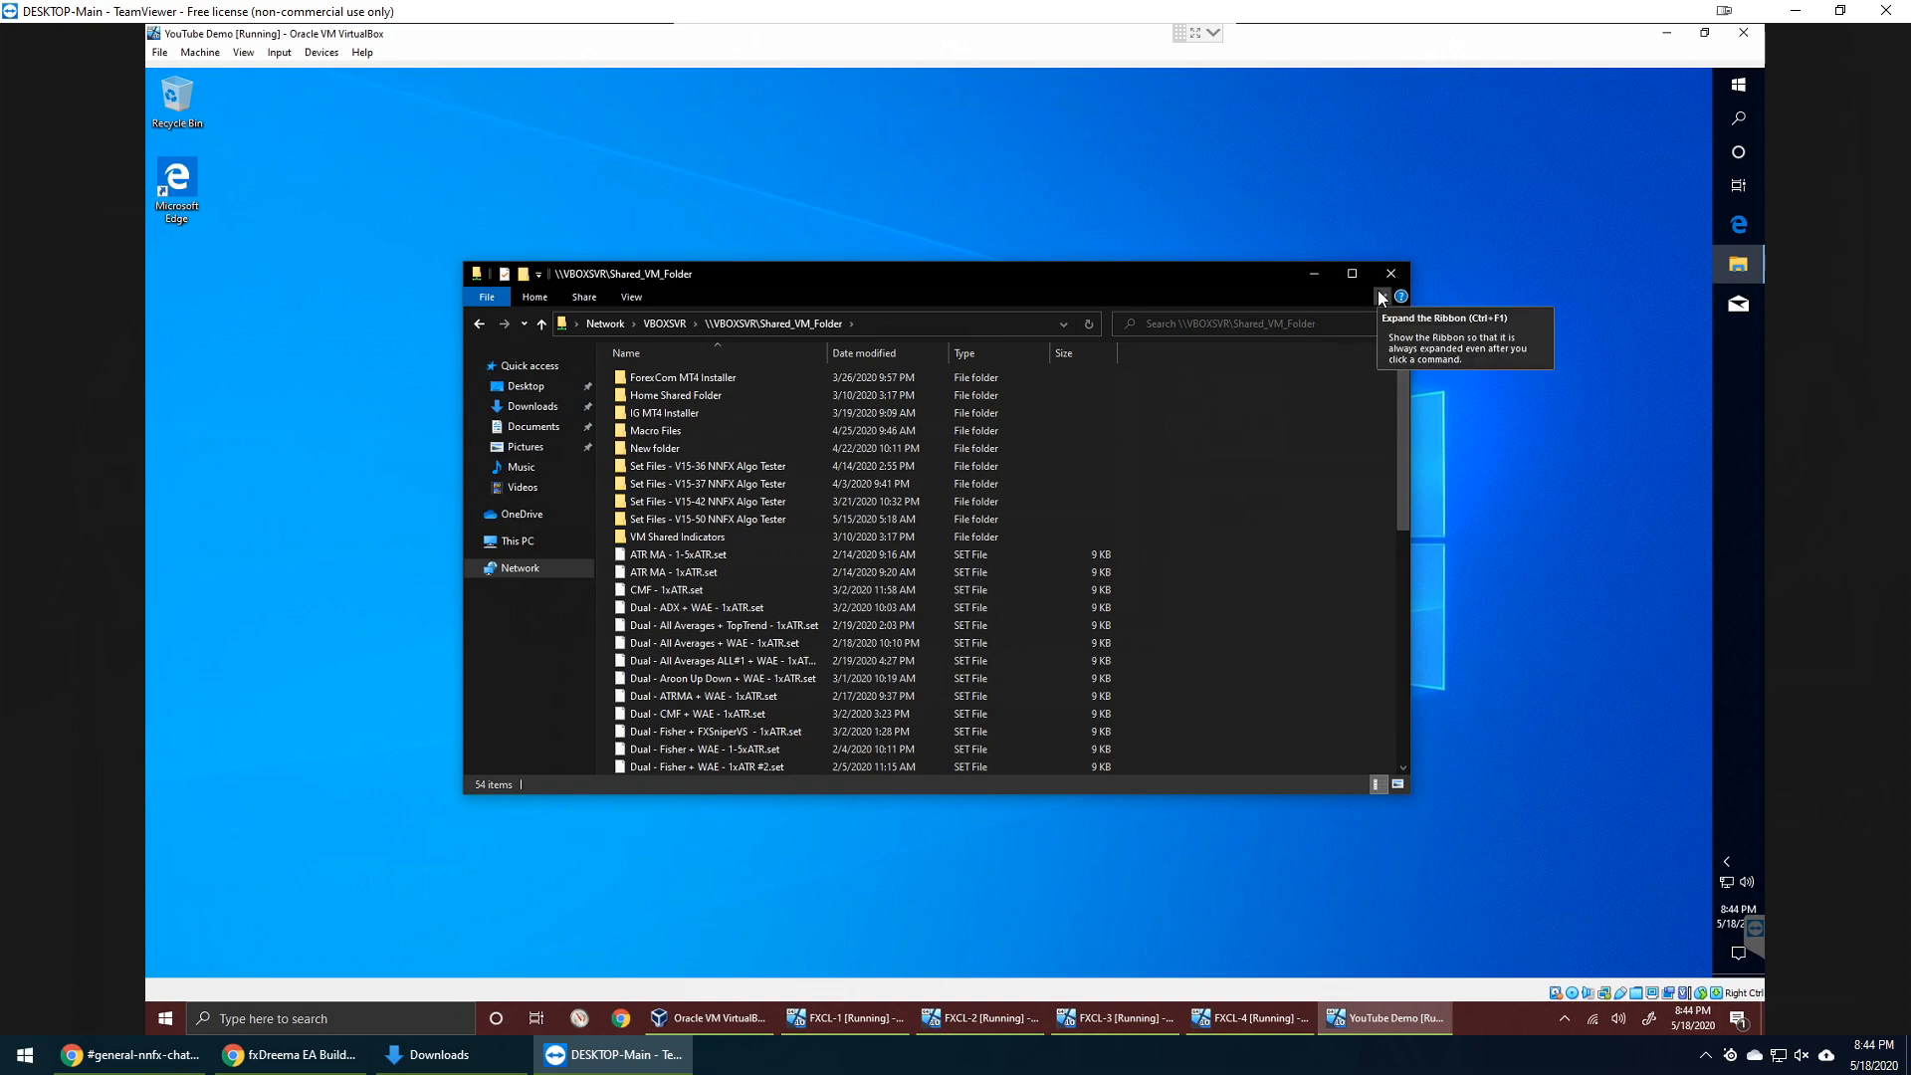
pyautogui.click(1407, 269)
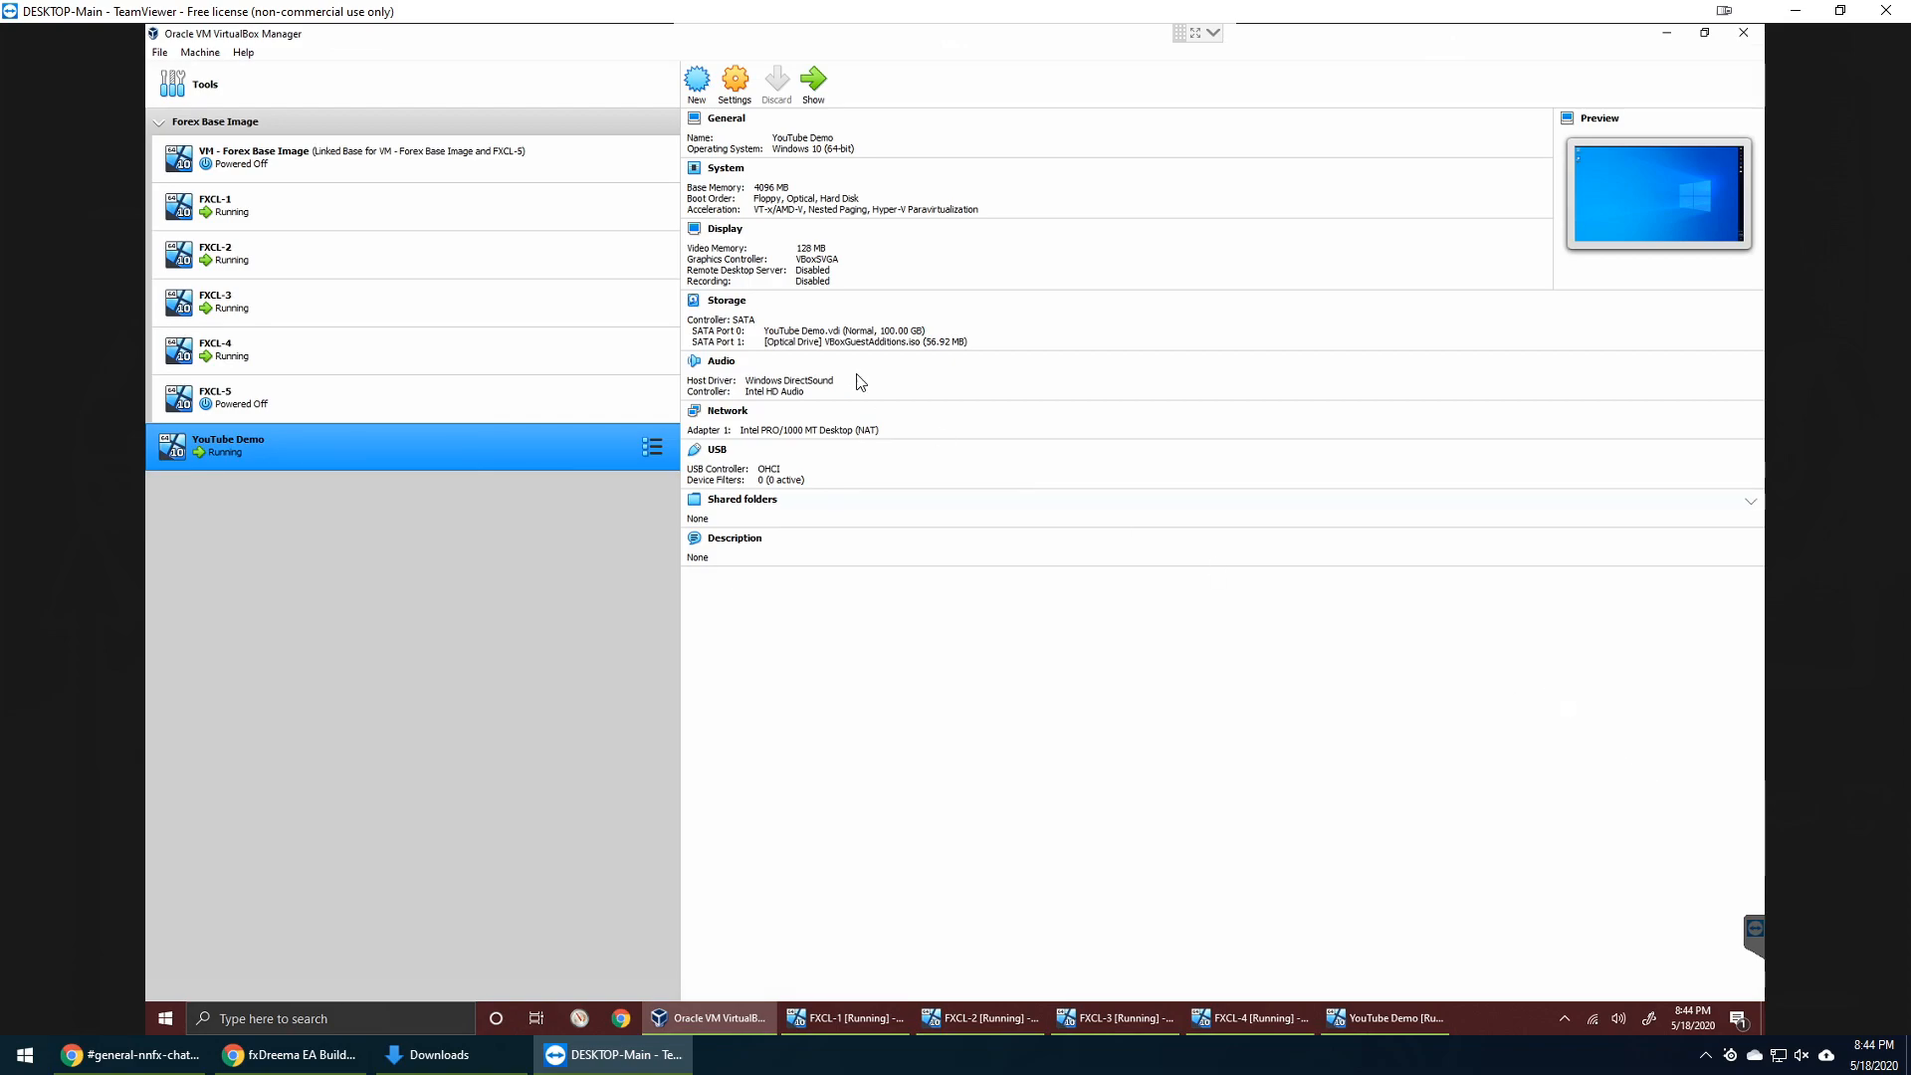
# - Examine the Shared Clipboard choices in the YouTube Demo machine's advanced general settings, keep Disabled, and accept the settings
pyautogui.click(737, 81)
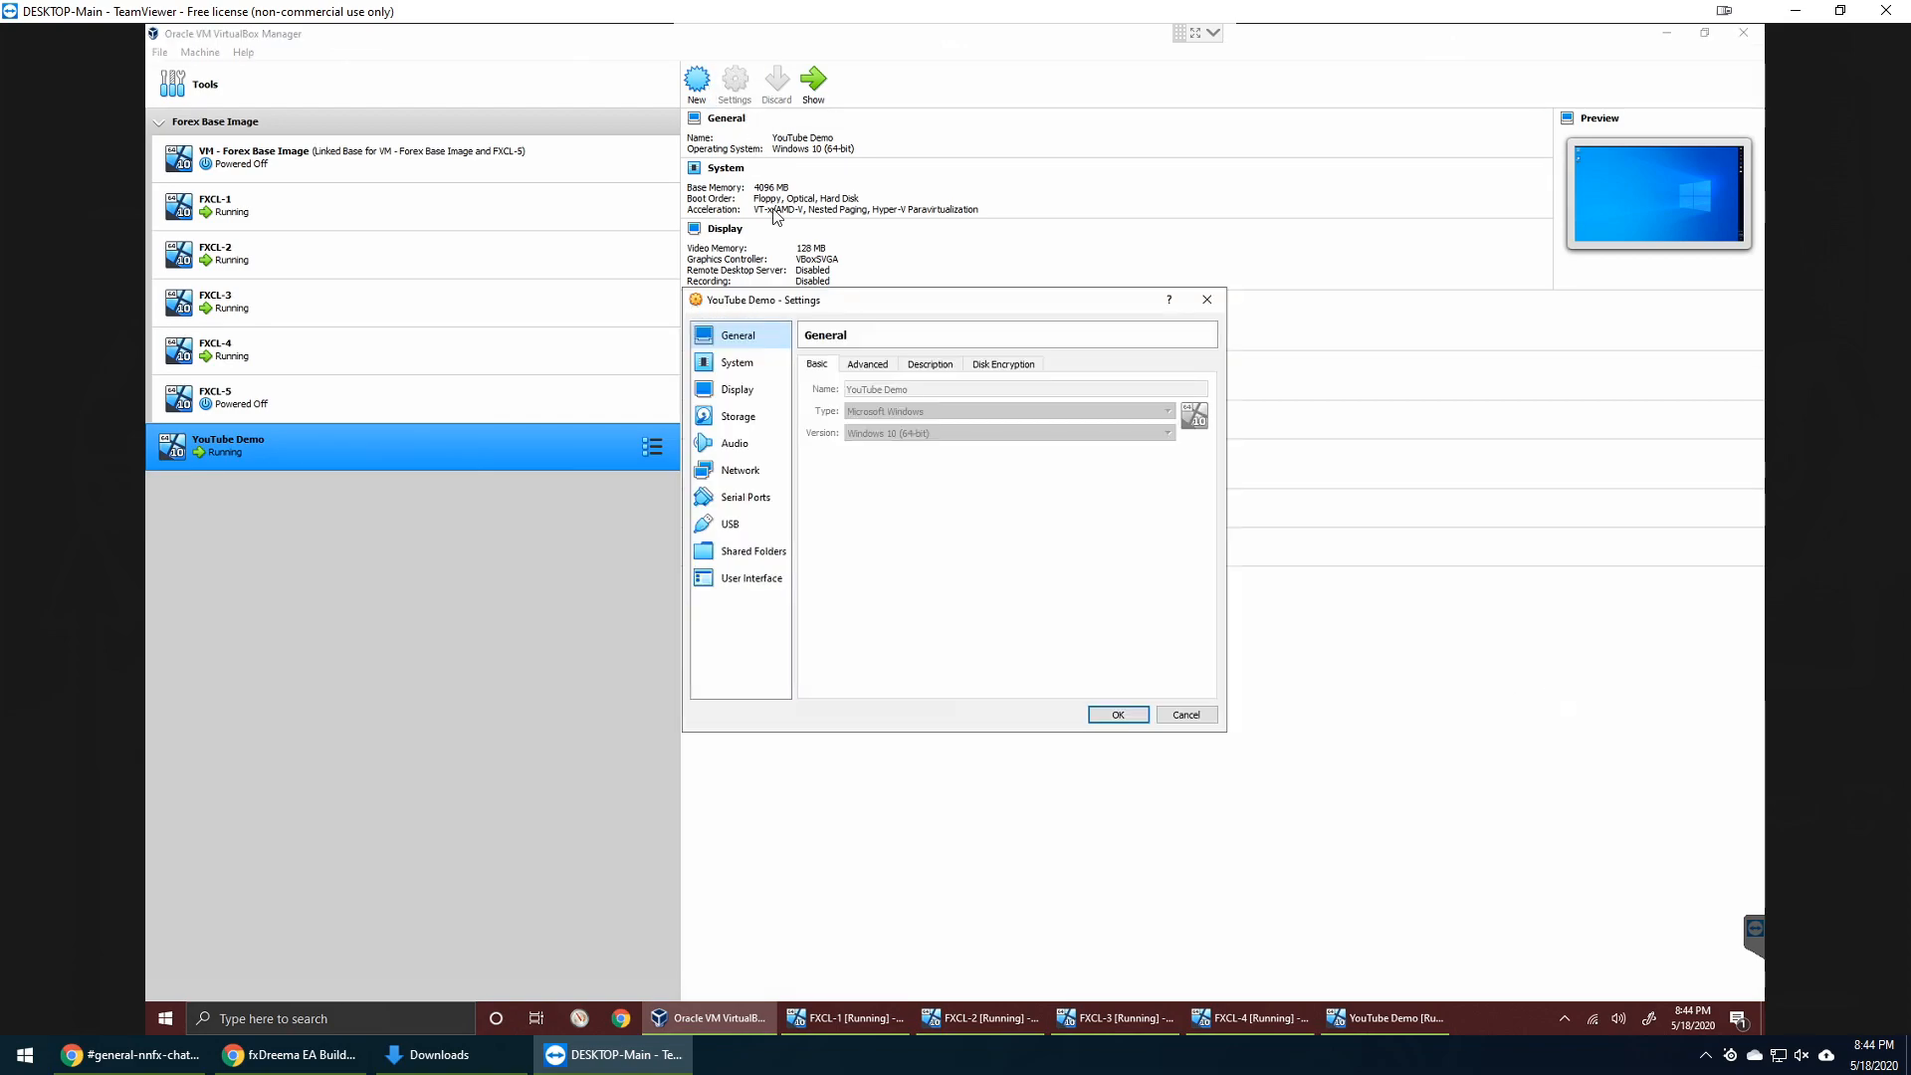
pyautogui.click(869, 366)
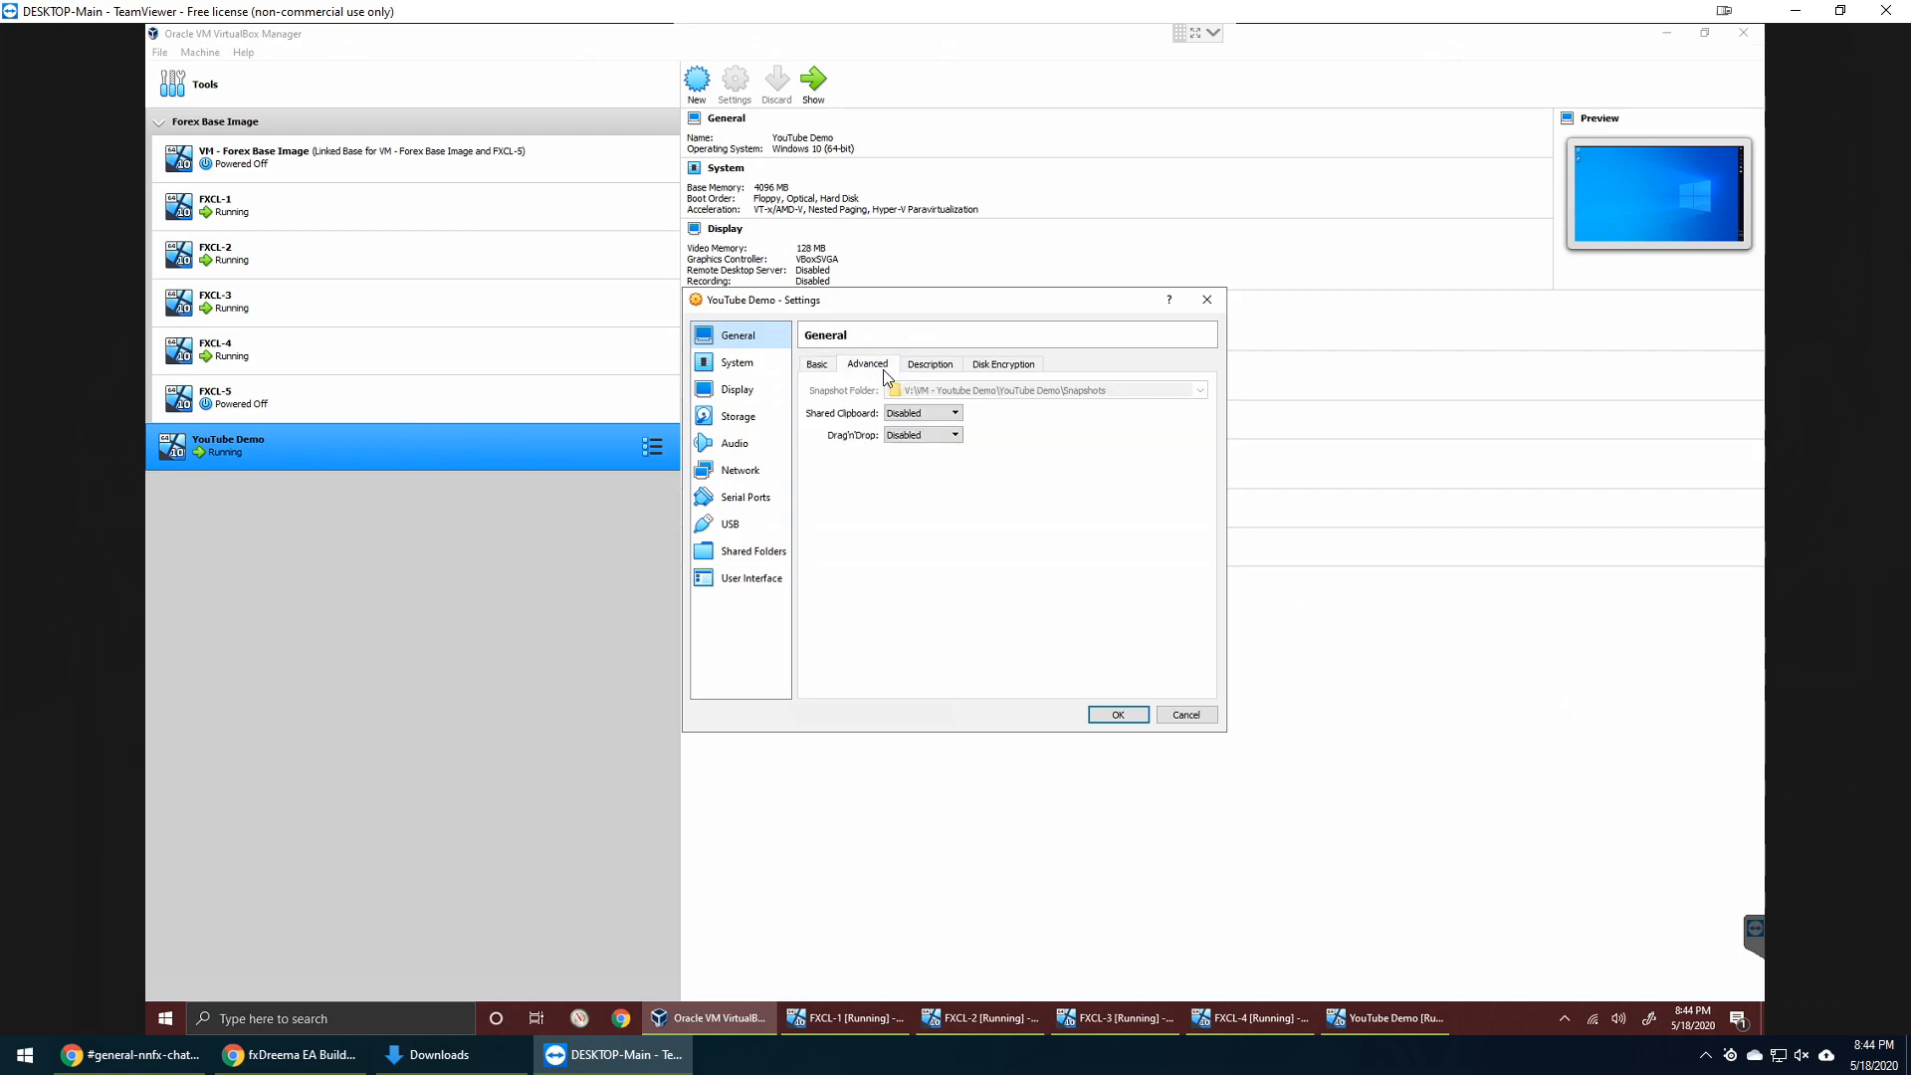
pyautogui.click(928, 414)
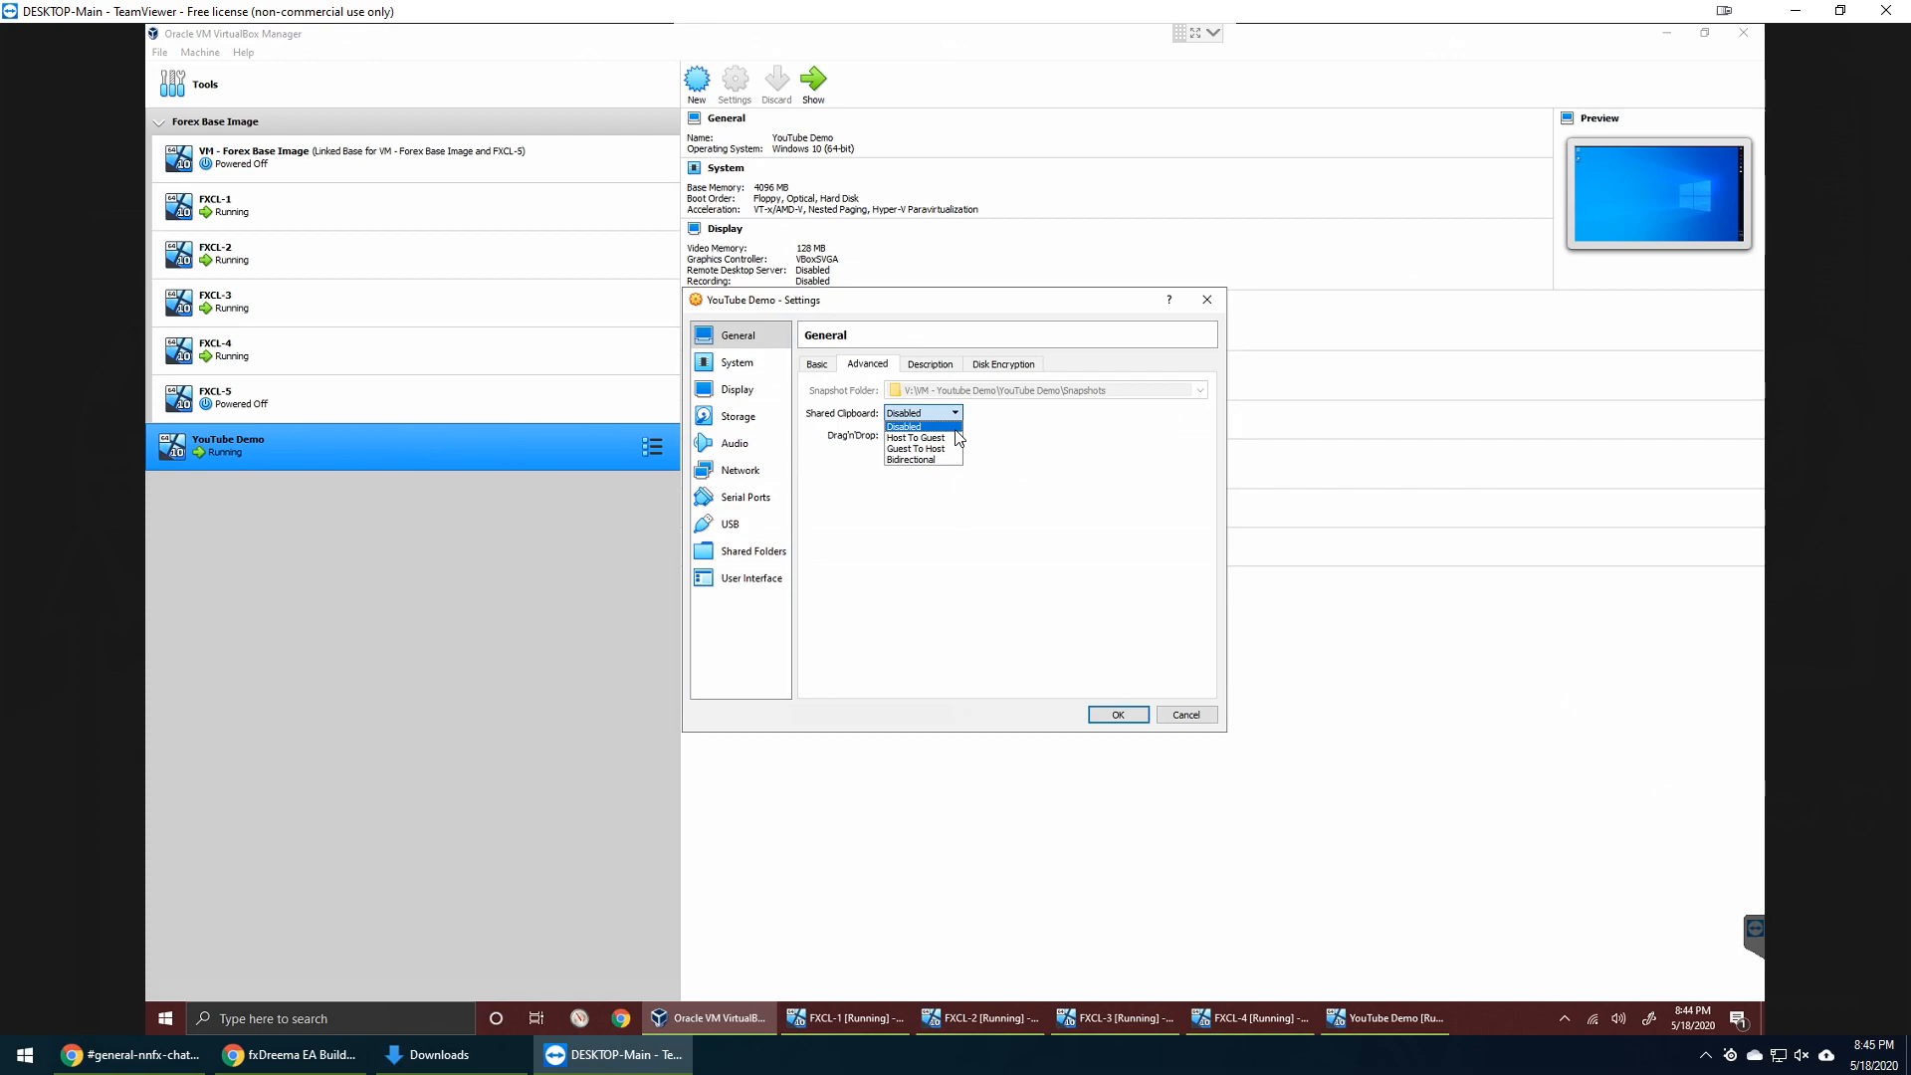
pyautogui.click(955, 427)
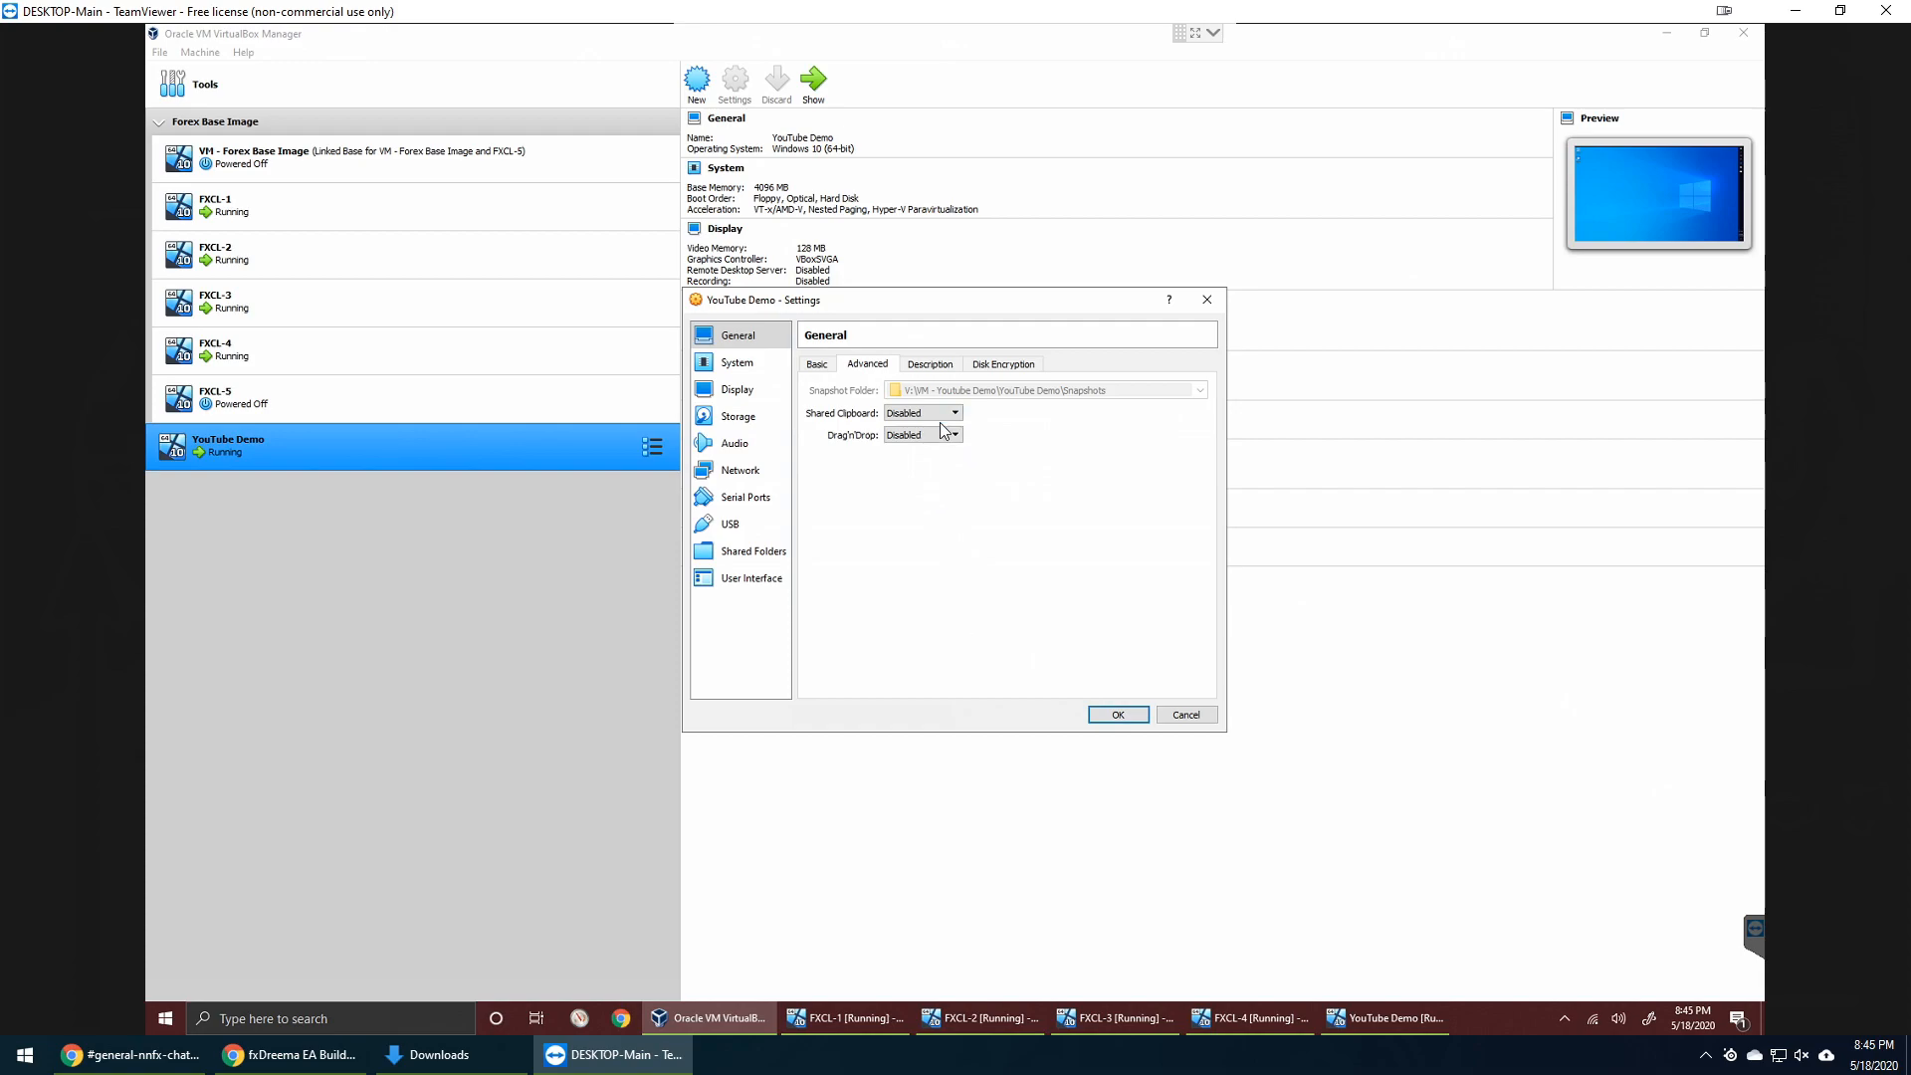
pyautogui.click(1117, 714)
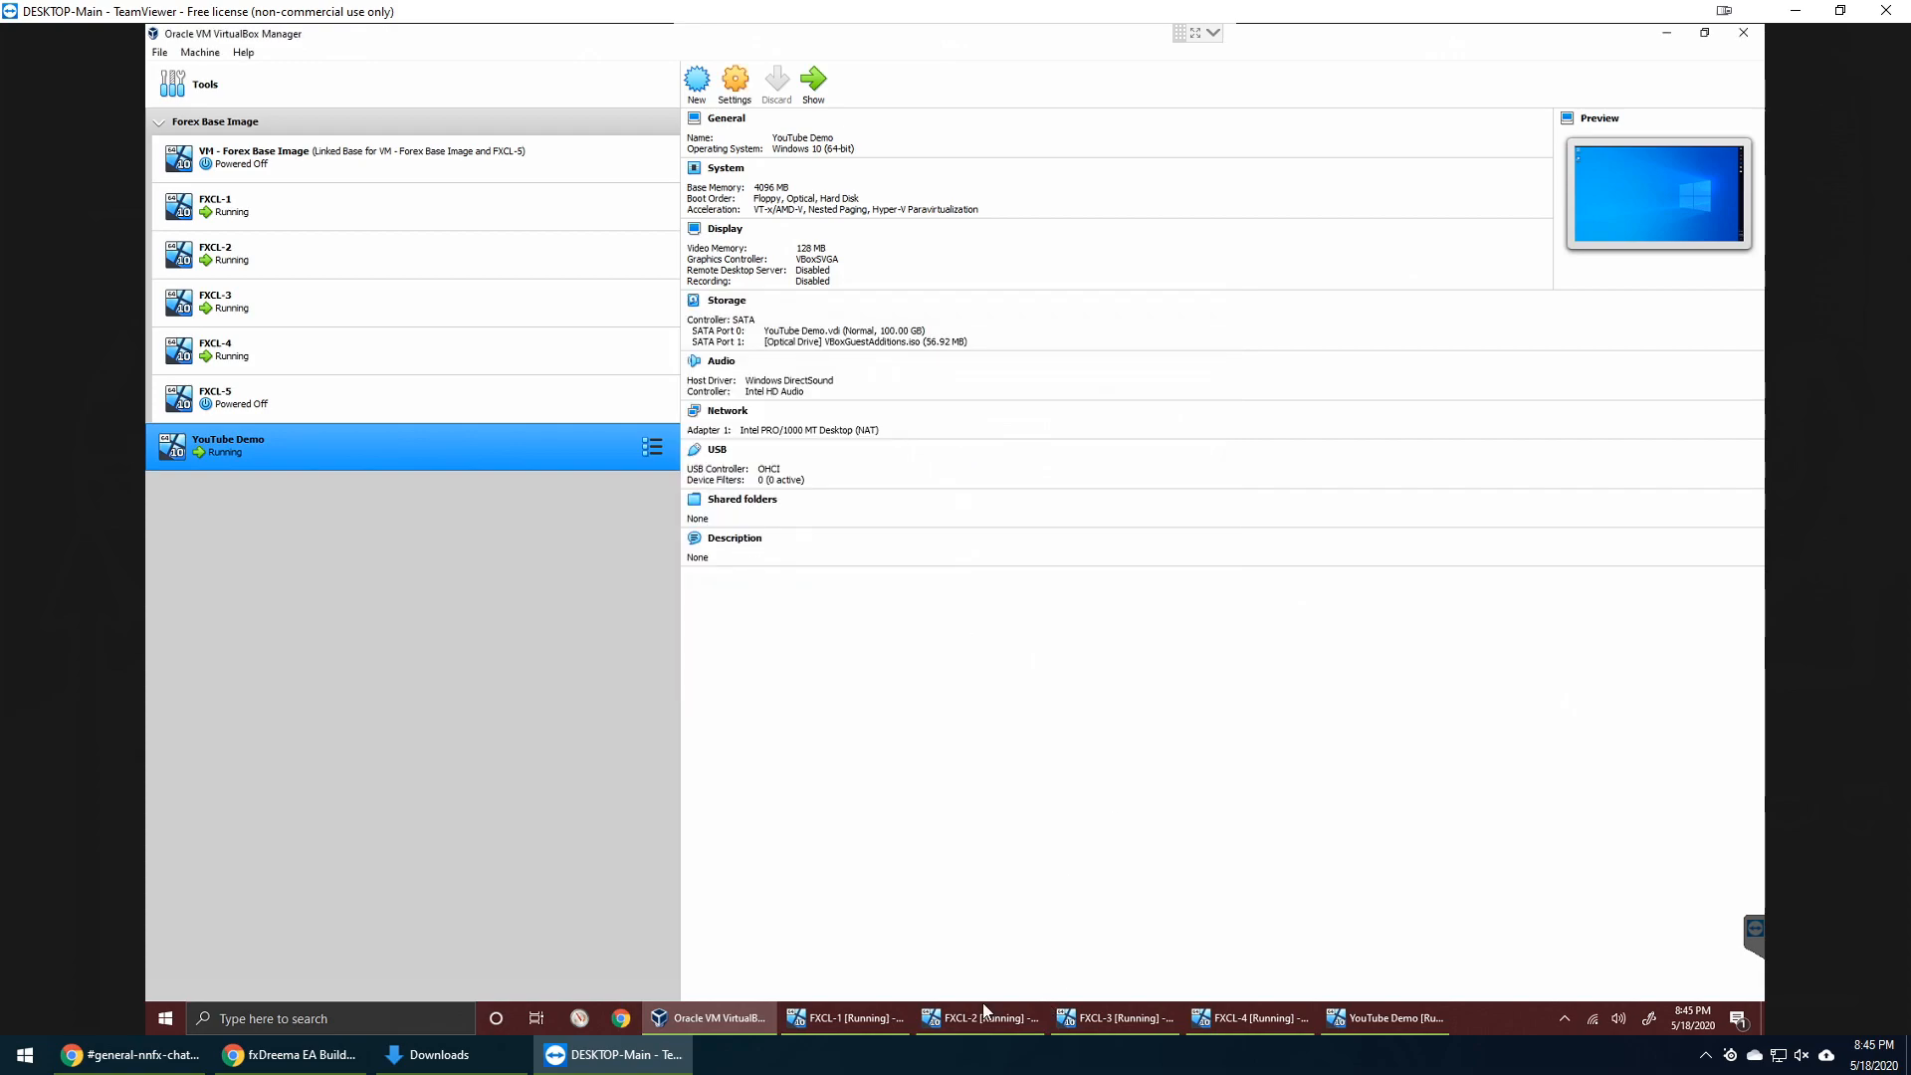
# - View the running FXCL-2 and FXCL-3 guest desktops and switch back to the YouTube Demo guest
pyautogui.moveTo(984, 1018)
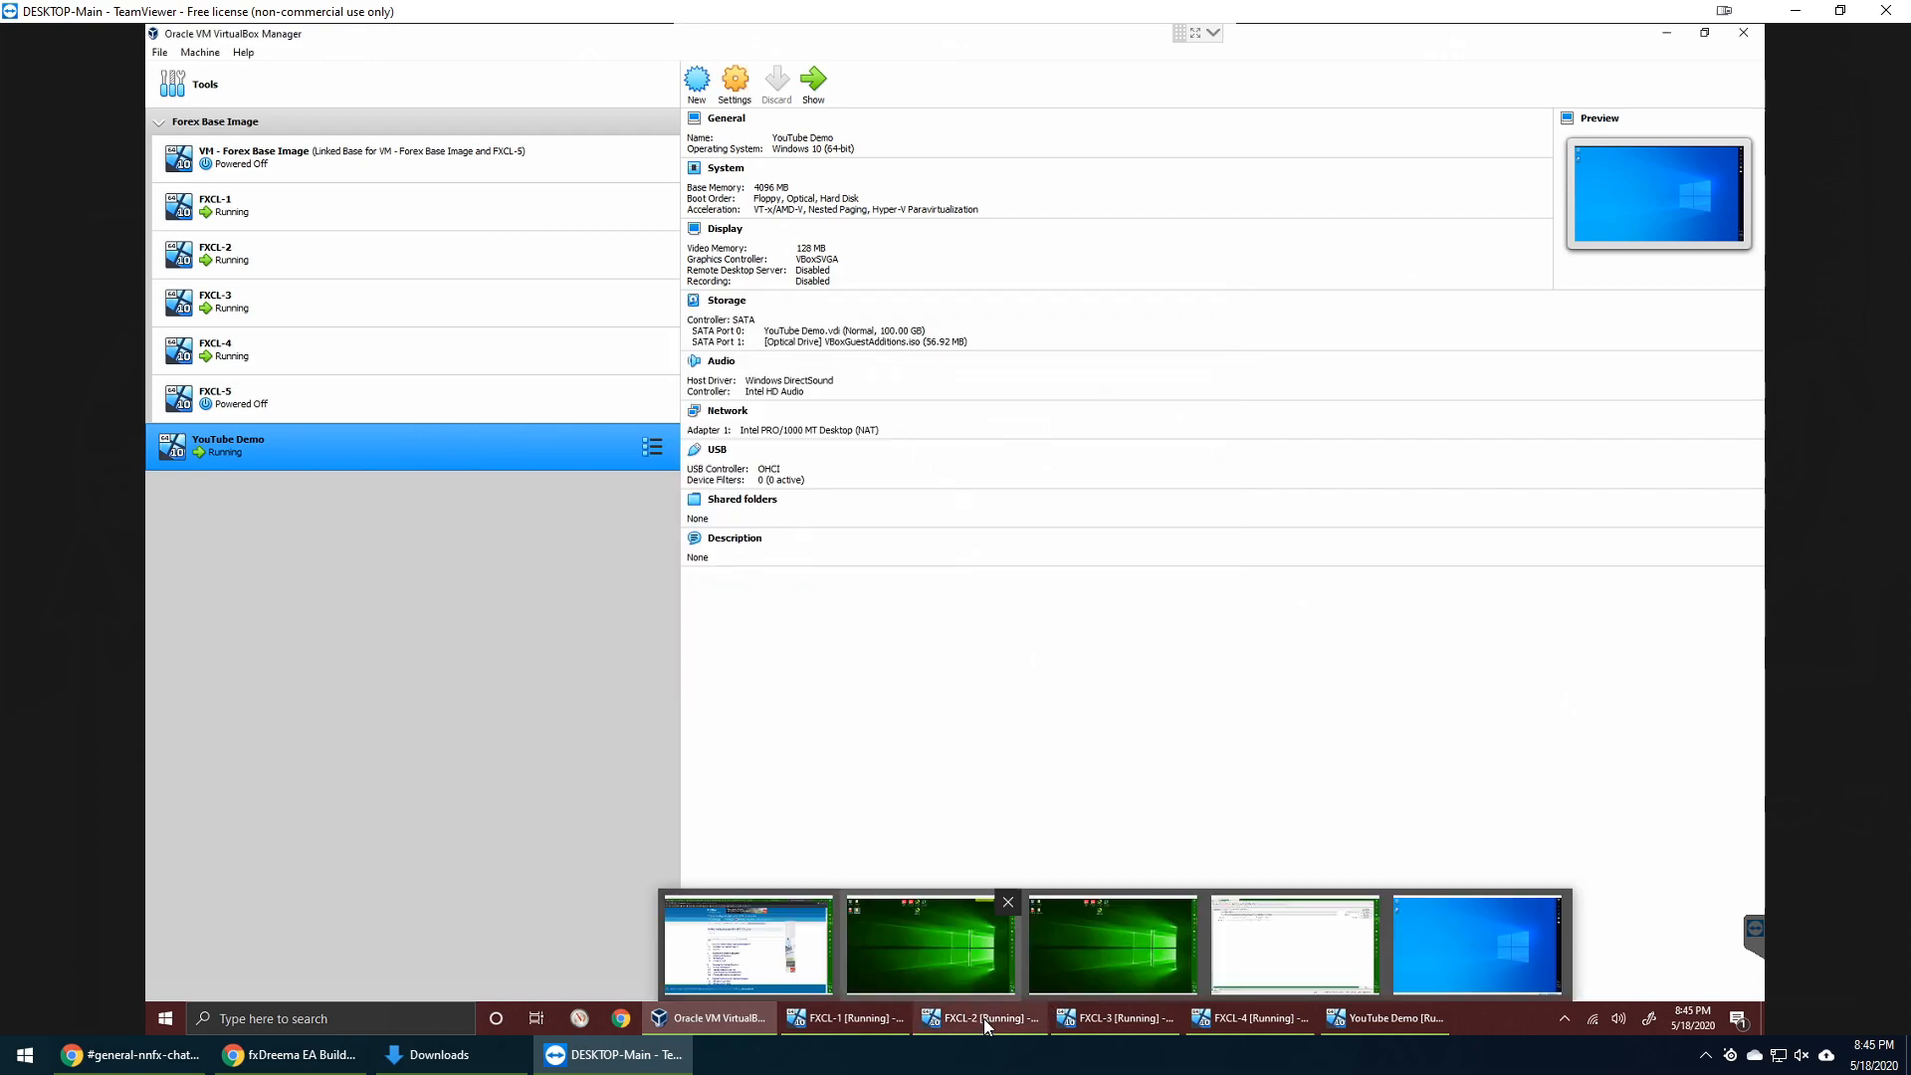
pyautogui.click(954, 952)
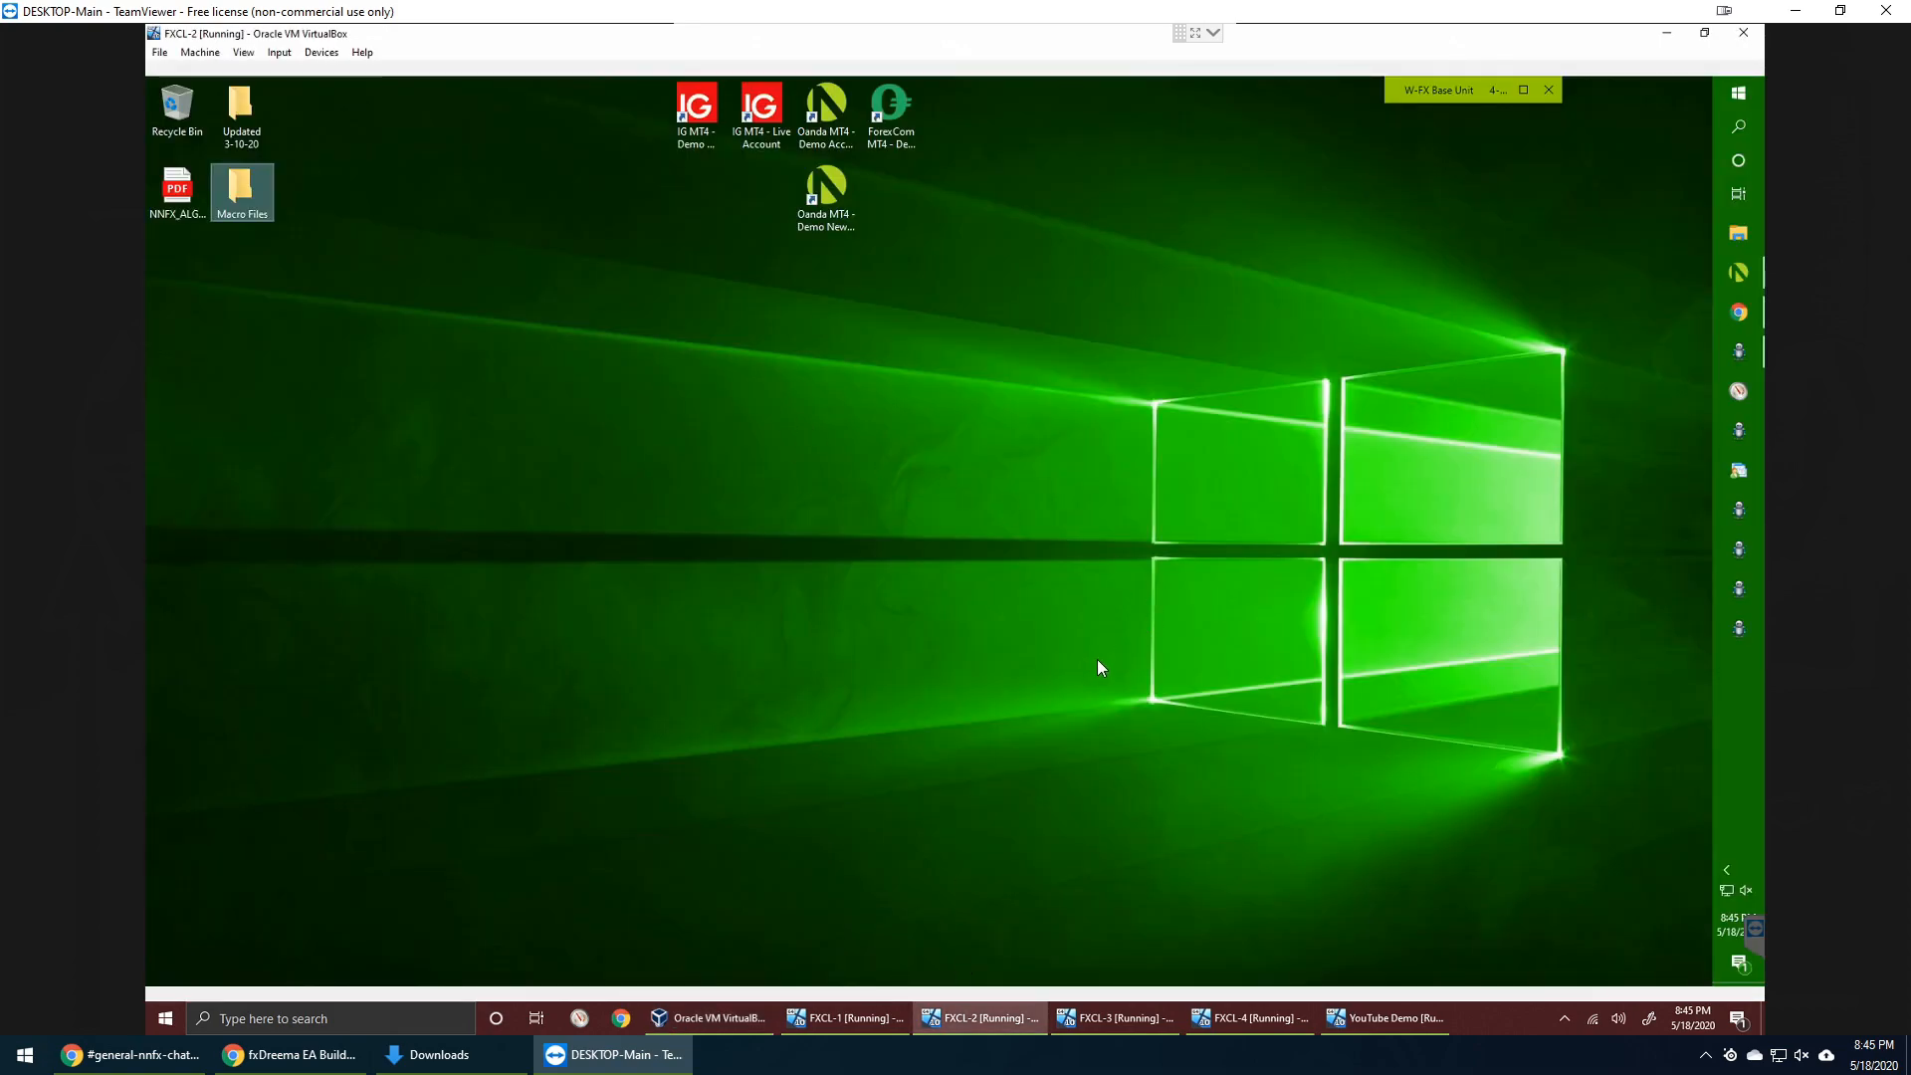
pyautogui.click(1105, 1017)
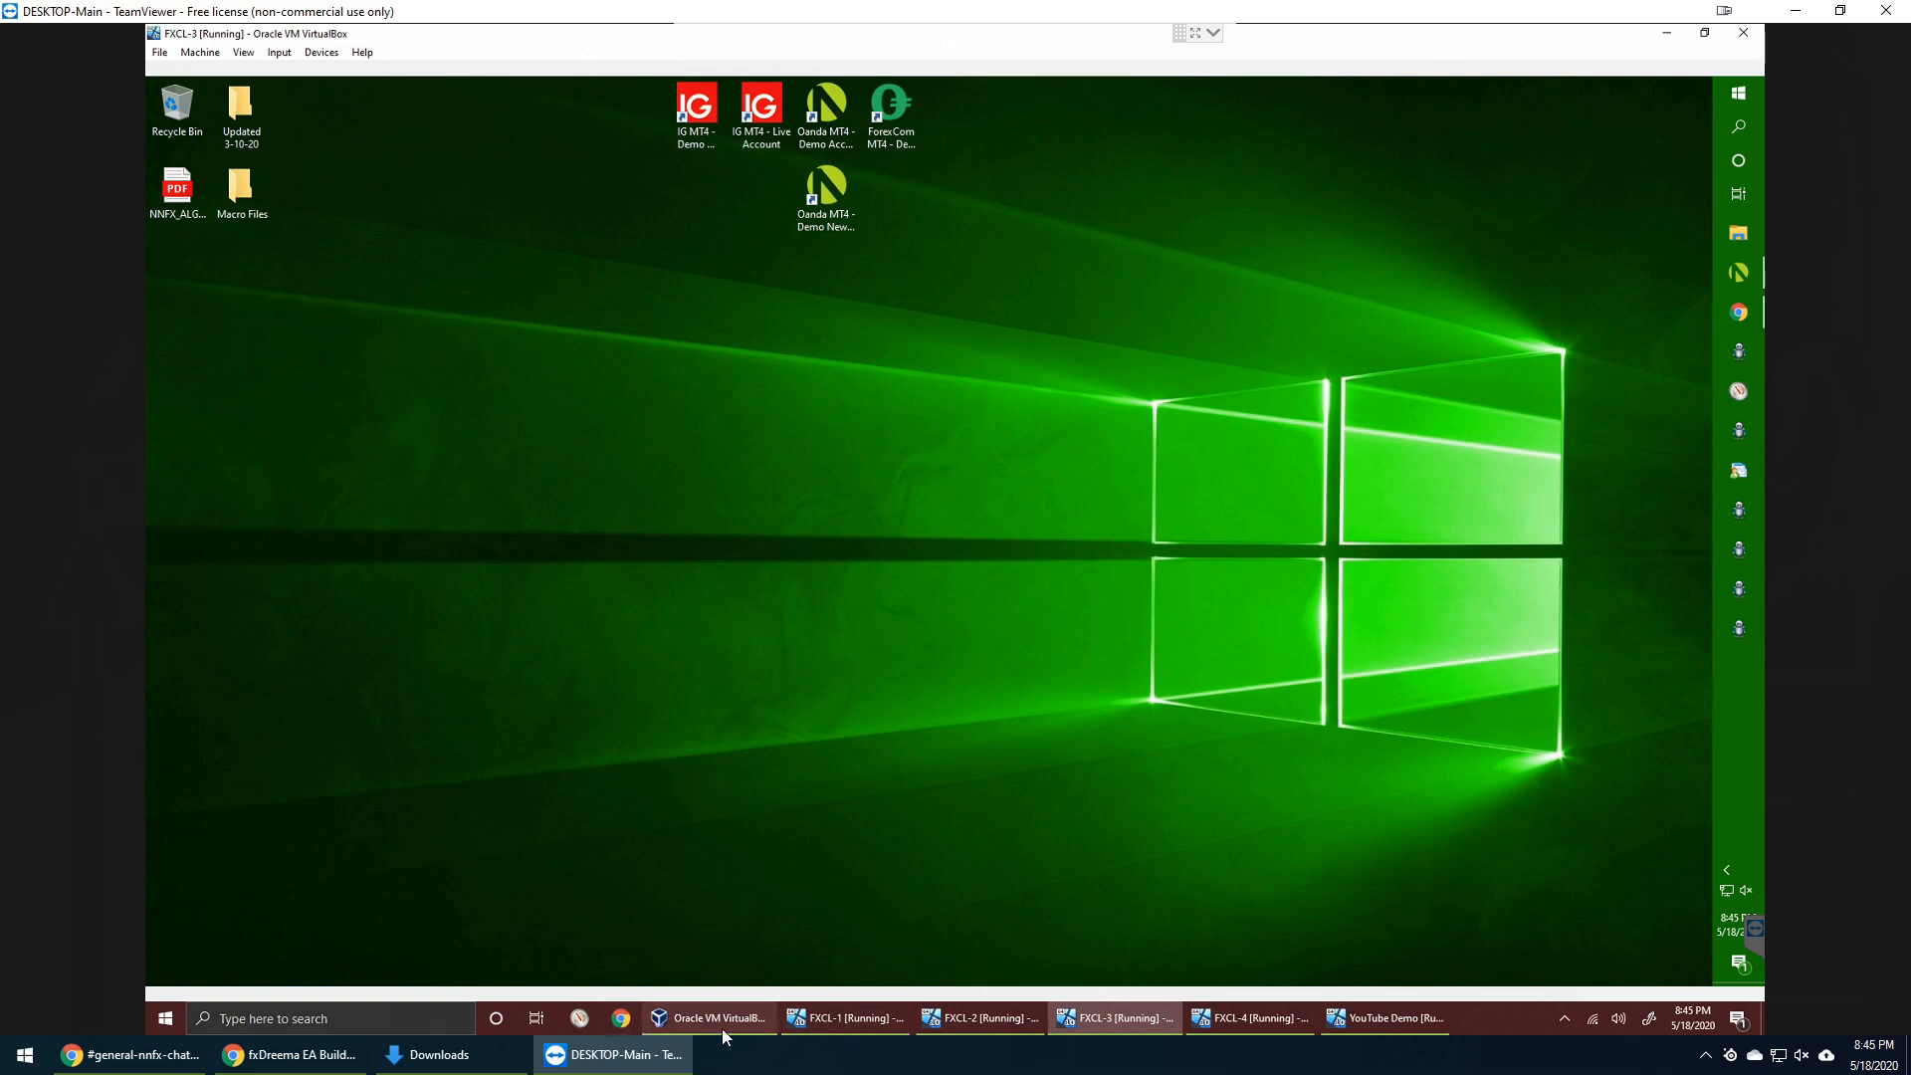
pyautogui.moveTo(727, 1023)
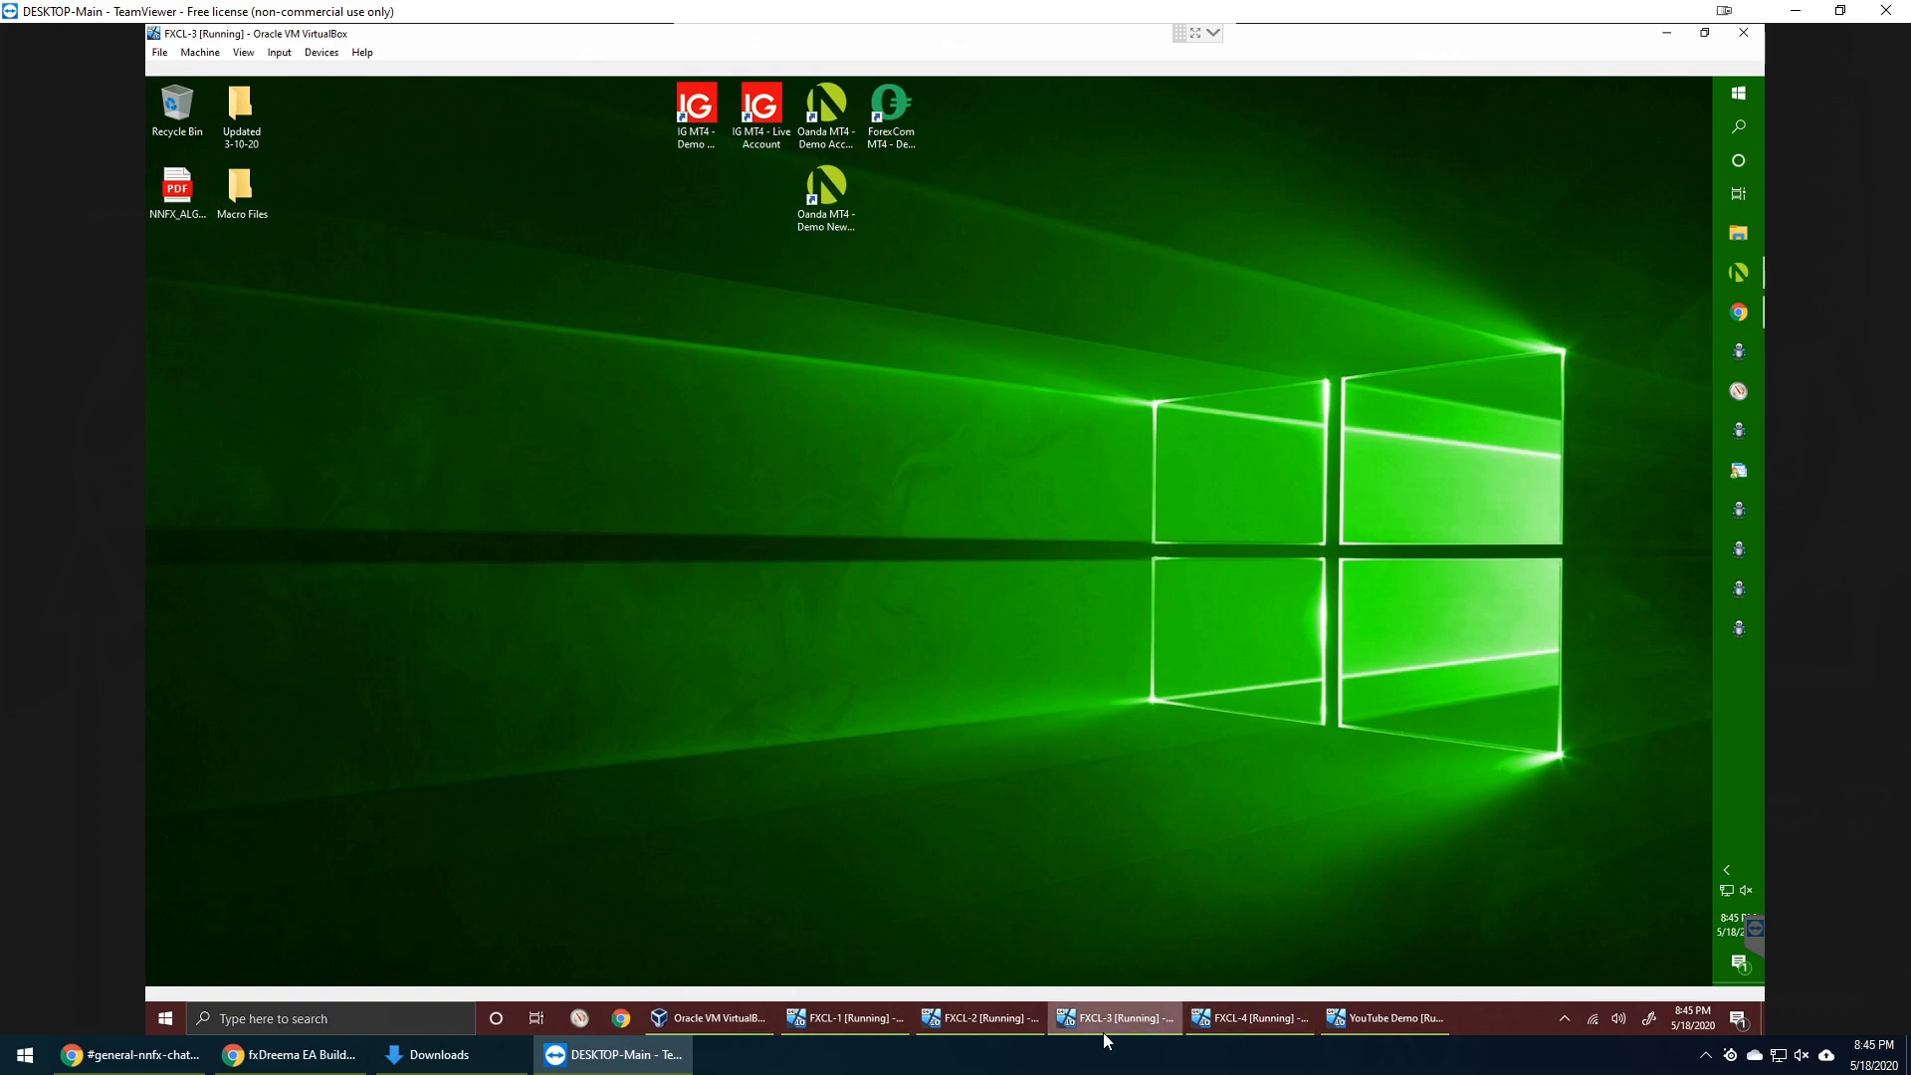
pyautogui.moveTo(1103, 1031)
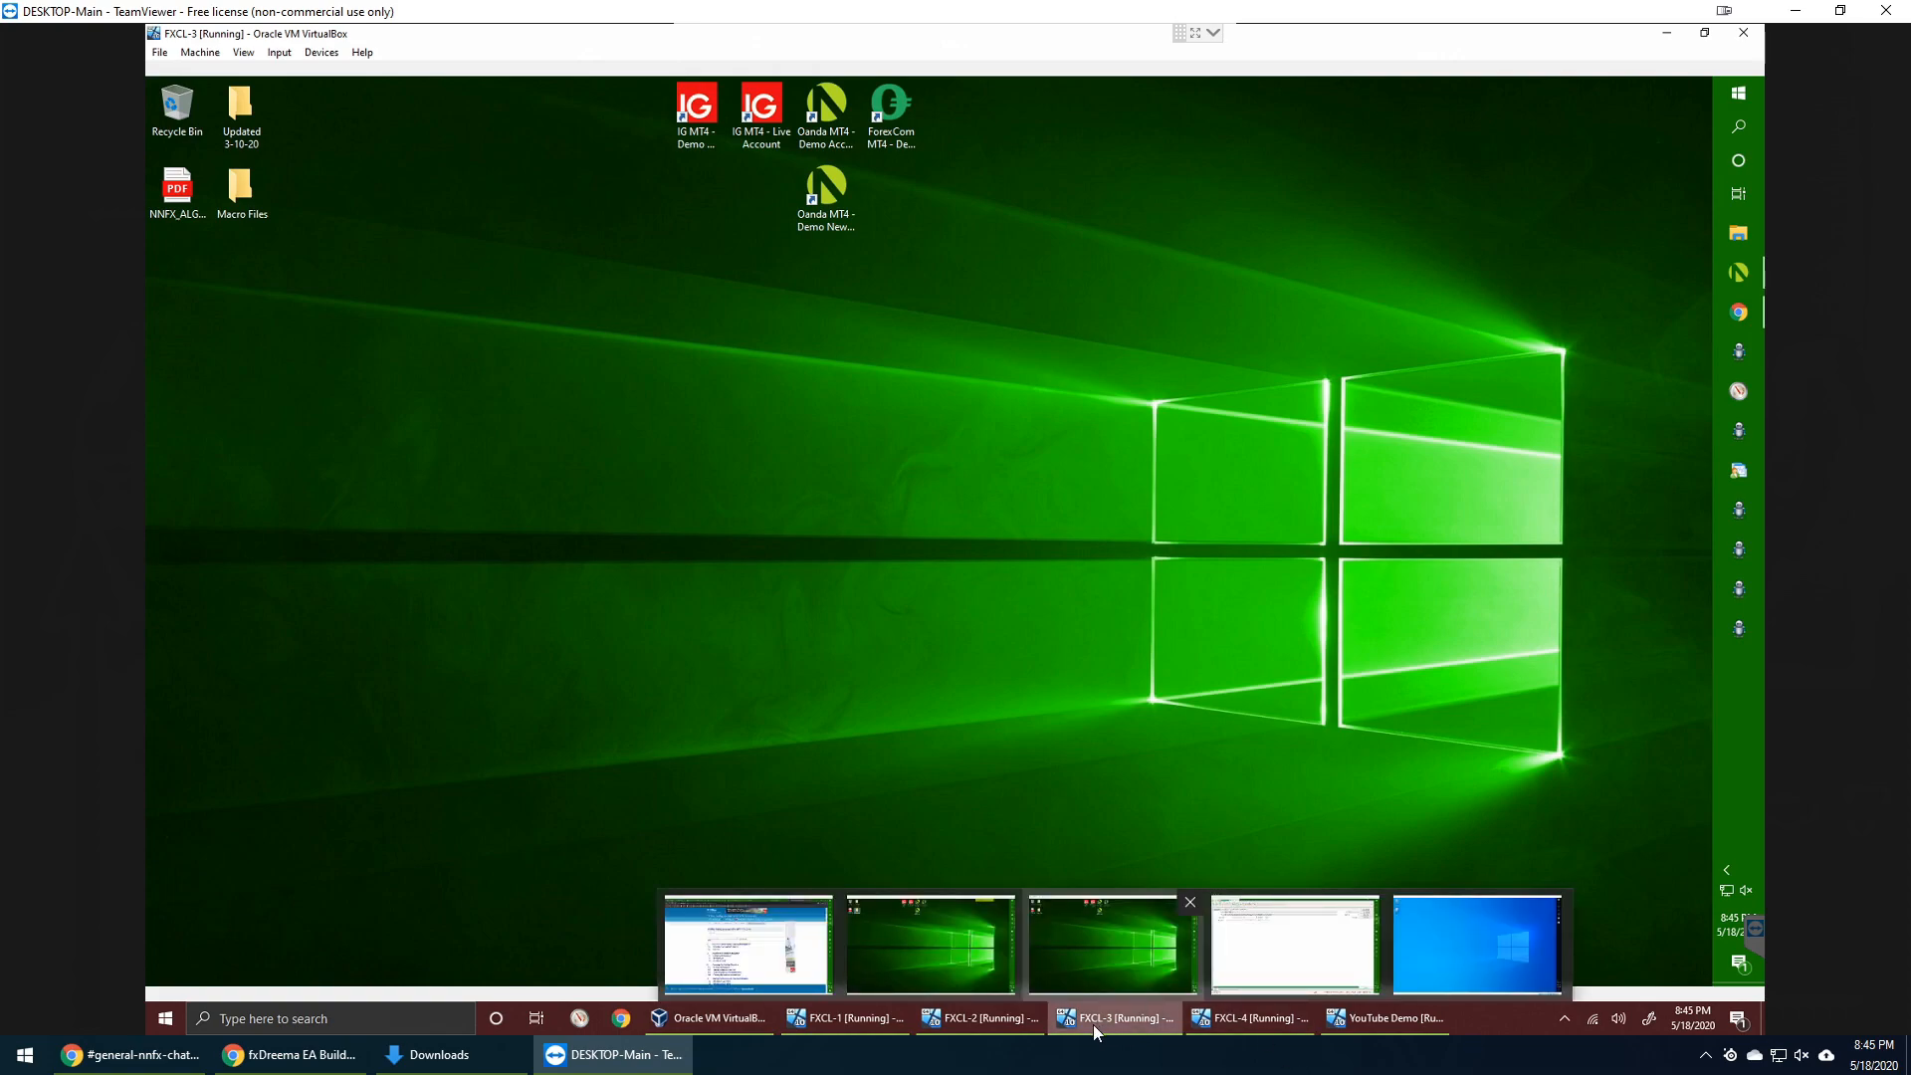
pyautogui.click(1395, 1020)
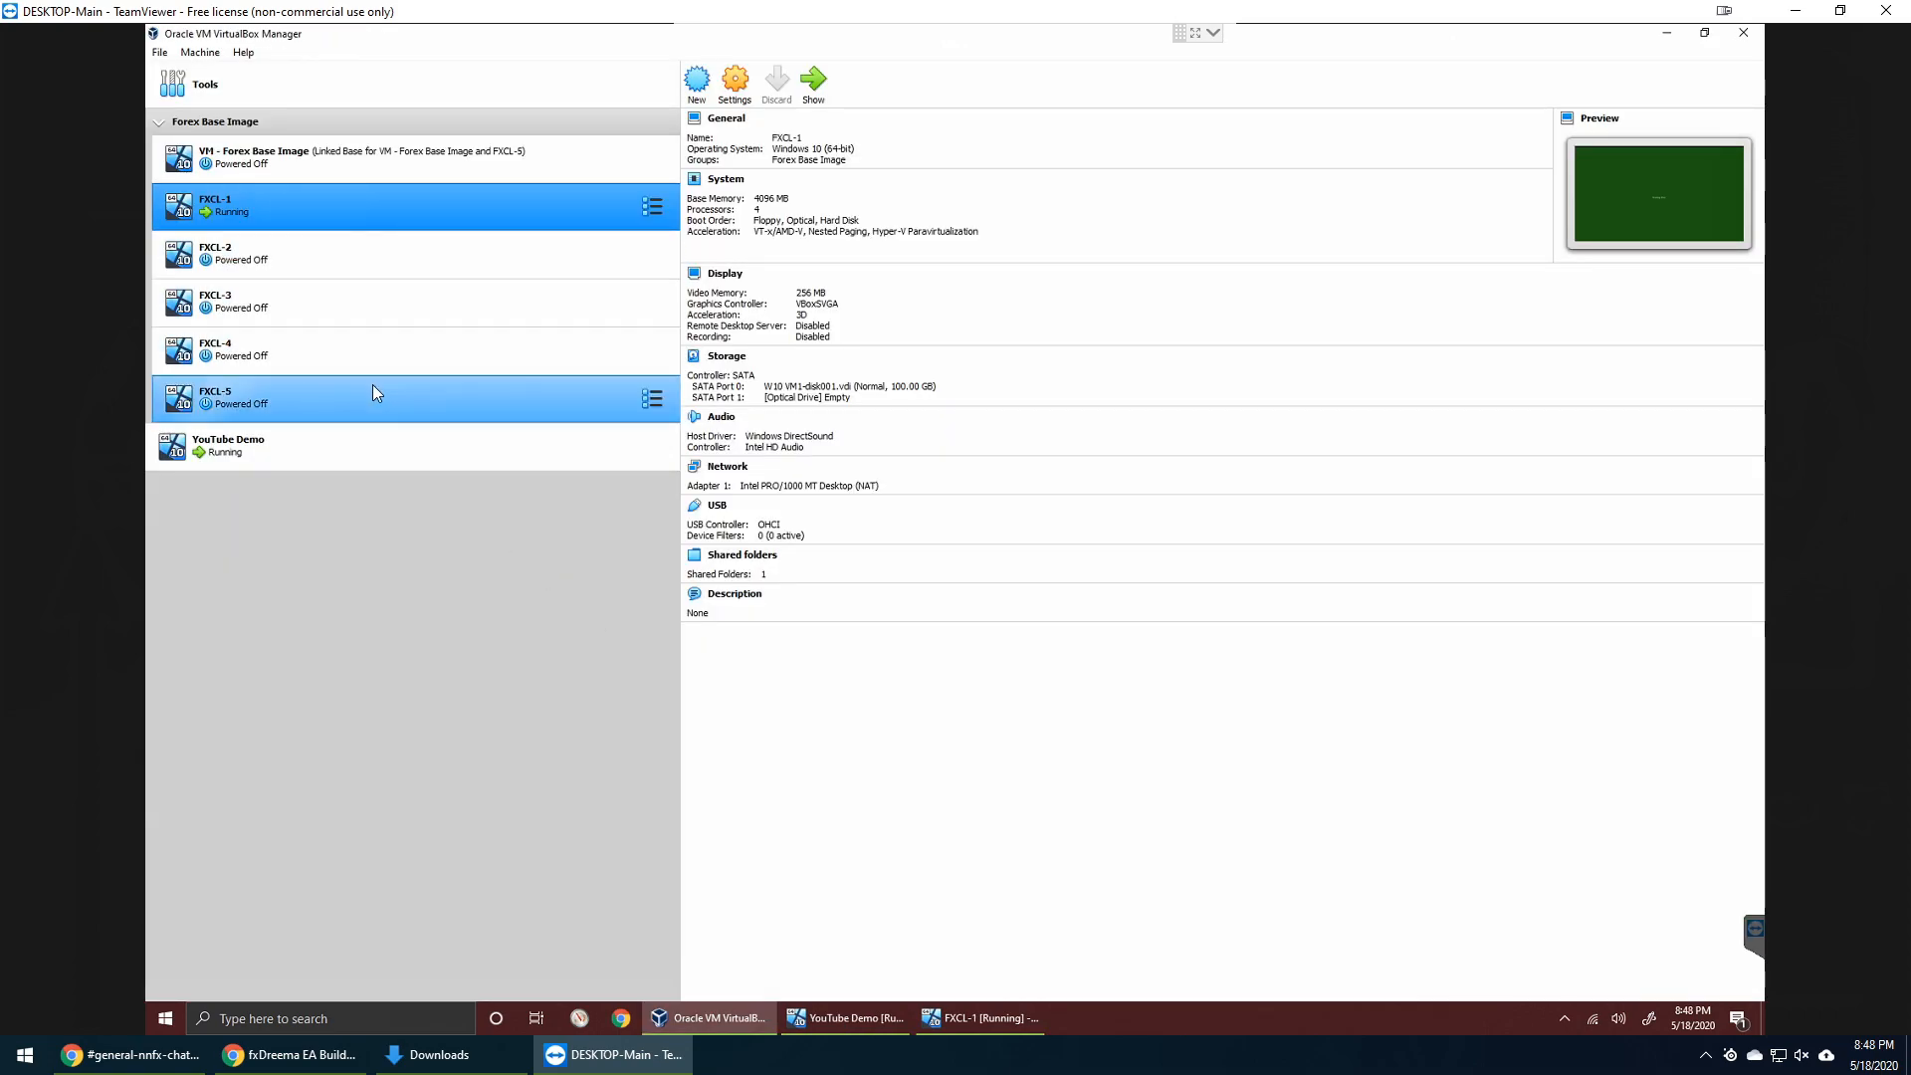
# - Look at the running YouTube Demo machine's details, guest desktop and available machine actions
pyautogui.click(380, 408)
pyautogui.click(392, 462)
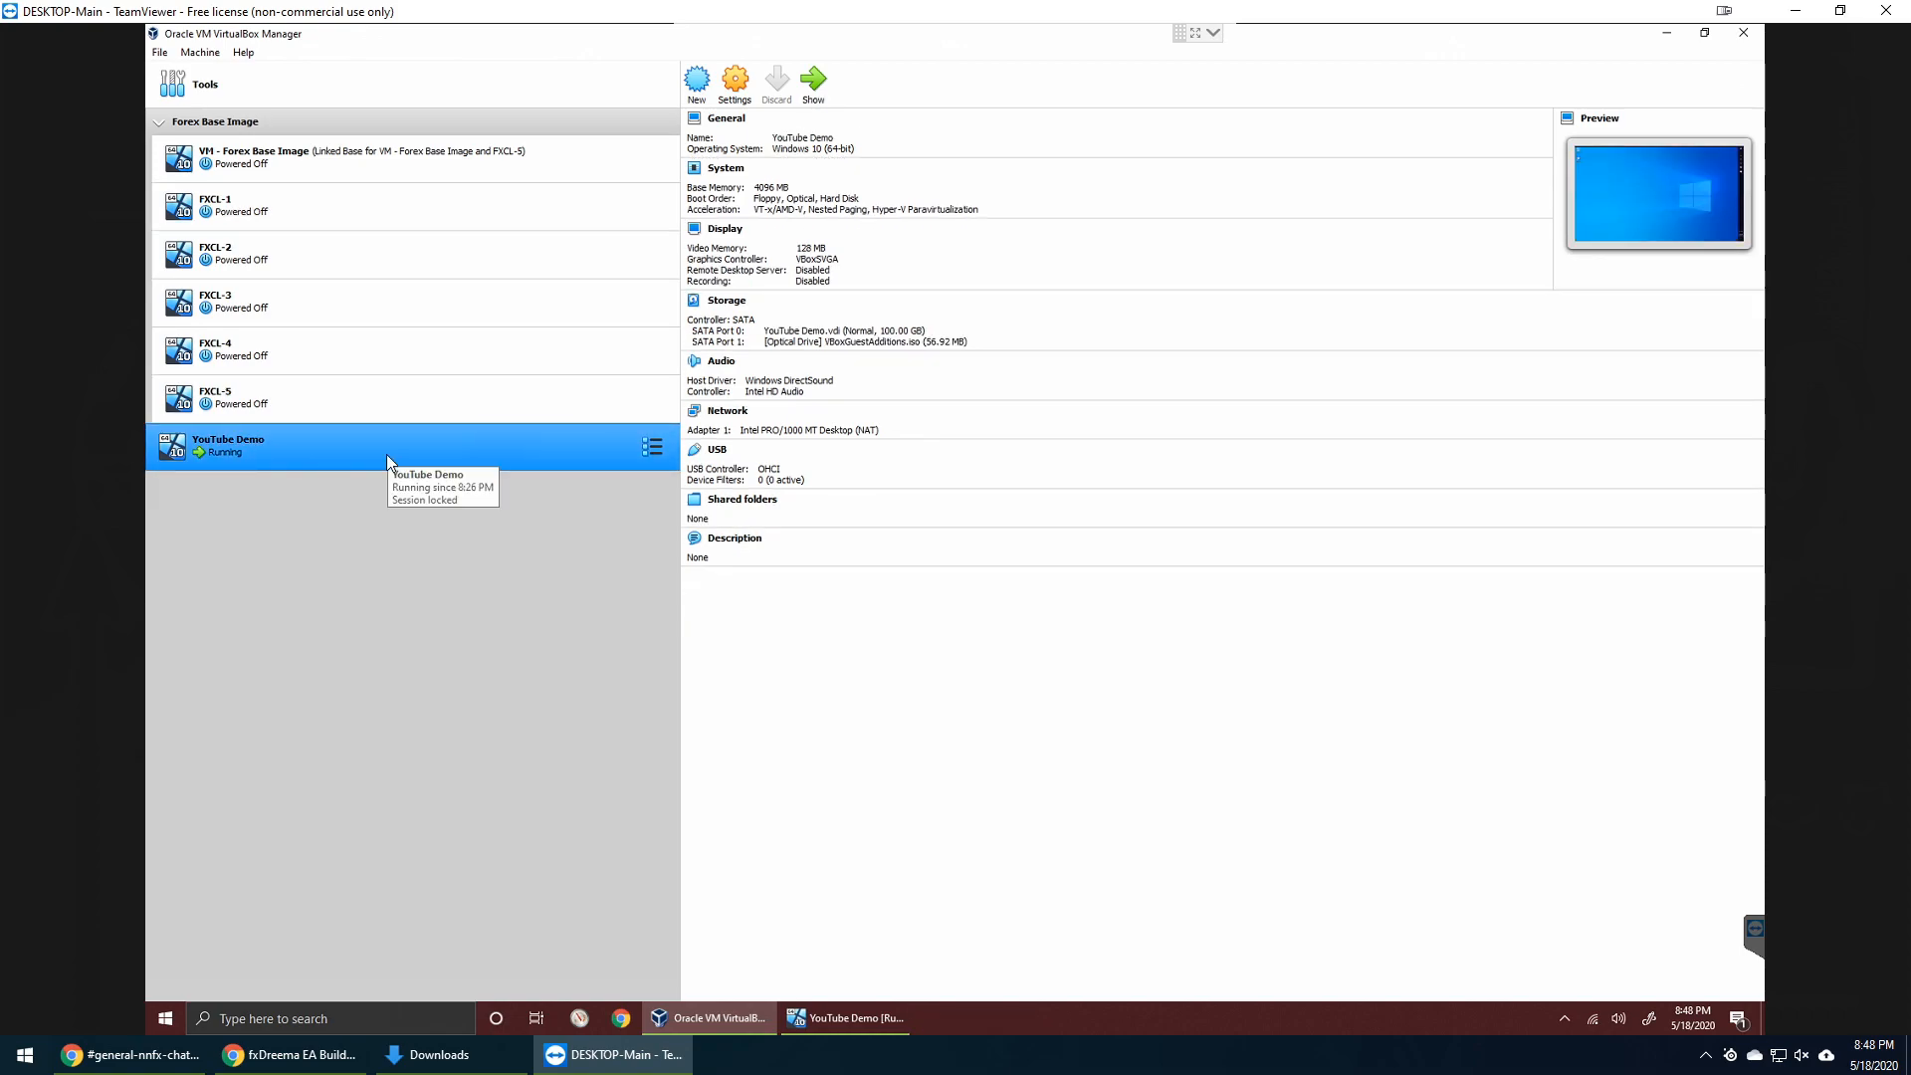
pyautogui.moveTo(385, 456); pyautogui.dragTo(391, 440)
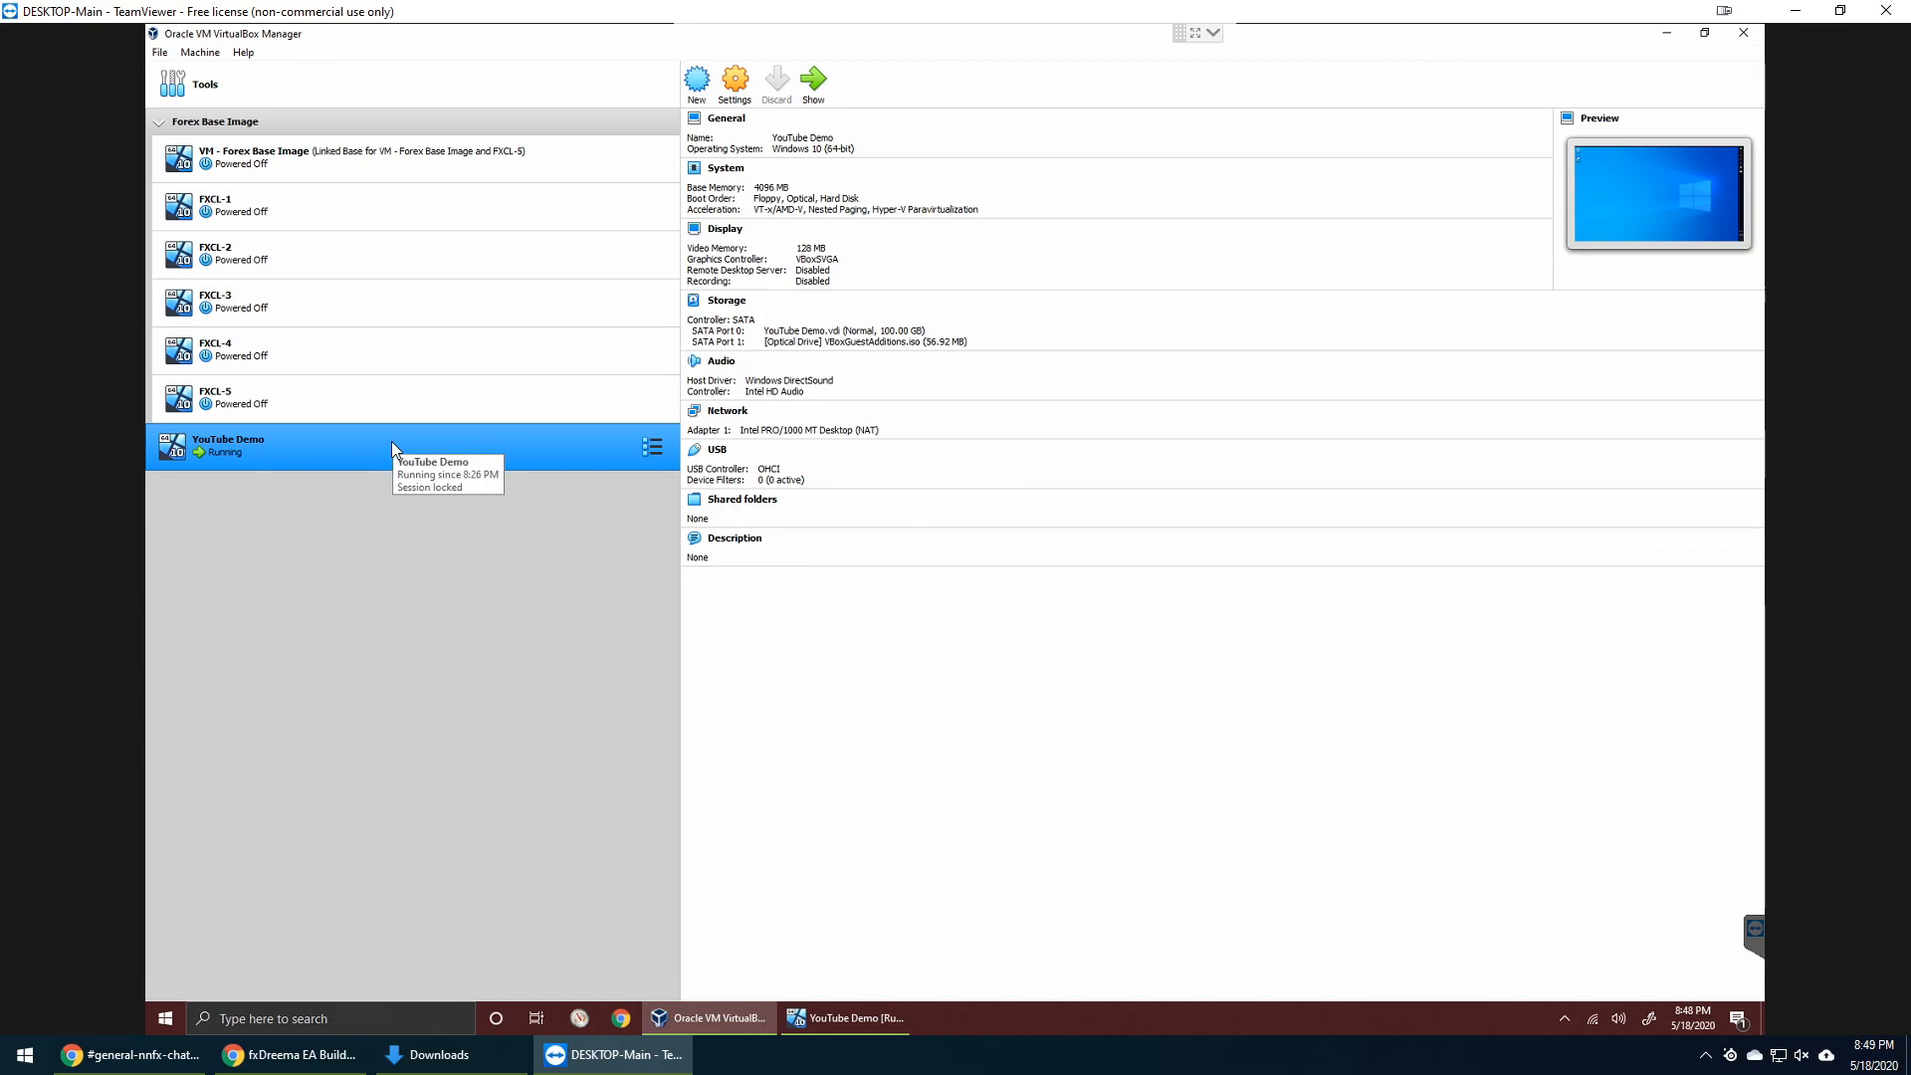
pyautogui.click(866, 1017)
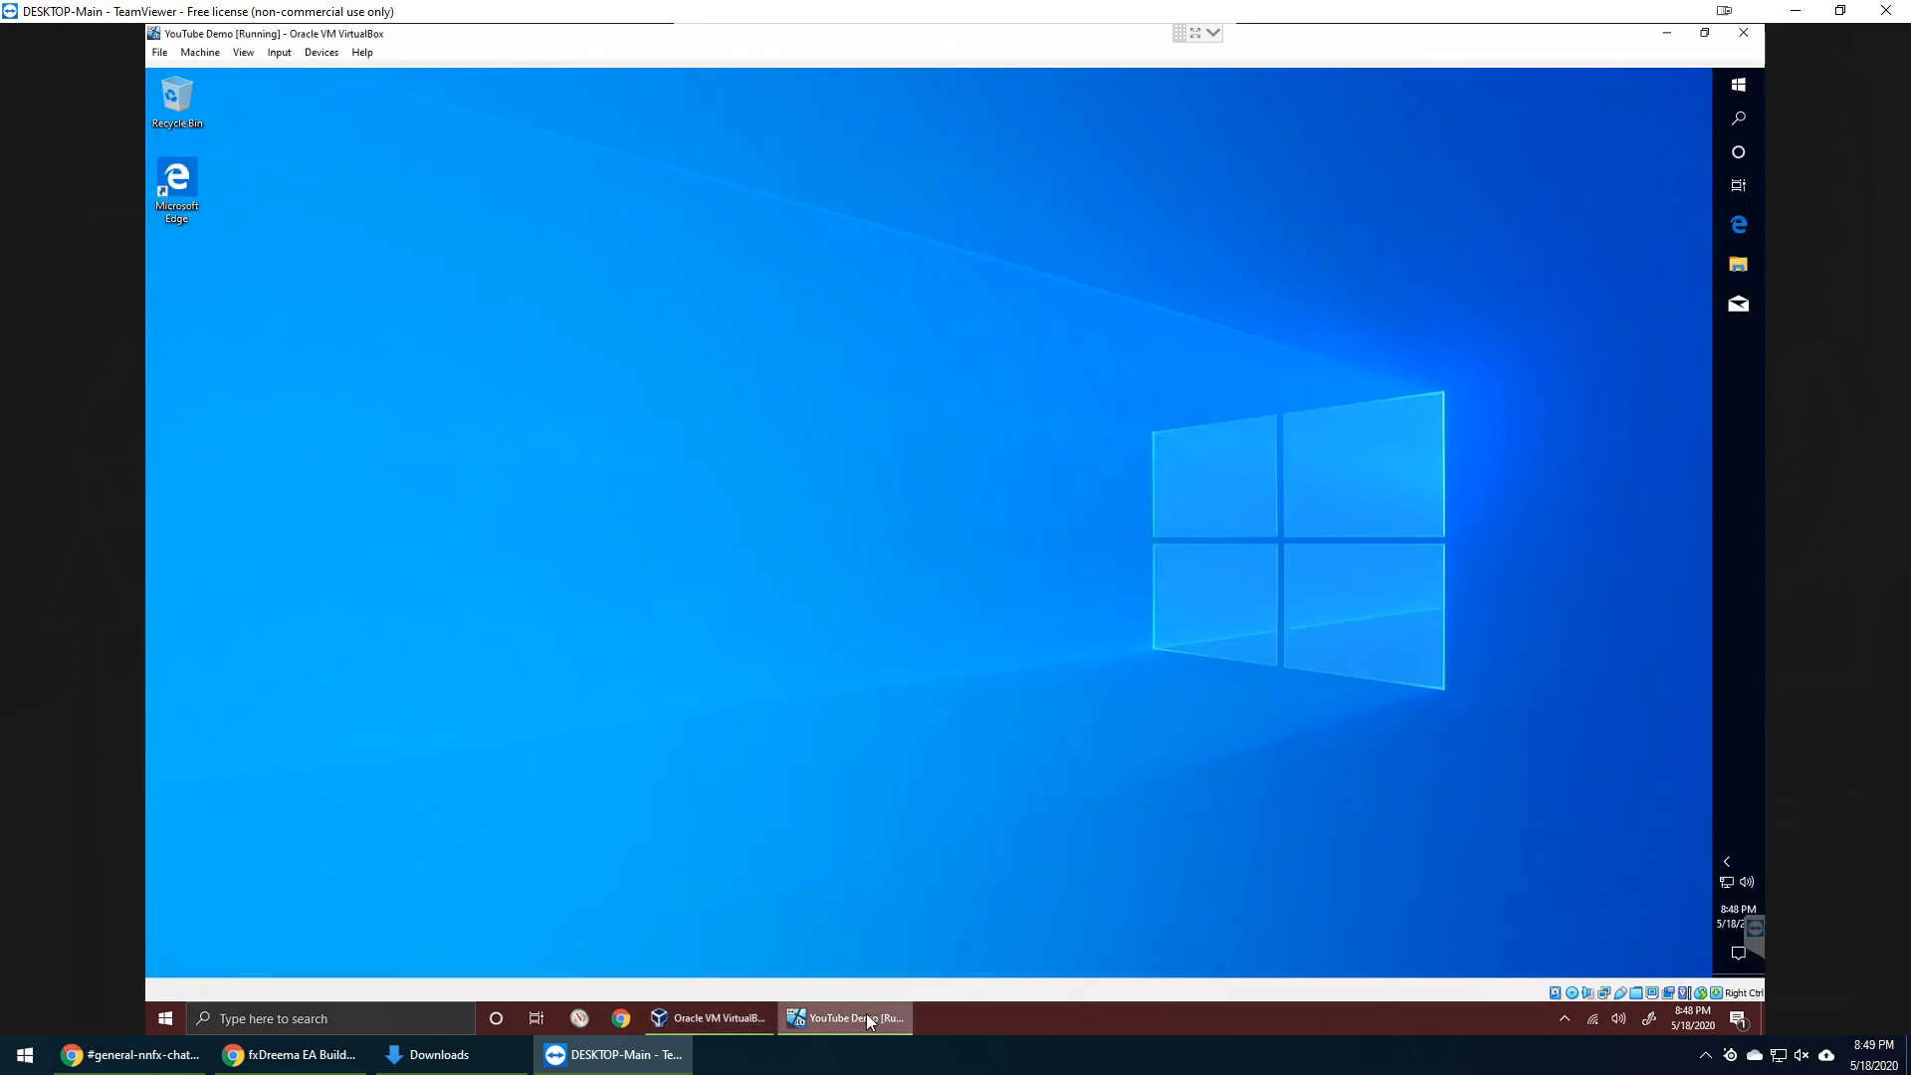
pyautogui.click(756, 1015)
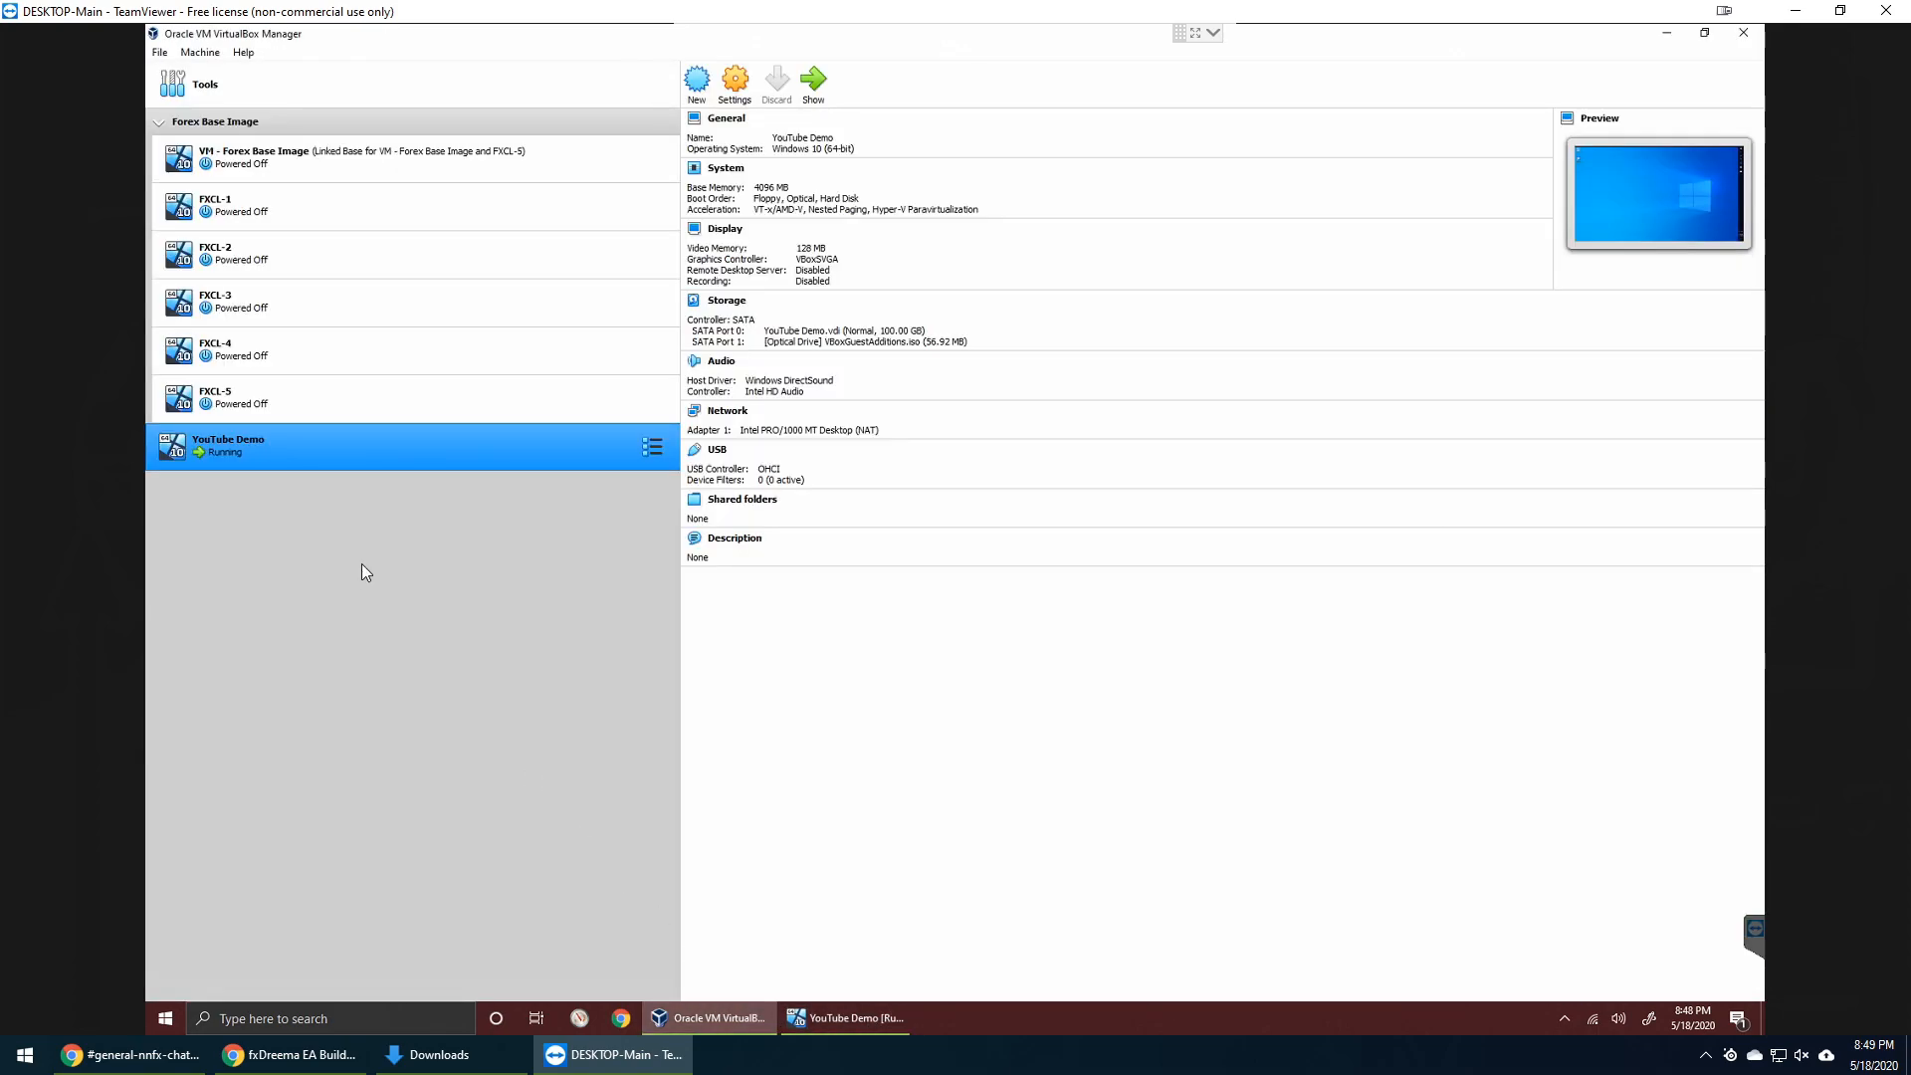
pyautogui.rightClick(363, 464)
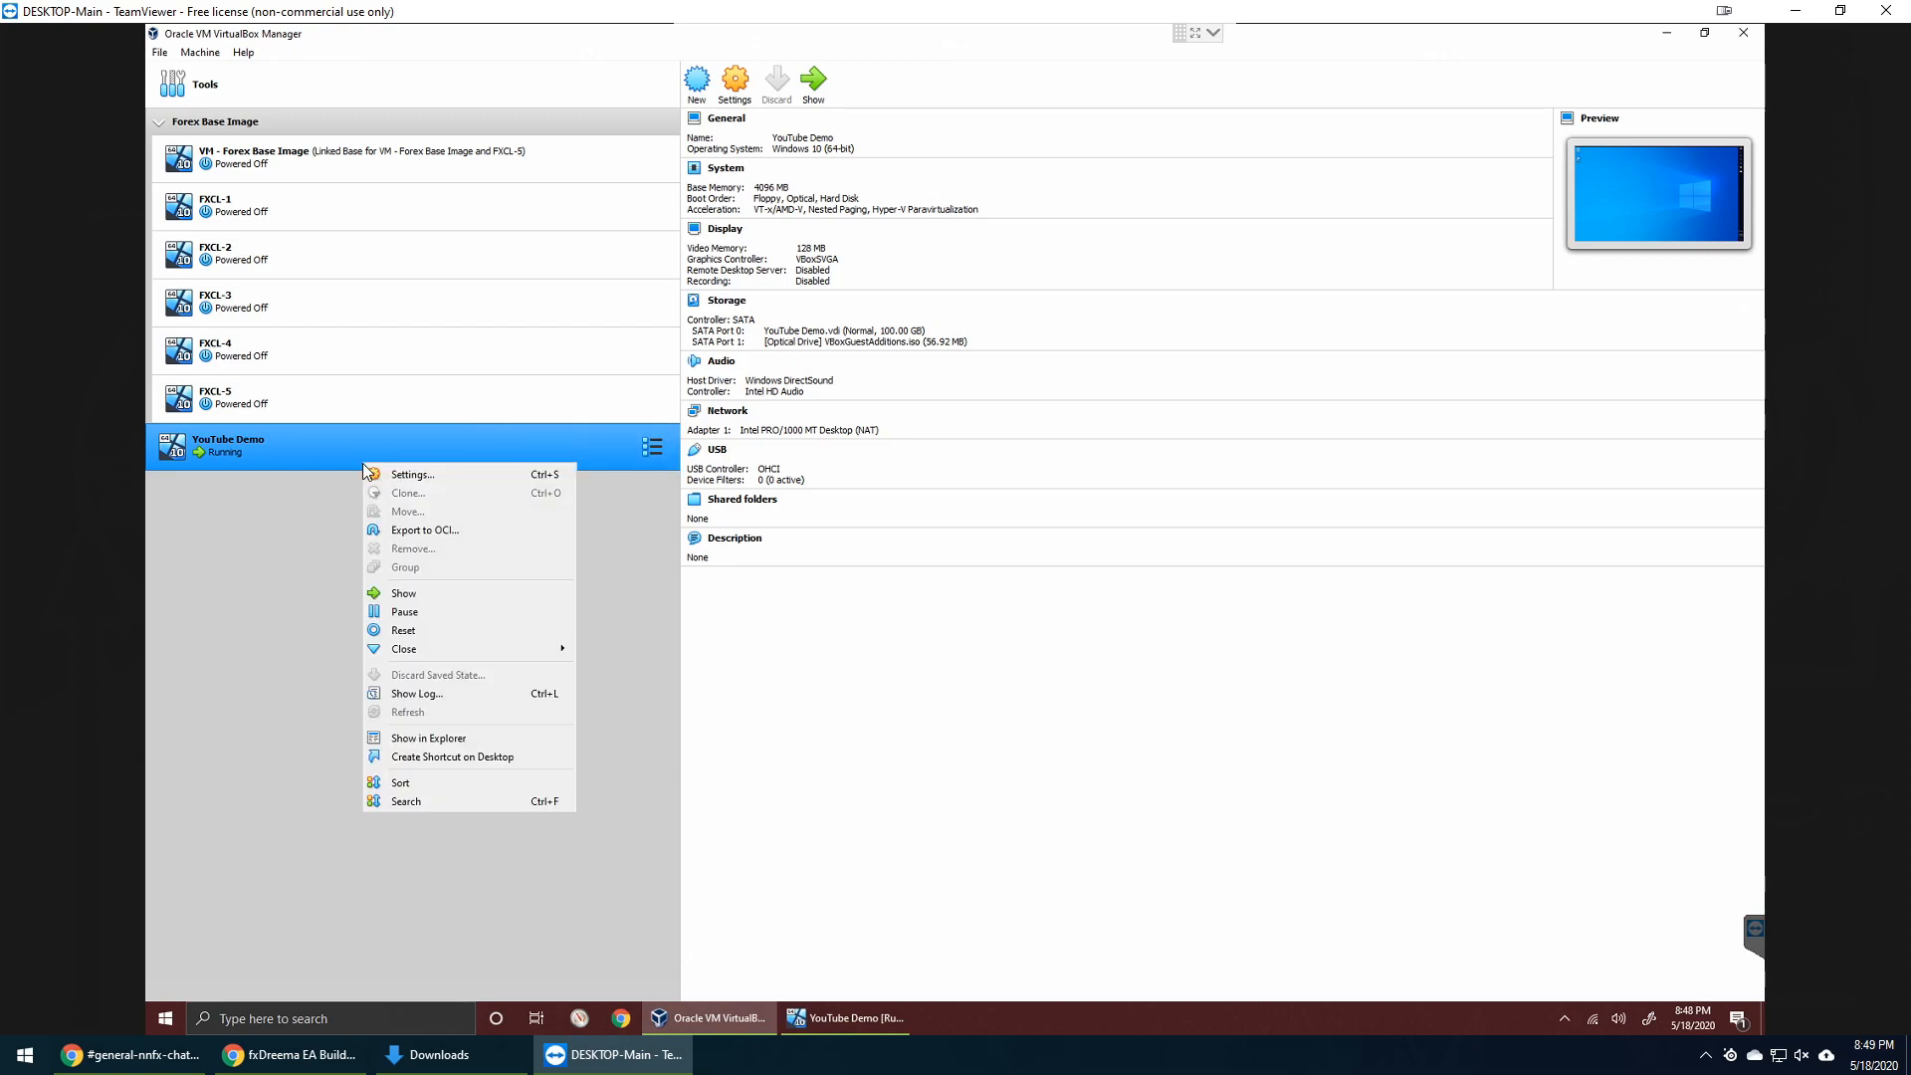
# - Shut down the YouTube Demo guest by sending the shutdown signal, and return to VirtualBox Manager
pyautogui.click(838, 1019)
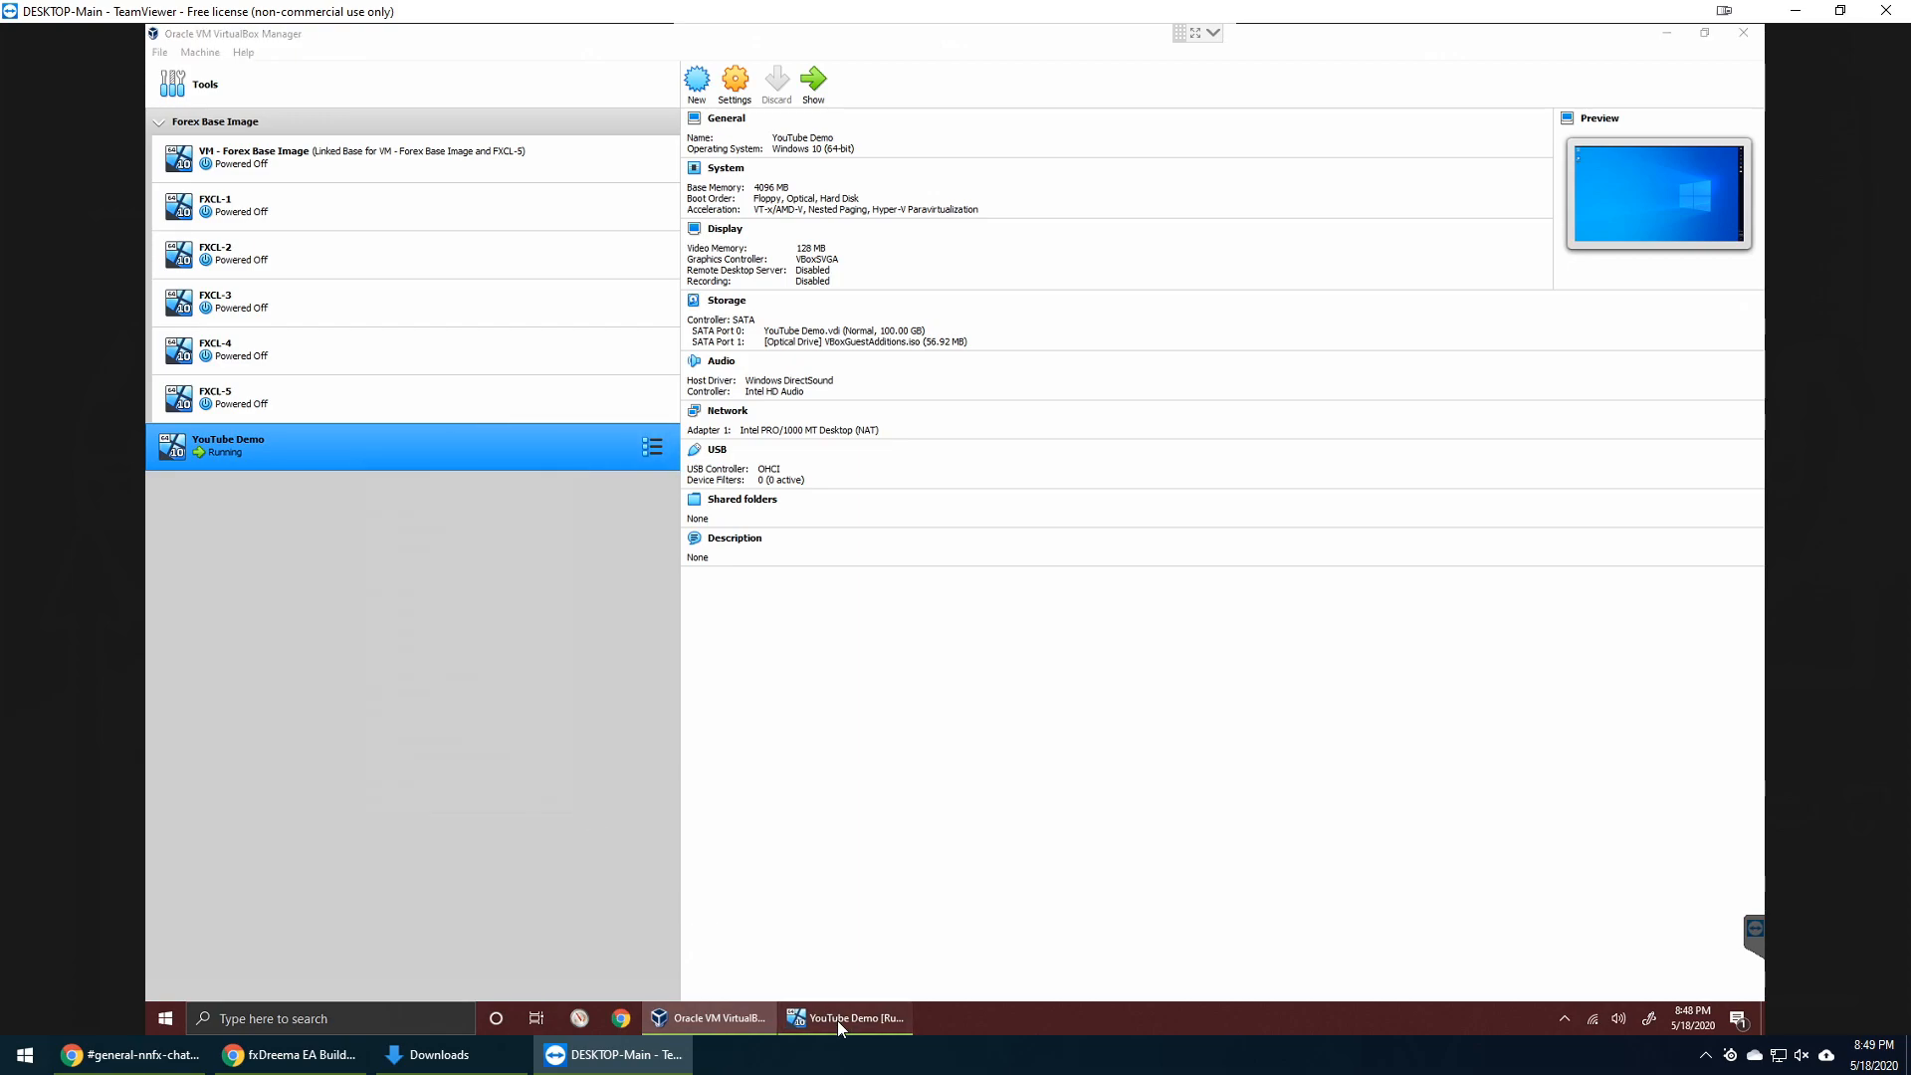
pyautogui.click(1743, 32)
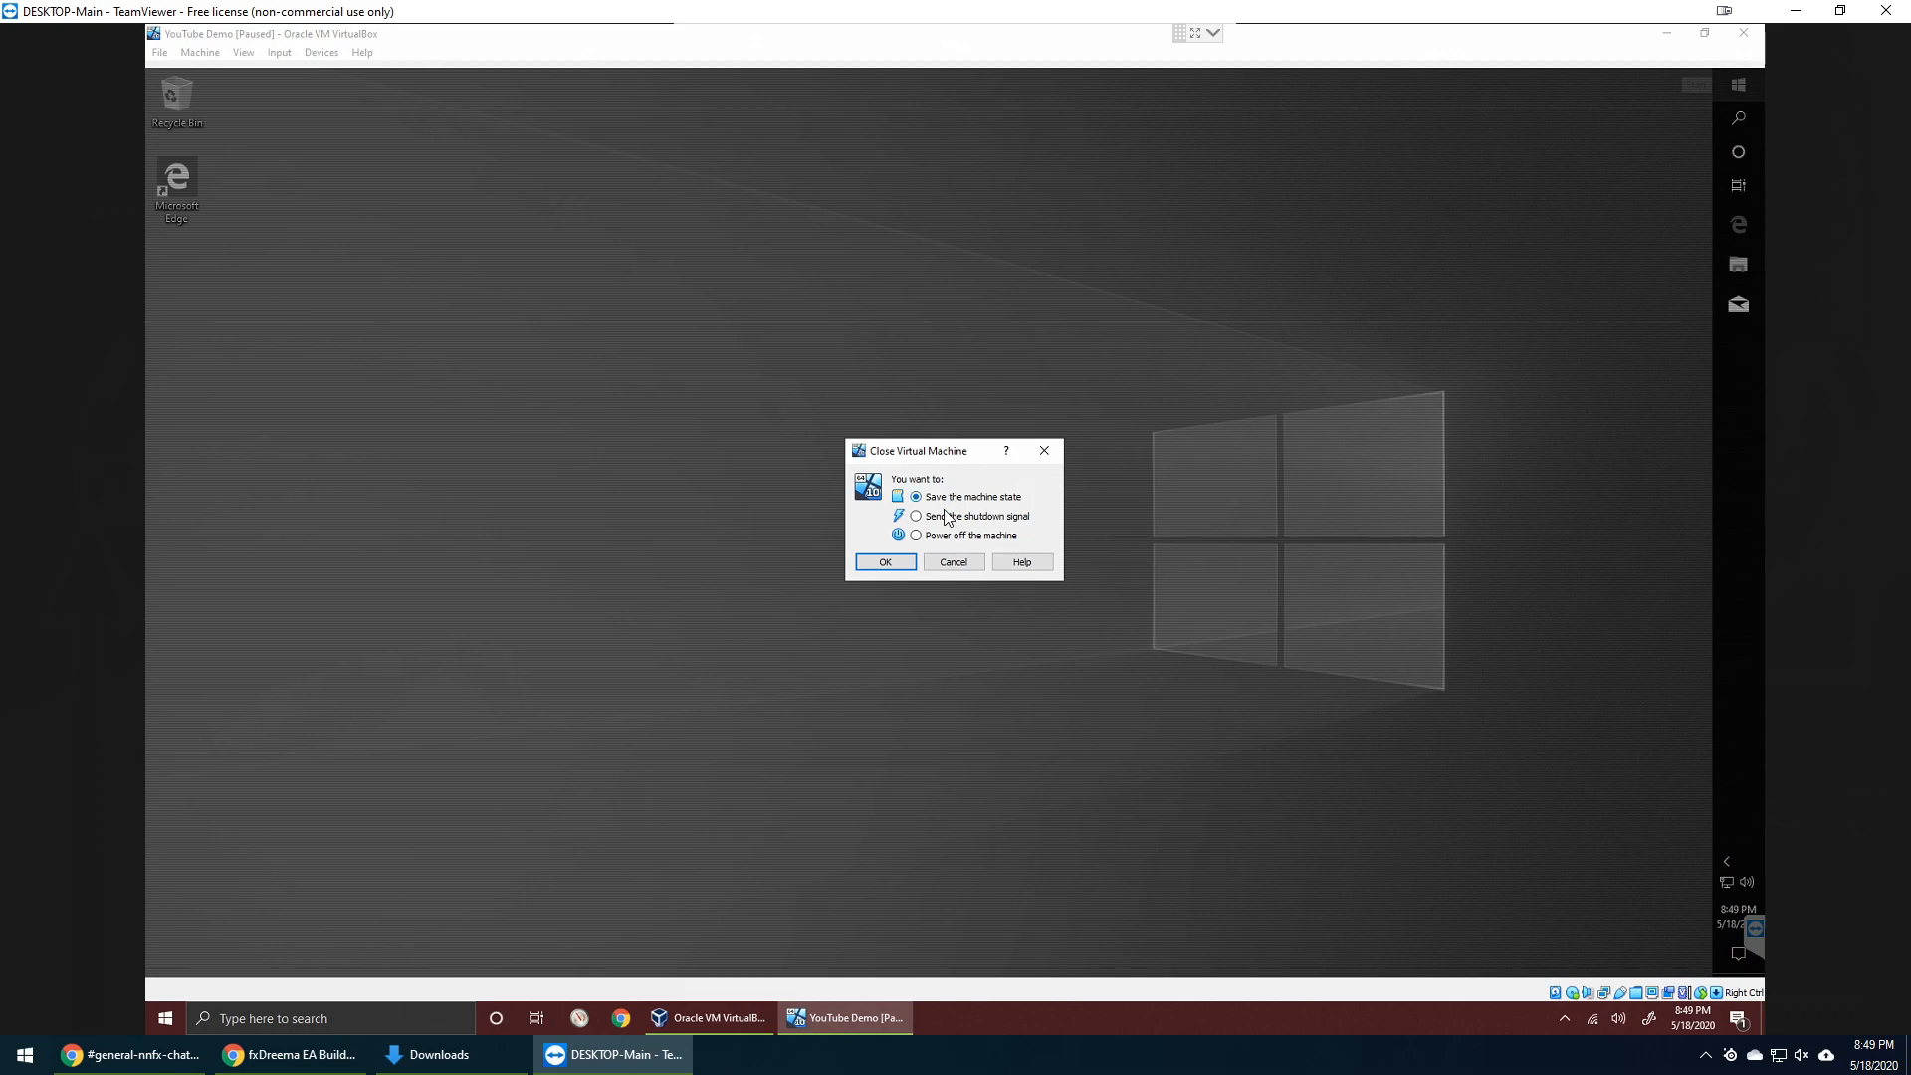
pyautogui.click(899, 563)
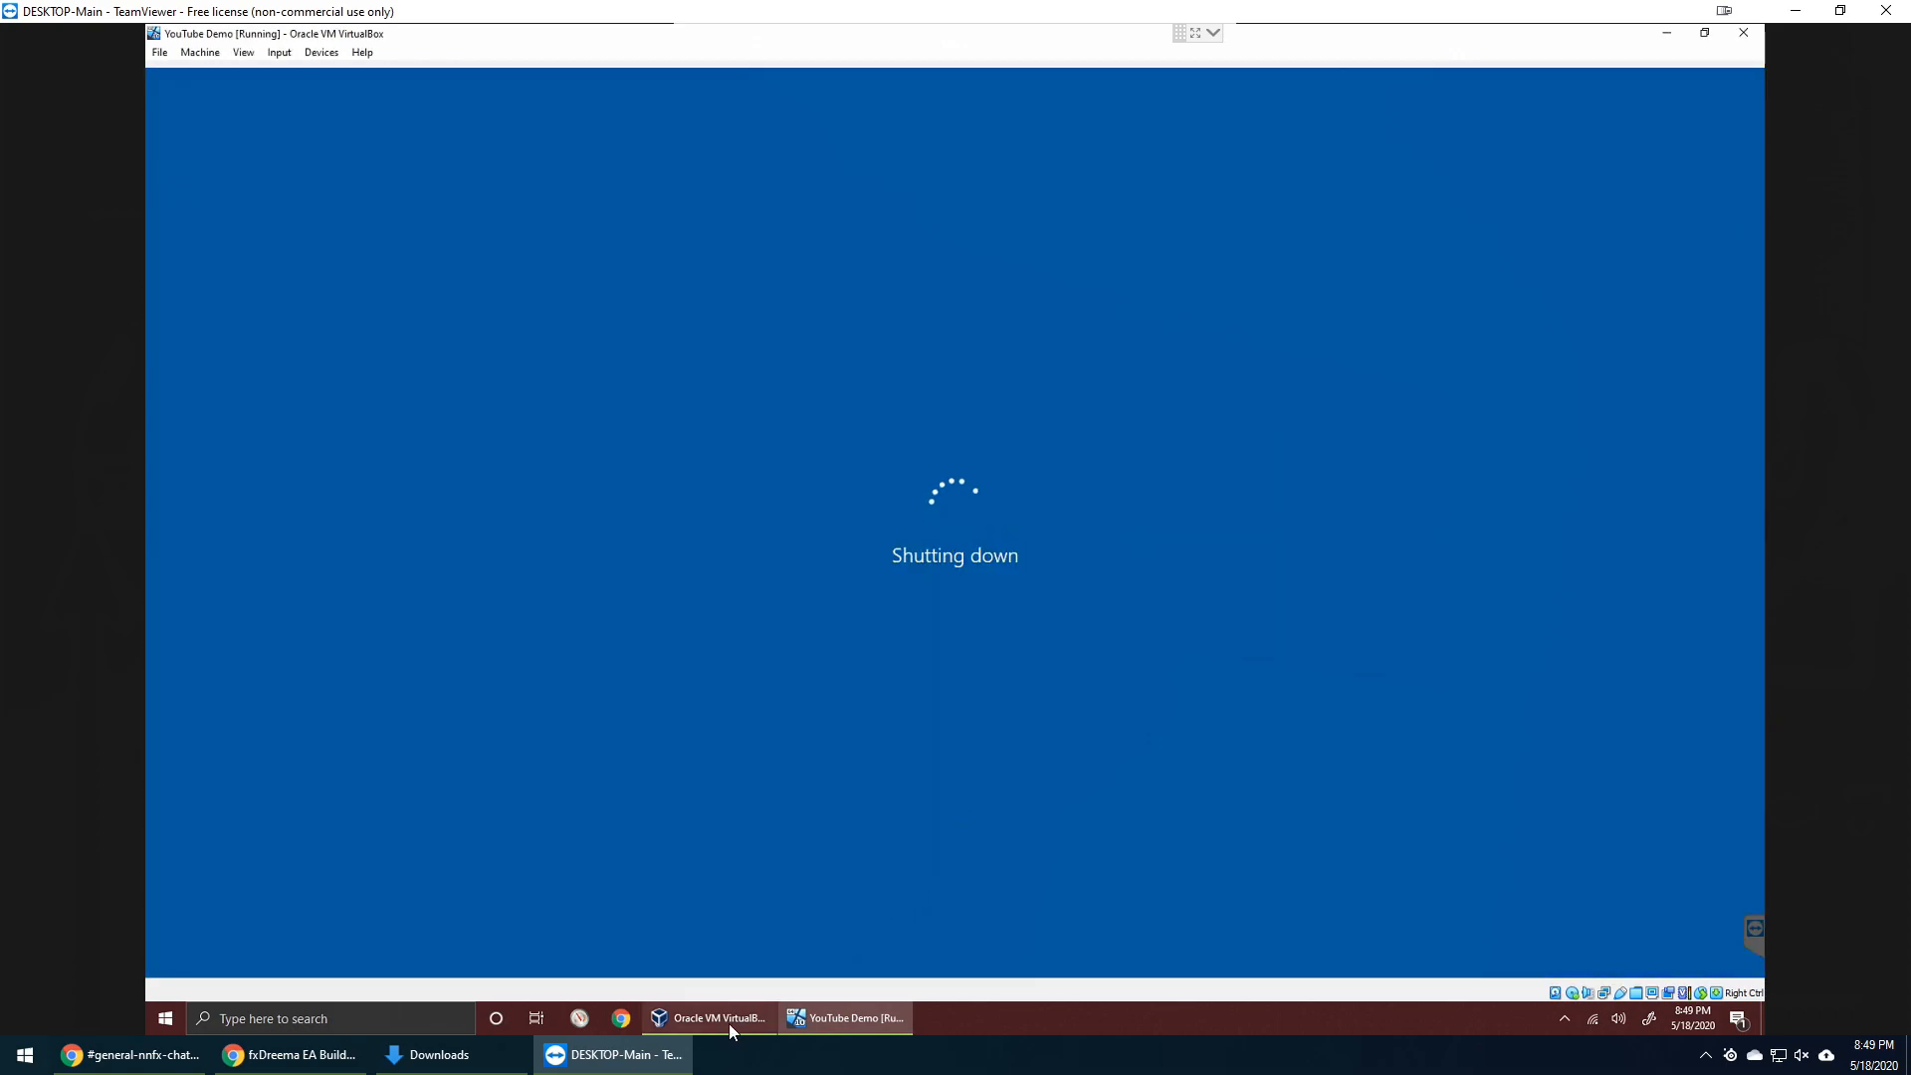
pyautogui.click(730, 1023)
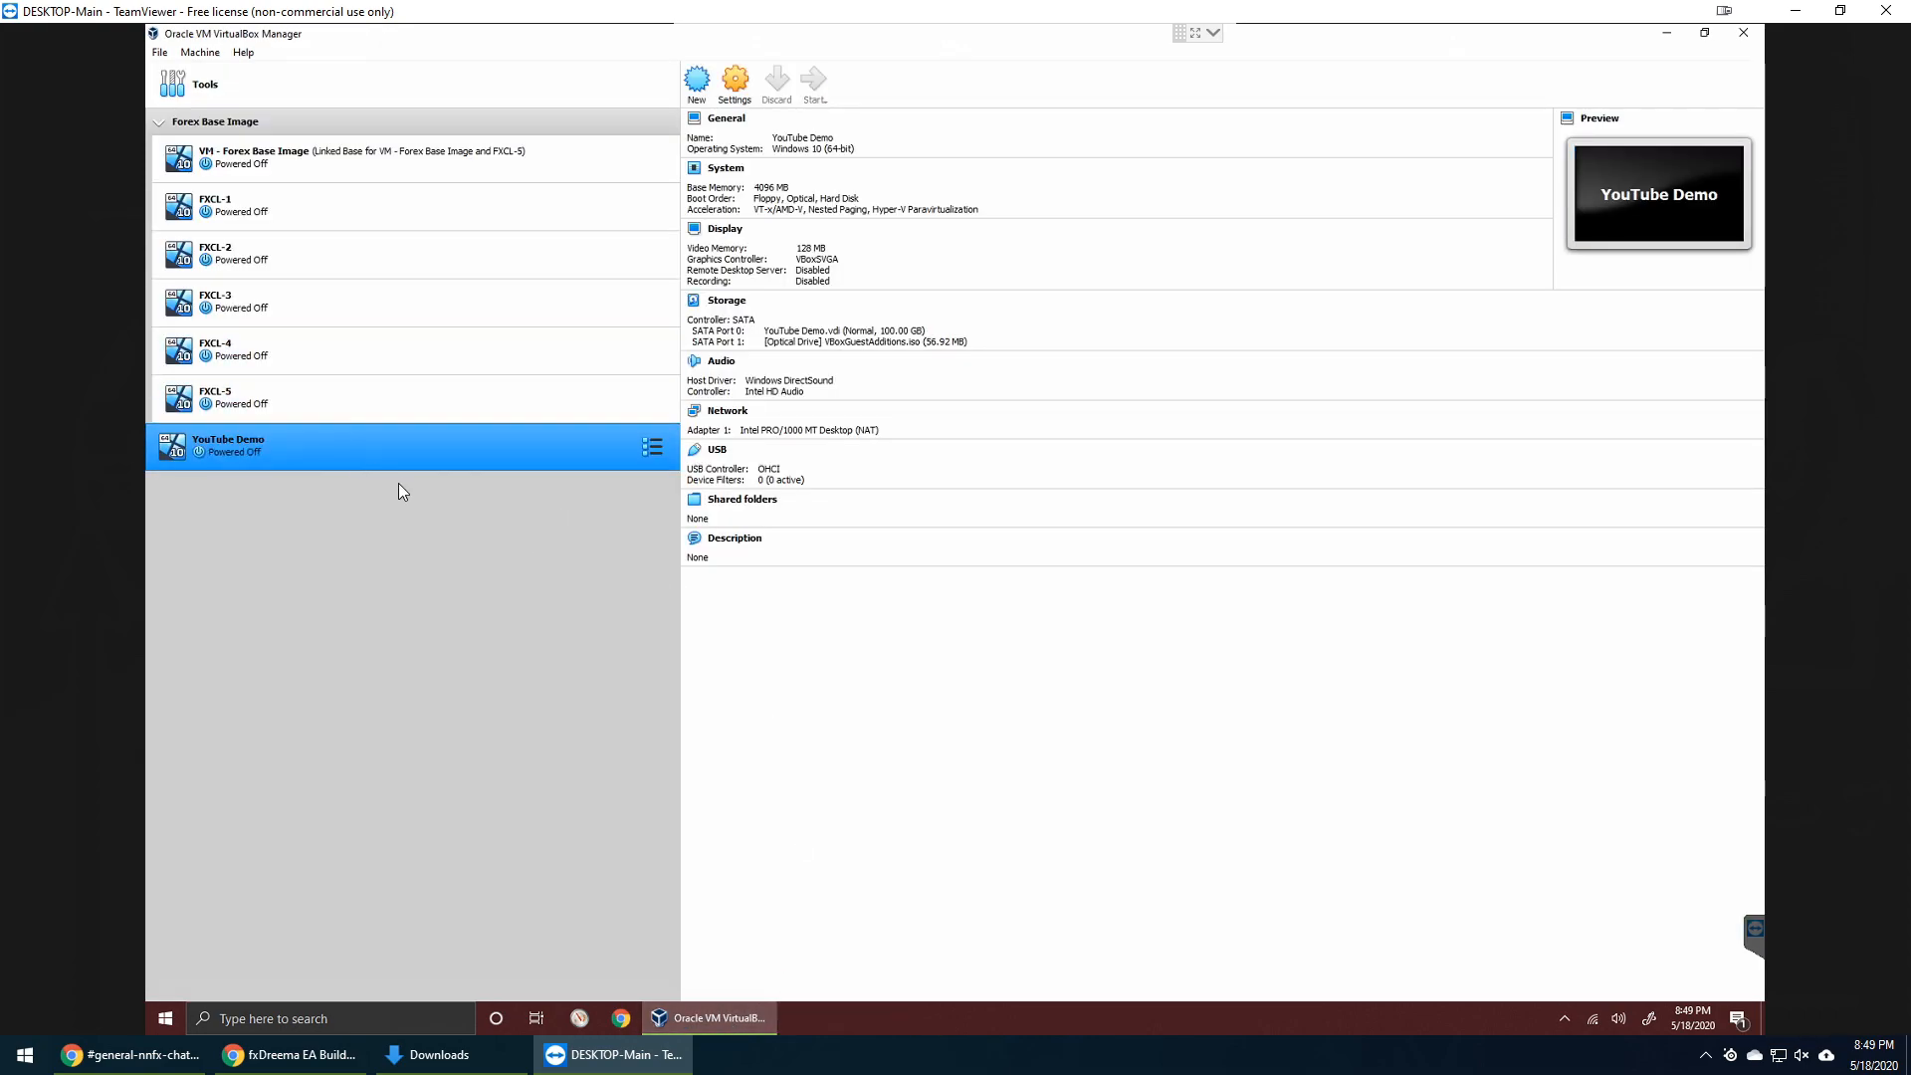
# - Create a linked clone of YouTube Demo named YouTube Demo Clone in V:\VM - Linked Clones\Linked Clones
pyautogui.rightClick(427, 450)
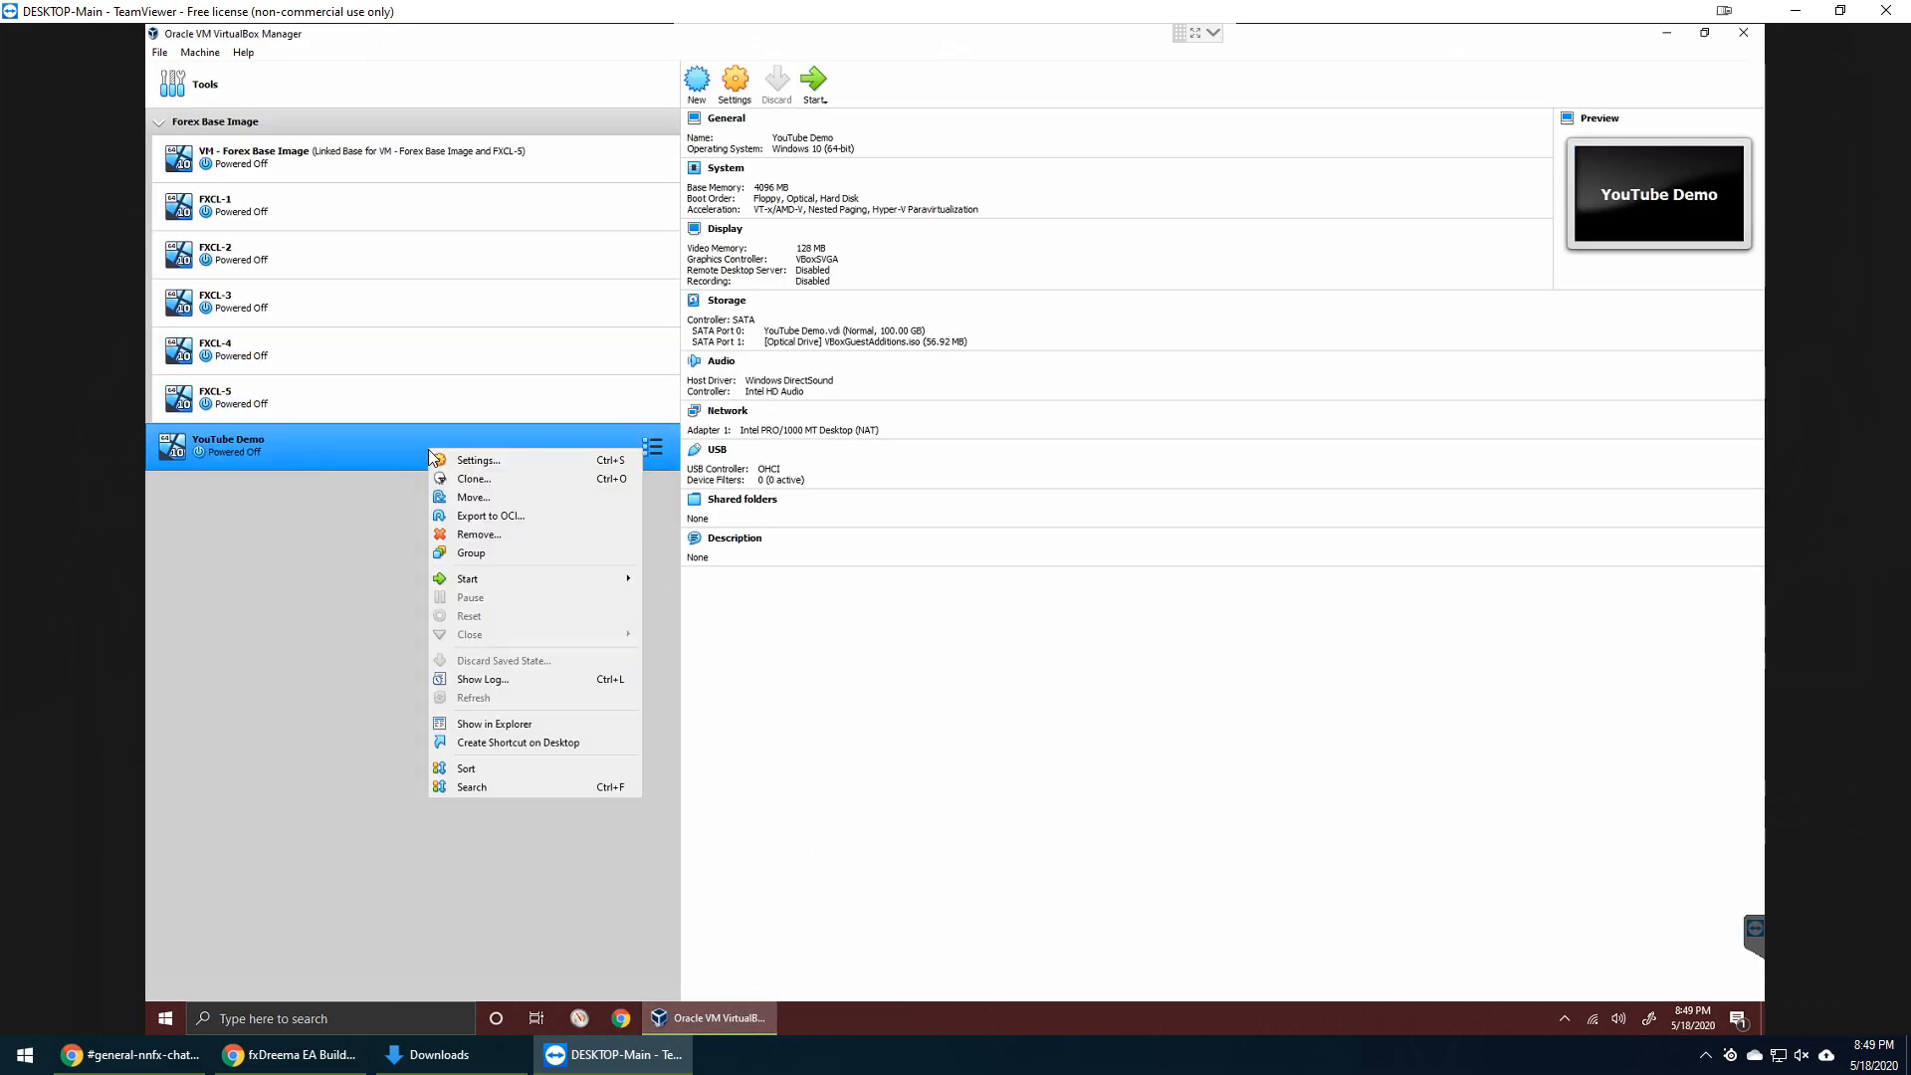
pyautogui.click(503, 474)
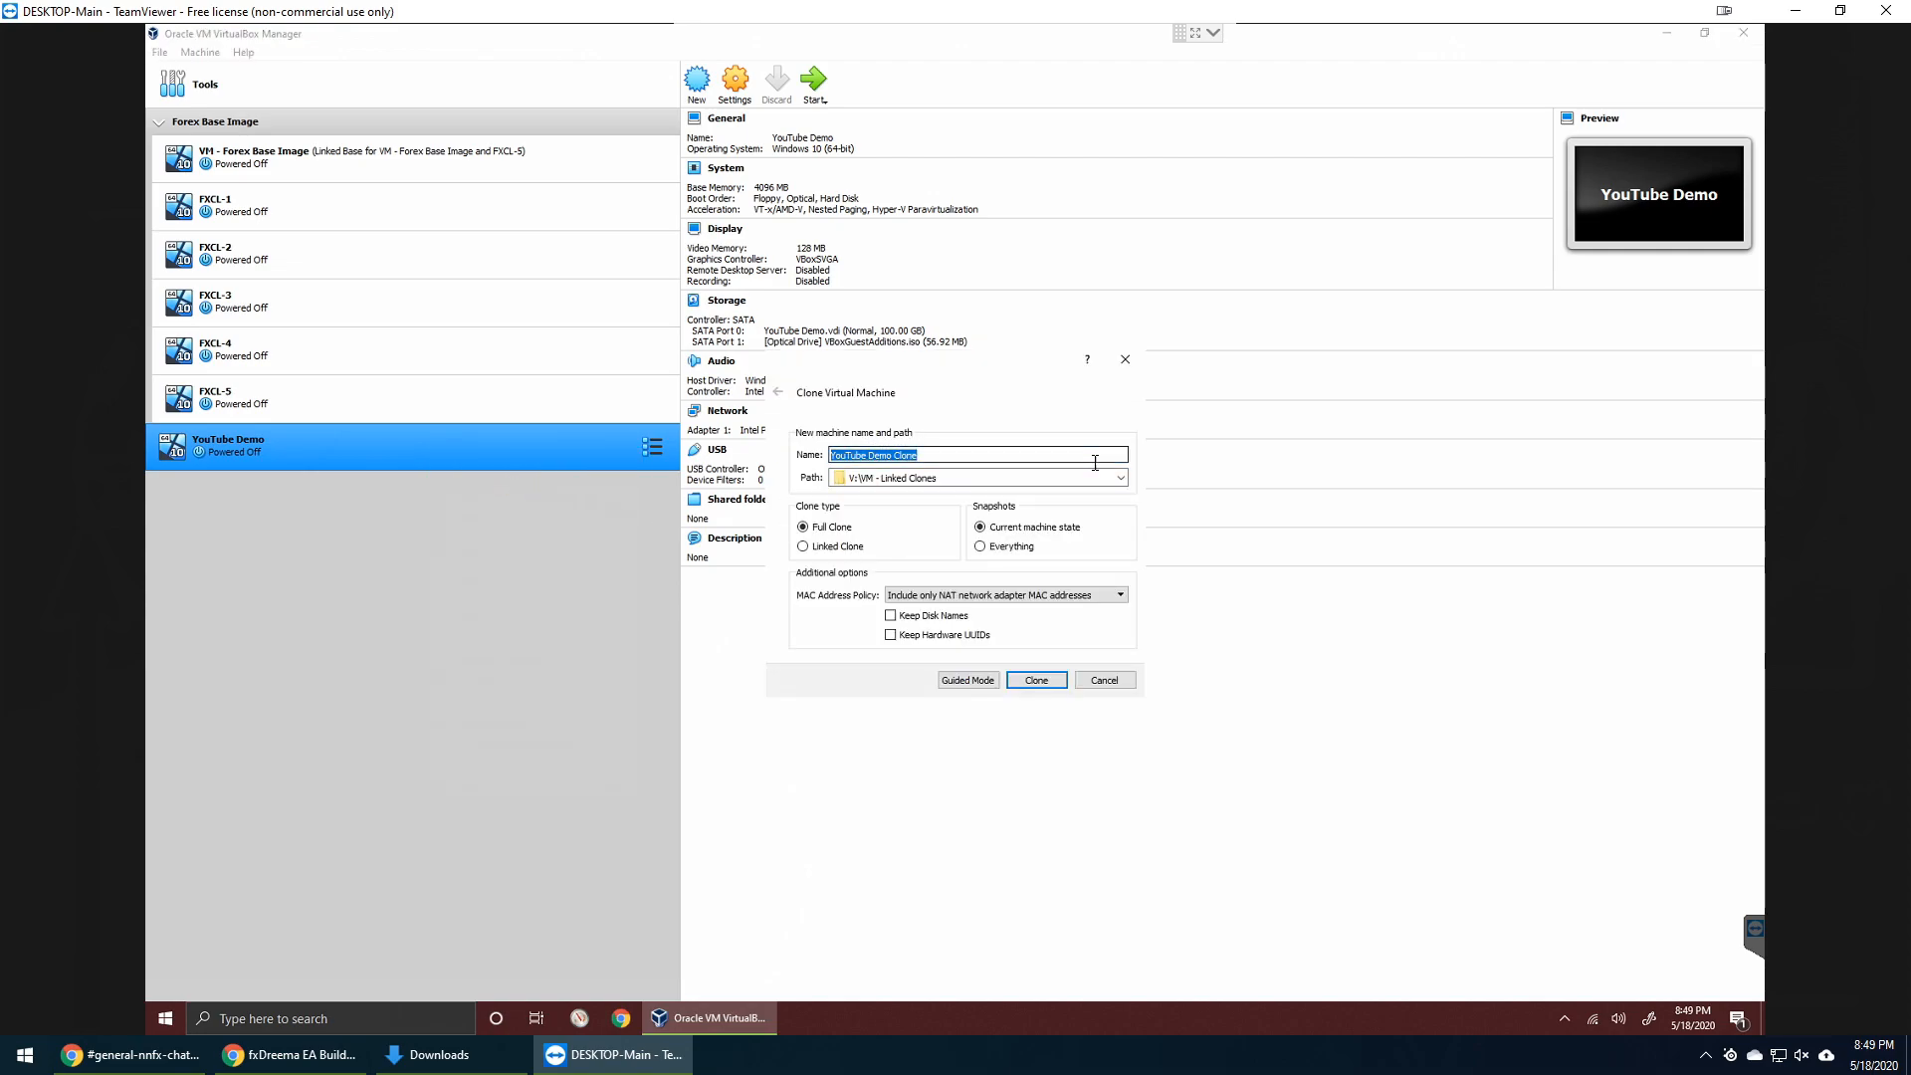
pyautogui.click(1121, 478)
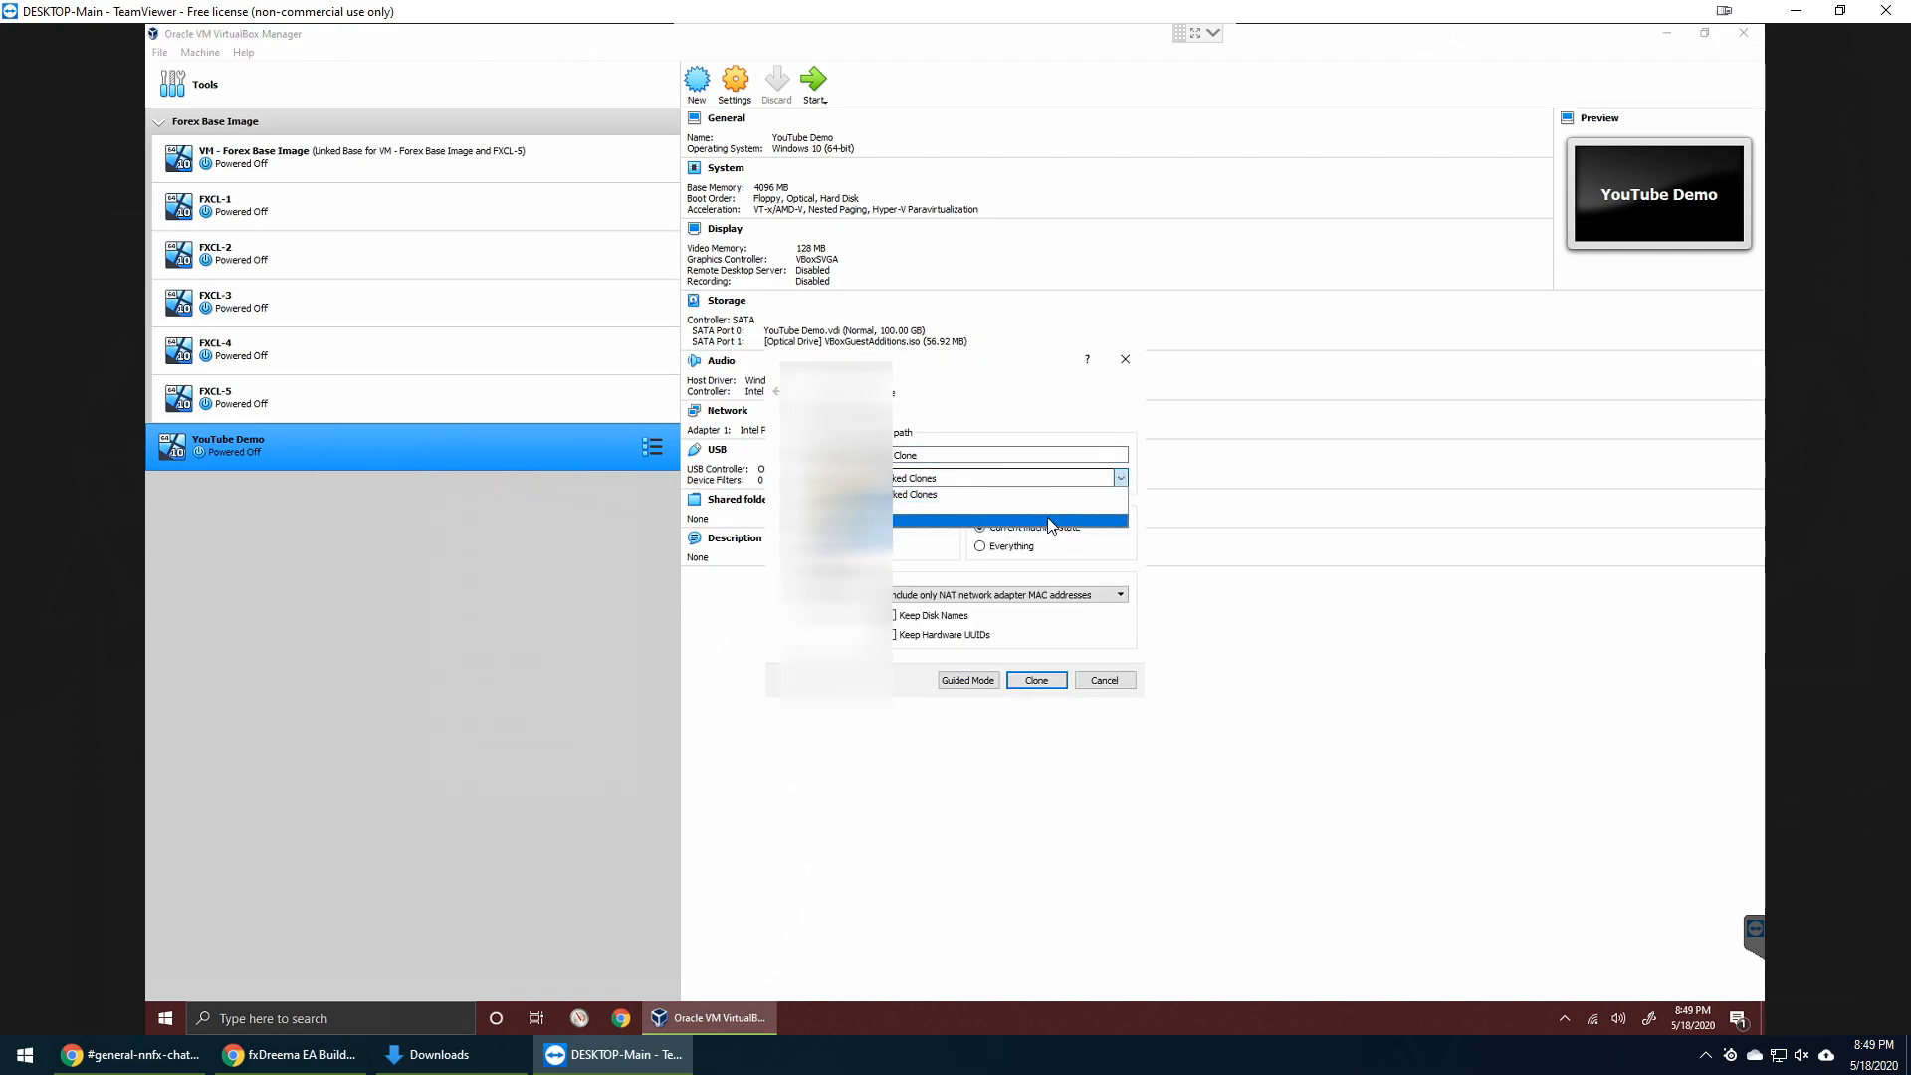
pyautogui.click(1050, 520)
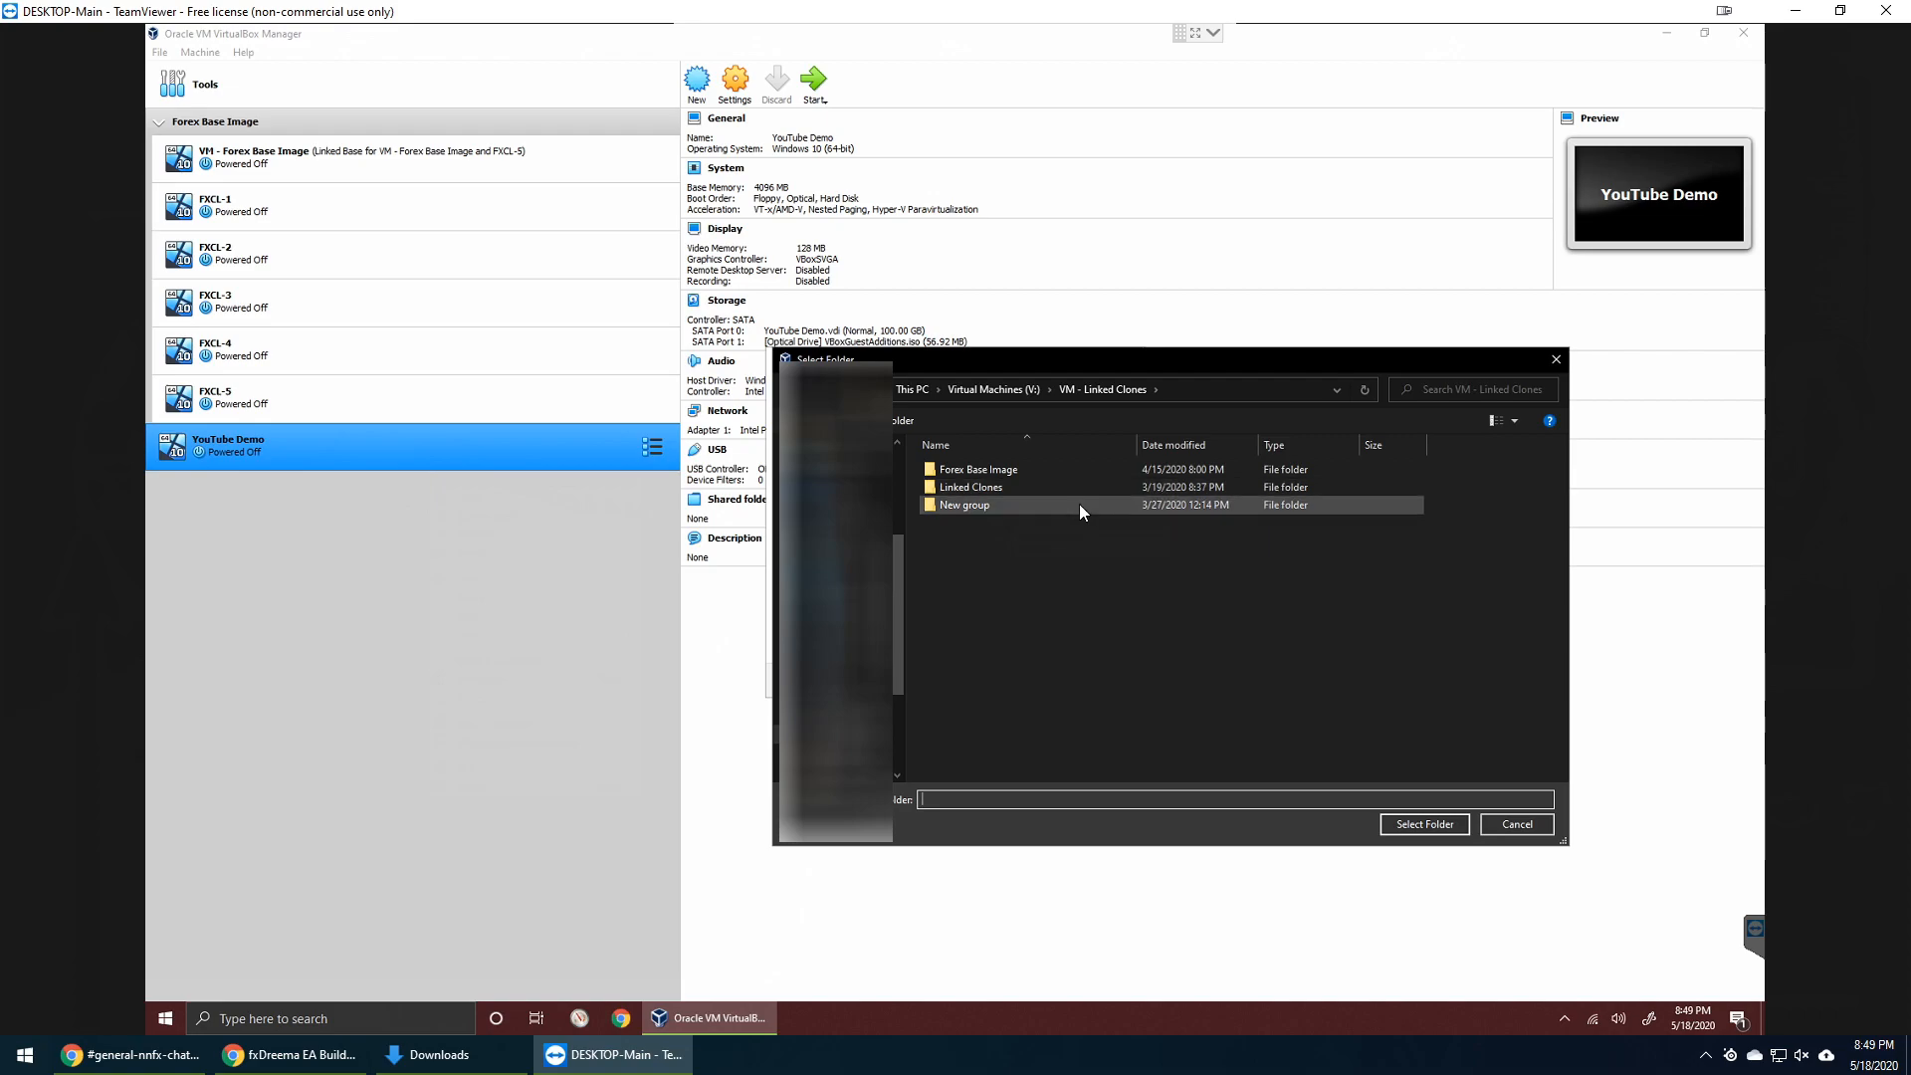
pyautogui.doubleClick(1011, 484)
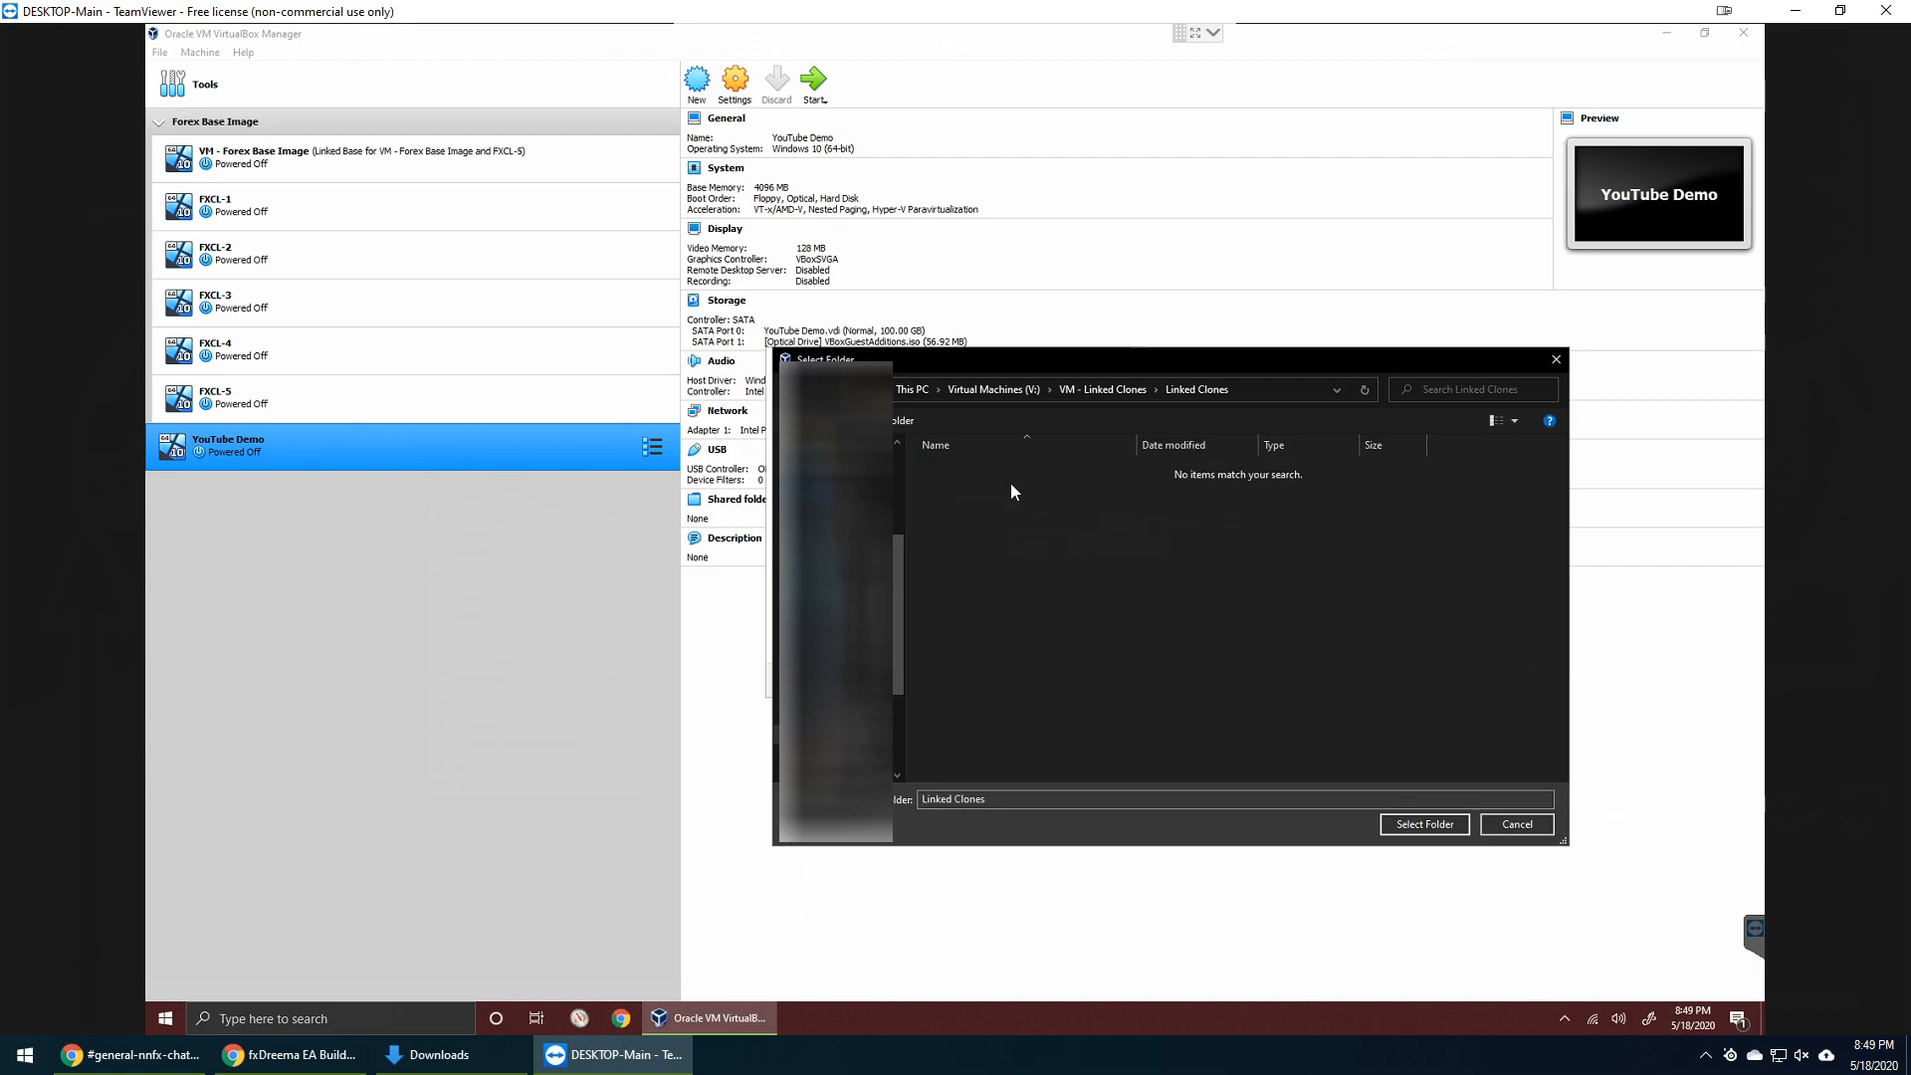
pyautogui.click(1423, 824)
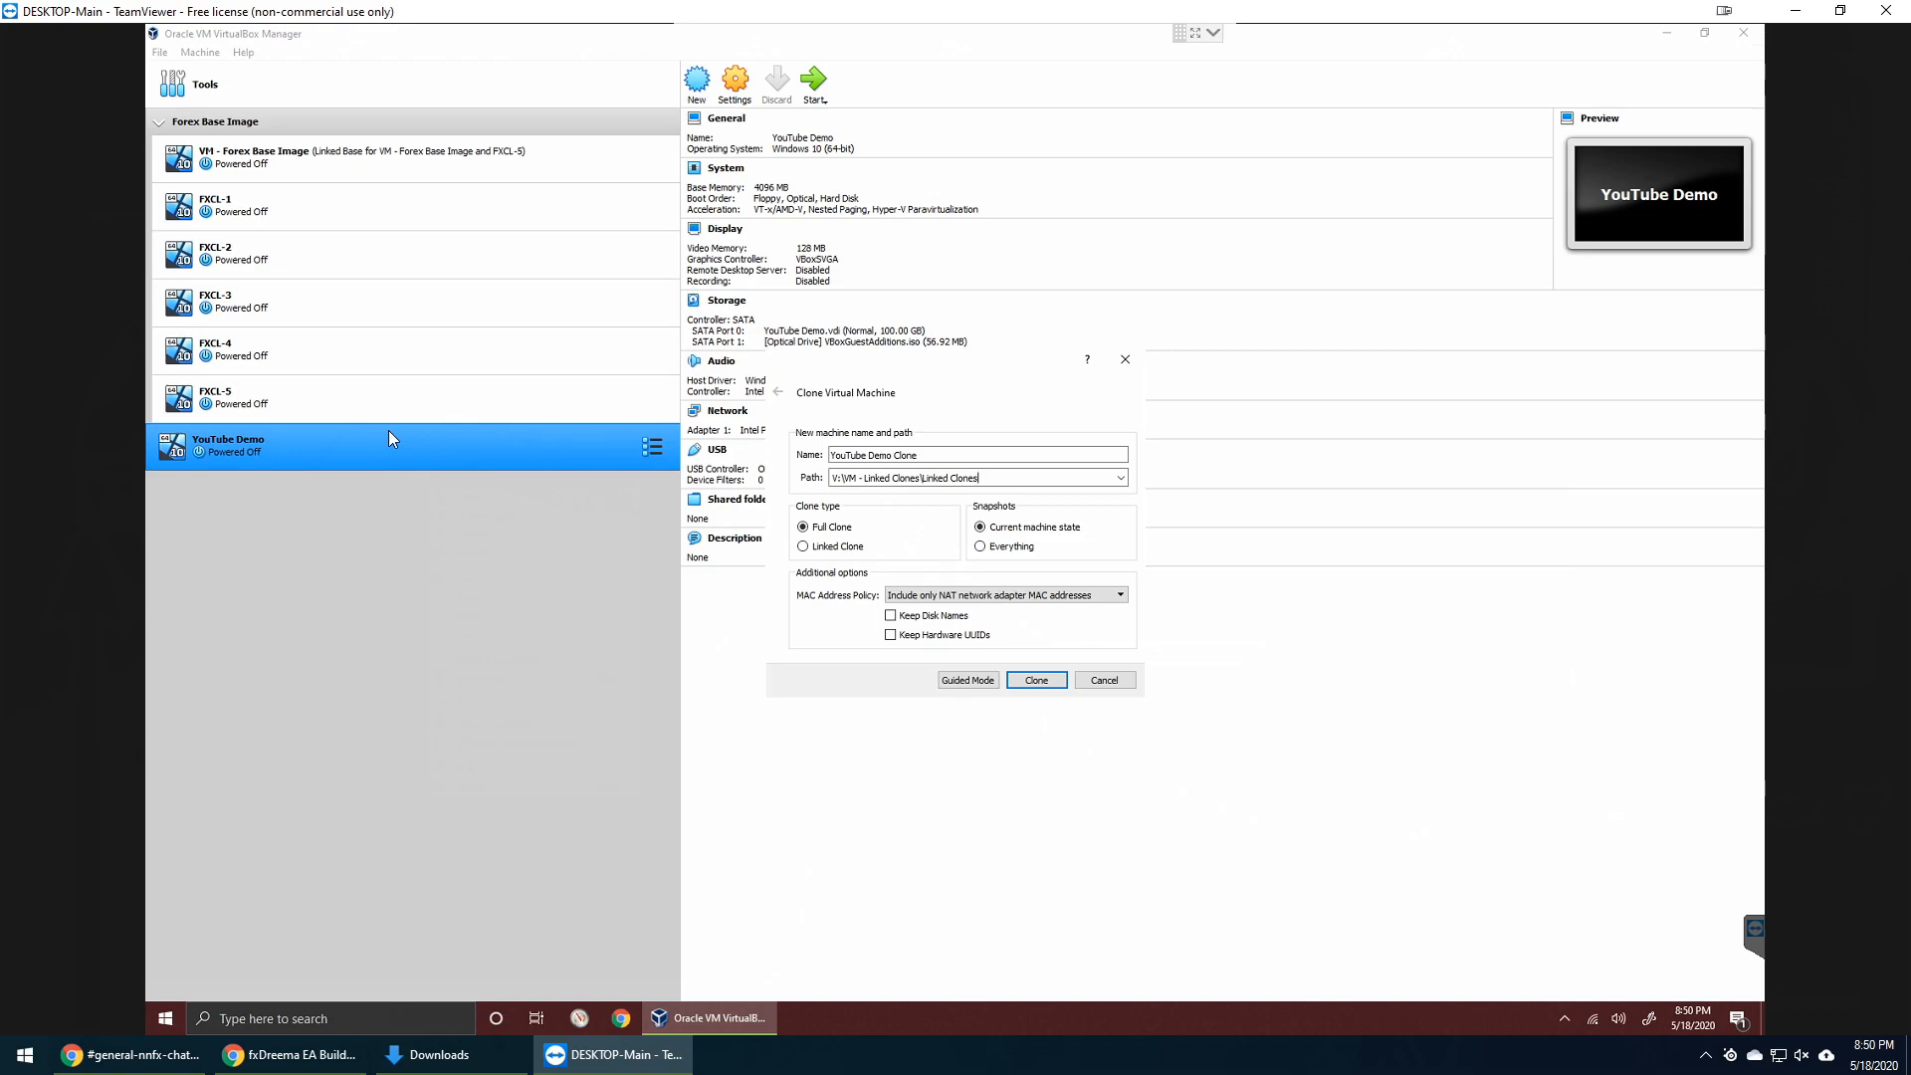
pyautogui.click(830, 547)
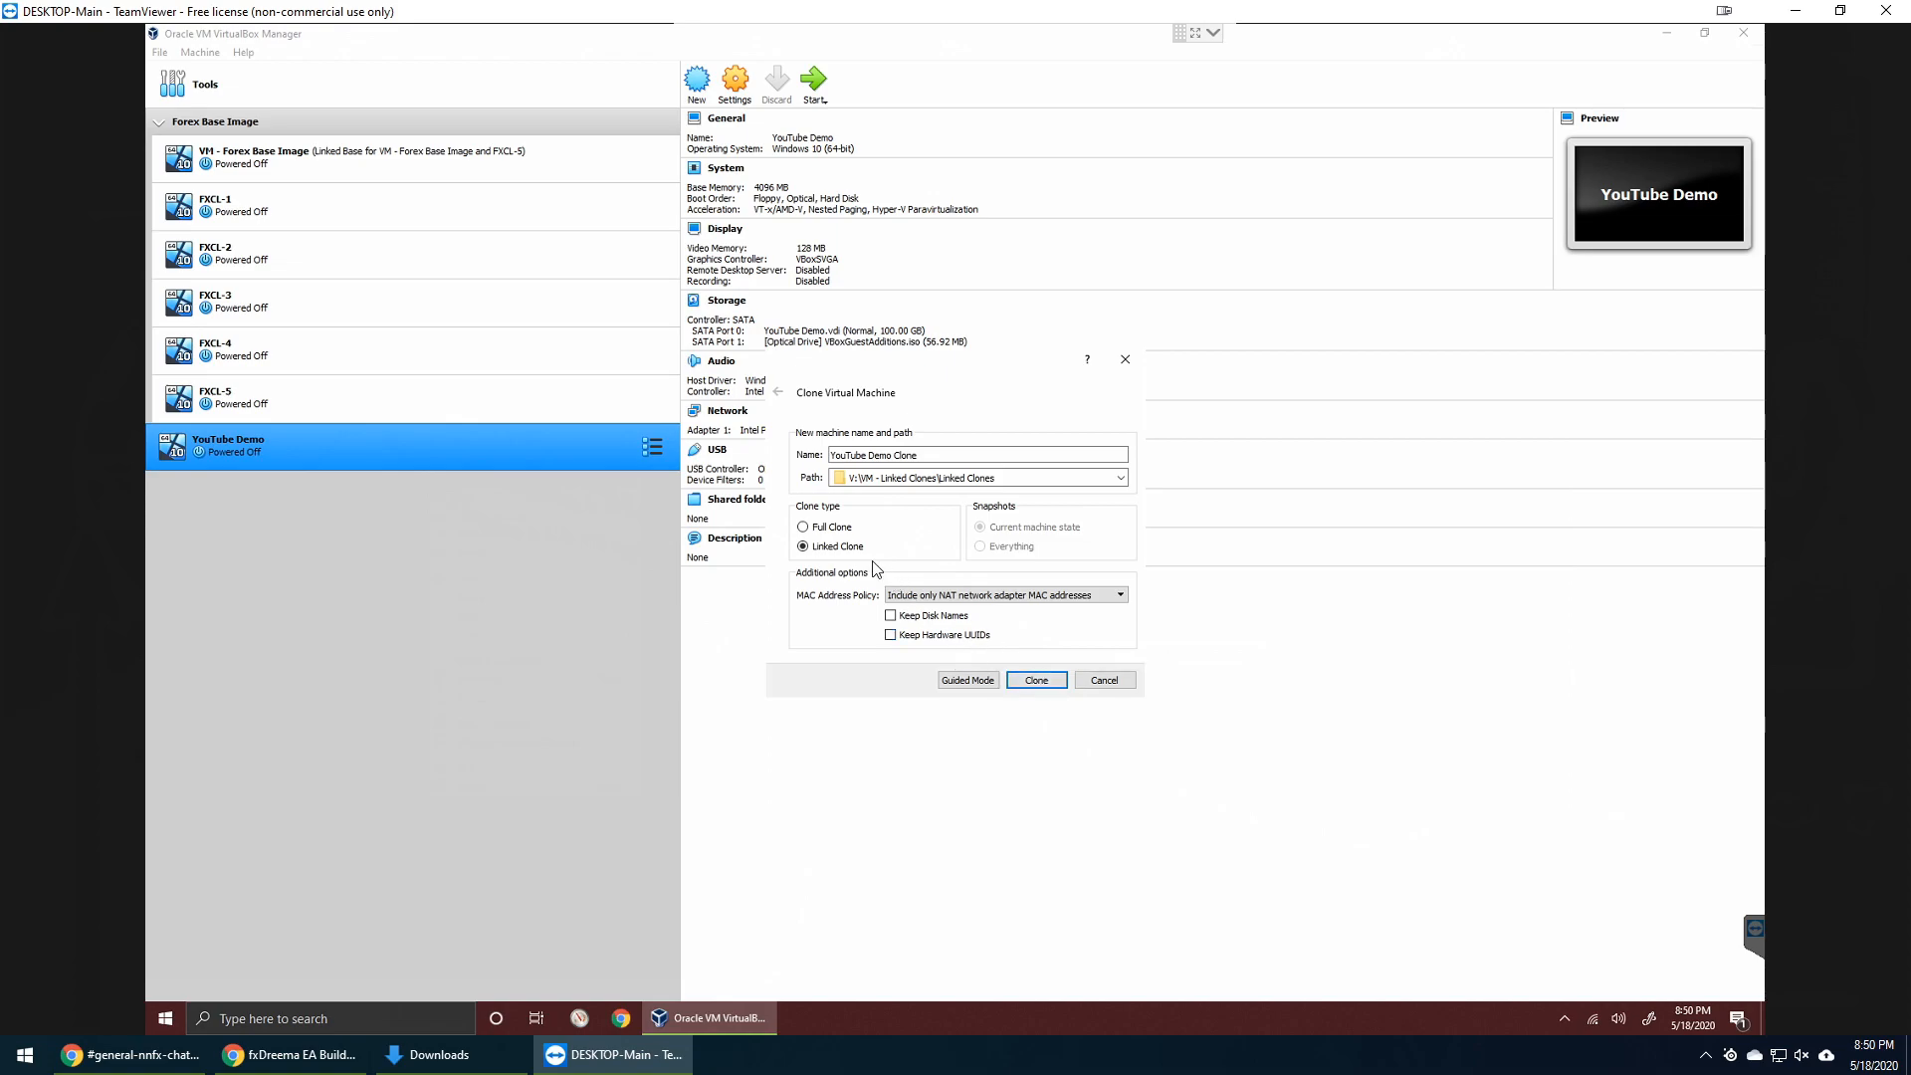
pyautogui.click(1046, 682)
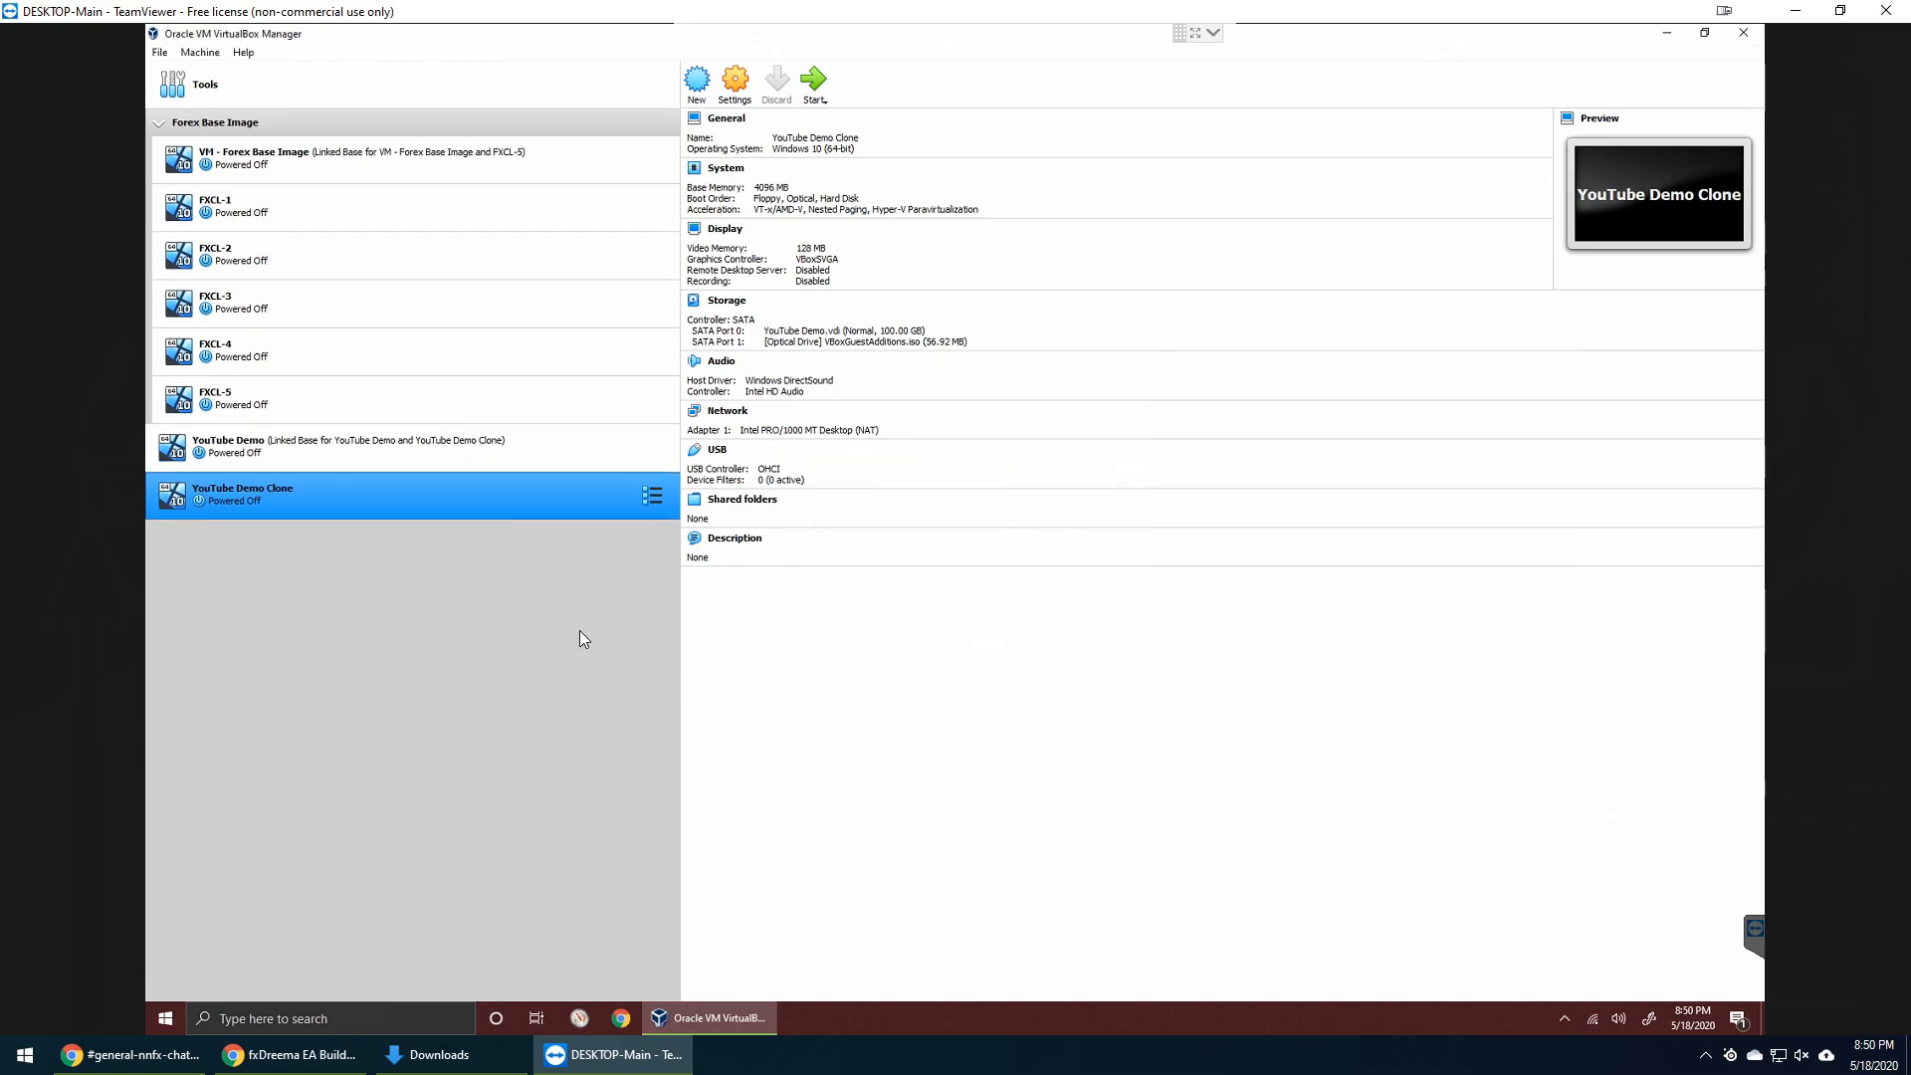
# - Create a second linked clone of YouTube Demo, keeping the name YouTube Demo Clone and the path V:\VM - Linked Clones
pyautogui.rightClick(500, 439)
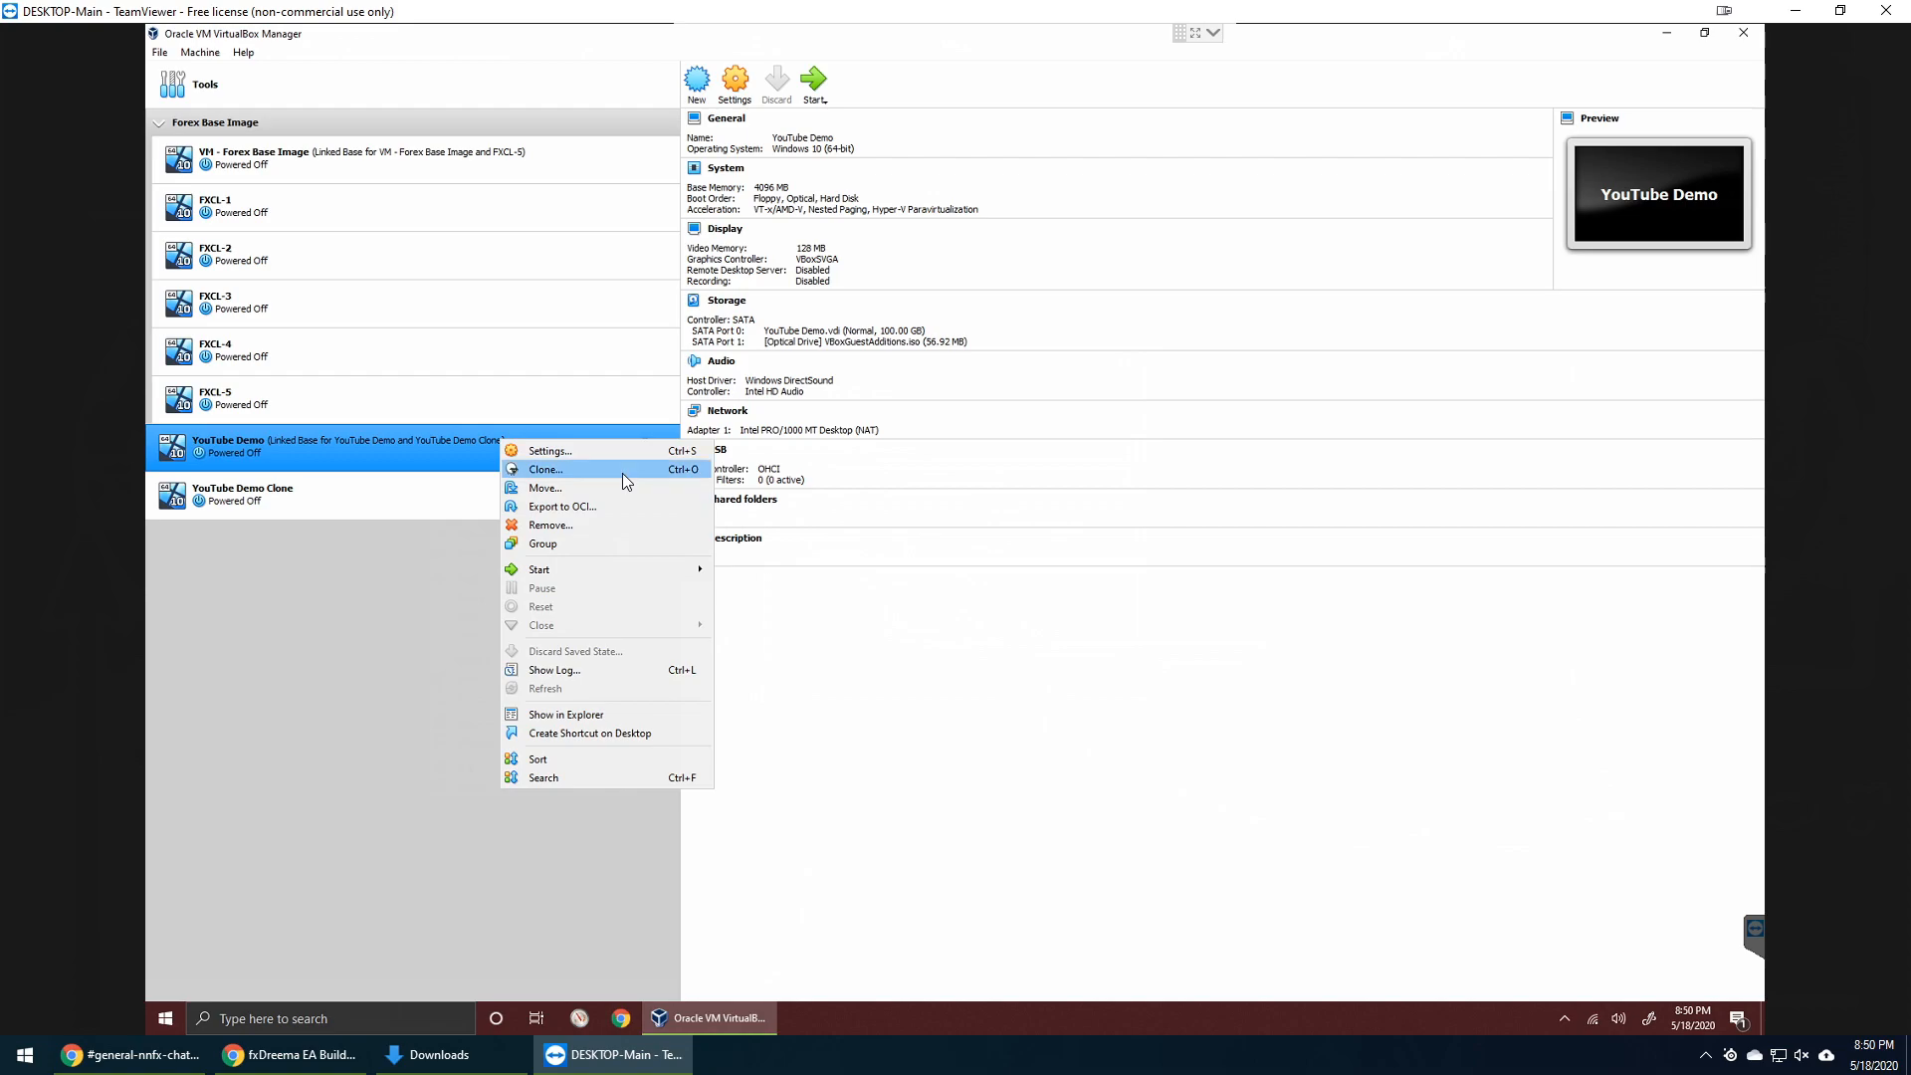
pyautogui.click(623, 471)
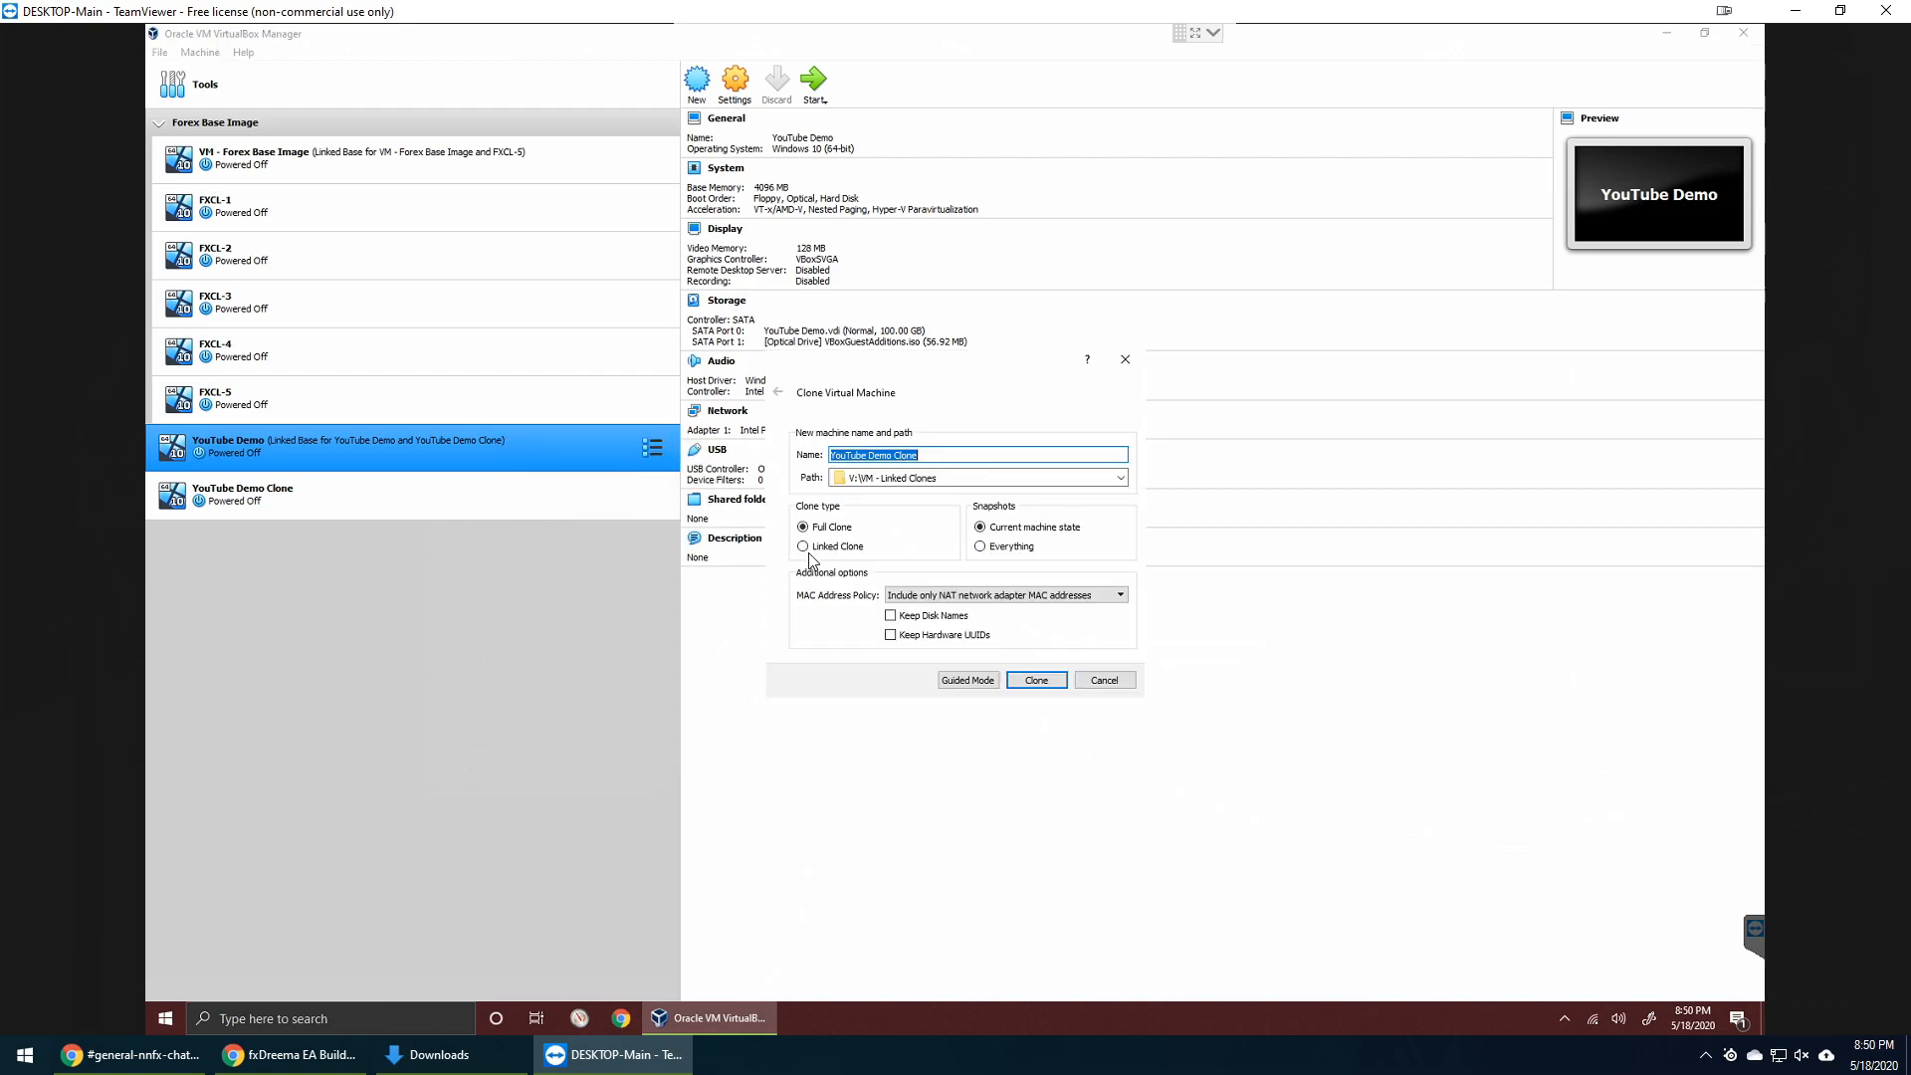
pyautogui.click(1038, 681)
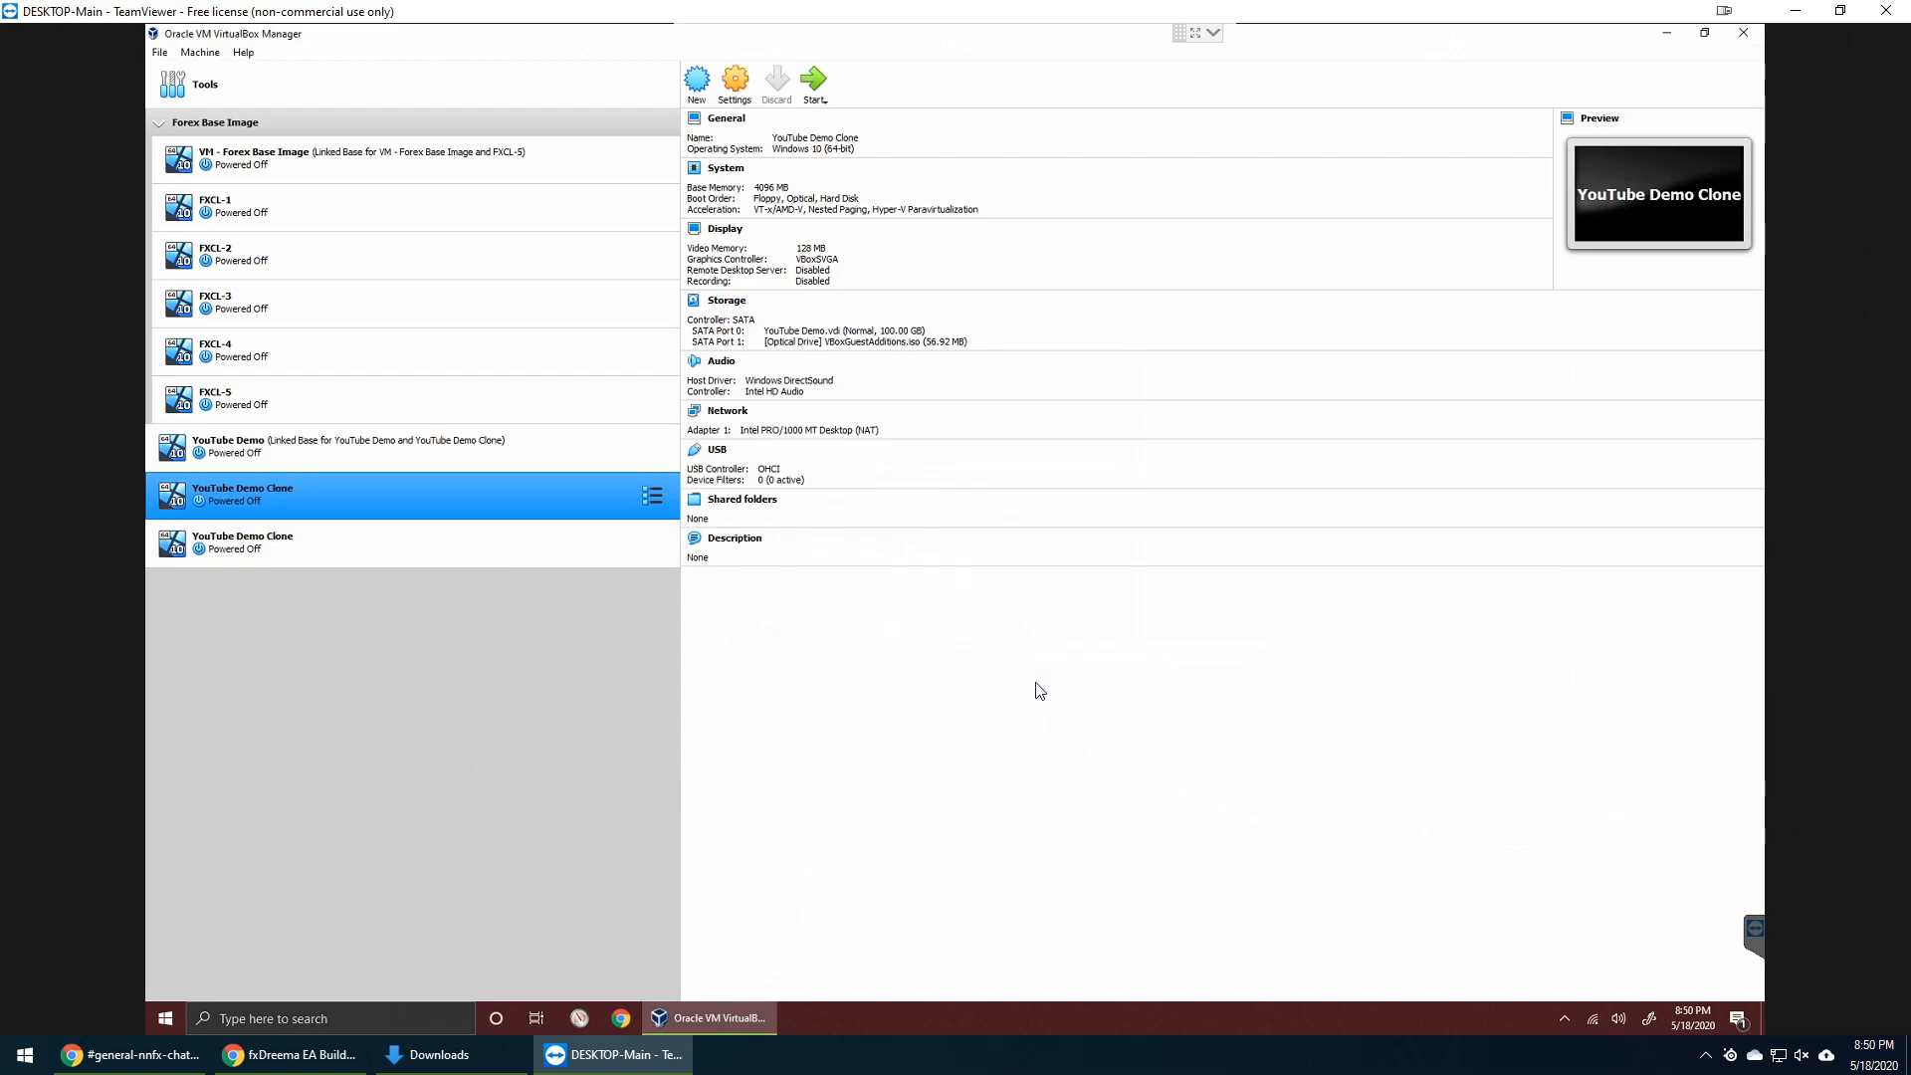
# - Create another linked clone of the YouTube Demo machine in V:\VM - Linked Clones, named YouTube Demo Clone2
pyautogui.rightClick(426, 446)
pyautogui.click(501, 483)
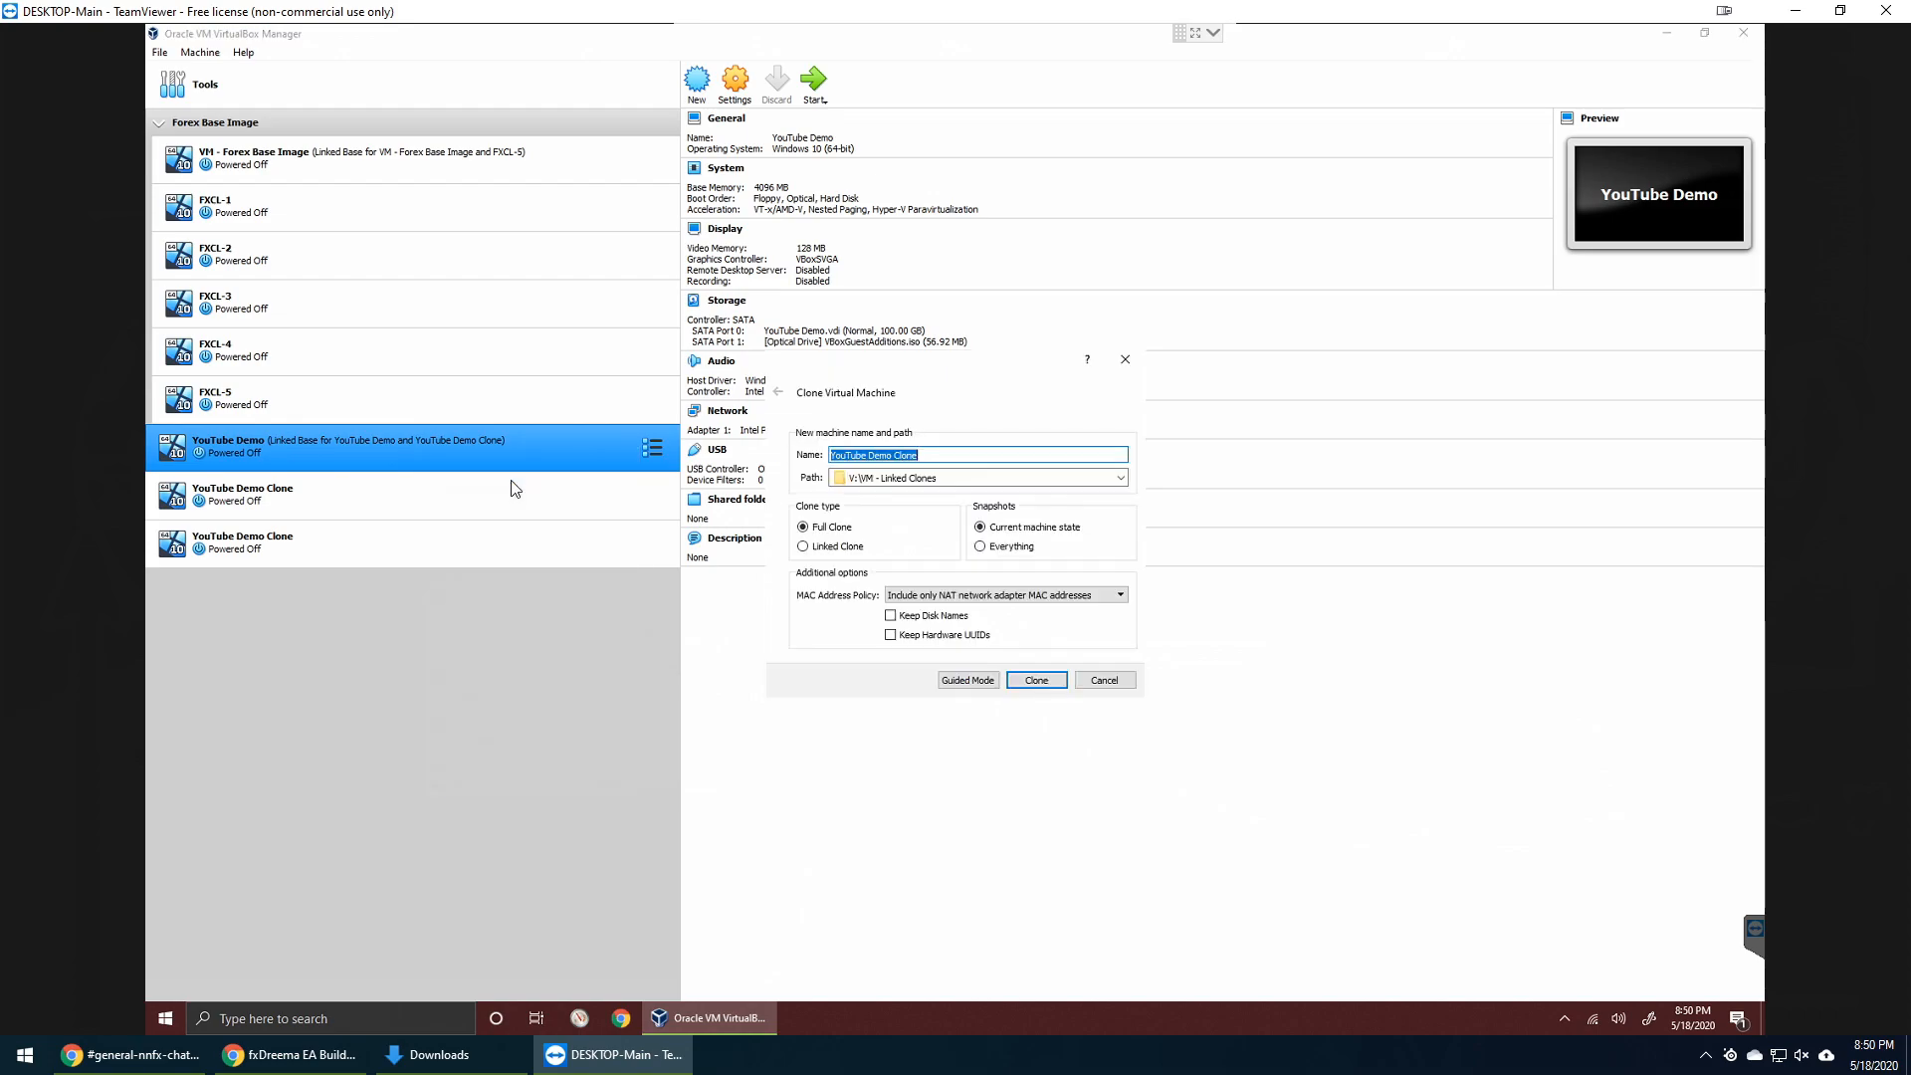
pyautogui.click(856, 547)
pyautogui.click(1037, 680)
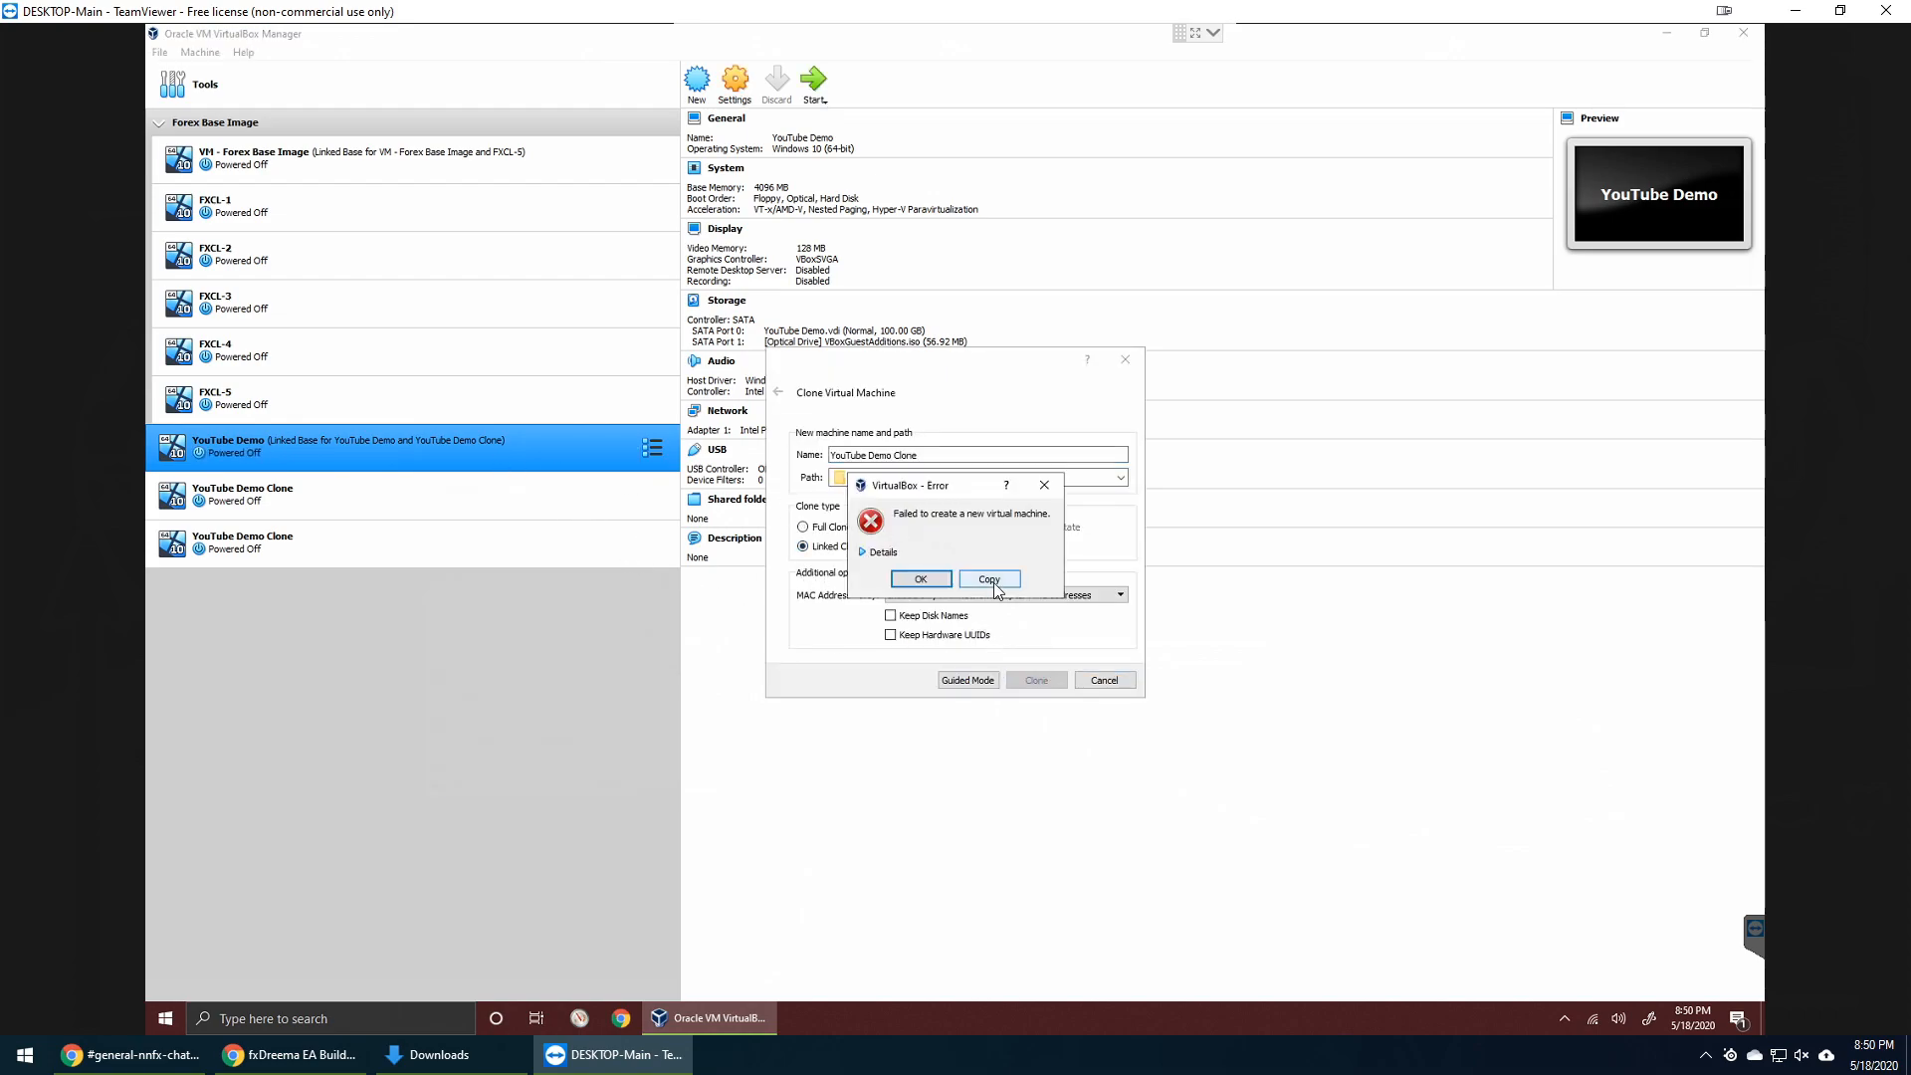
pyautogui.click(921, 579)
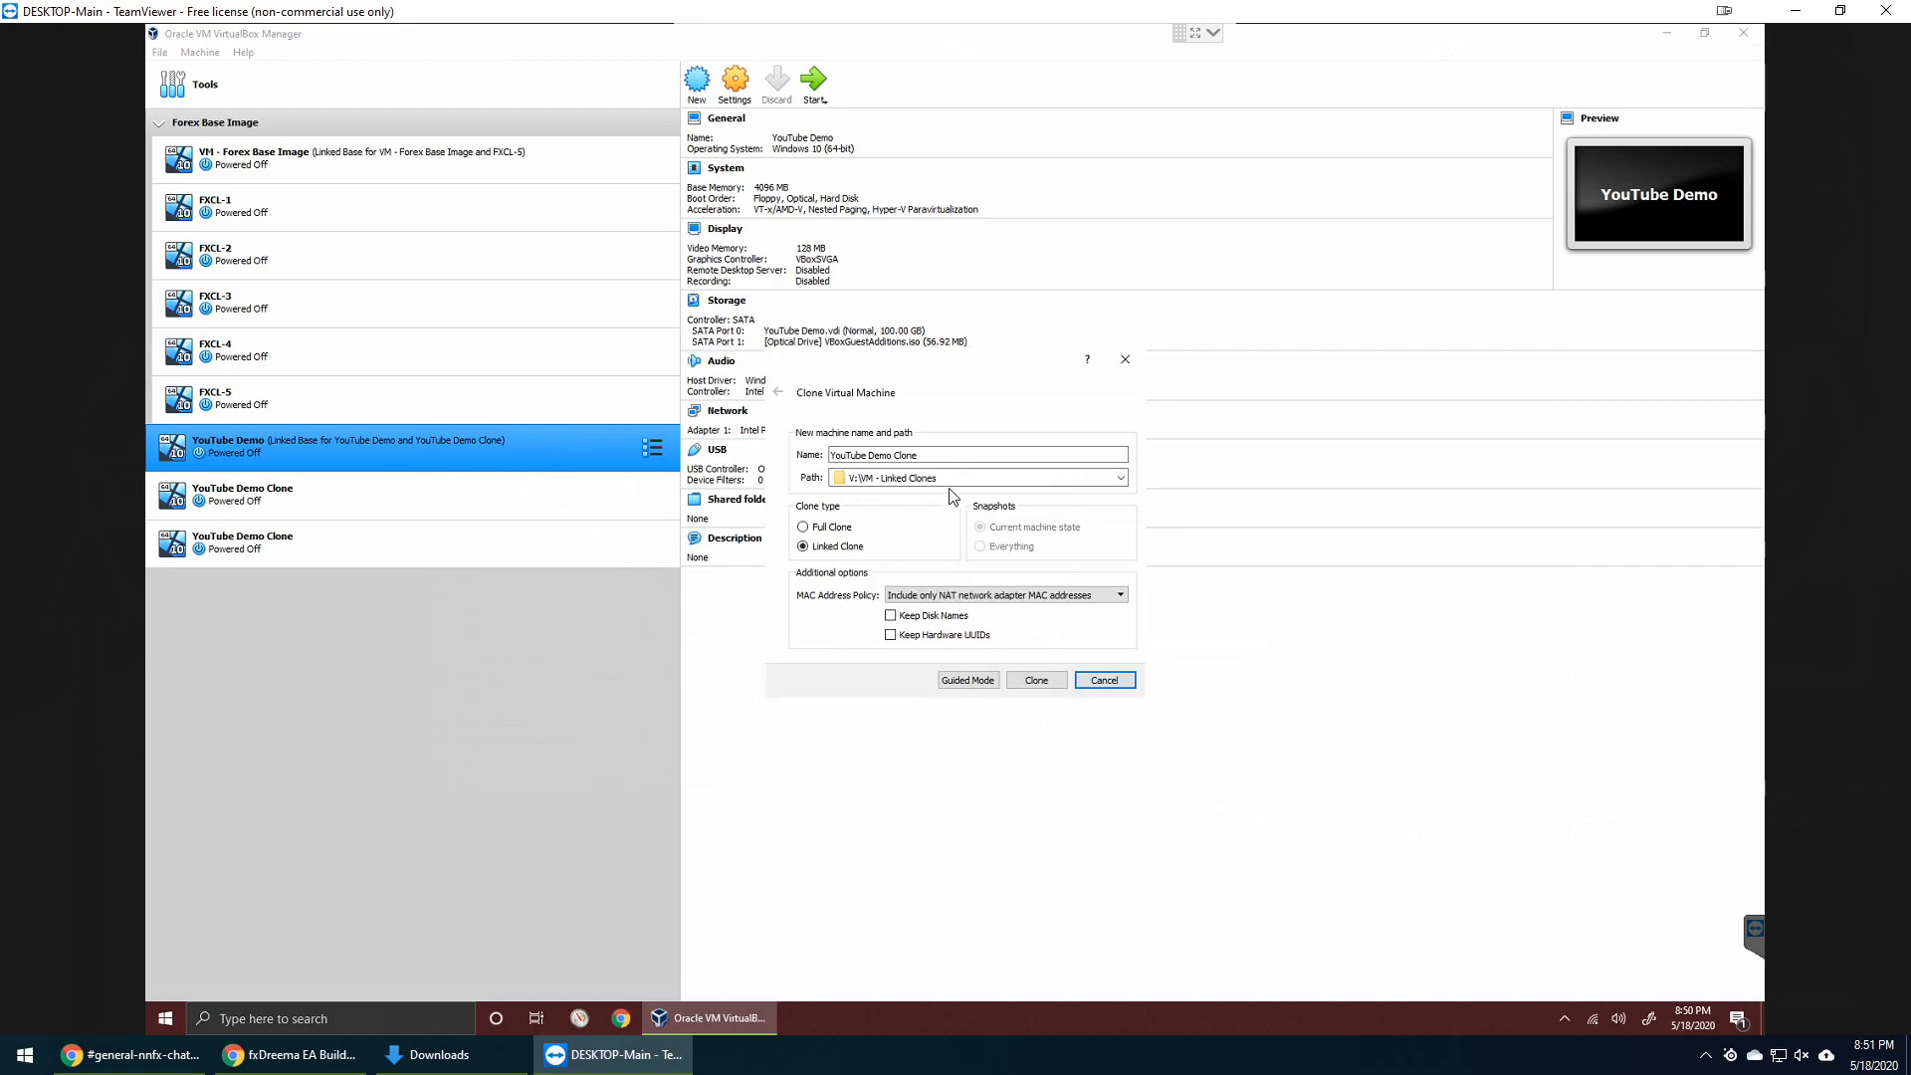
pyautogui.write('2')
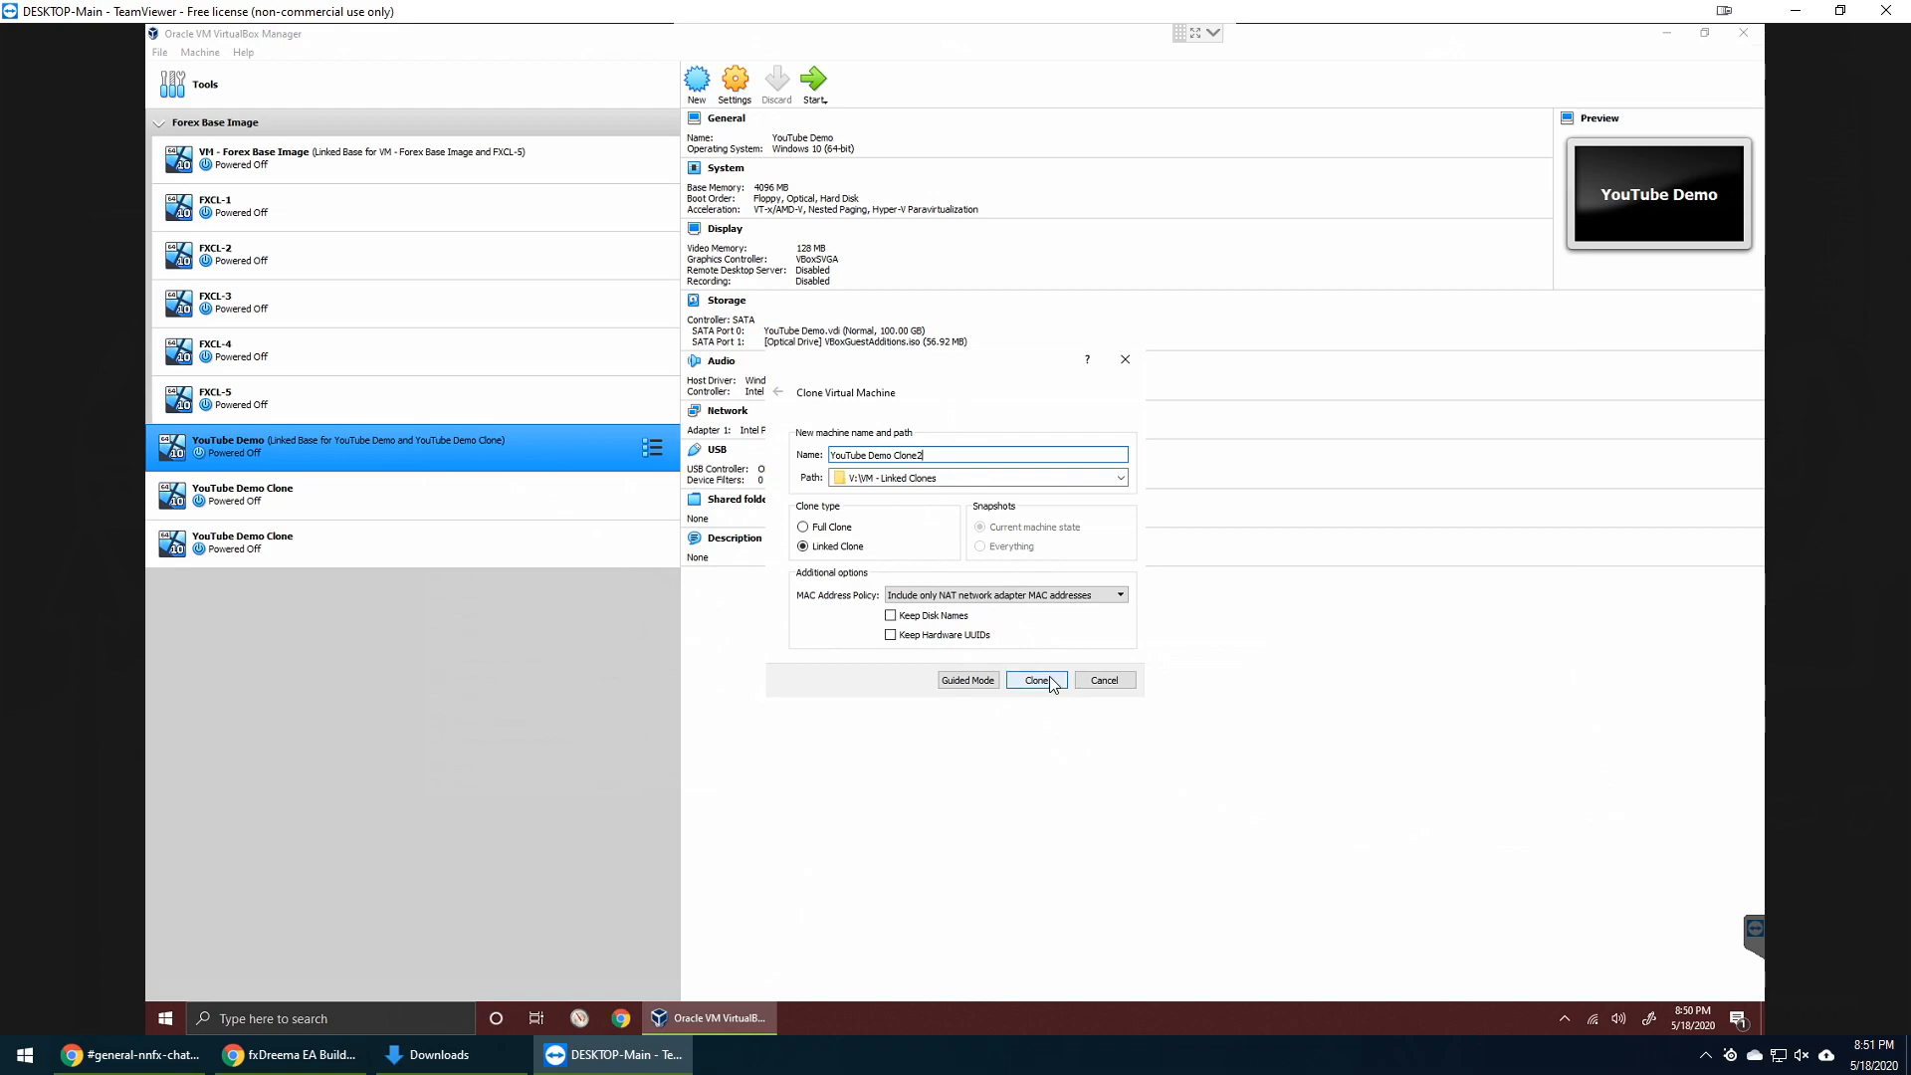
pyautogui.click(1049, 678)
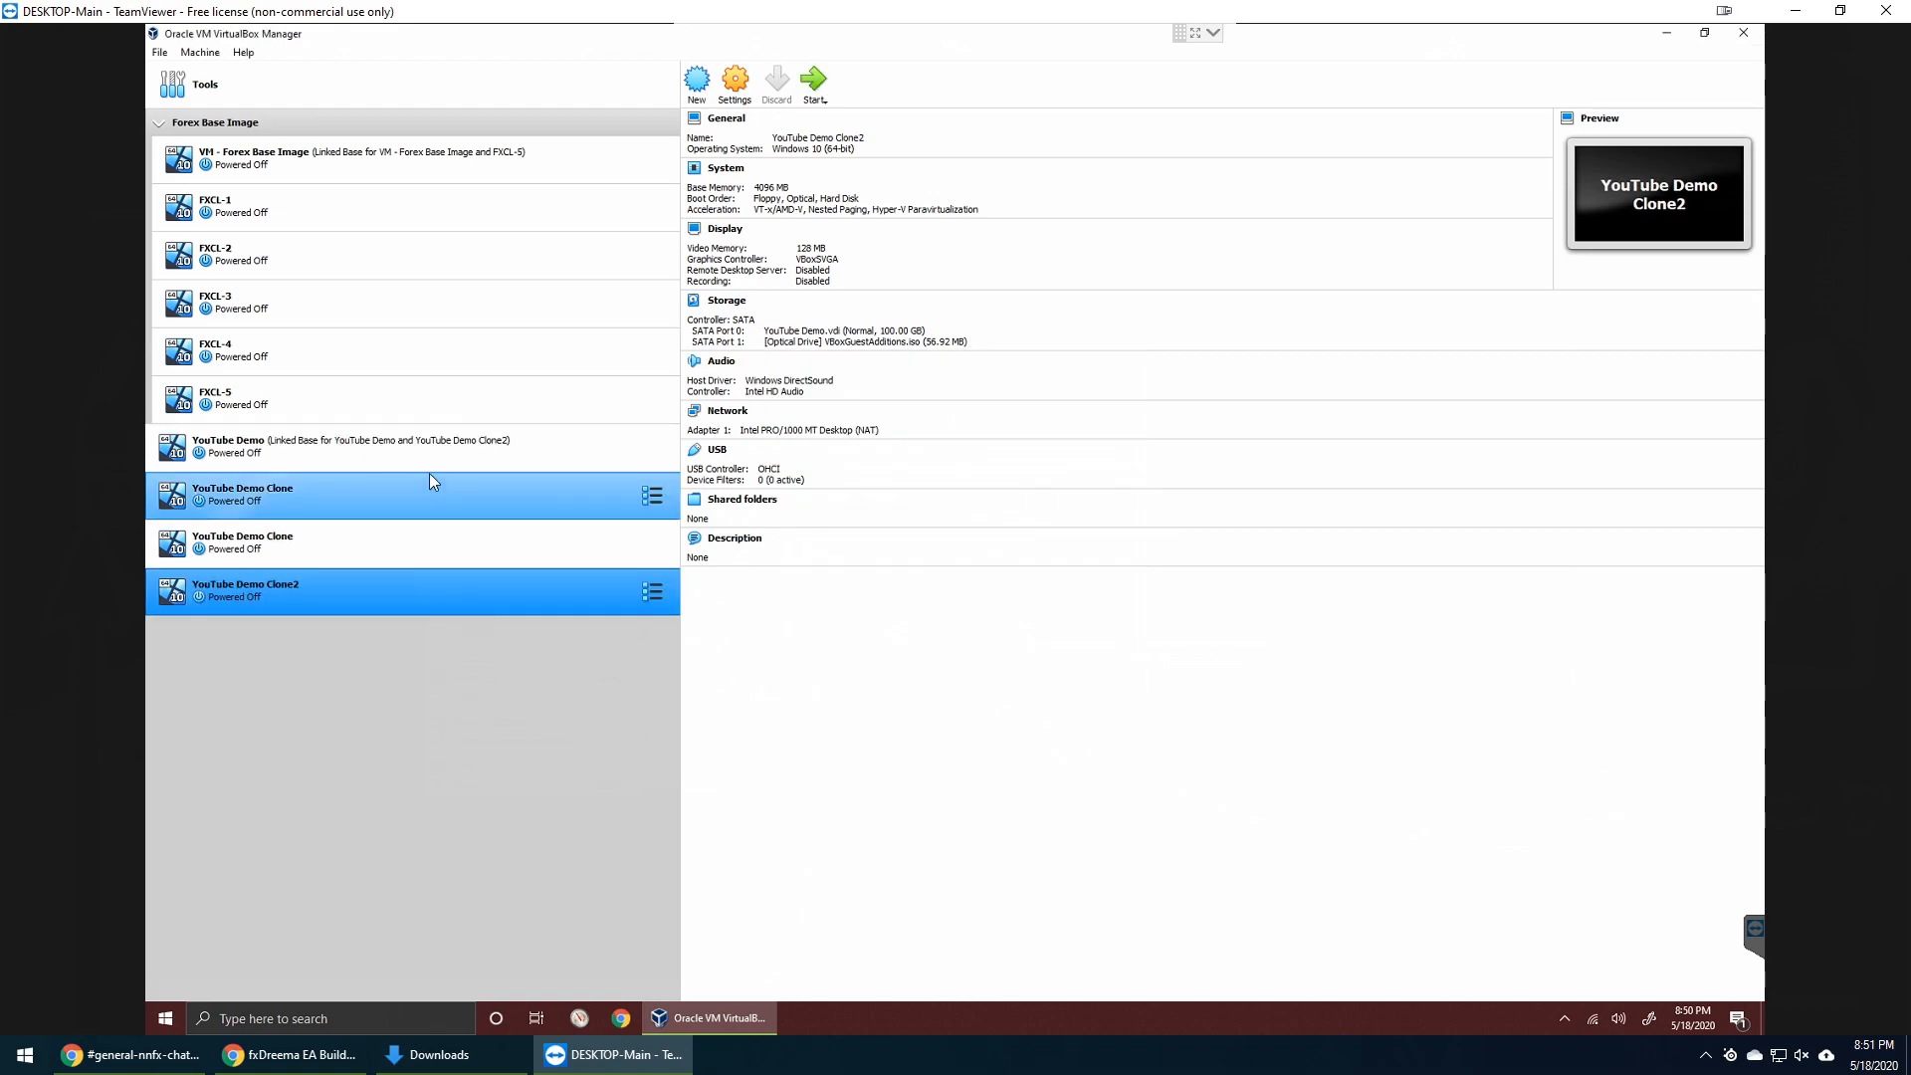
# - Make a linked clone of YouTube Demo named YouTube Demo Clone3 in V:\VM - Linked Clones
pyautogui.rightClick(427, 445)
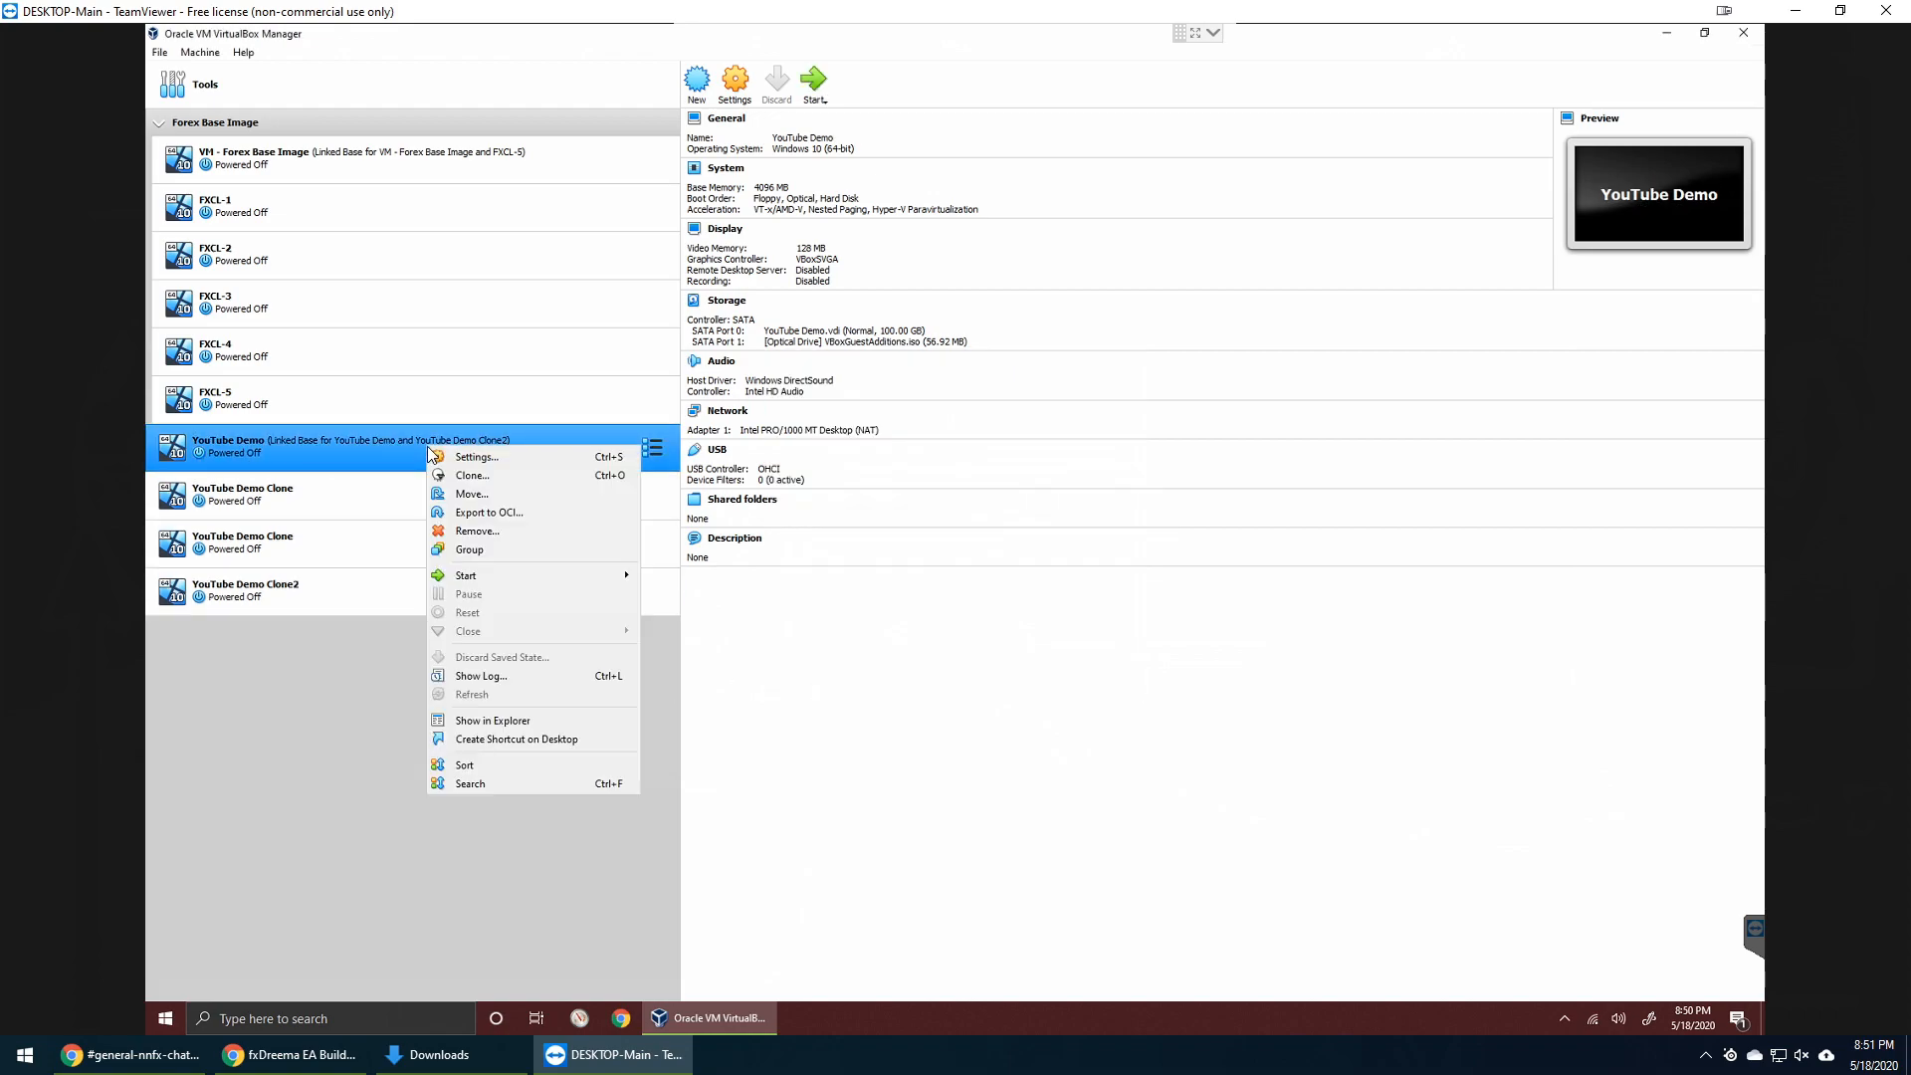
pyautogui.click(473, 475)
pyautogui.click(937, 454)
pyautogui.write('3')
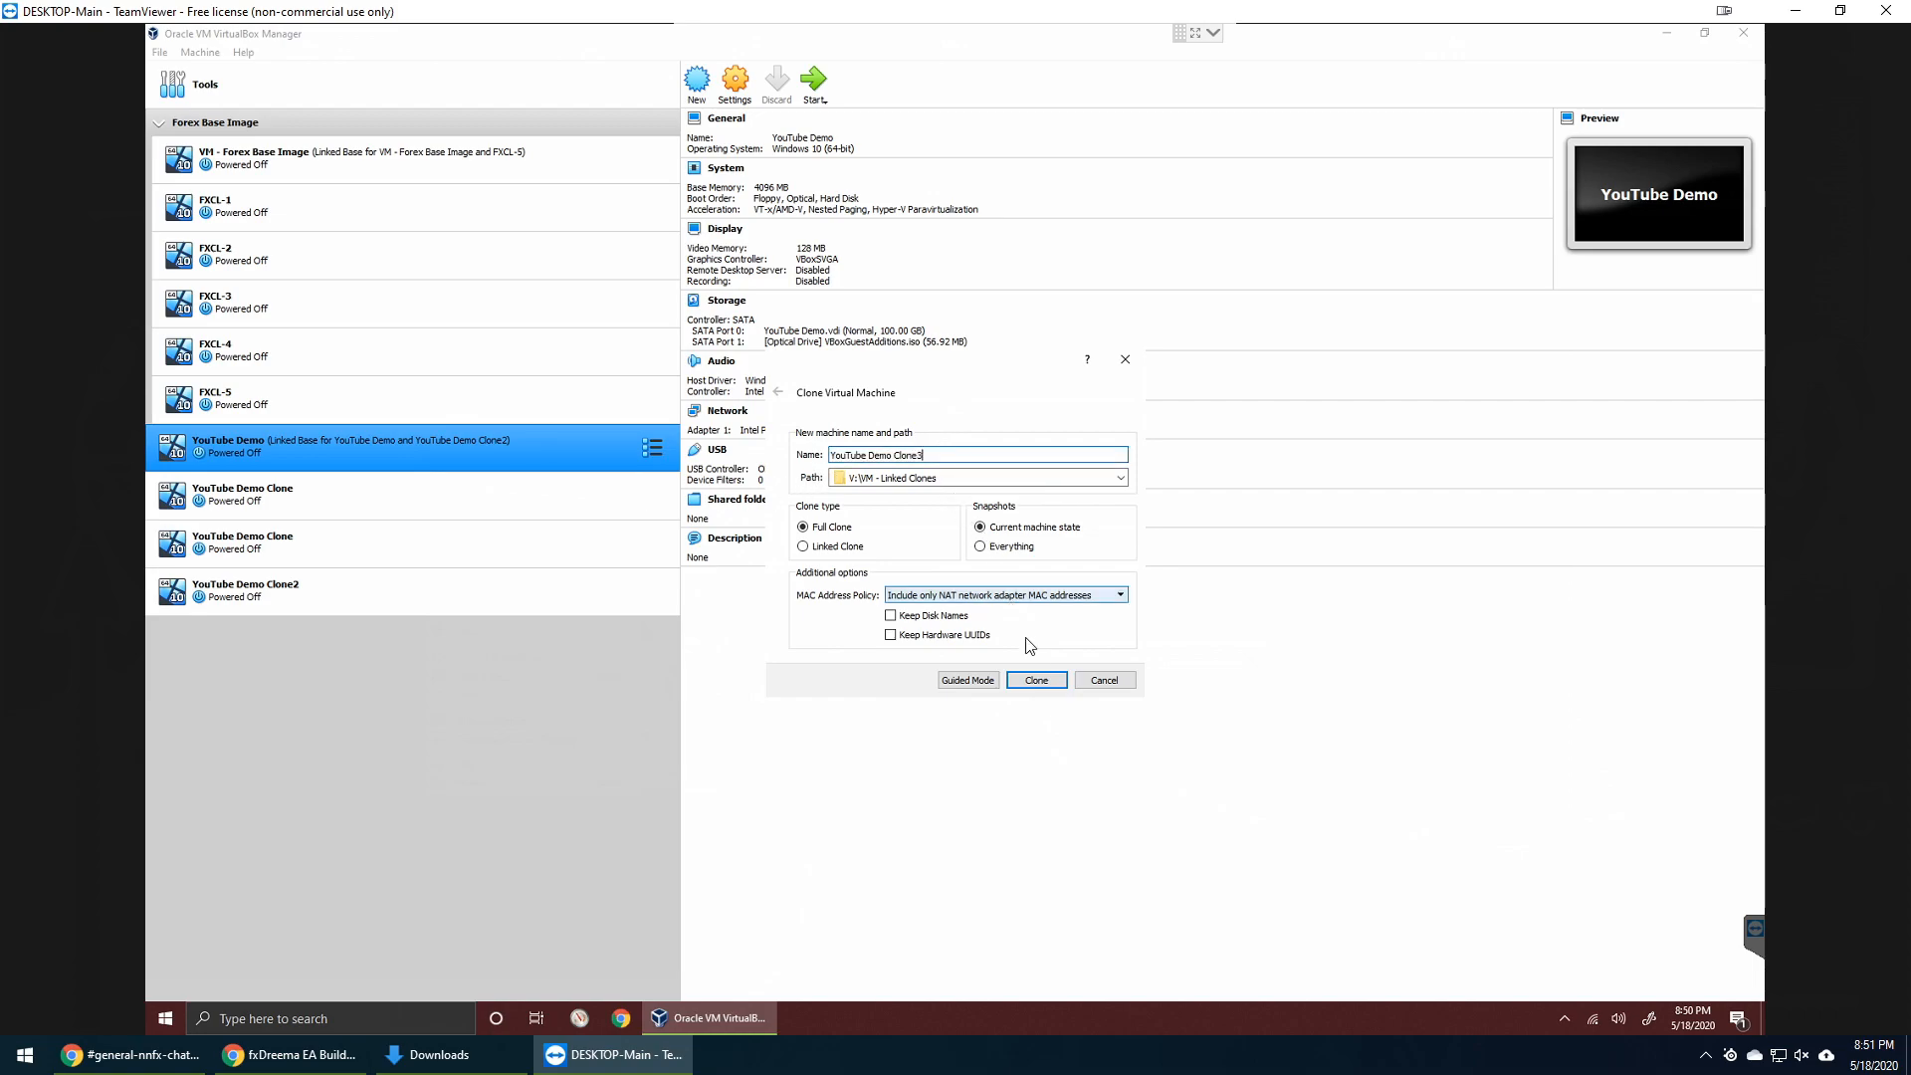
pyautogui.click(1043, 680)
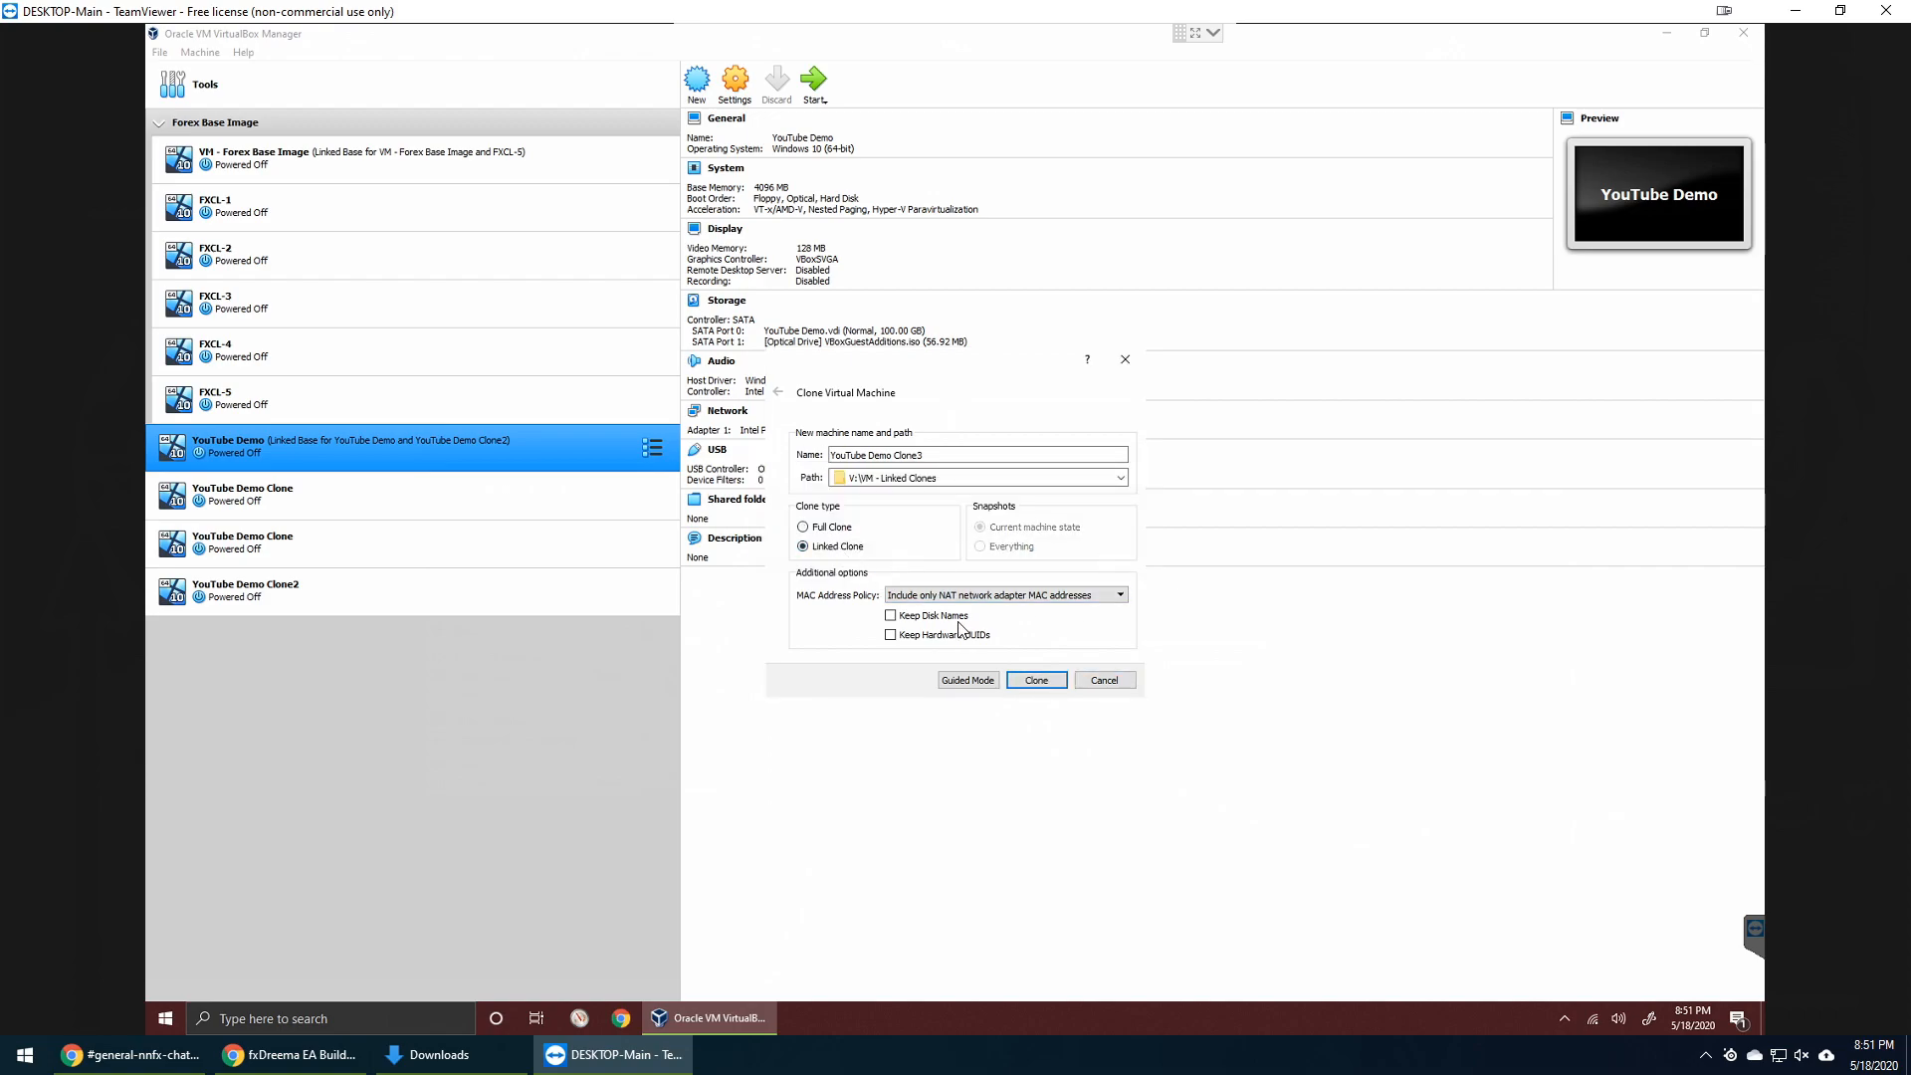
pyautogui.click(1036, 680)
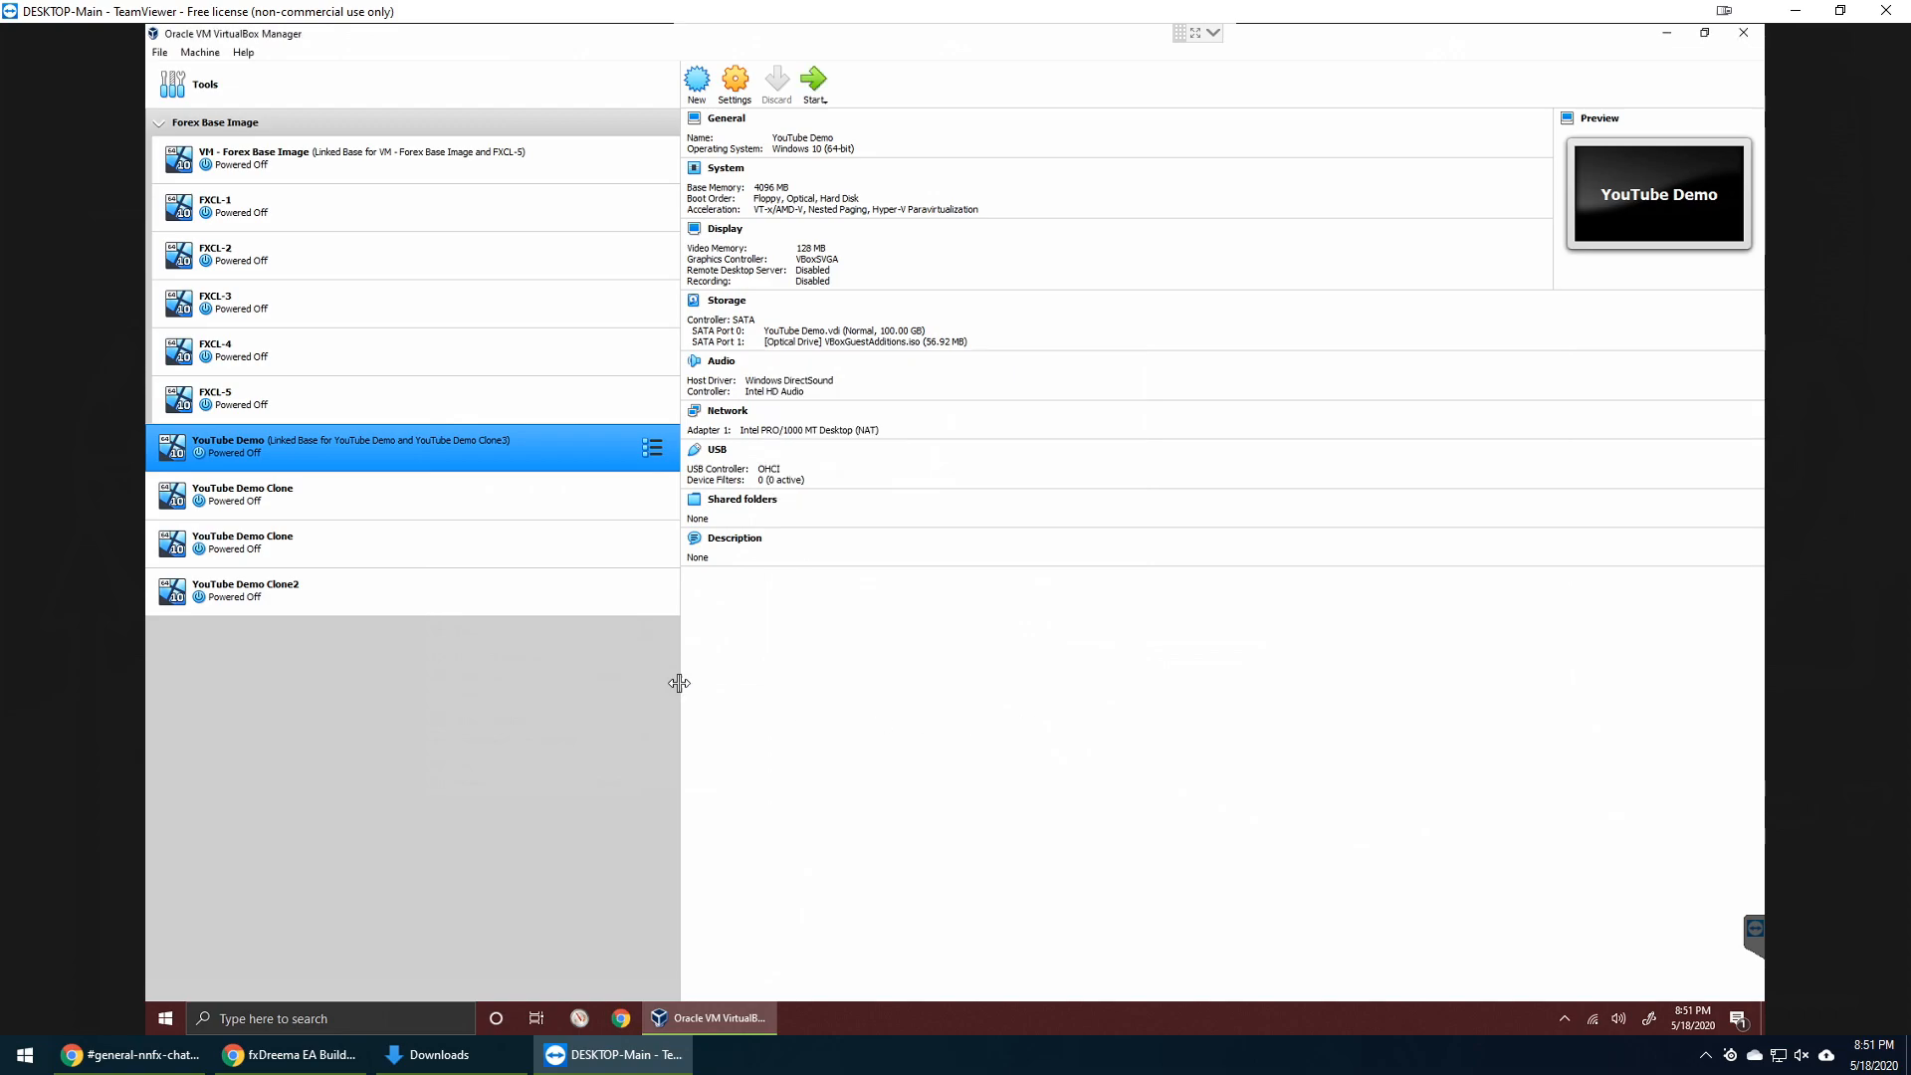
# - Review the YouTube Demo base machine and its linked clones by selecting them in the machine list
pyautogui.click(380, 456)
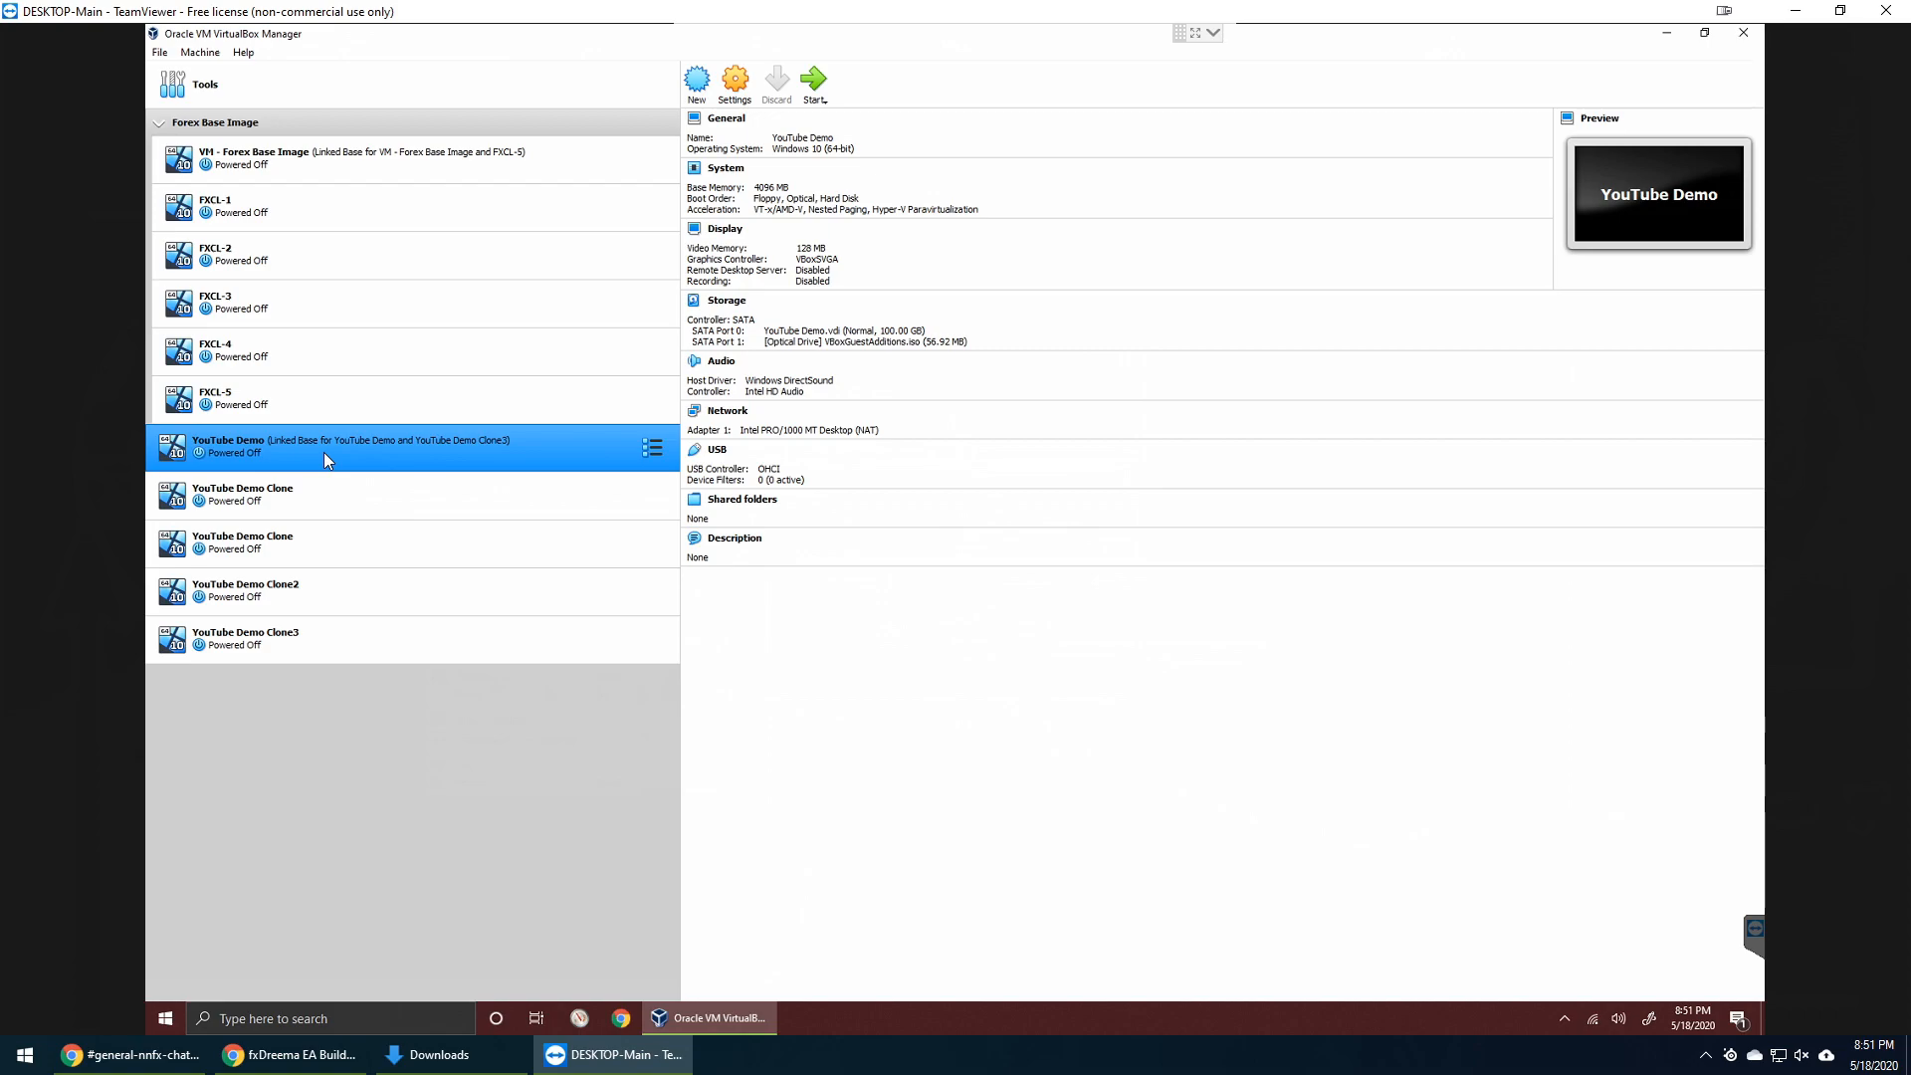
pyautogui.click(348, 490)
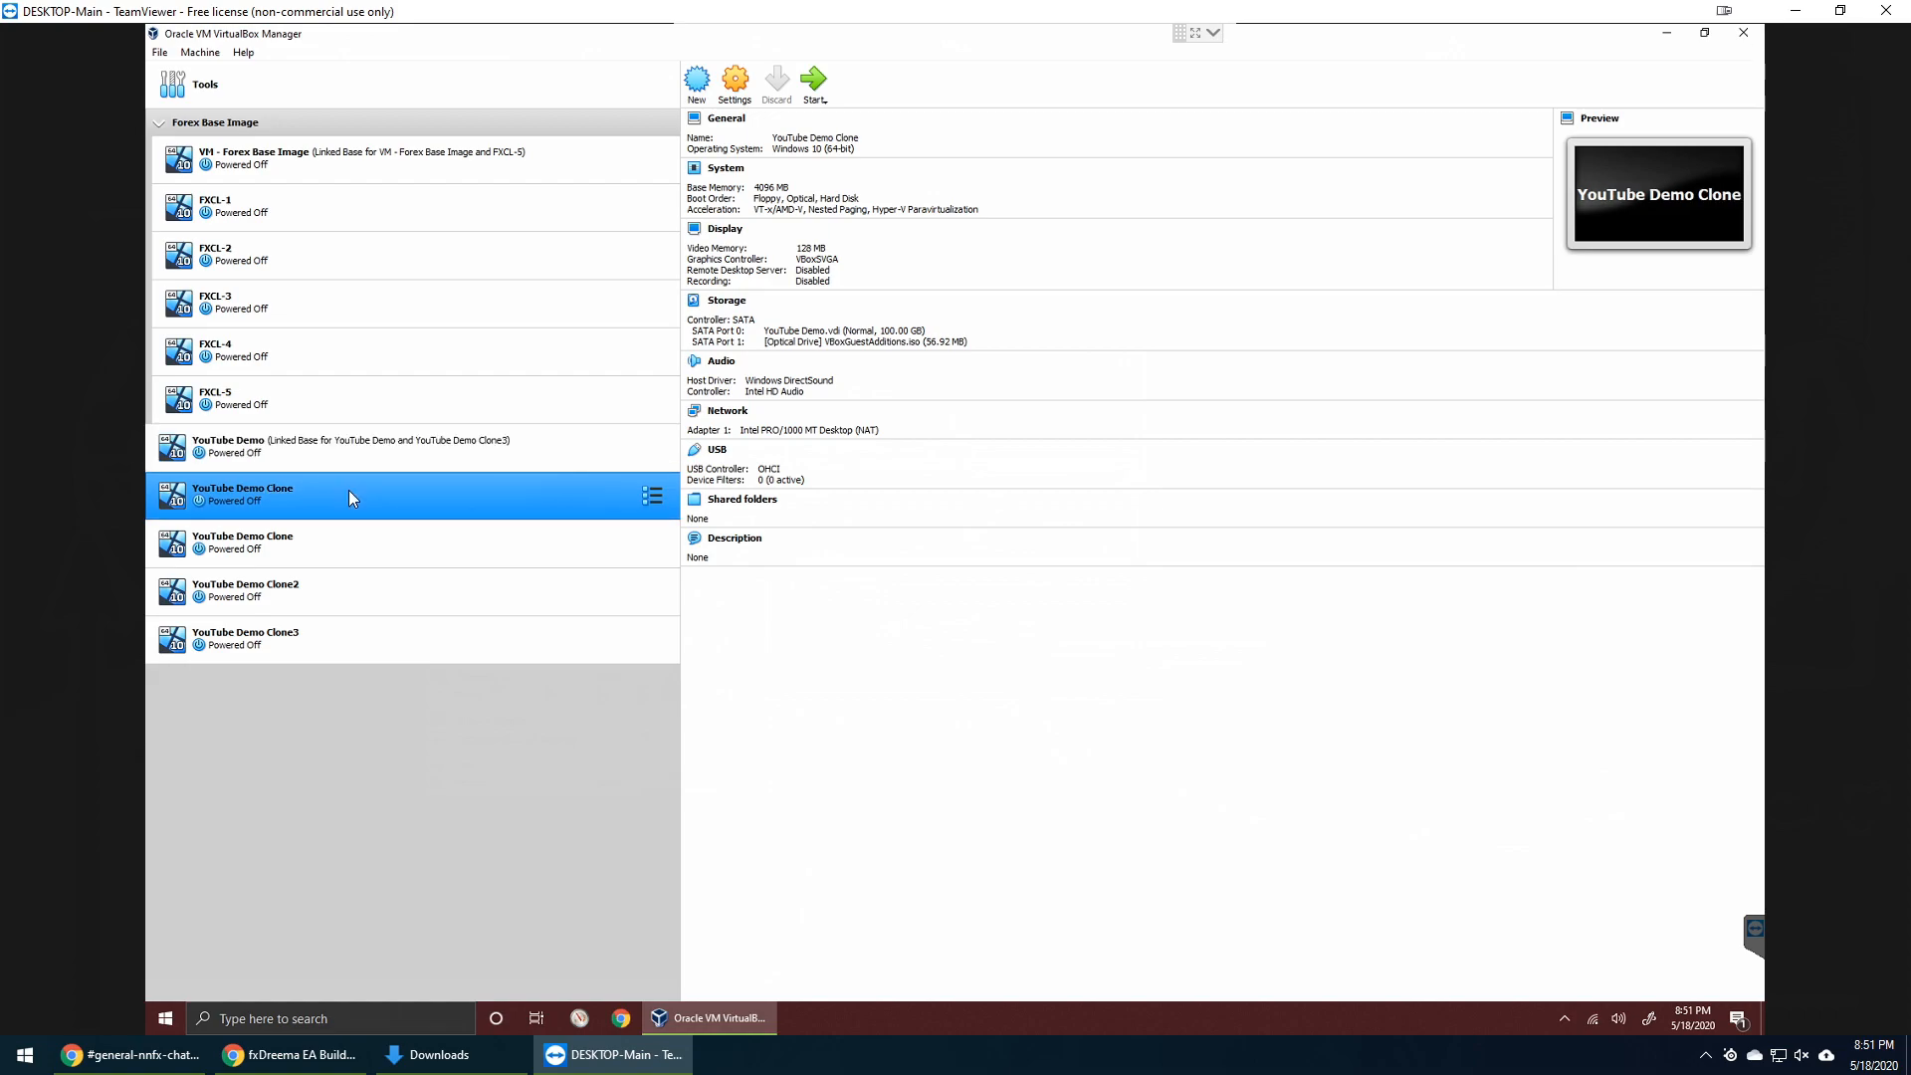
pyautogui.click(367, 534)
pyautogui.keyDown('ctrl'); pyautogui.click(383, 637); pyautogui.keyUp('ctrl')
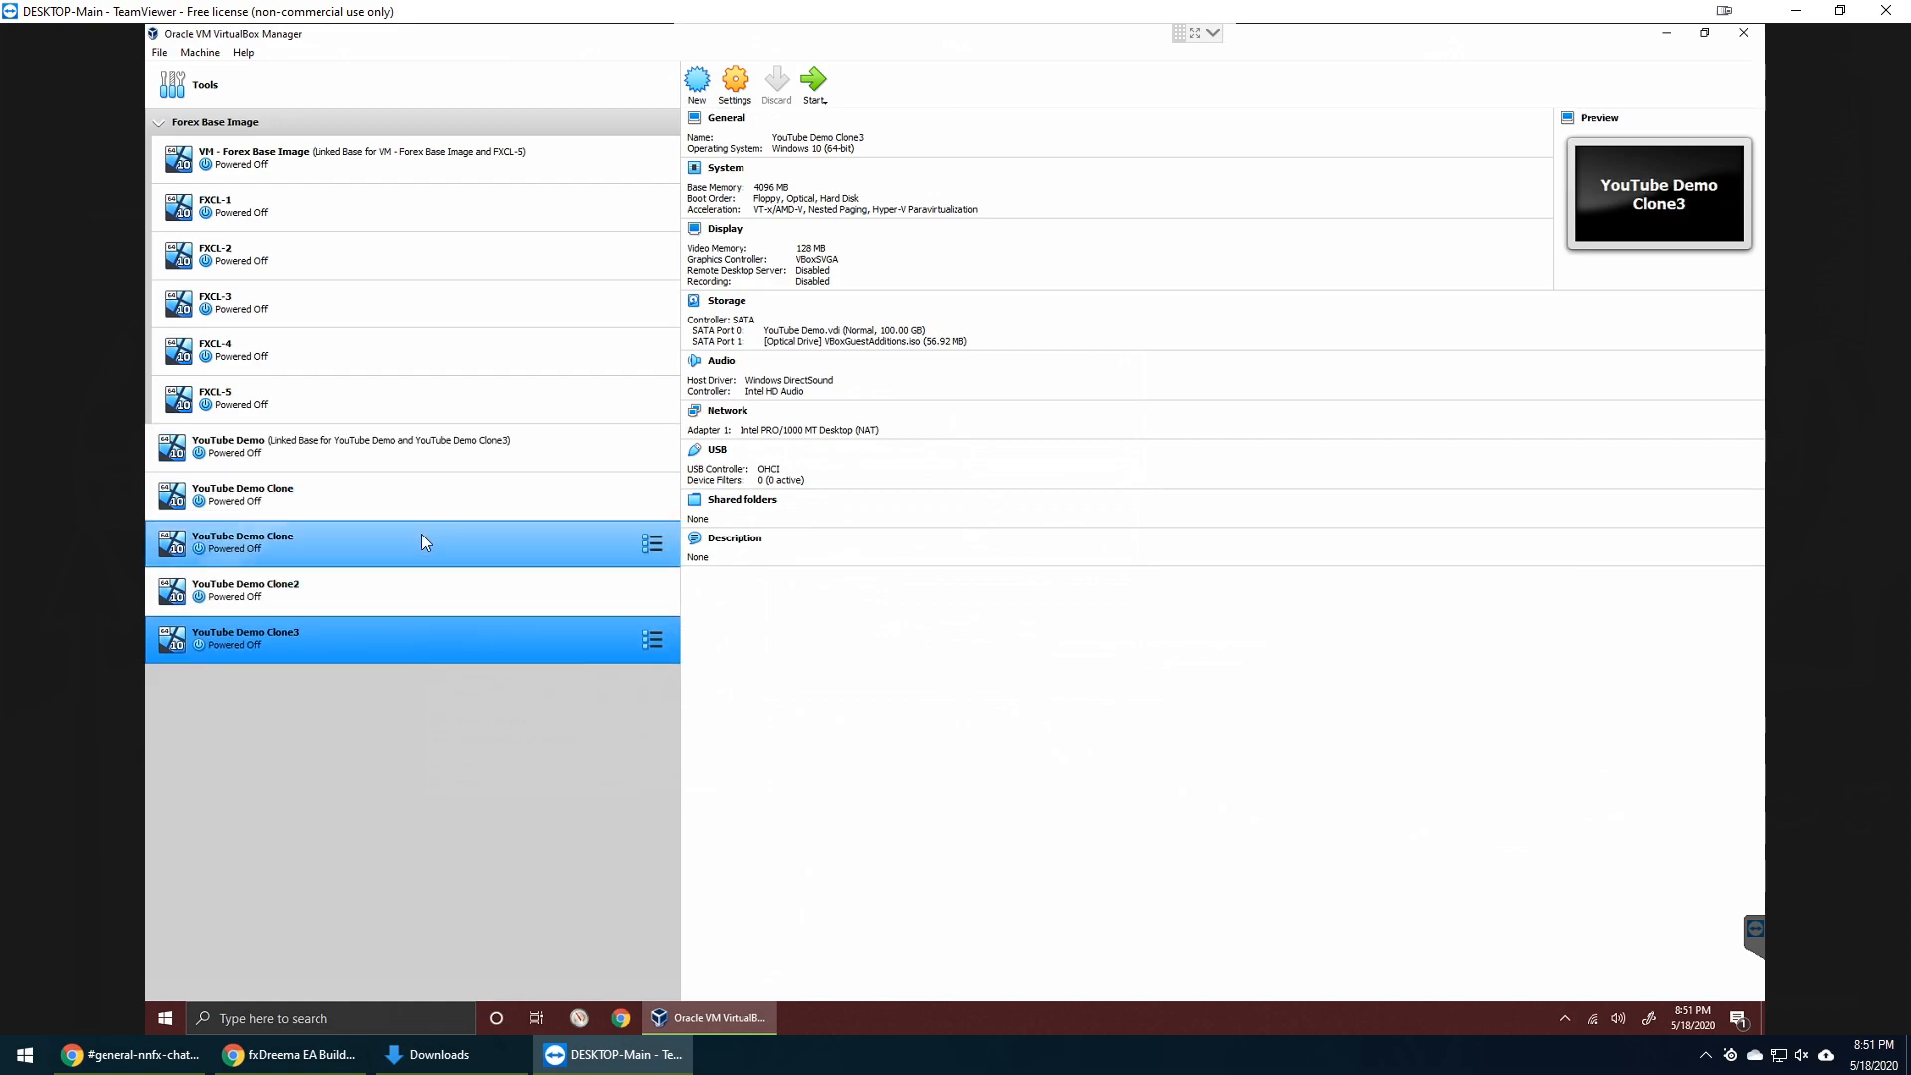
pyautogui.click(421, 504)
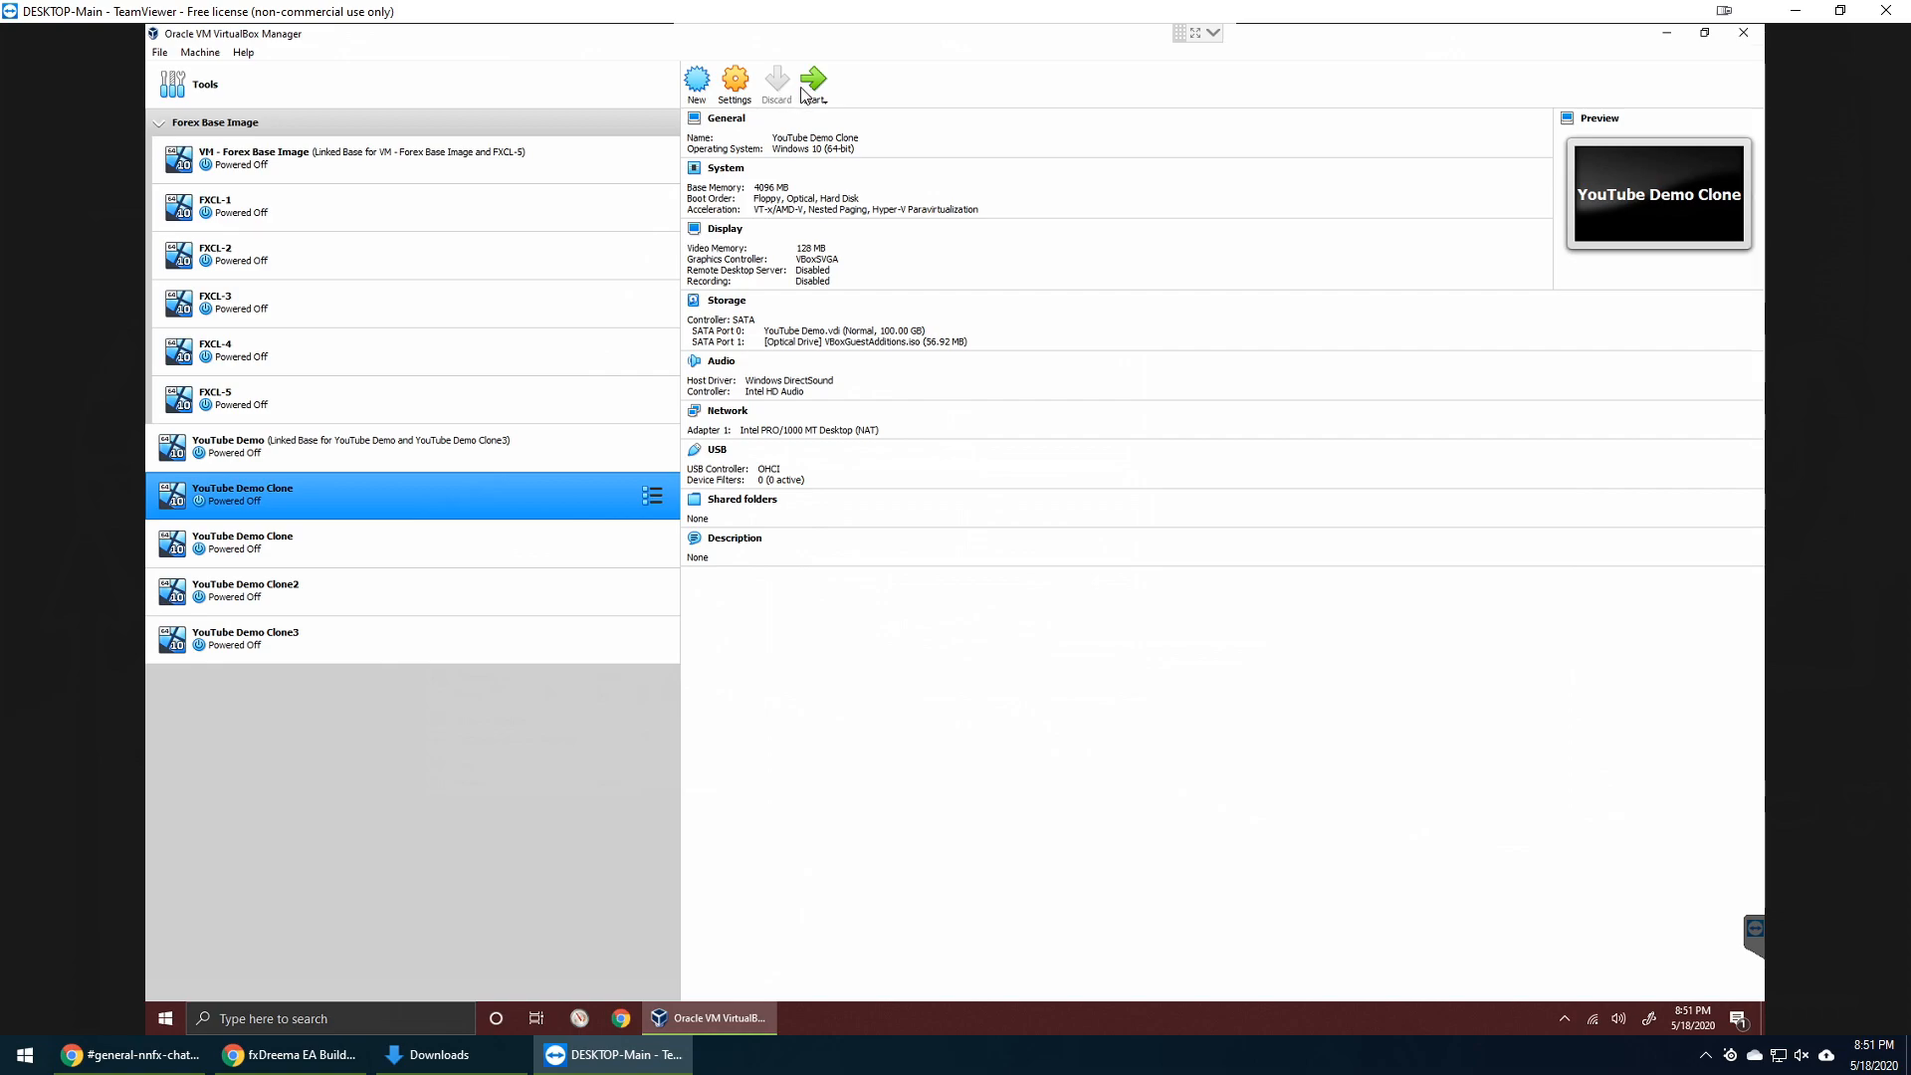
pyautogui.keyDown('ctrl'); pyautogui.click(368, 649); pyautogui.keyUp('ctrl')
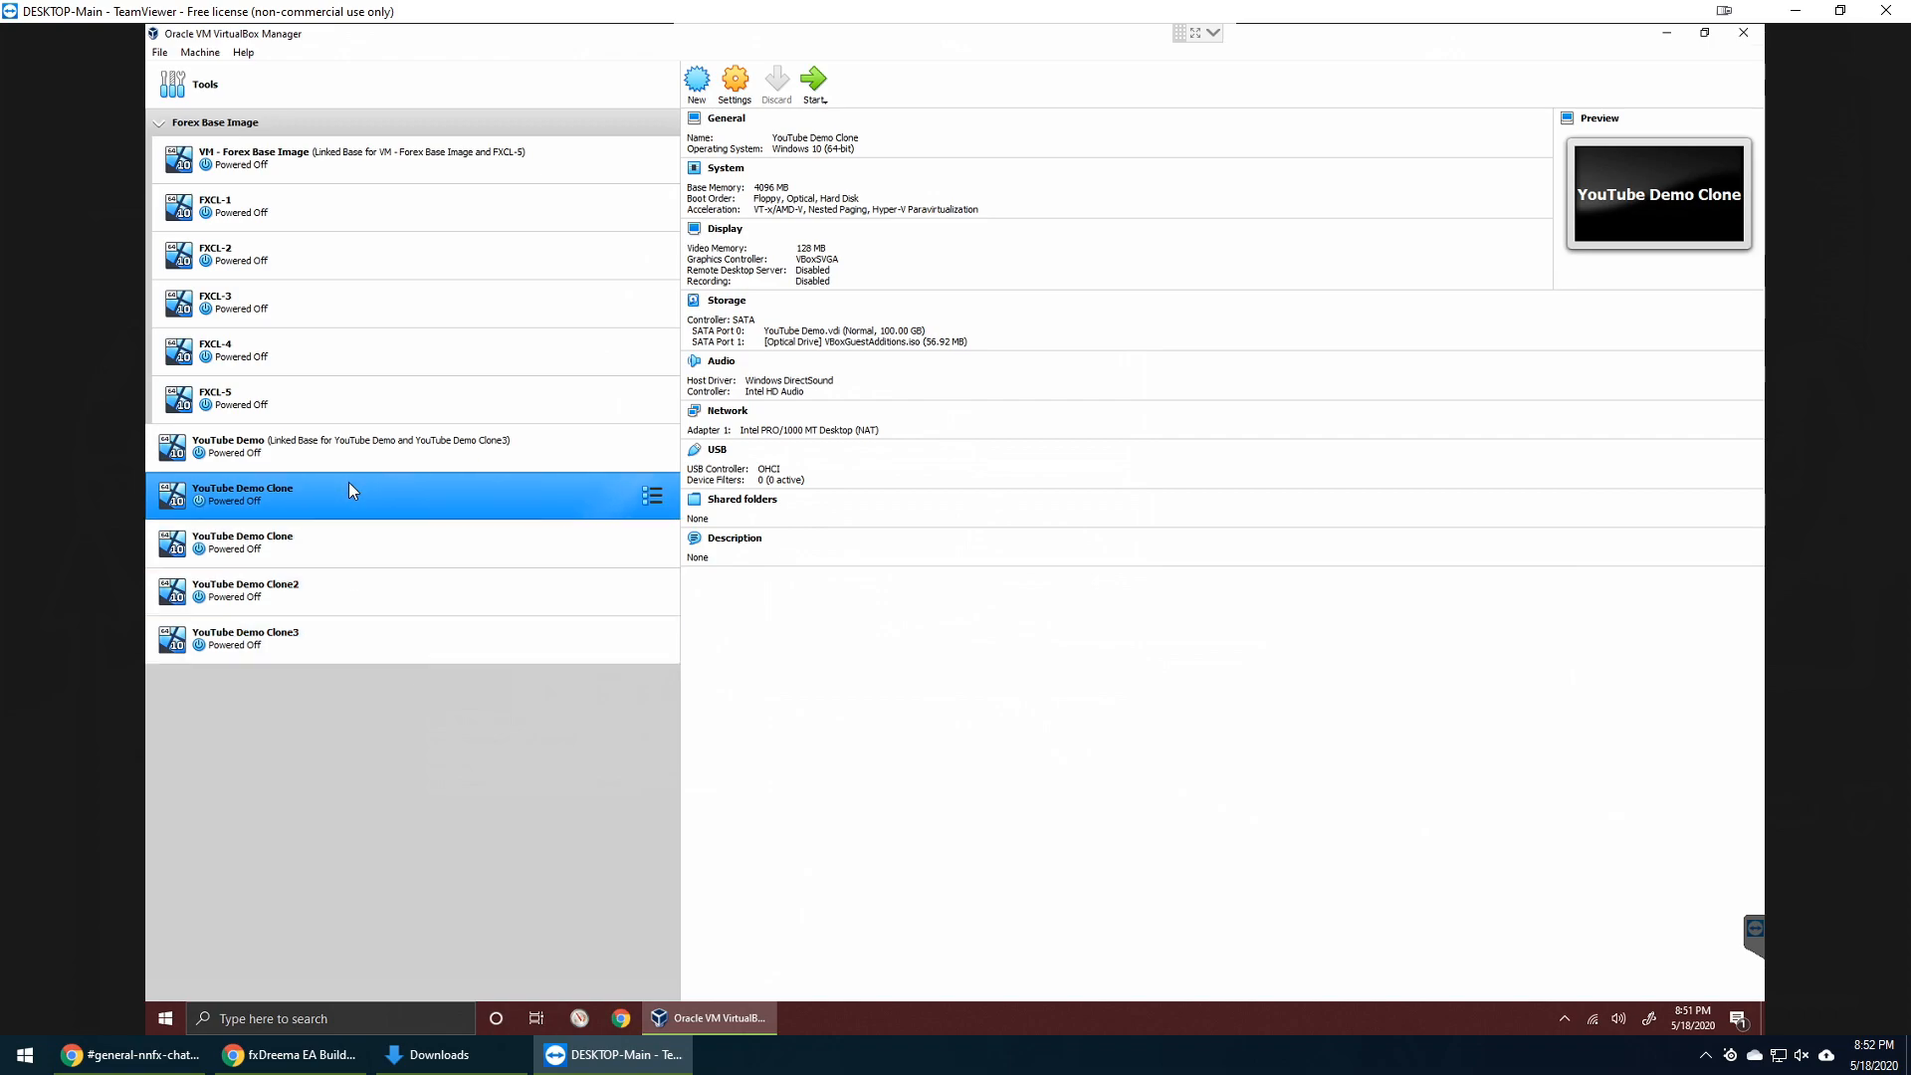
pyautogui.keyDown('ctrl'); pyautogui.click(320, 452); pyautogui.keyUp('ctrl')
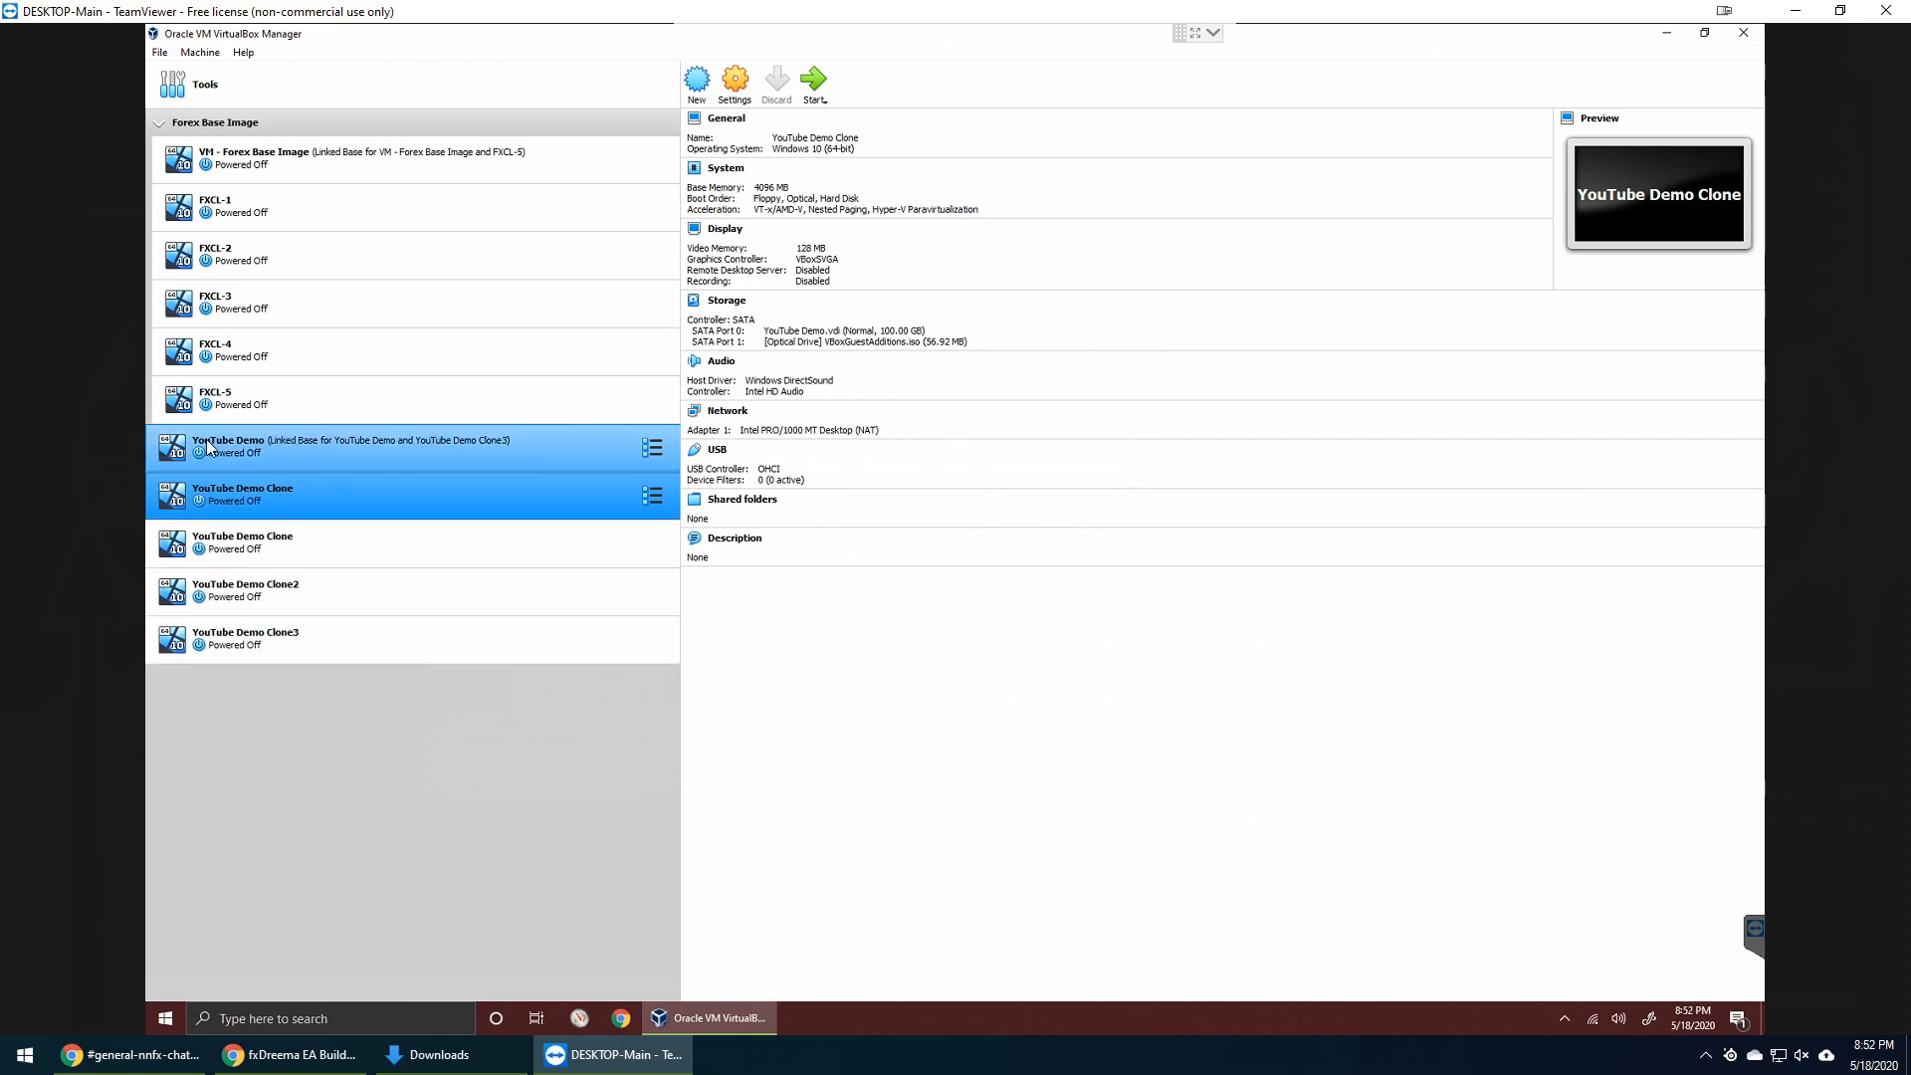
# - Start all four linked clones: both YouTube Demo Clone machines, YouTube Demo Clone2 and YouTube Demo Clone3
pyautogui.click(309, 444)
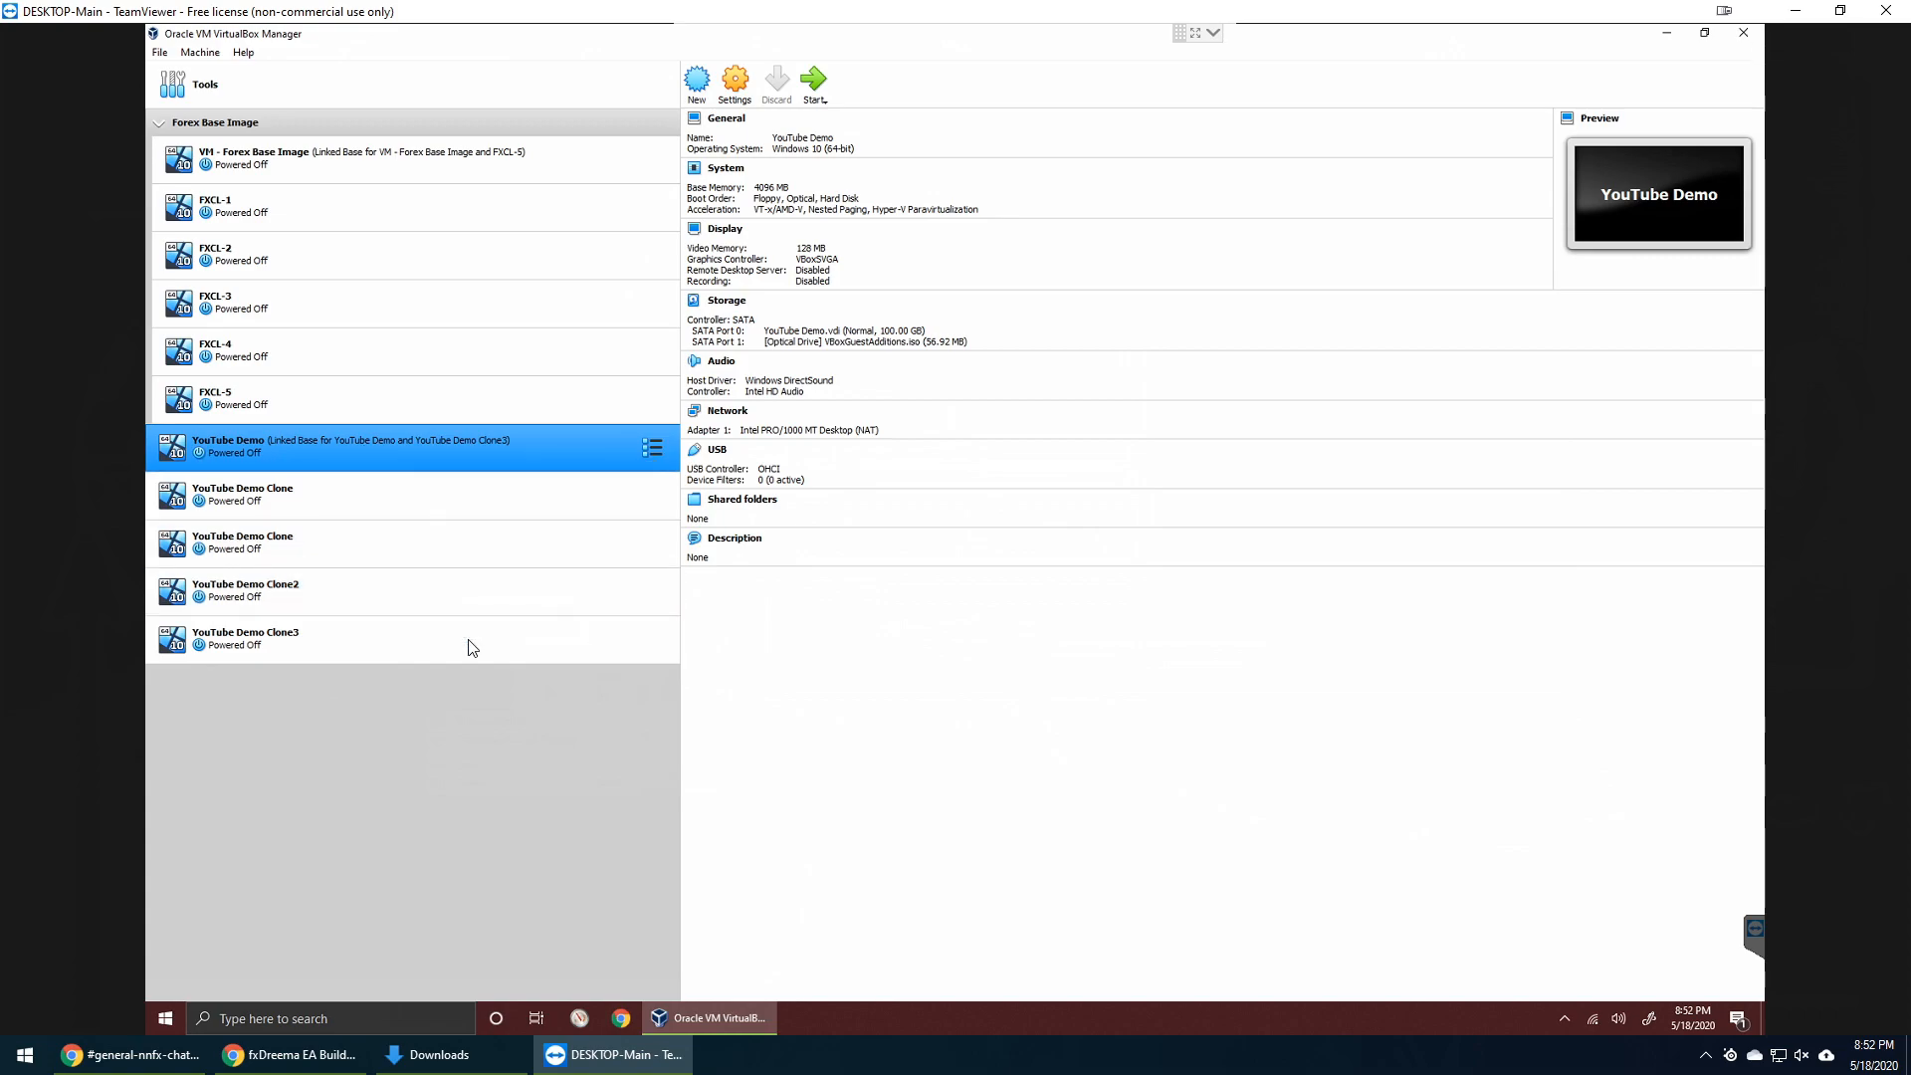
pyautogui.click(362, 498)
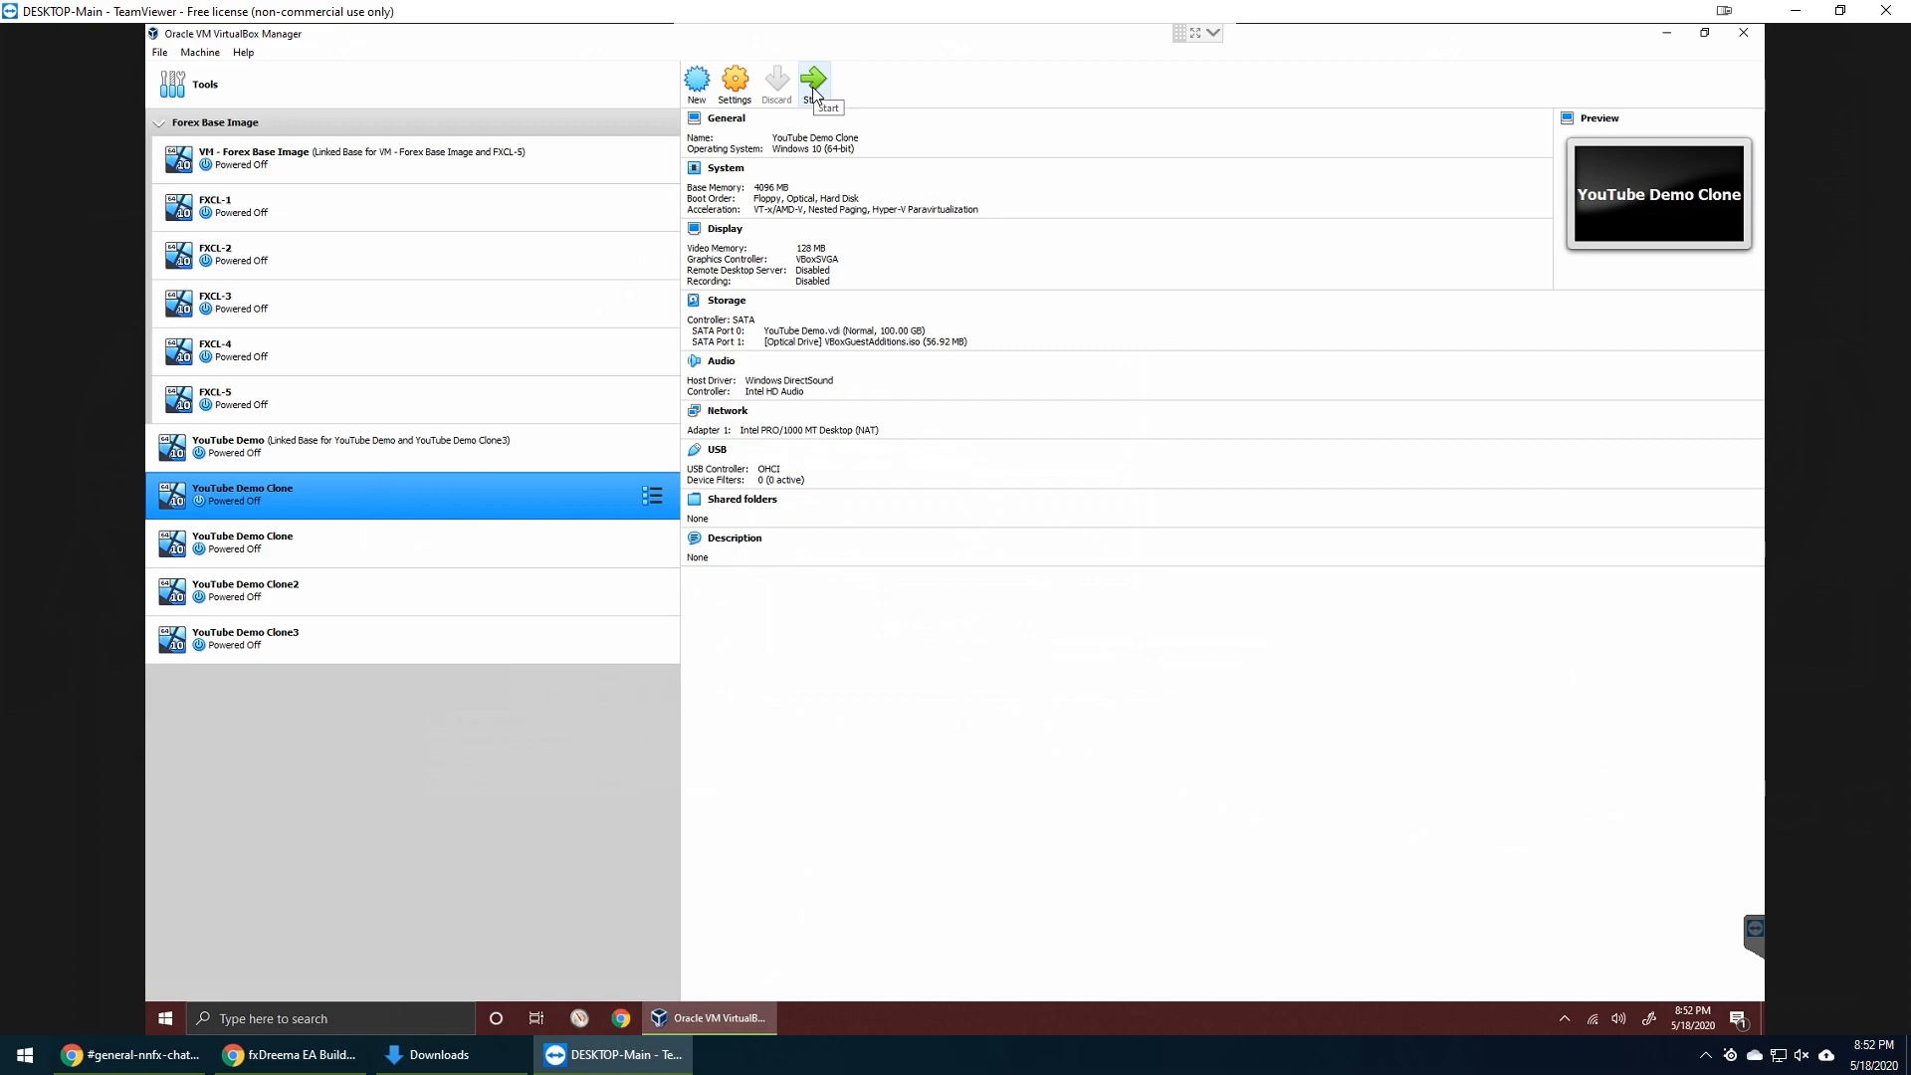
pyautogui.click(481, 558)
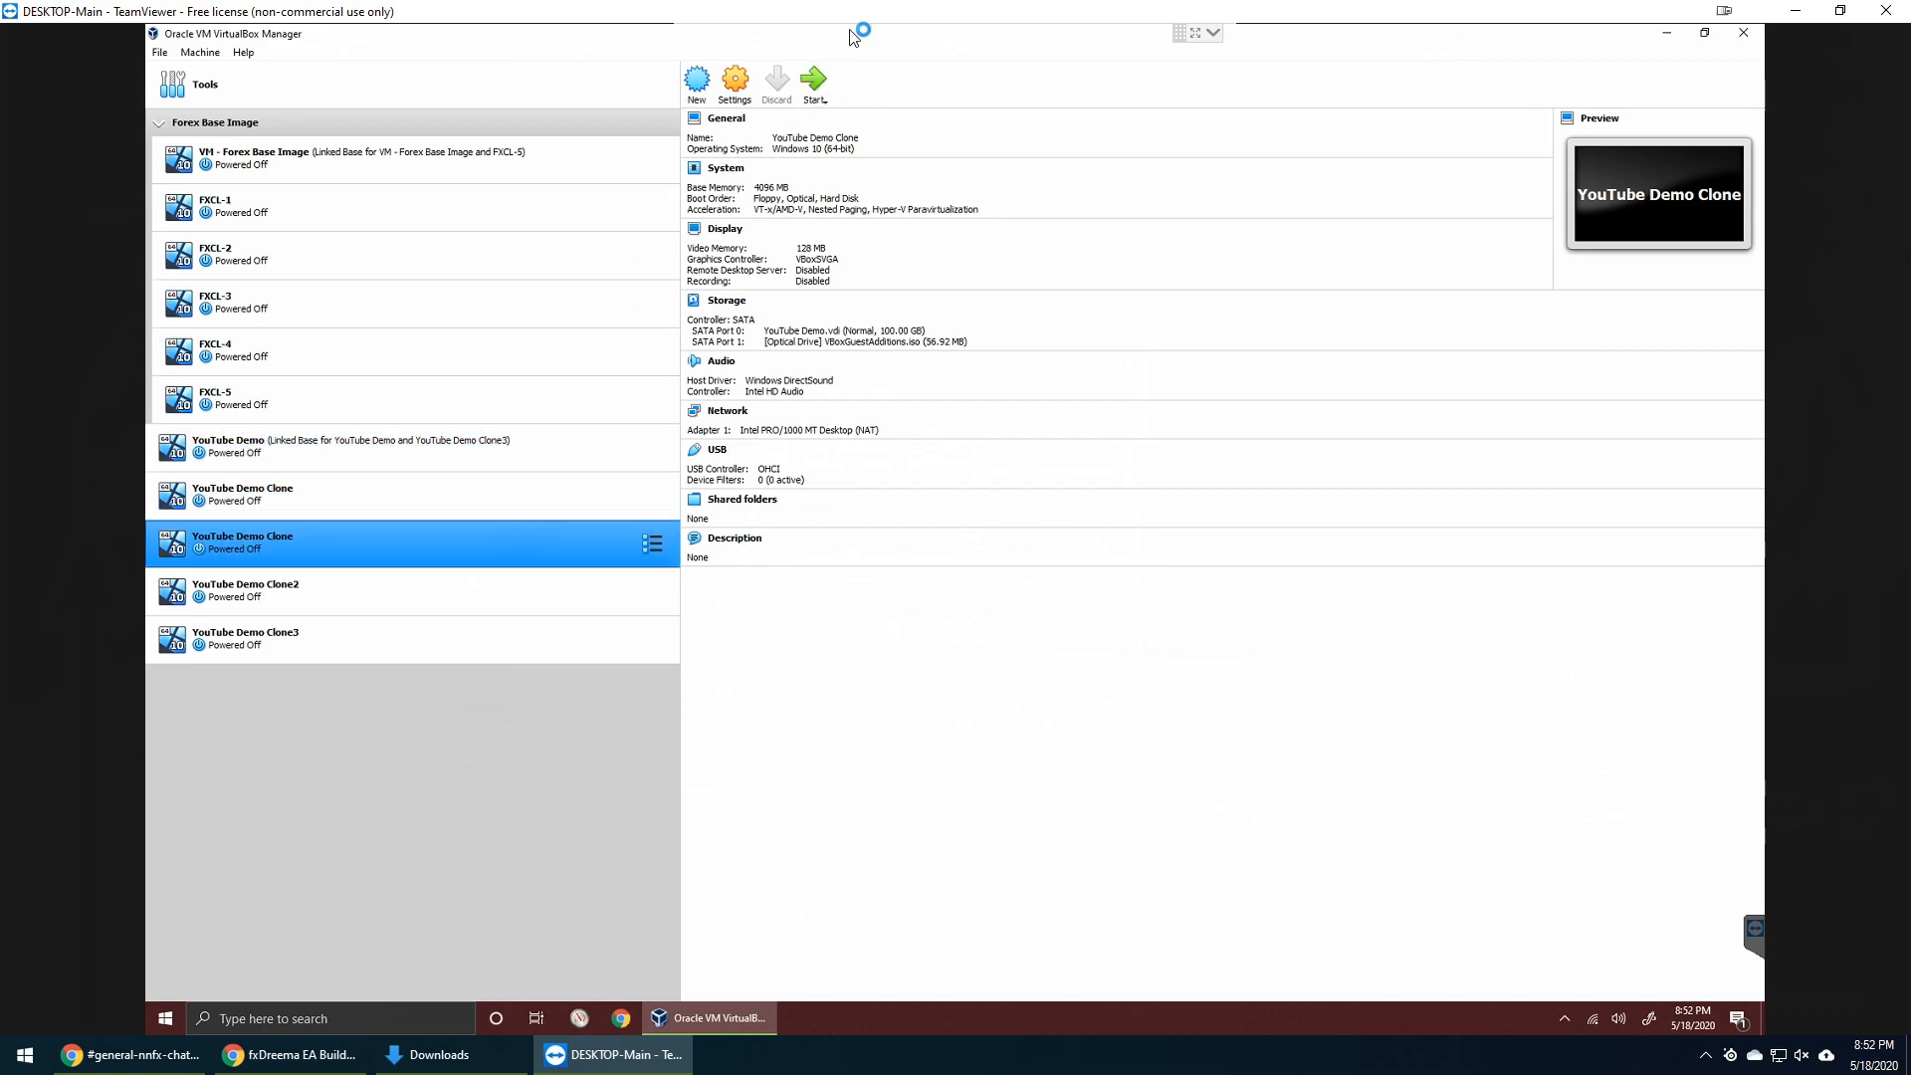
pyautogui.click(454, 602)
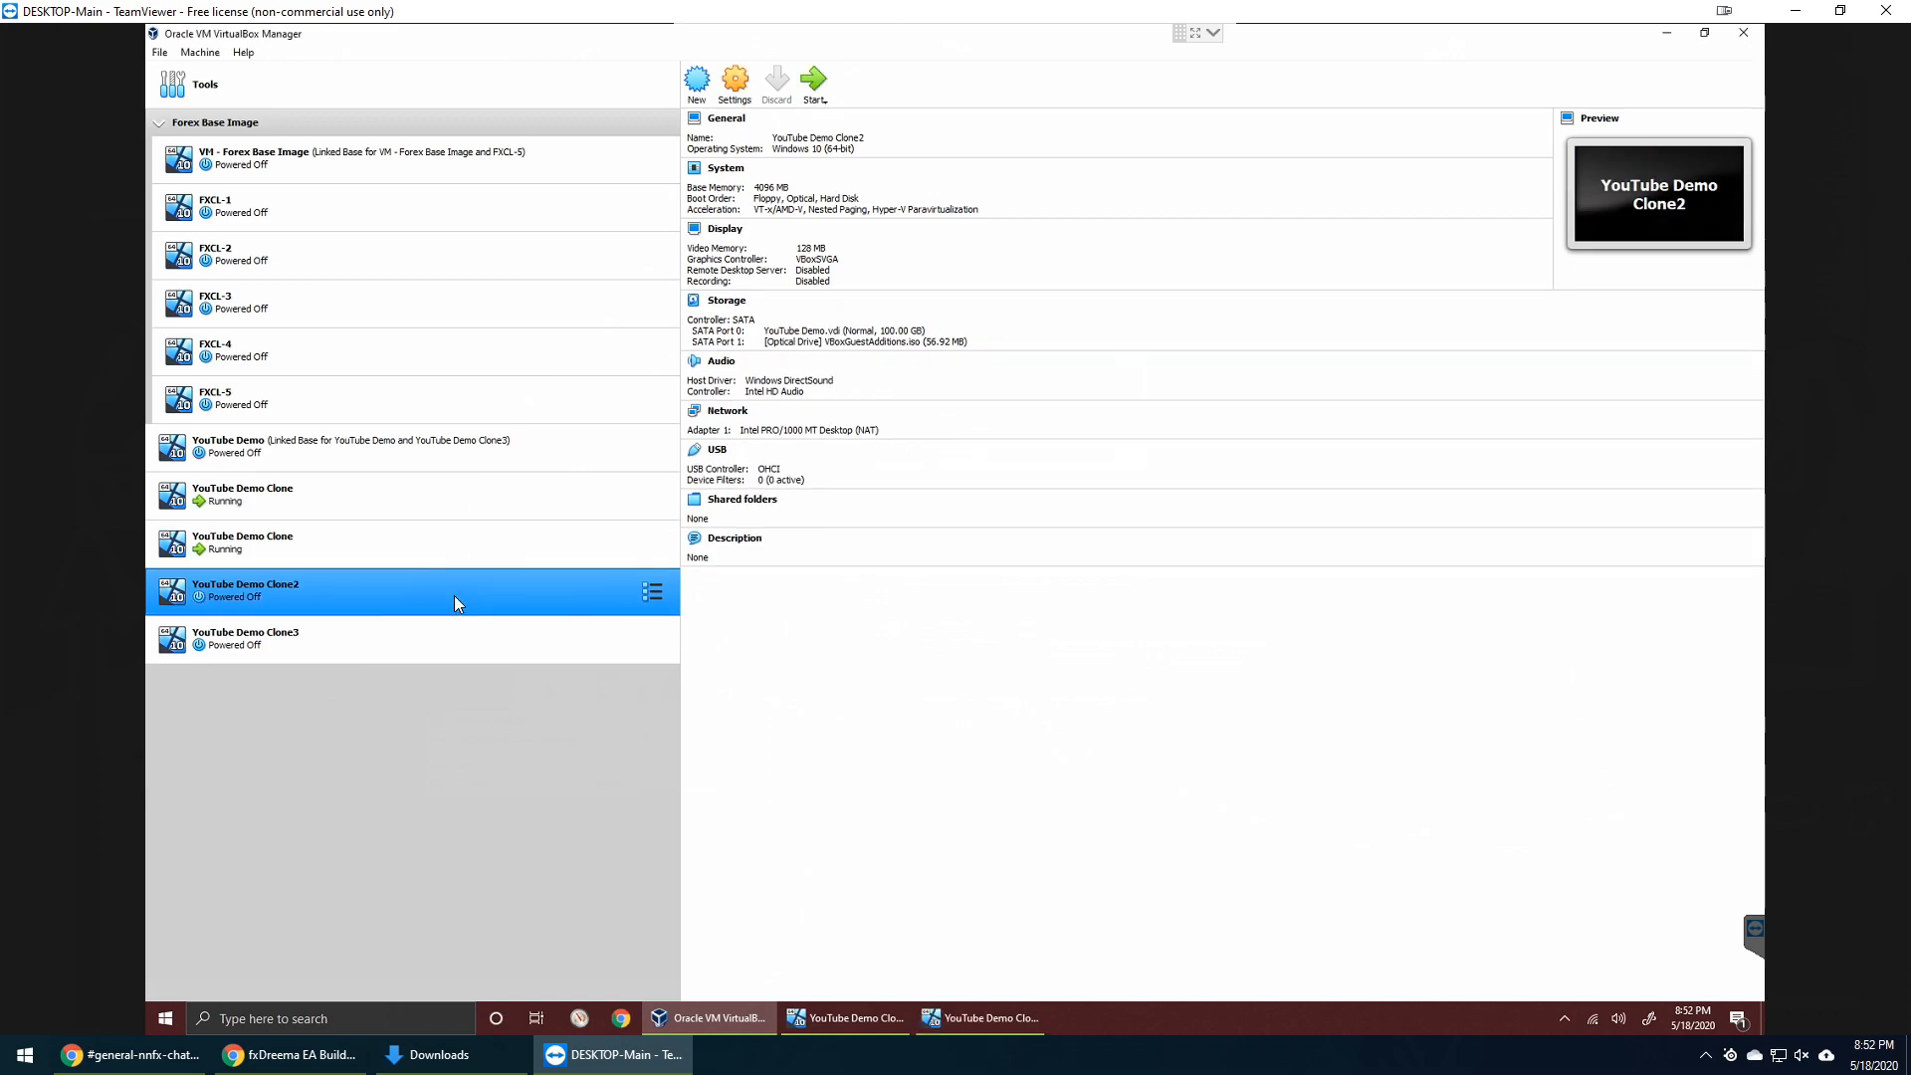
pyautogui.click(469, 627)
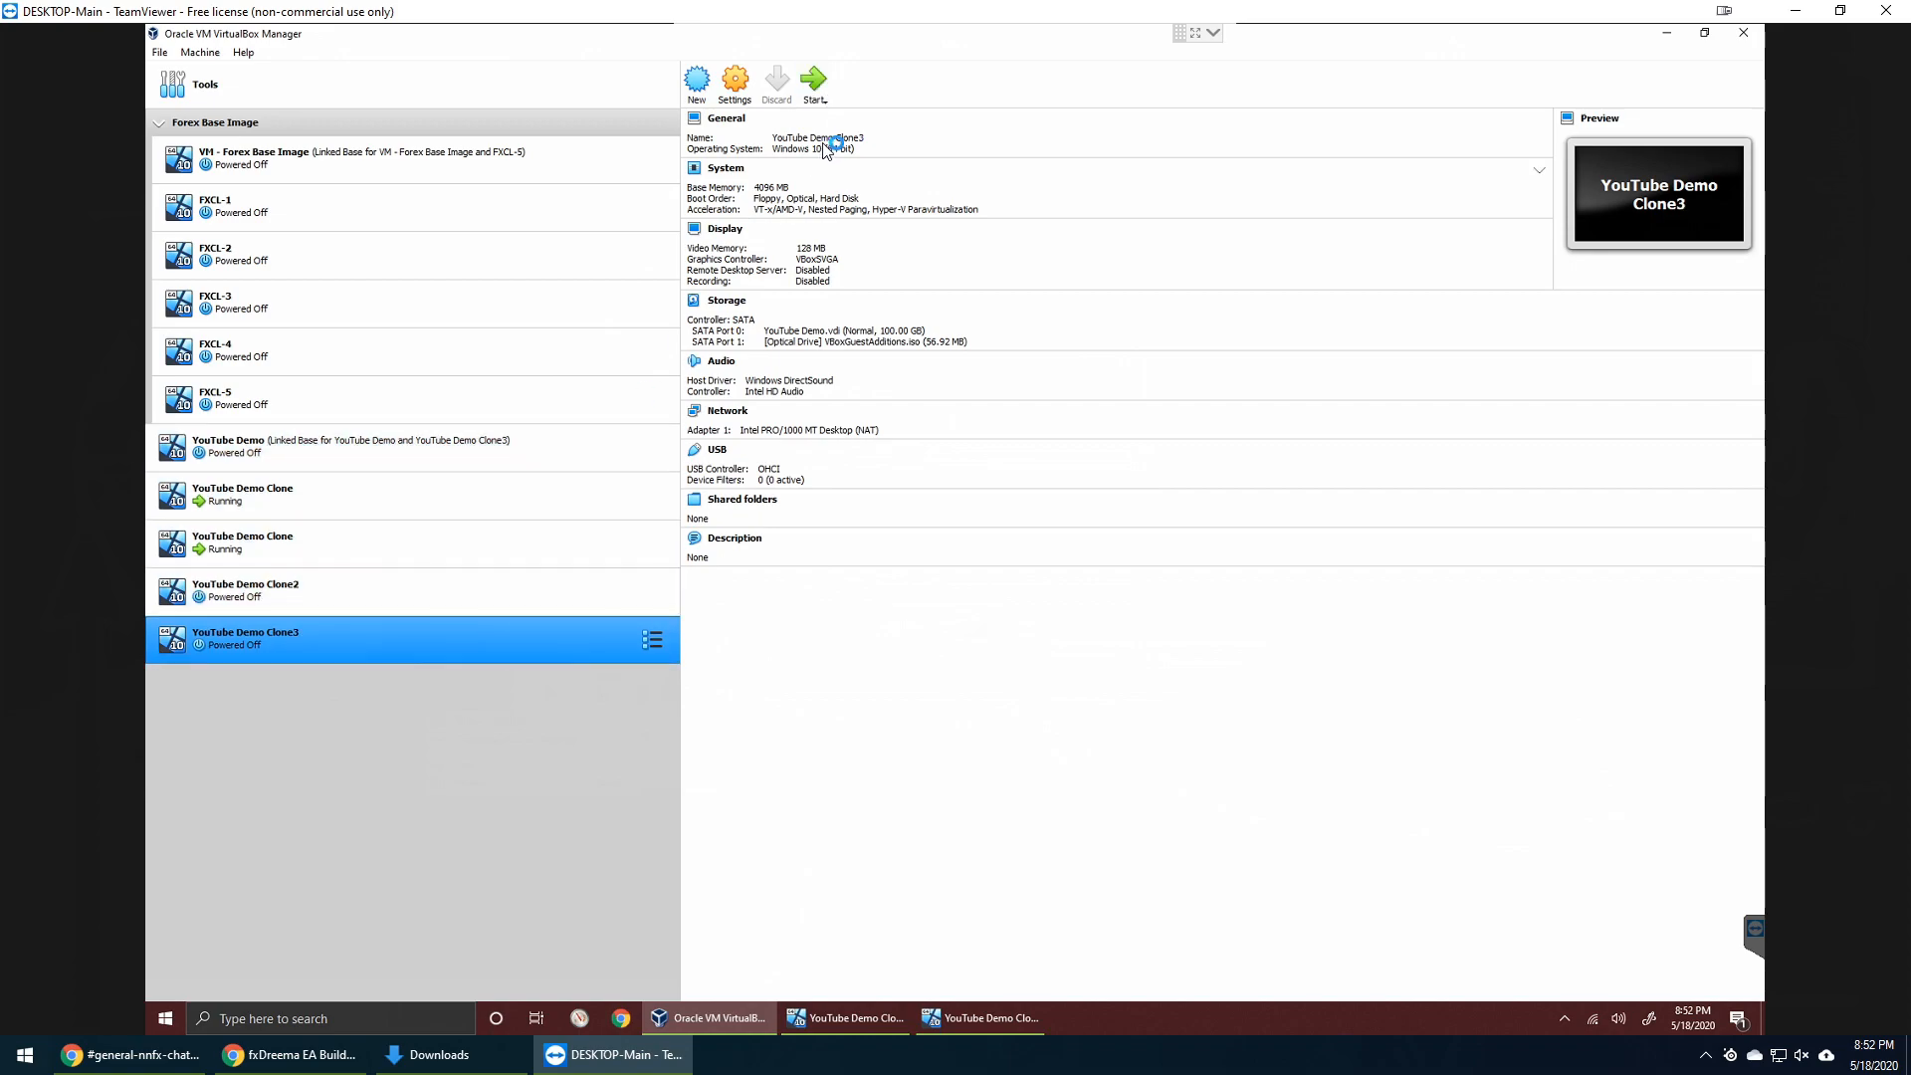
pyautogui.click(810, 89)
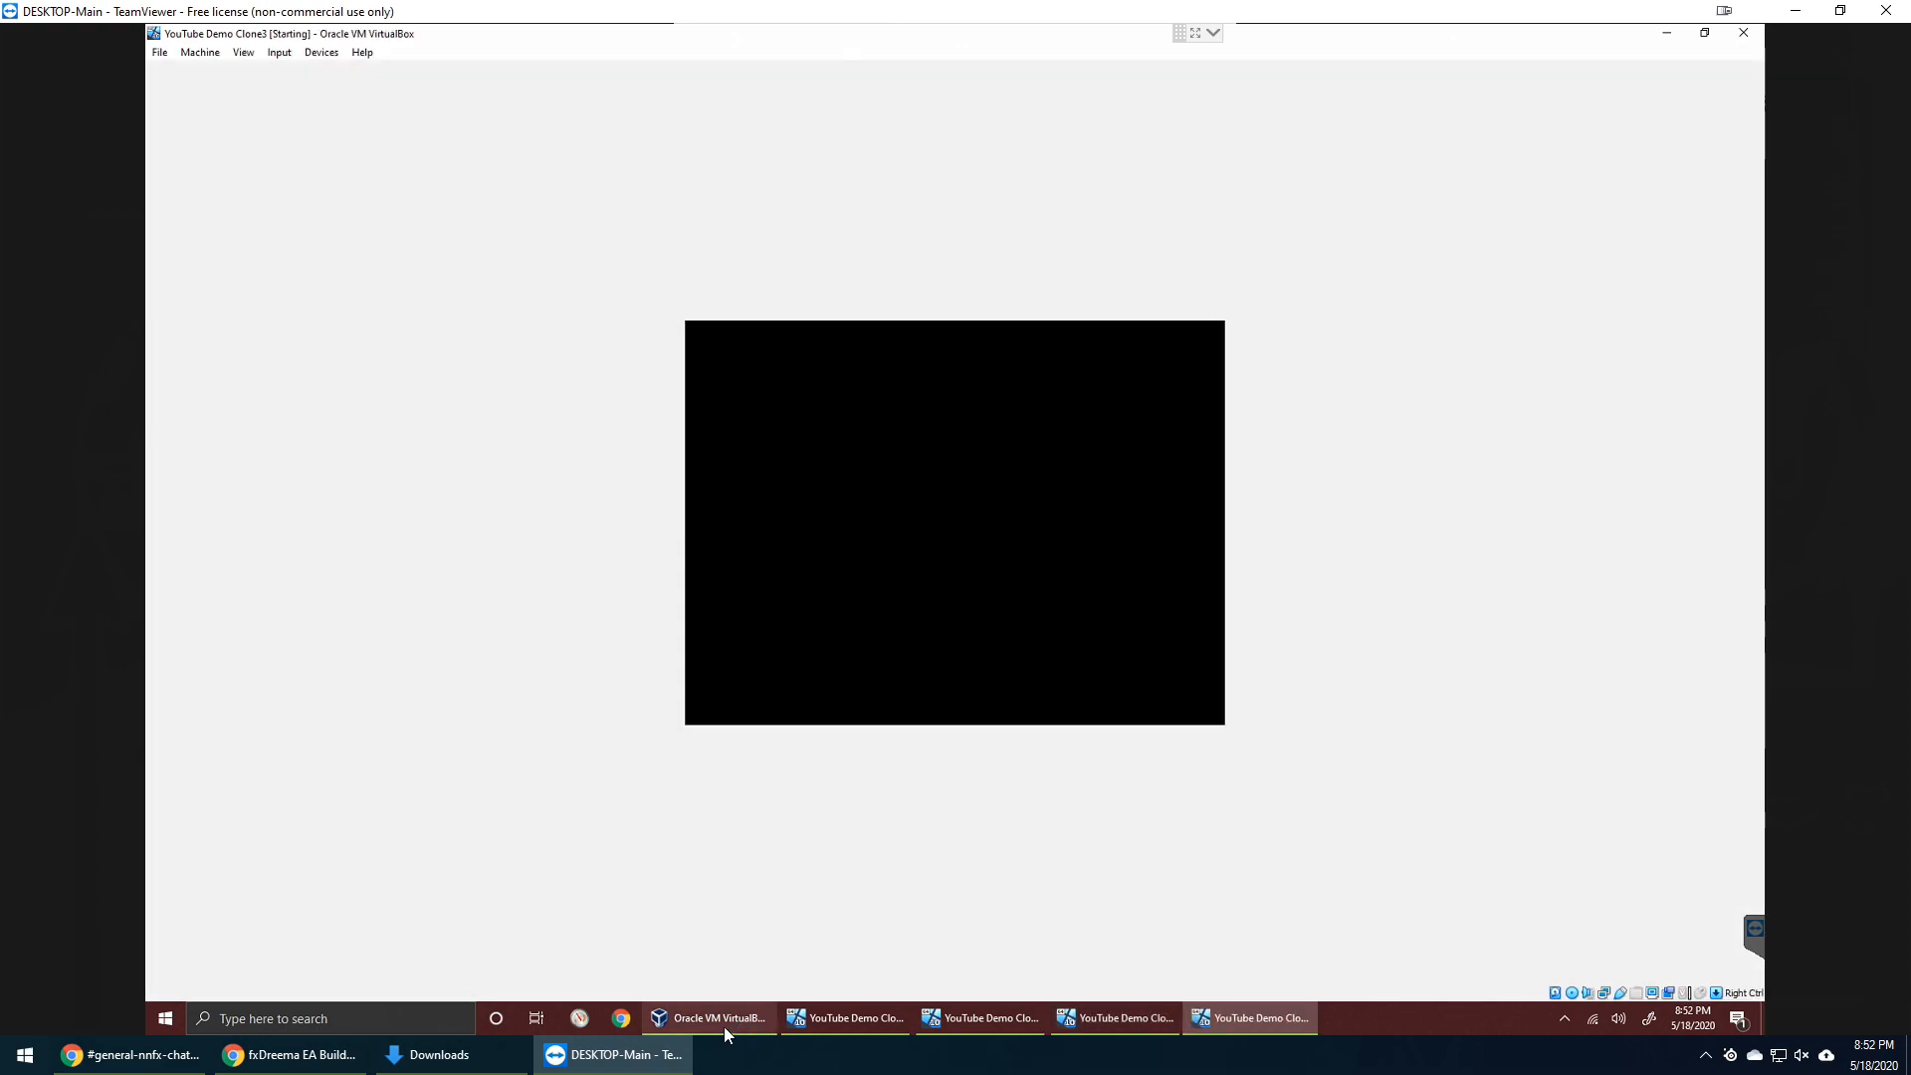
# - Check the boot progress of the four linked clones in their windows and in the VirtualBox Manager list
pyautogui.click(757, 1018)
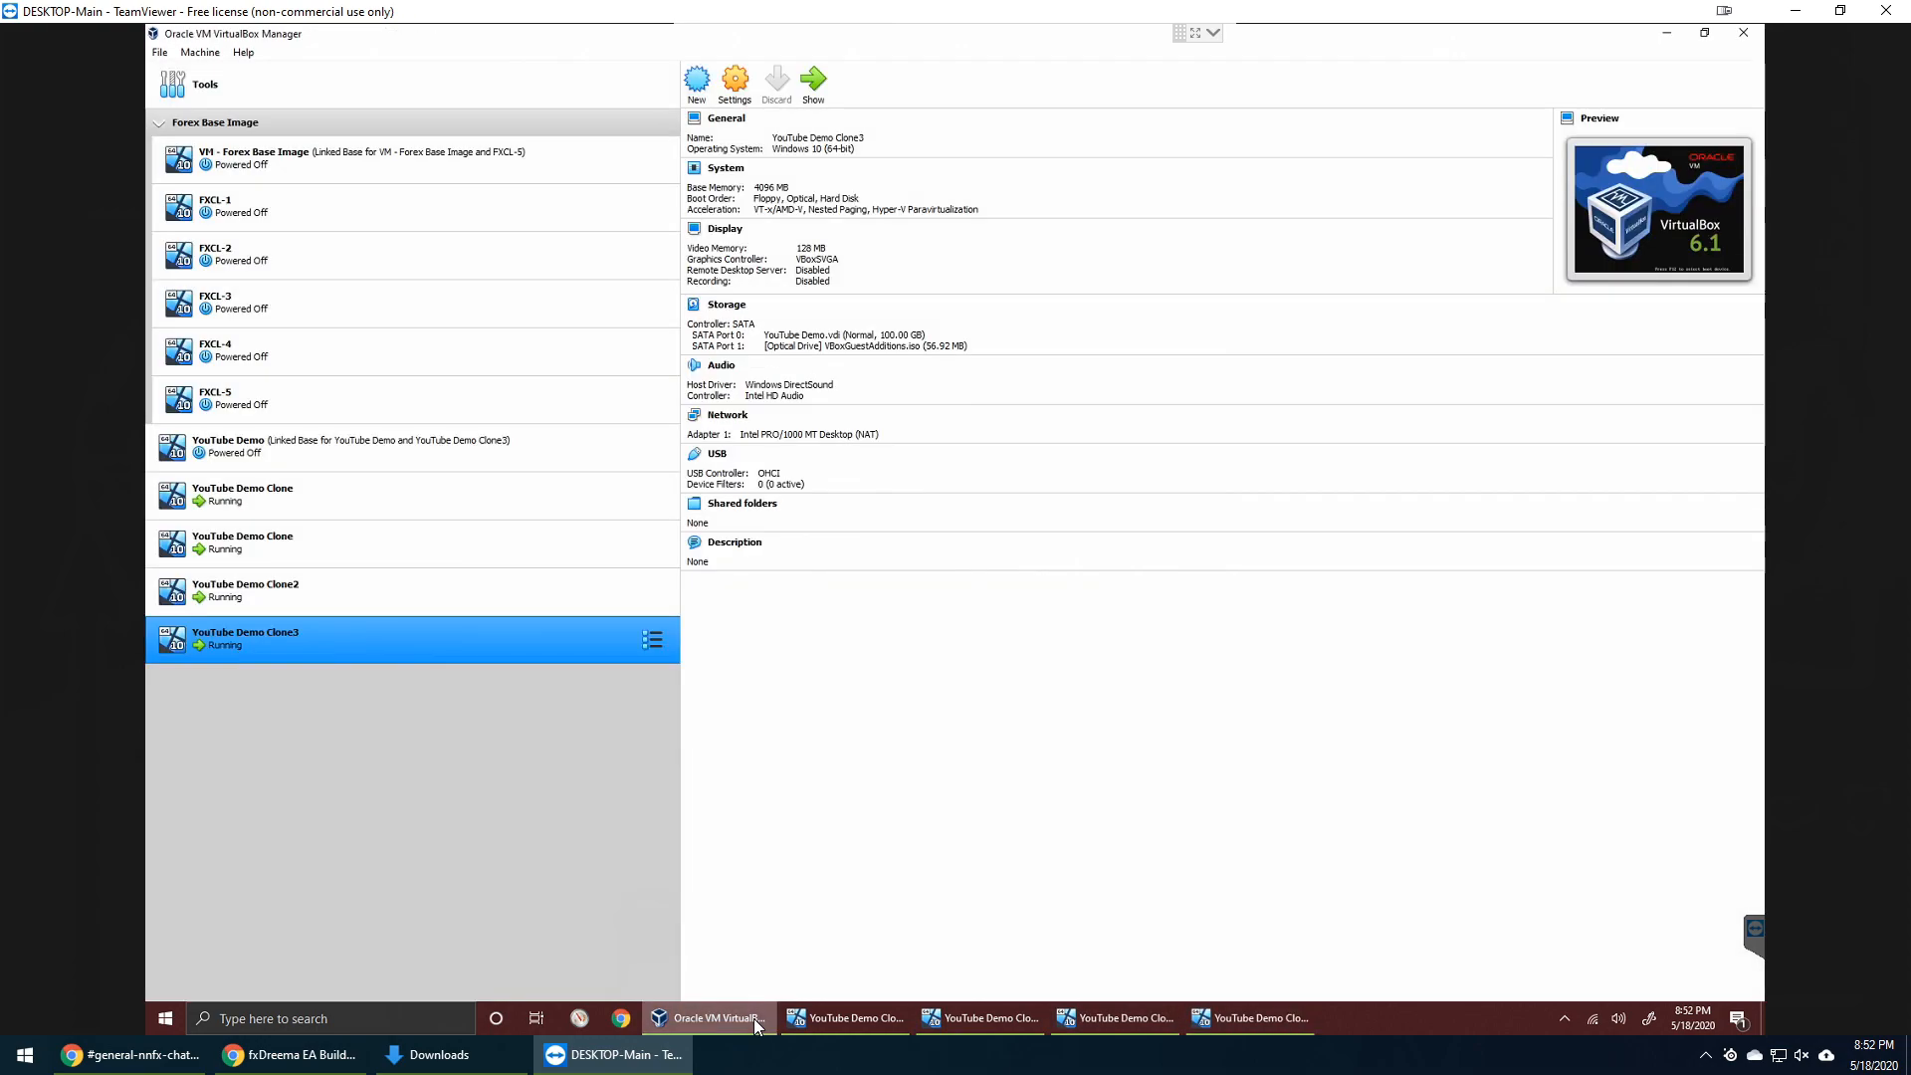
pyautogui.click(828, 1013)
pyautogui.click(960, 1011)
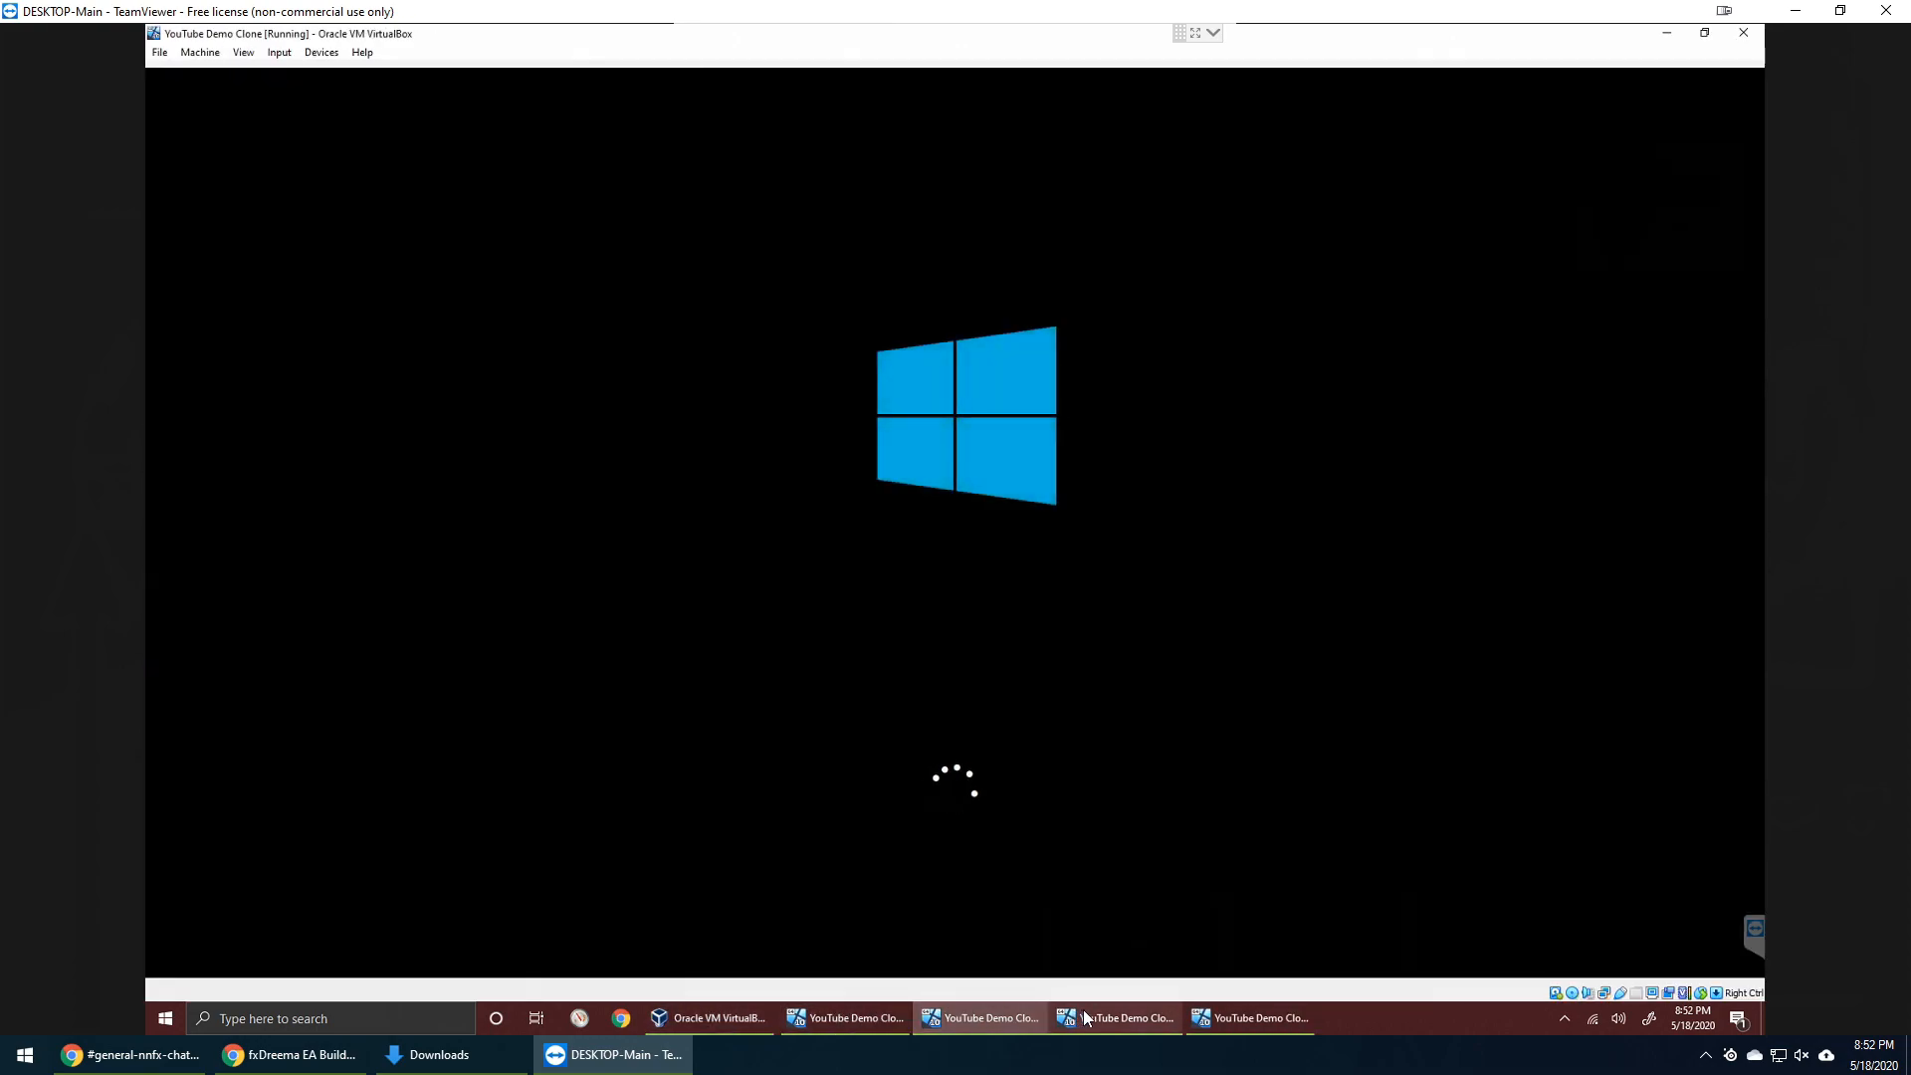
pyautogui.click(1290, 1013)
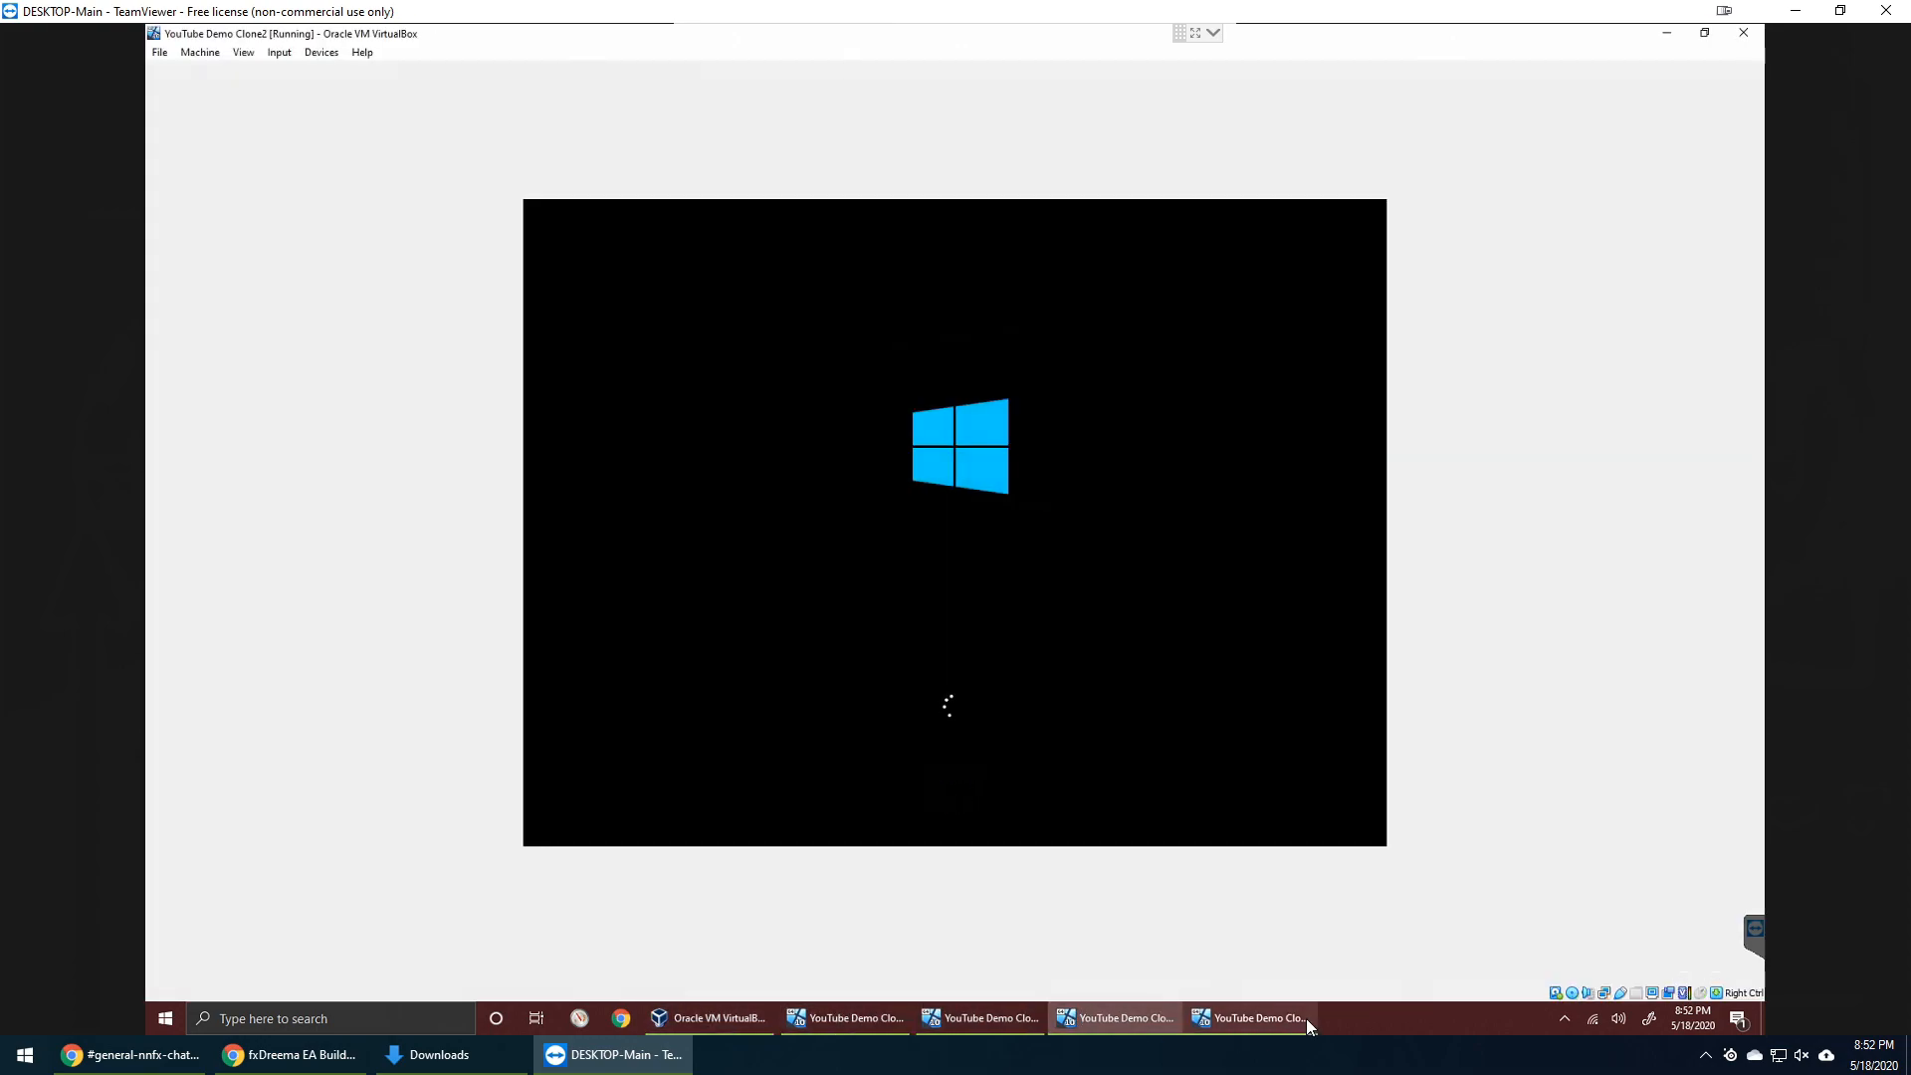
pyautogui.click(737, 1017)
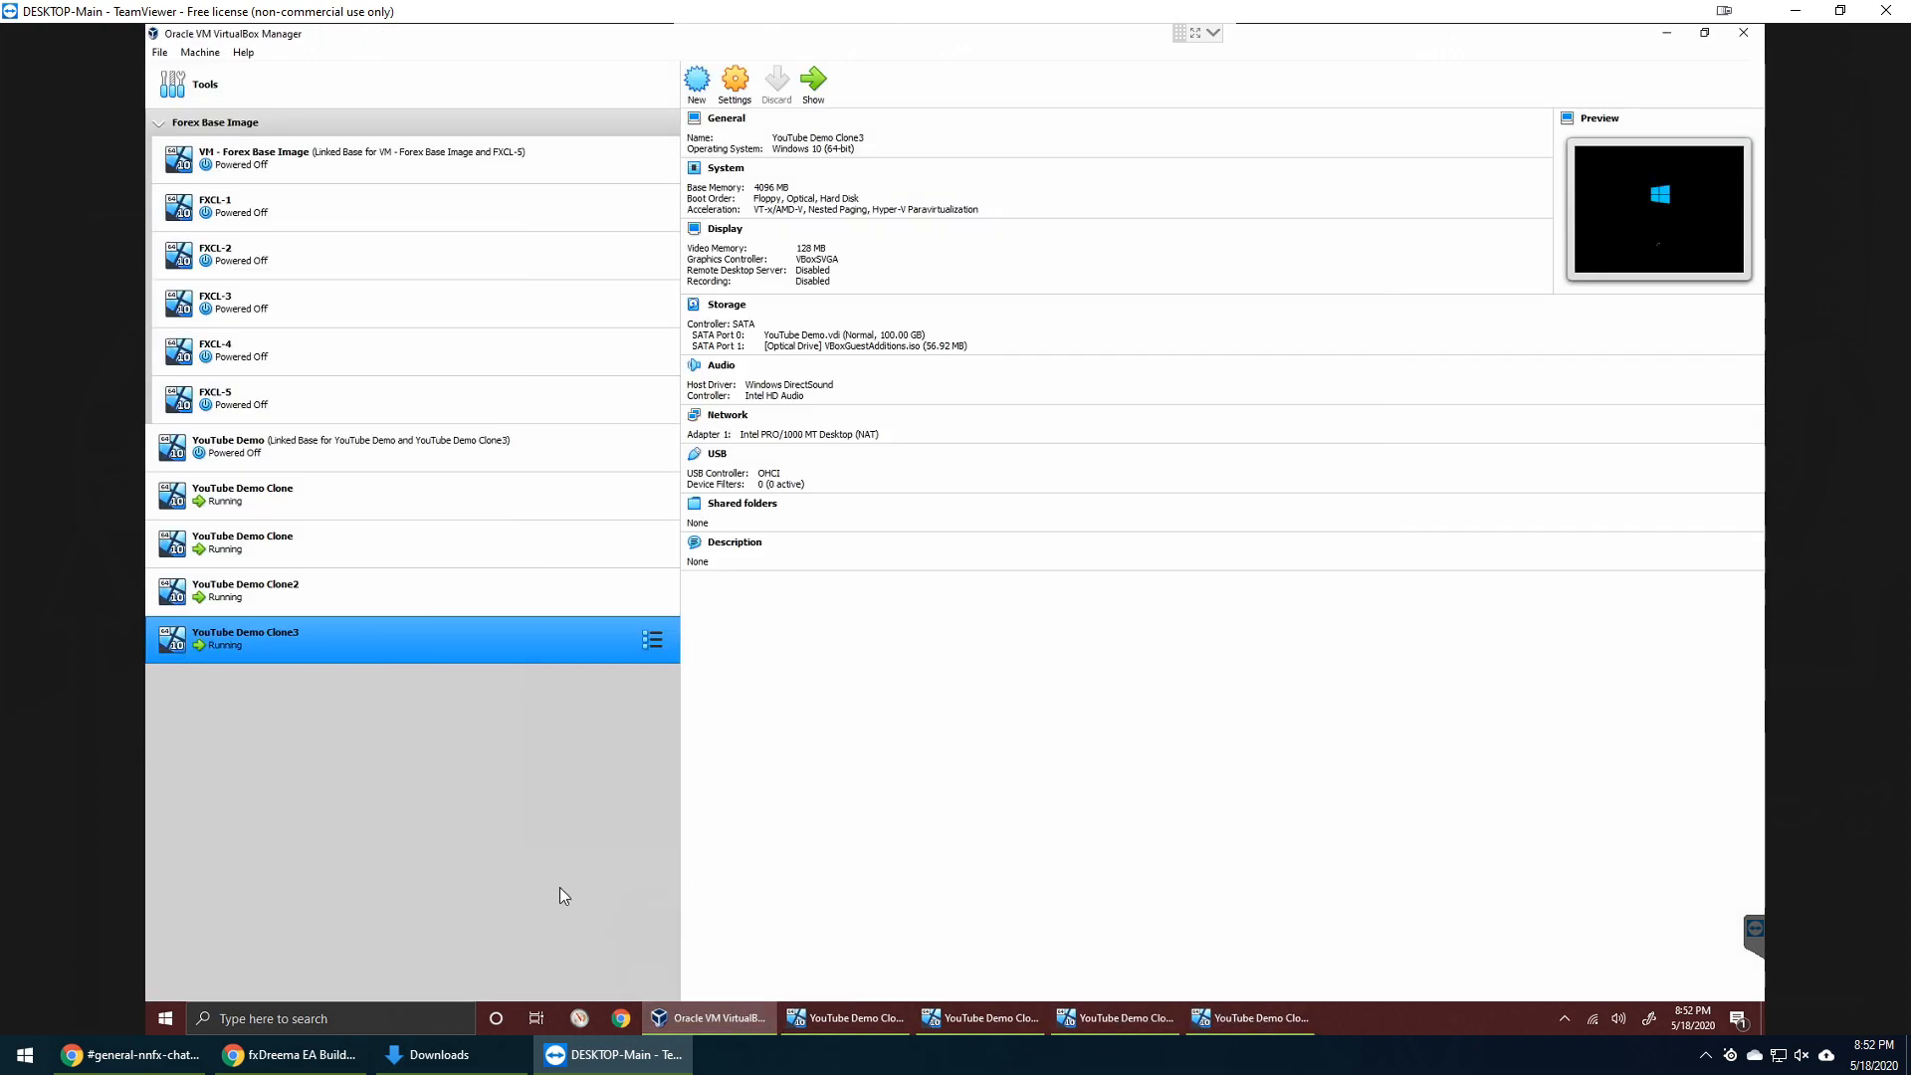
pyautogui.keyDown('ctrl'); pyautogui.click(432, 594); pyautogui.keyUp('ctrl')
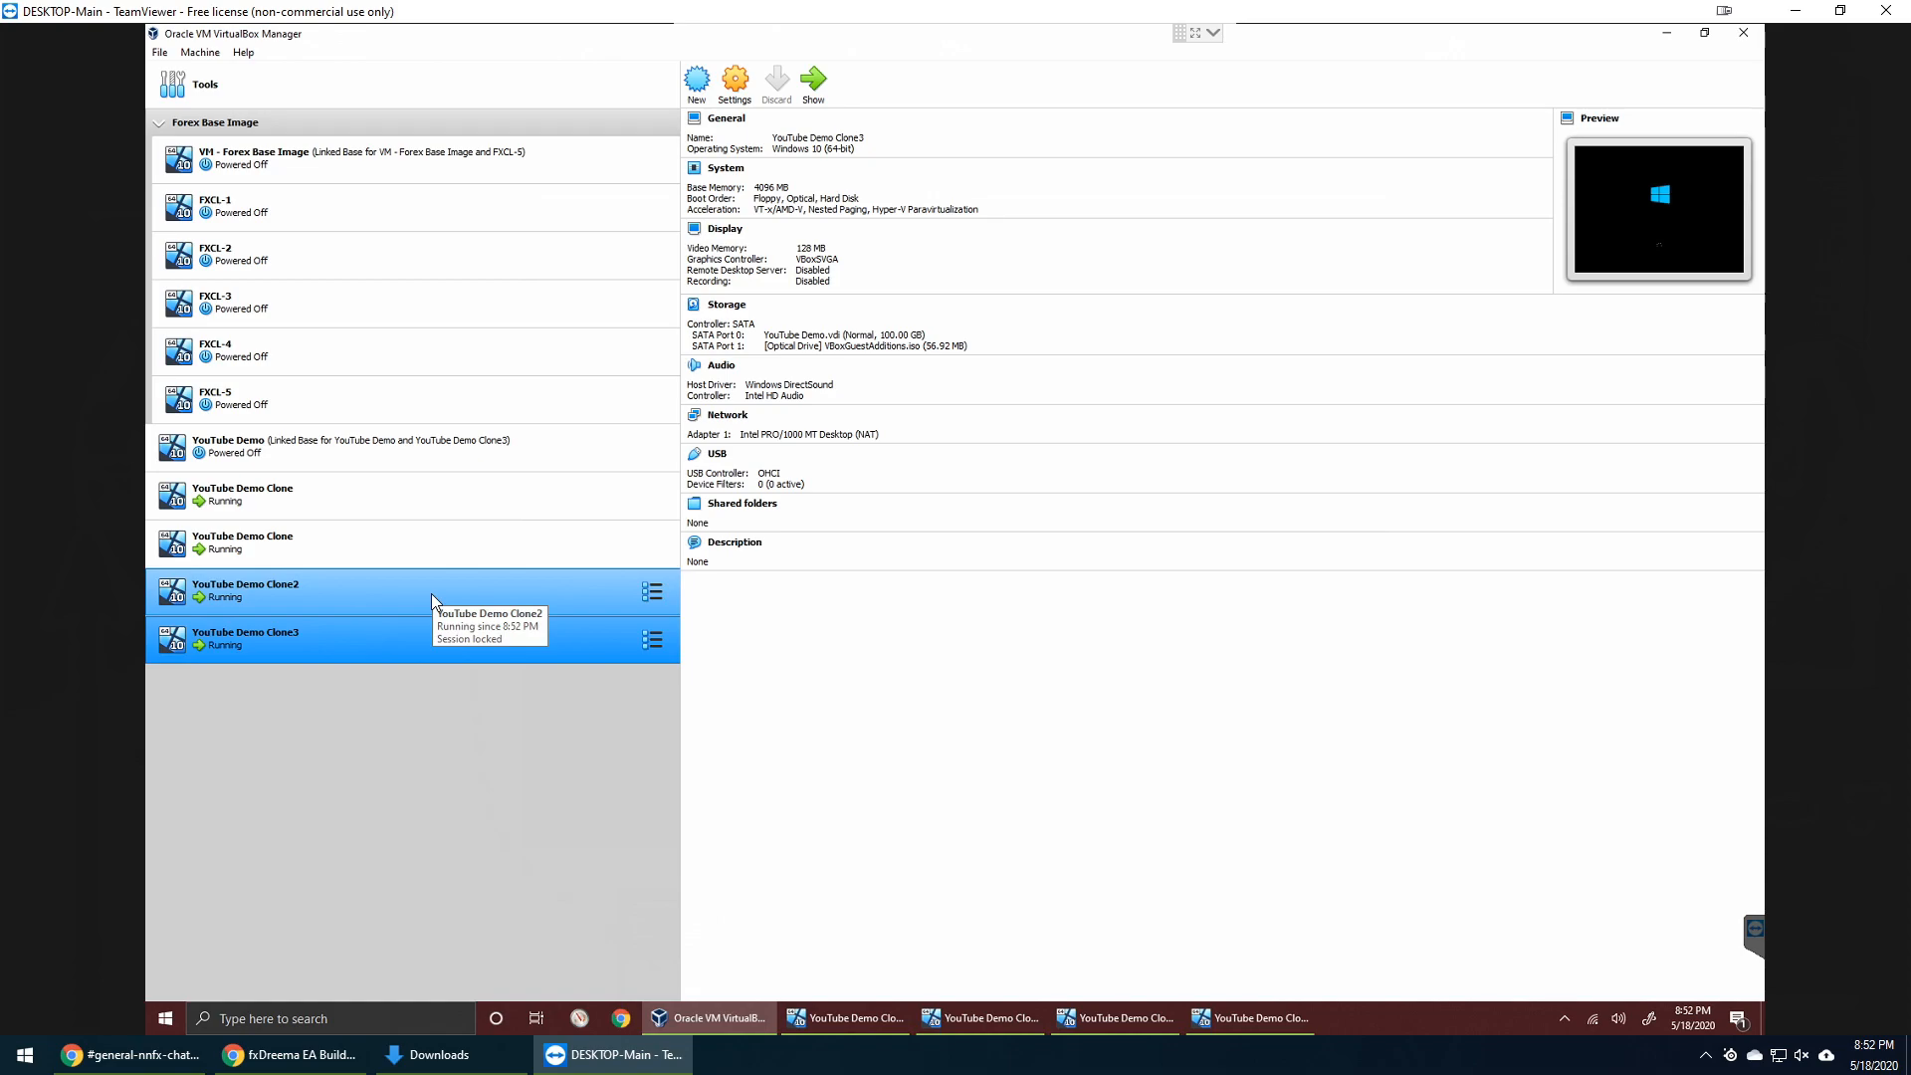
pyautogui.keyDown('ctrl'); pyautogui.click(432, 593); pyautogui.keyUp('ctrl')
pyautogui.click(886, 1016)
pyautogui.click(968, 1025)
pyautogui.click(1113, 1027)
pyautogui.click(1266, 1029)
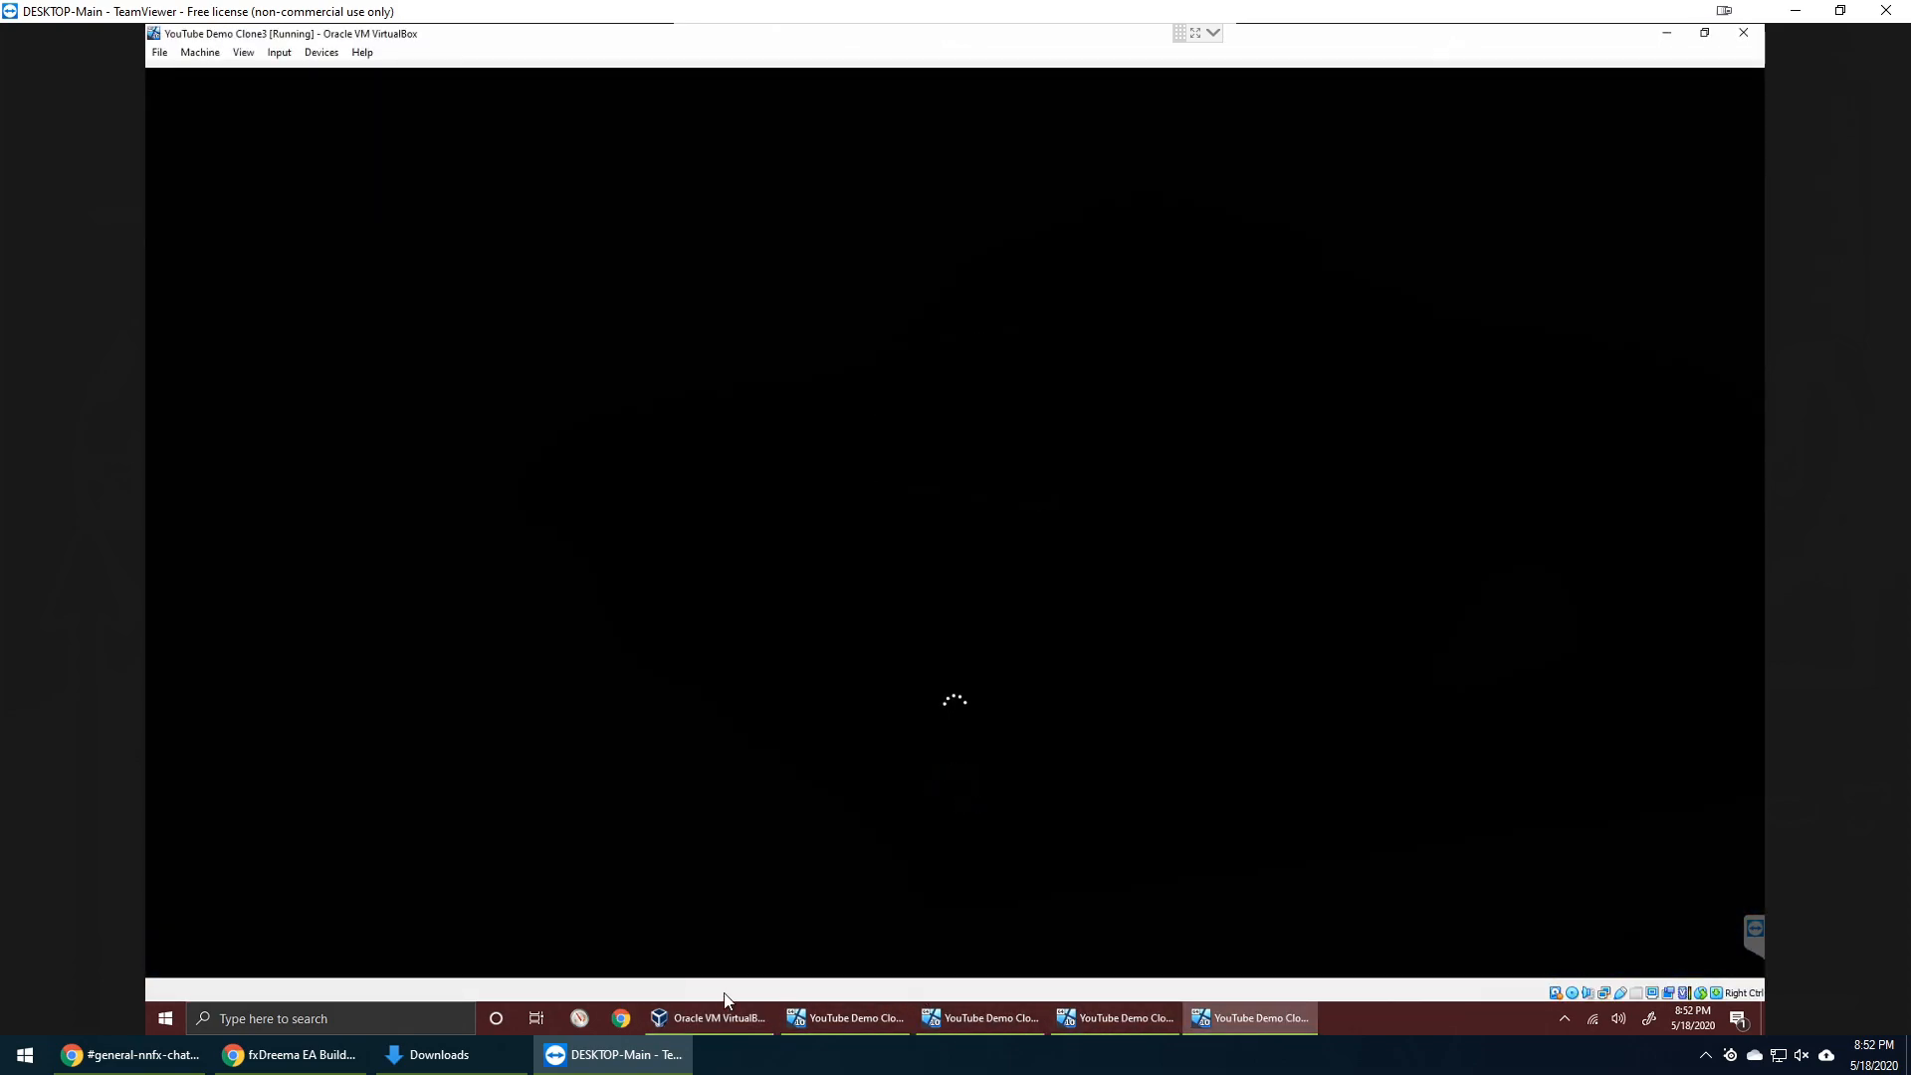
pyautogui.click(707, 1011)
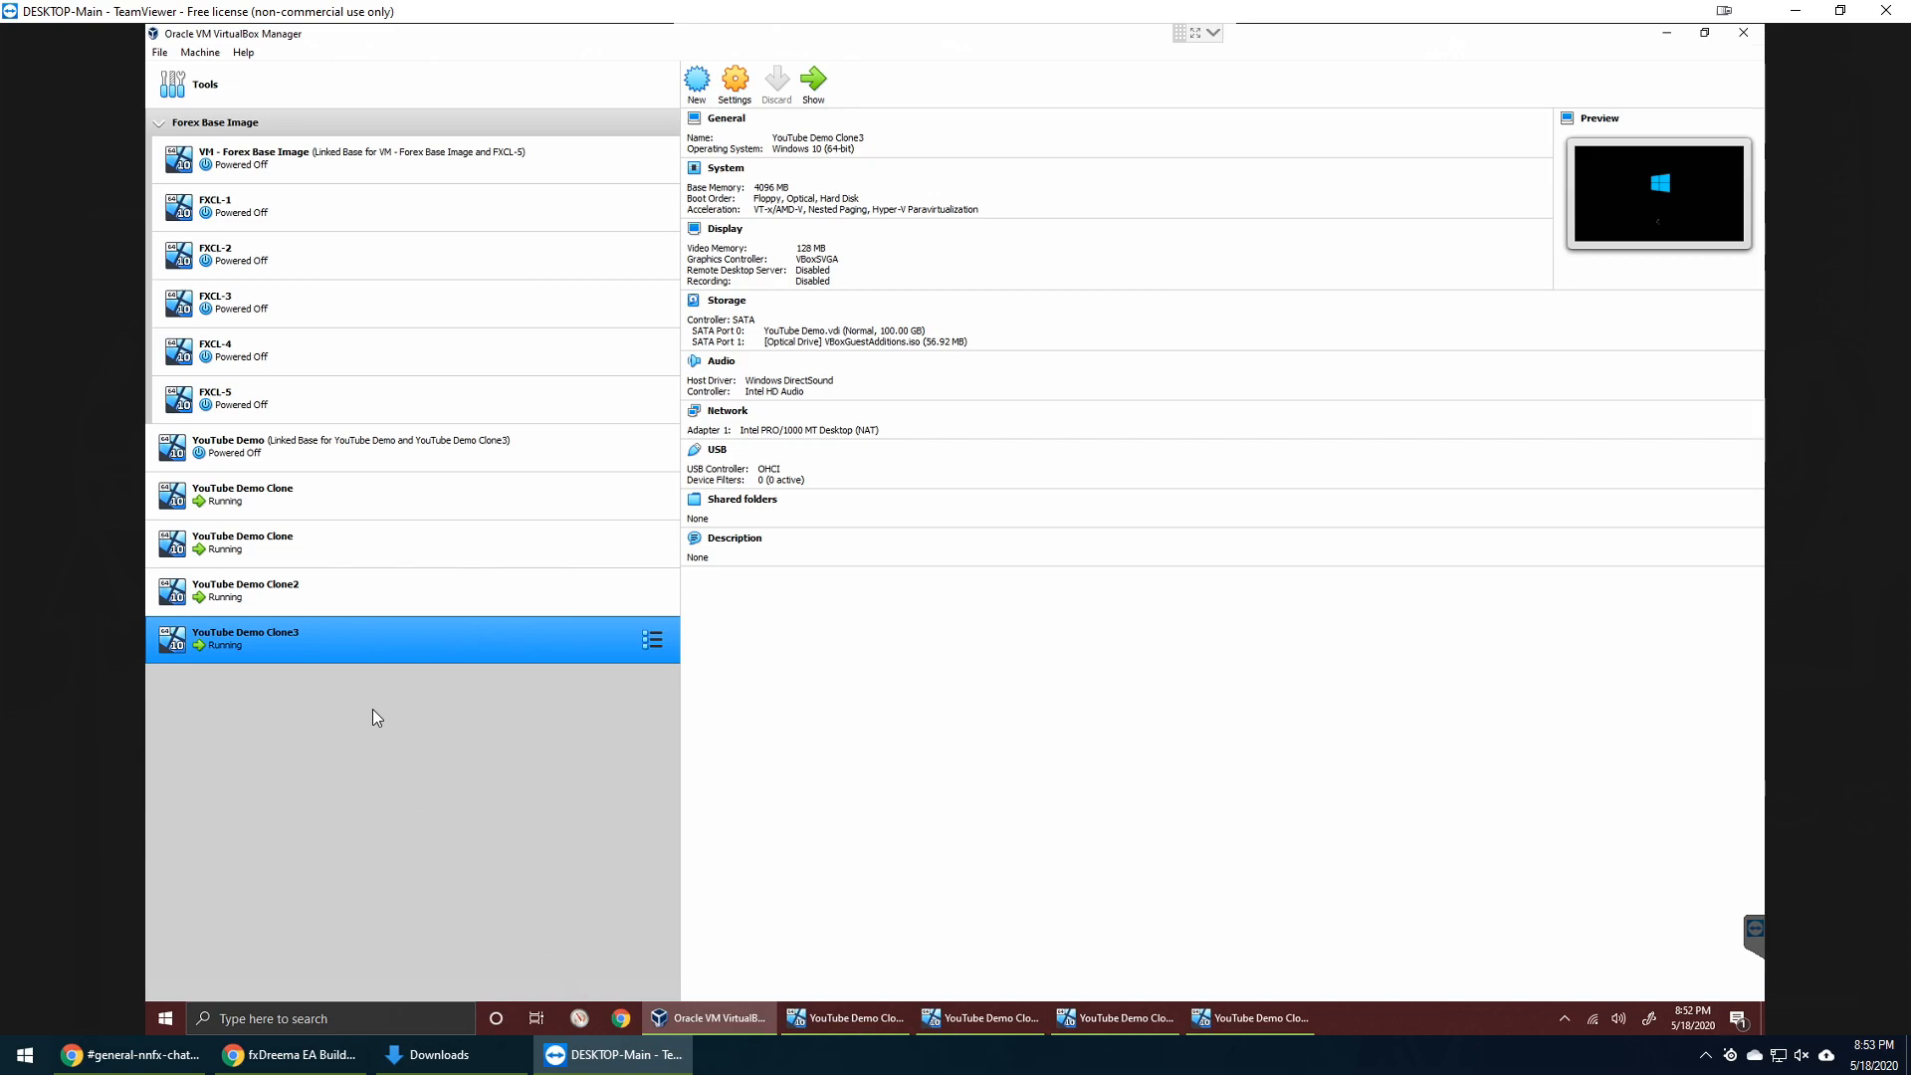
# - Compare the Windows desktops of the running linked clones by switching between their windows
pyautogui.click(867, 1016)
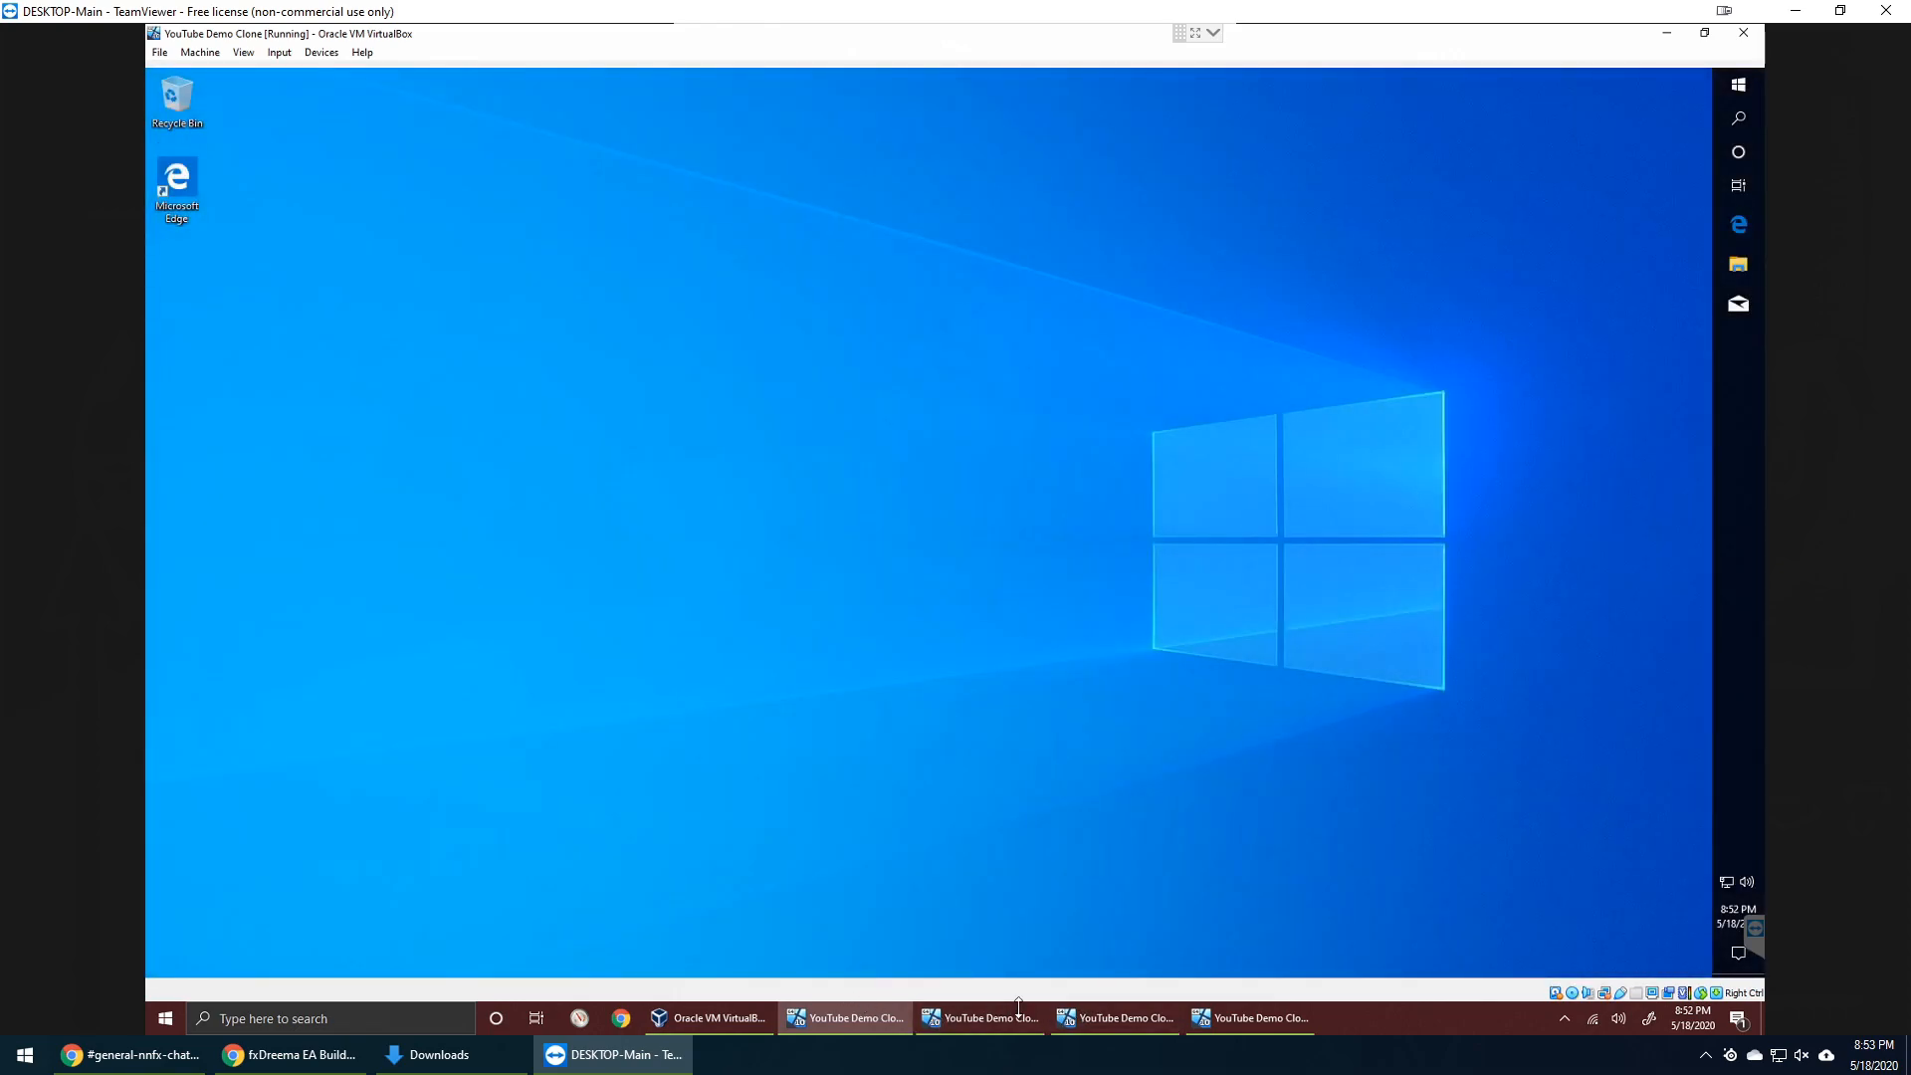
pyautogui.click(980, 1017)
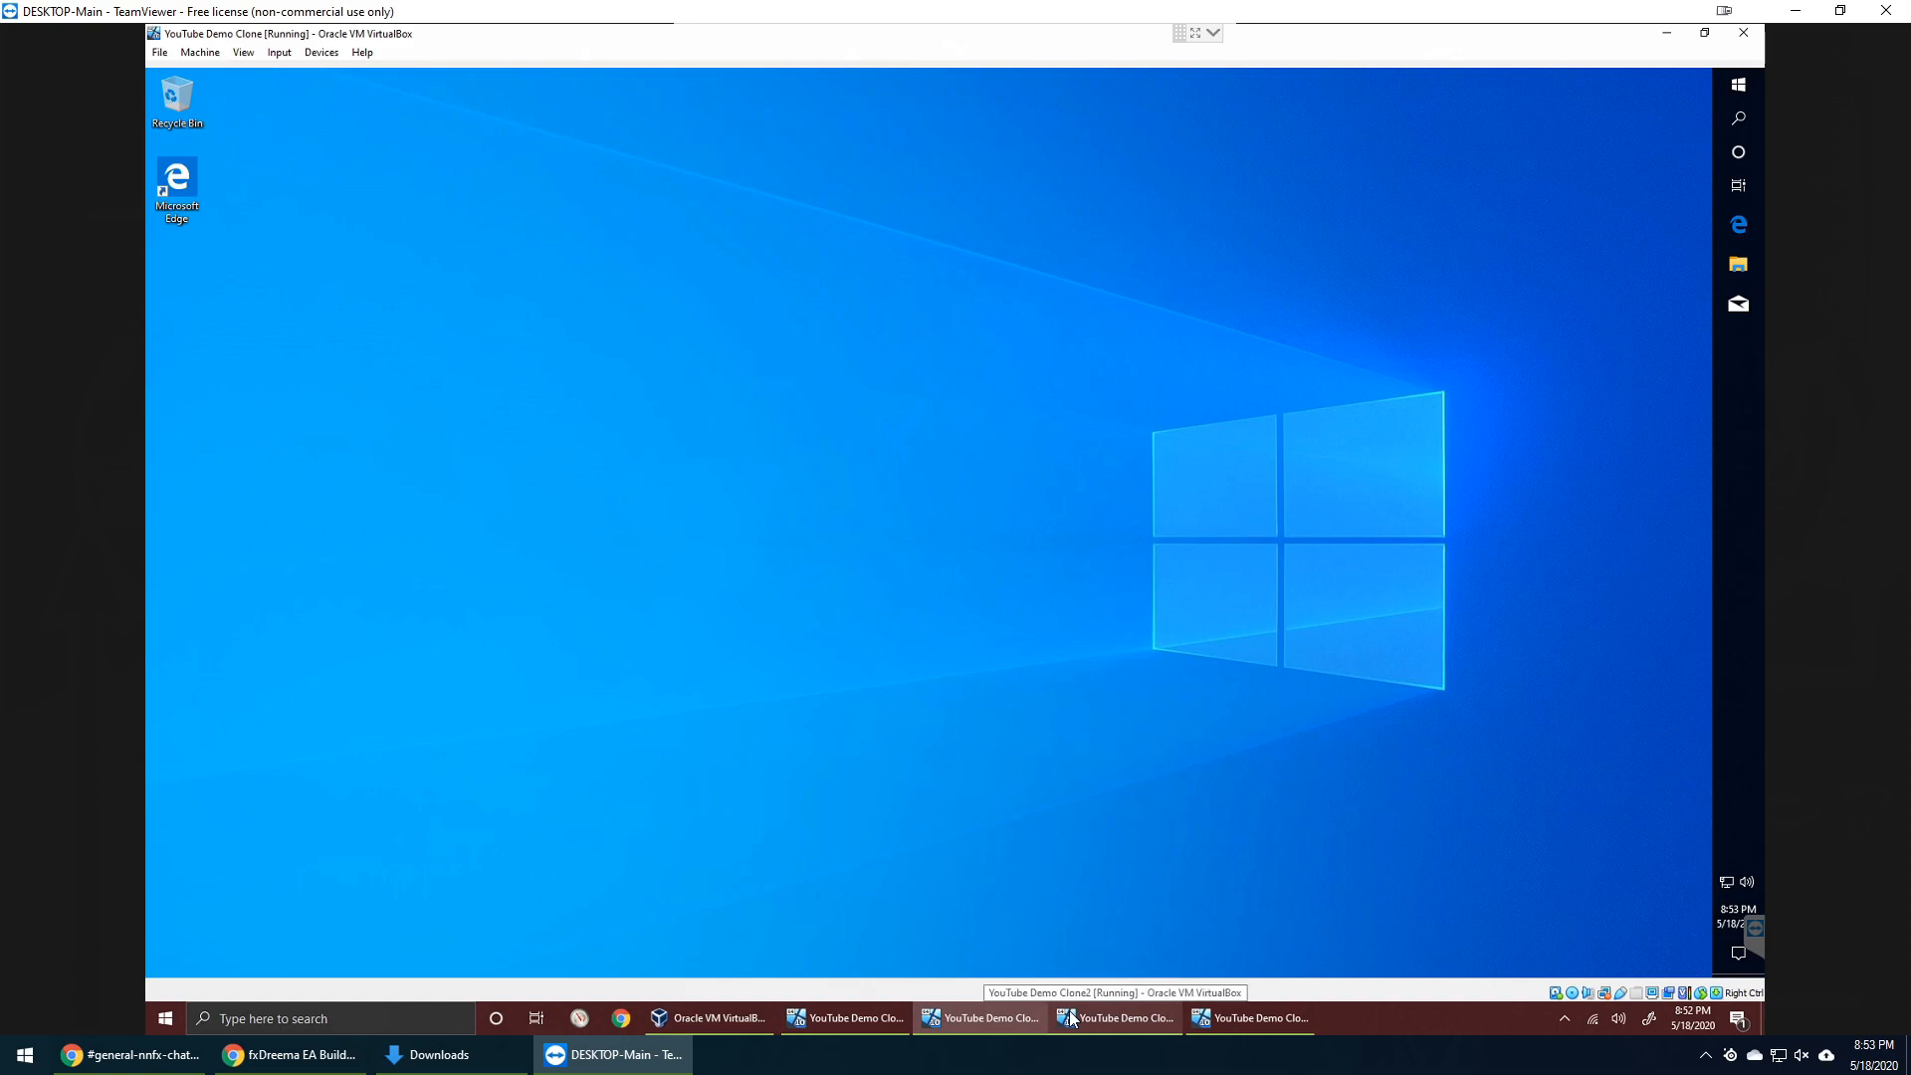
pyautogui.click(862, 1014)
pyautogui.click(1017, 1024)
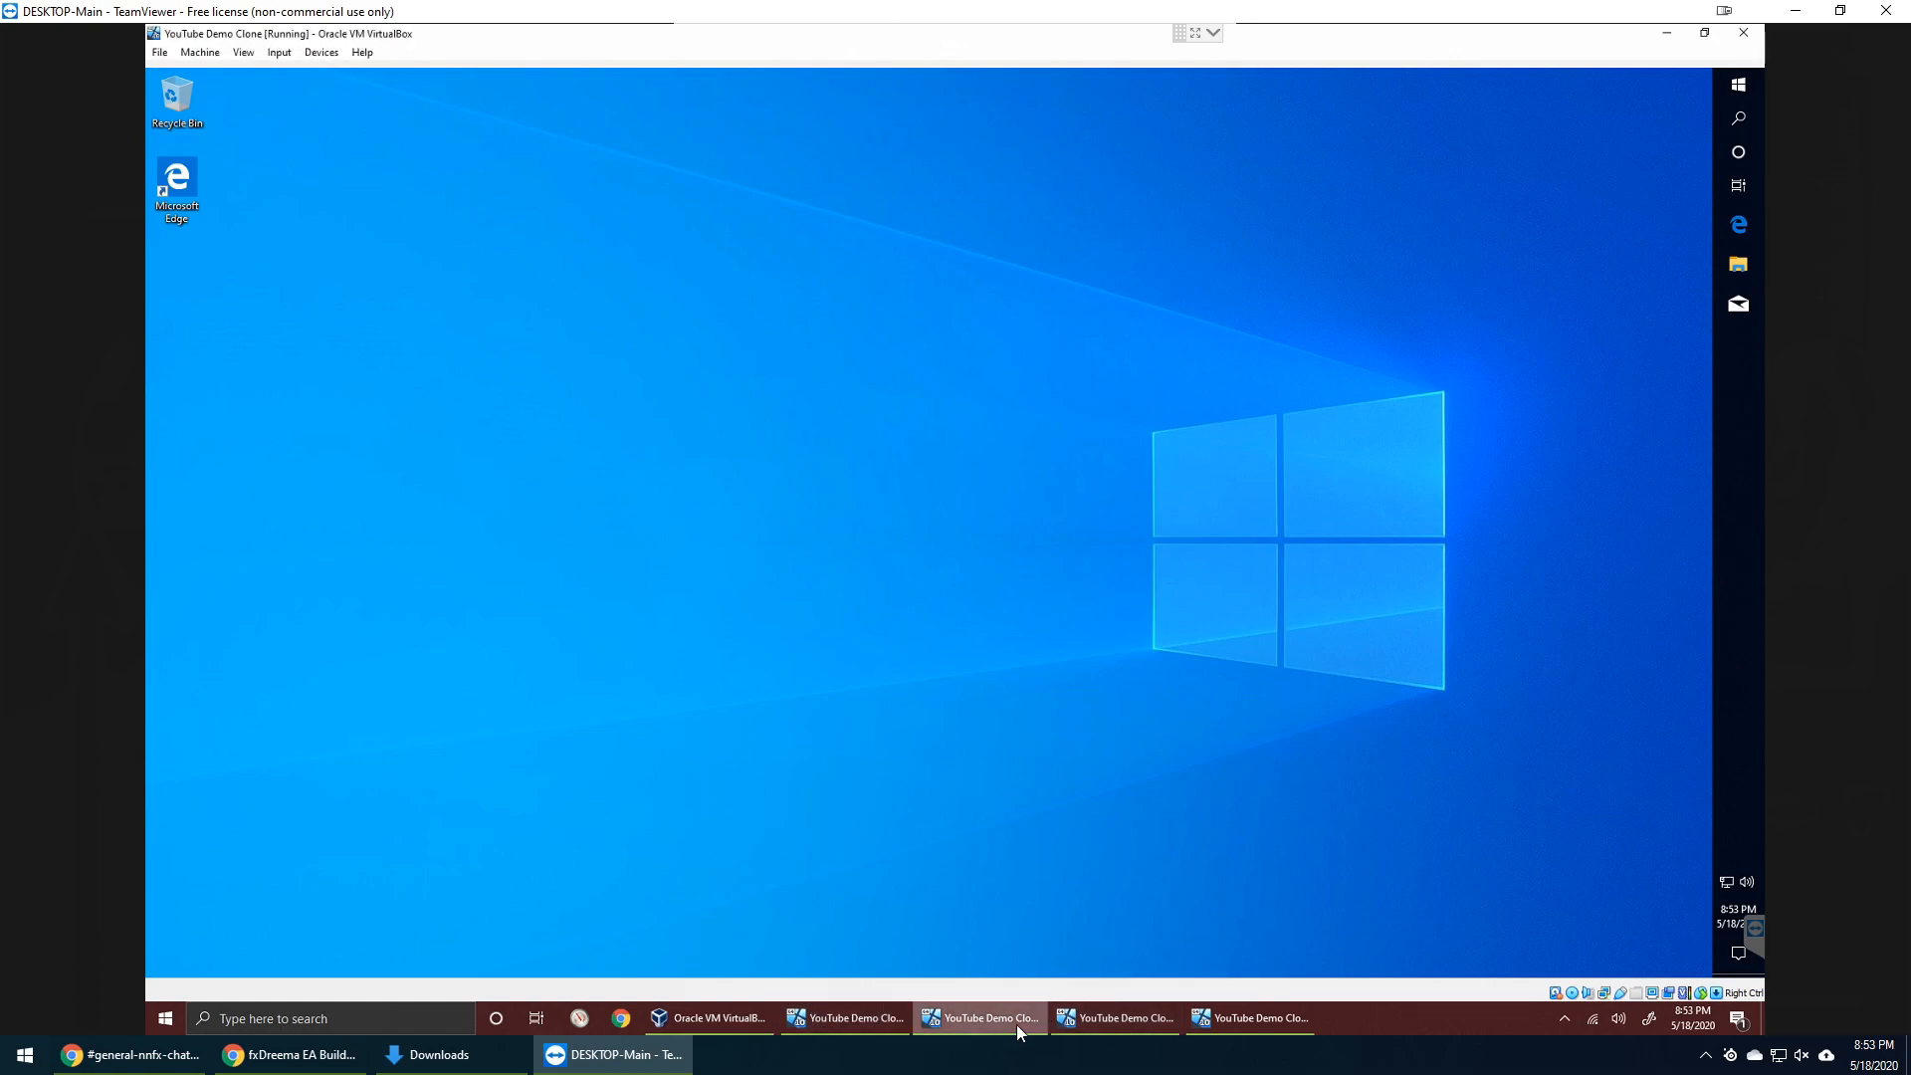
pyautogui.moveTo(1010, 1001)
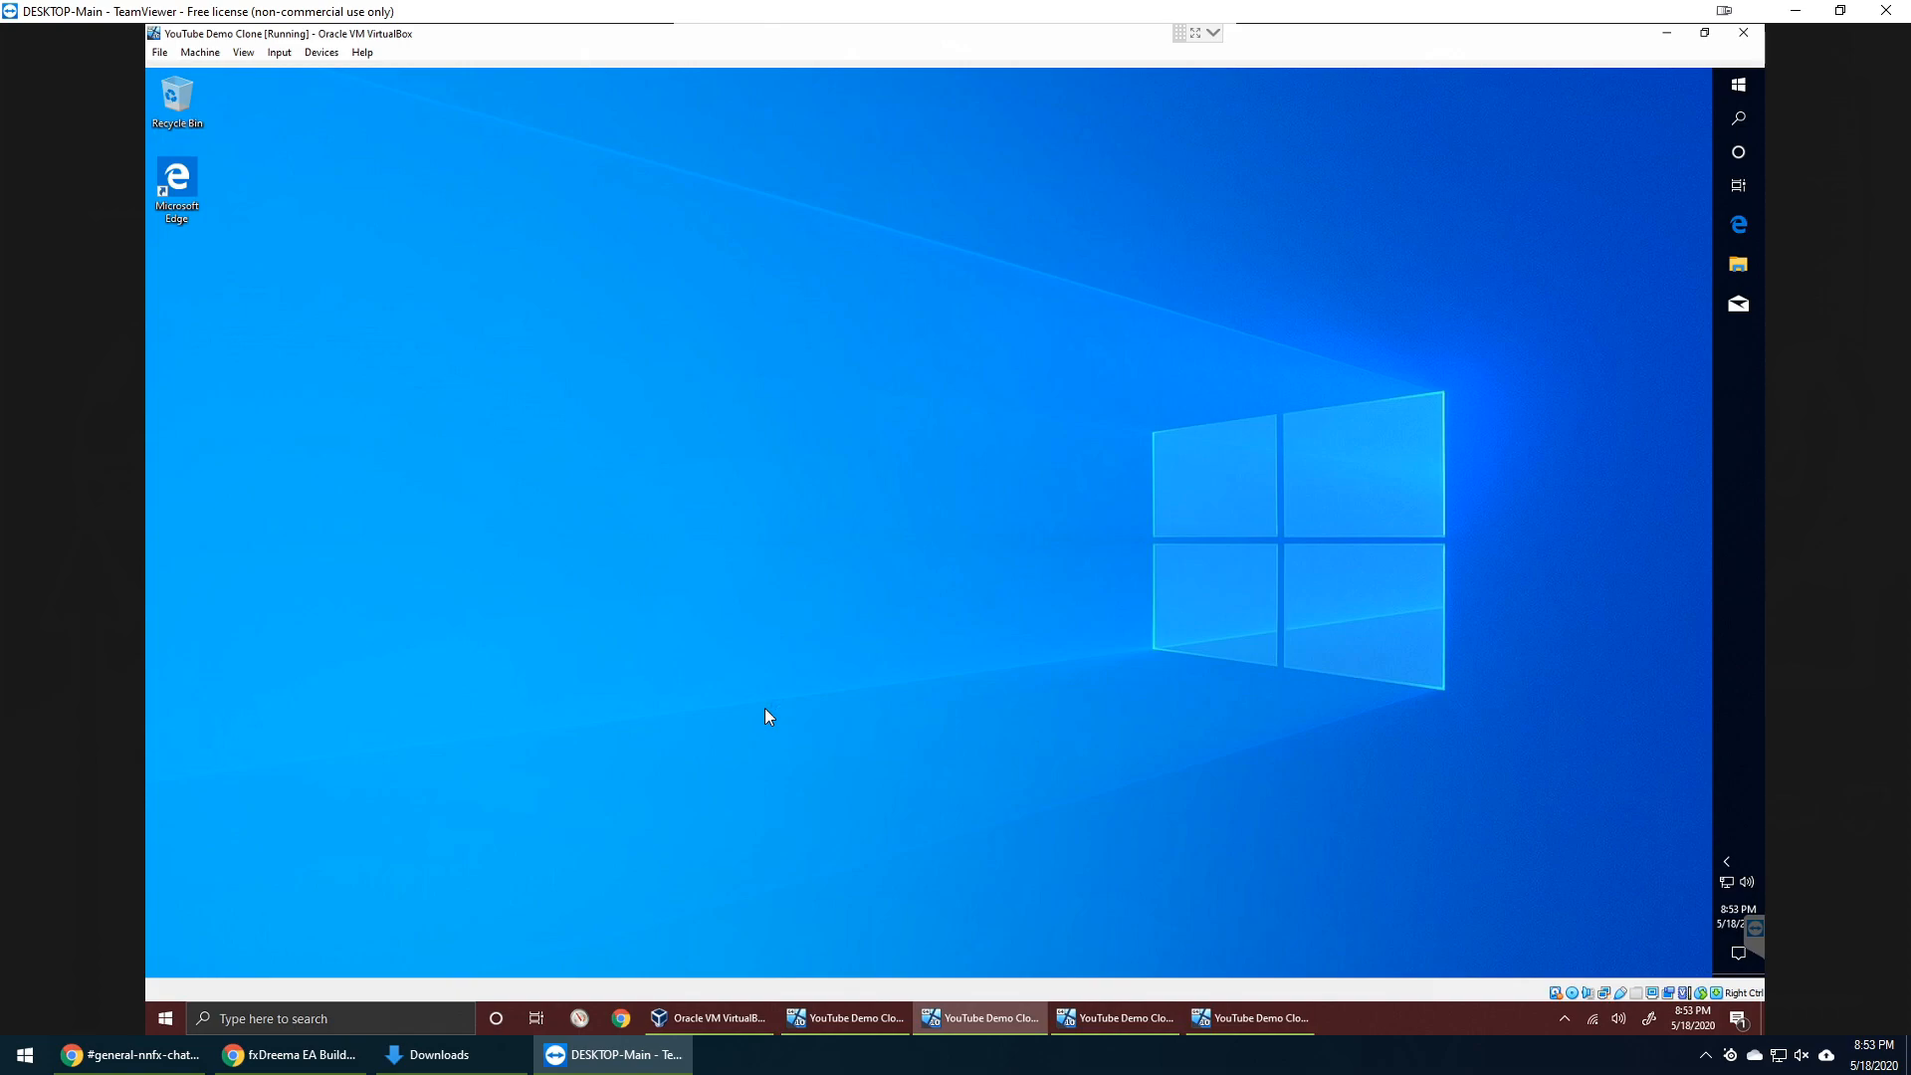
pyautogui.click(848, 1012)
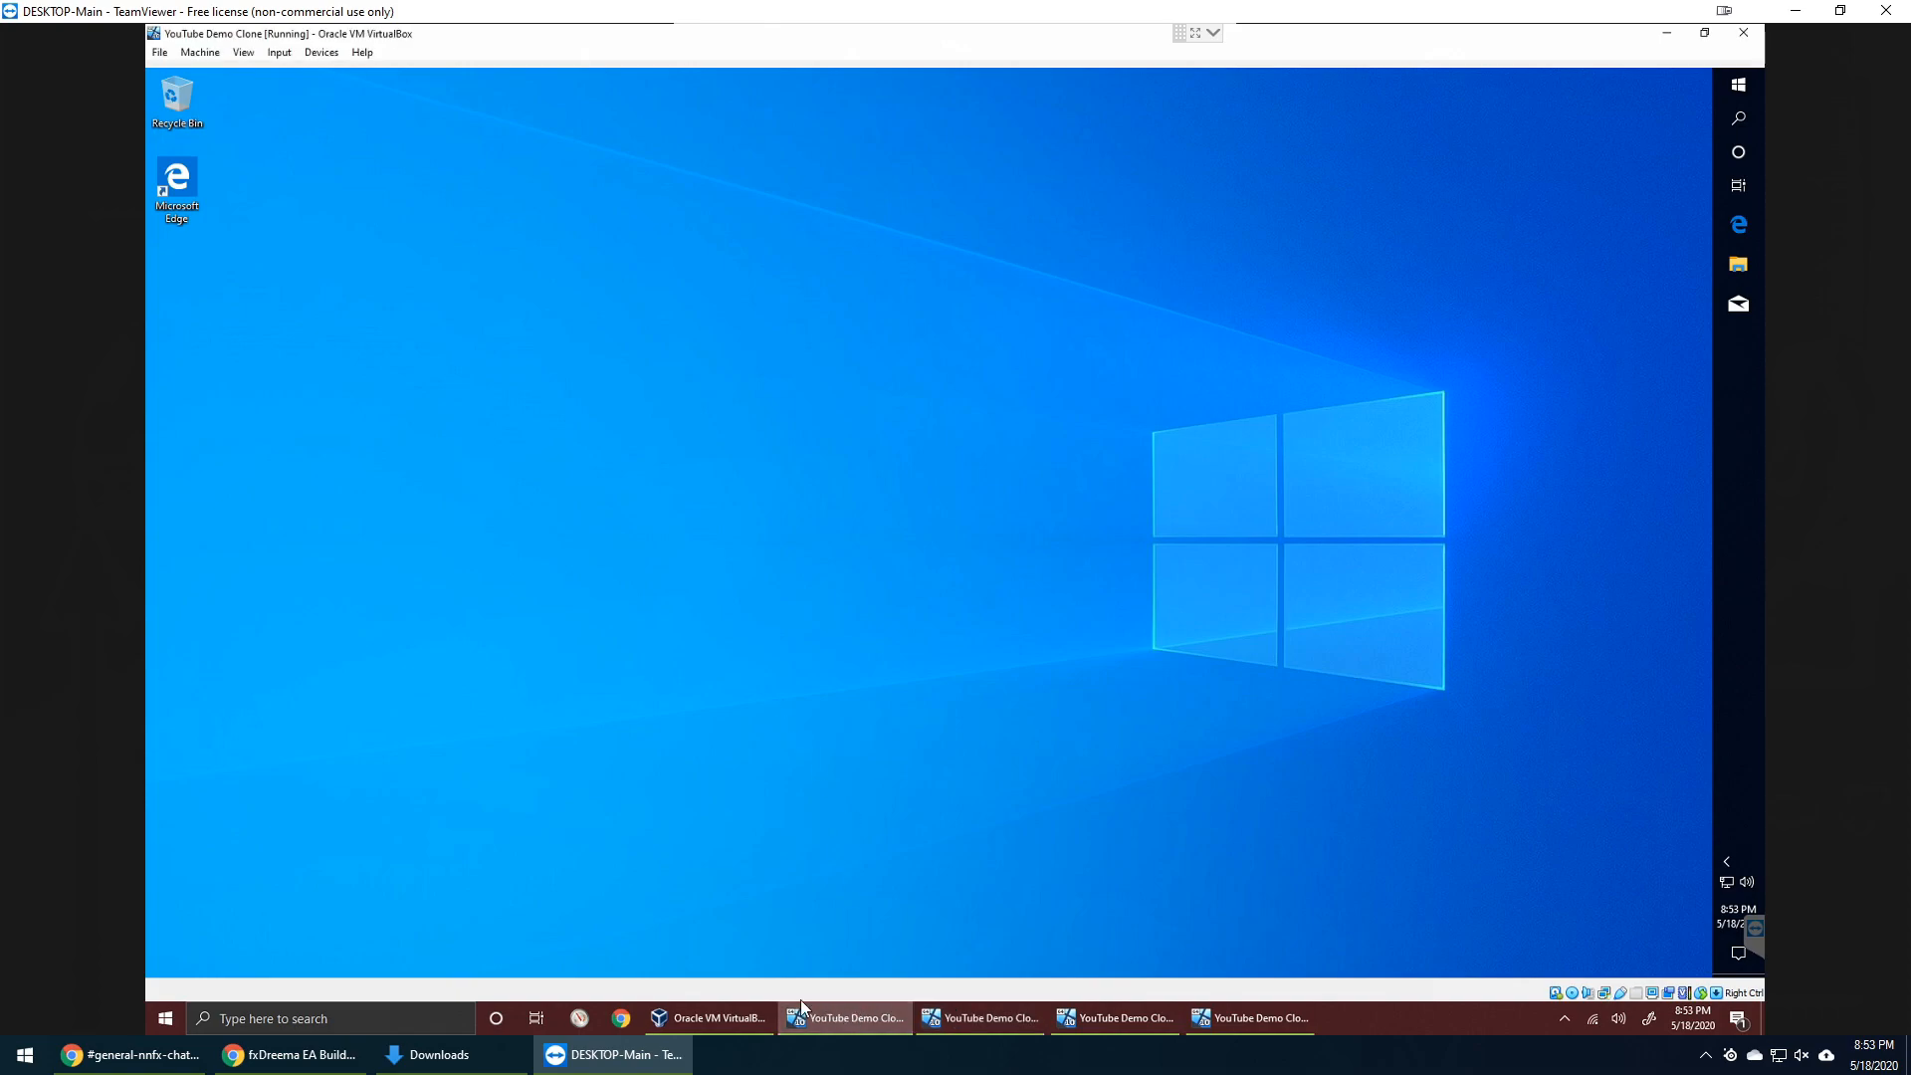
pyautogui.click(1220, 1018)
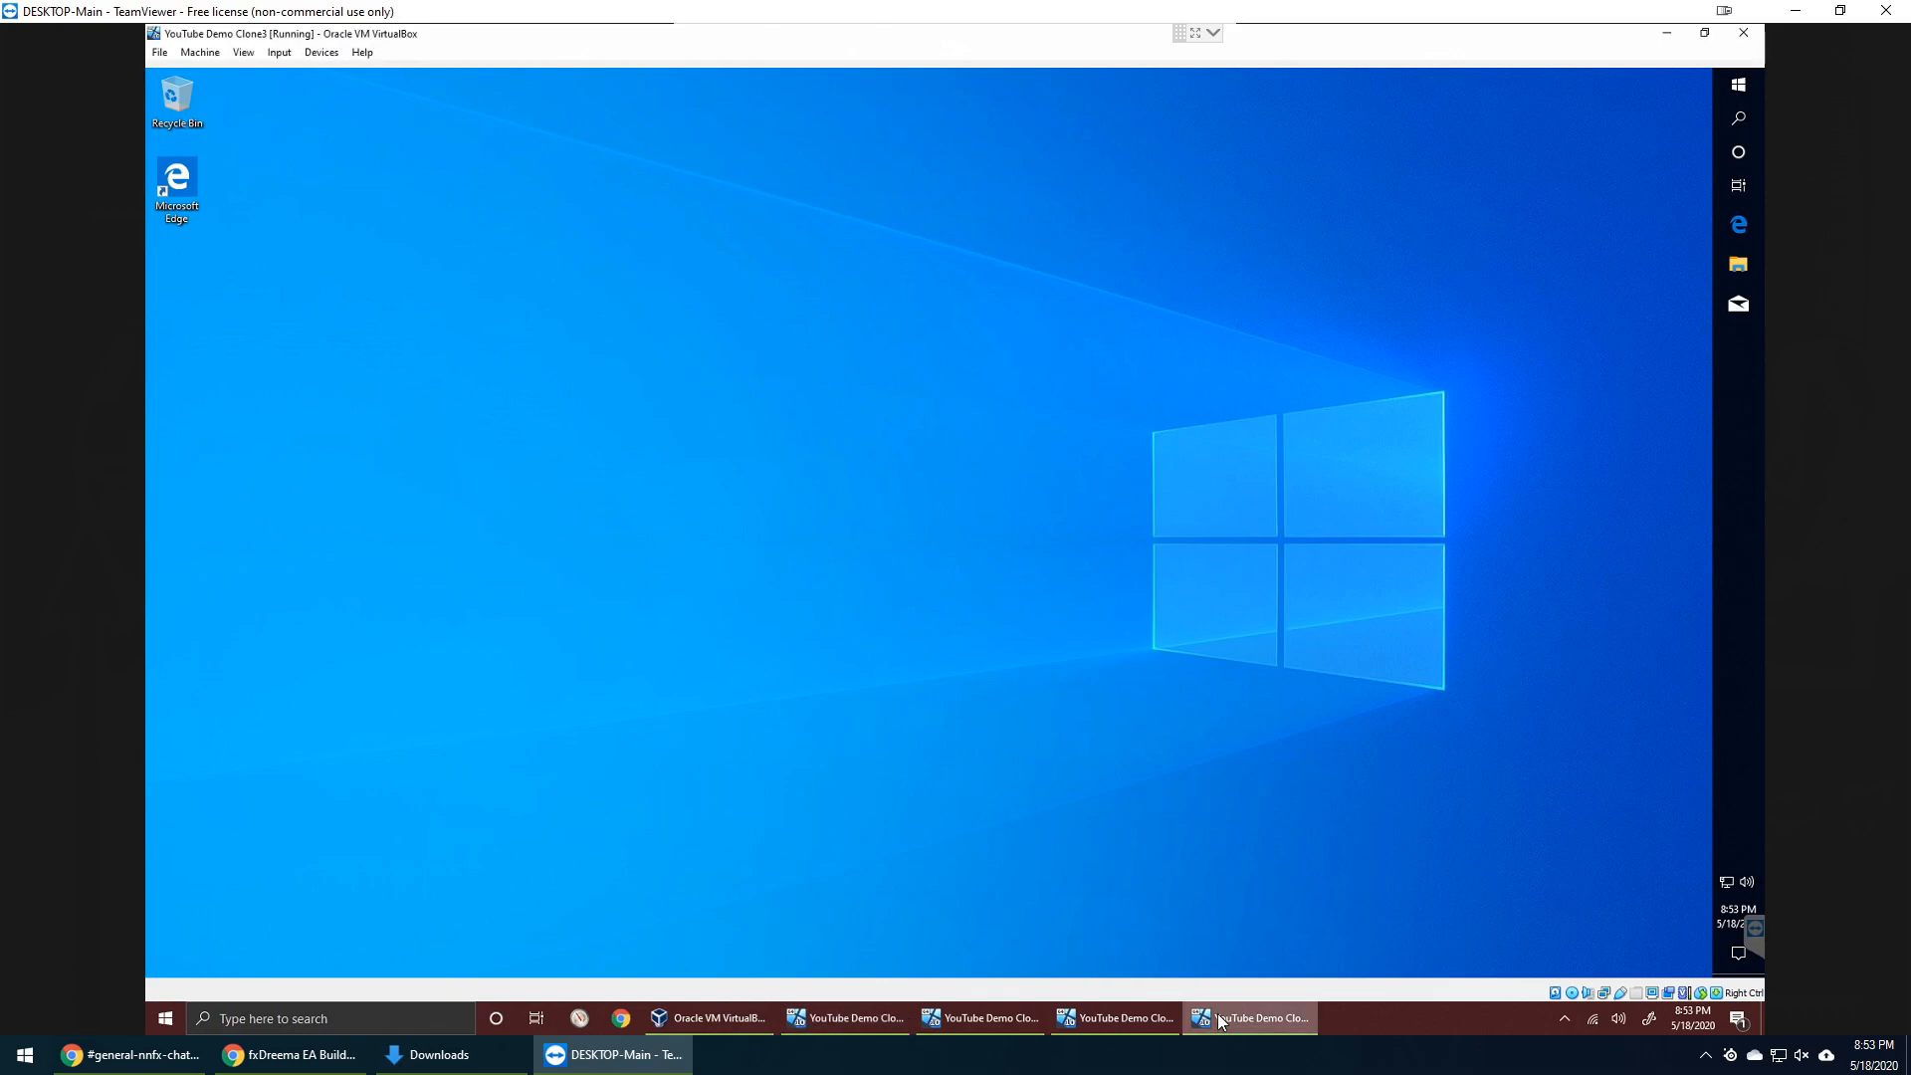
pyautogui.moveTo(1218, 1019)
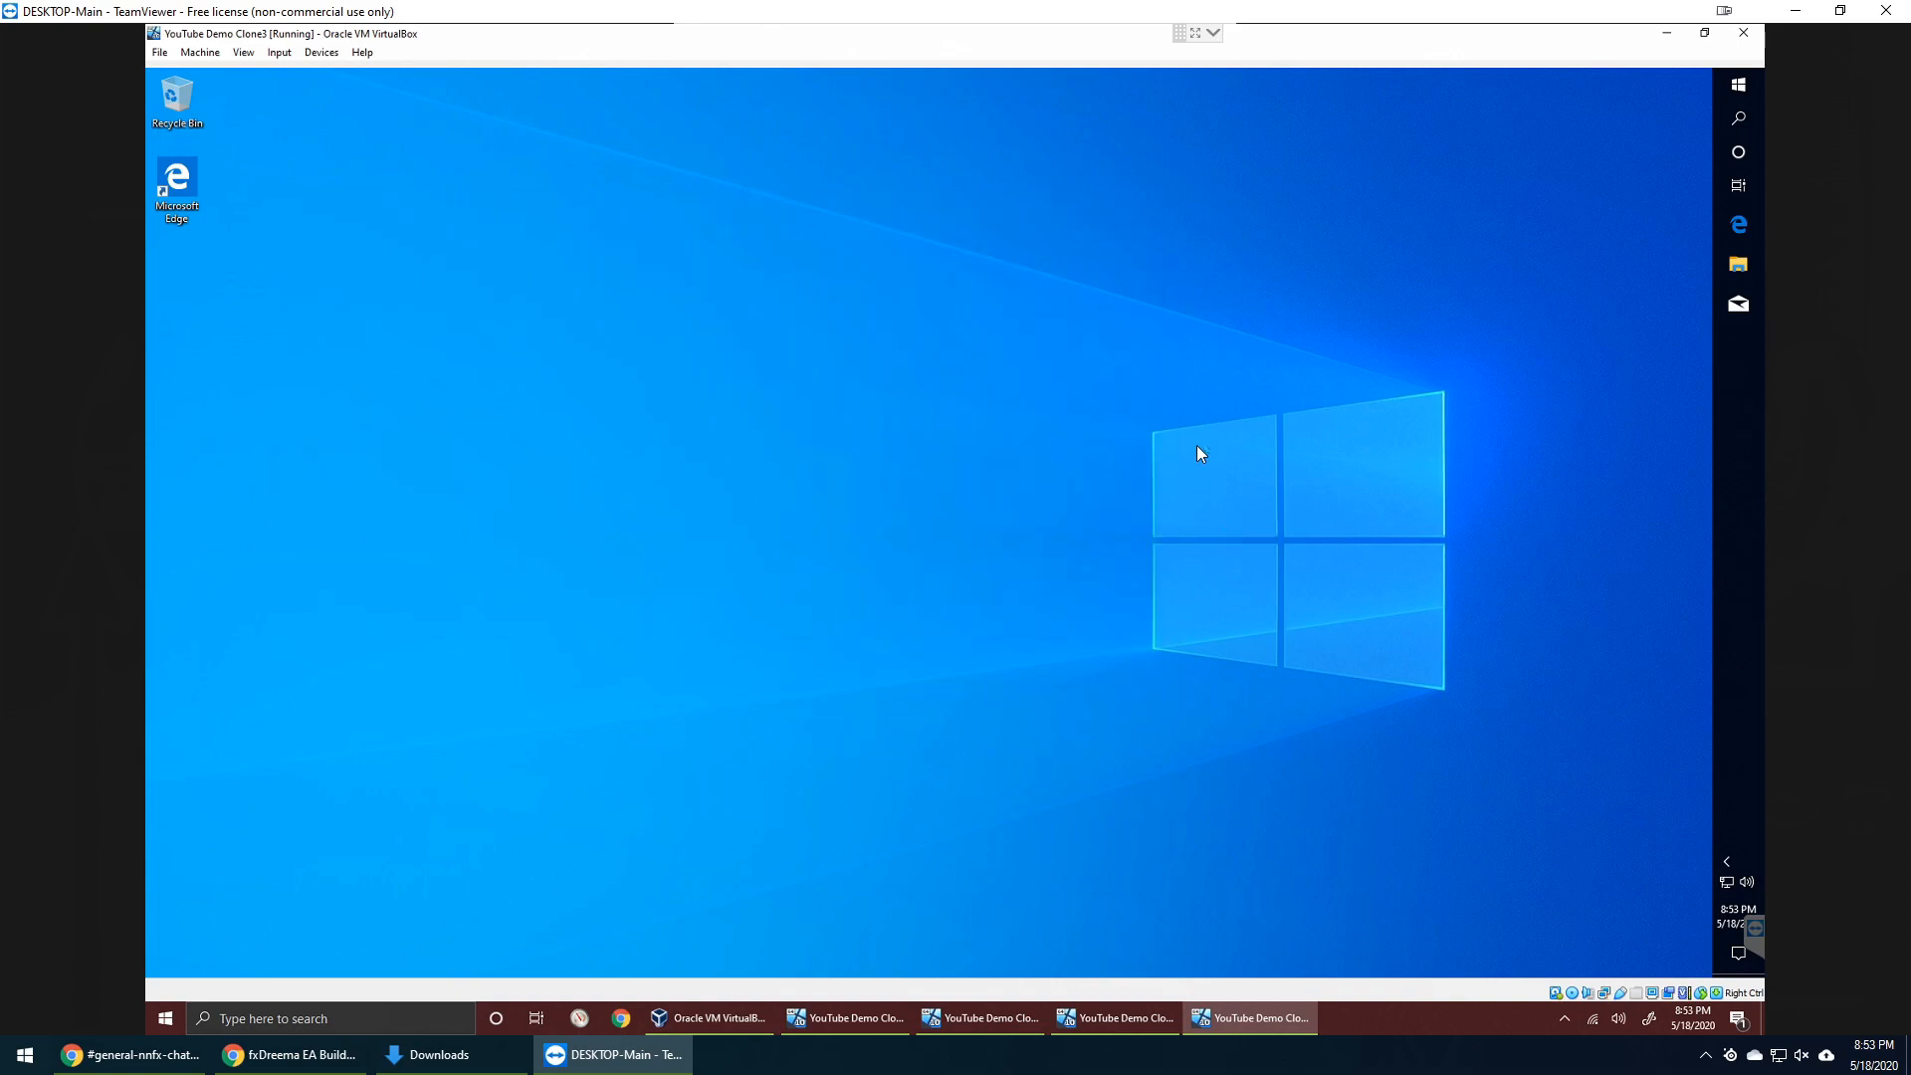
pyautogui.moveTo(844, 1013)
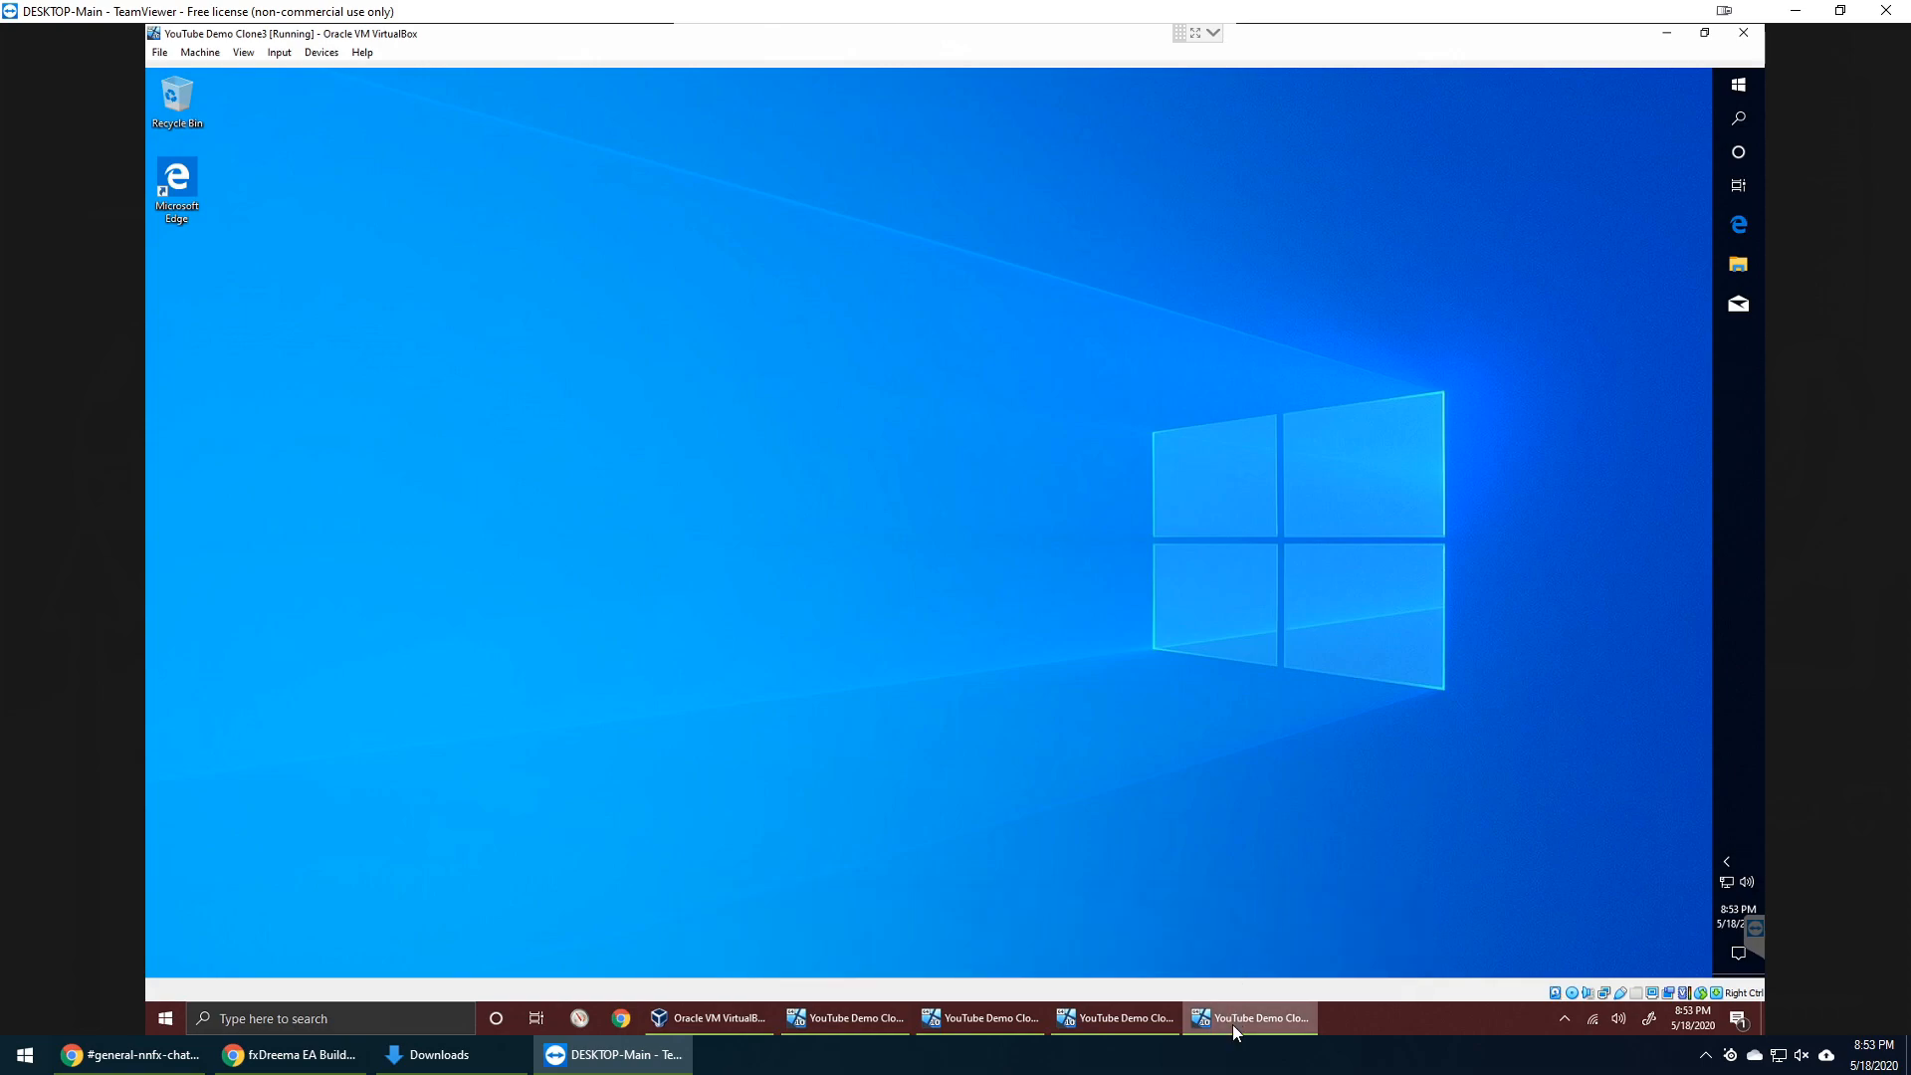
pyautogui.click(1365, 942)
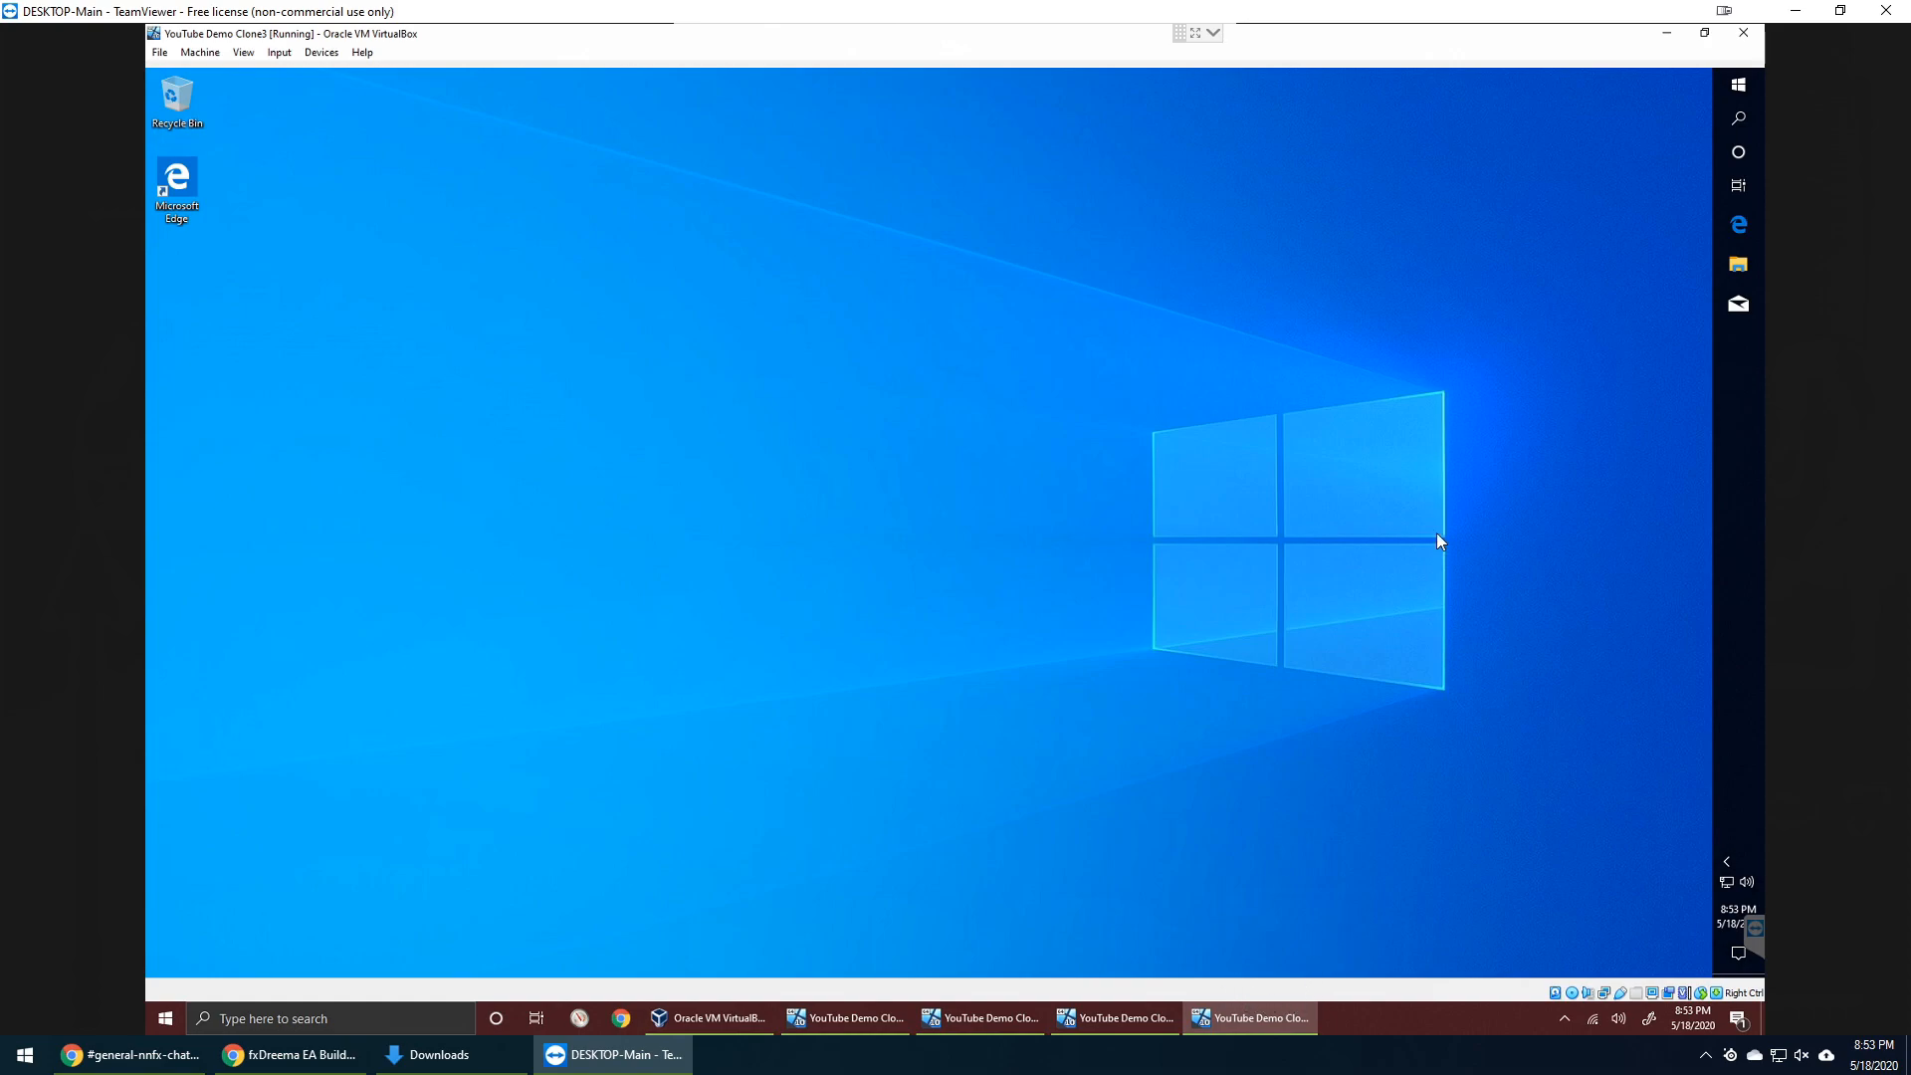
# - Close YouTube Demo Clone3 and YouTube Demo Clone2 by sending each the shutdown signal
pyautogui.click(1744, 35)
pyautogui.click(899, 563)
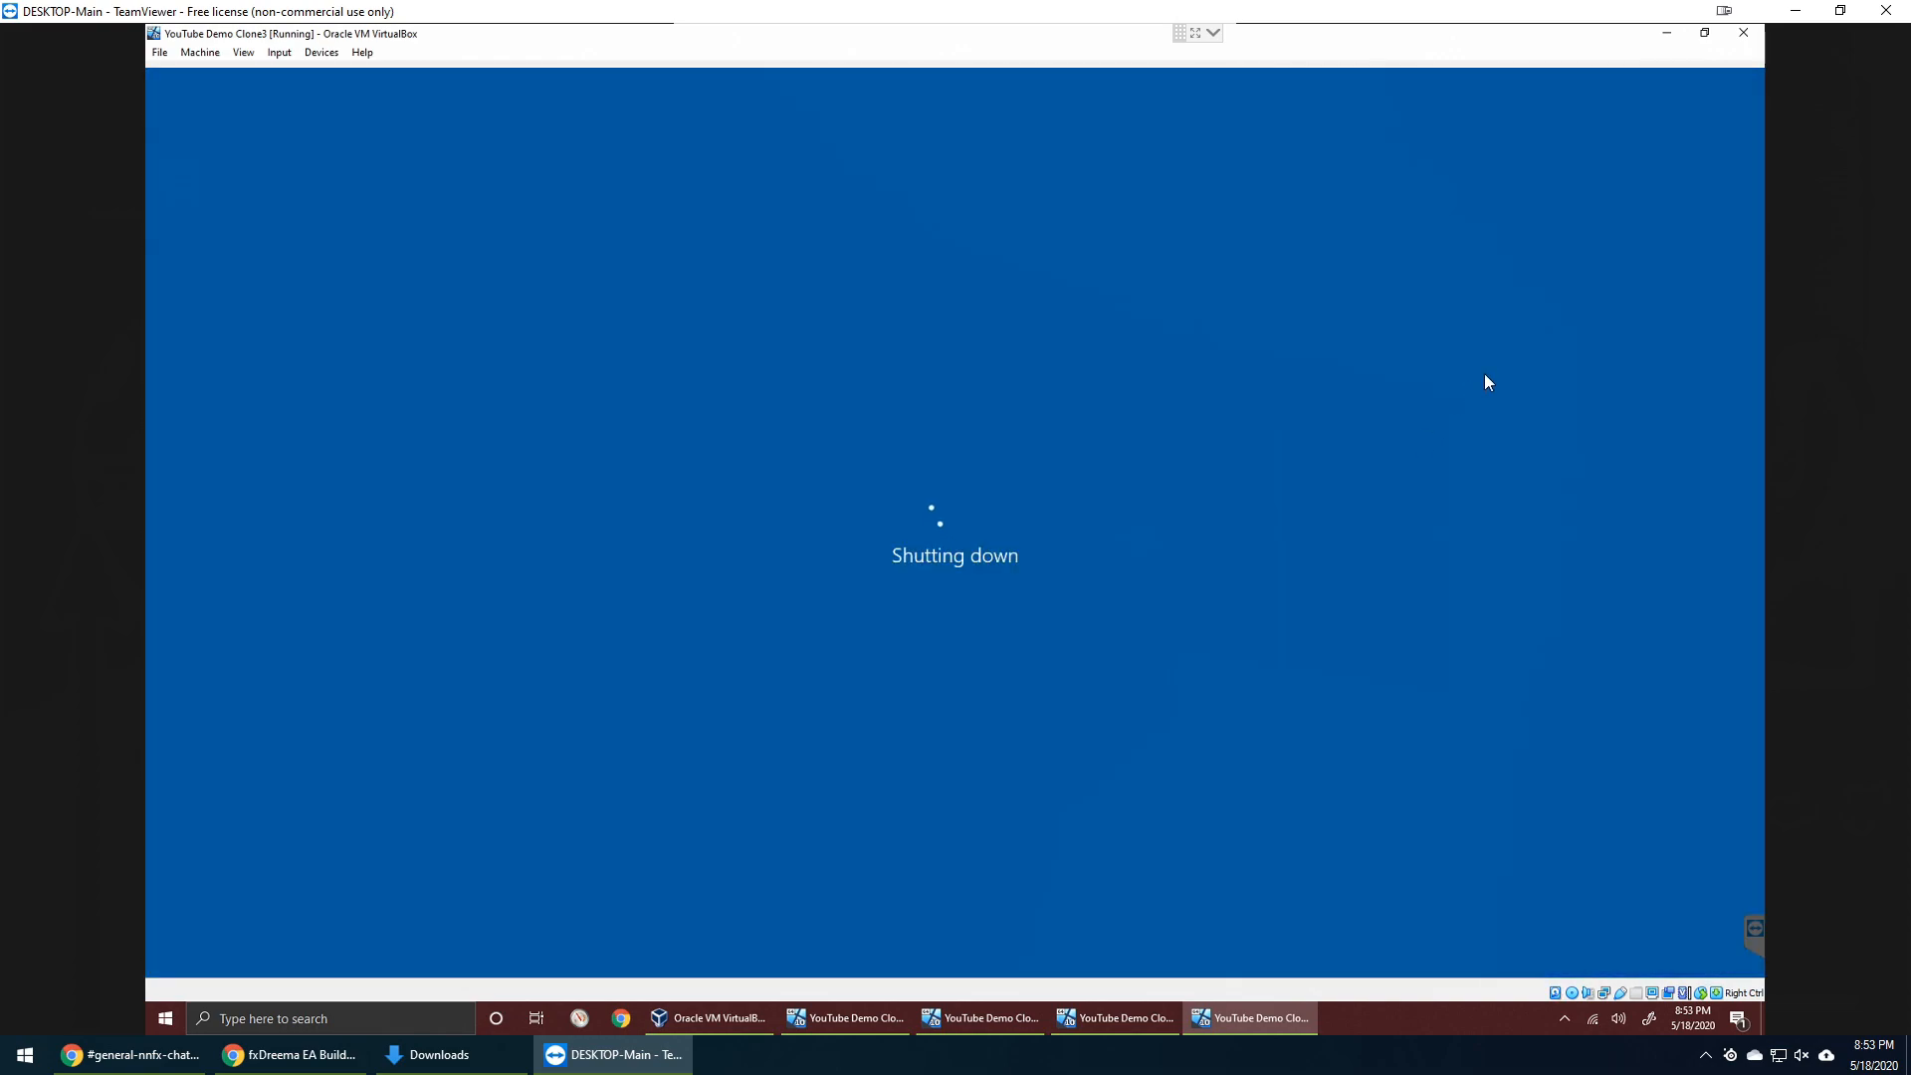
pyautogui.click(1114, 1018)
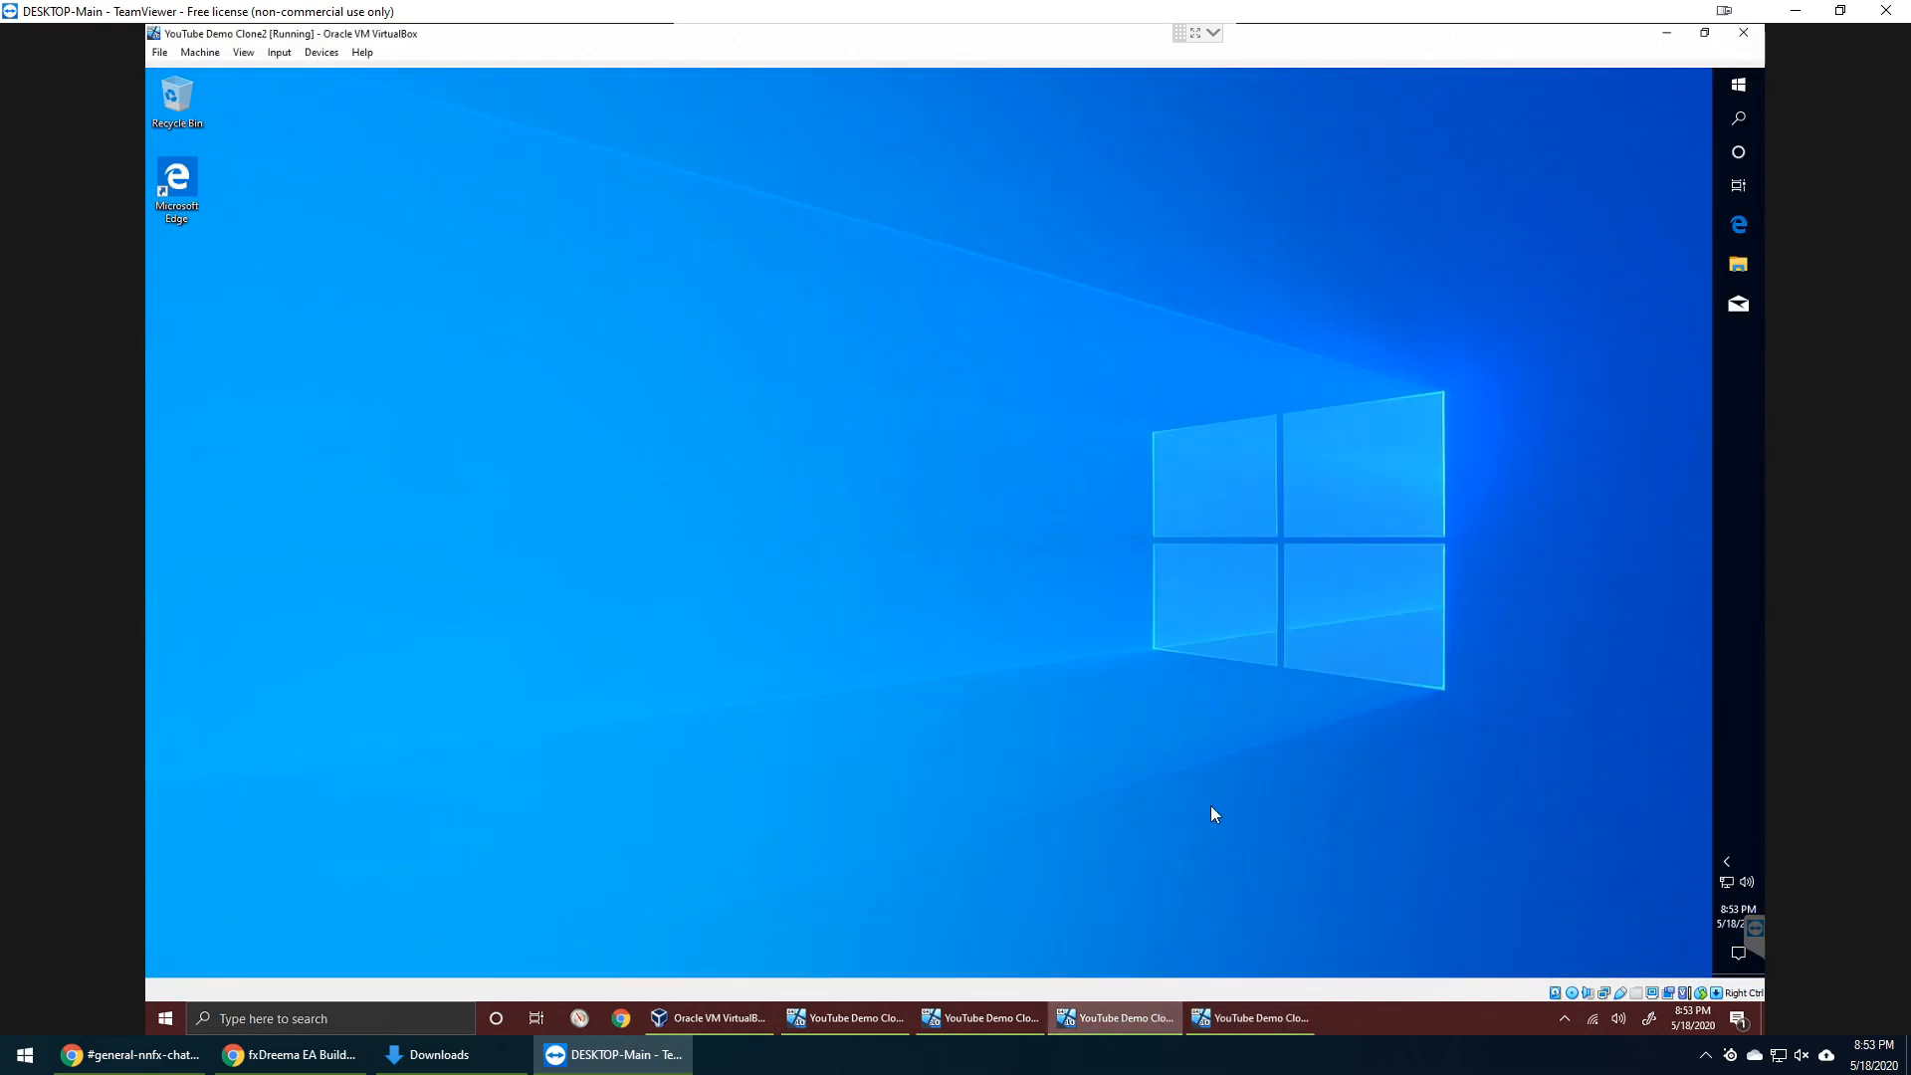
pyautogui.click(1742, 33)
pyautogui.click(893, 564)
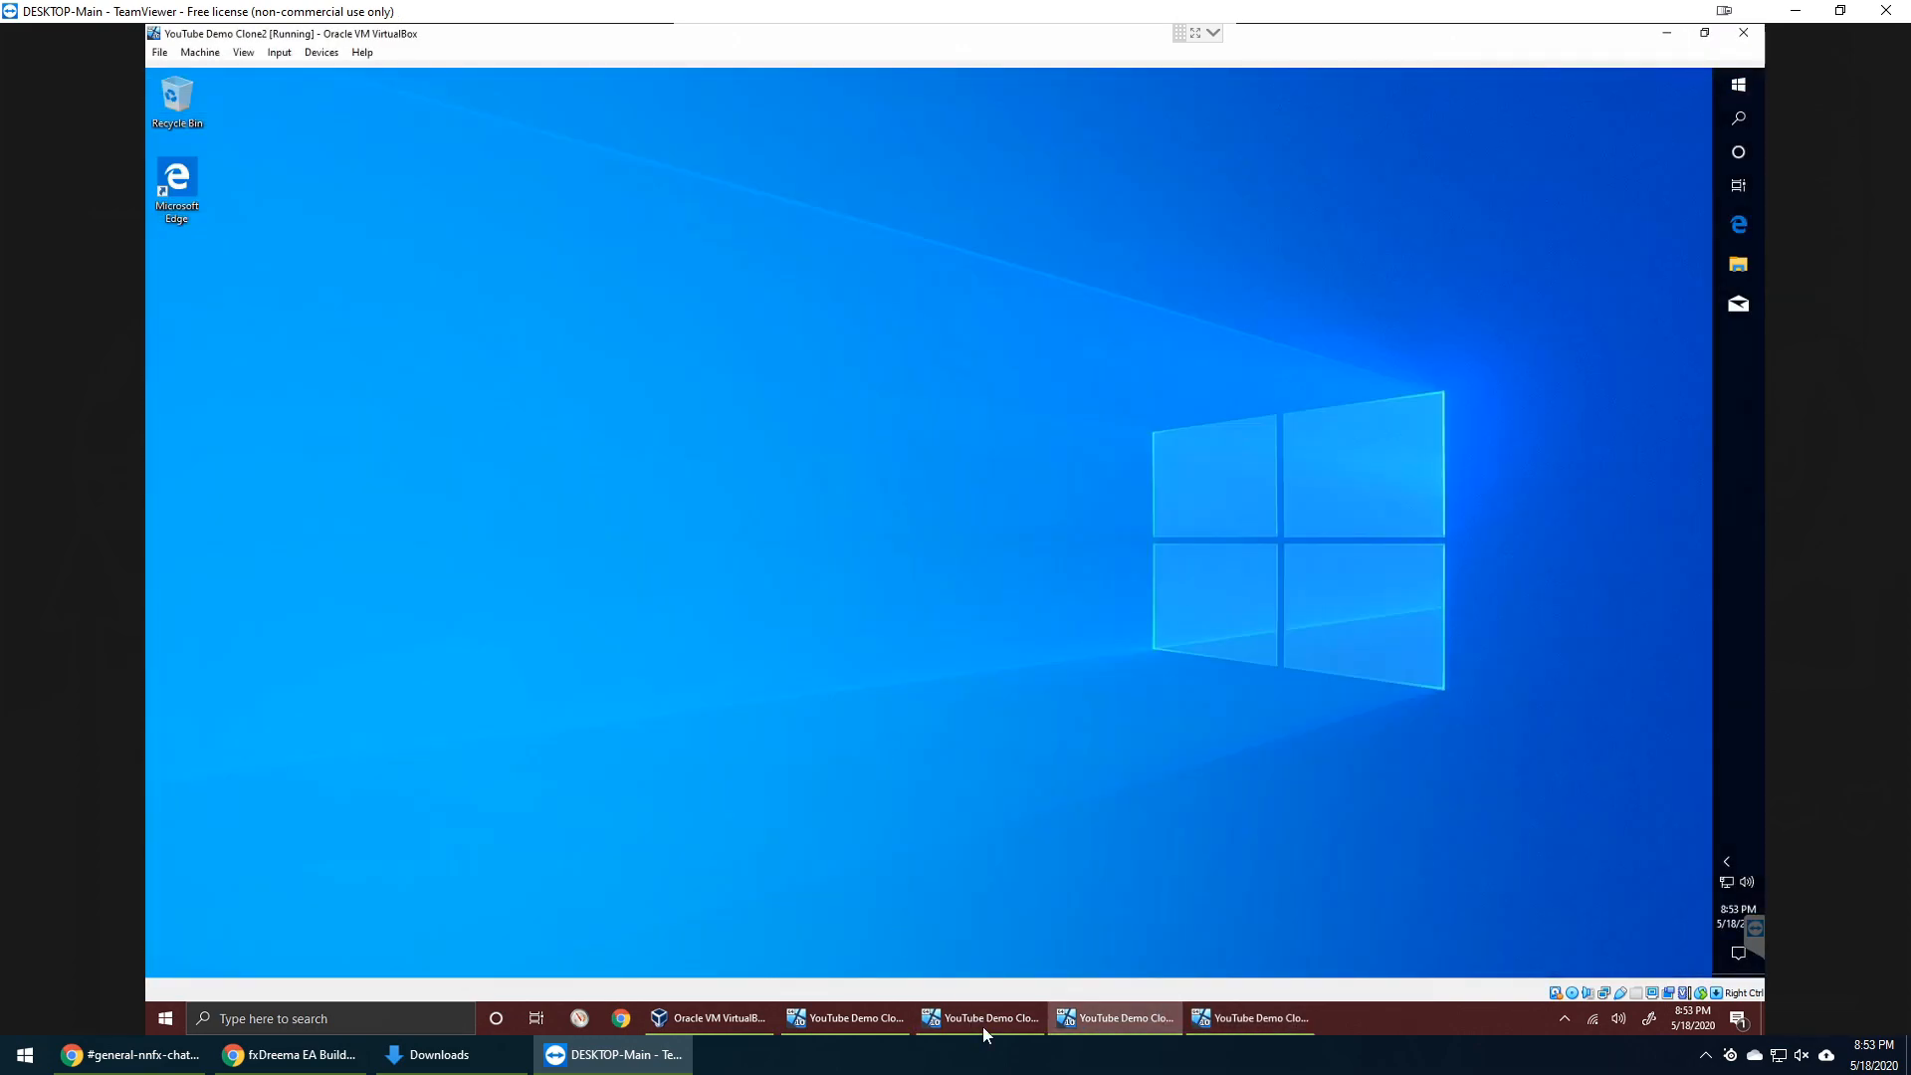
# - Close both machines named YouTube Demo Clone by sending each the shutdown signal
pyautogui.click(976, 1018)
pyautogui.click(1743, 33)
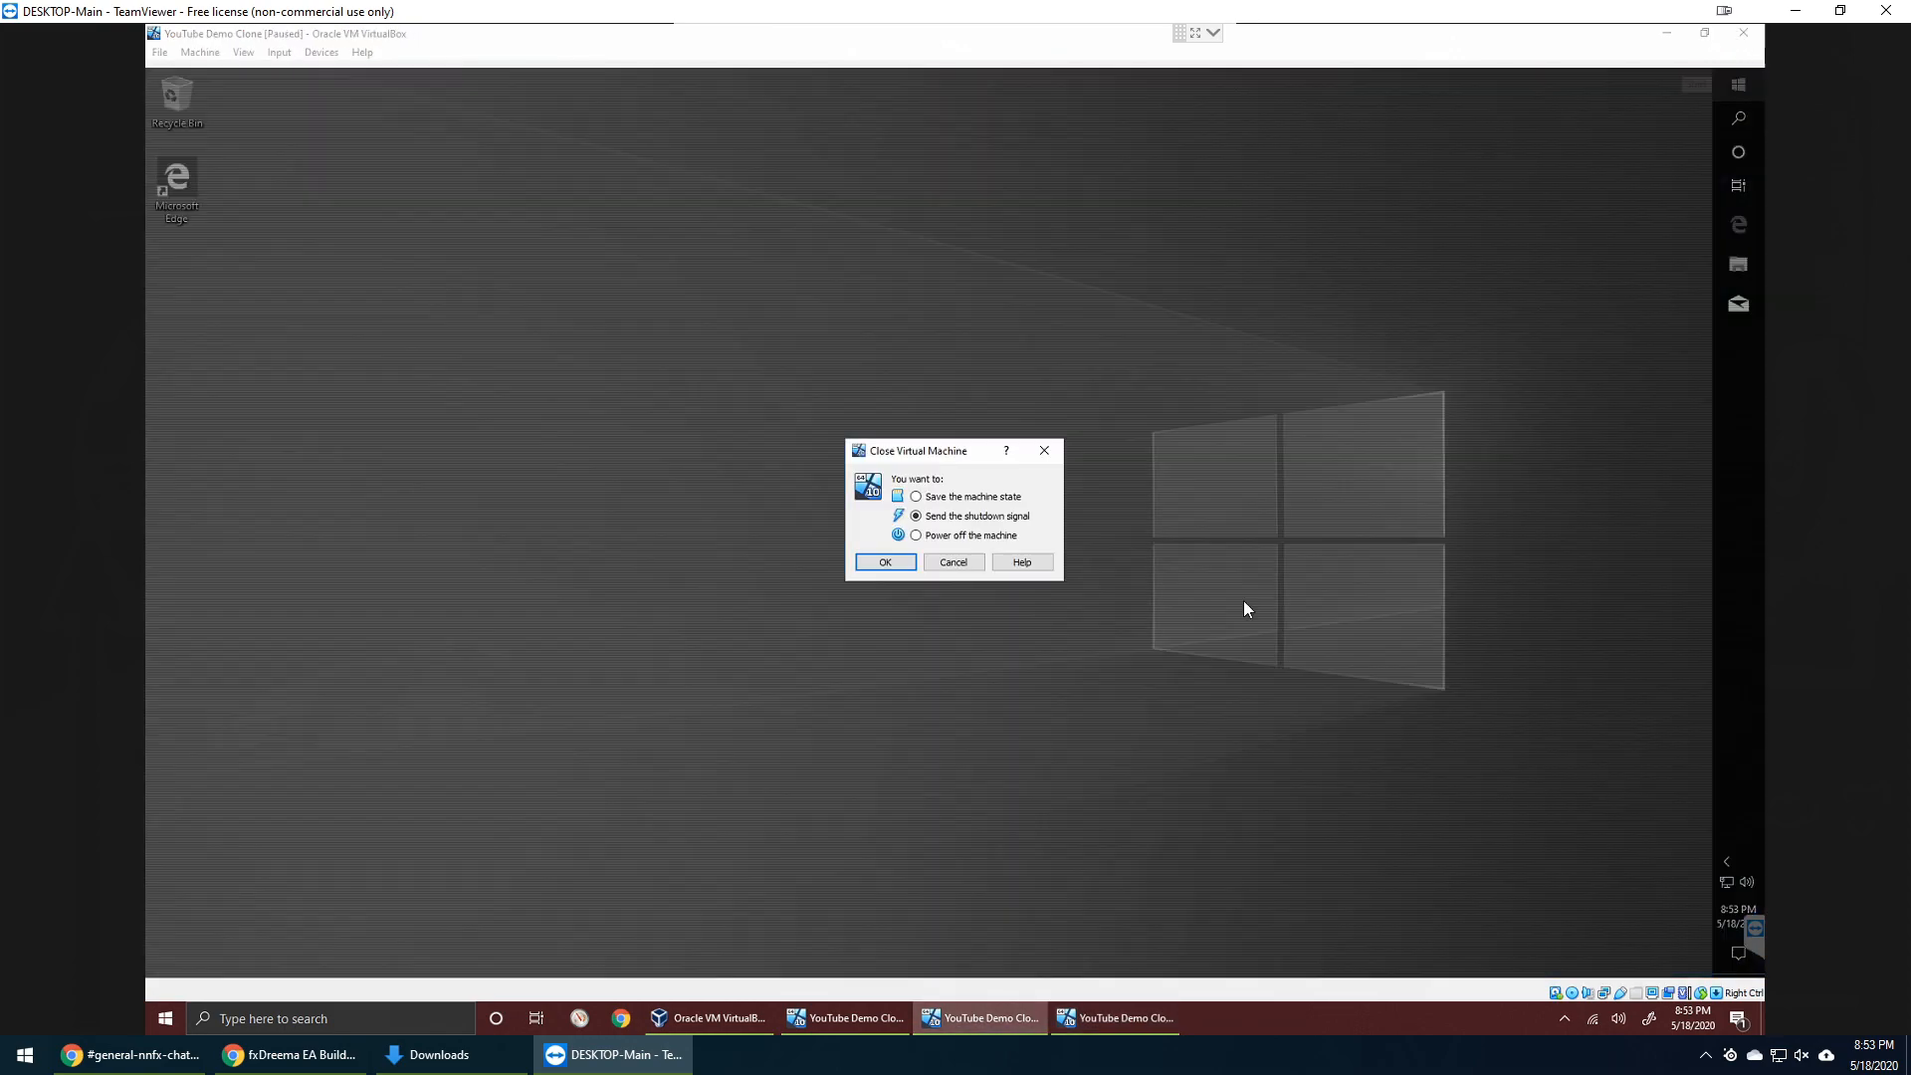
pyautogui.click(884, 562)
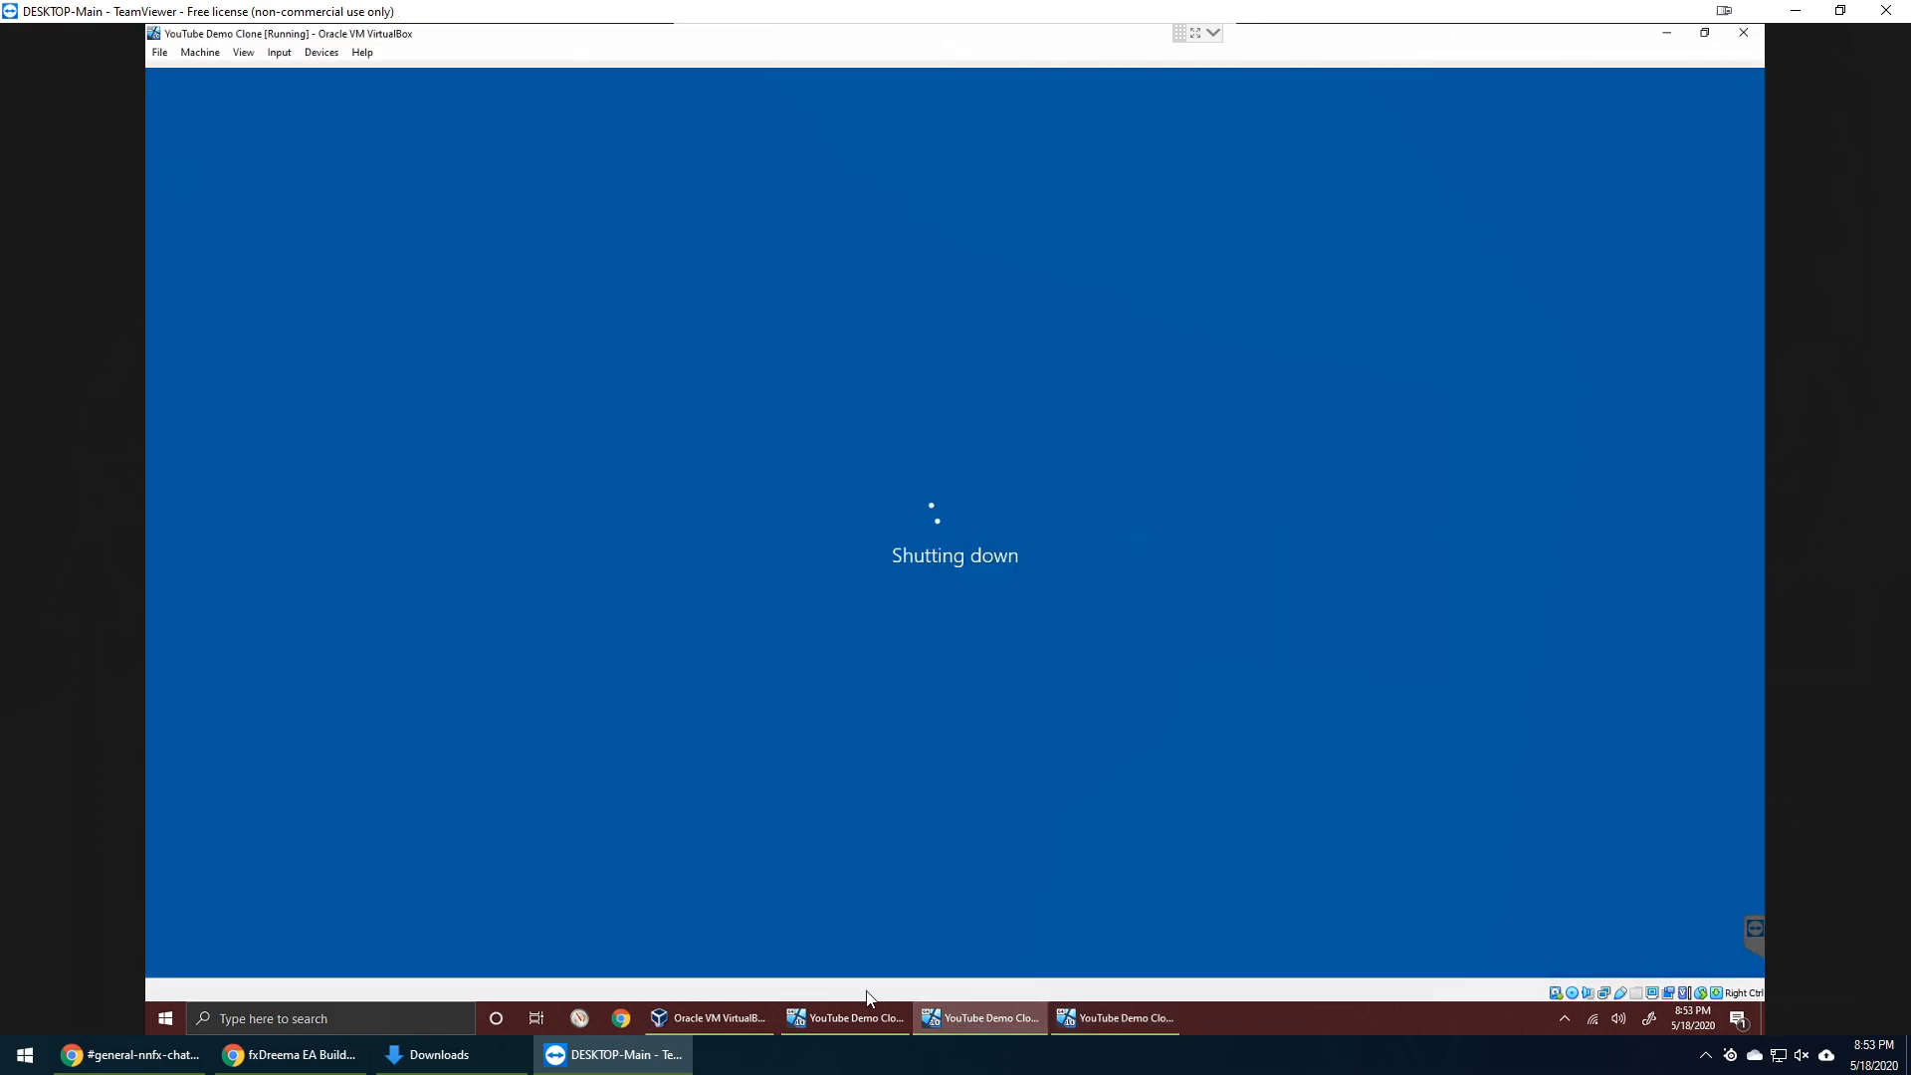
pyautogui.click(860, 1019)
pyautogui.click(1742, 33)
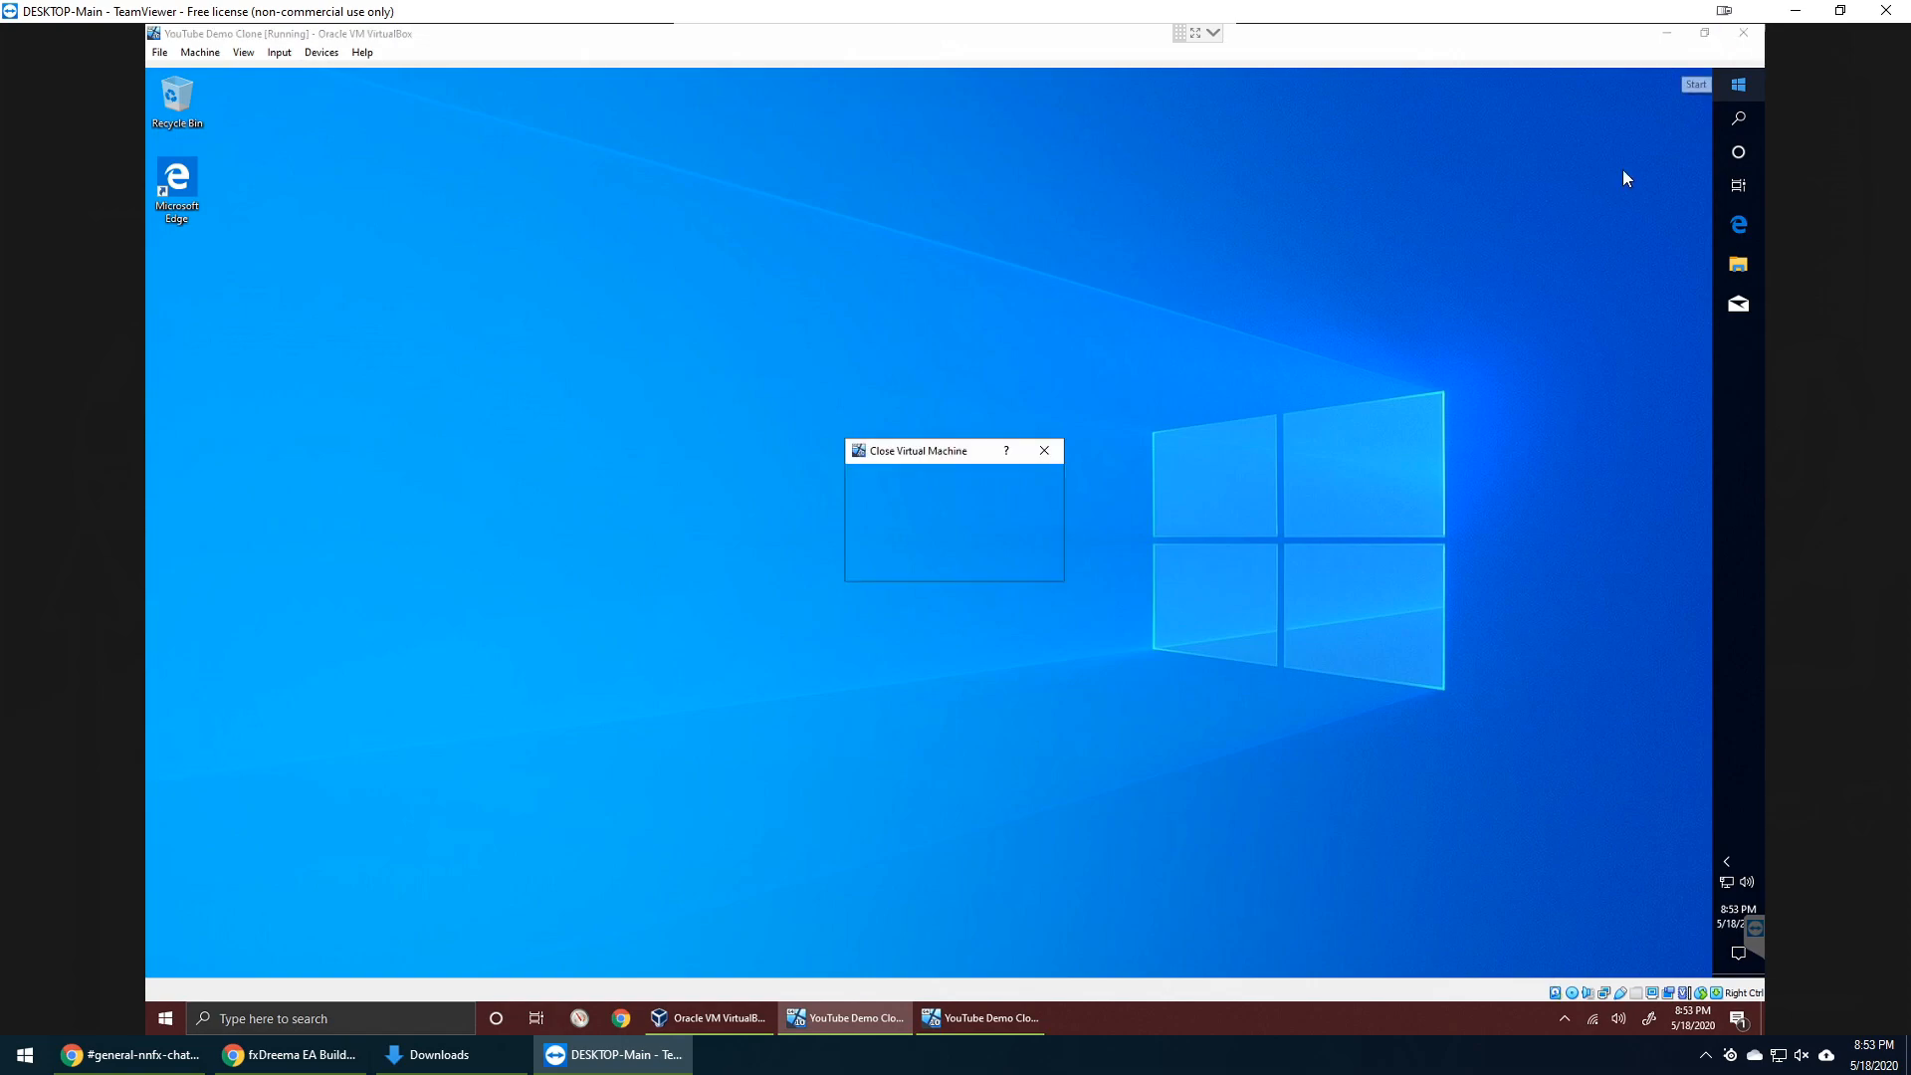
pyautogui.click(881, 563)
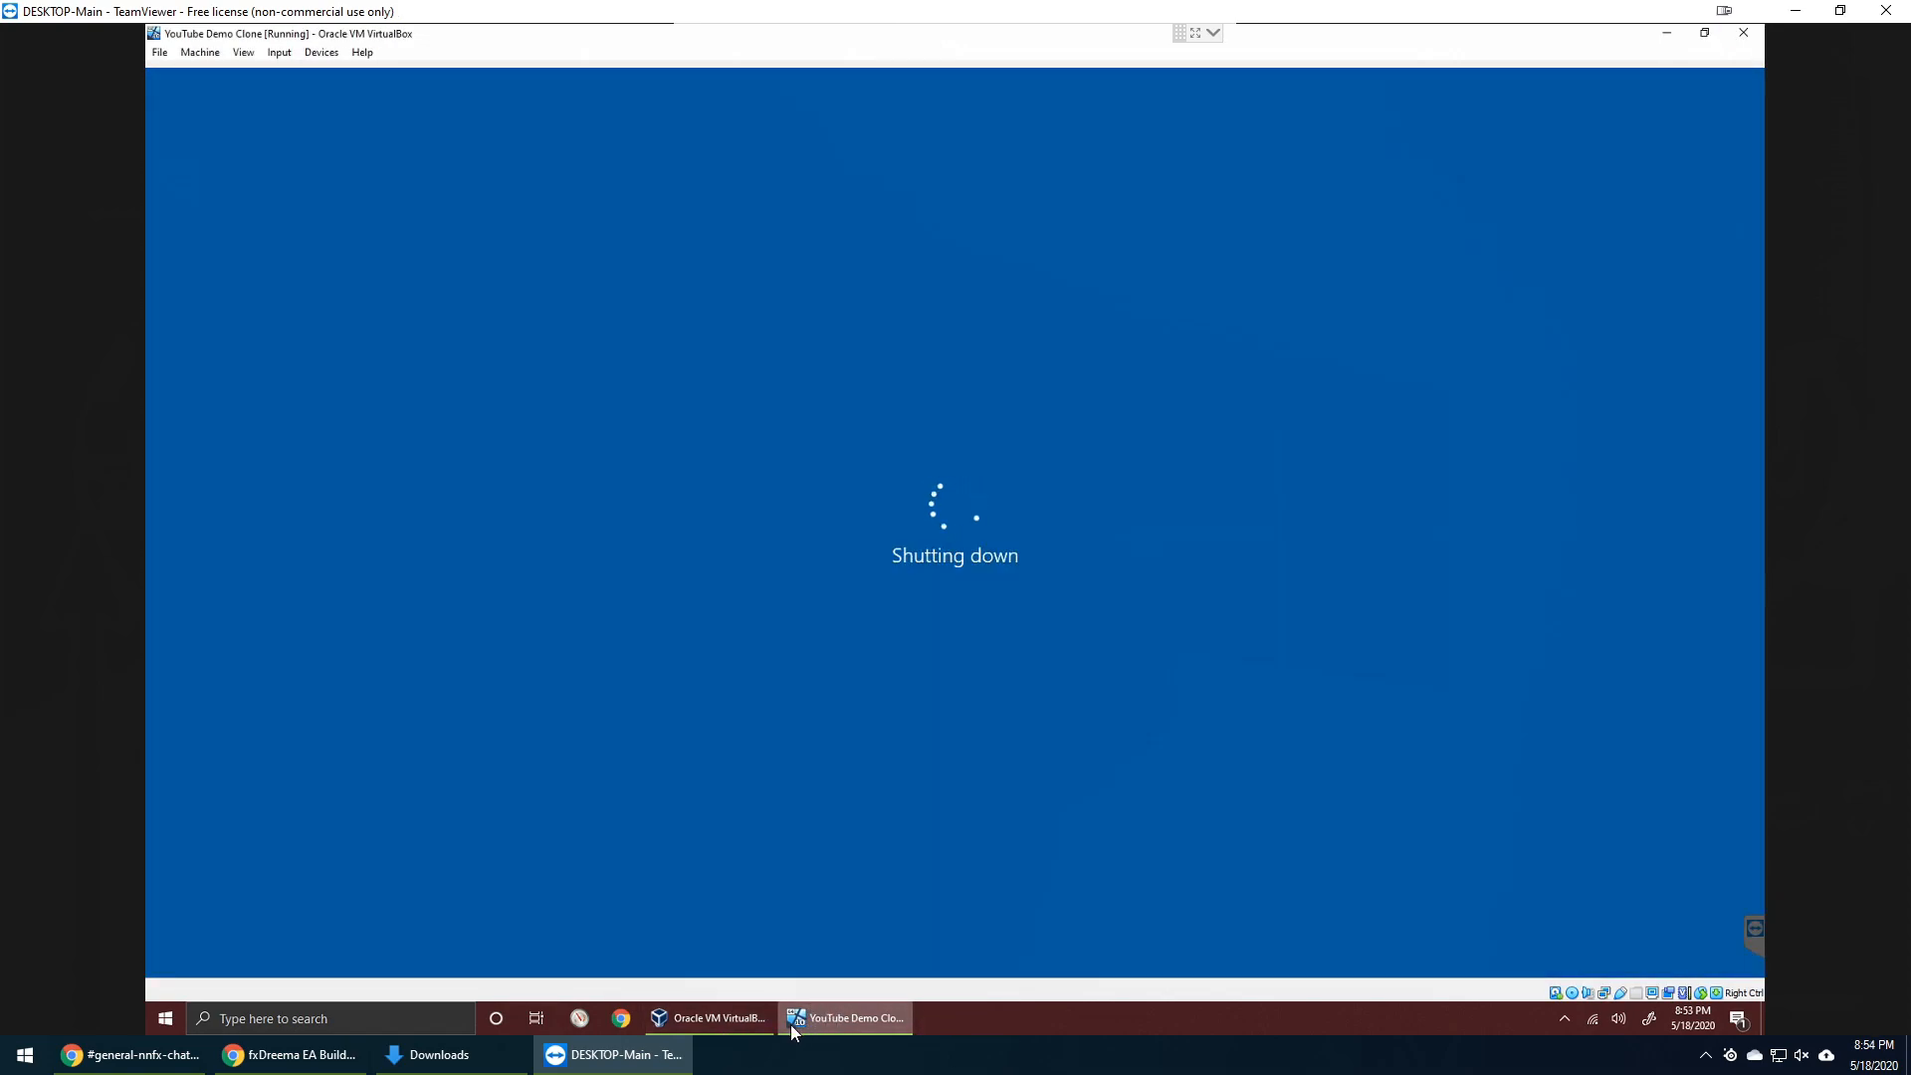
# - Return to VirtualBox Manager and remove YouTube Demo Clone3, deleting all its files
pyautogui.click(754, 1018)
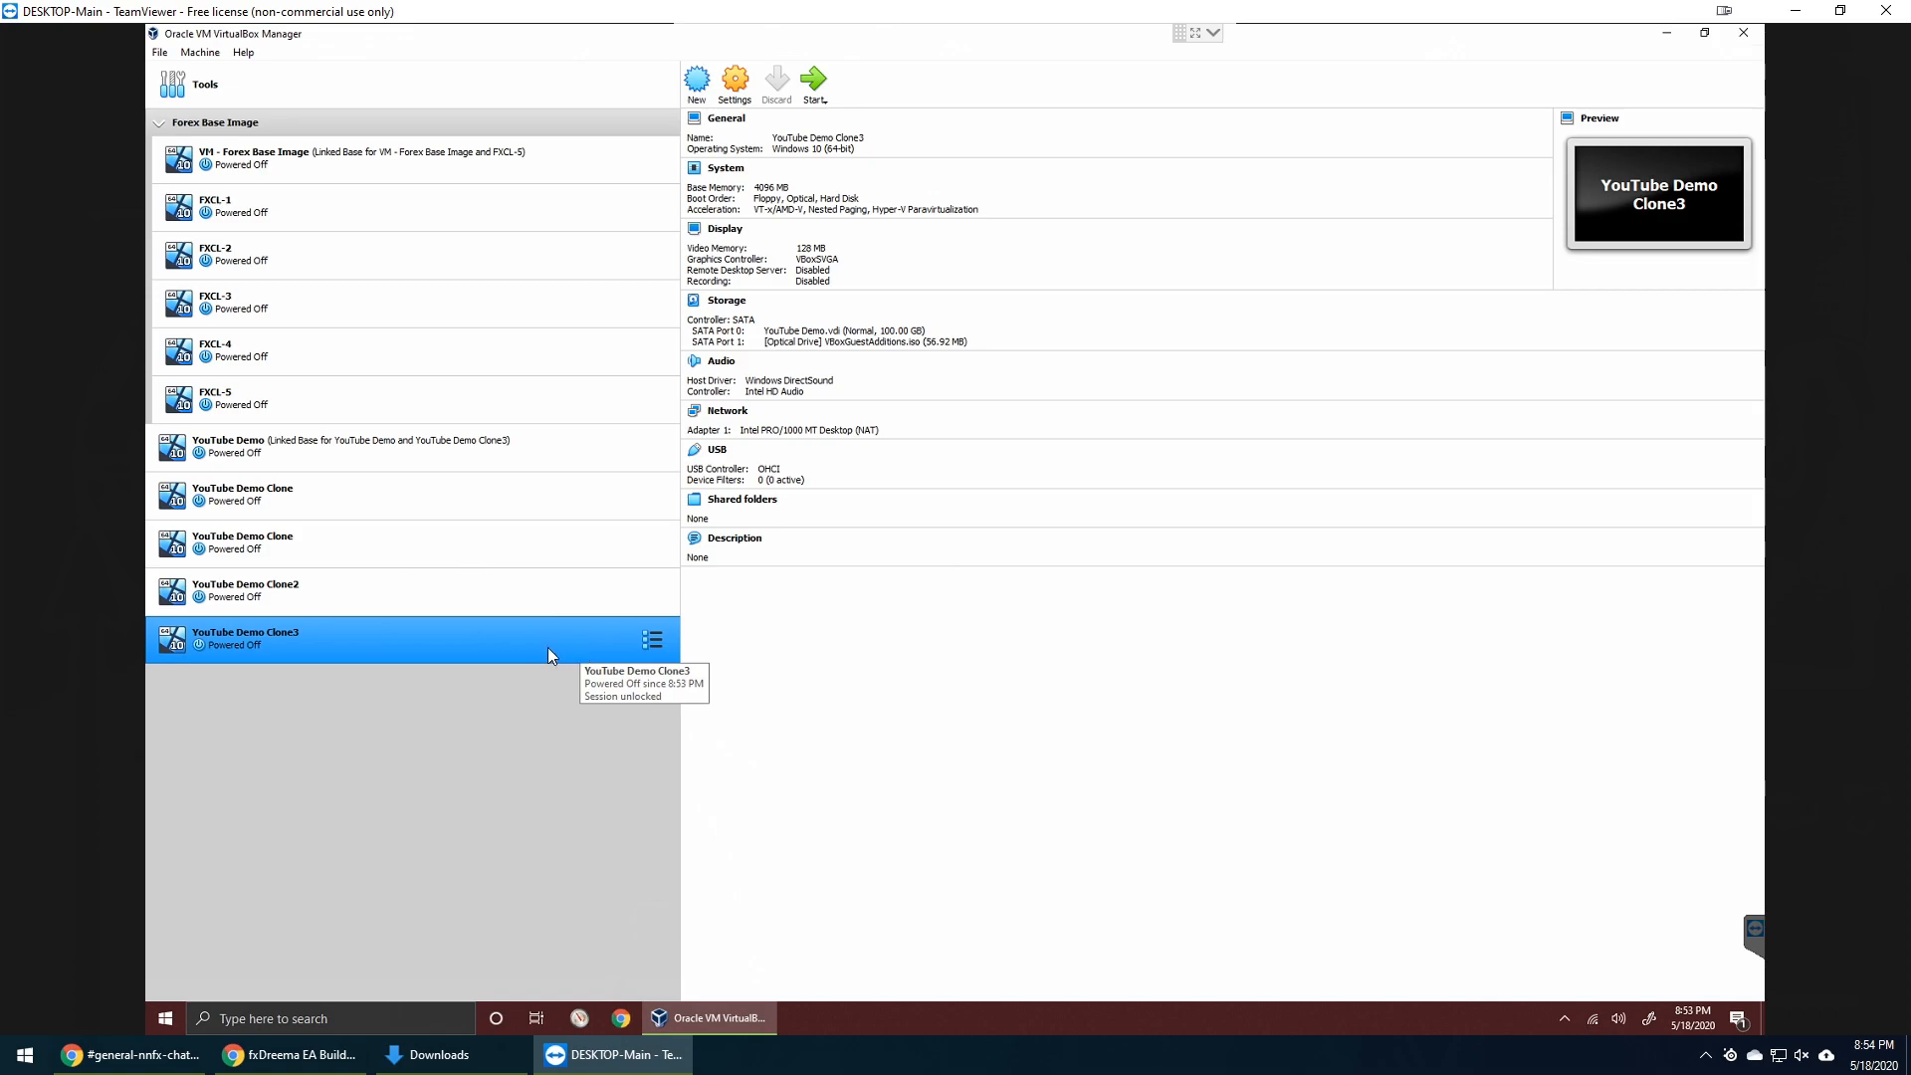
pyautogui.rightClick(511, 649)
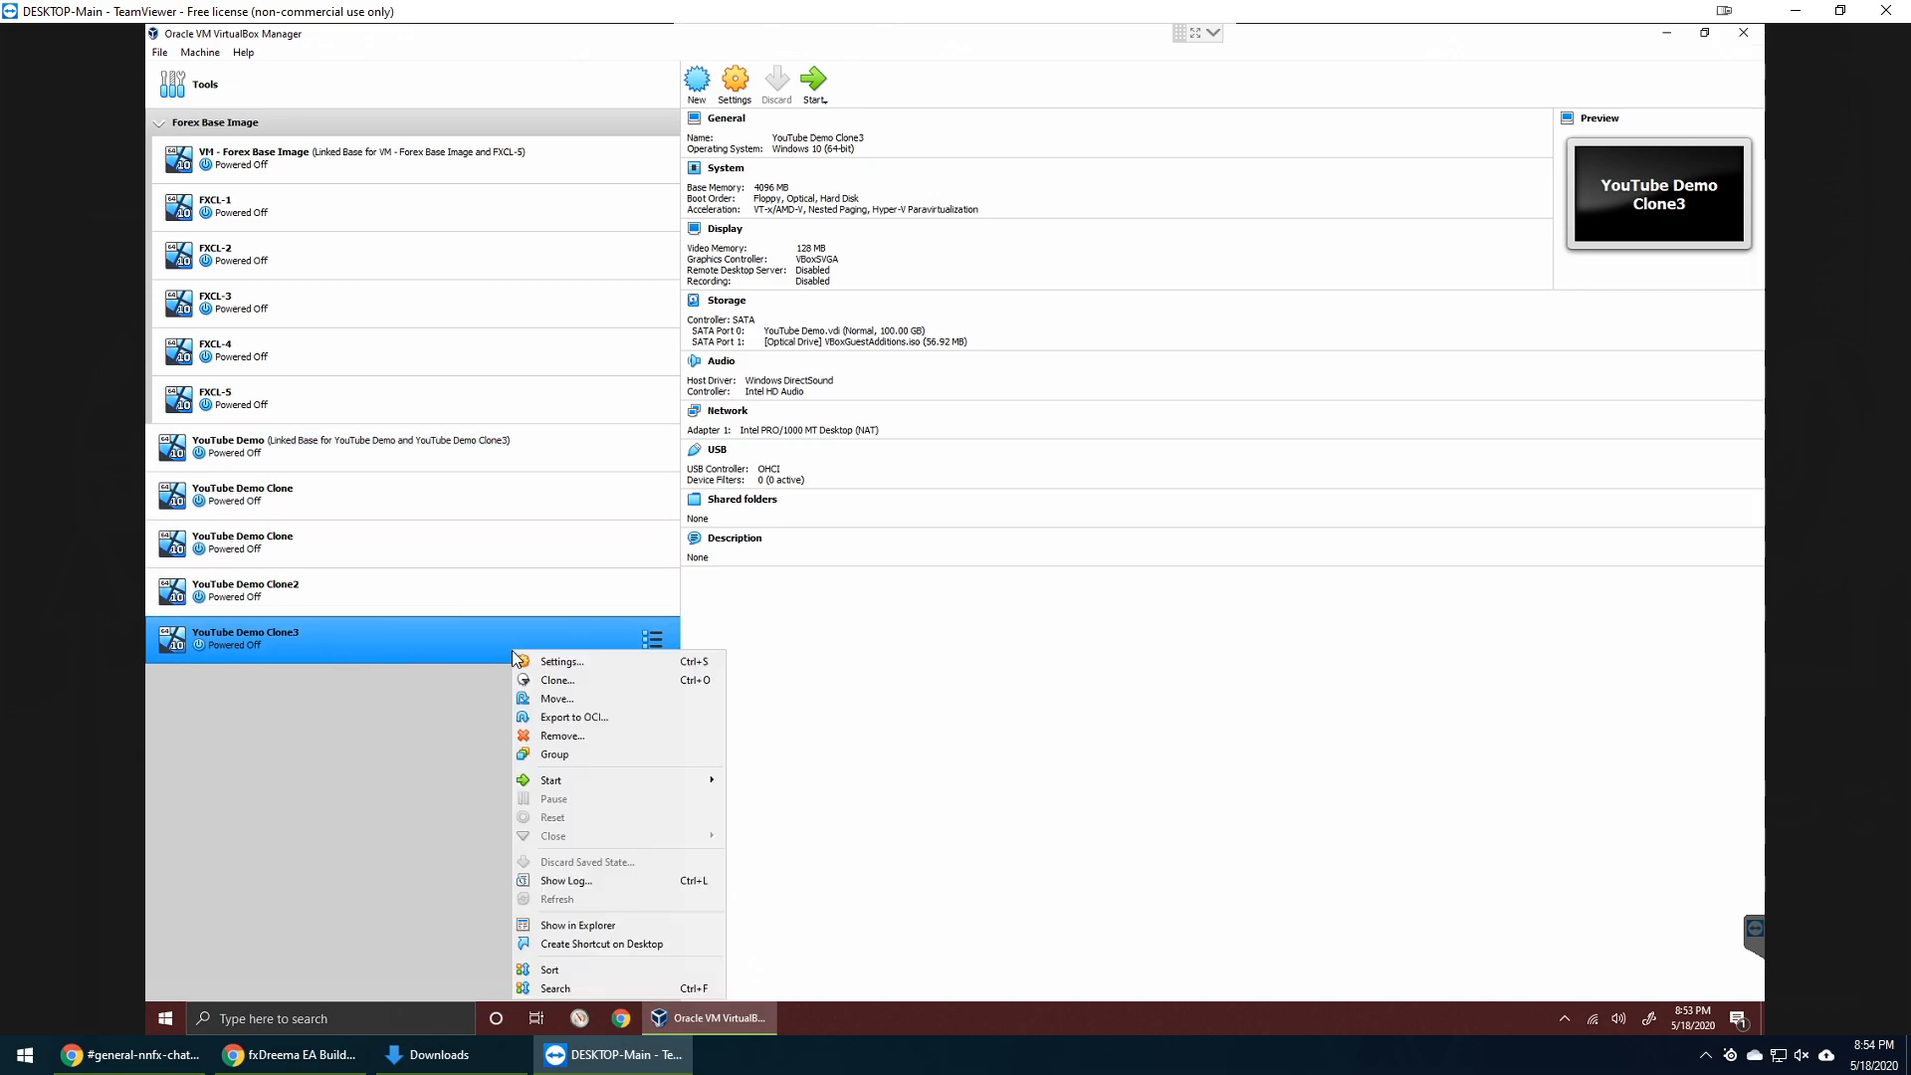
pyautogui.click(588, 738)
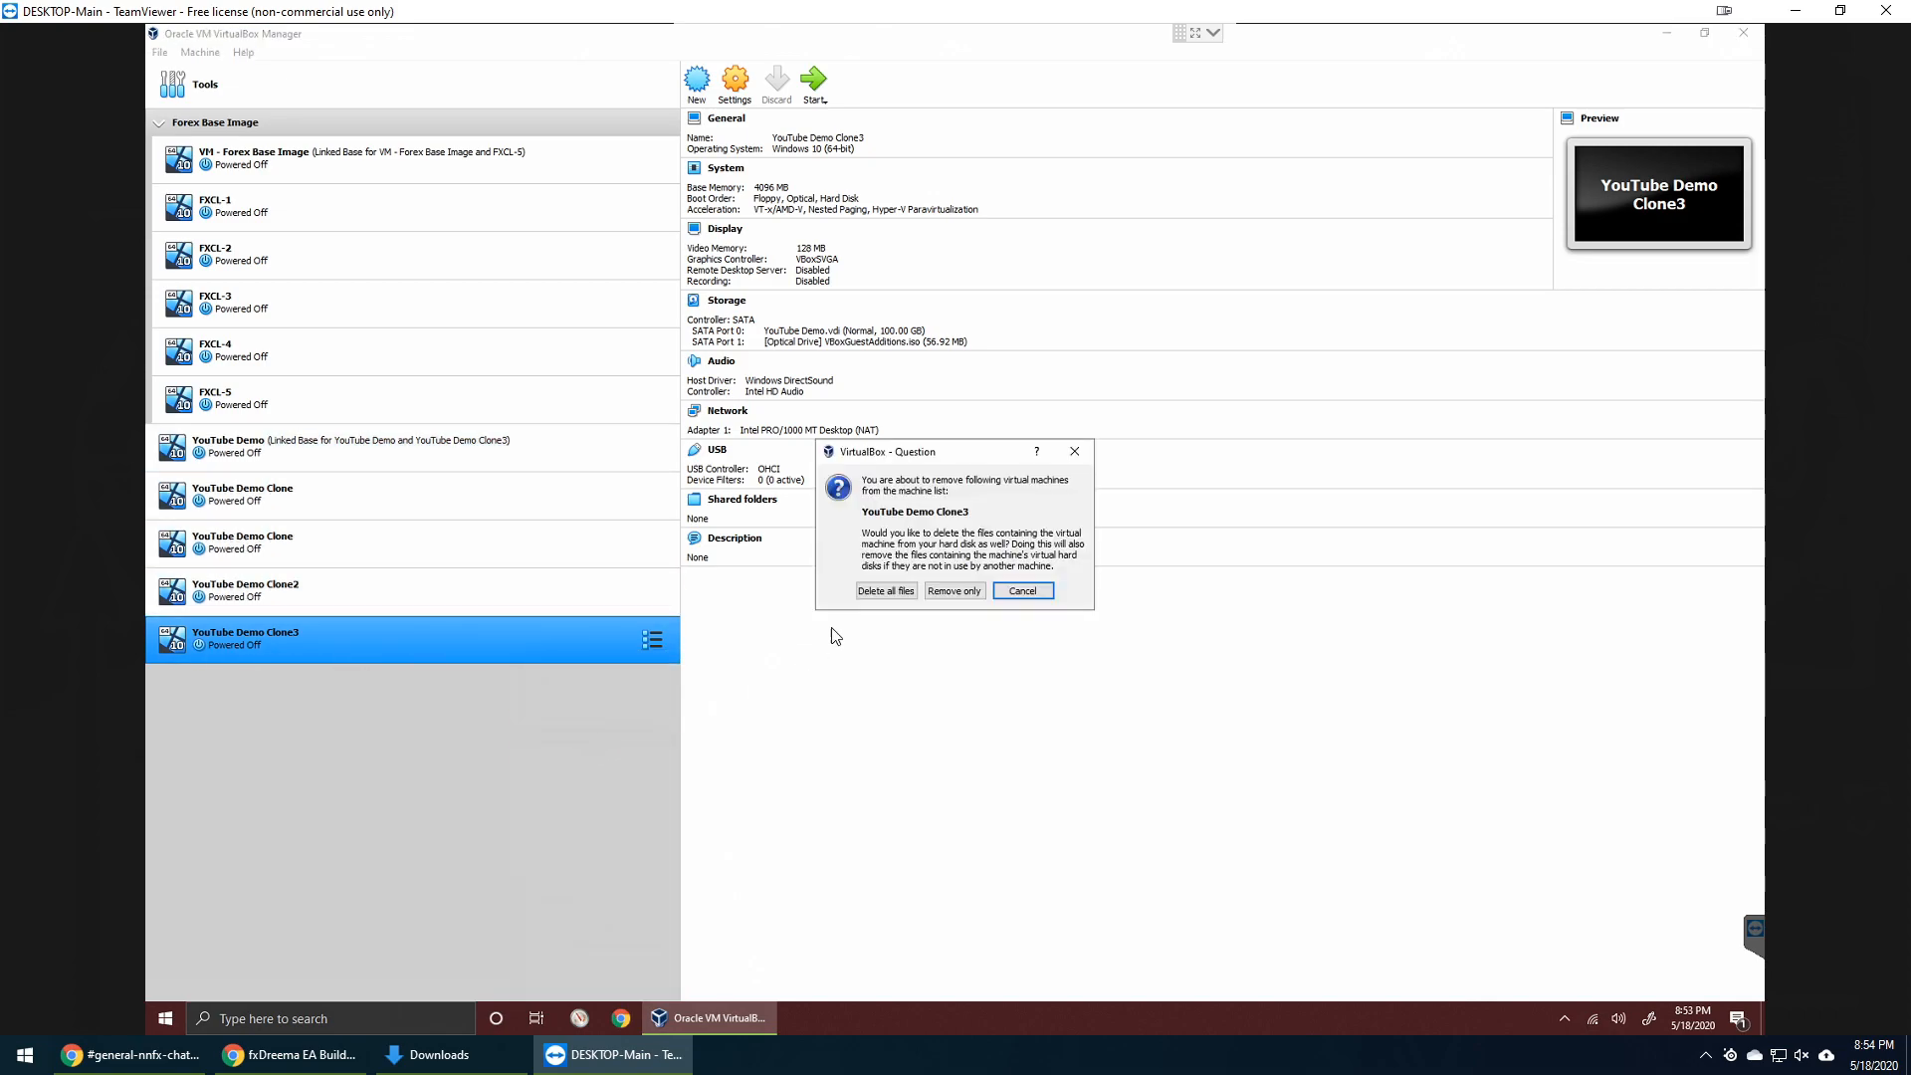
pyautogui.click(885, 593)
# - Remove YouTube Demo Clone2 from the machine list, deleting all its files
pyautogui.rightClick(560, 604)
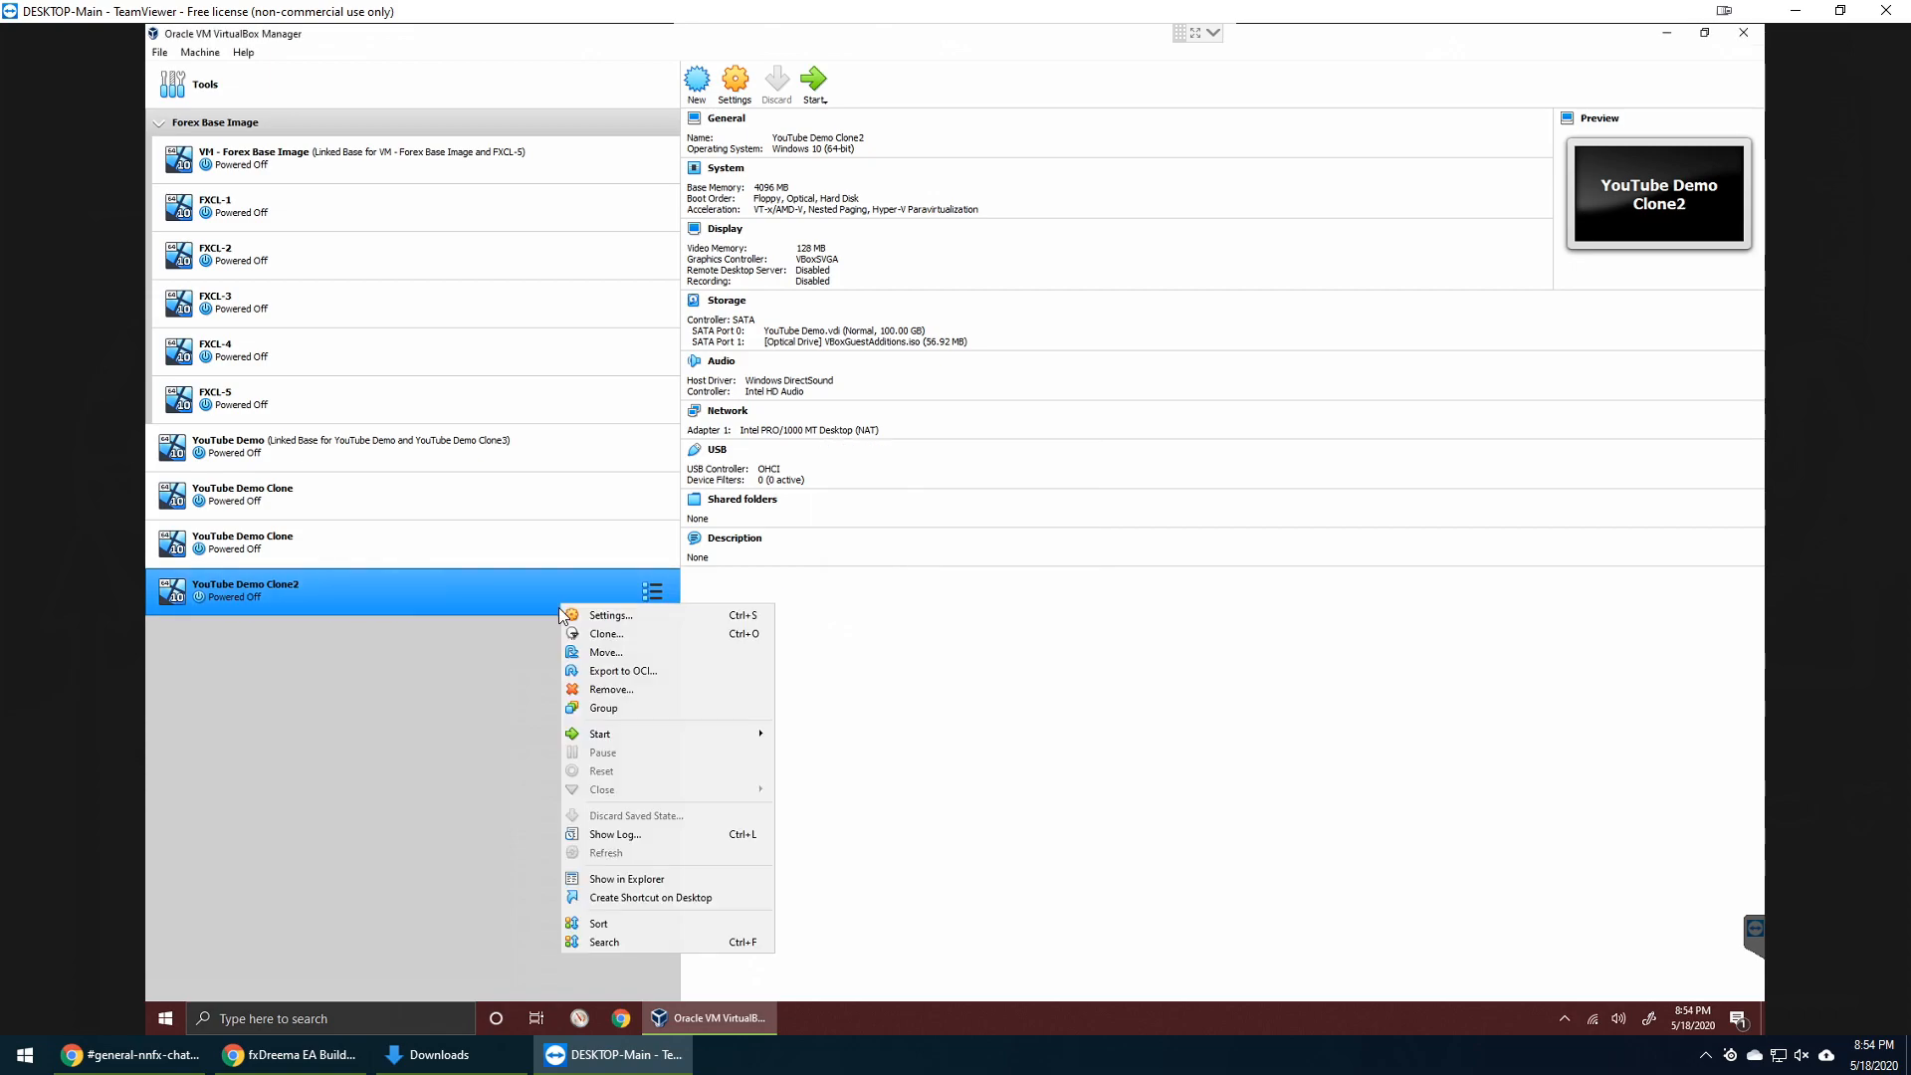
pyautogui.click(597, 689)
pyautogui.click(901, 590)
# - Remove both remaining machines named YouTube Demo Clone from the machine list, deleting all their files
pyautogui.rightClick(546, 547)
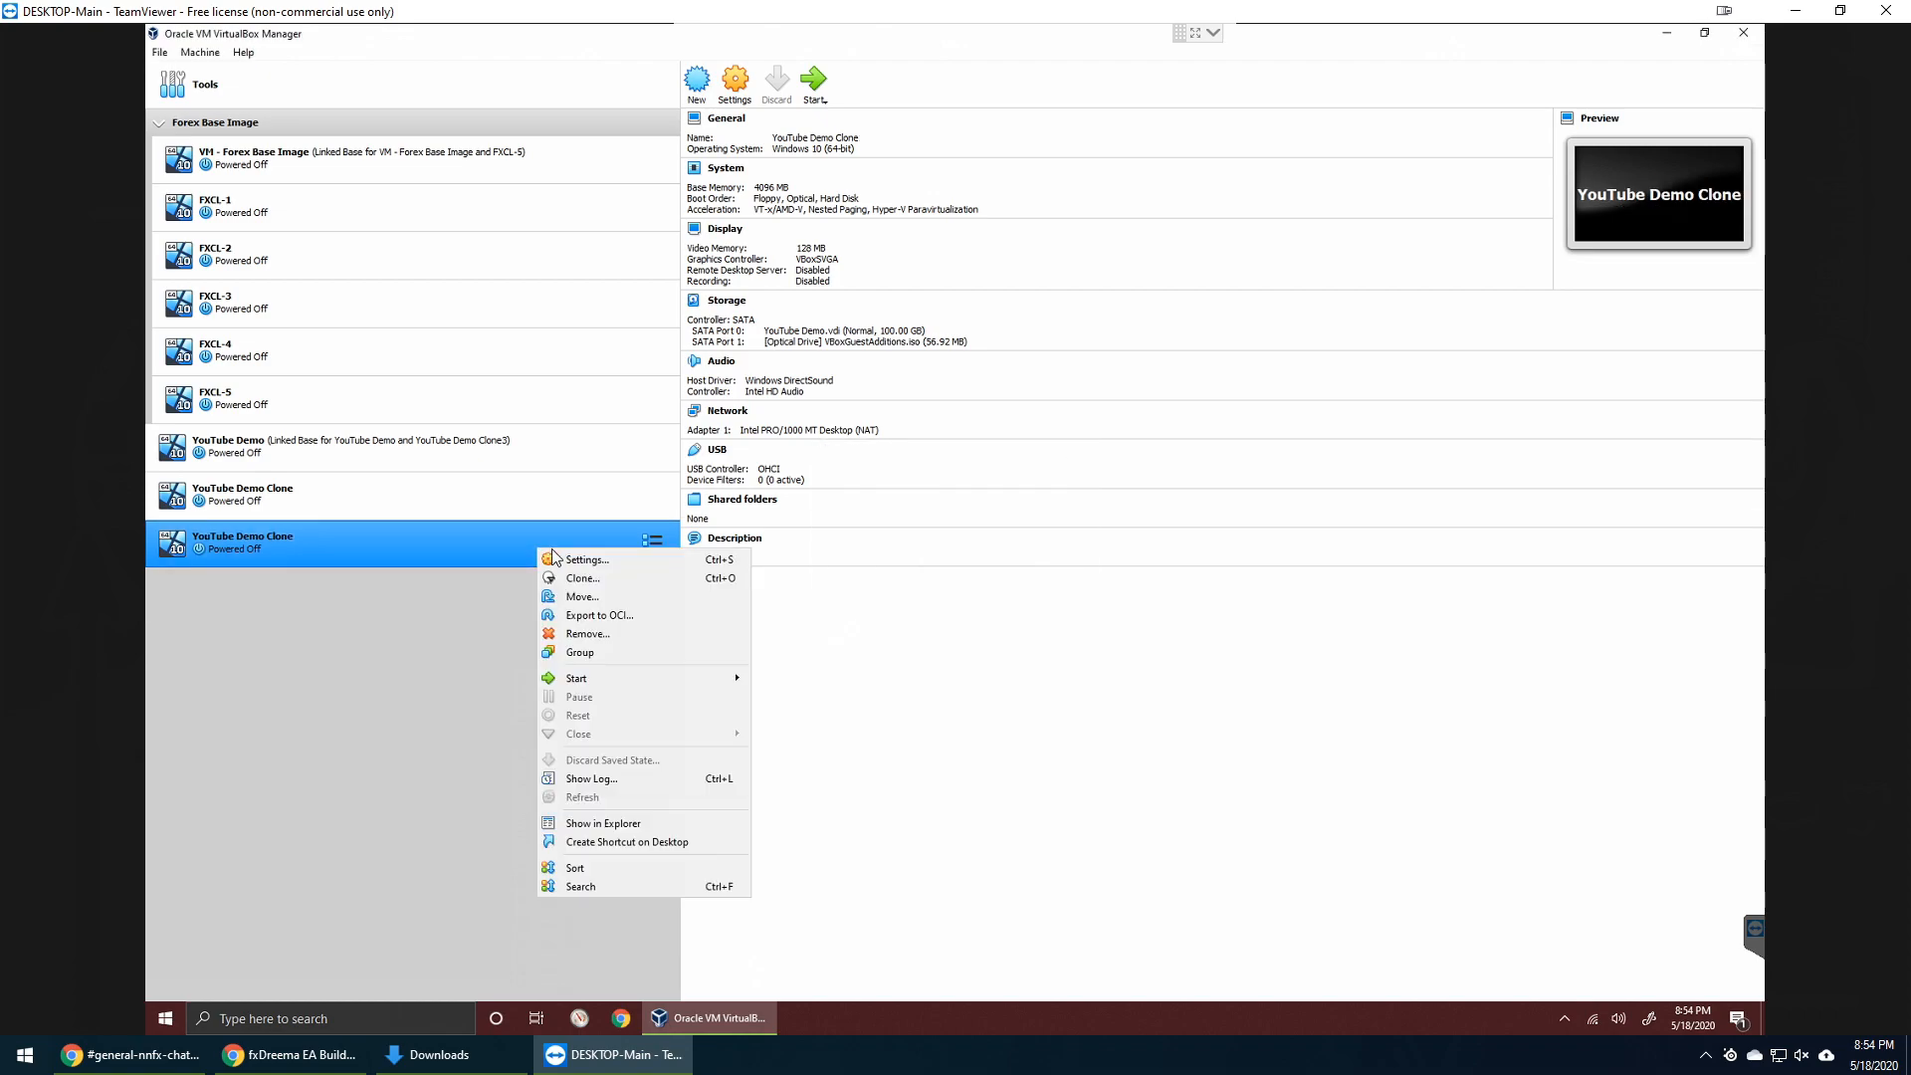
pyautogui.click(587, 634)
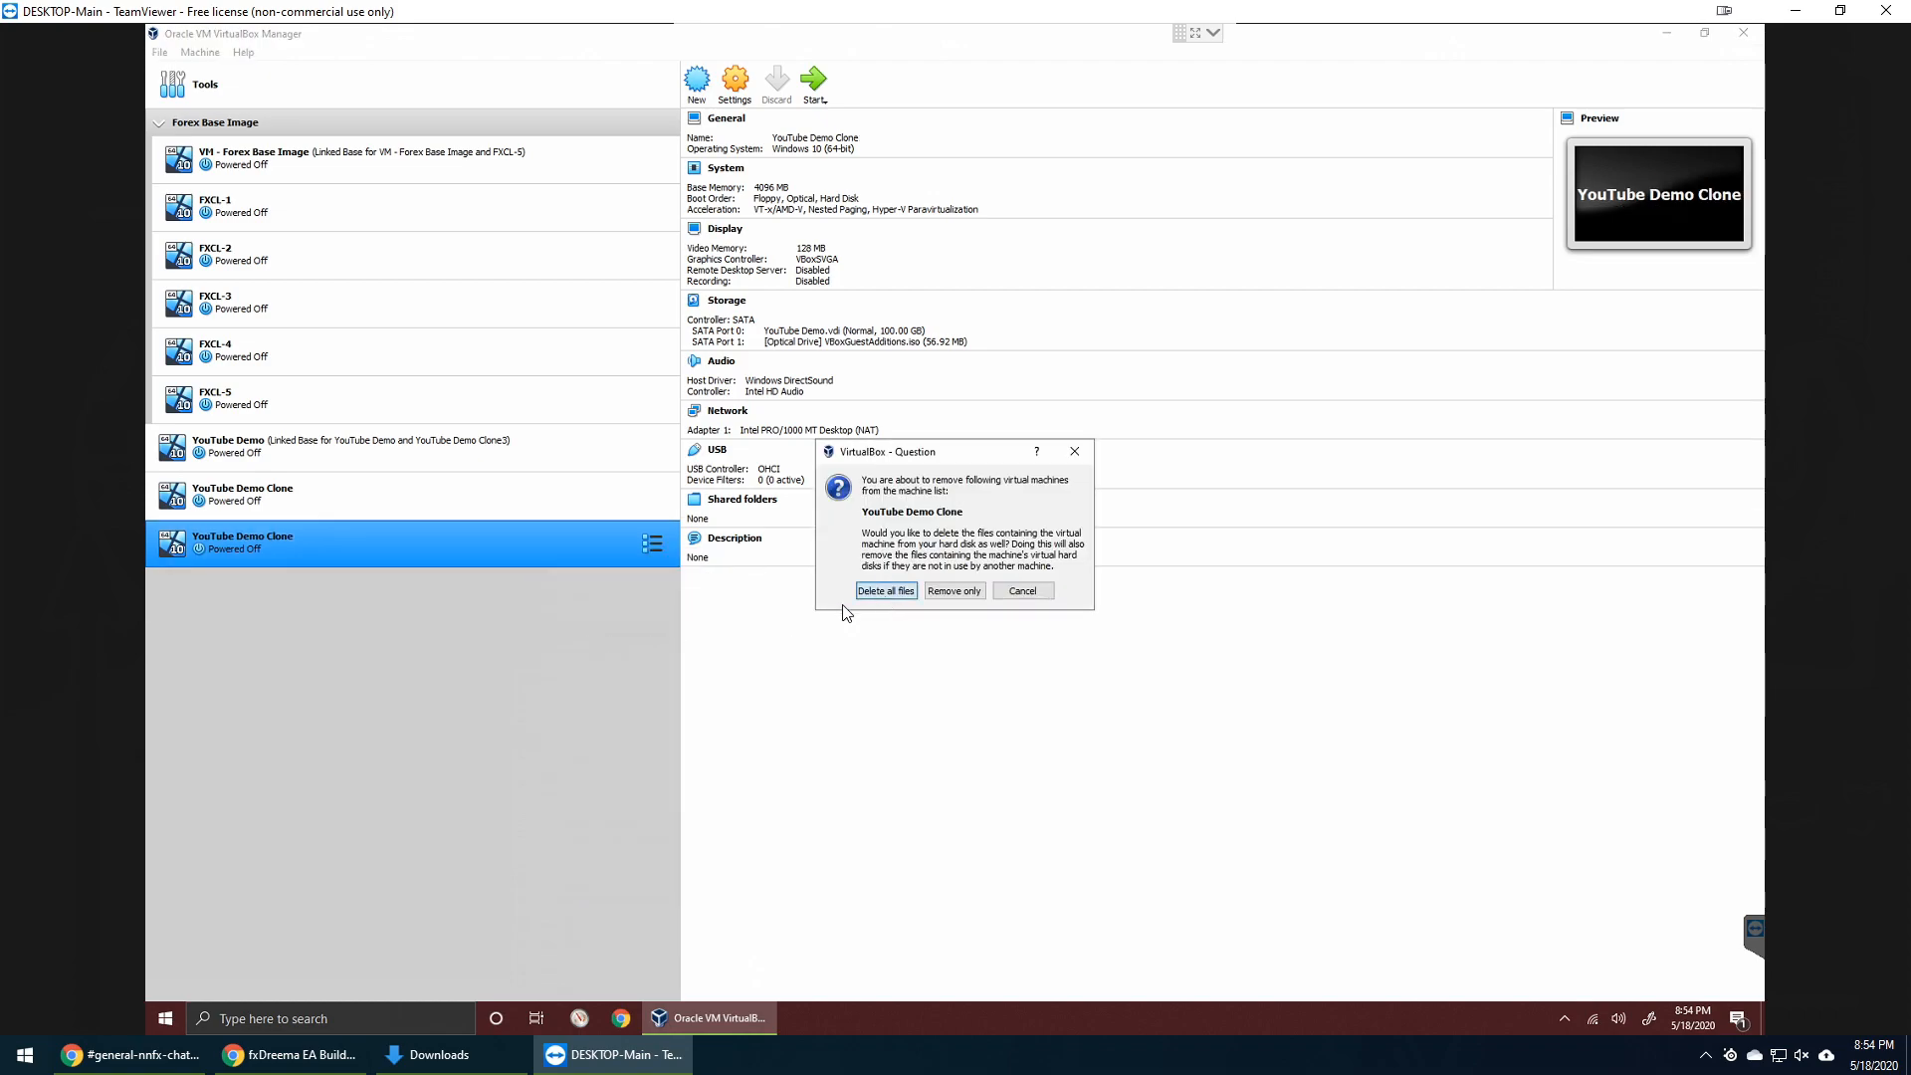
pyautogui.click(889, 590)
pyautogui.rightClick(467, 508)
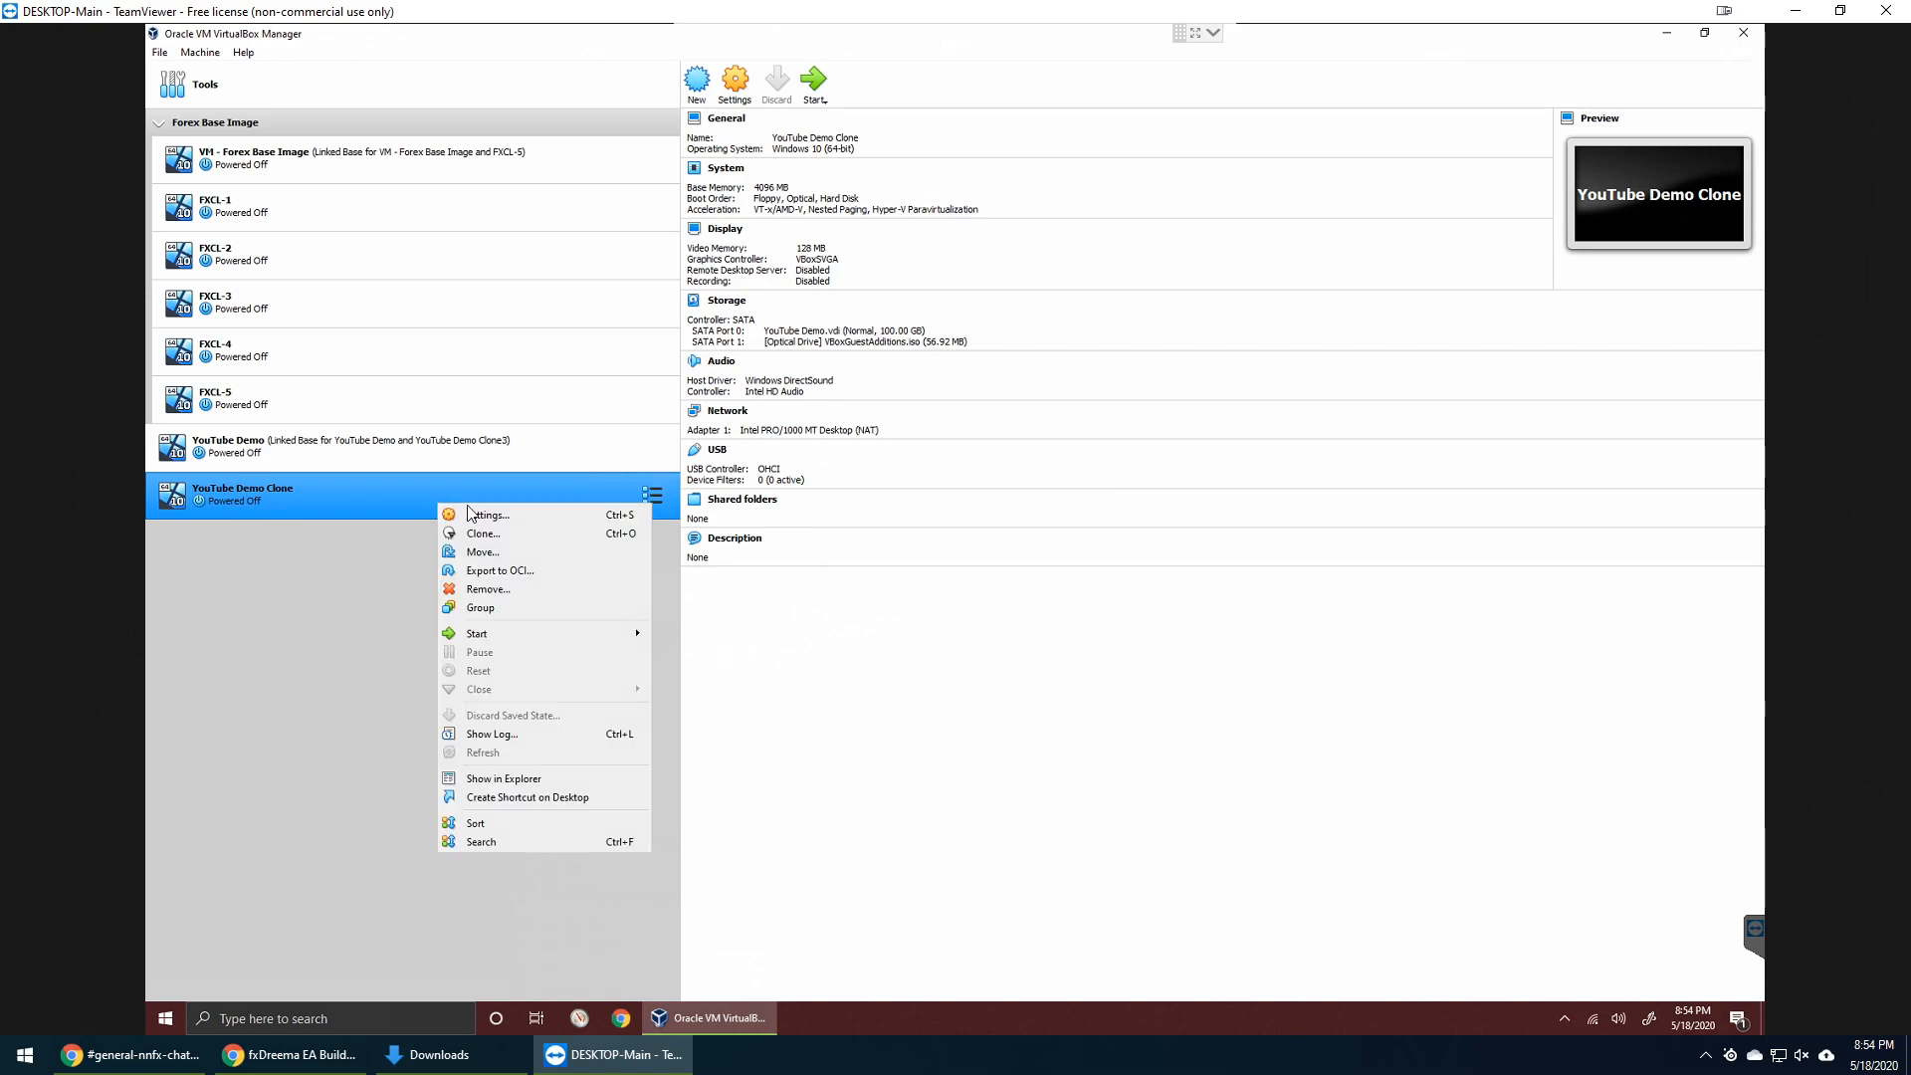
pyautogui.click(540, 589)
pyautogui.click(886, 590)
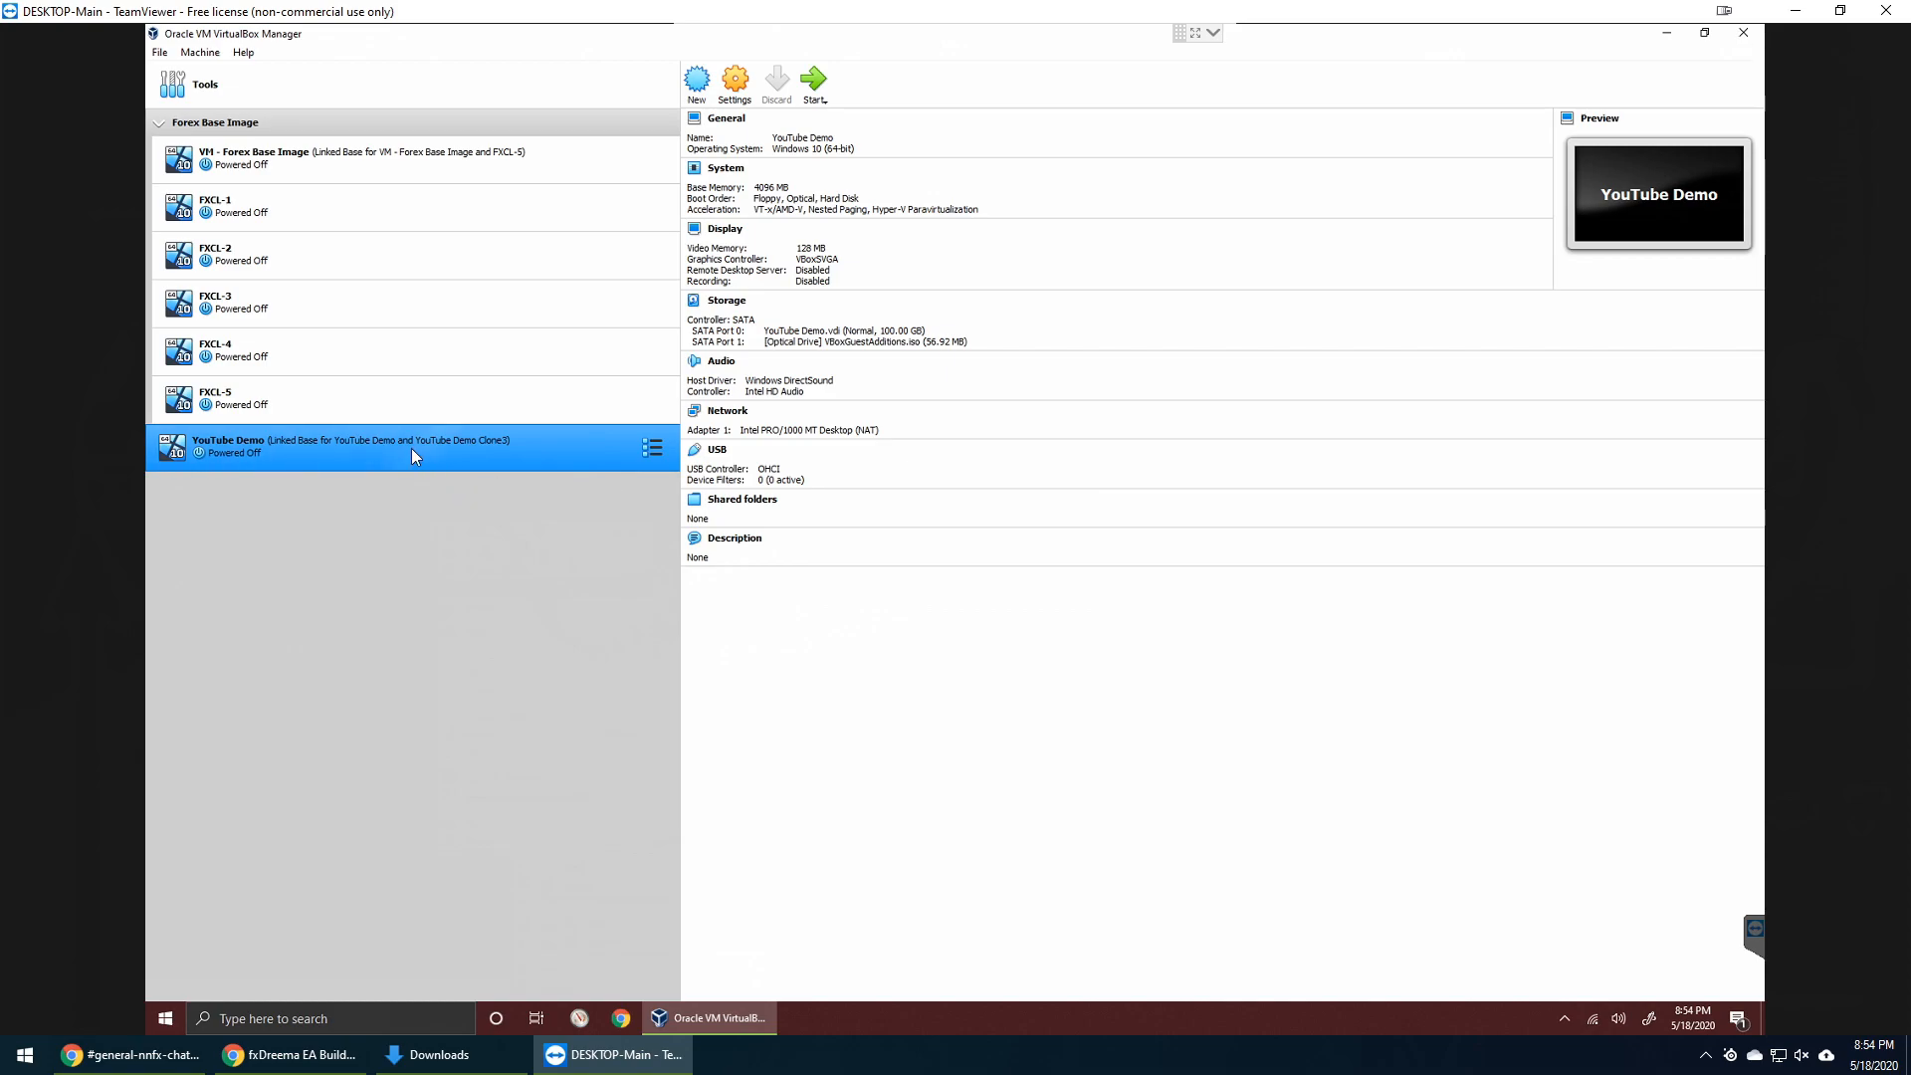
# - Show the snapshots of YouTube Demo and delete the snapshot Linked Base for YouTube Demo and YouTube Demo Clone3
pyautogui.click(652, 448)
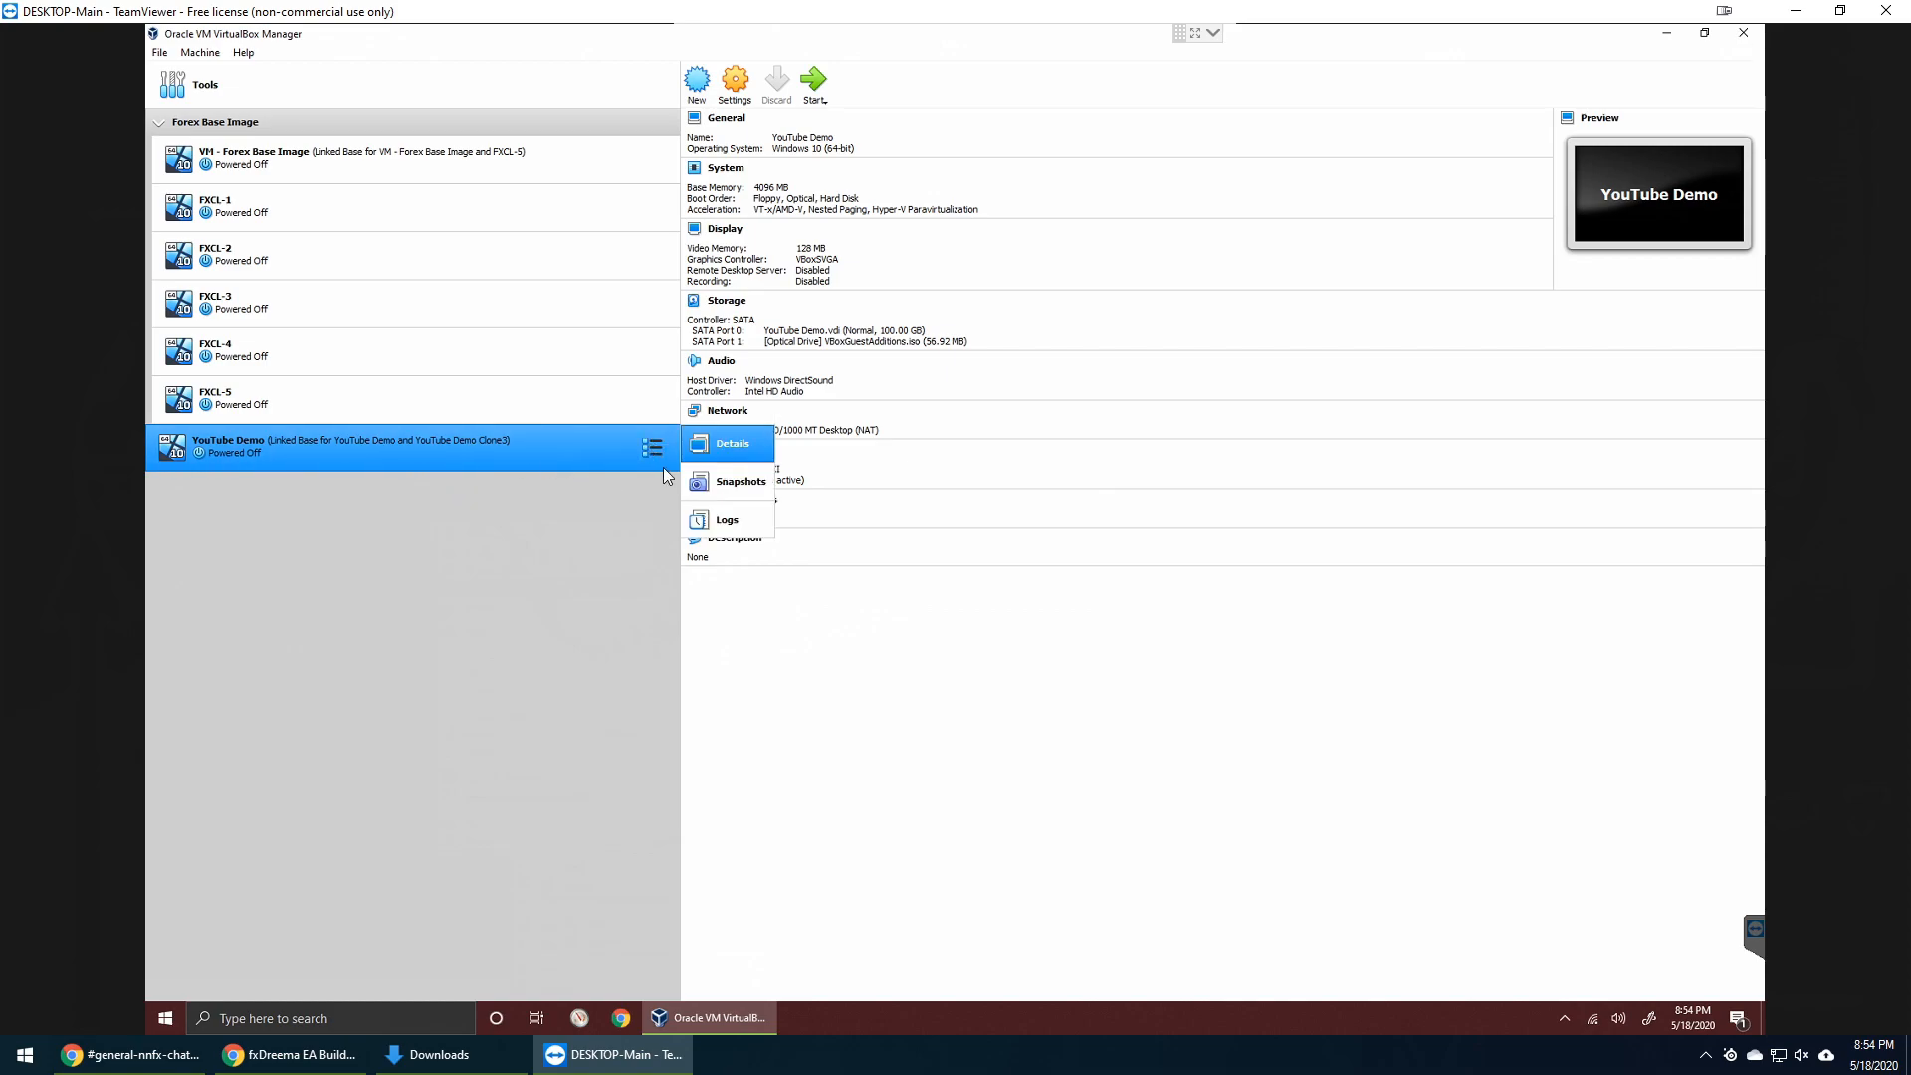
pyautogui.click(731, 482)
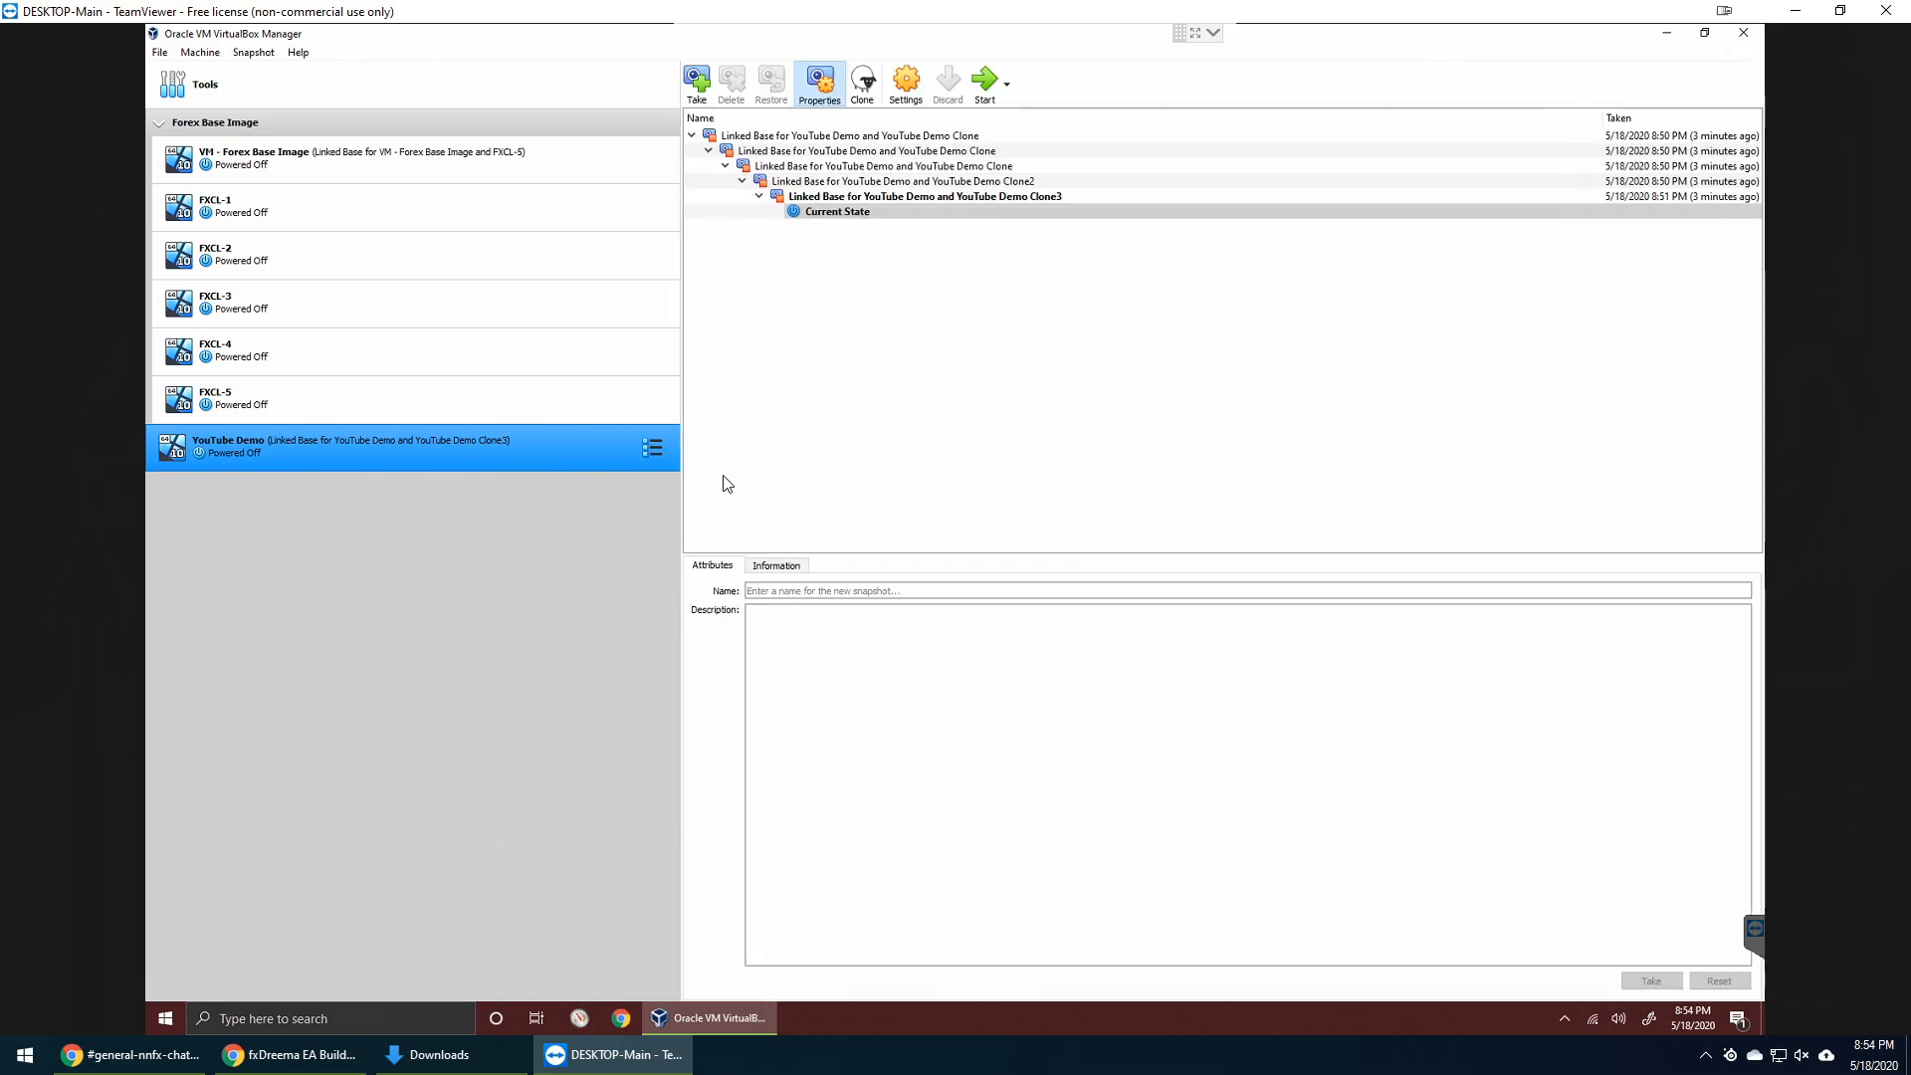
pyautogui.rightClick(887, 200)
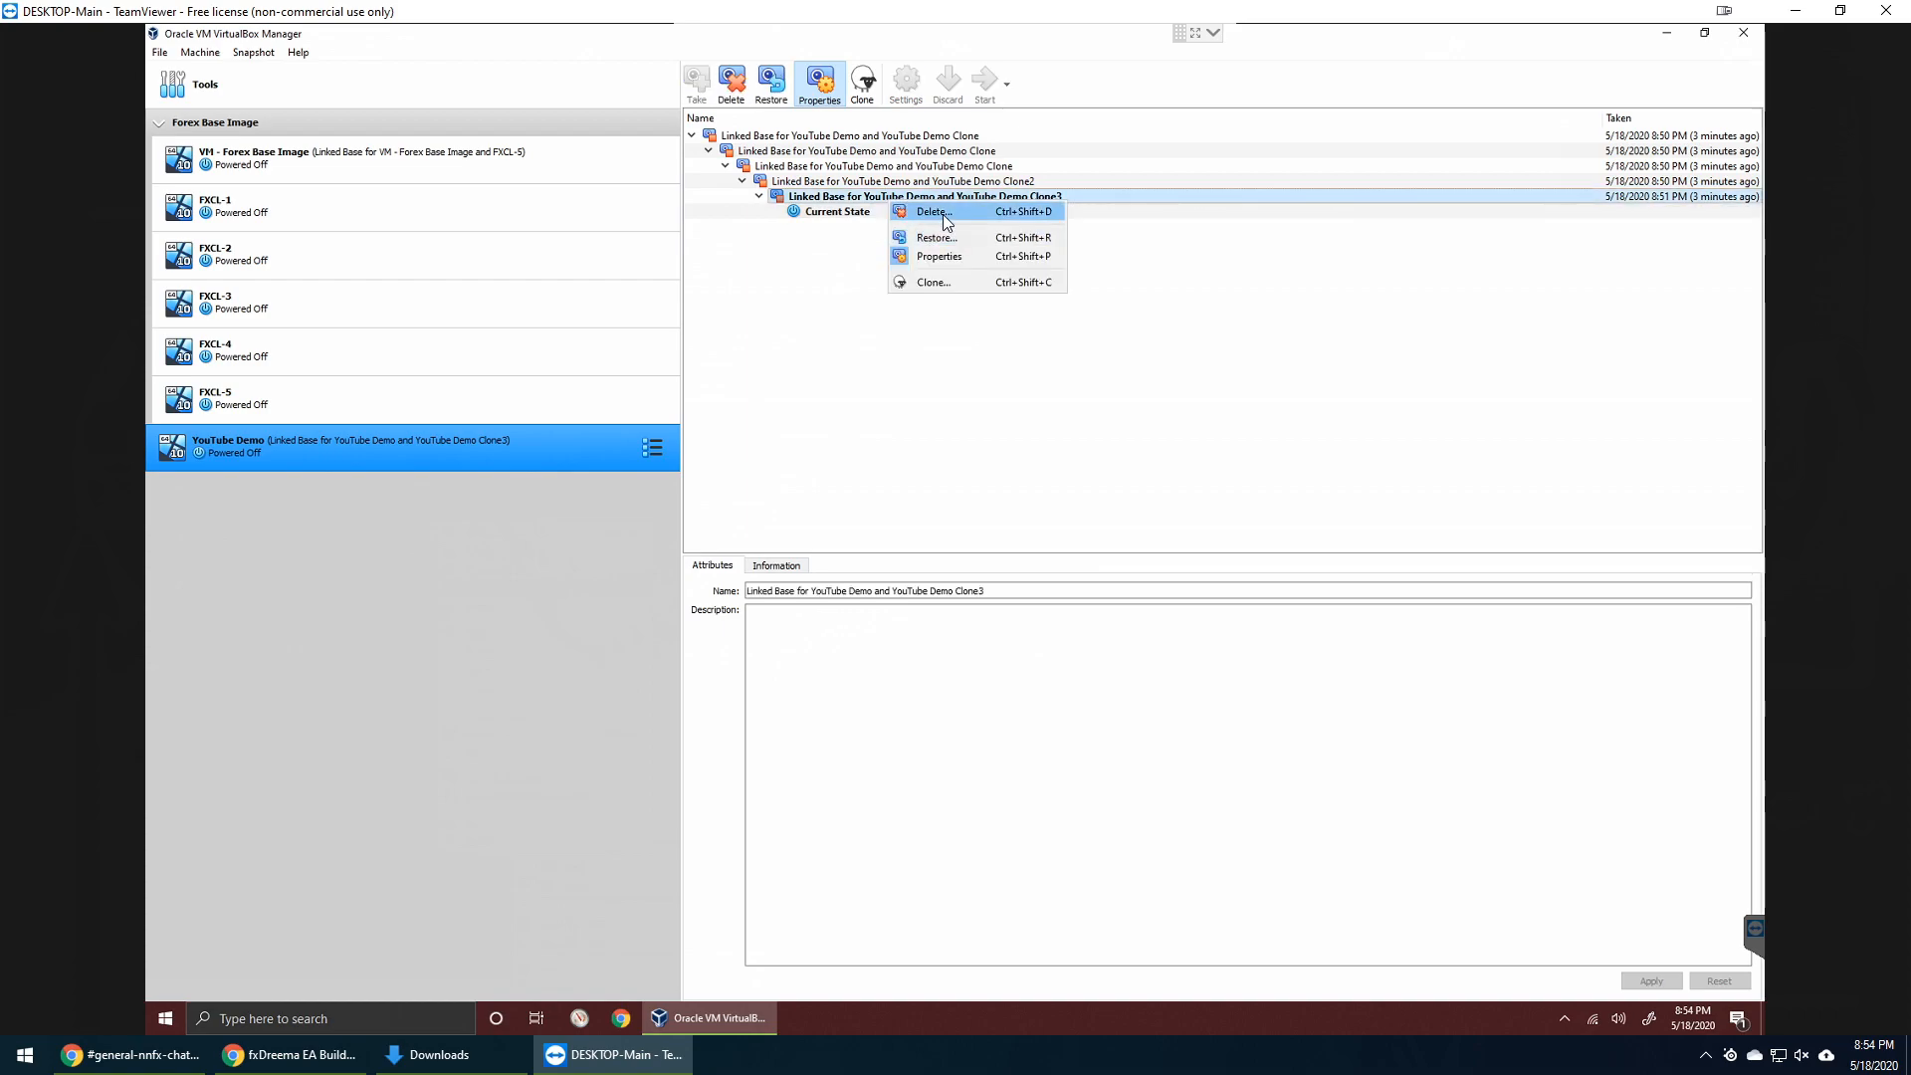
pyautogui.click(939, 212)
pyautogui.click(908, 597)
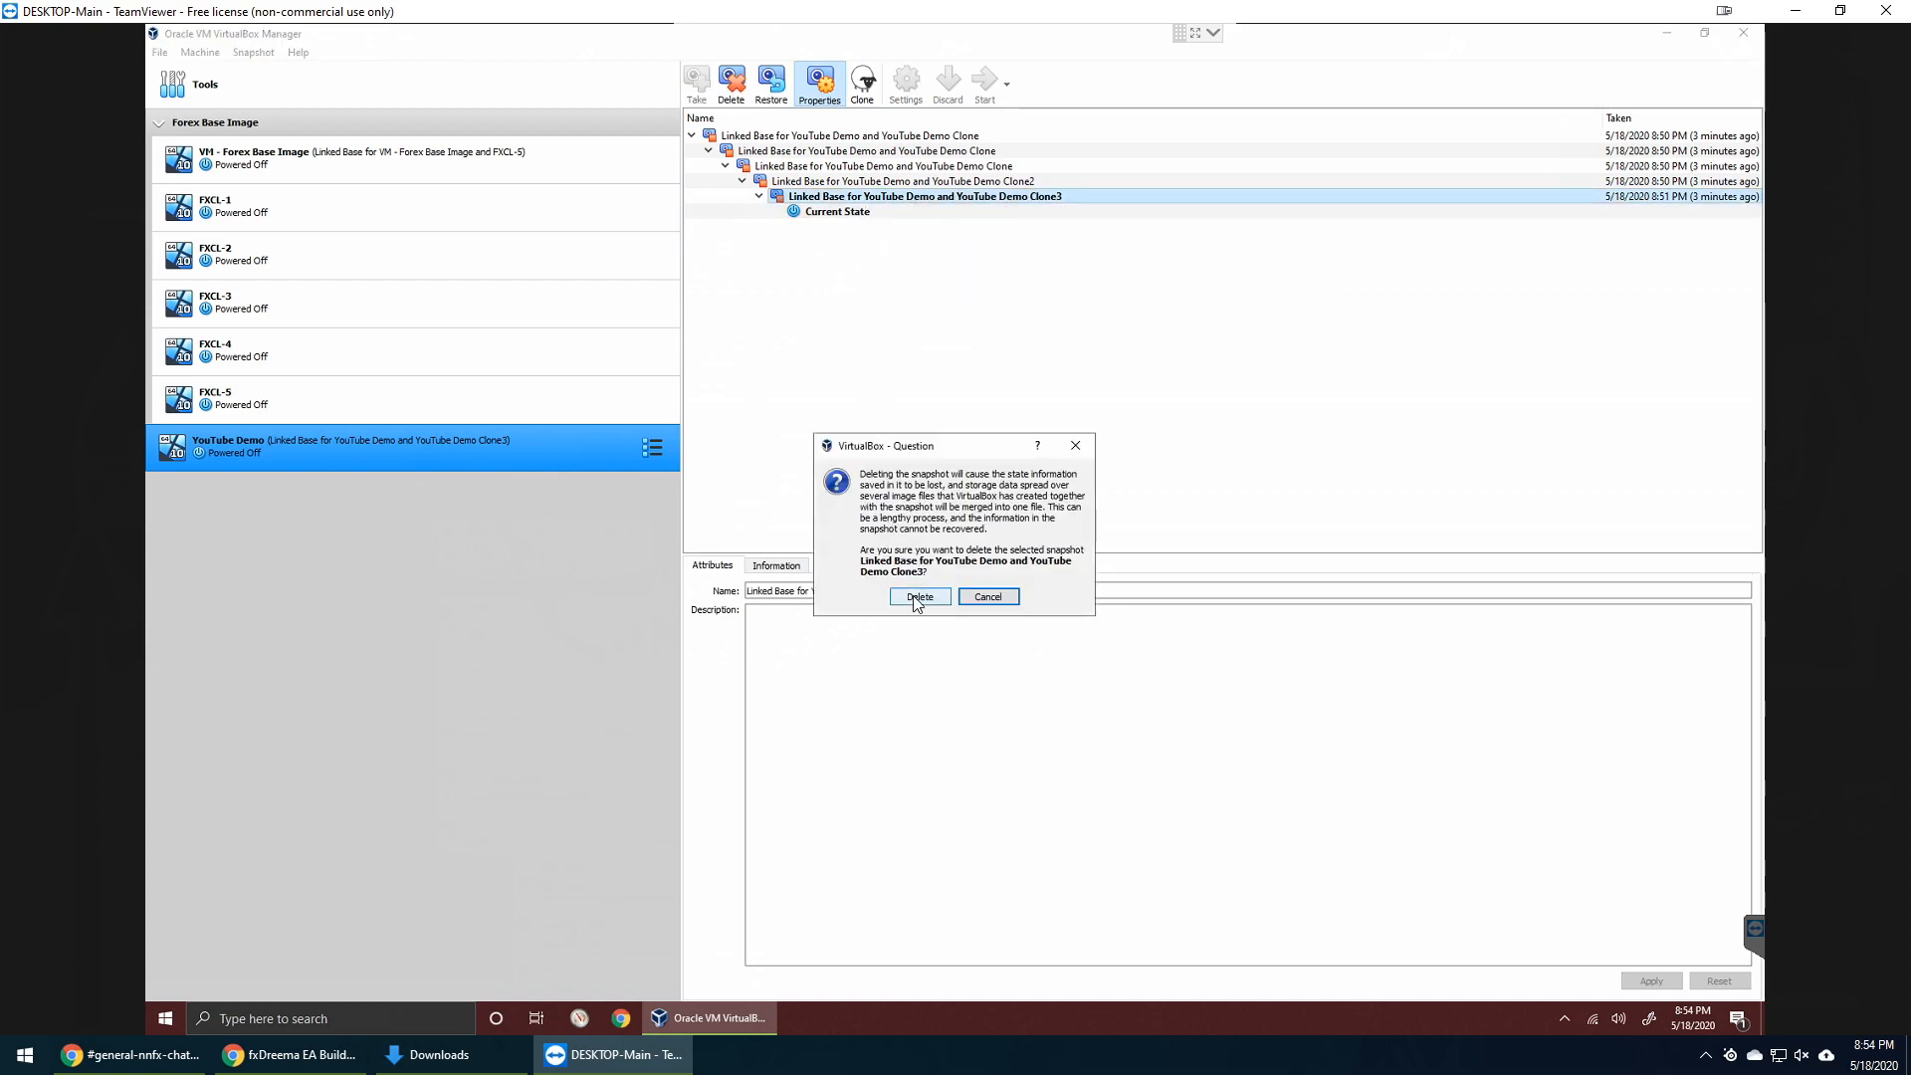
# - Delete the linked base snapshot for YouTube Demo Clone2 and the innermost one for YouTube Demo Clone
pyautogui.rightClick(866, 185)
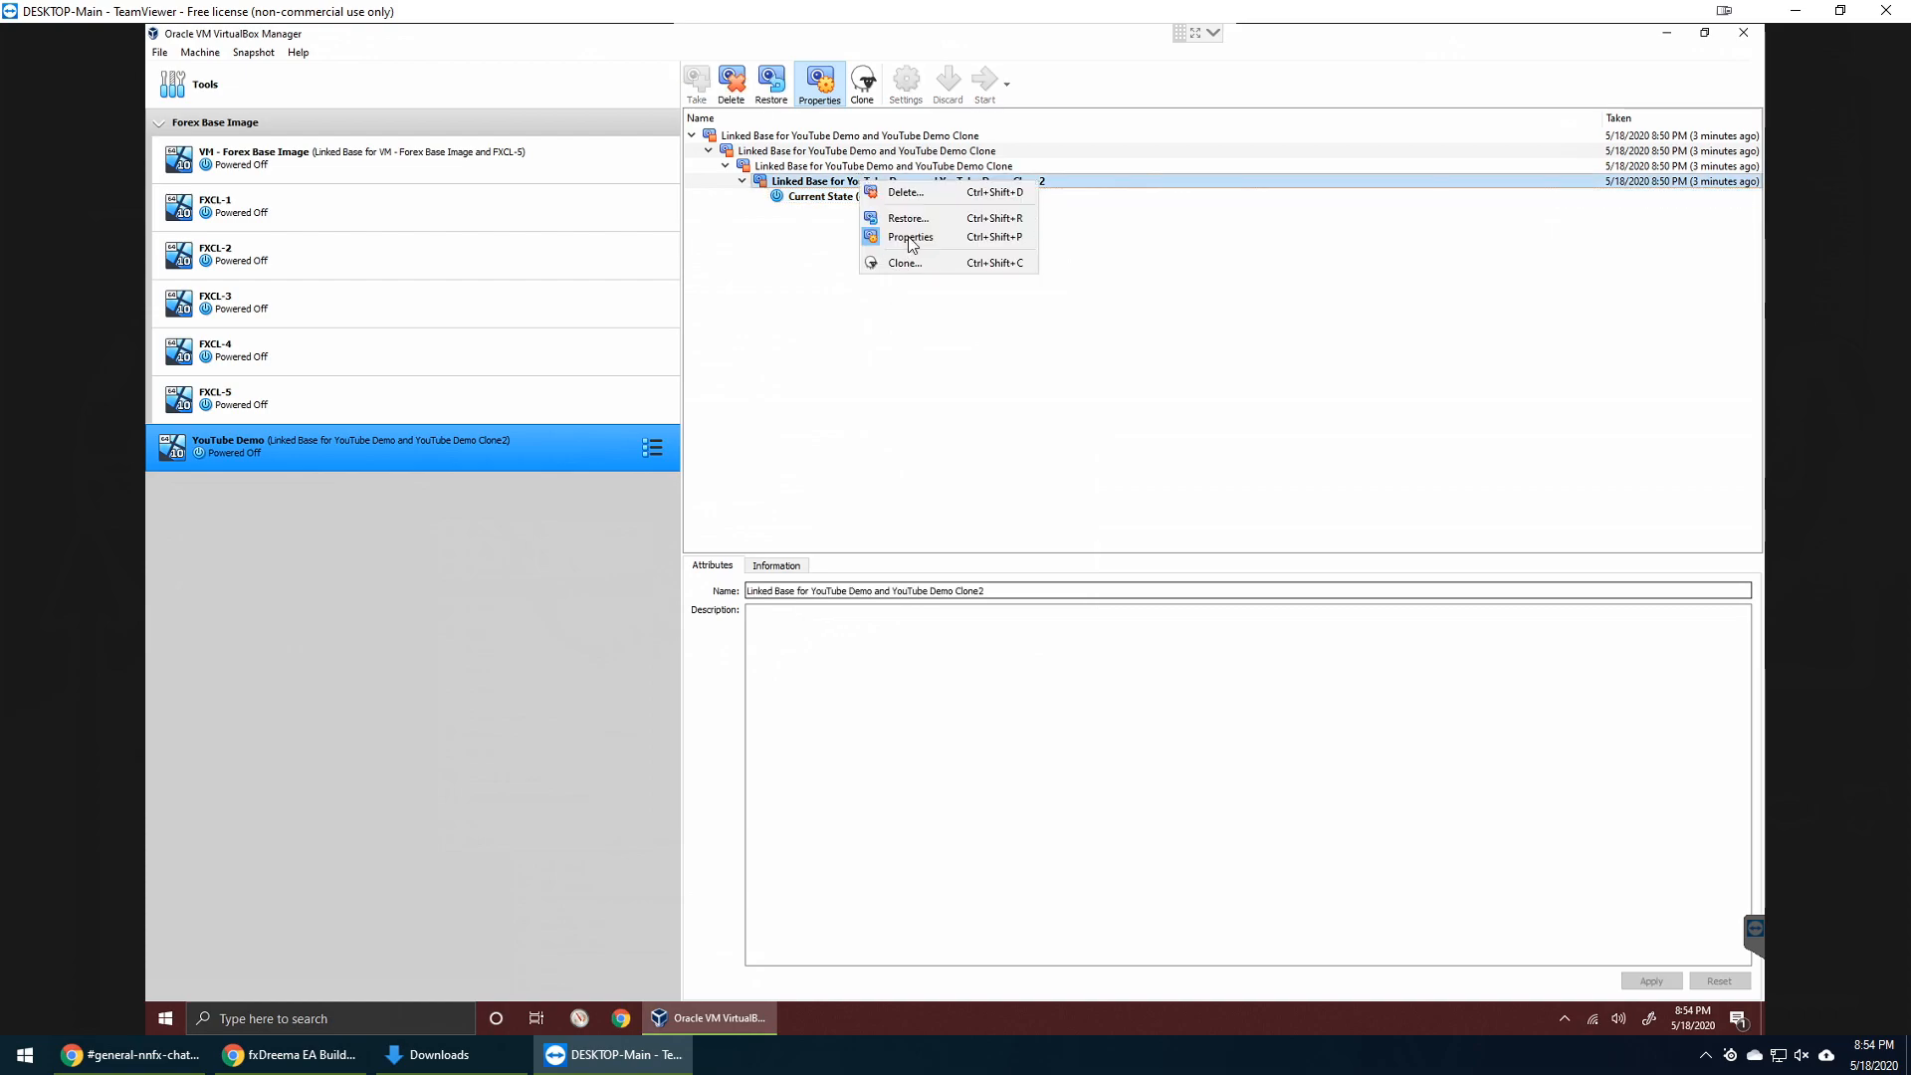
pyautogui.click(906, 192)
pyautogui.click(919, 598)
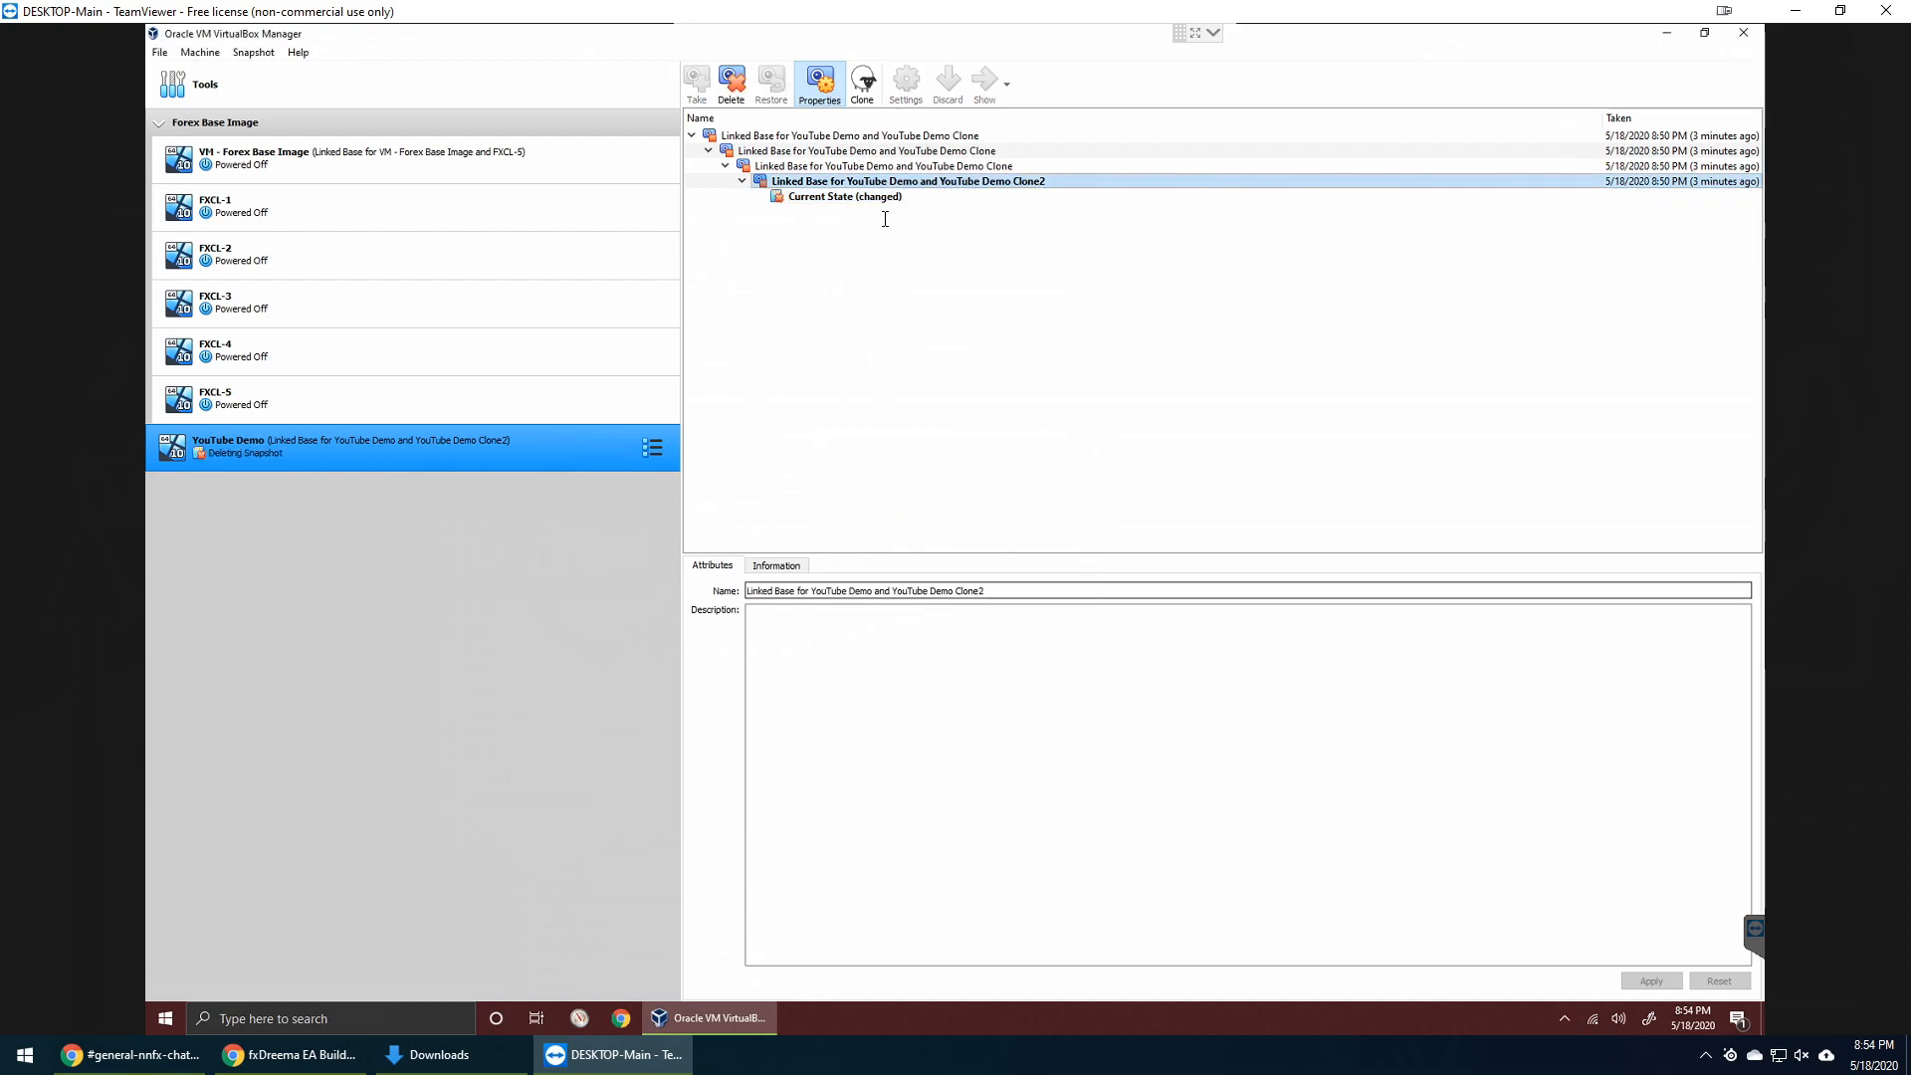
pyautogui.rightClick(887, 168)
pyautogui.click(932, 181)
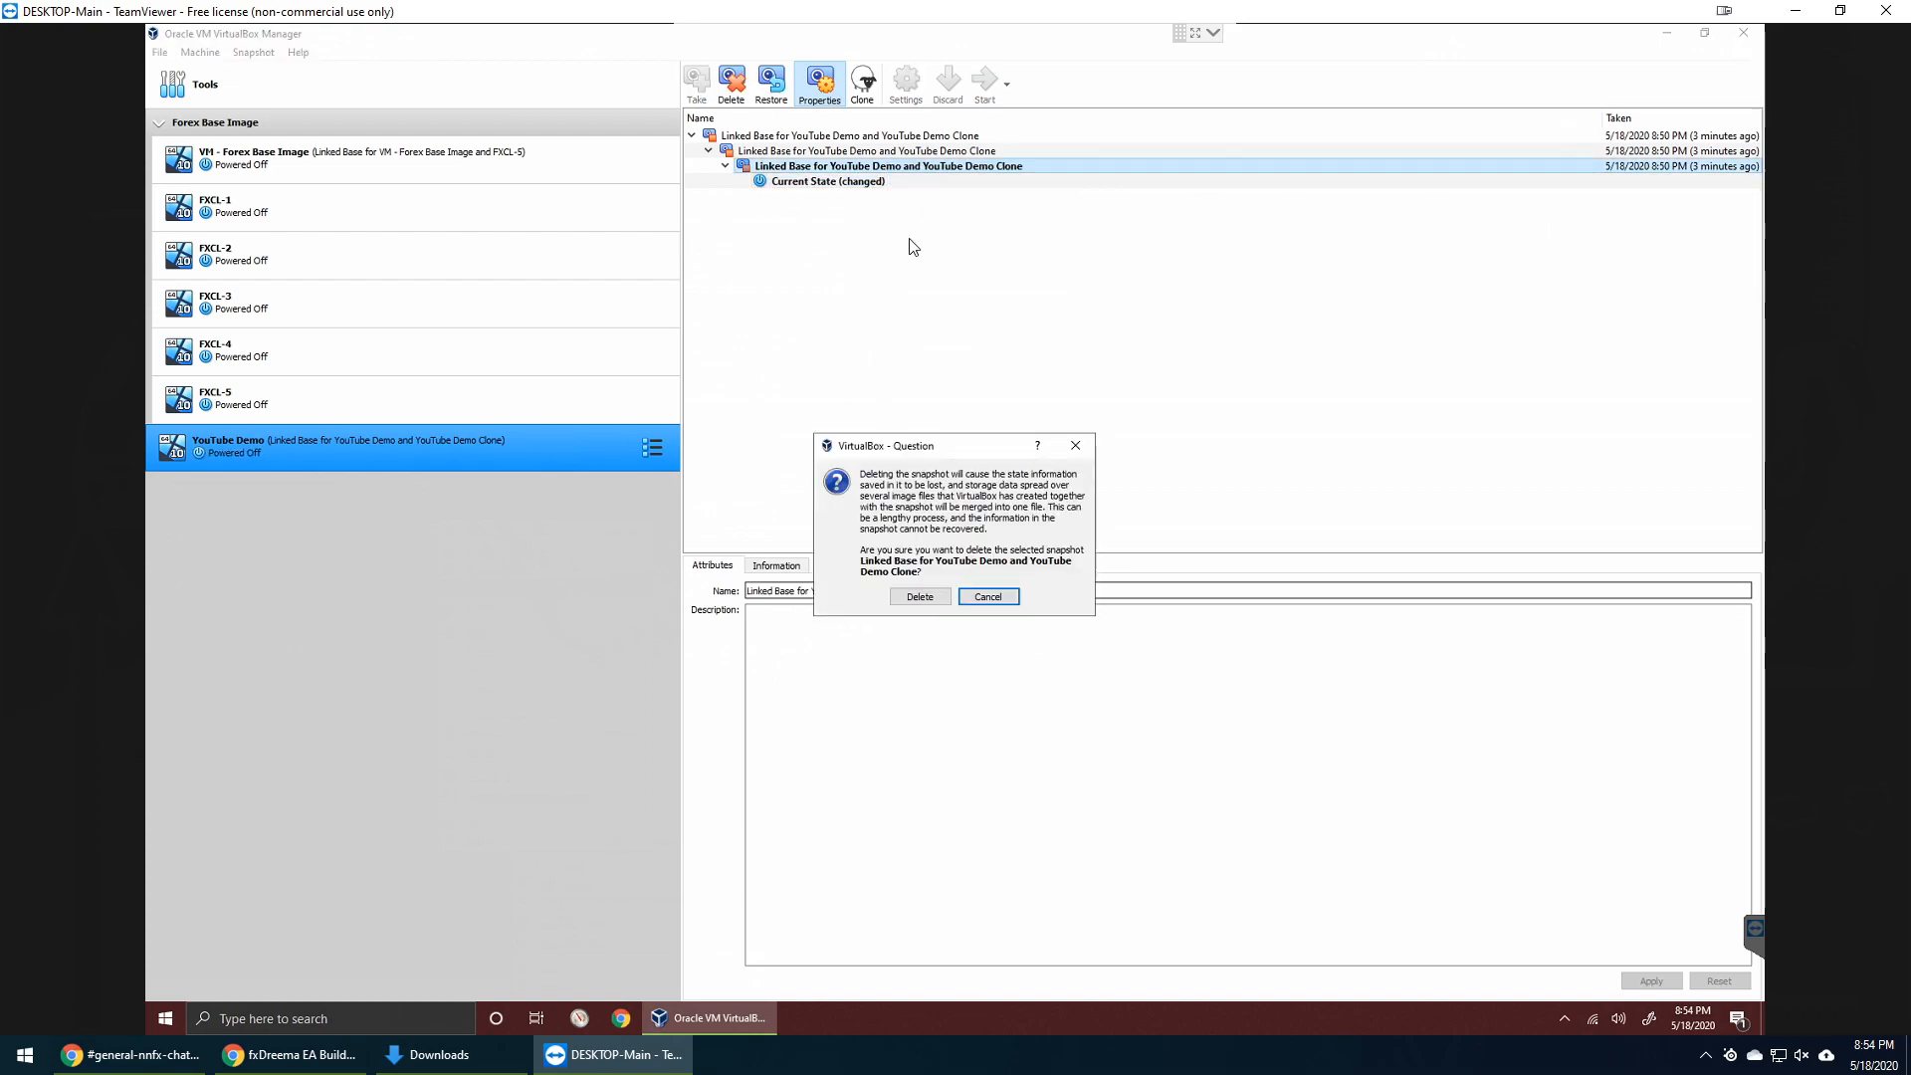
pyautogui.click(908, 595)
# - Delete the child of the two remaining snapshots named Linked Base for YouTube Demo and YouTube Demo Clone
pyautogui.click(863, 137)
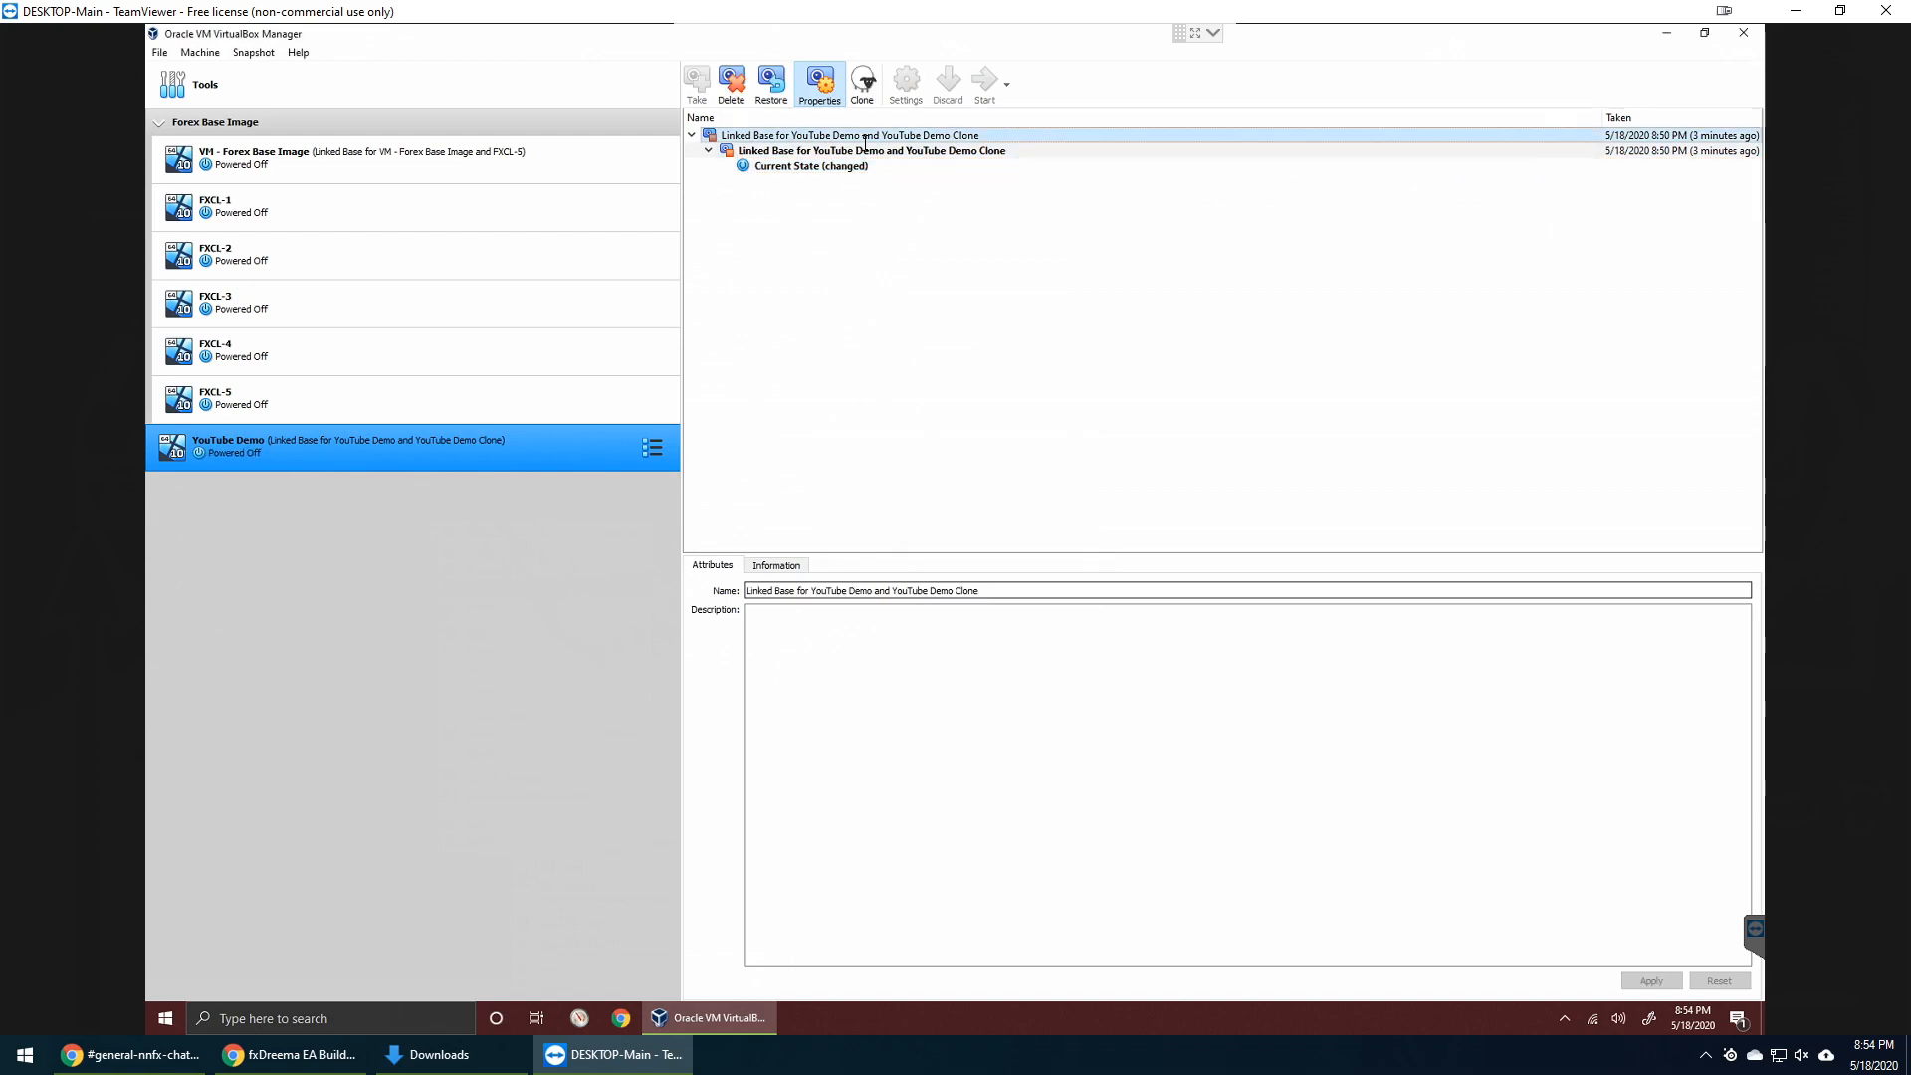
pyautogui.rightClick(863, 141)
pyautogui.click(790, 154)
pyautogui.rightClick(790, 153)
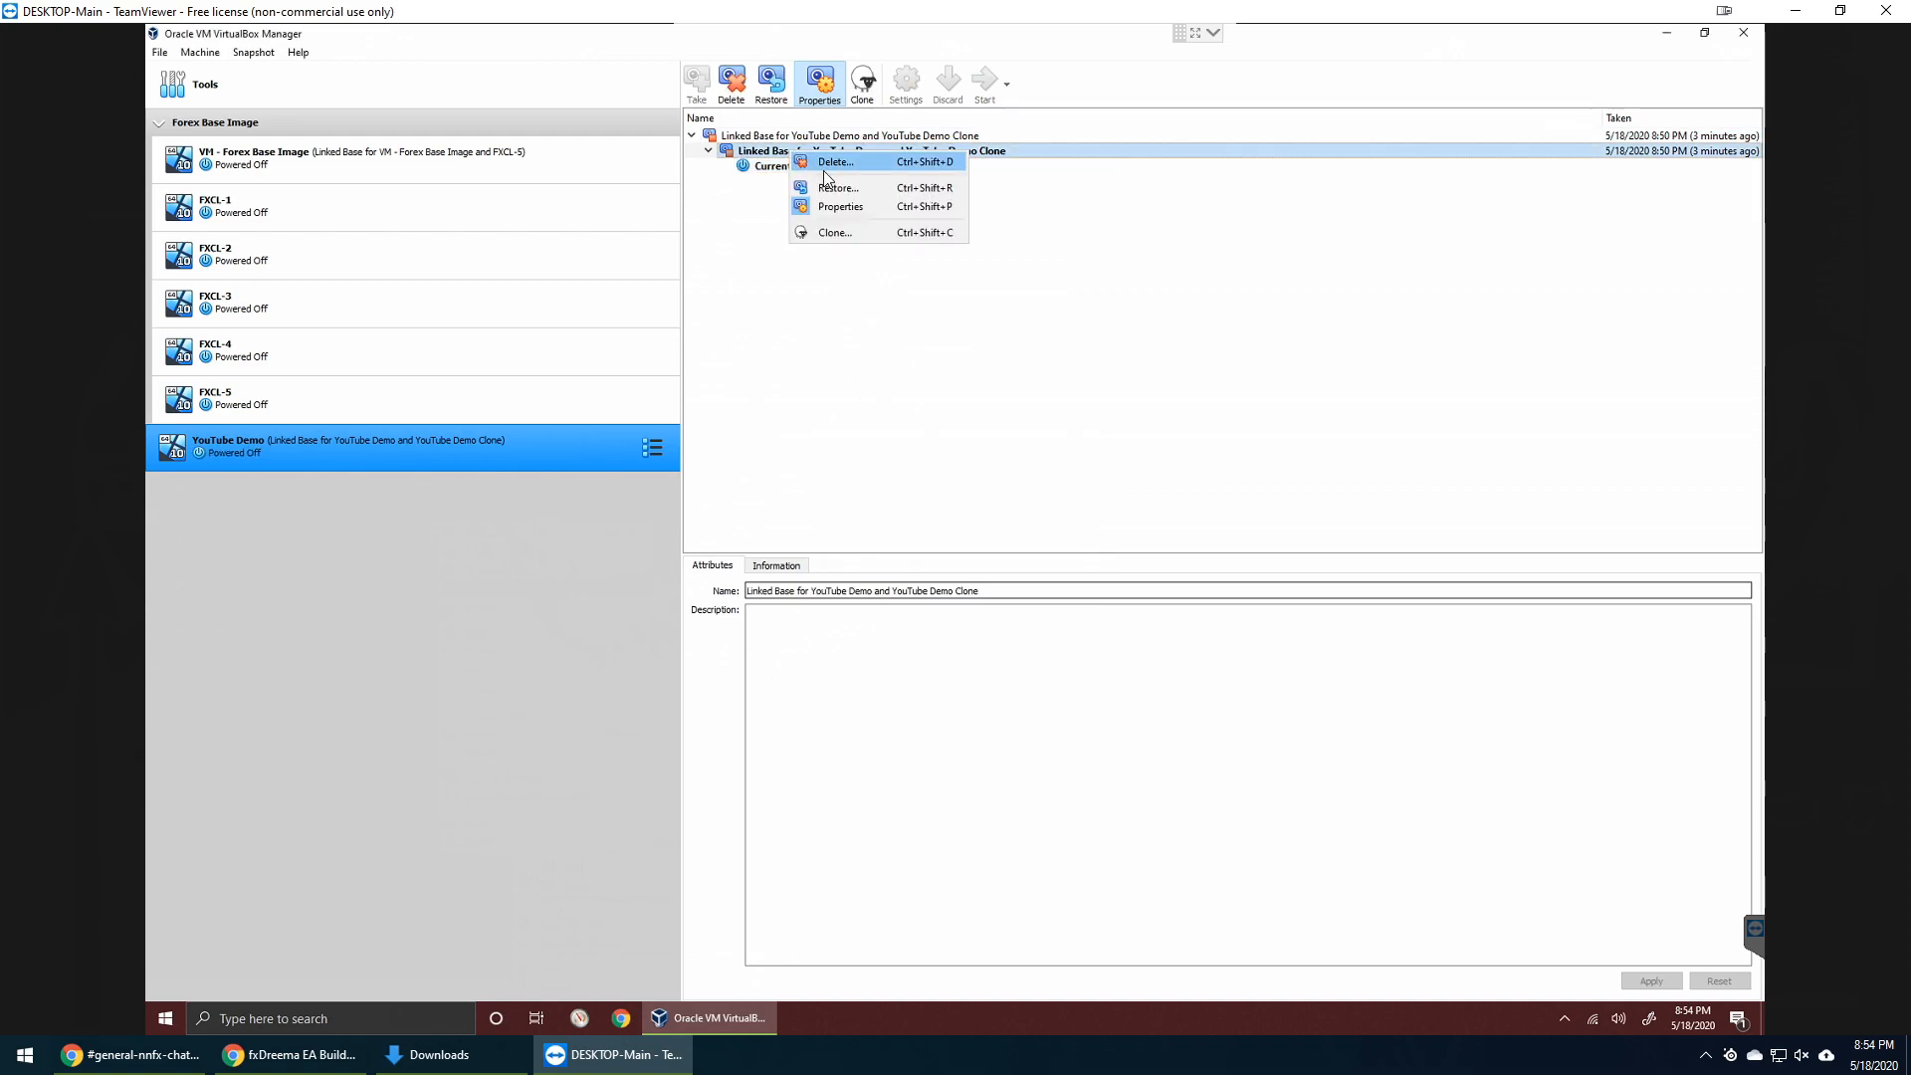
pyautogui.click(826, 166)
pyautogui.click(918, 595)
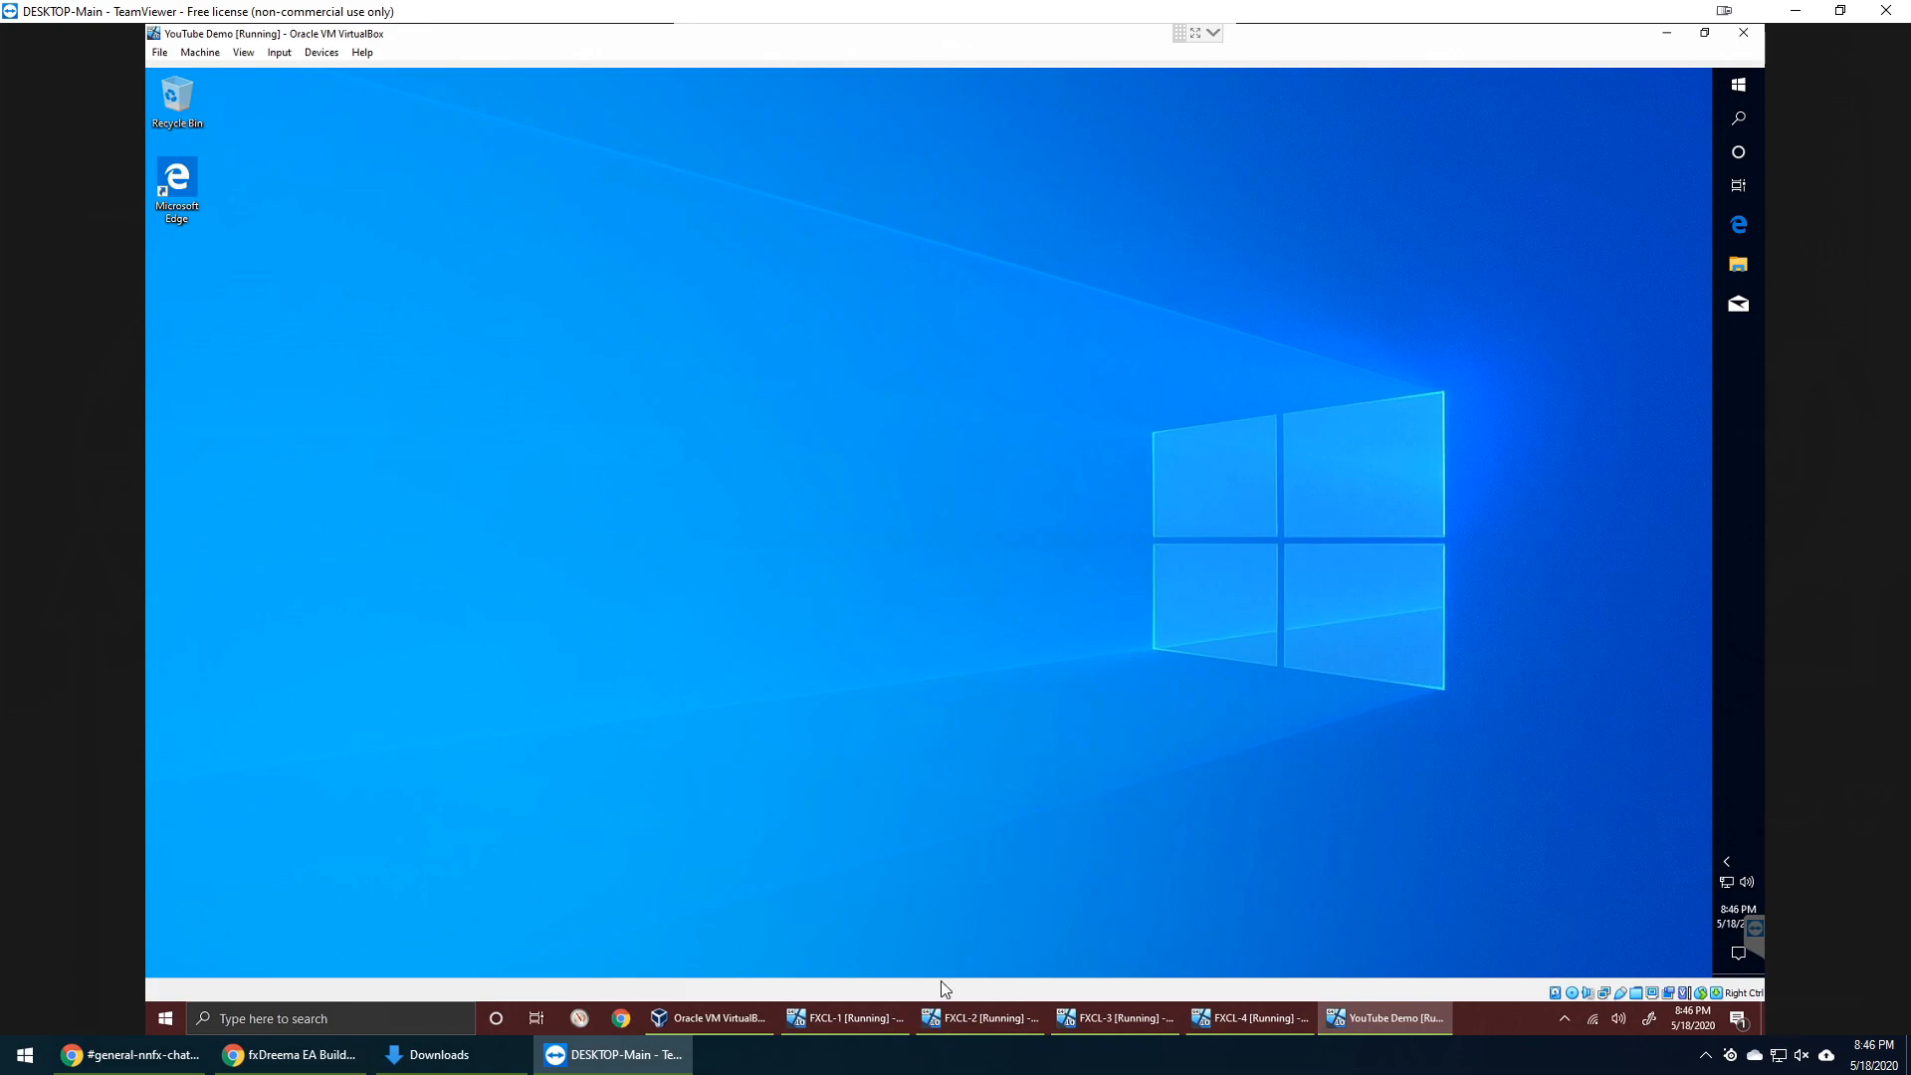
# - Look through the running FXCL-1, FXCL-3 and FXCL-4 virtual machines
pyautogui.click(946, 1016)
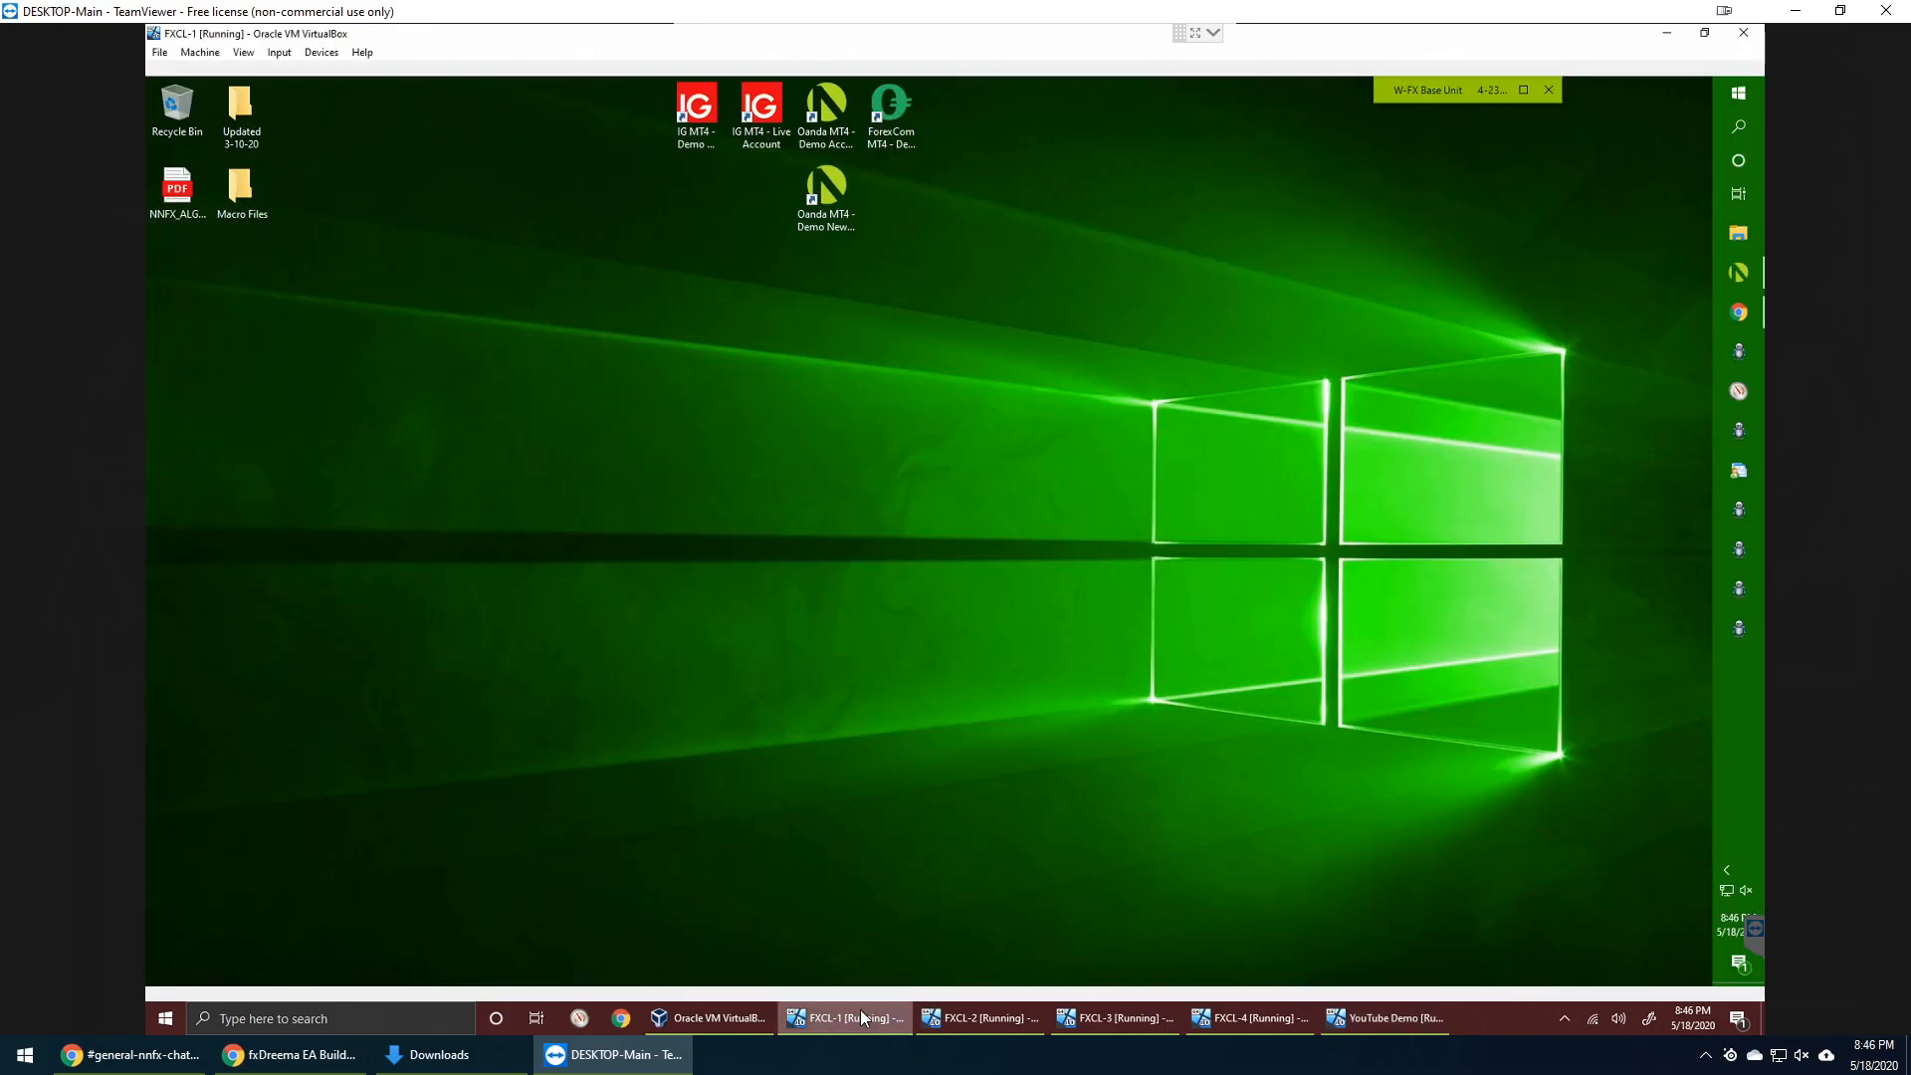
pyautogui.click(1111, 1019)
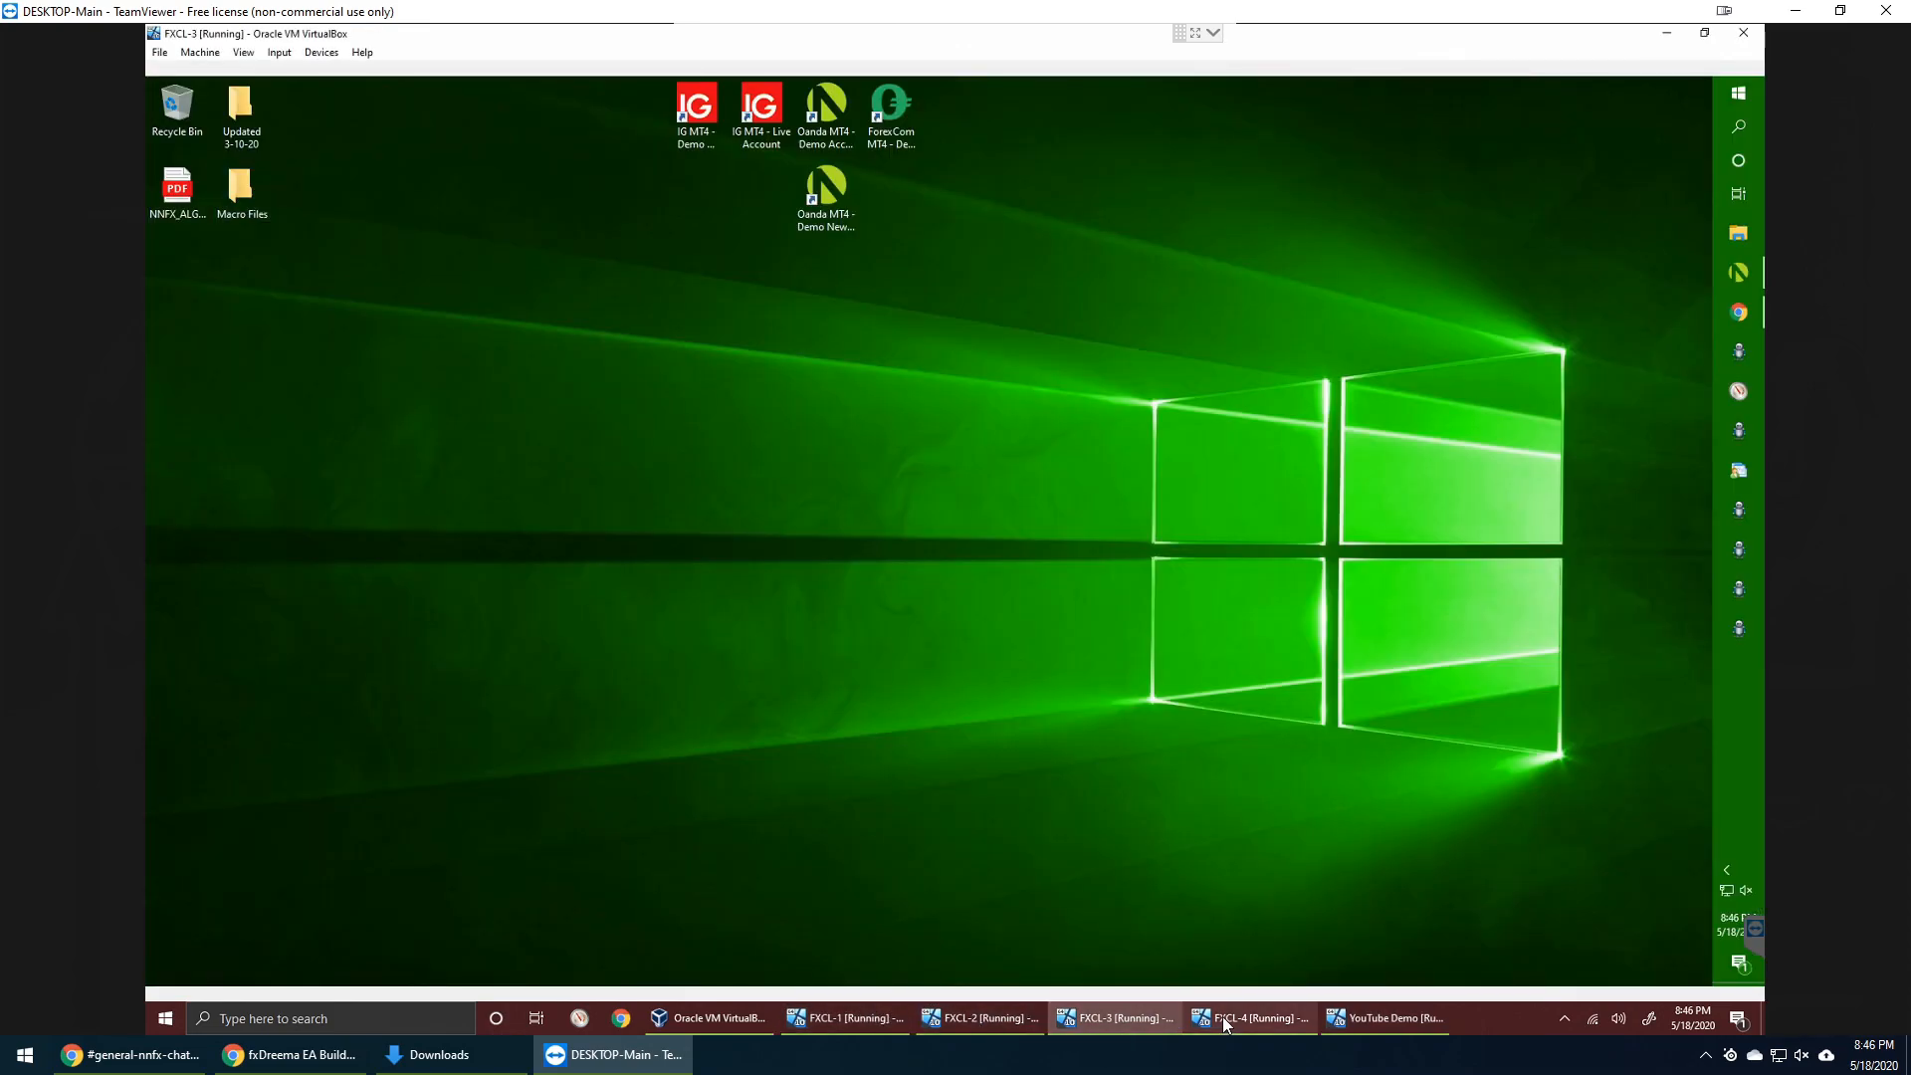
pyautogui.click(1222, 1016)
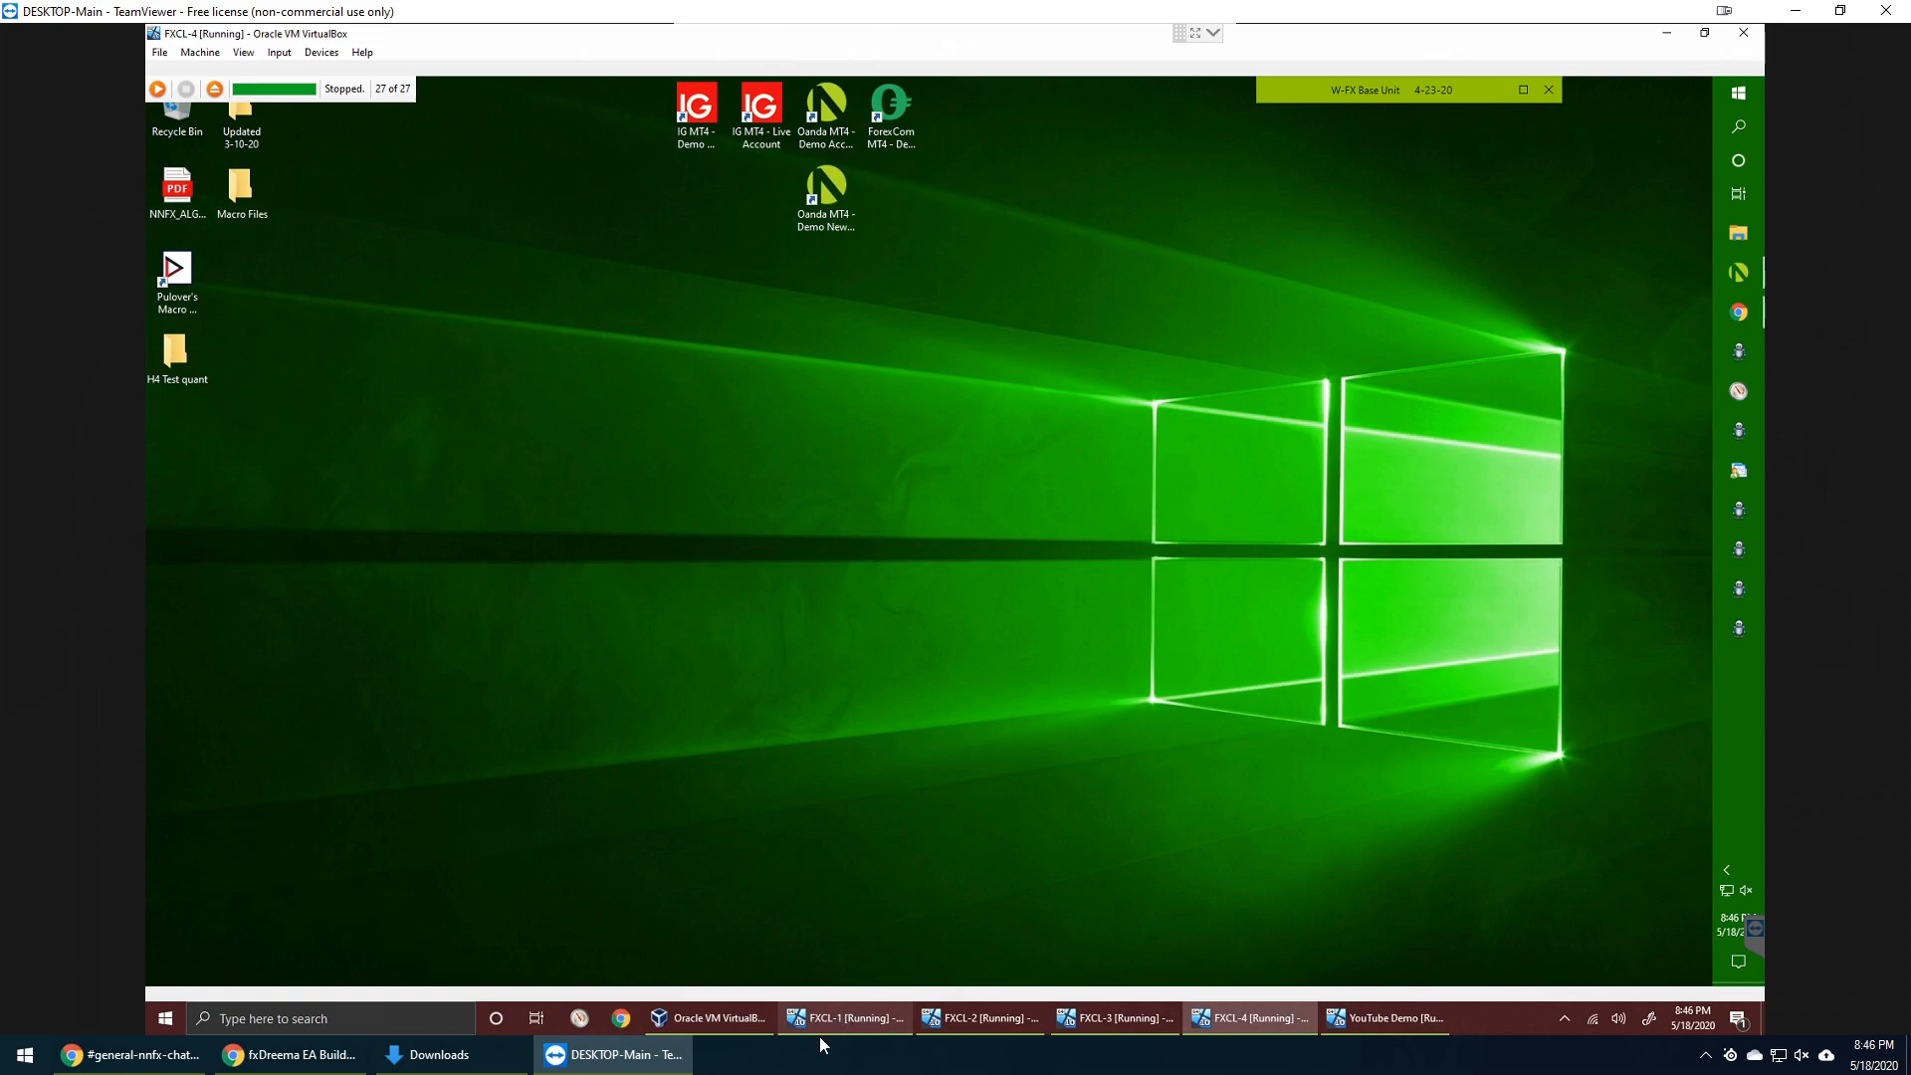
# - Return to FXCL-1, bring up its Oanda trading terminal, and close the machine with its state saved
pyautogui.click(839, 1019)
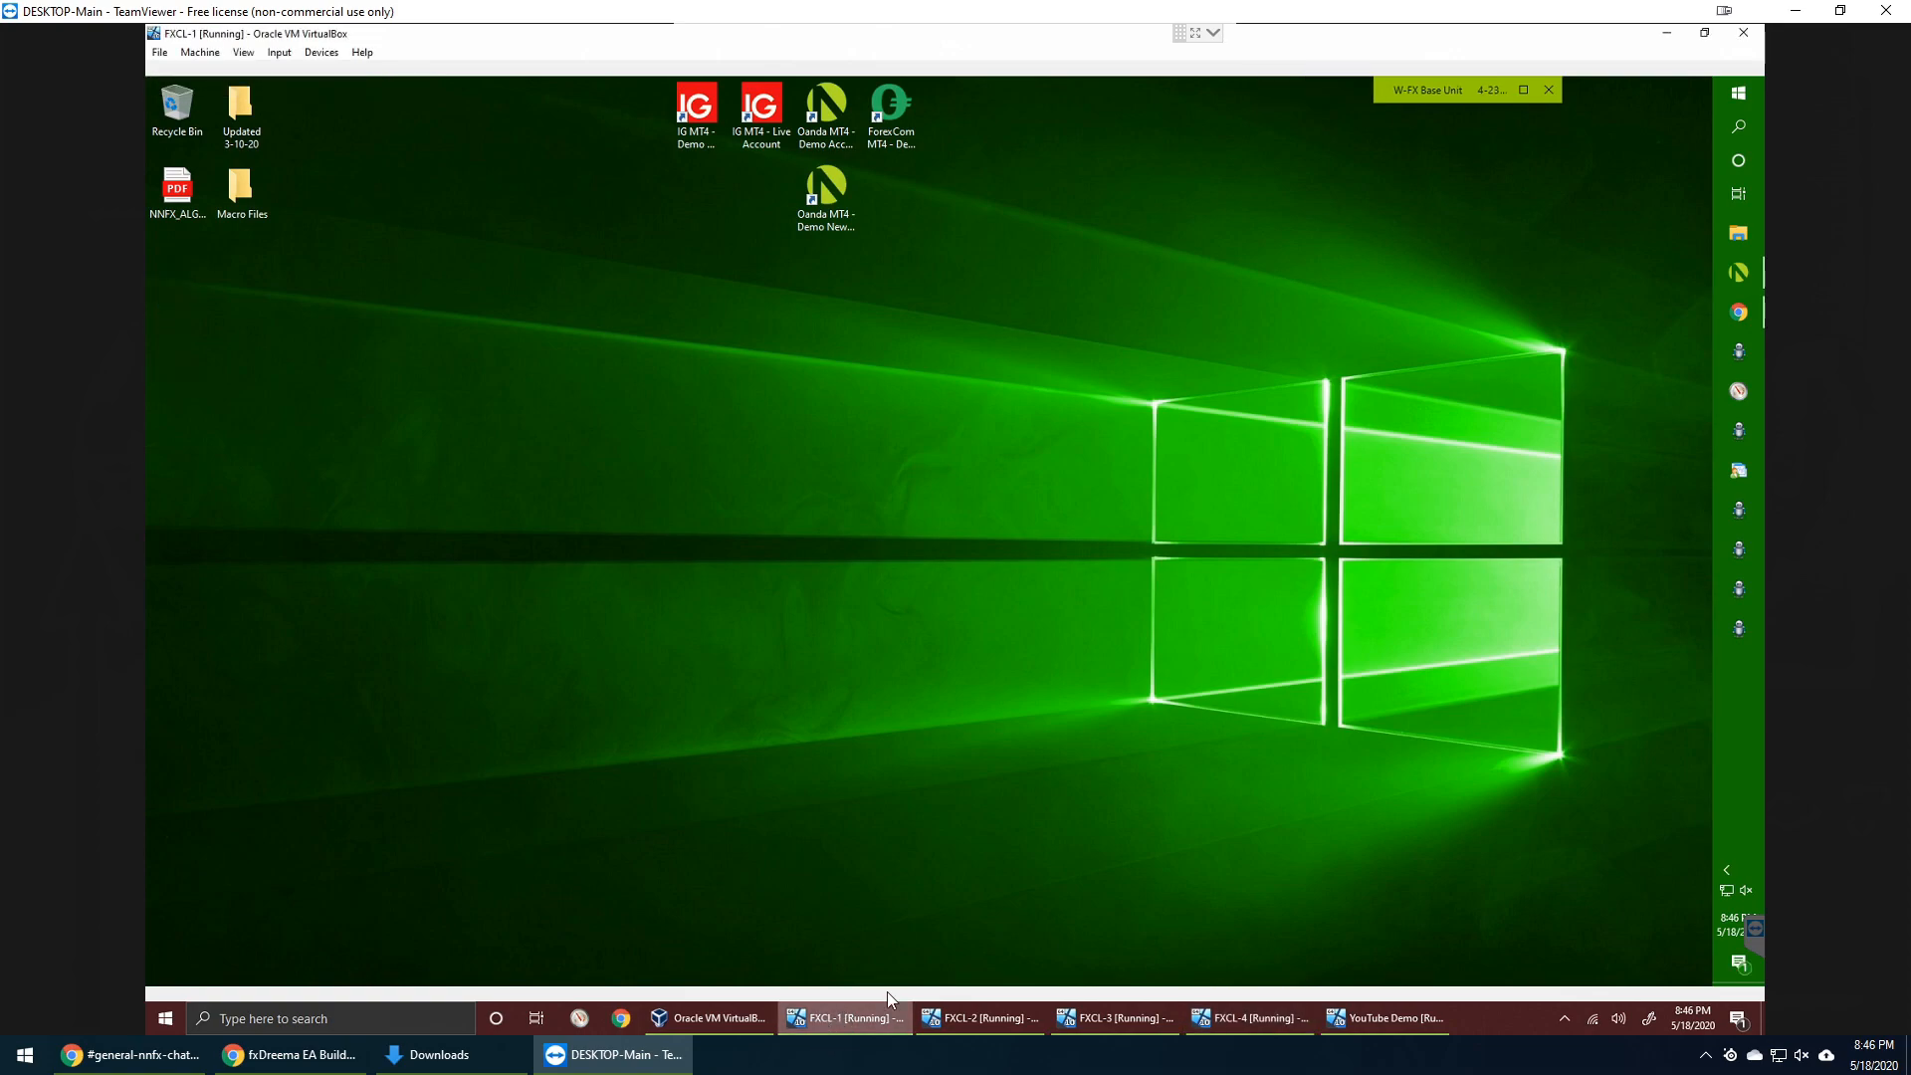
pyautogui.click(1739, 272)
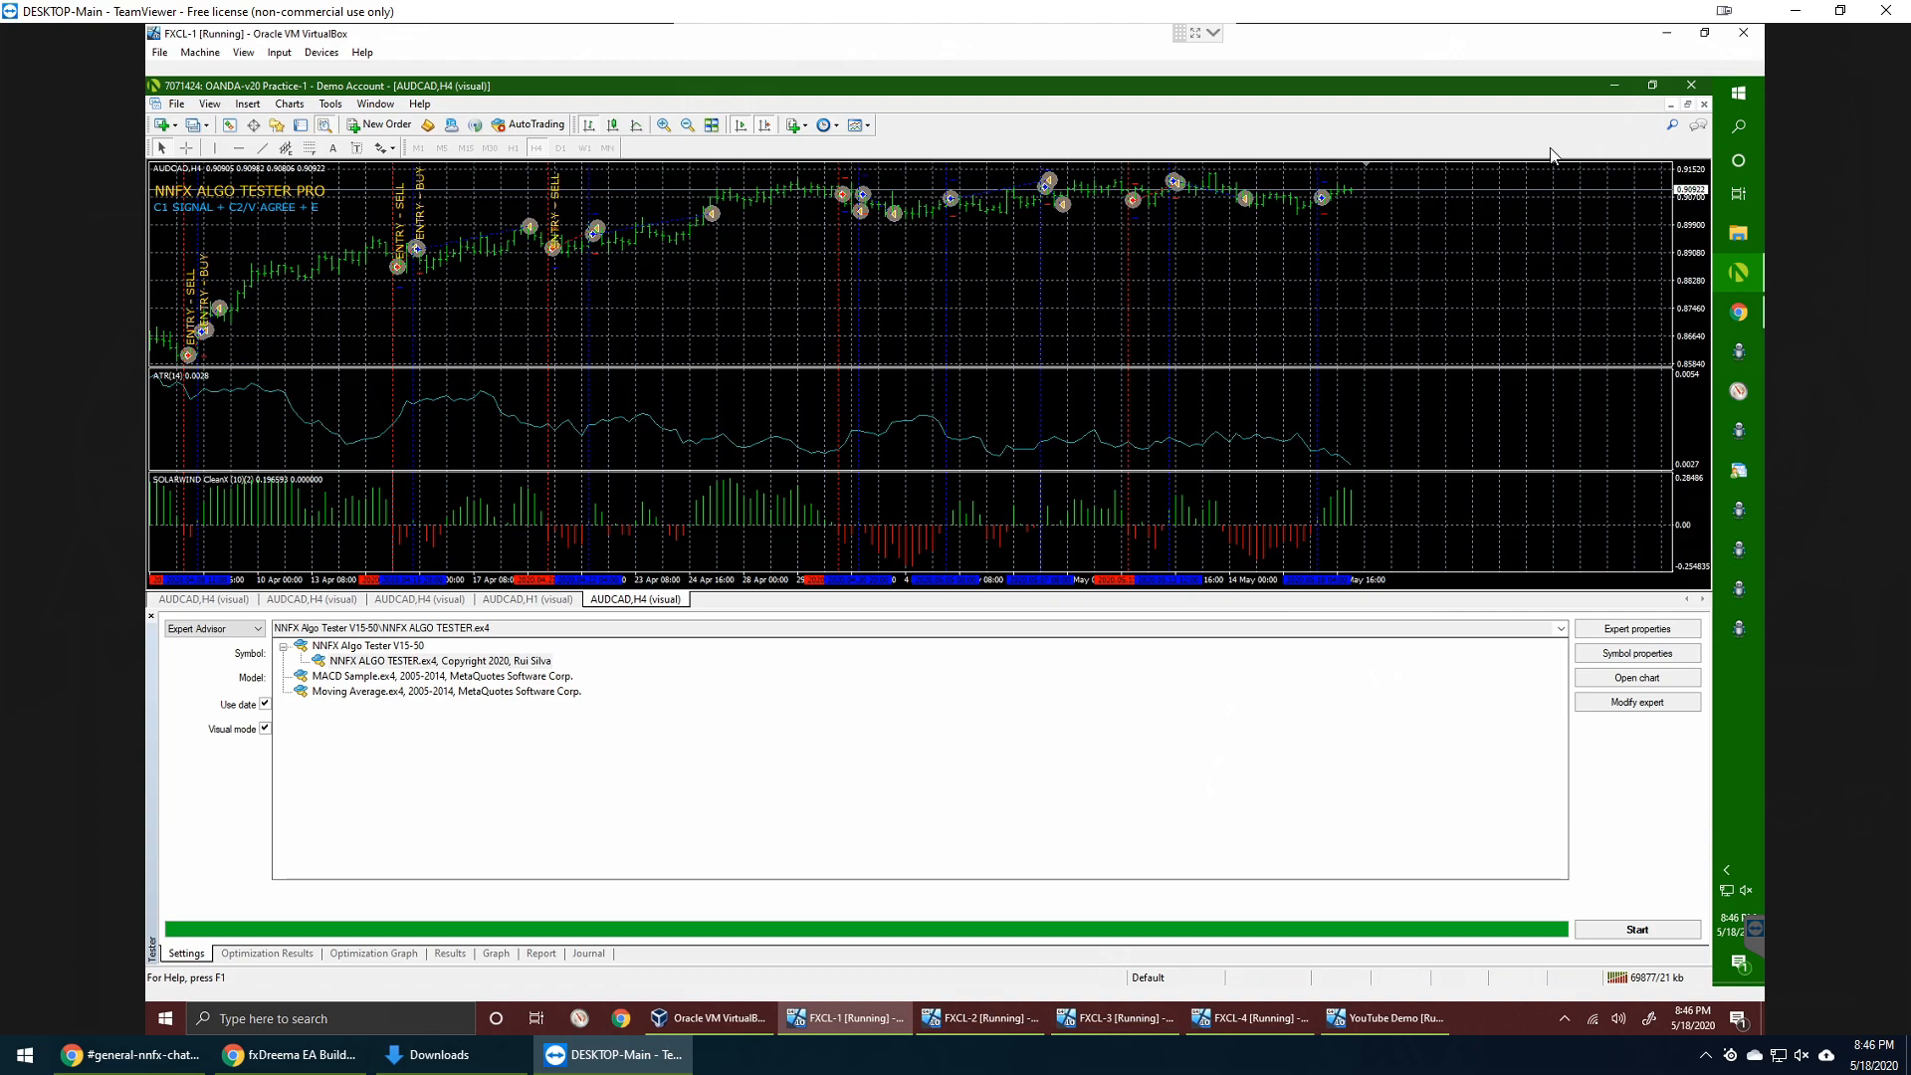
pyautogui.click(1753, 38)
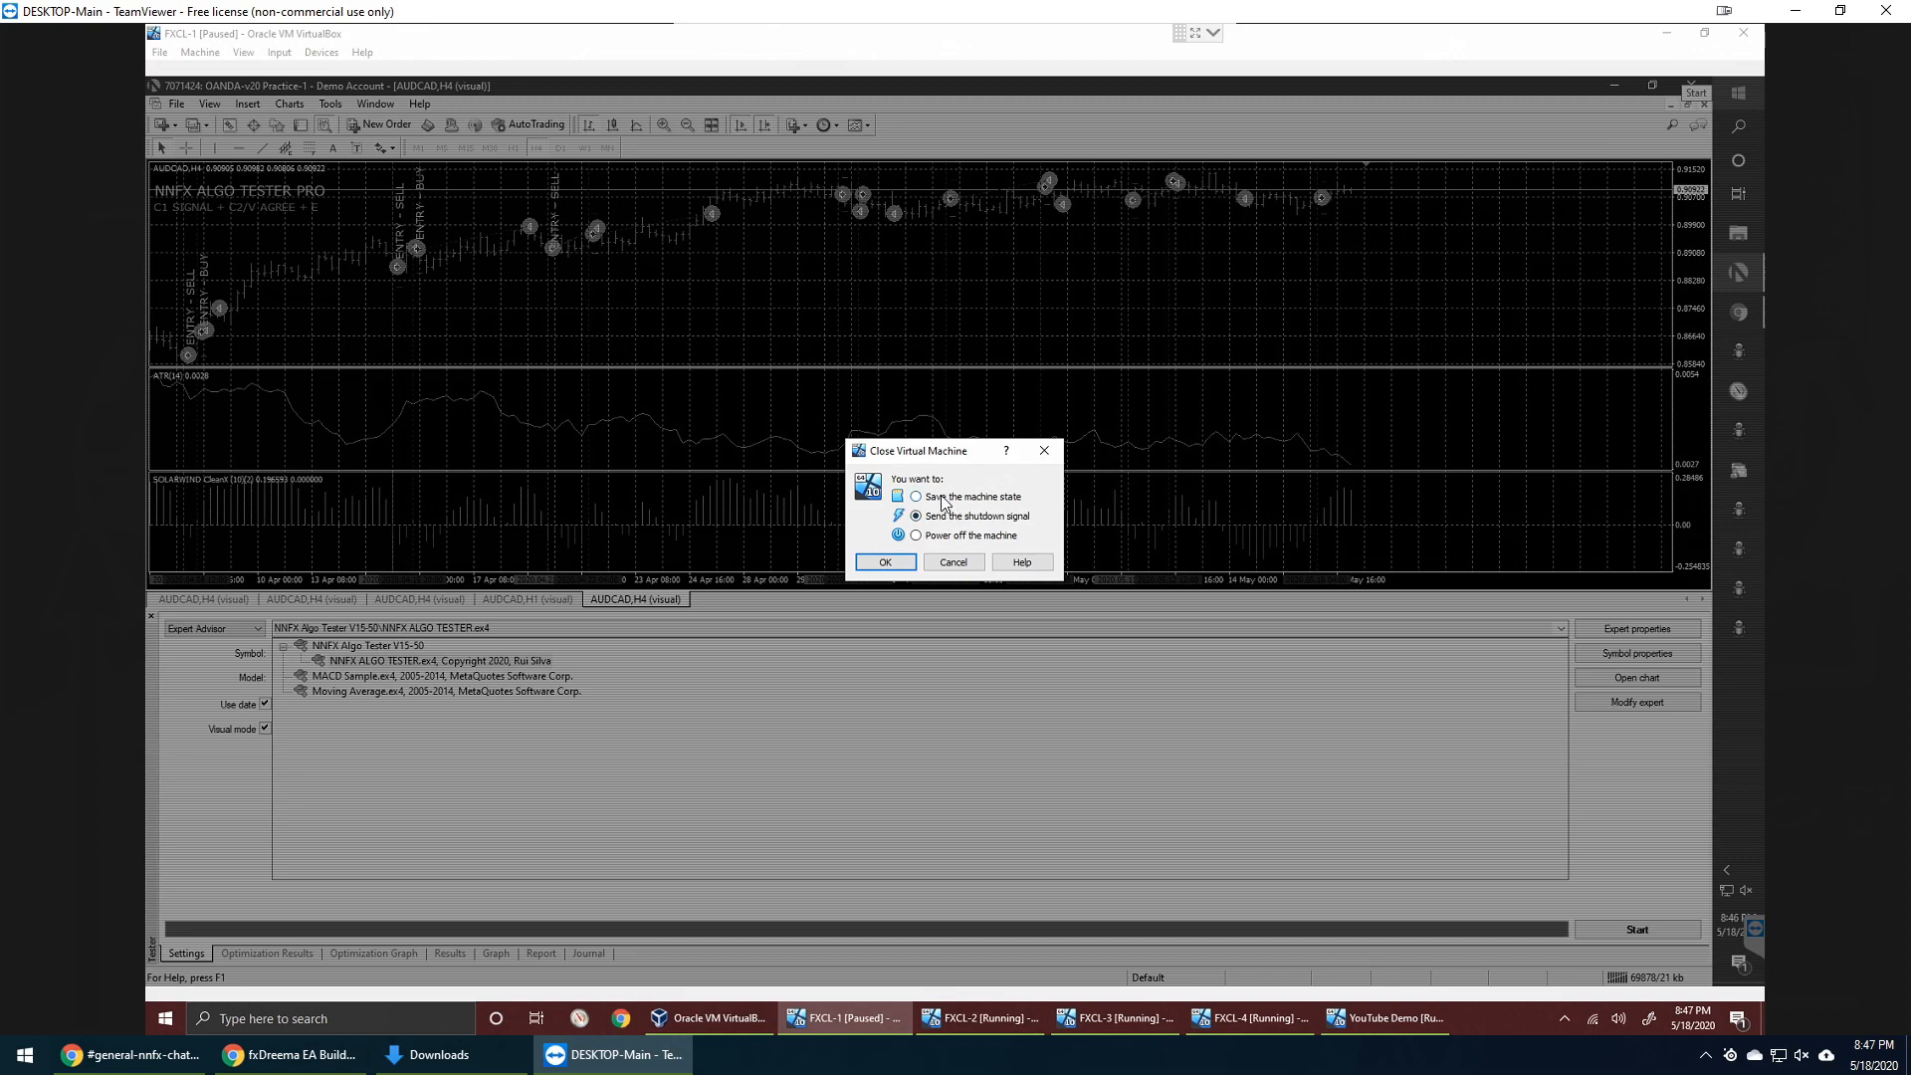
pyautogui.click(889, 564)
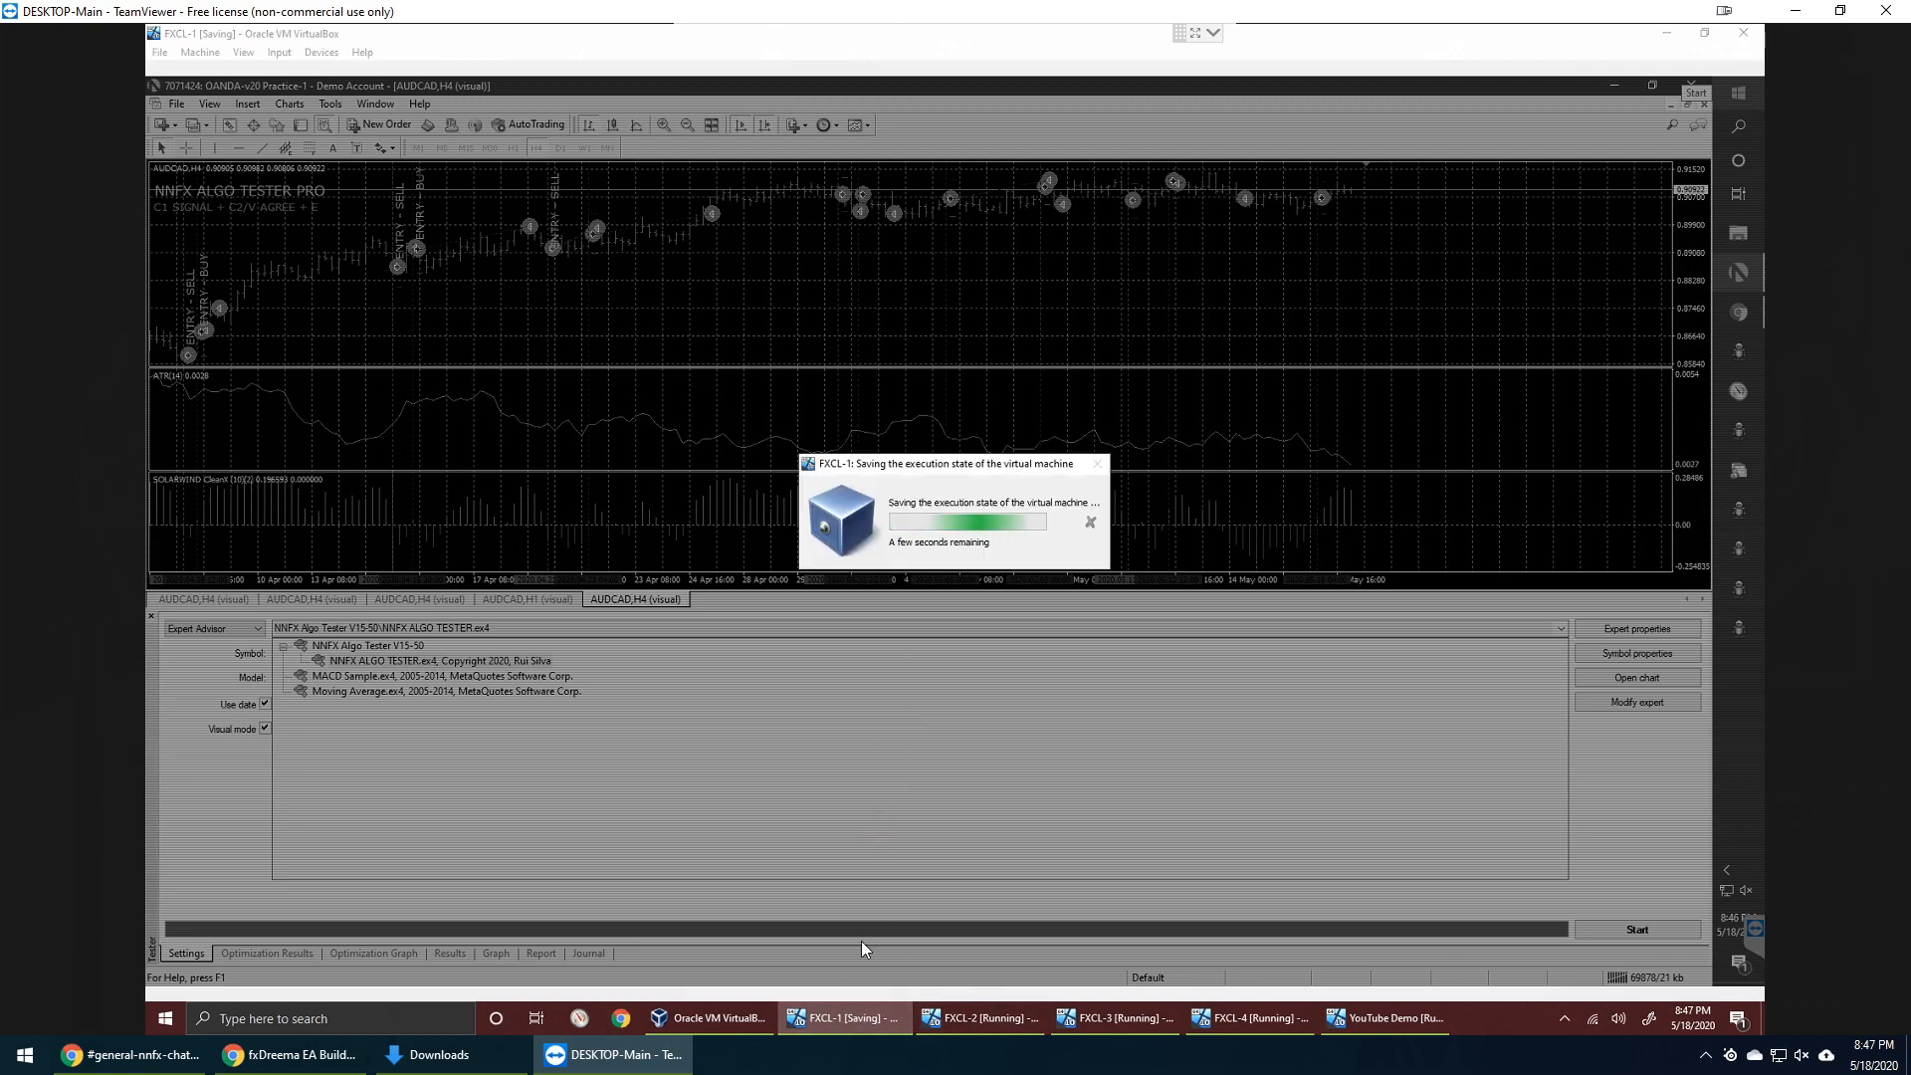
# - Close FXCL-2, FXCL-3 and FXCL-4 by sending each the shutdown signal
pyautogui.click(981, 1017)
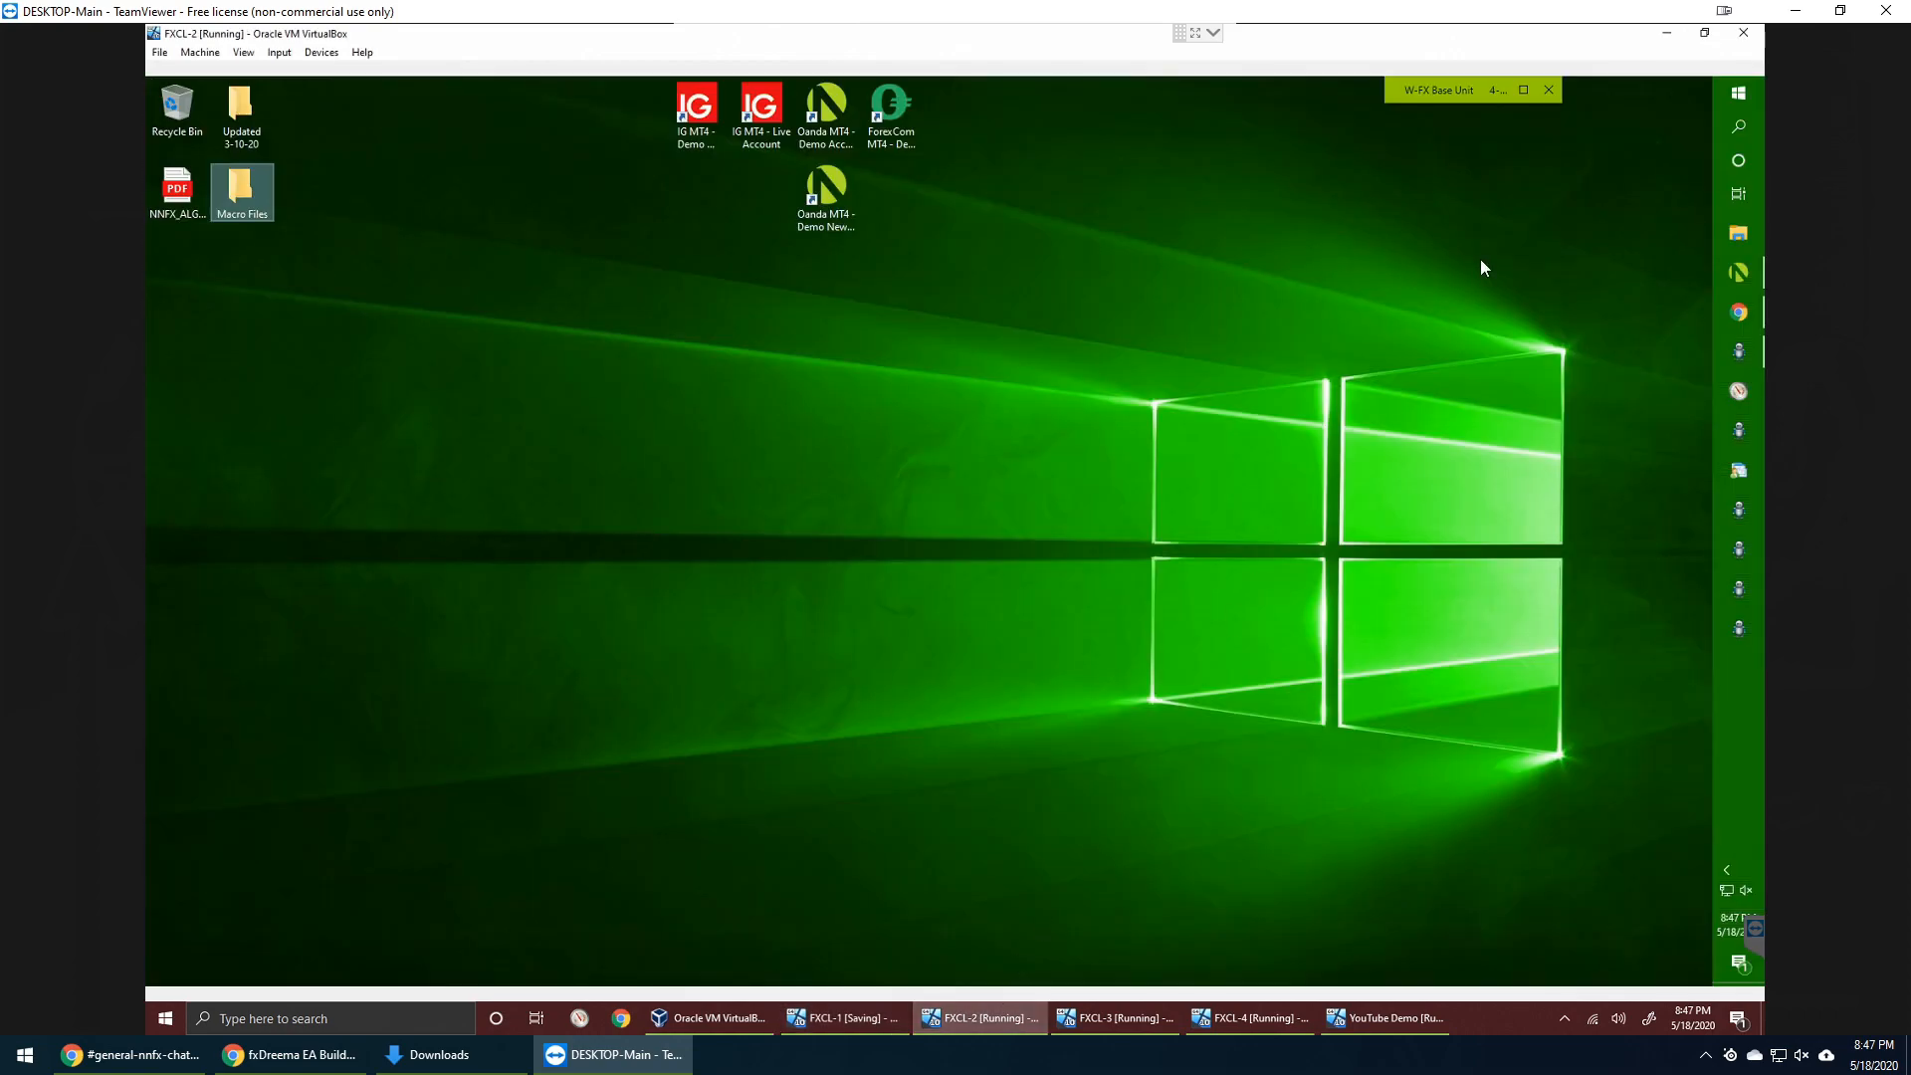
pyautogui.click(1741, 39)
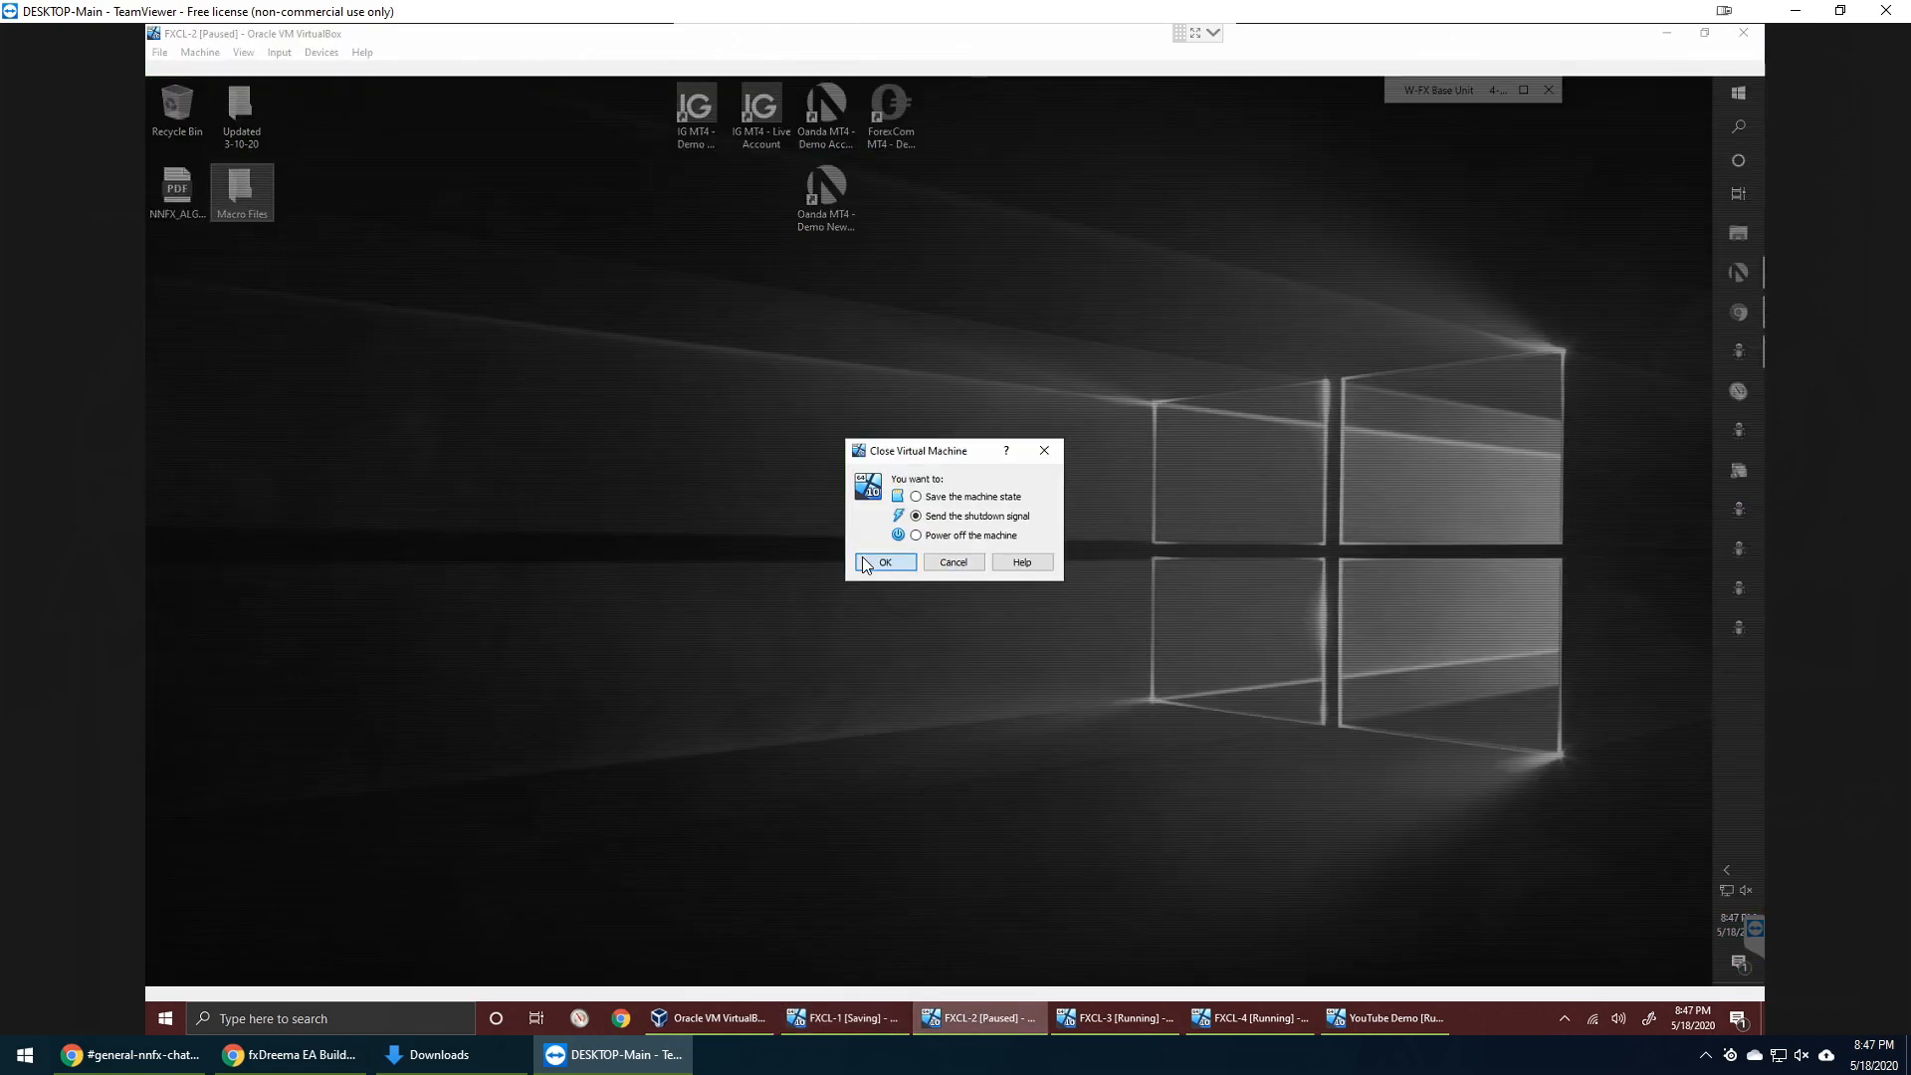
pyautogui.click(865, 560)
pyautogui.click(1143, 1024)
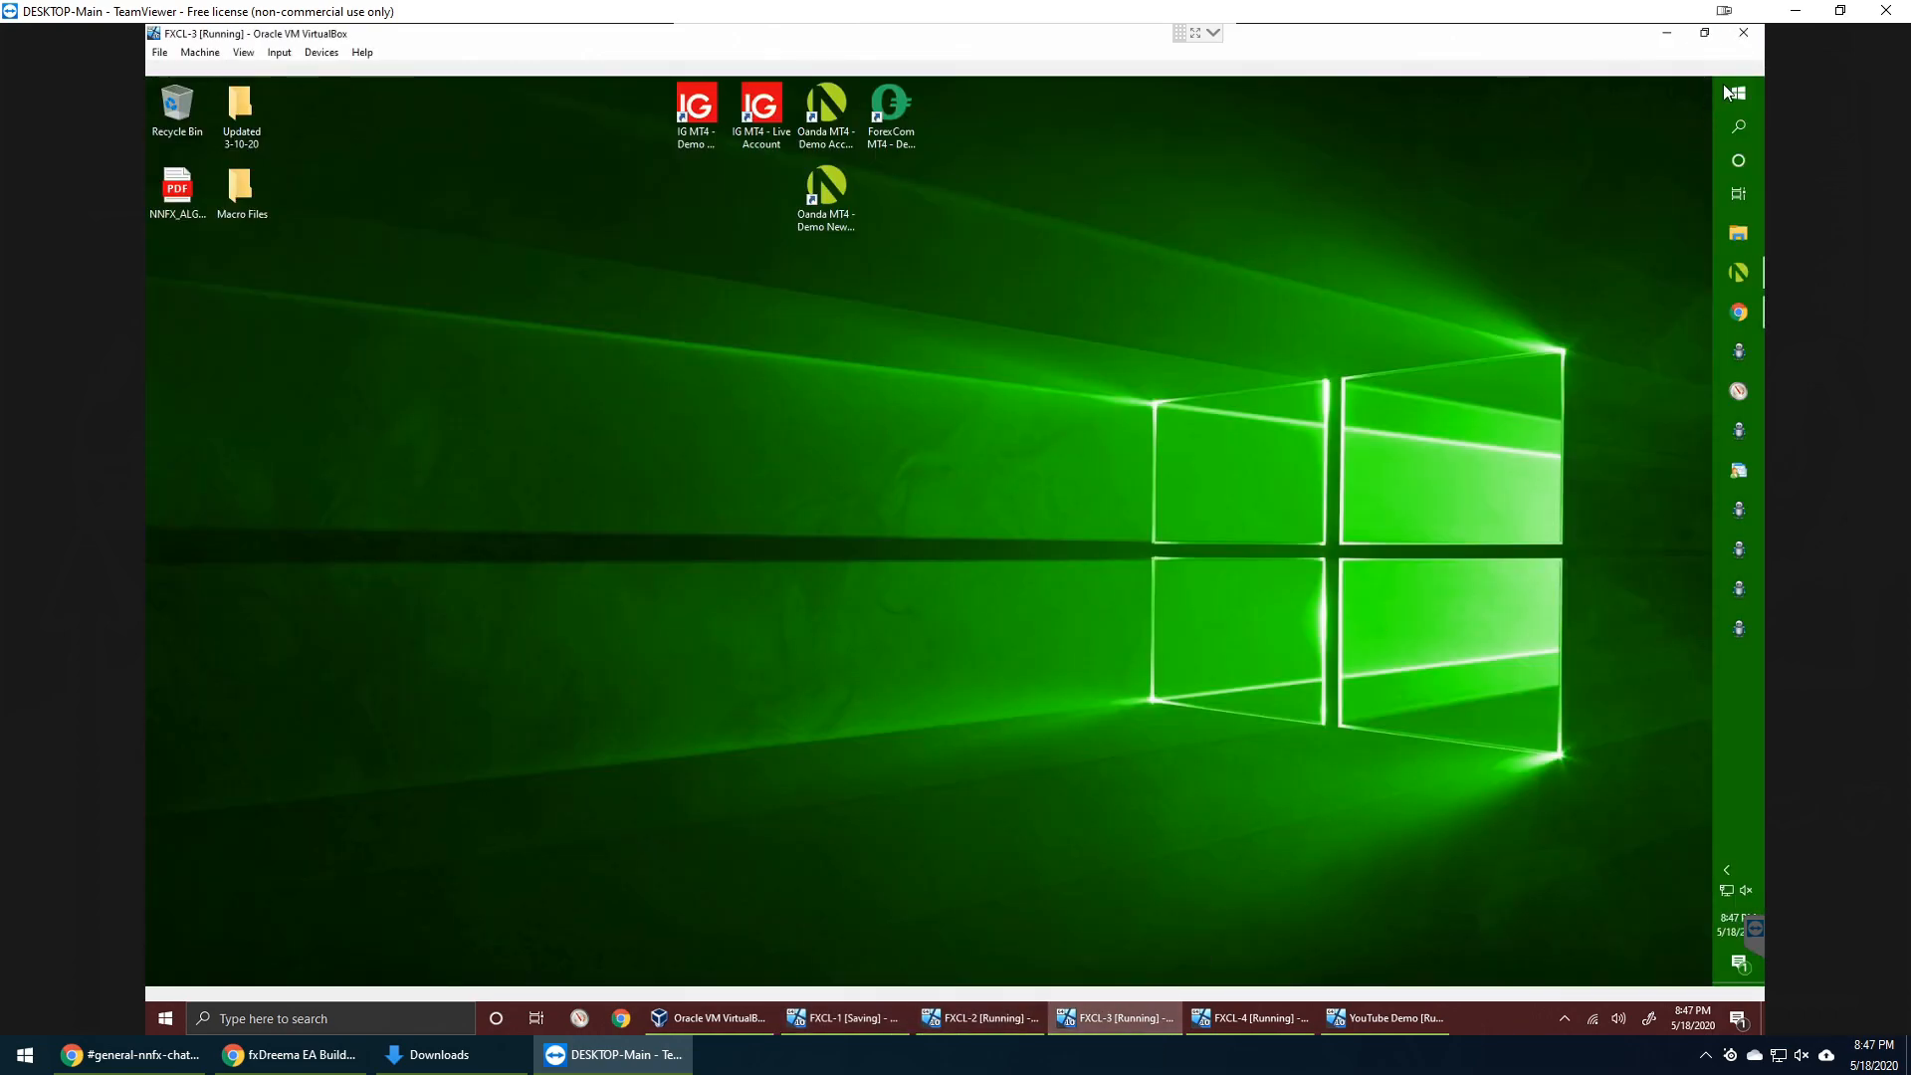
pyautogui.click(1743, 33)
pyautogui.click(885, 563)
pyautogui.click(1246, 1017)
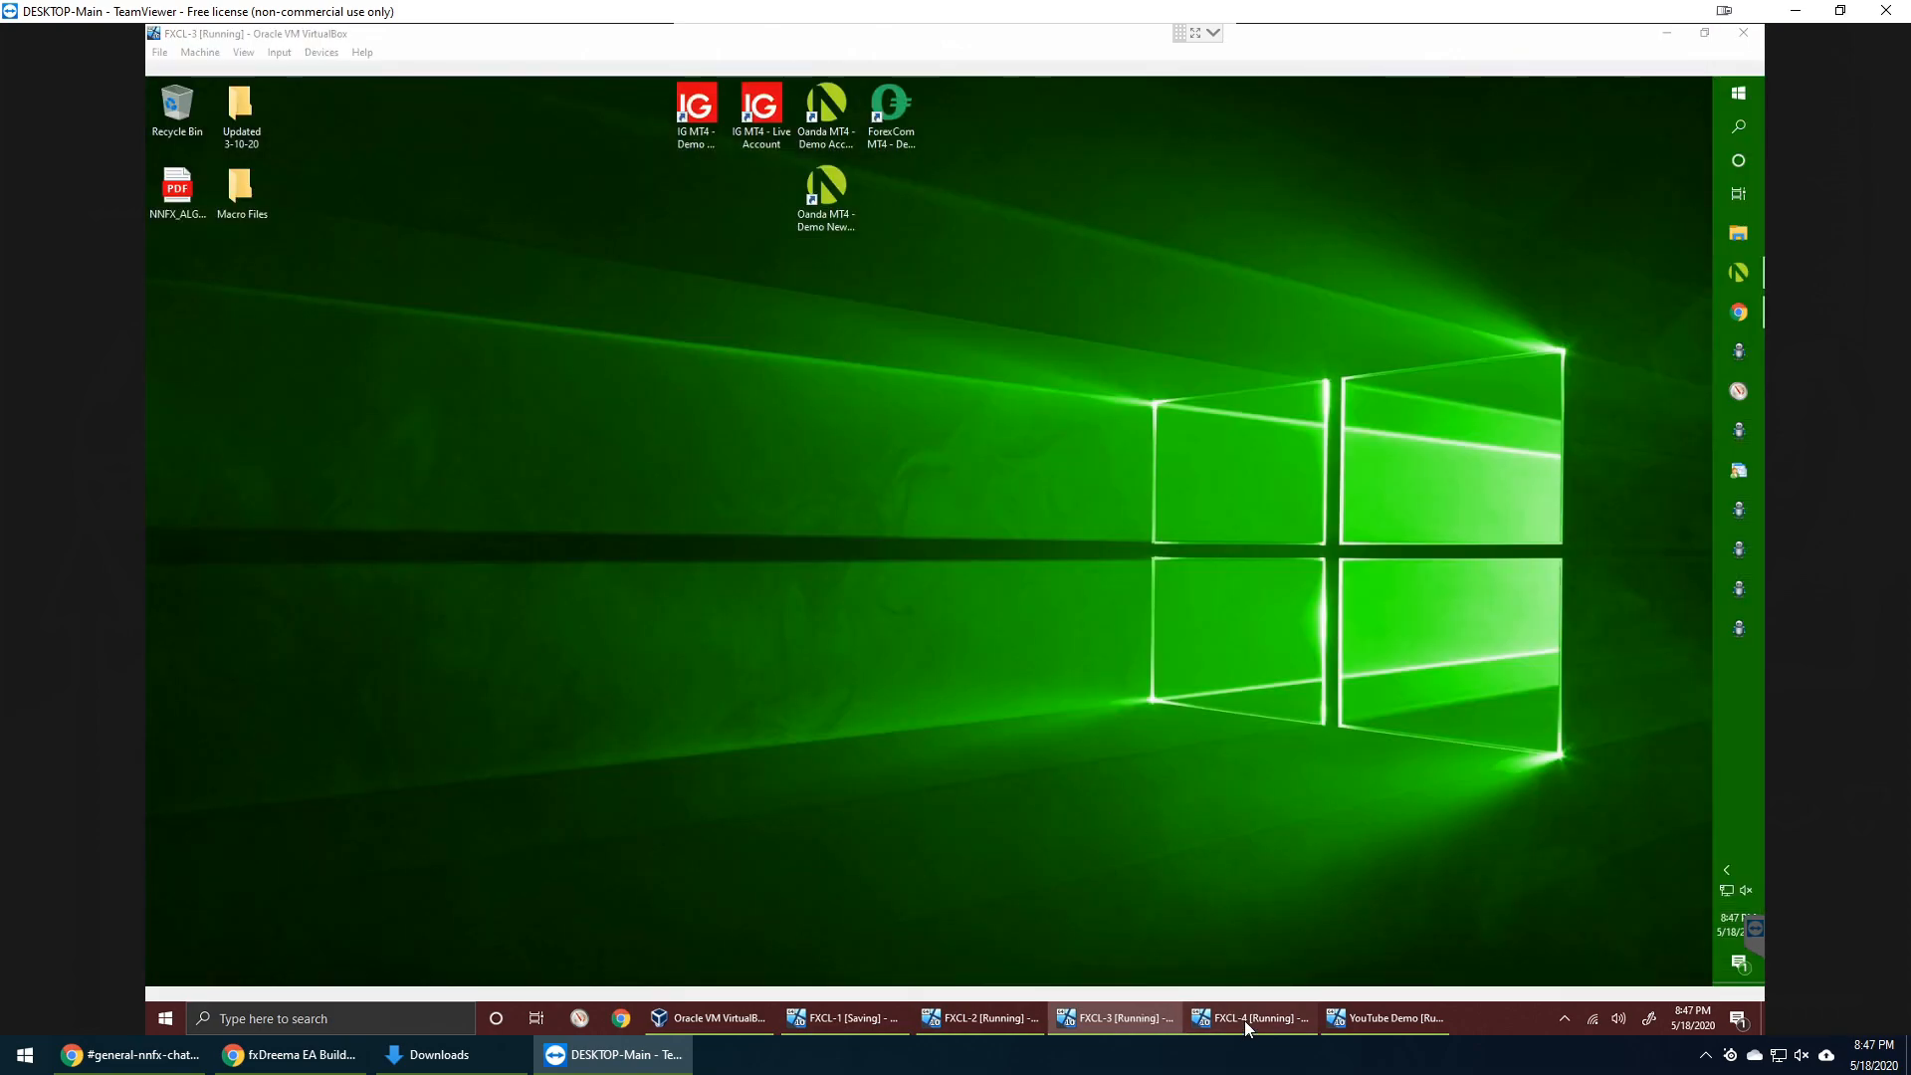
pyautogui.click(1743, 33)
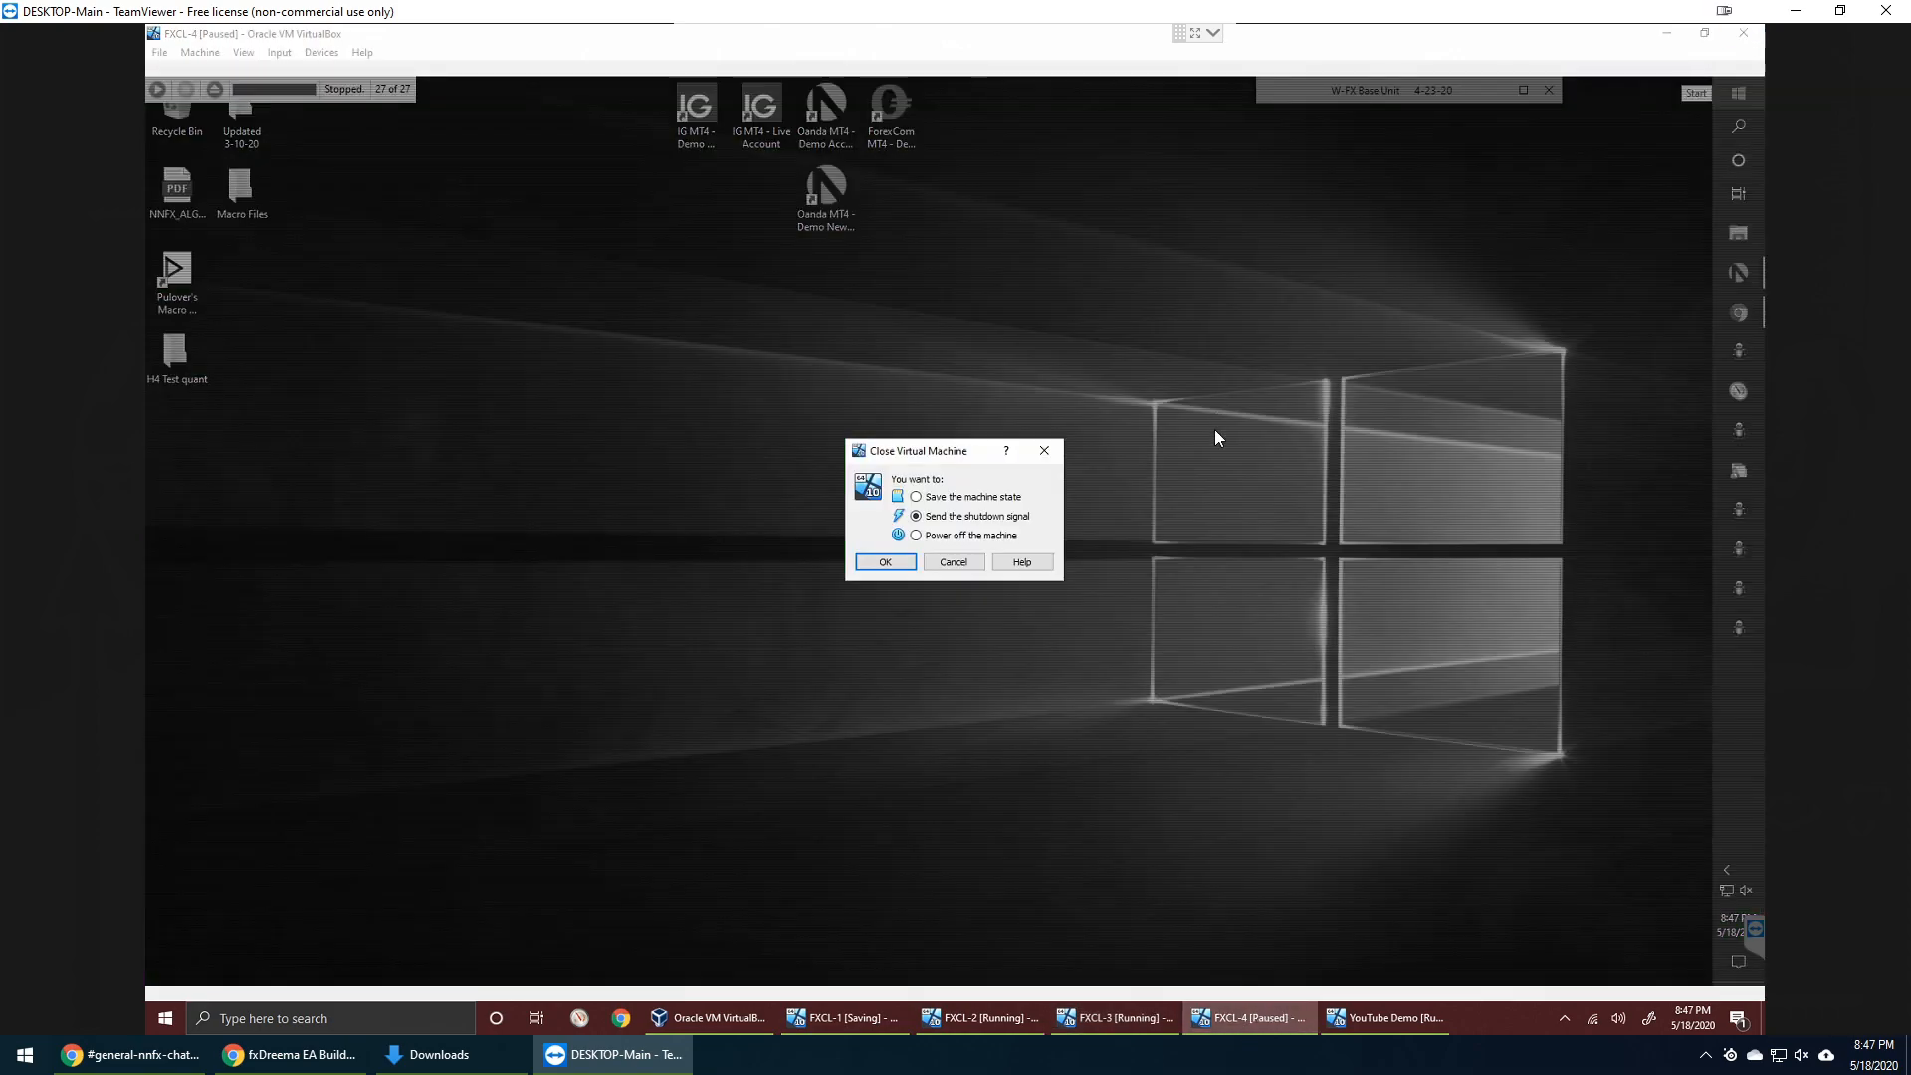
pyautogui.click(885, 562)
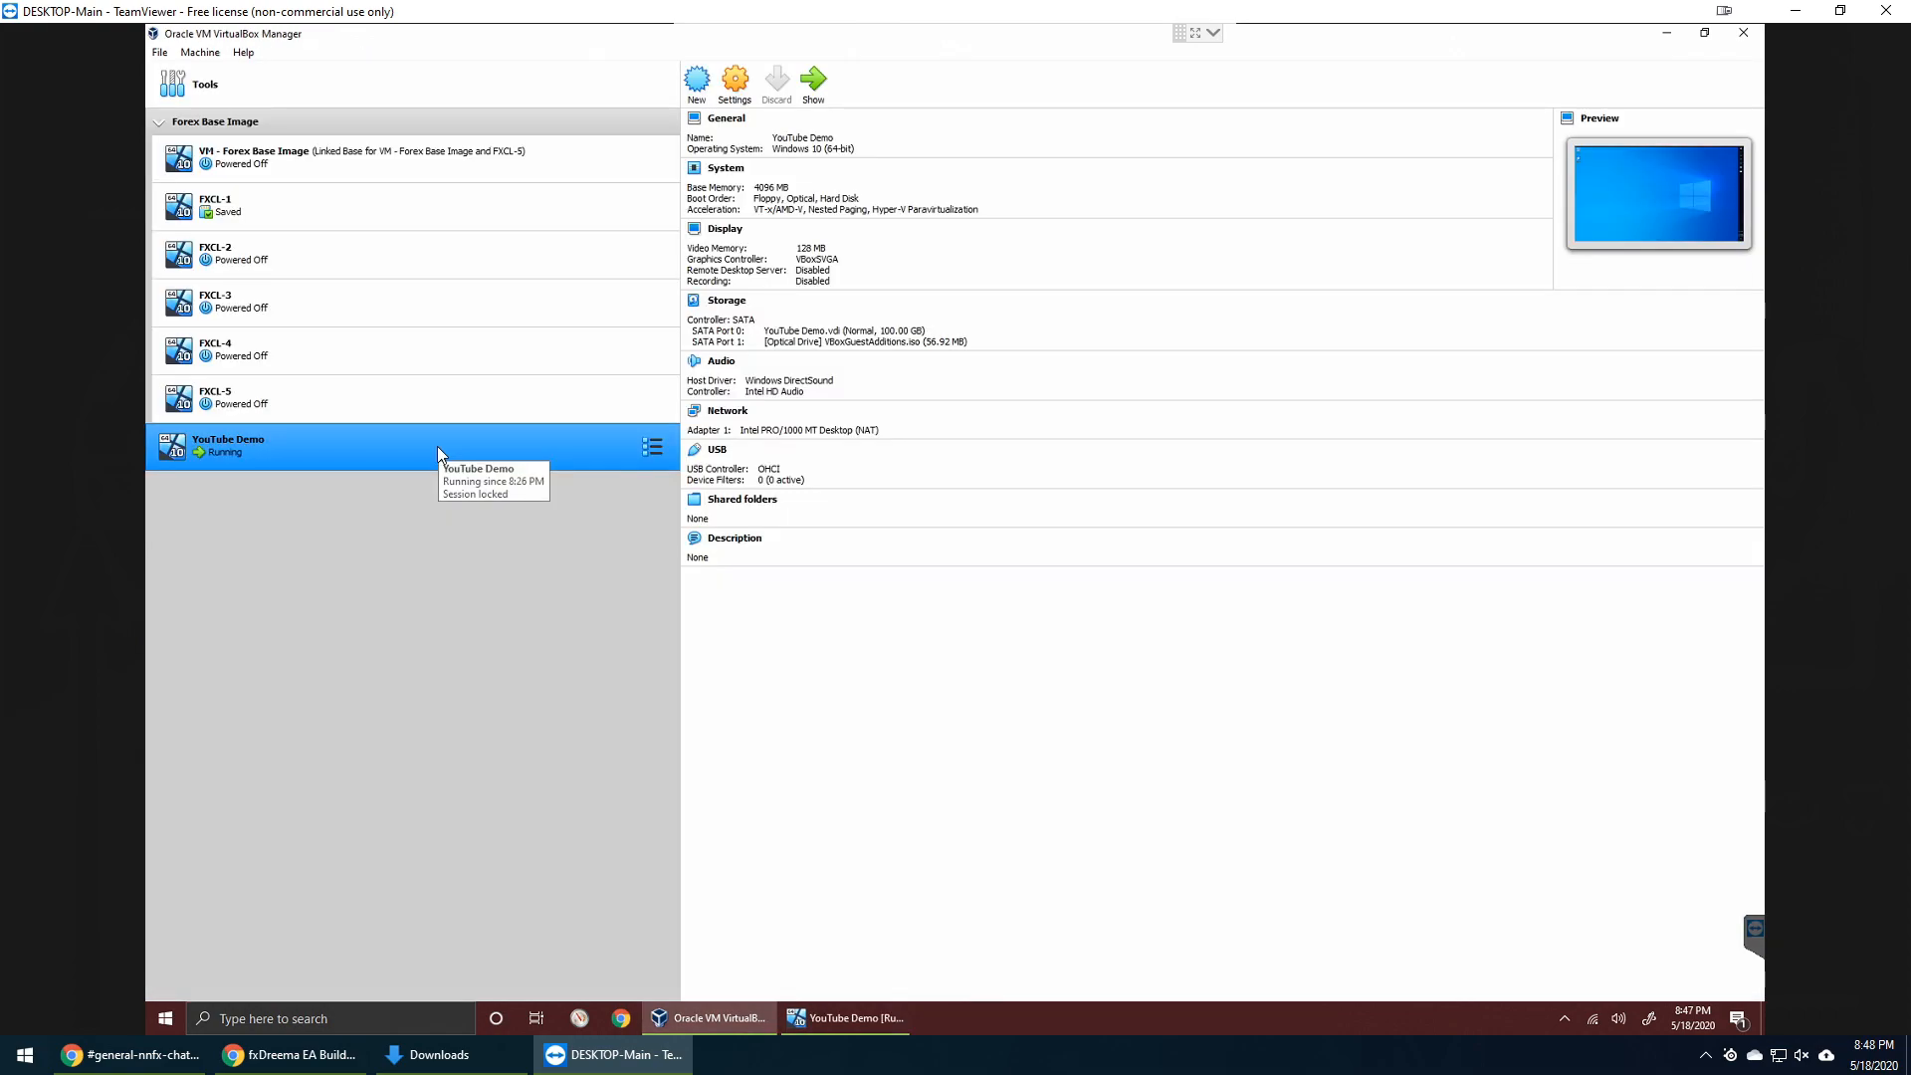
# - Start FXCL-1 from its saved state and acknowledge the warning
pyautogui.click(408, 200)
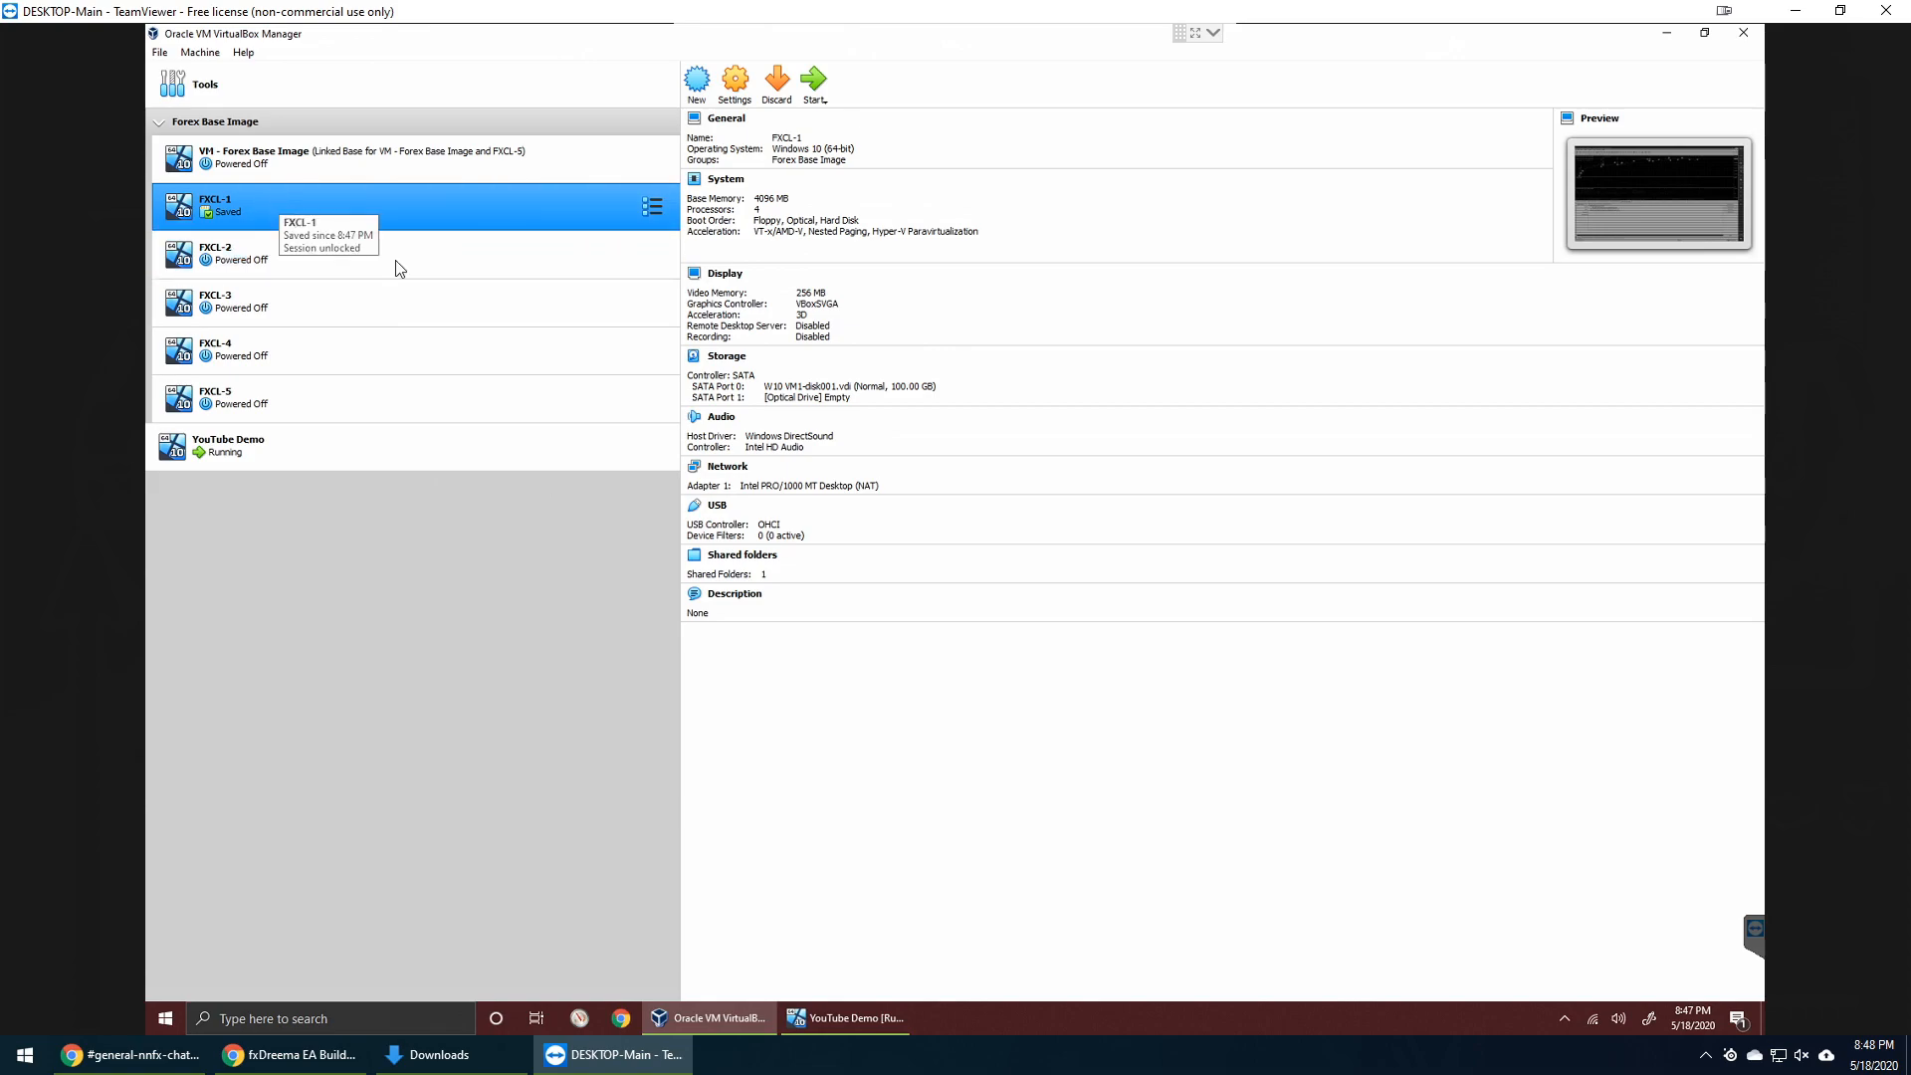
pyautogui.click(812, 78)
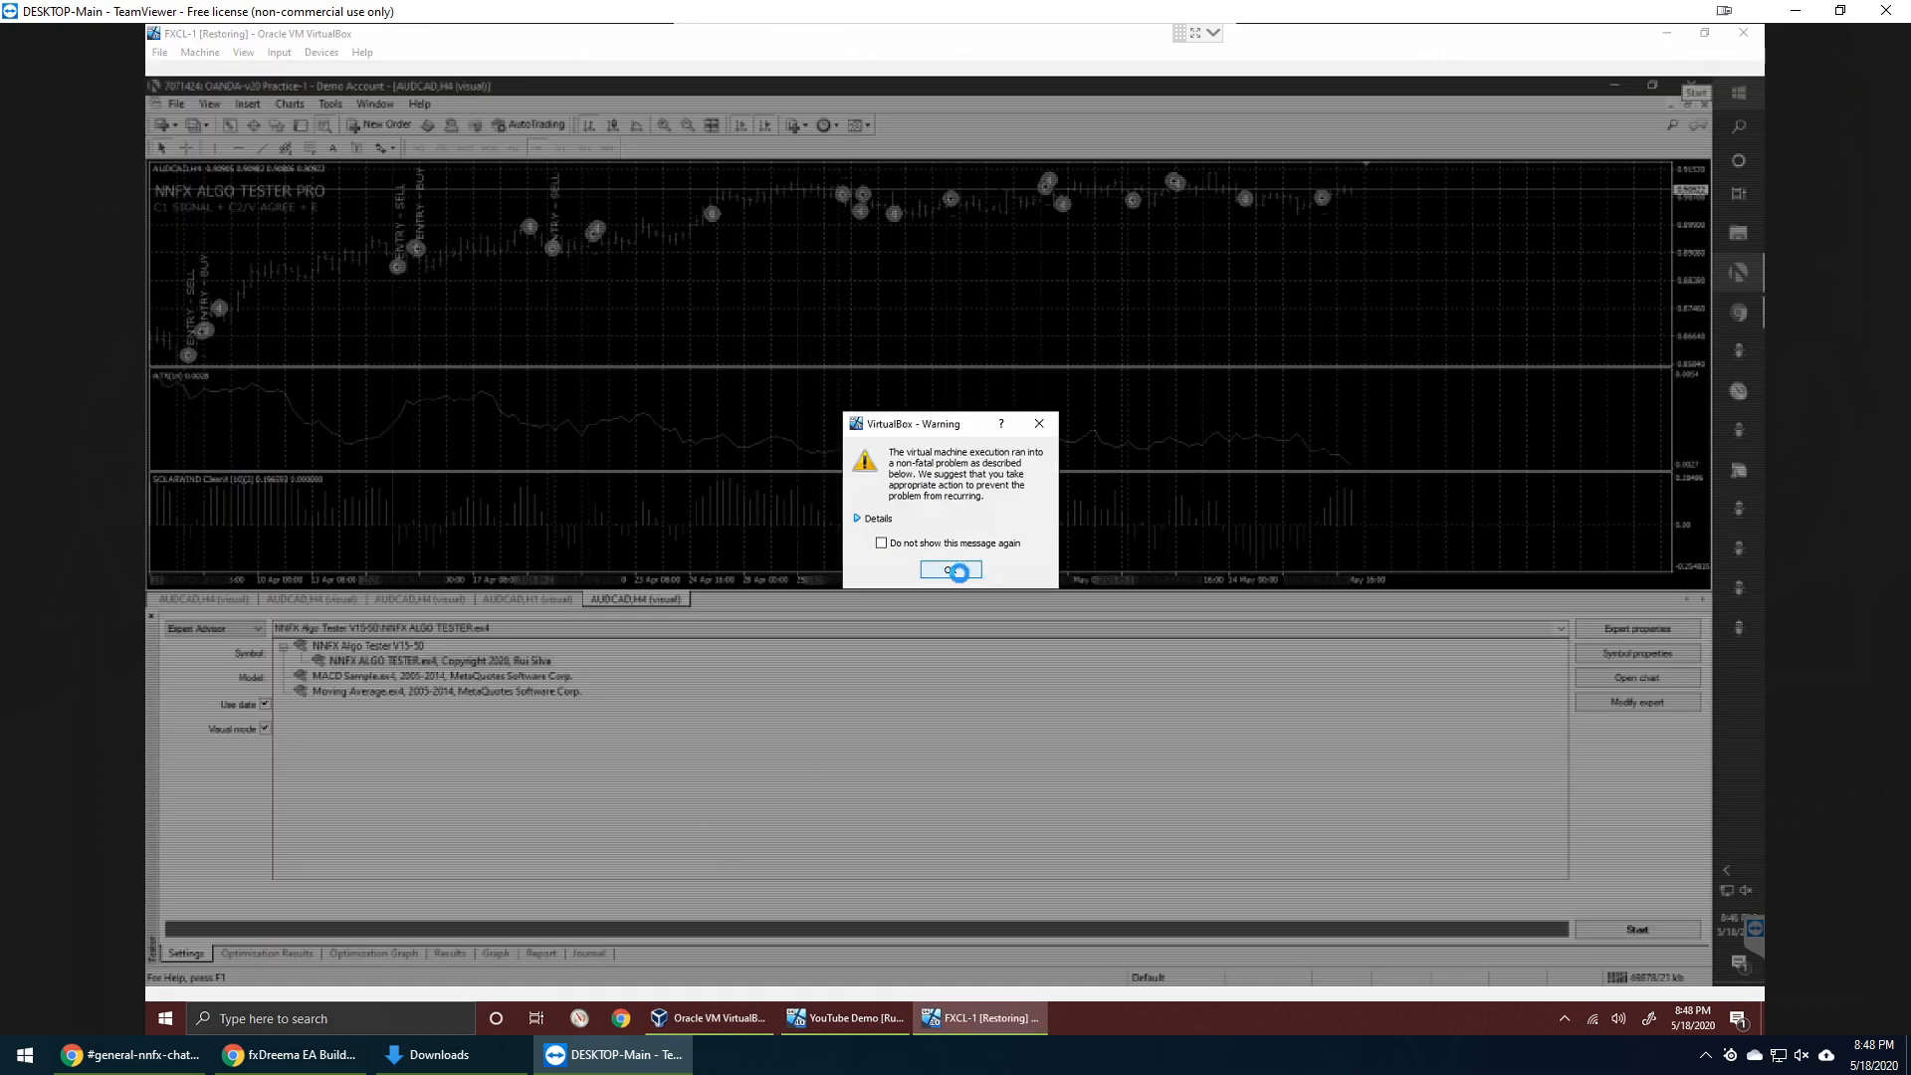
pyautogui.click(958, 572)
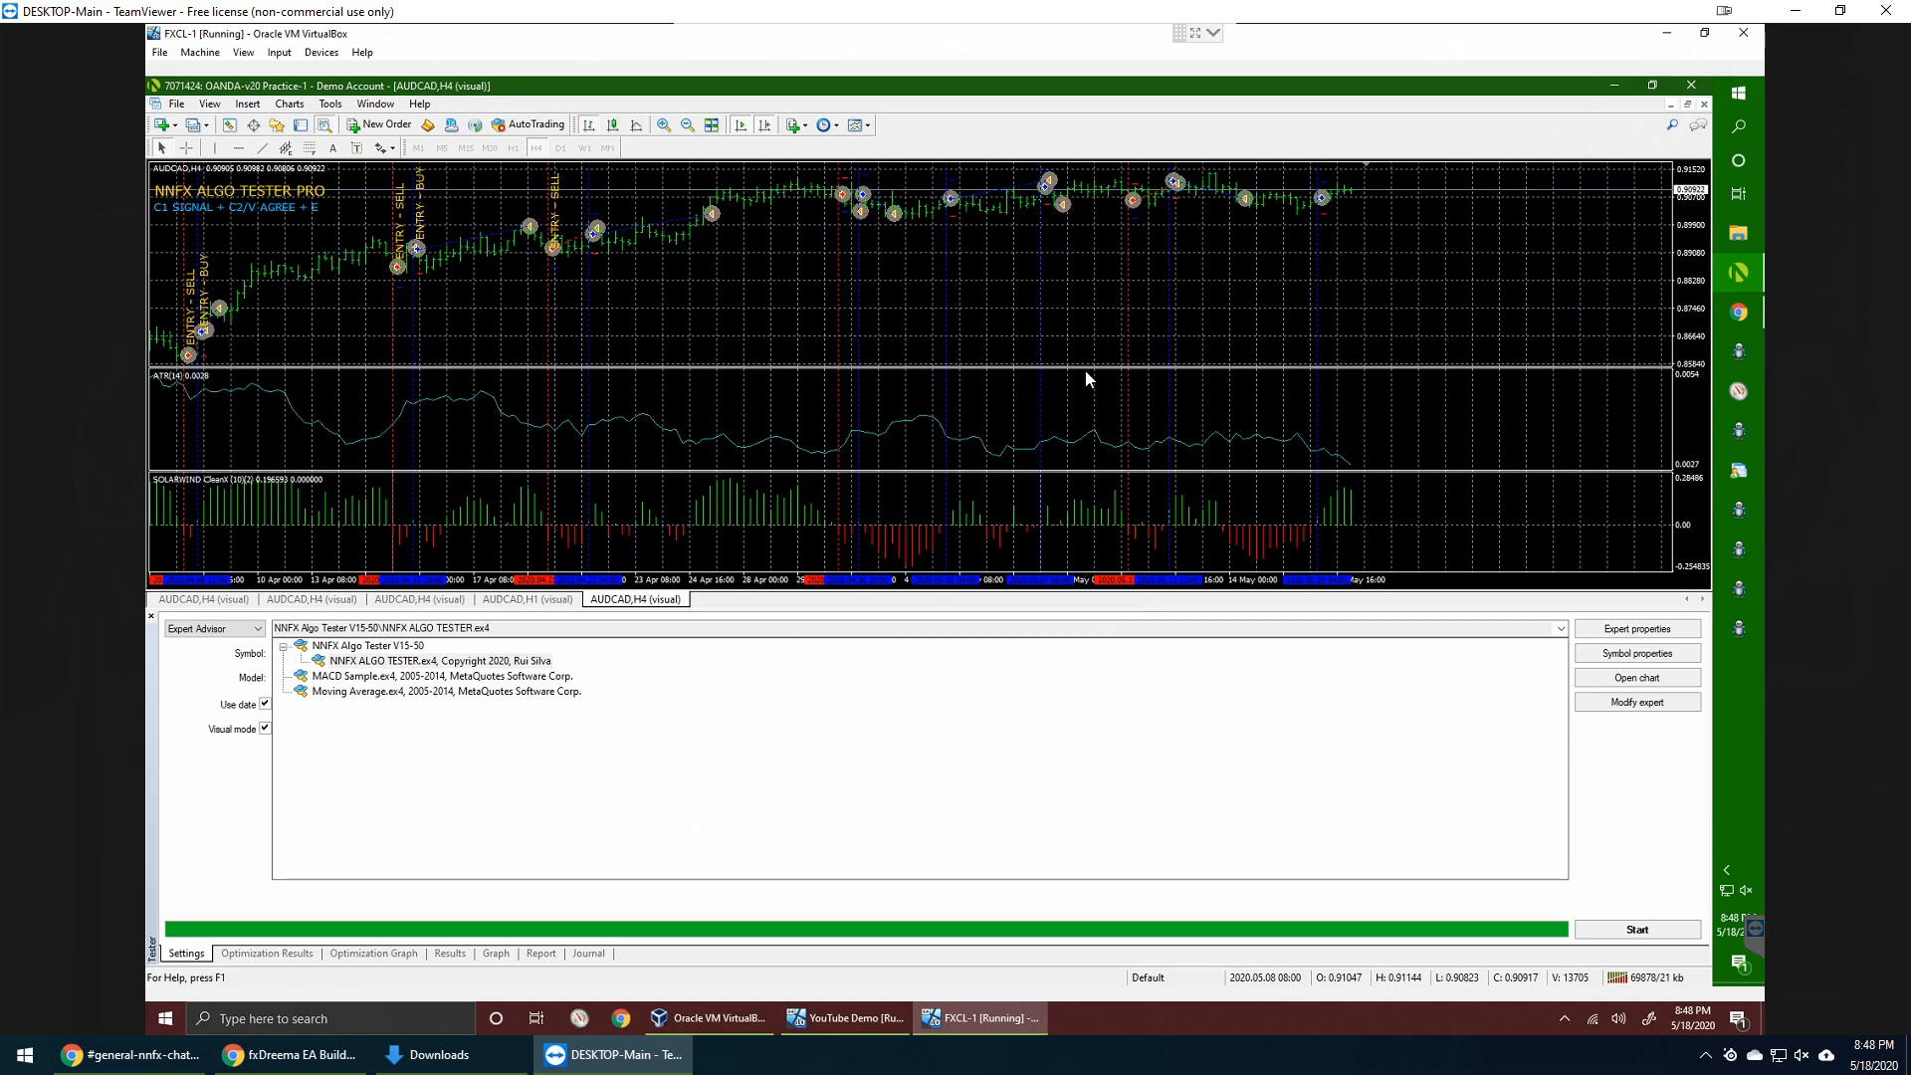
# - Close the trading terminal in FXCL-1, send the machine the shutdown signal, and return to VirtualBox Manager
pyautogui.click(1692, 86)
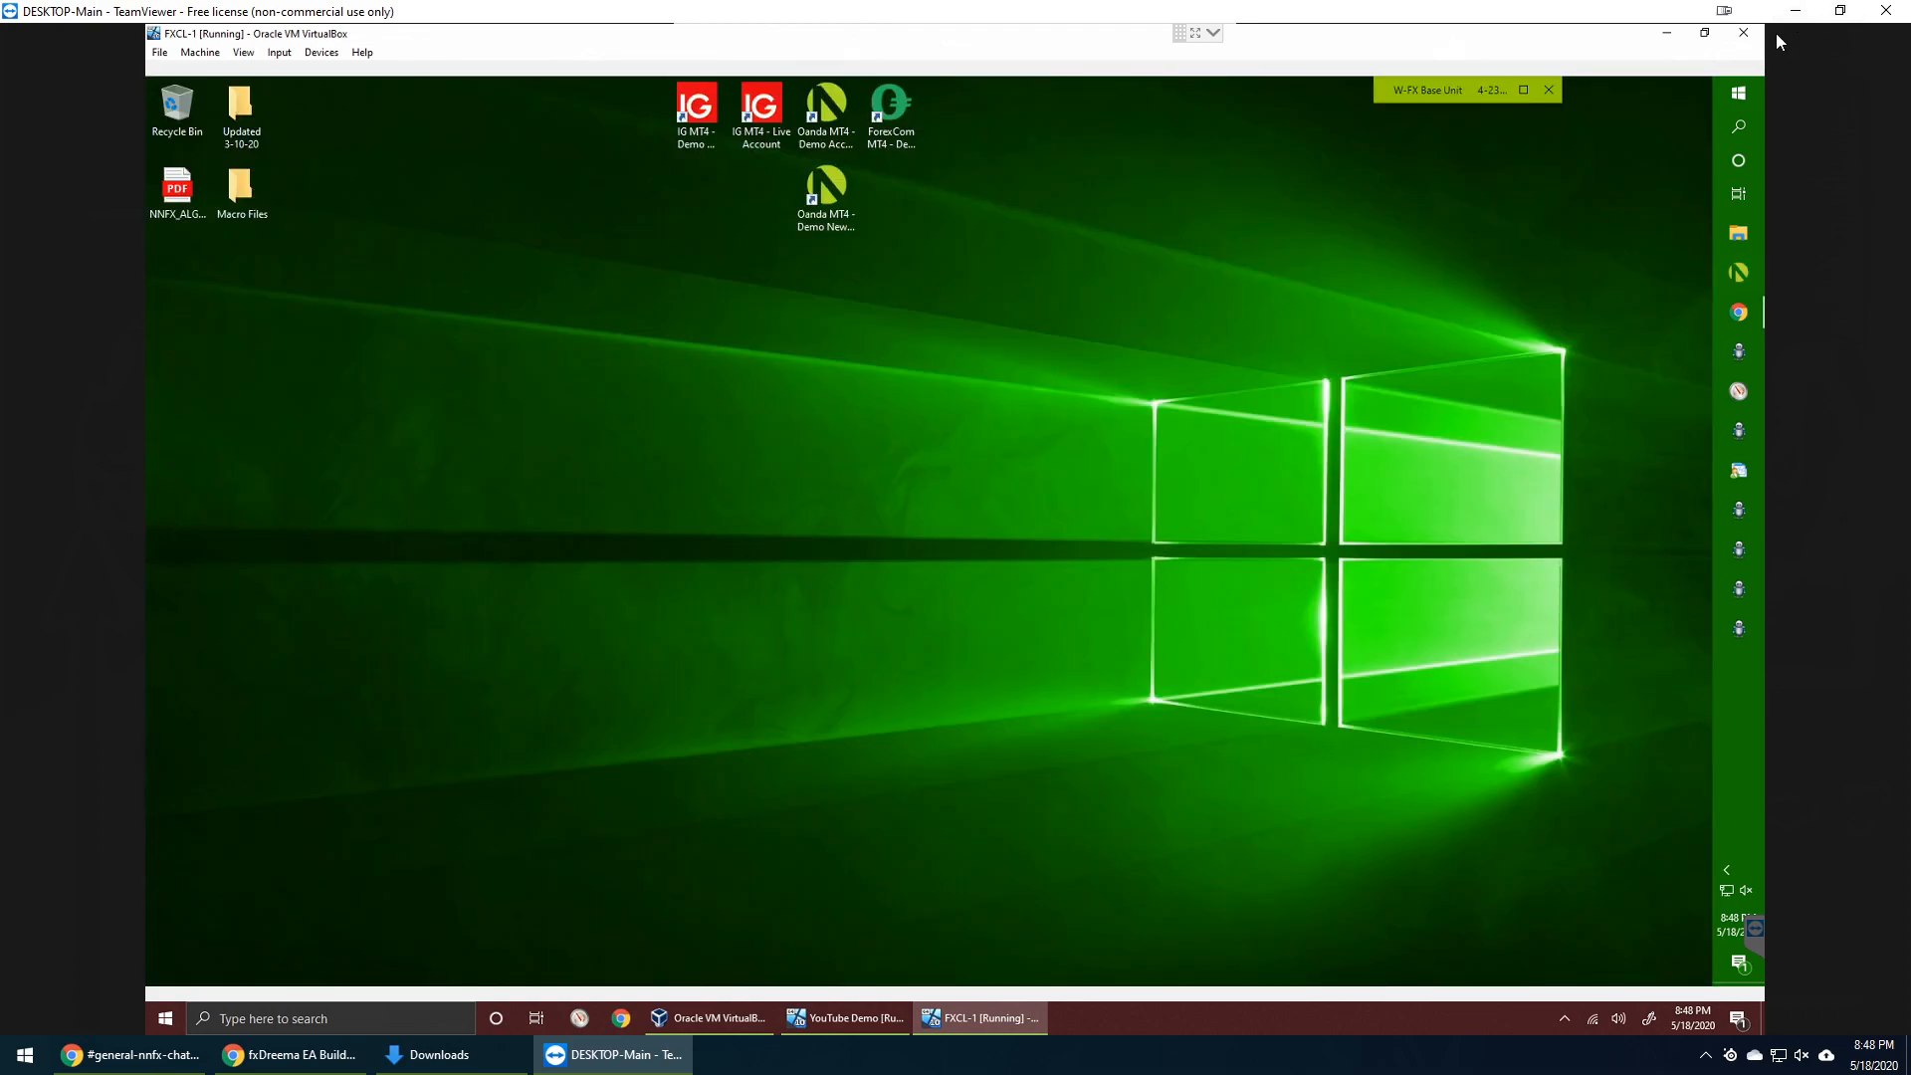
pyautogui.click(1743, 32)
pyautogui.click(956, 519)
pyautogui.click(885, 563)
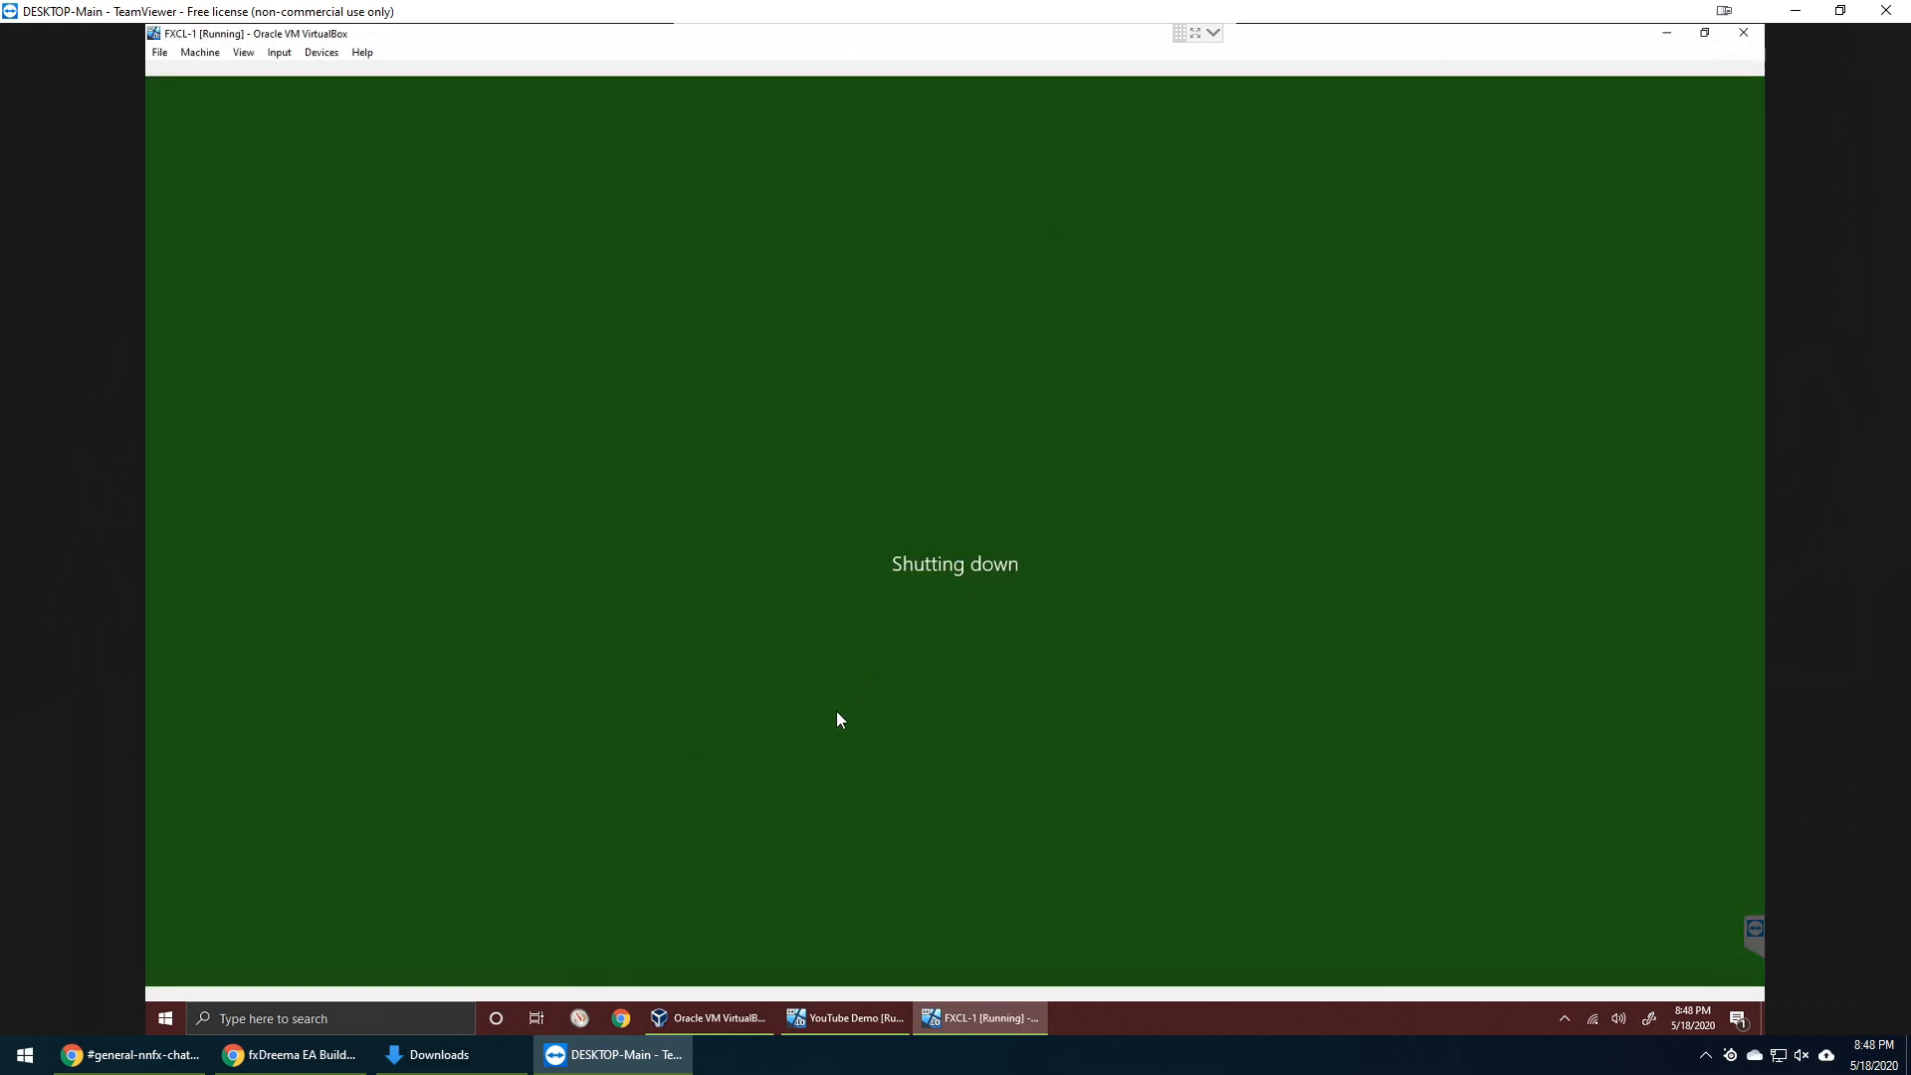
pyautogui.click(724, 1021)
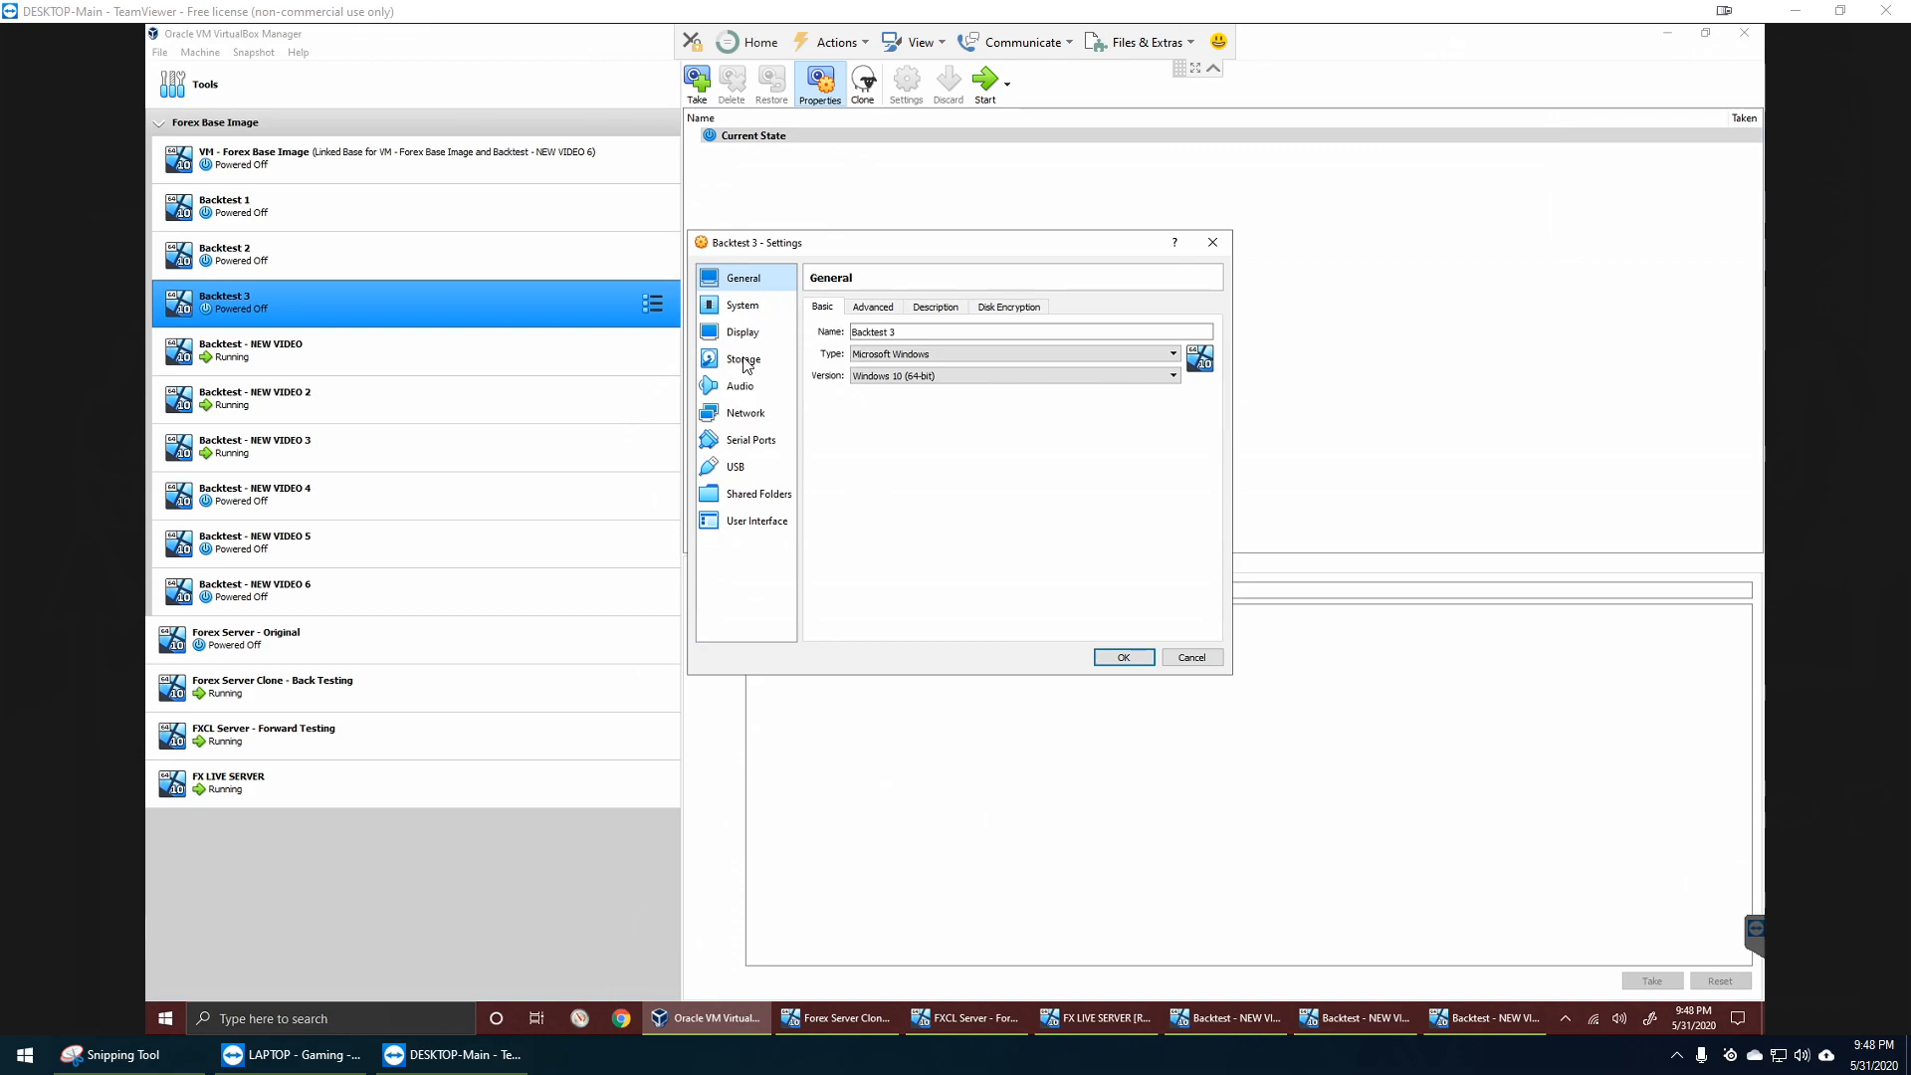
# - Review the Backtest 3 machine's advanced general, processor, storage, display and motherboard settings
pyautogui.click(886, 310)
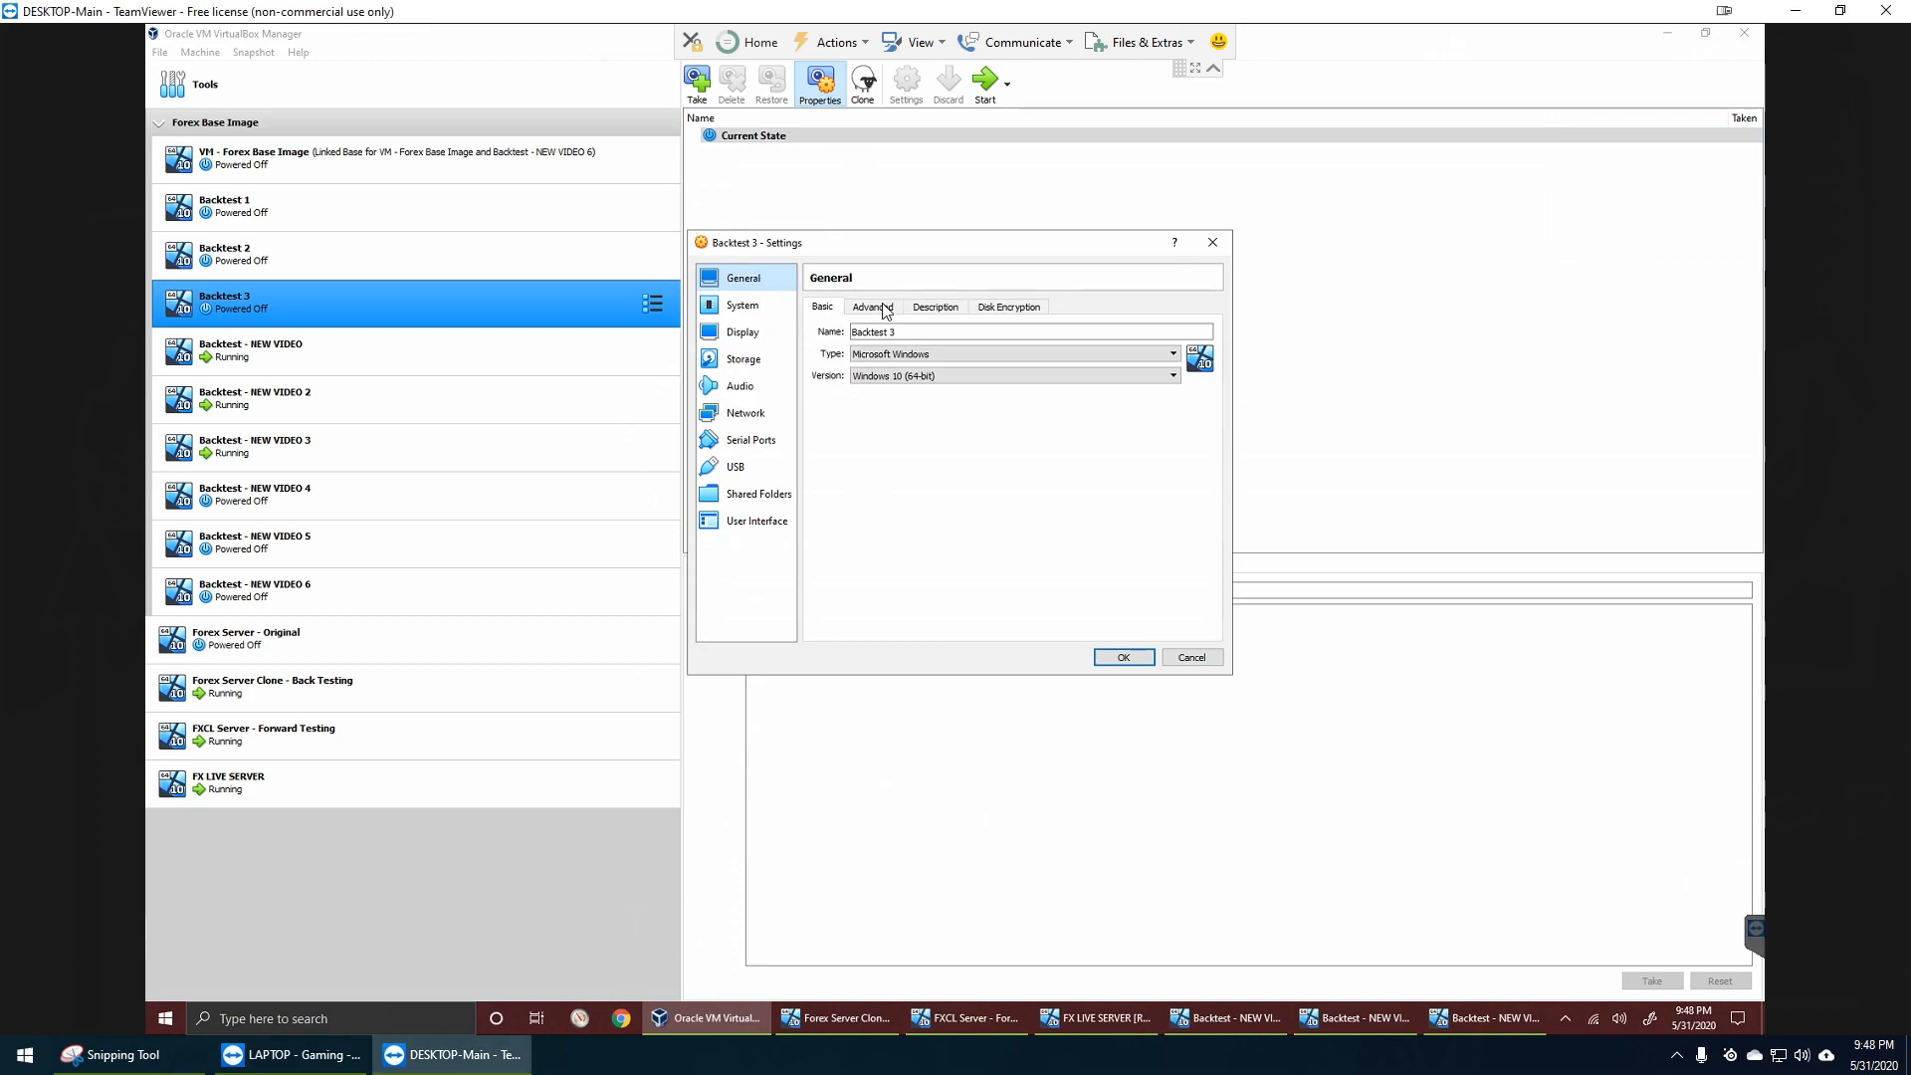
pyautogui.click(941, 310)
pyautogui.click(872, 310)
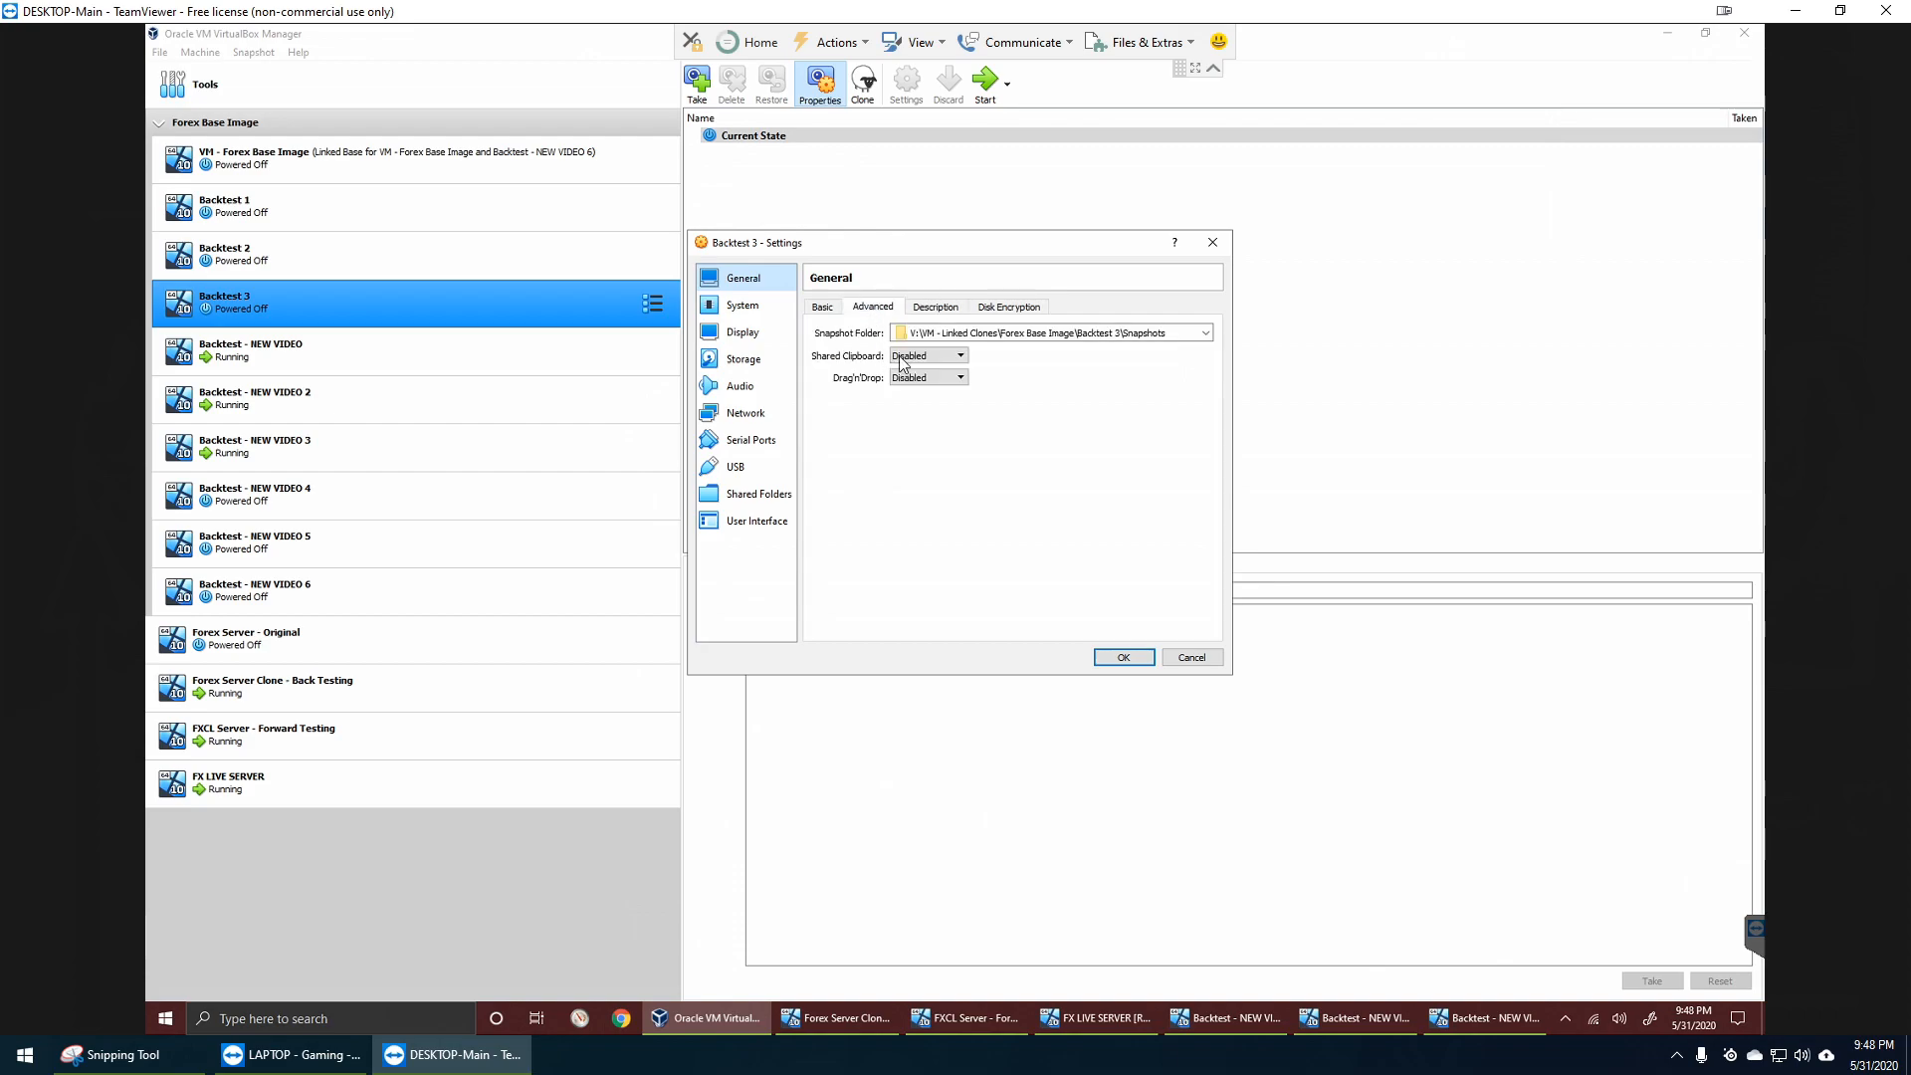
pyautogui.click(763, 309)
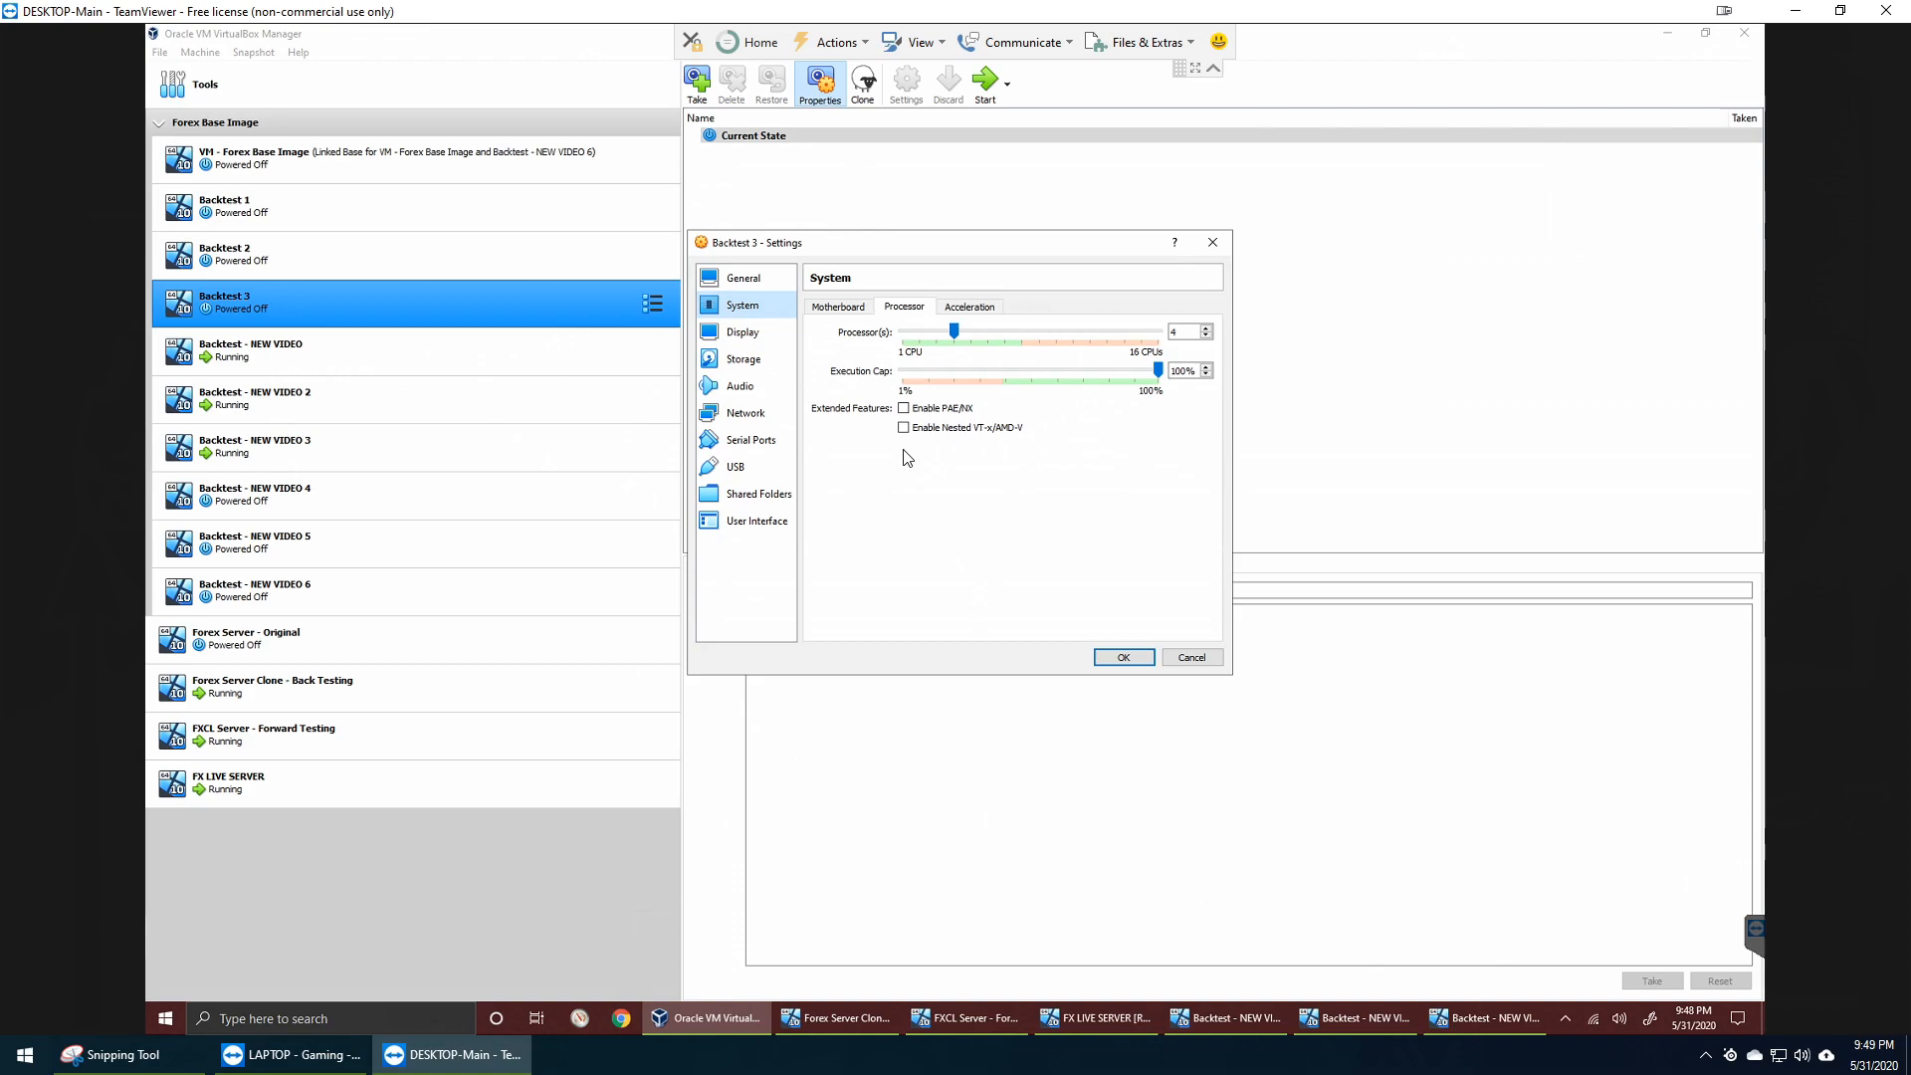
pyautogui.click(754, 360)
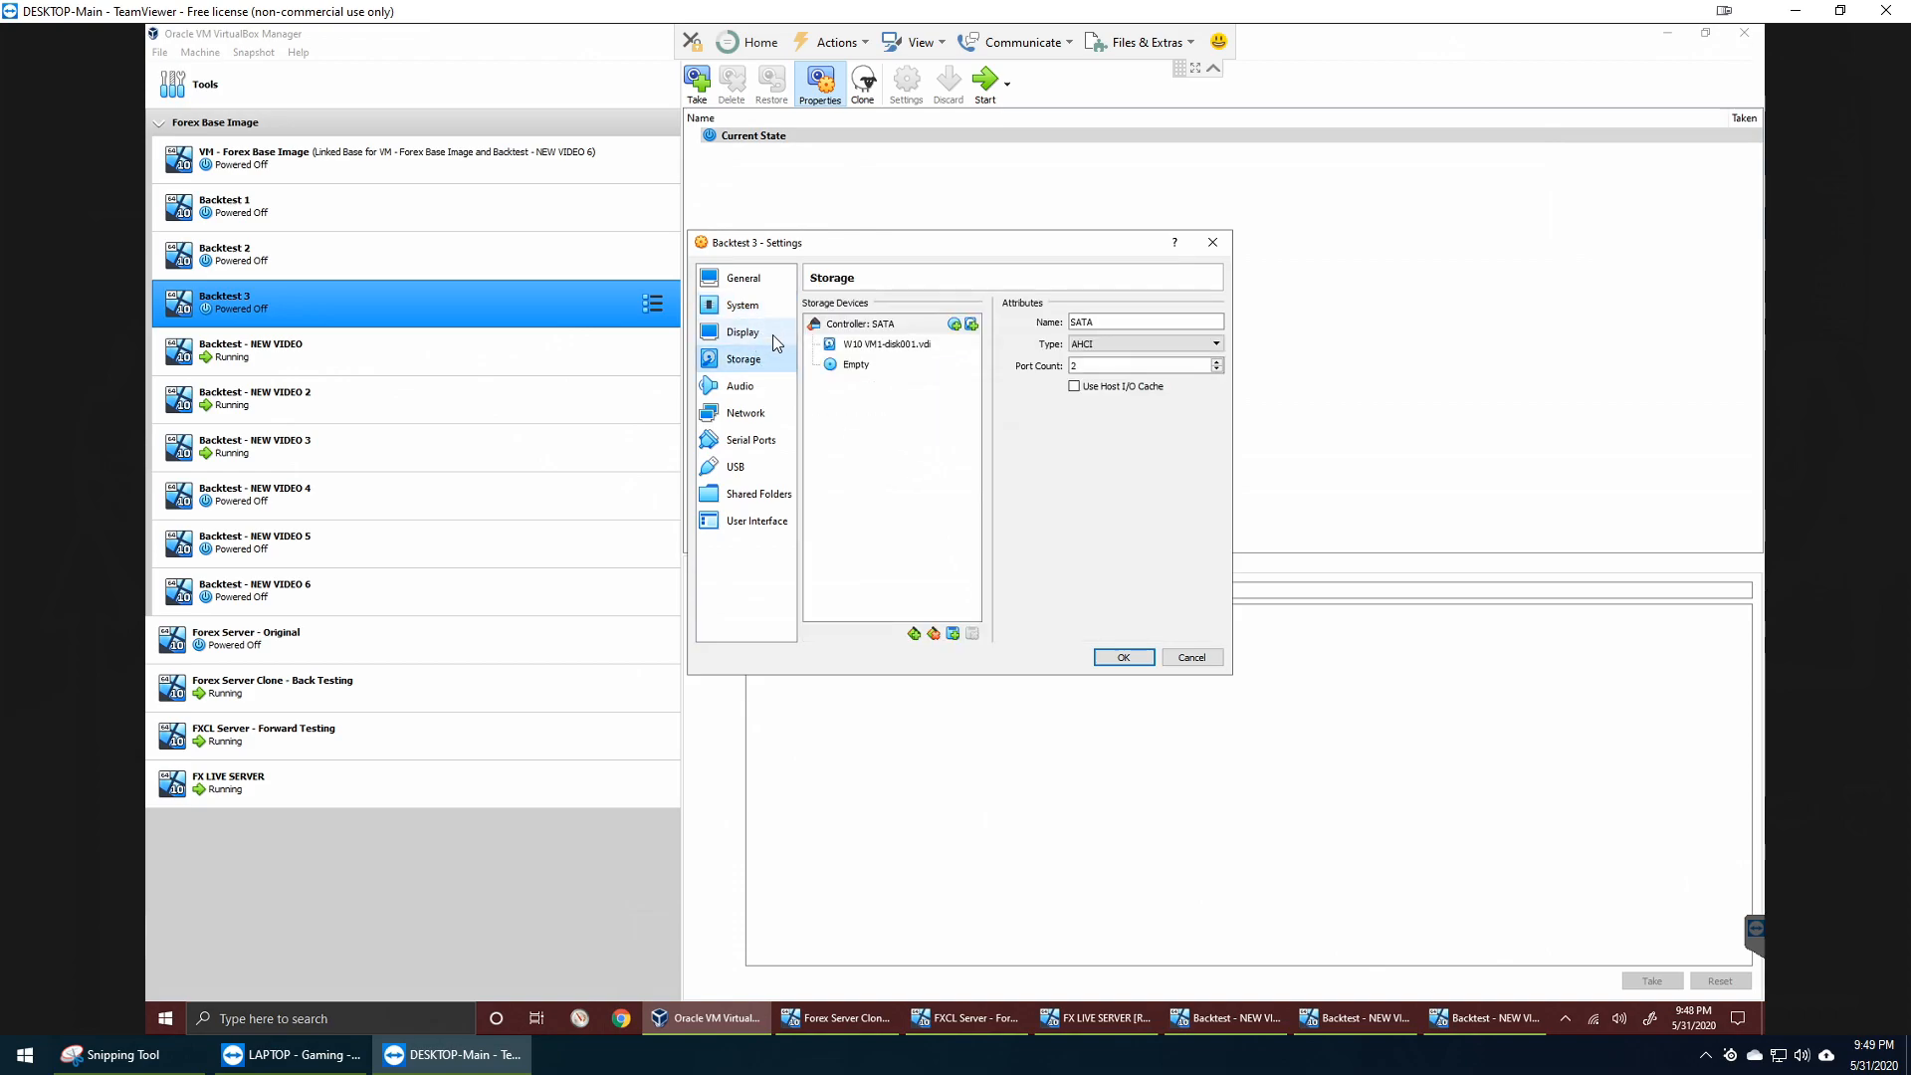
pyautogui.click(774, 336)
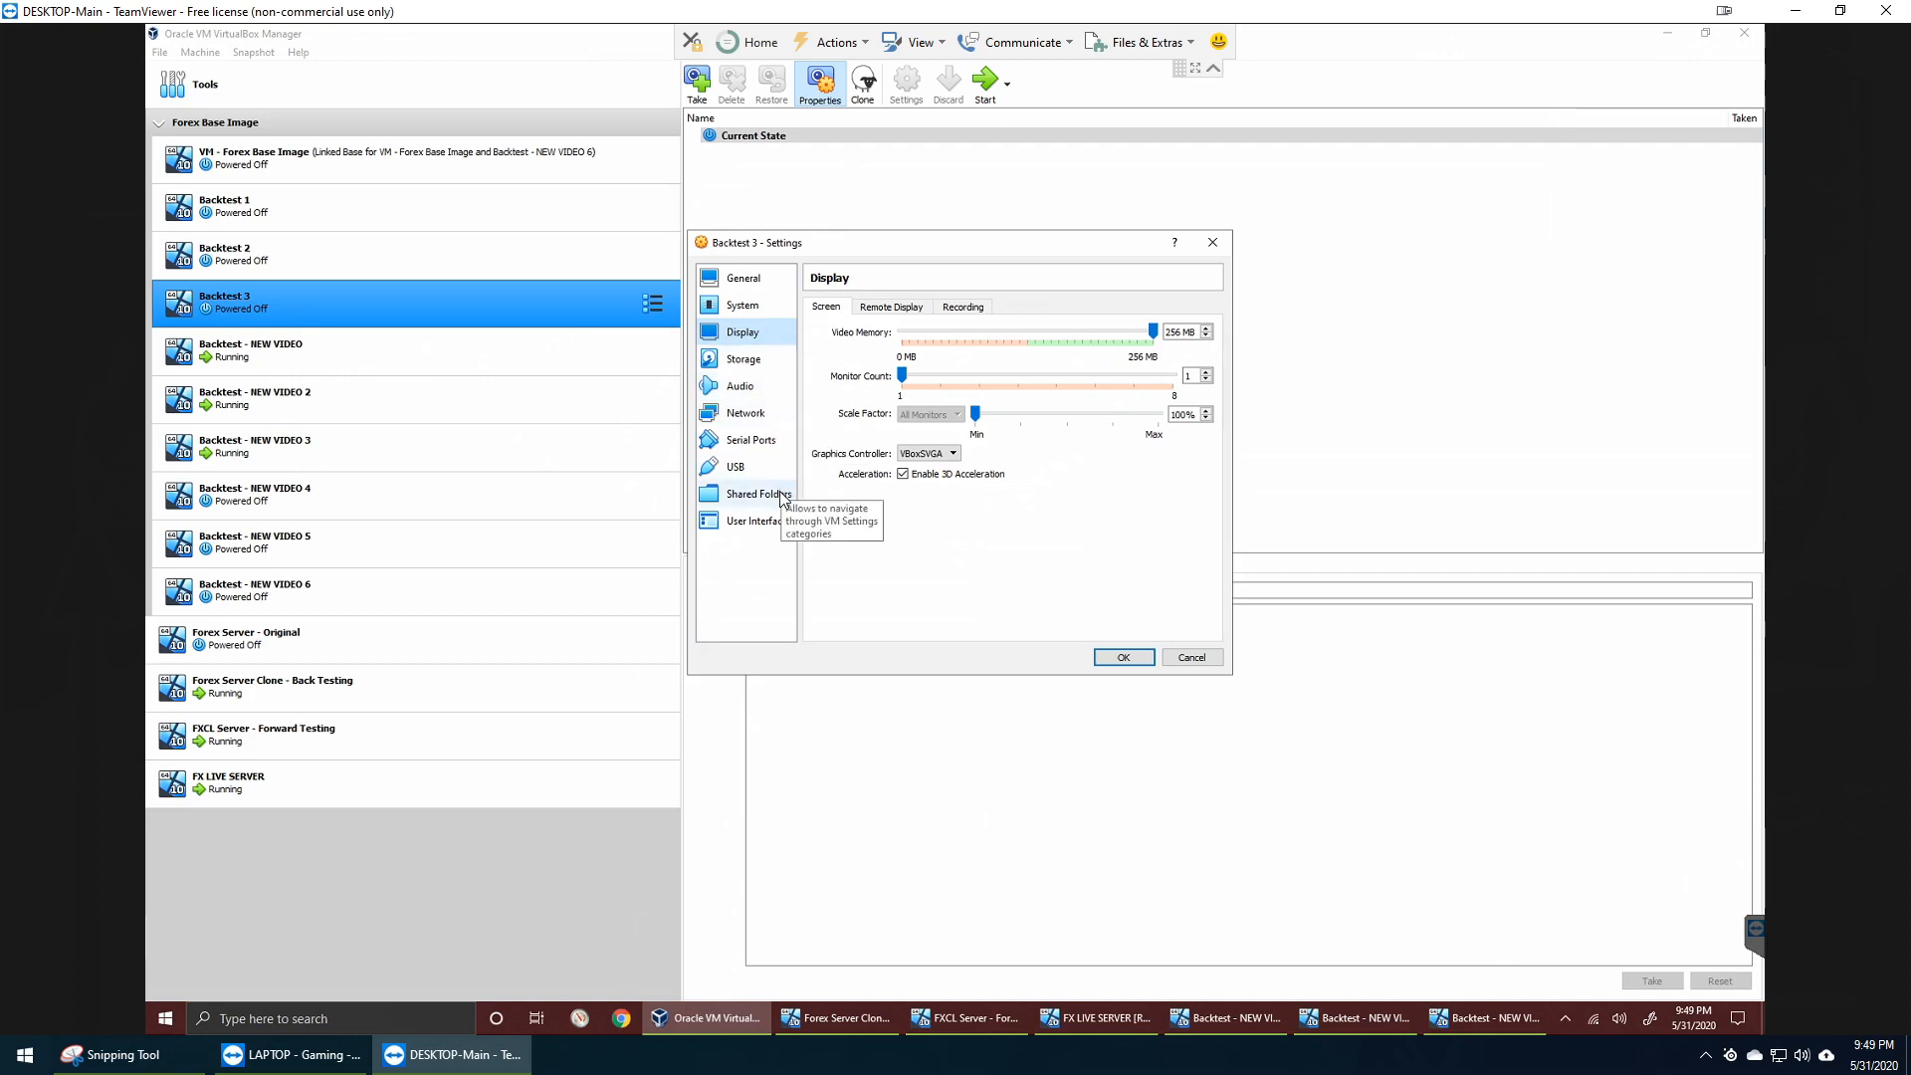
pyautogui.click(766, 306)
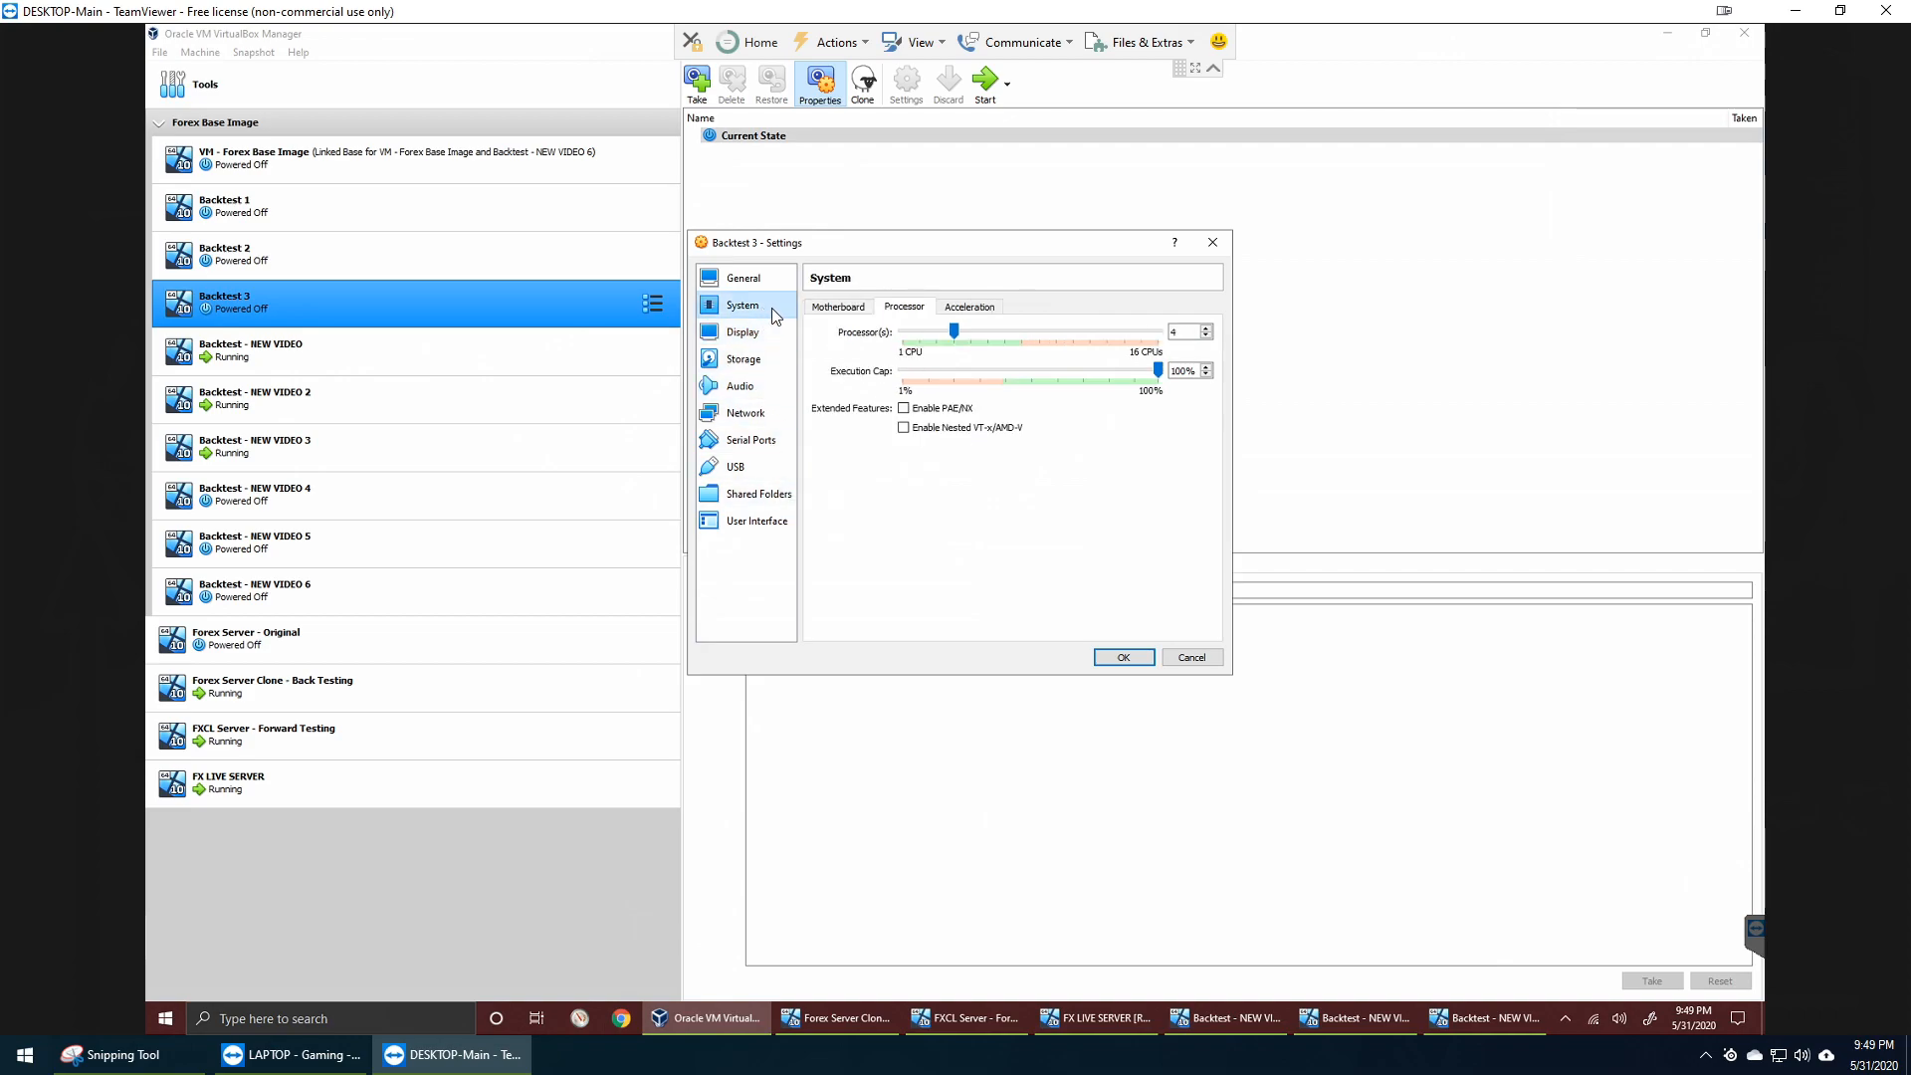
pyautogui.click(848, 314)
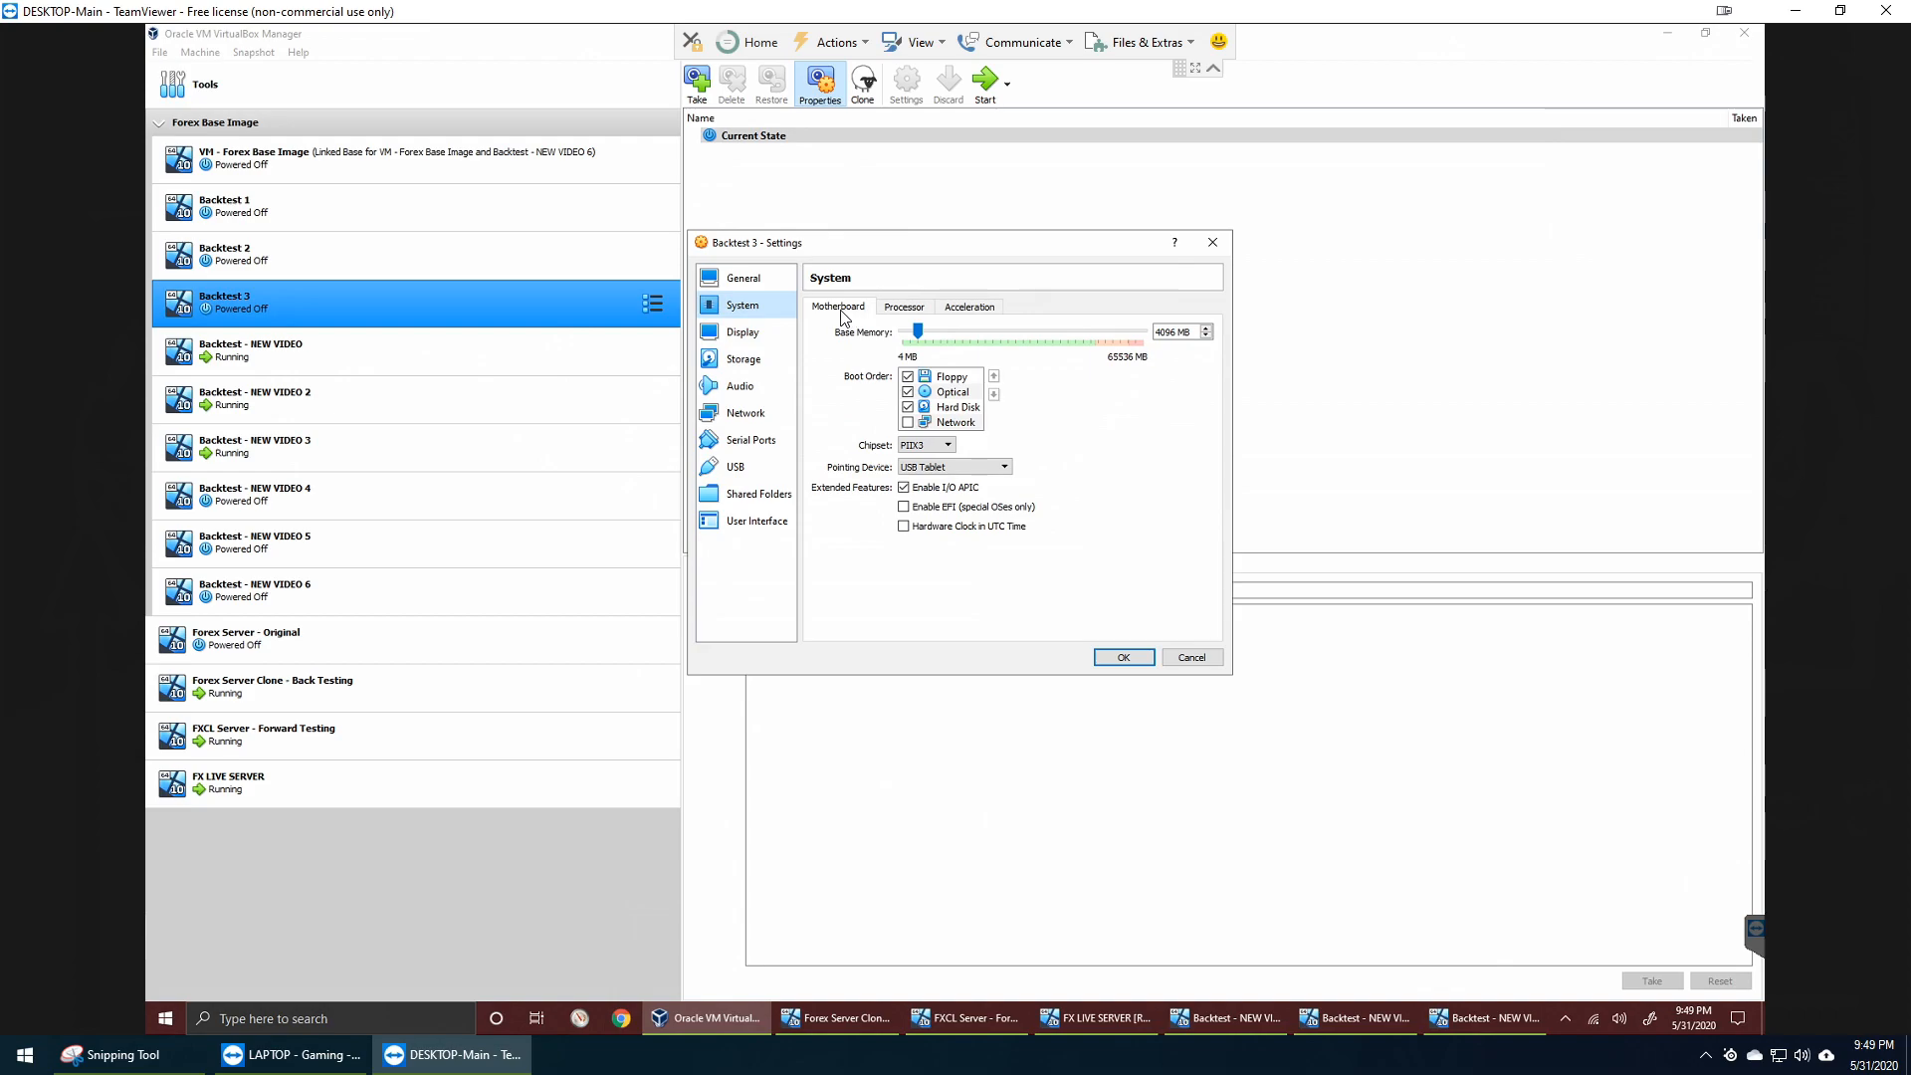